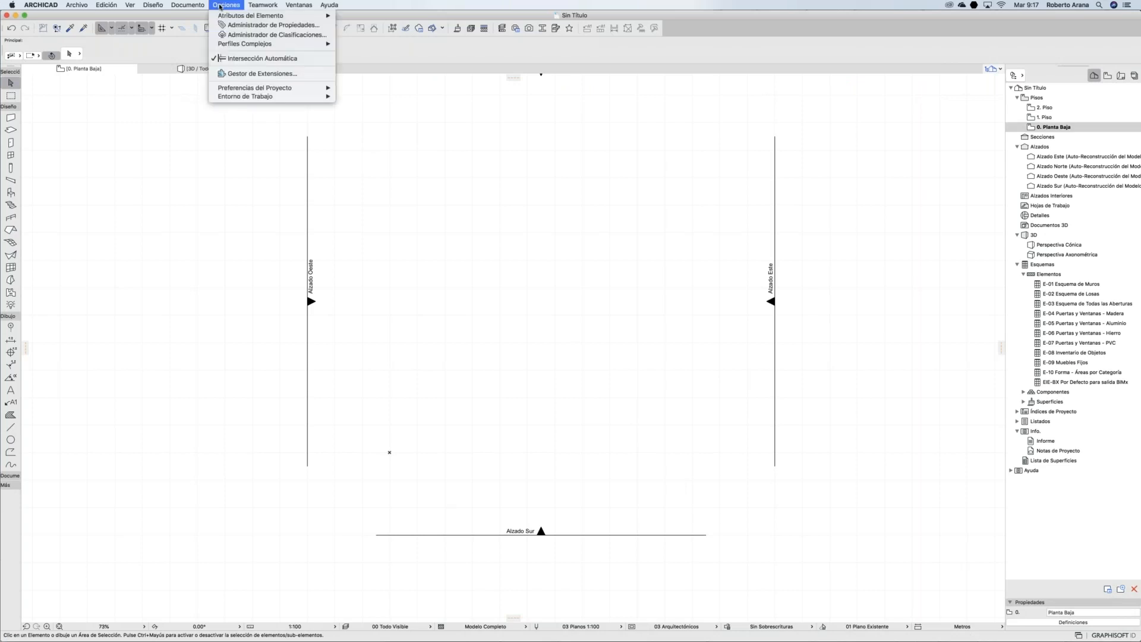
mouse_move(229, 18)
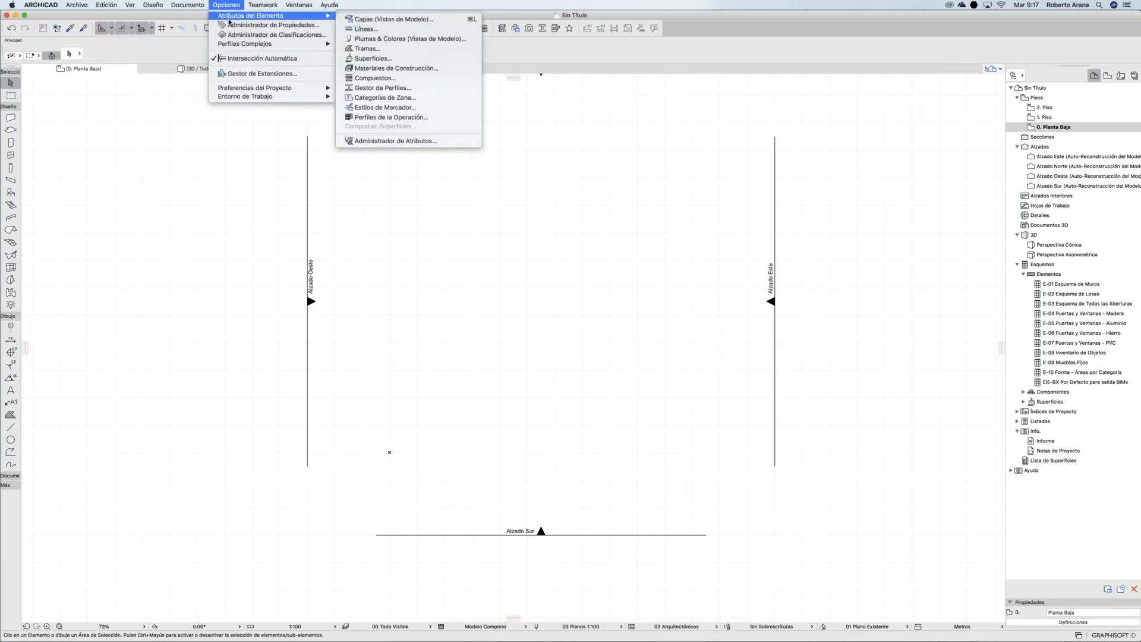
left_click(445, 142)
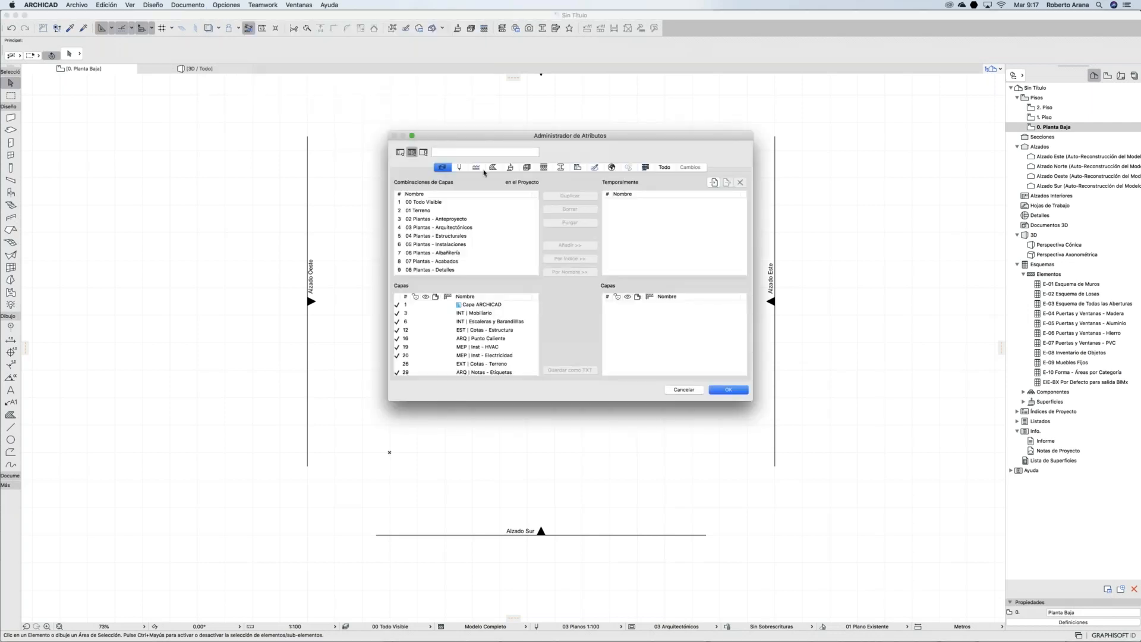
left_click(476, 167)
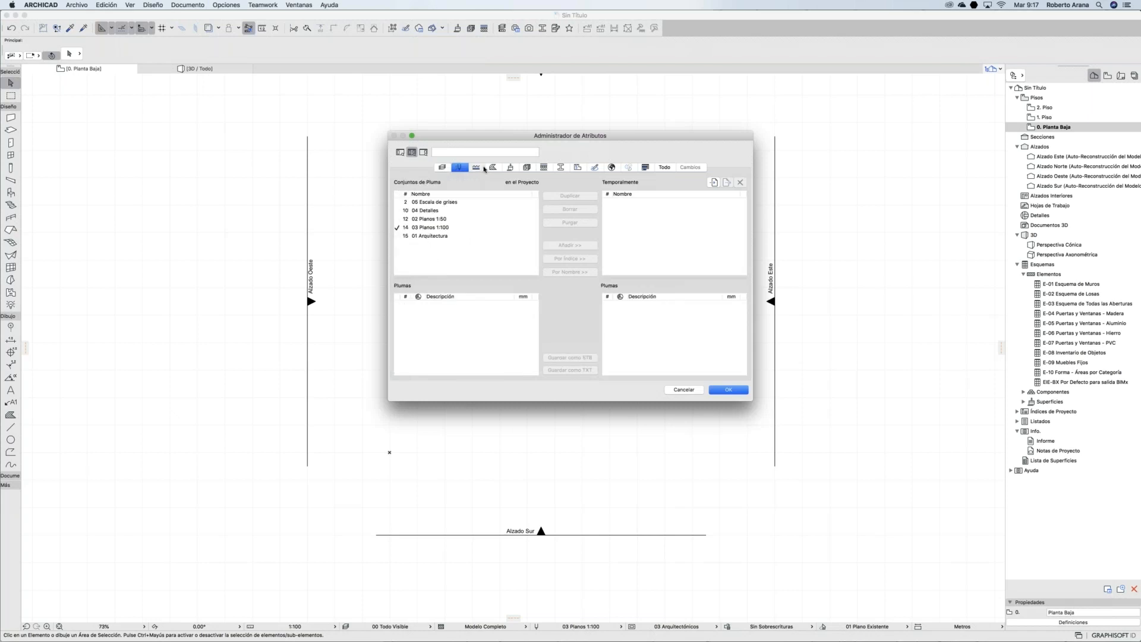
left_click(511, 168)
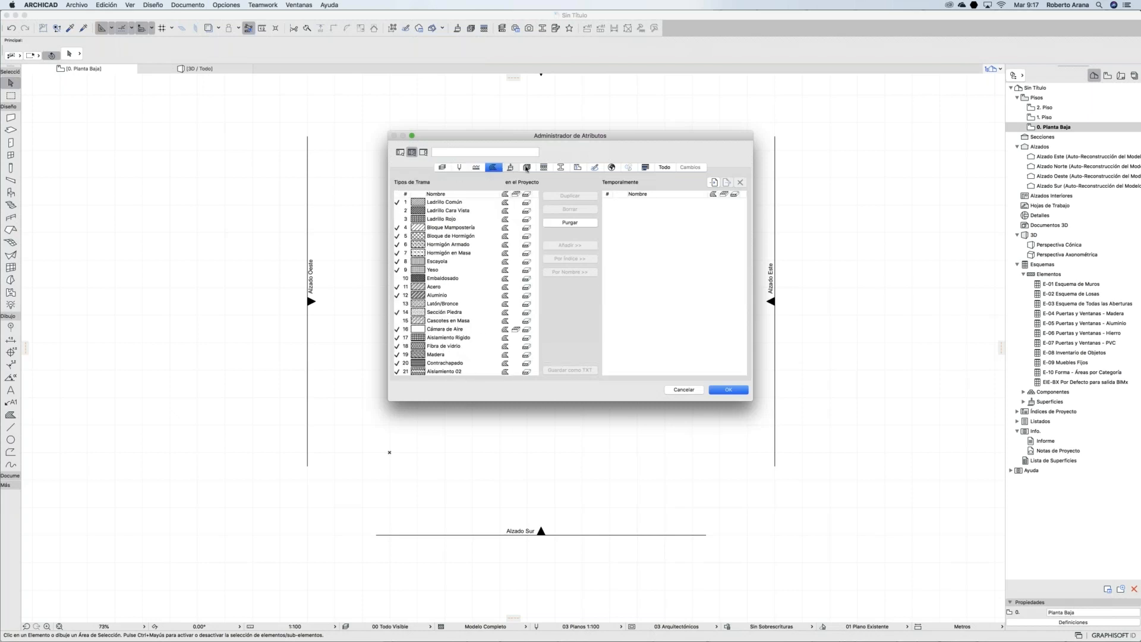
left_click(527, 168)
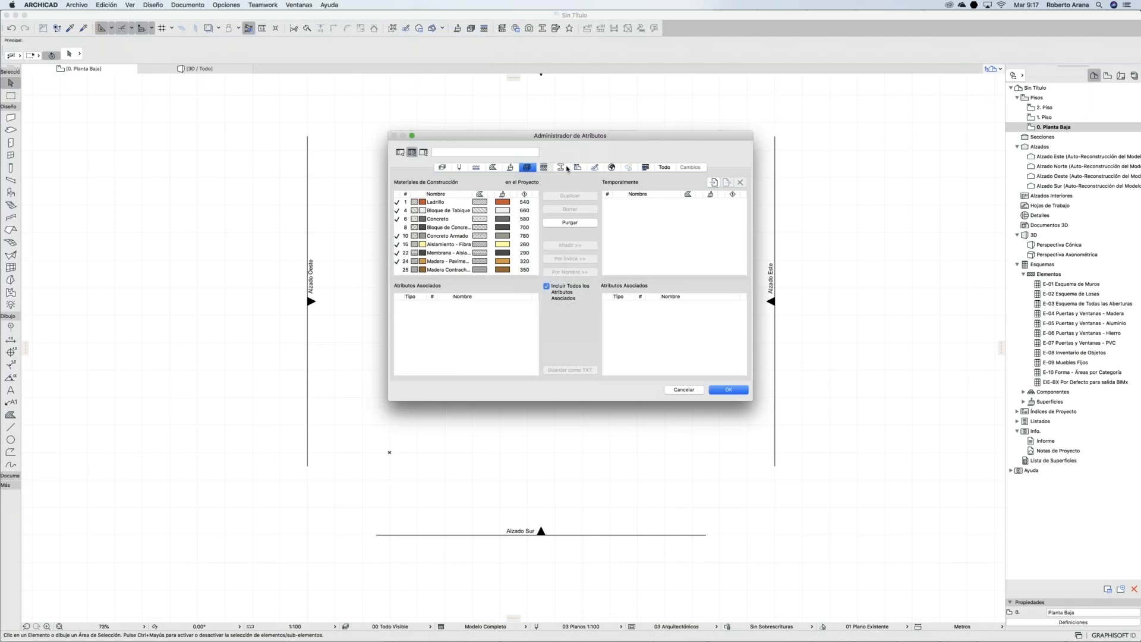
left_click(544, 167)
left_click(560, 168)
left_click(577, 168)
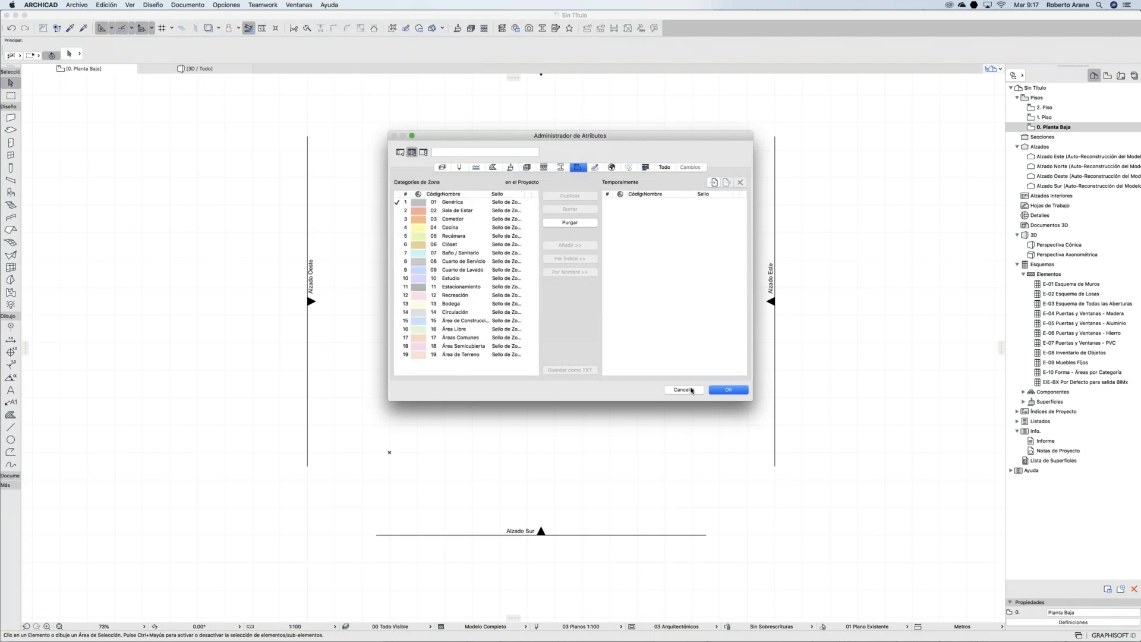
left_click(689, 391)
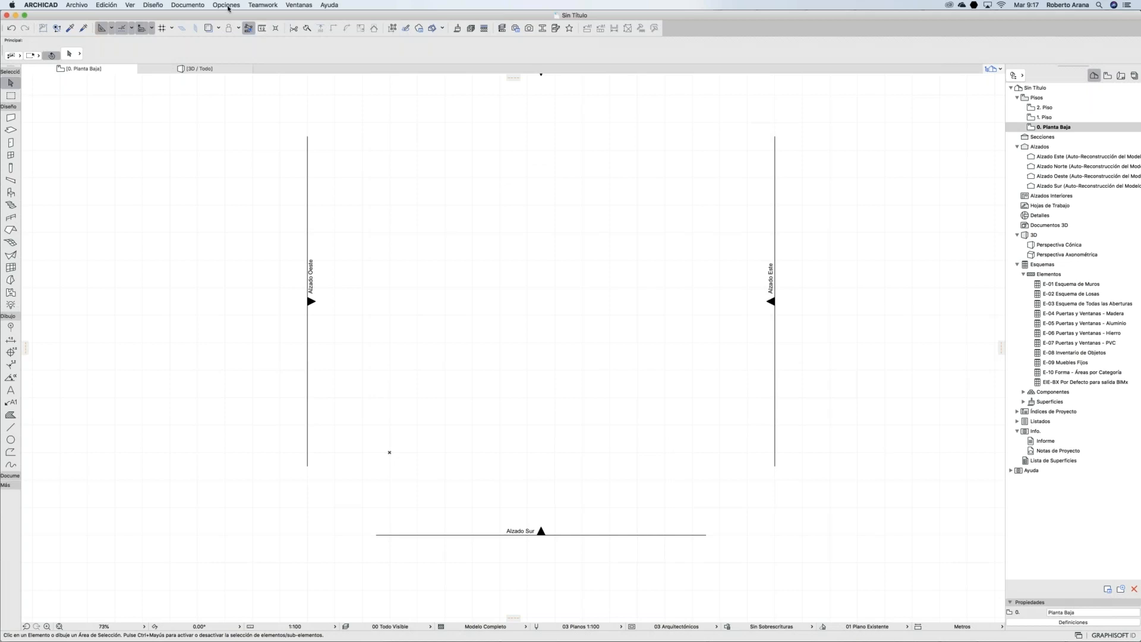
left_click(226, 6)
mouse_move(230, 18)
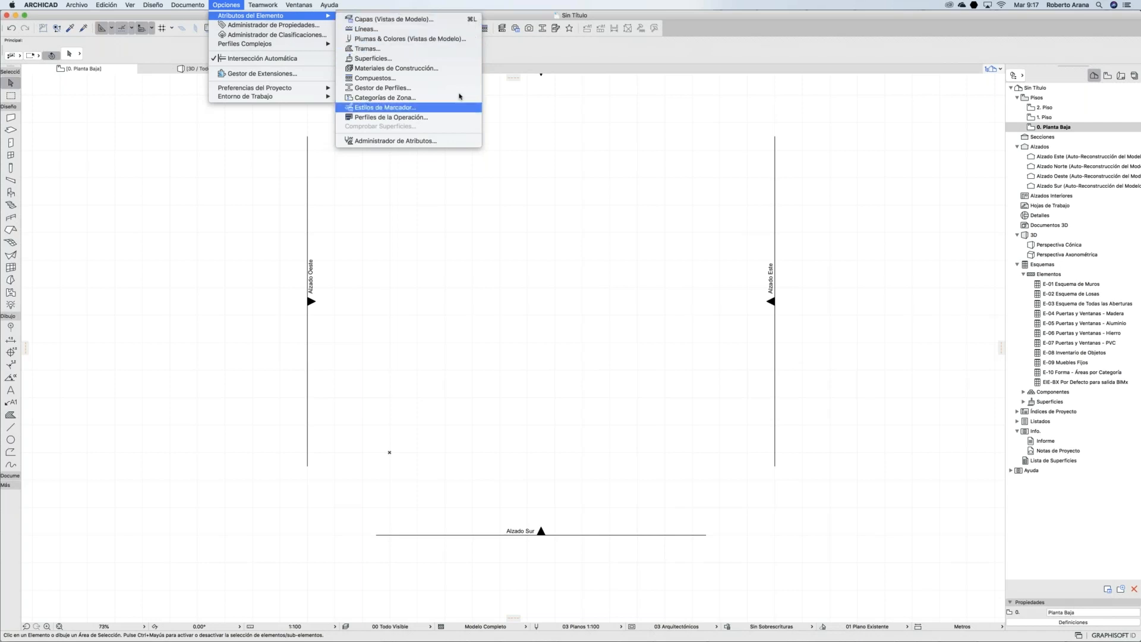
left_click(374, 69)
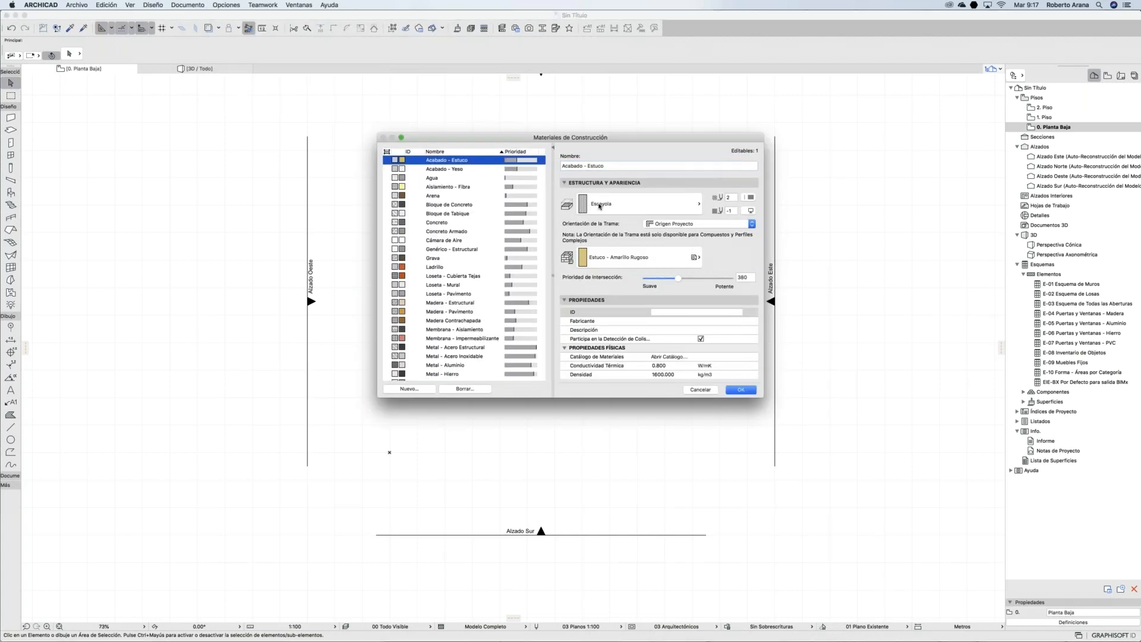
left_click_drag(537, 135, 514, 115)
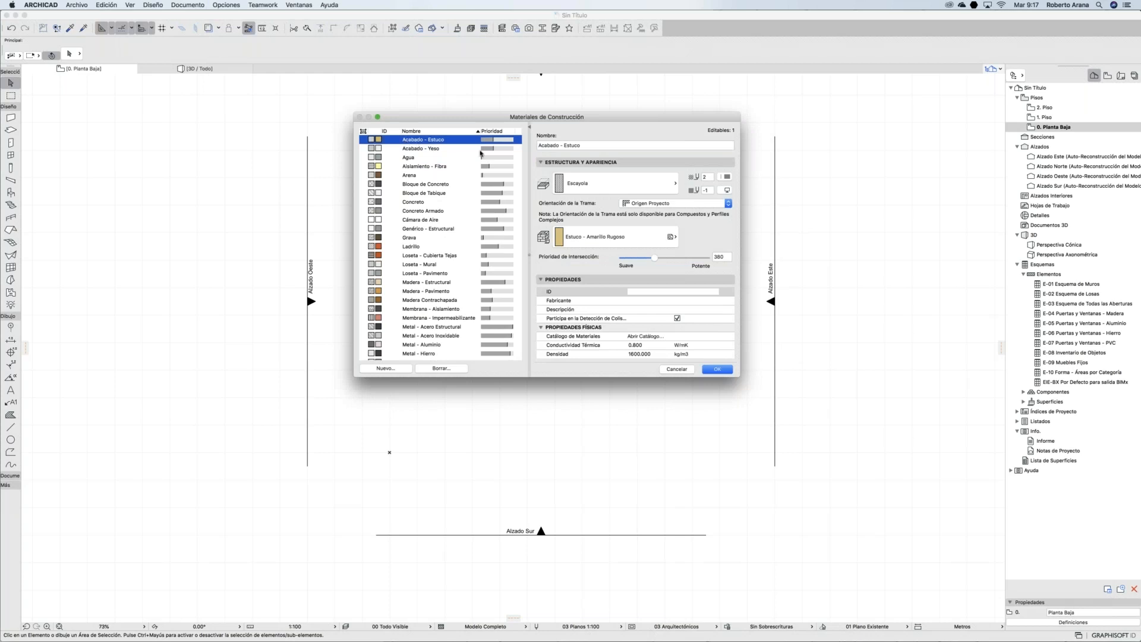
left_click(585, 183)
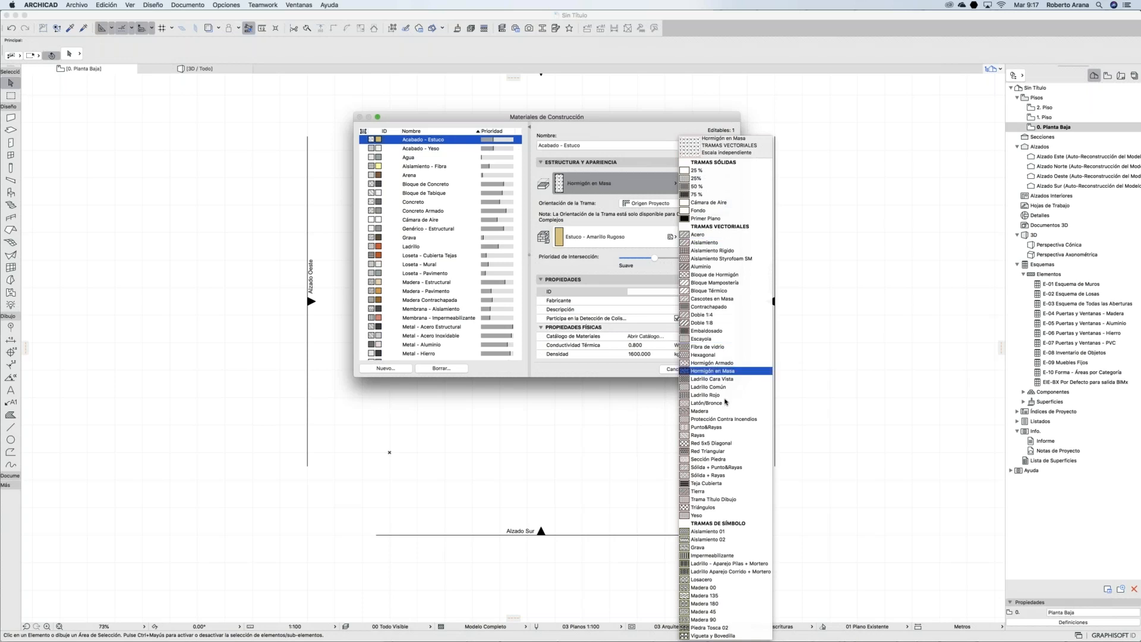
left_click(599, 434)
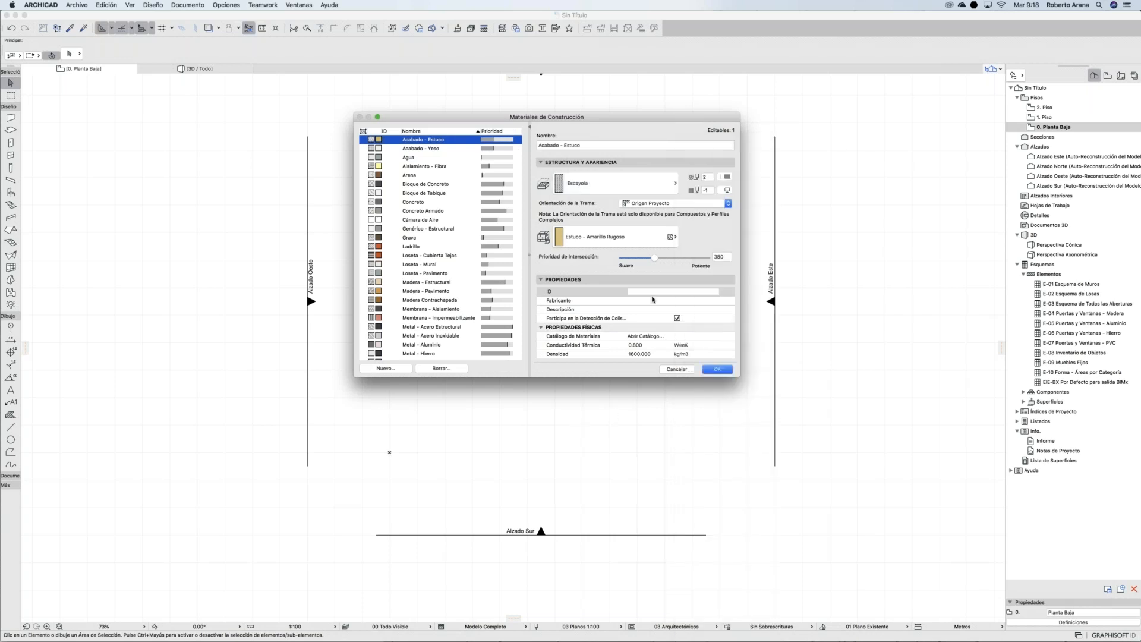
left_click(606, 240)
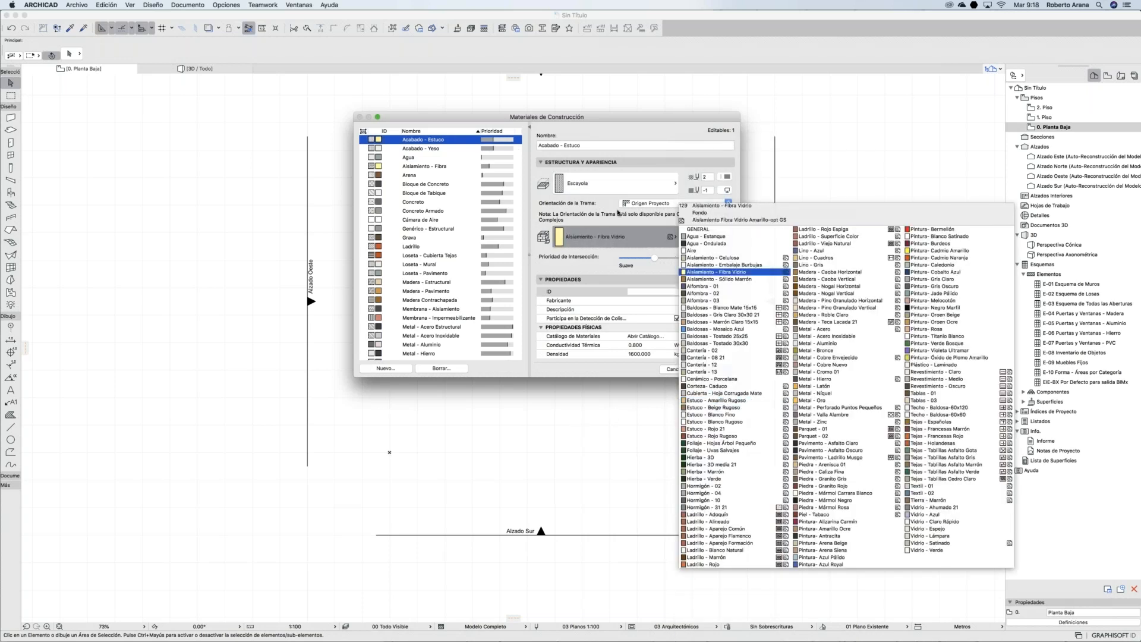
left_click(587, 117)
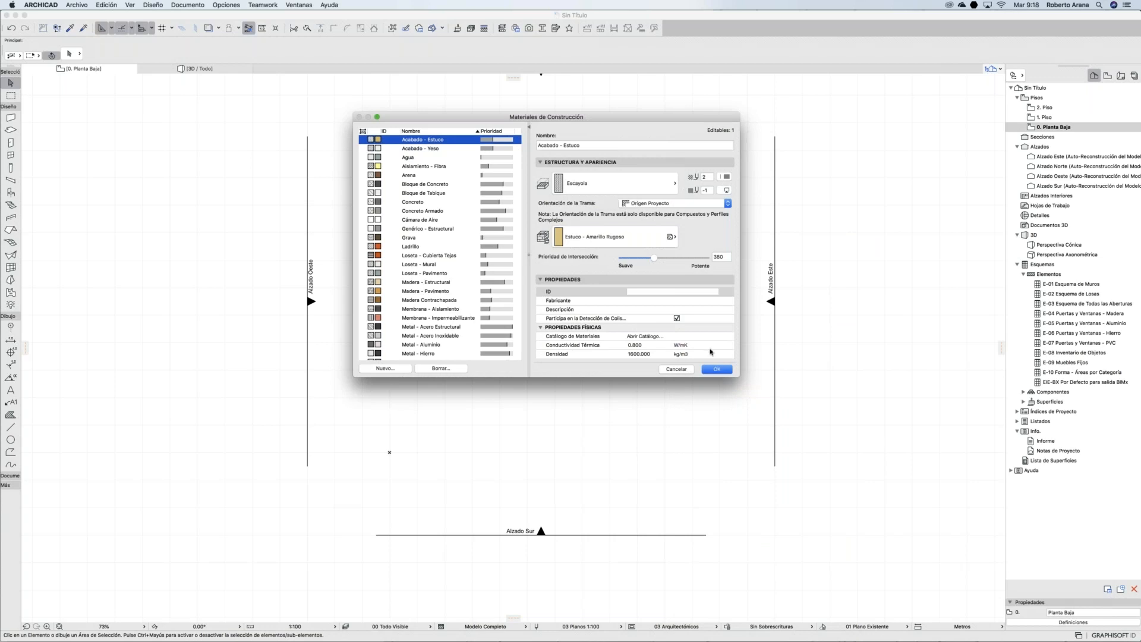
left_click(677, 370)
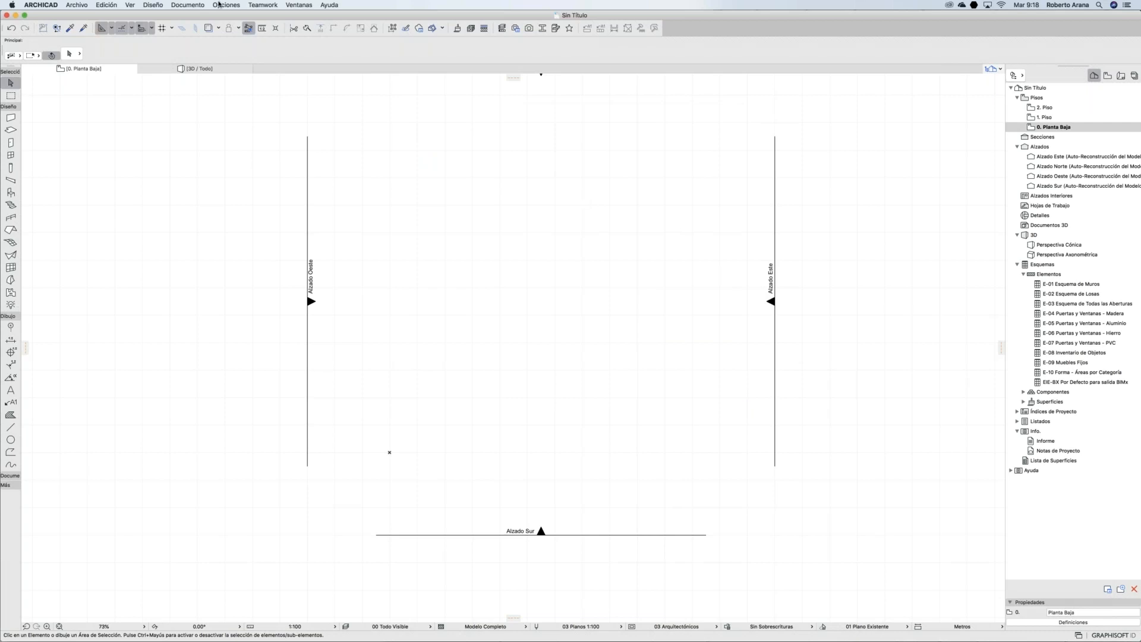
Step: Open the layer settings and enlarge the dialog so the full layer names show
left_click(221, 5)
mouse_move(224, 16)
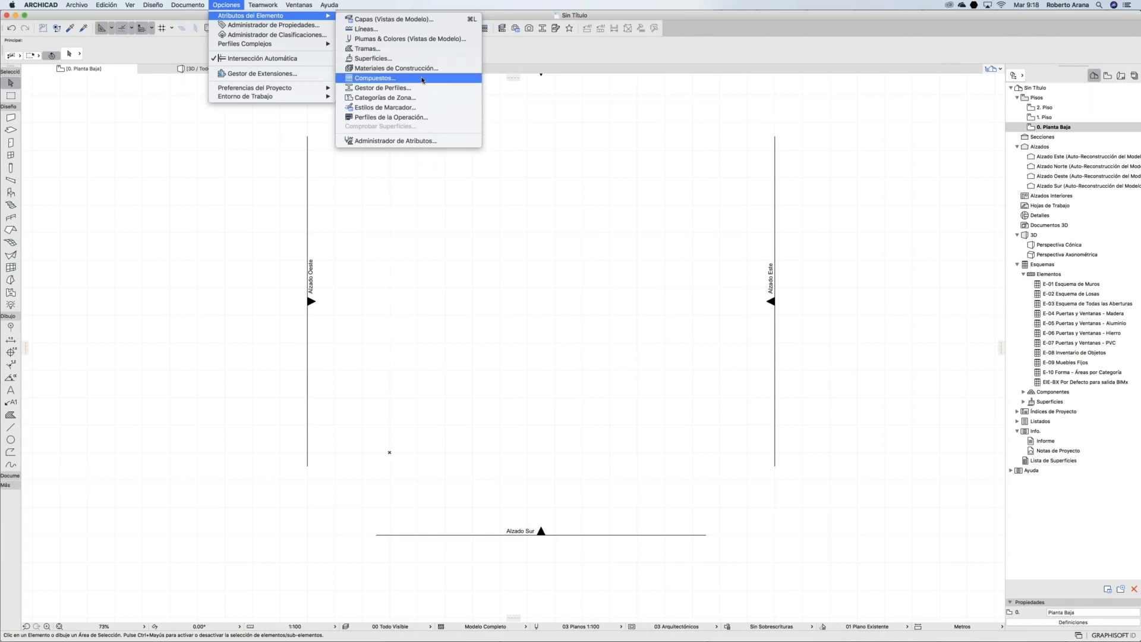
left_click(389, 19)
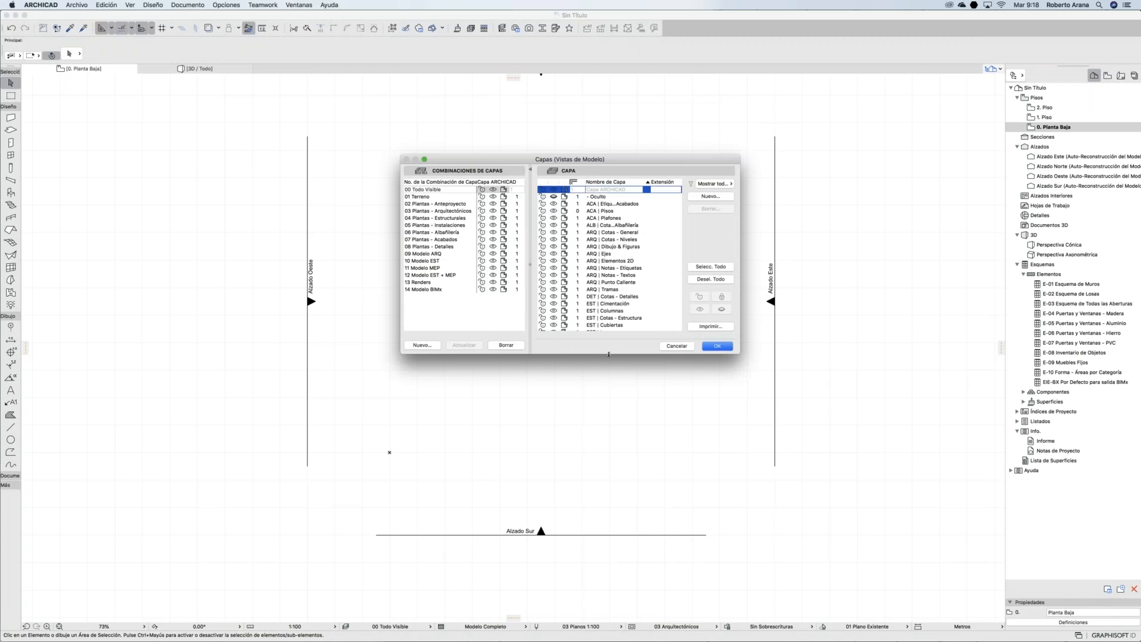
left_click_drag(600, 406, 568, 570)
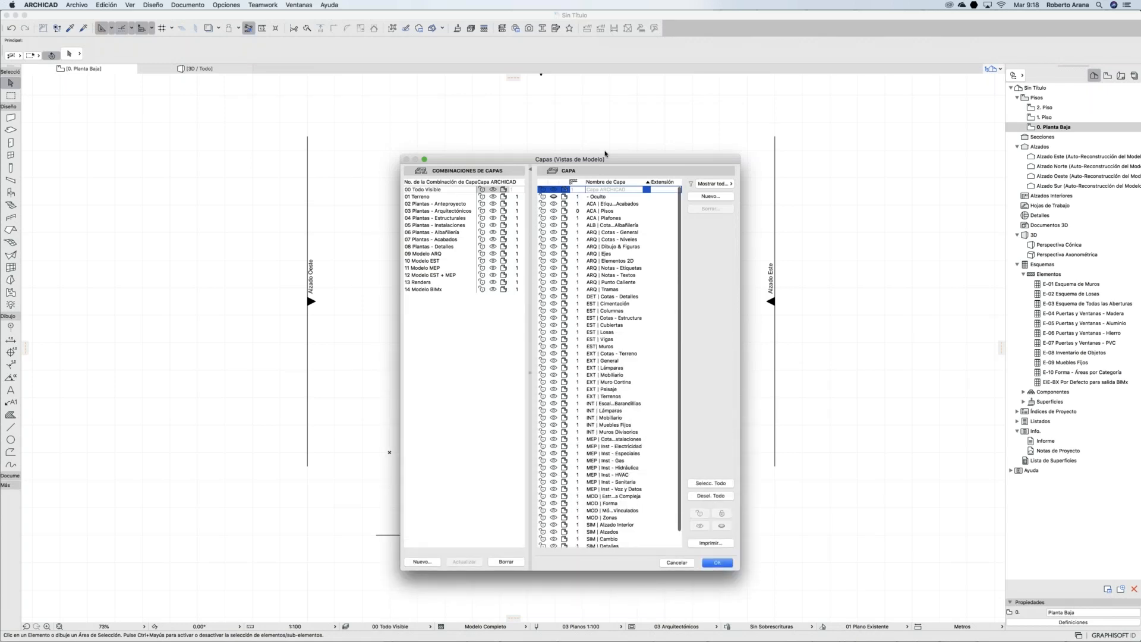
left_click_drag(568, 160, 484, 66)
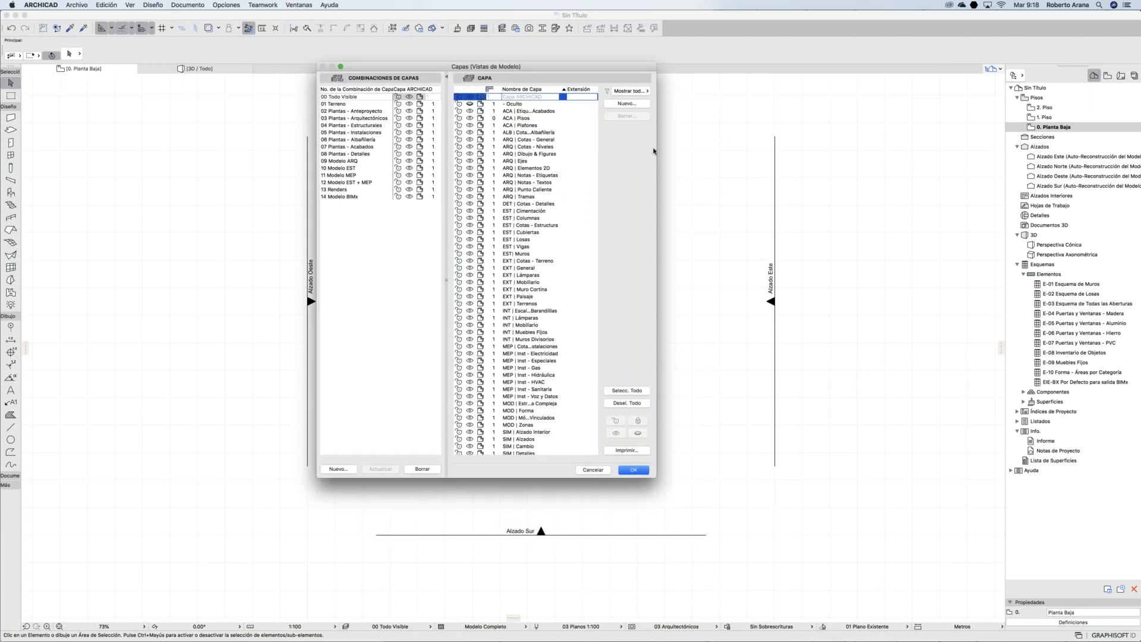
left_click_drag(789, 154, 831, 154)
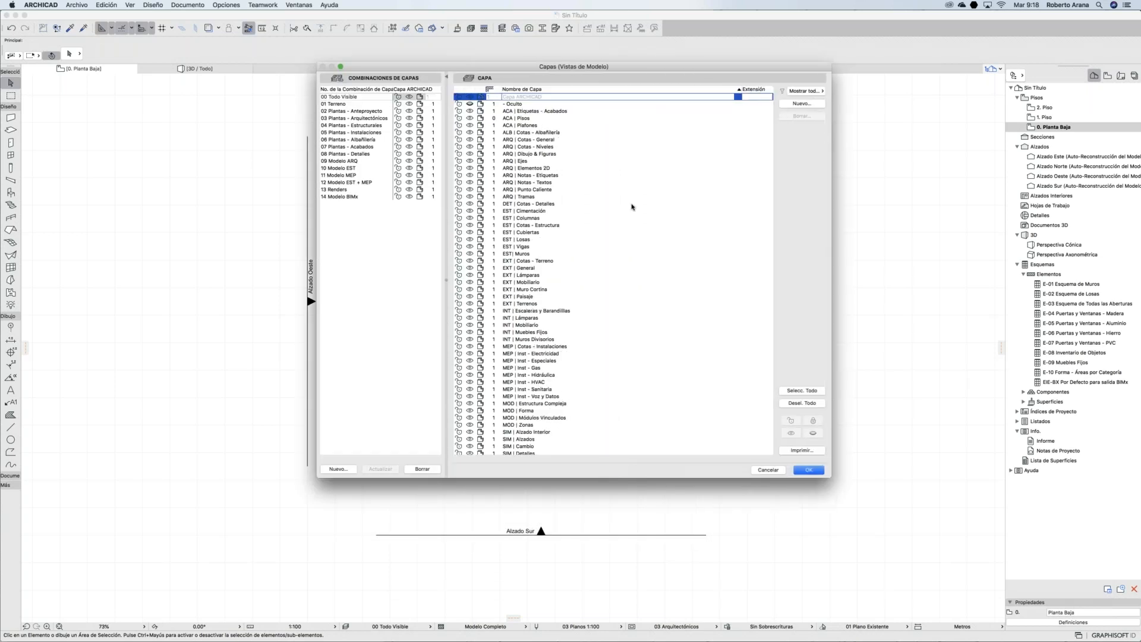
Step: Browse the ARQ layers Cotas - Niveles, Dibujo & Figuras and Ejes, down to DET | Cotas - Detalles
scroll(632, 206, "down", 5)
scroll(631, 206, "up", 5)
scroll(553, 128, "down", 3)
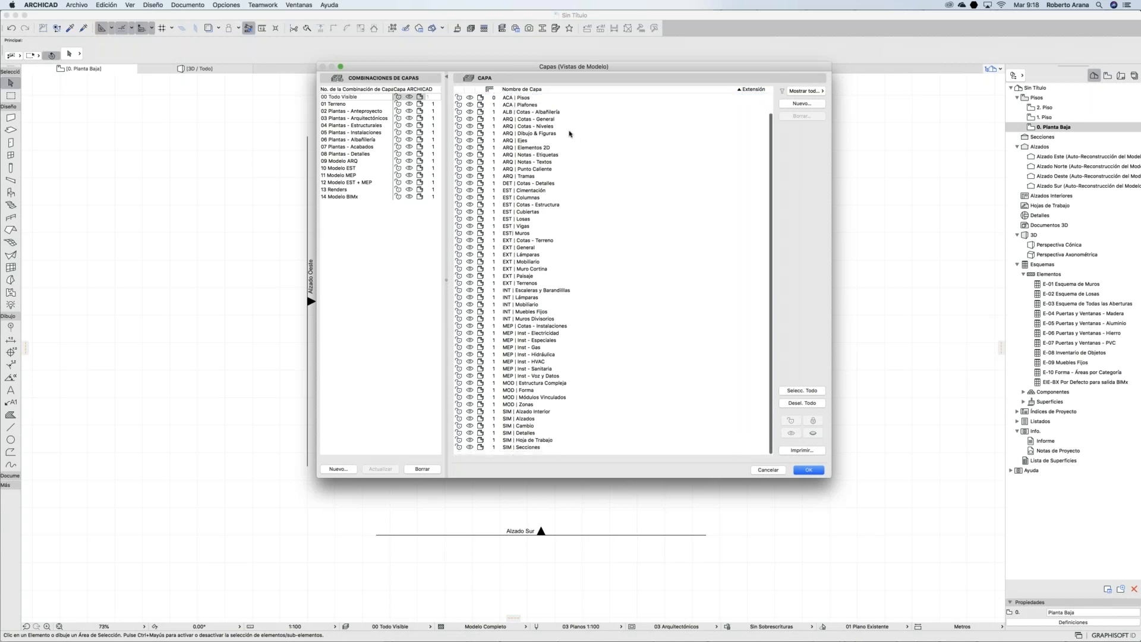
scroll(553, 133, "up", 1)
left_click(534, 131)
left_click(530, 138)
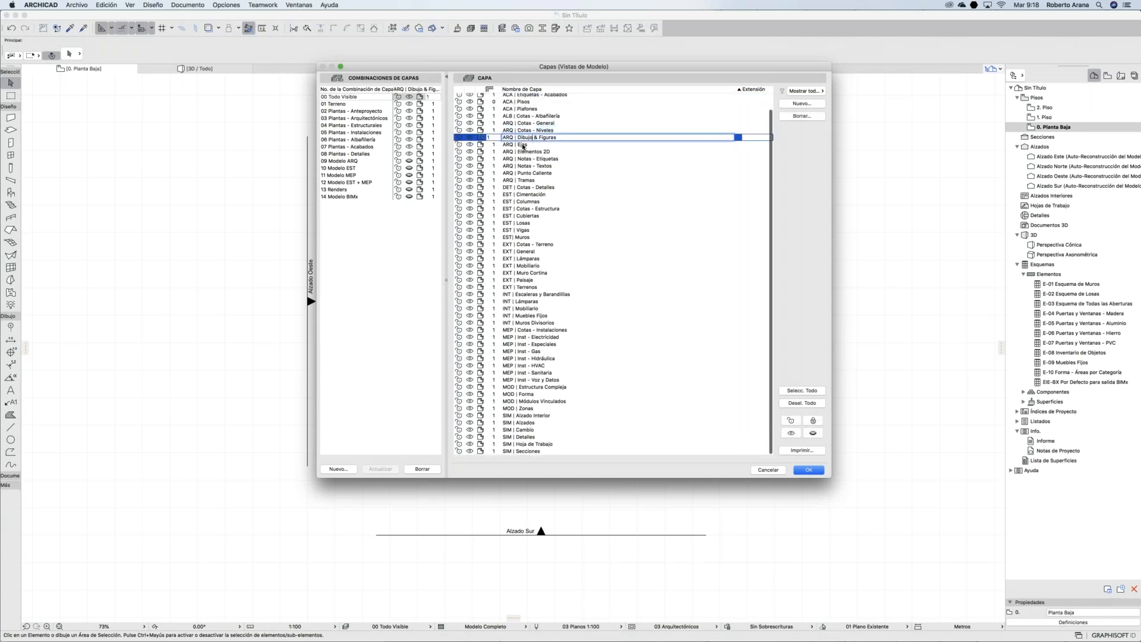
left_click(520, 144)
key("Down")
key("Down")
key("Down")
key("Down")
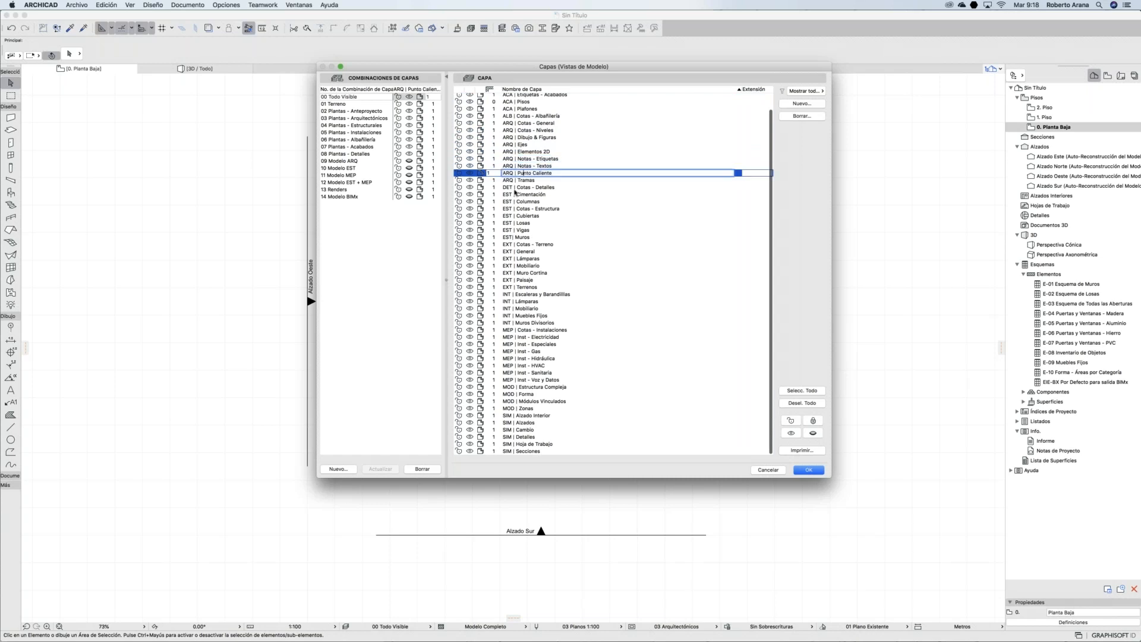
key("Down")
key("Down")
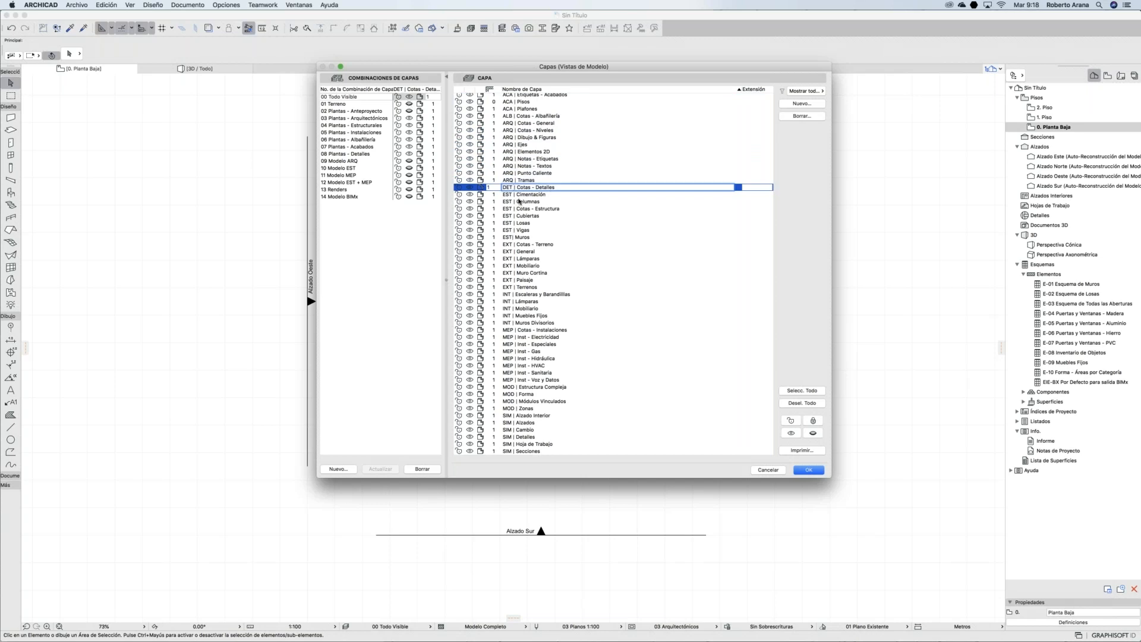
Step: Inspect the EST layers Cimentación, Columnas and Cotas - Estructura
left_click(519, 201)
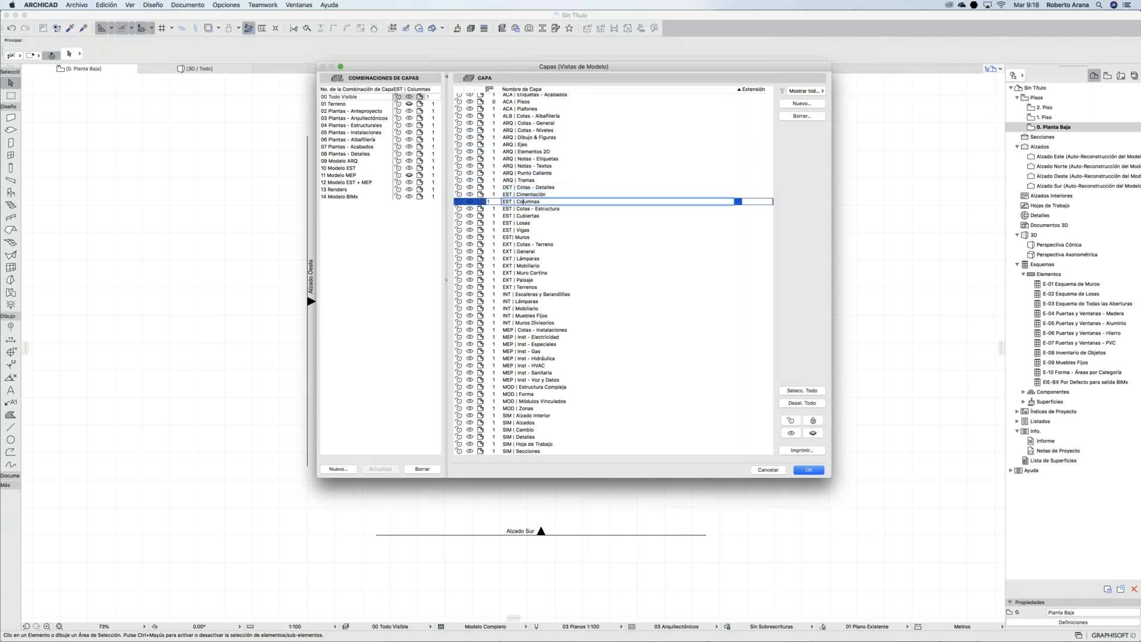
left_click(525, 195)
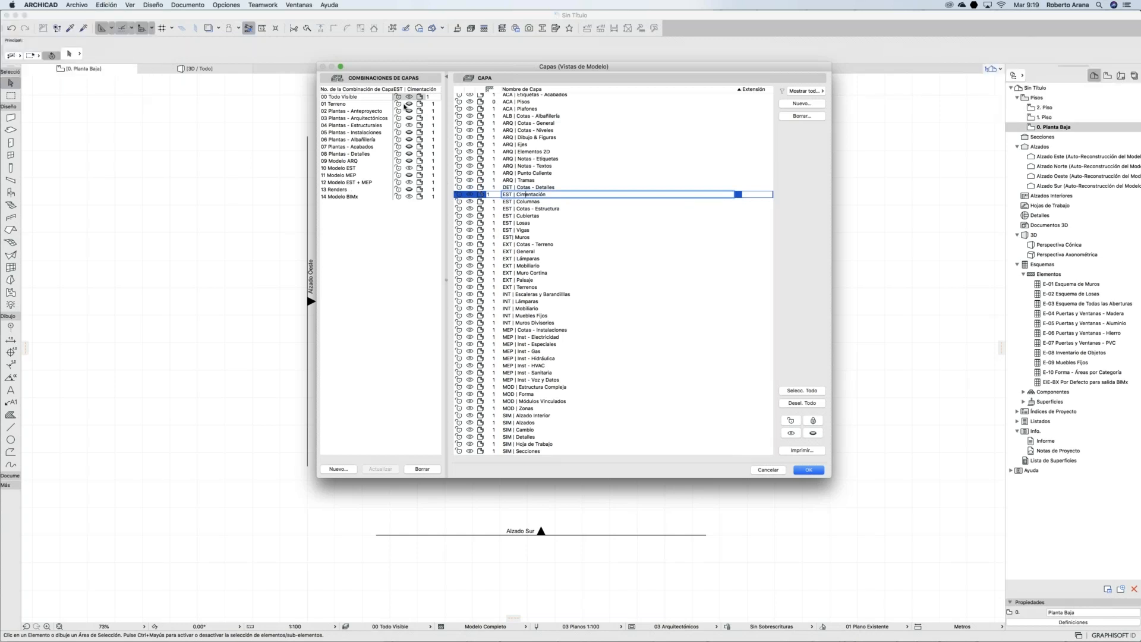
left_click(519, 202)
left_click(537, 209)
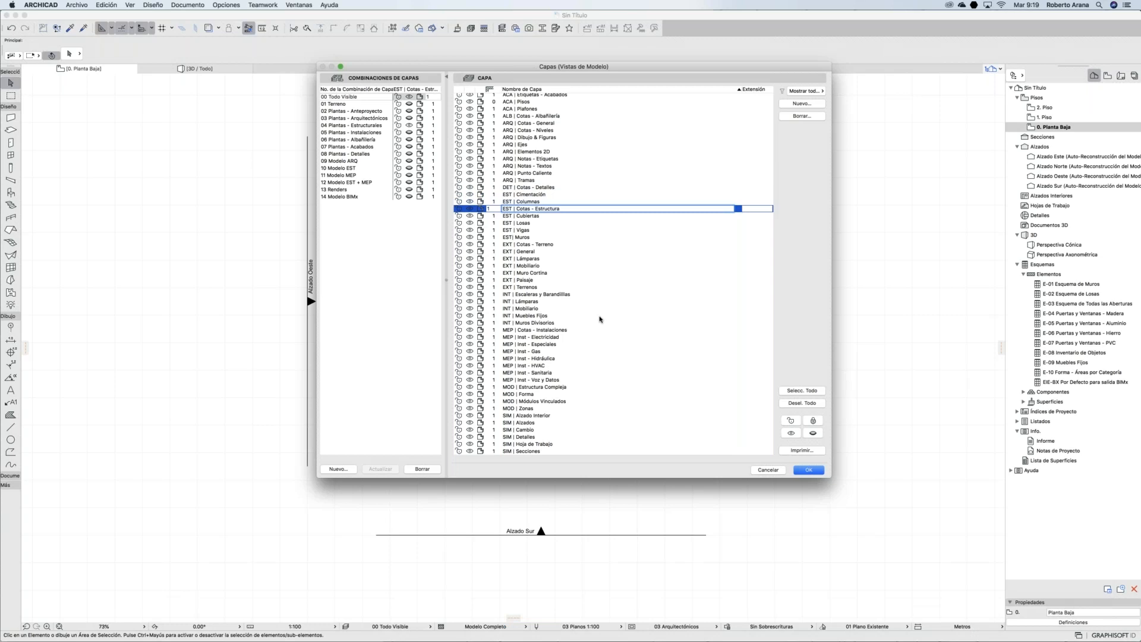
scroll(599, 320, "down", 1)
scroll(499, 279, "down", 1)
Step: Check the combinations from 02 Plantas - Anteproyecto to Plantas - Detalles, then close the dialog
left_click(353, 112)
left_click(353, 119)
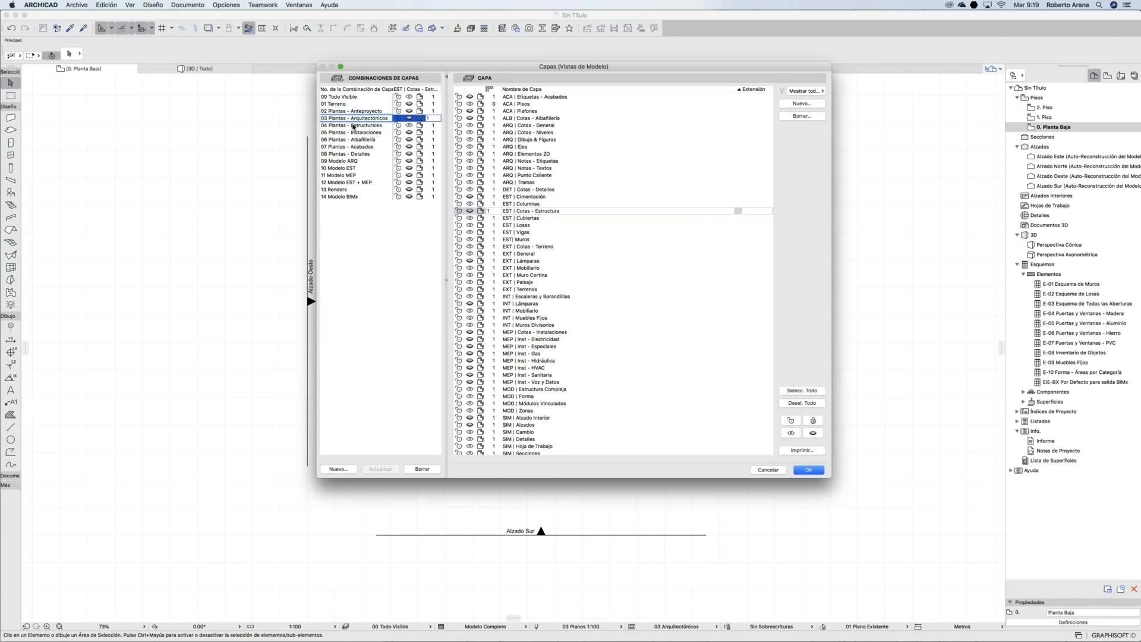
left_click(353, 126)
left_click(353, 133)
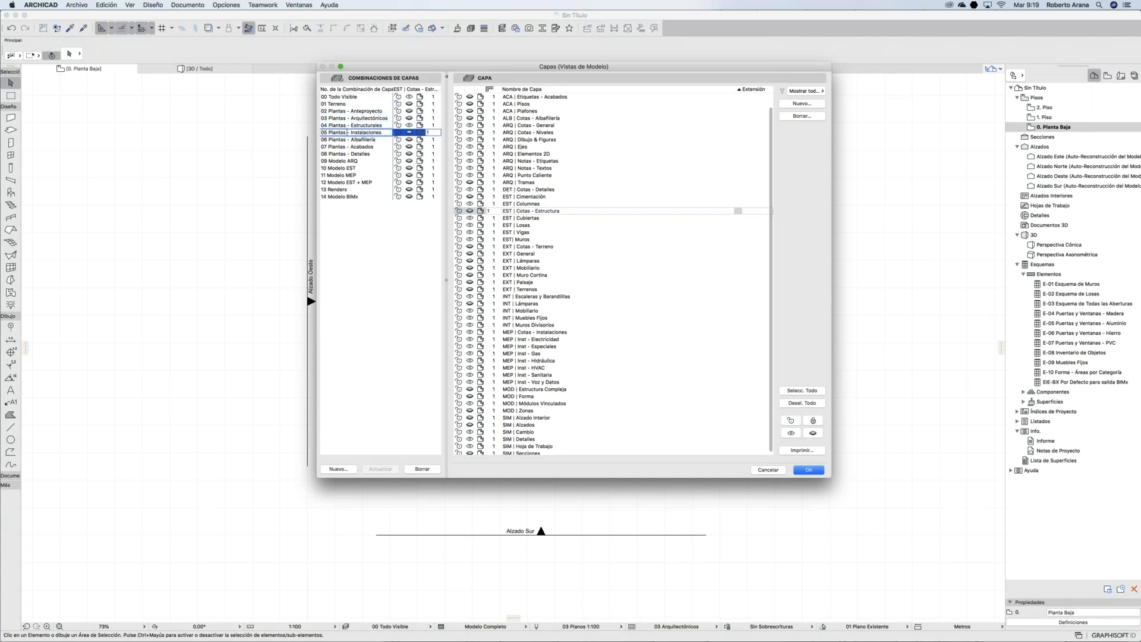
left_click(354, 140)
left_click(353, 147)
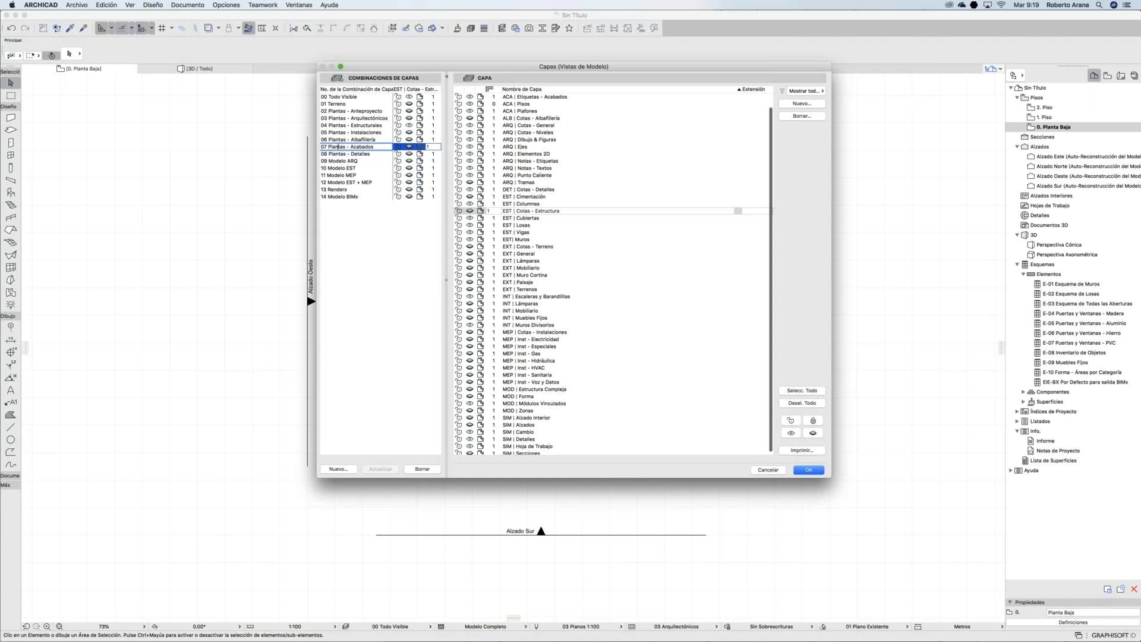
left_click(353, 154)
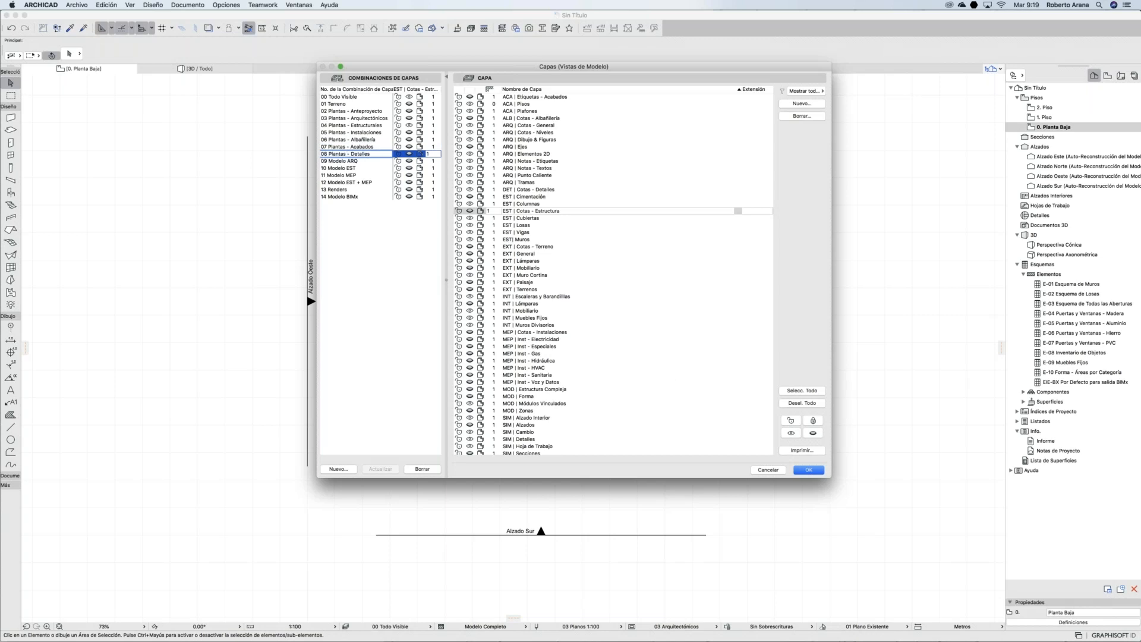
key("Escape")
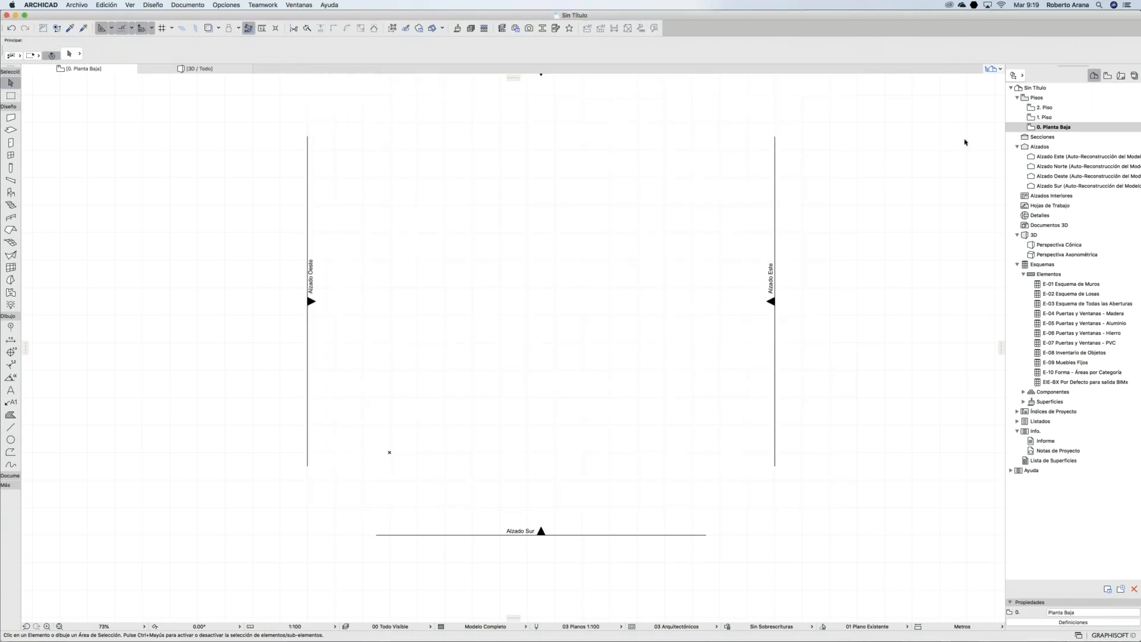
Step: In the View Map, open the settings of ANTEPROYECTO > Plantas Anteproyecto > 0. Planta Baja
key("super+Tab")
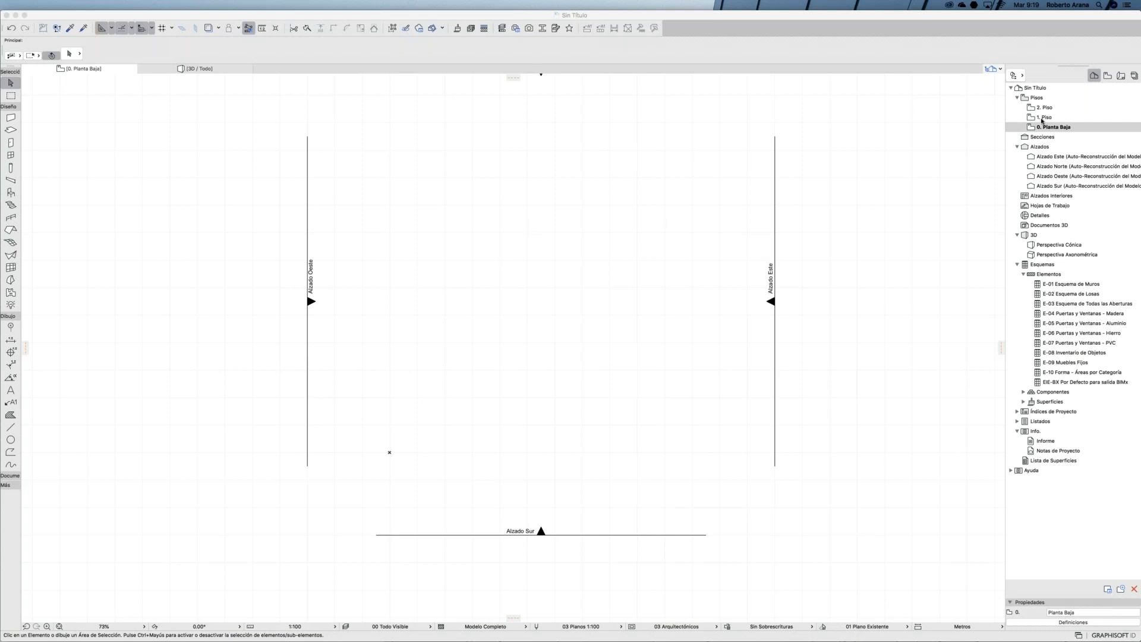
left_click(1107, 77)
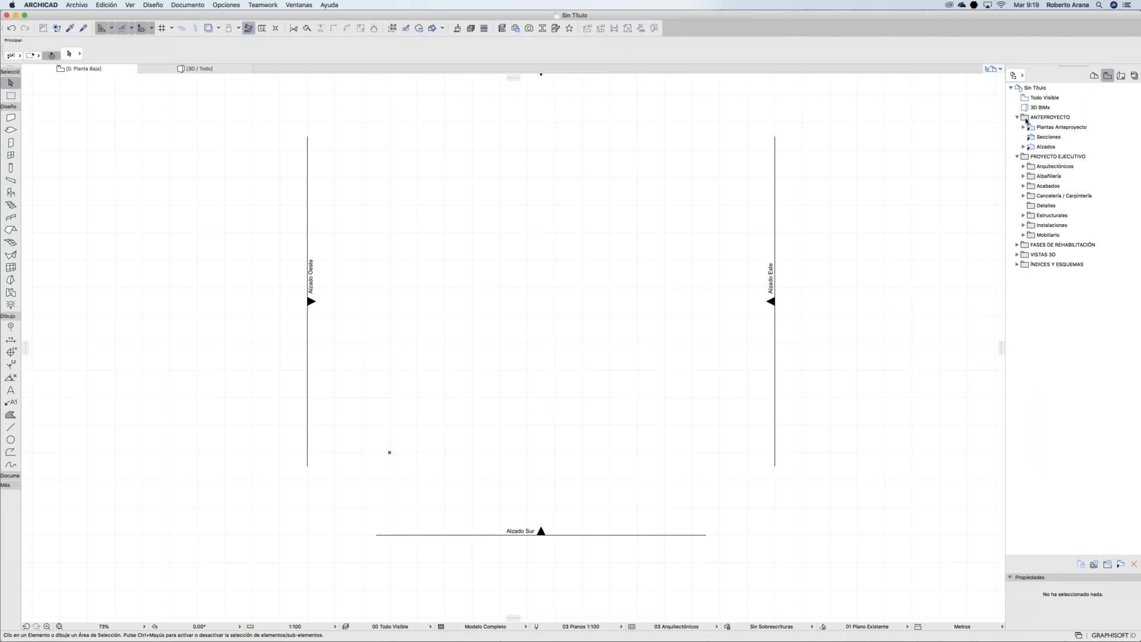
left_click(1018, 118)
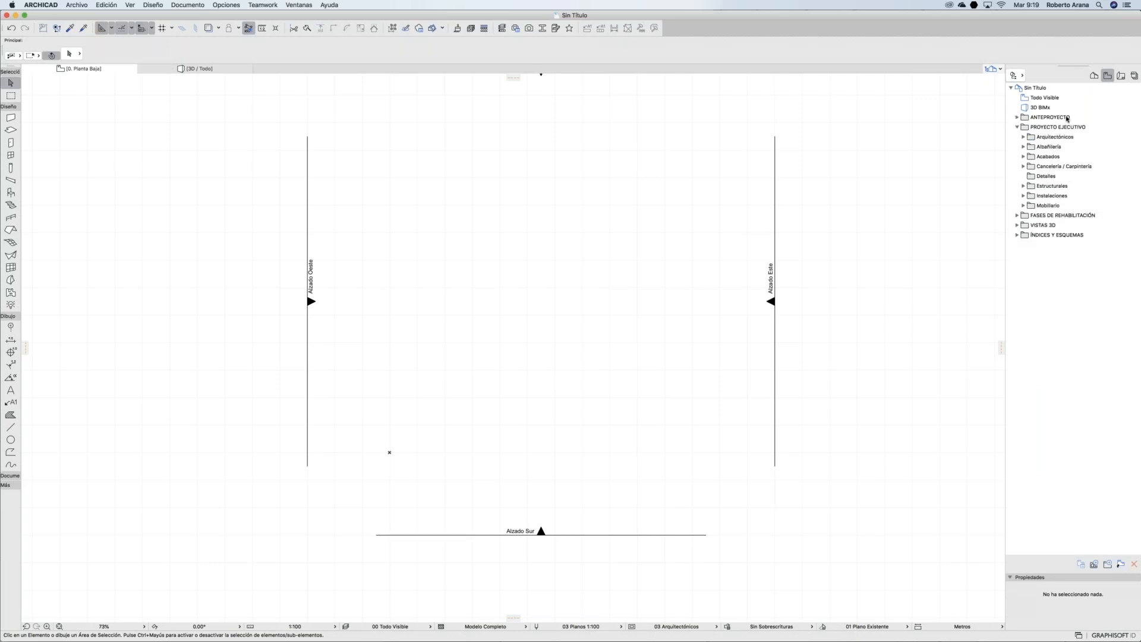
left_click(1092, 75)
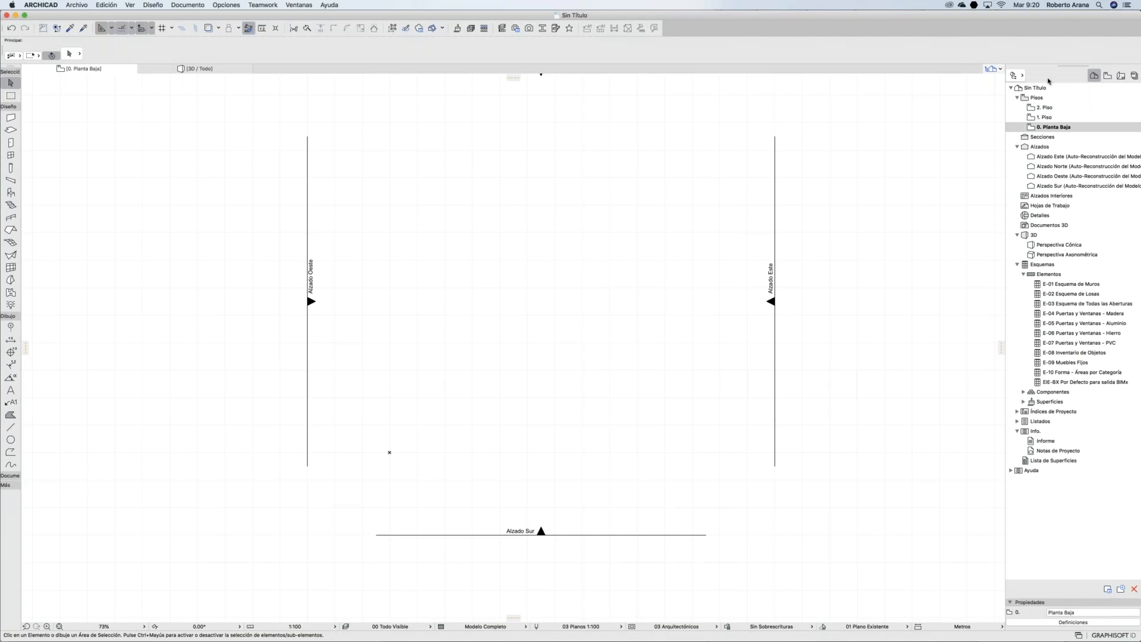
left_click(1107, 76)
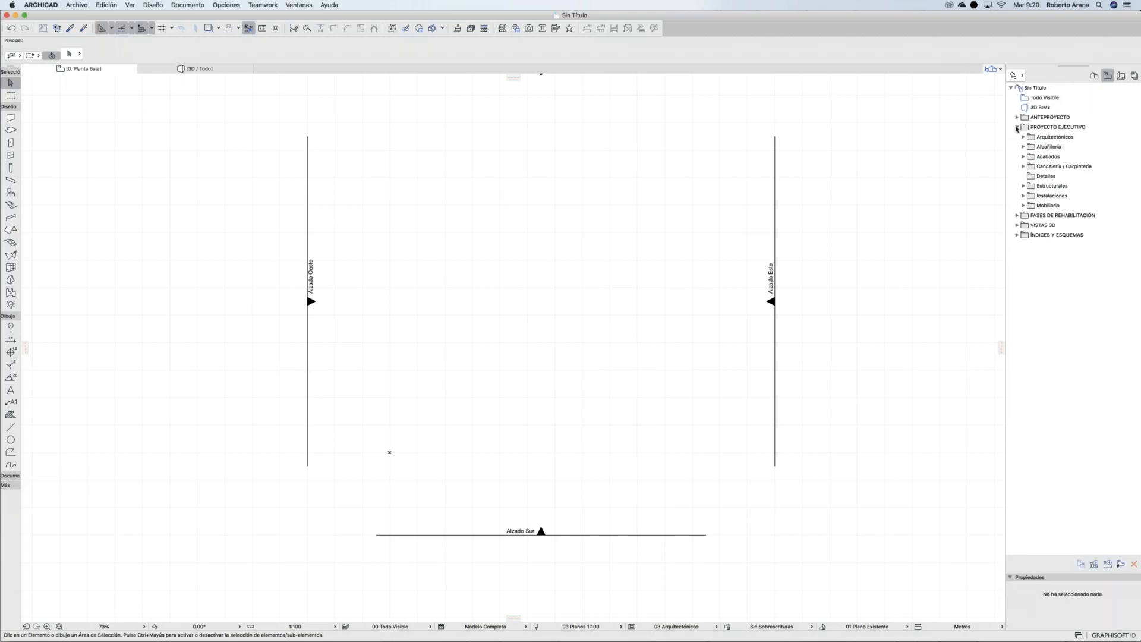
left_click(1017, 127)
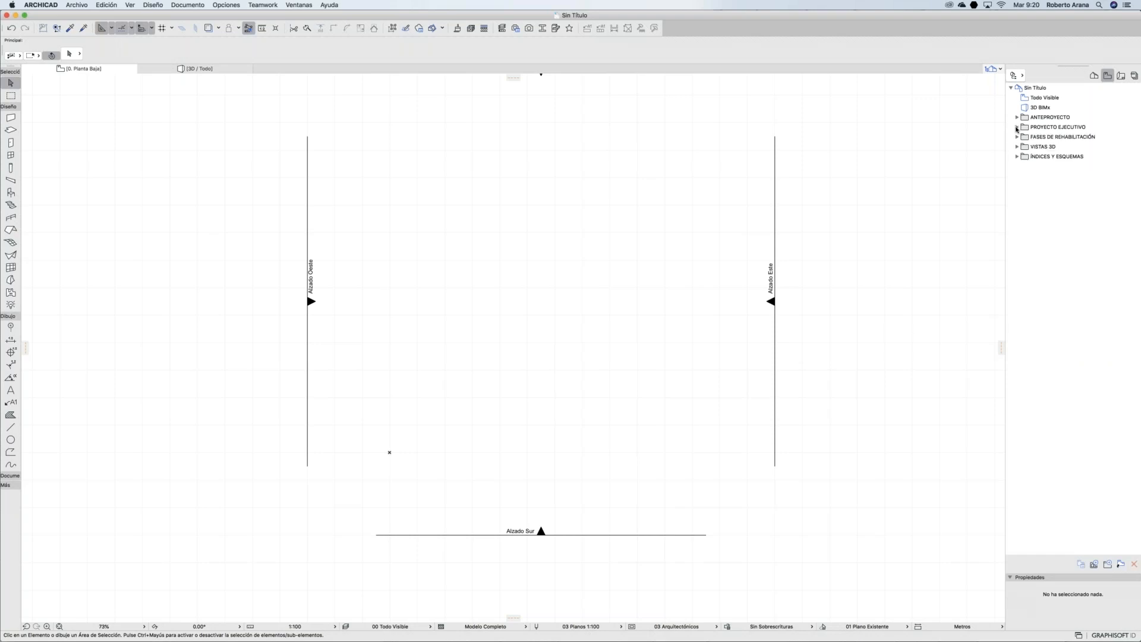
left_click(1017, 127)
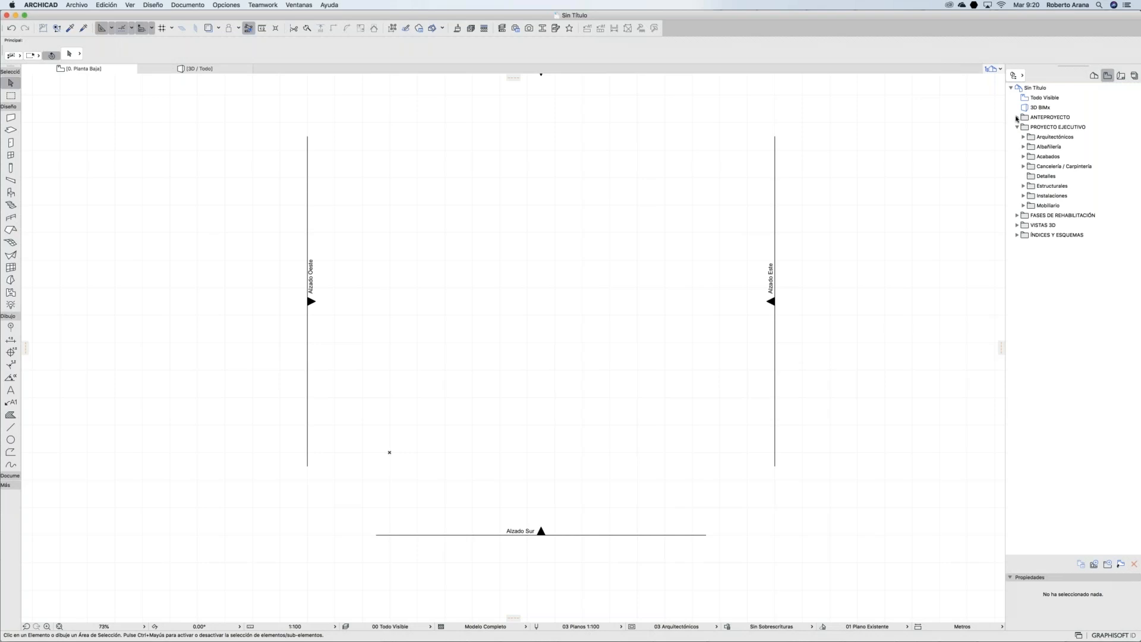
left_click(1017, 117)
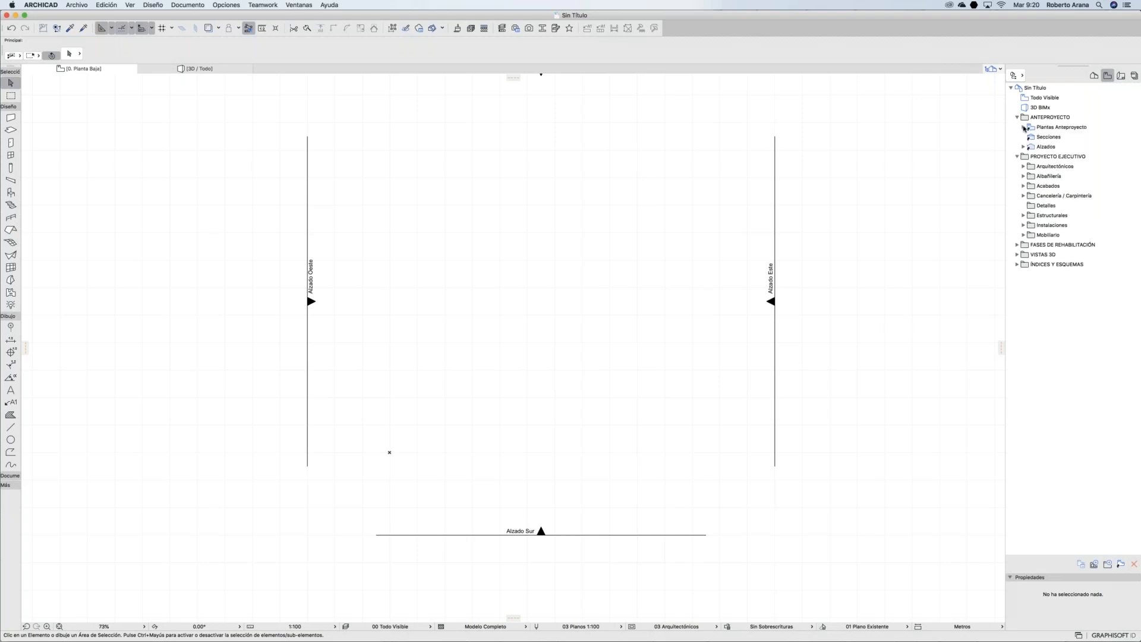
left_click(1023, 127)
left_click(1051, 157)
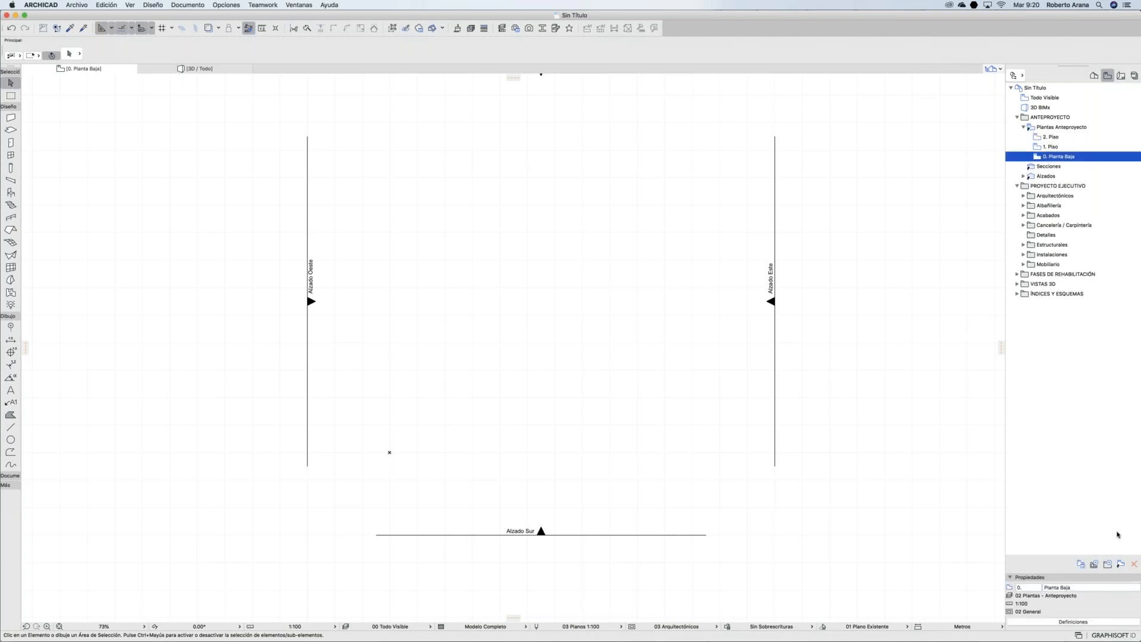
left_click(1074, 622)
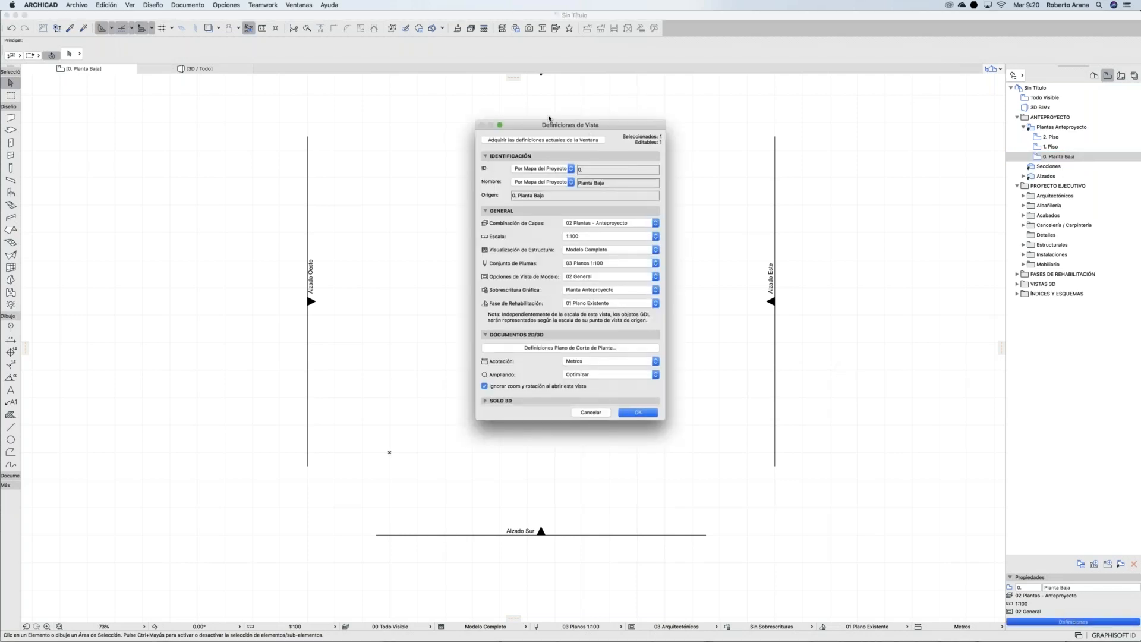
Step: Confirm 02 Plantas - Anteproyecto as the view's layer combination and collapse the Plantas Anteproyecto folder
left_click_drag(589, 130, 551, 121)
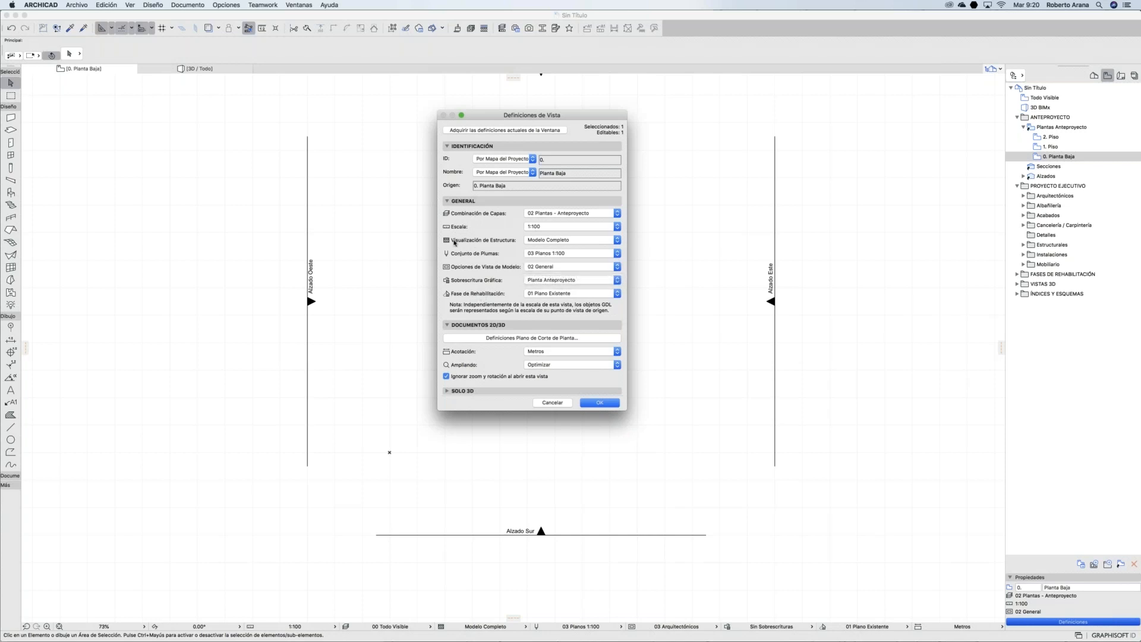
left_click(535, 215)
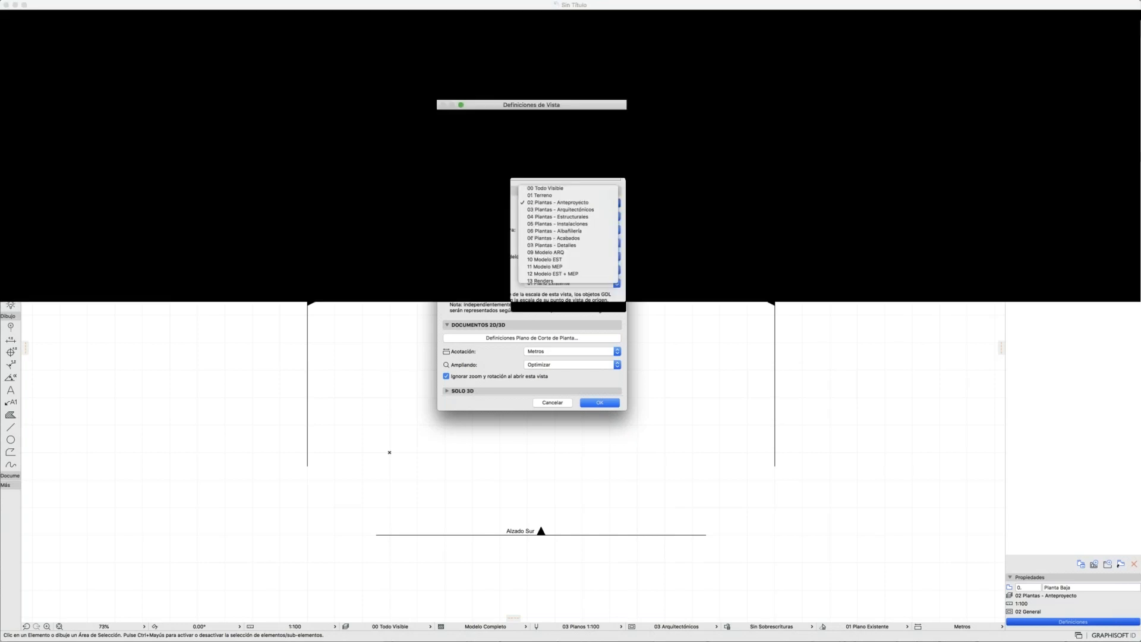
left_click(496, 214)
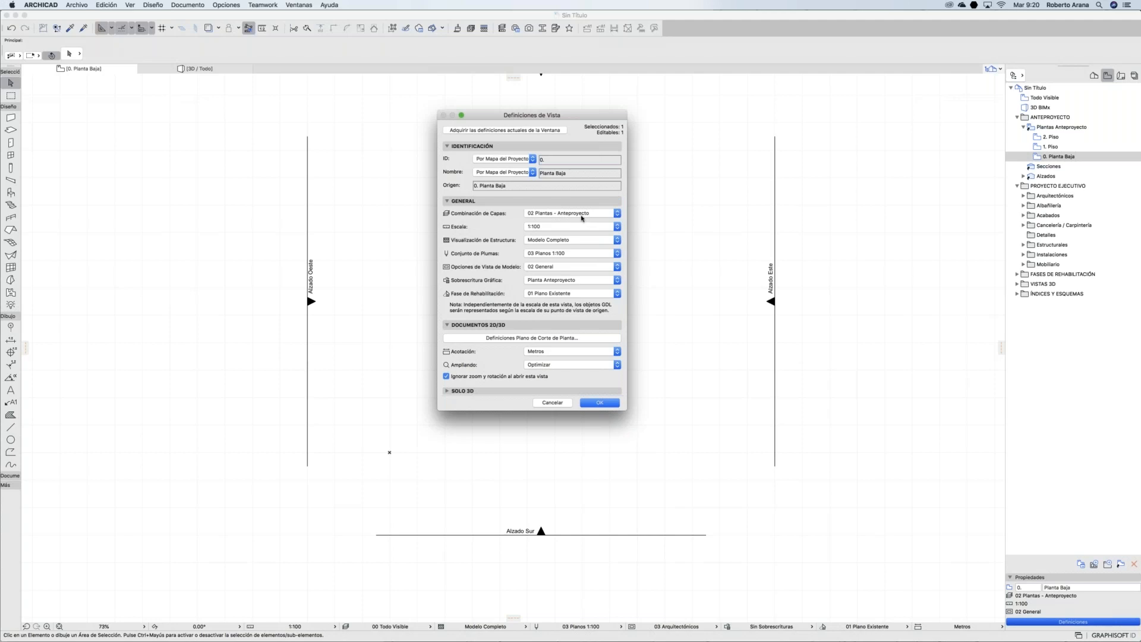
left_click(599, 403)
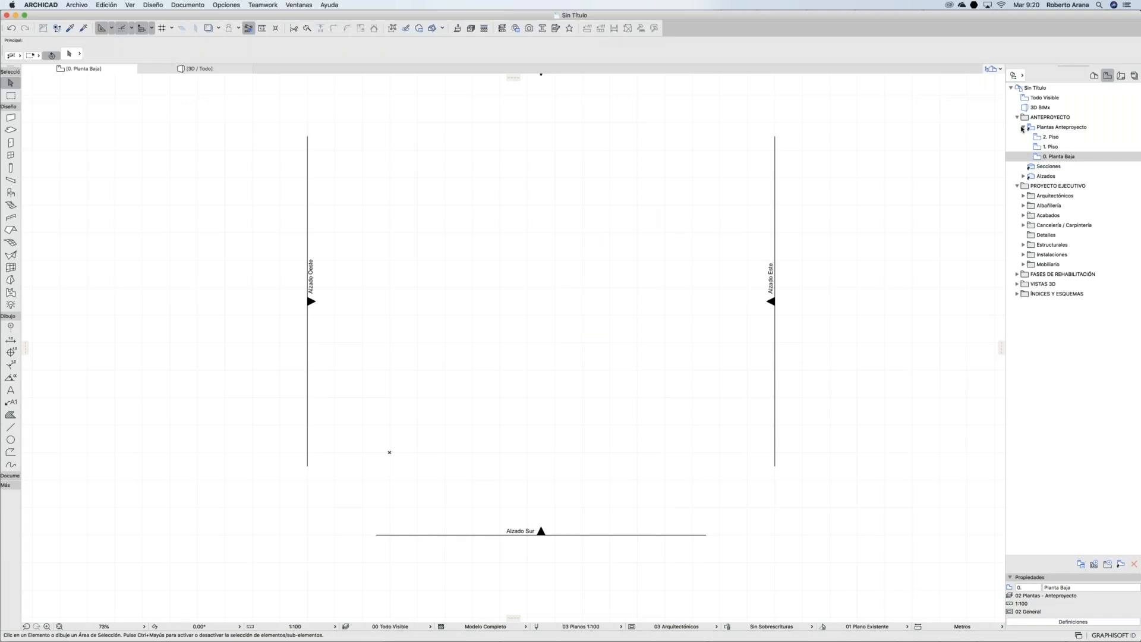
left_click(1023, 126)
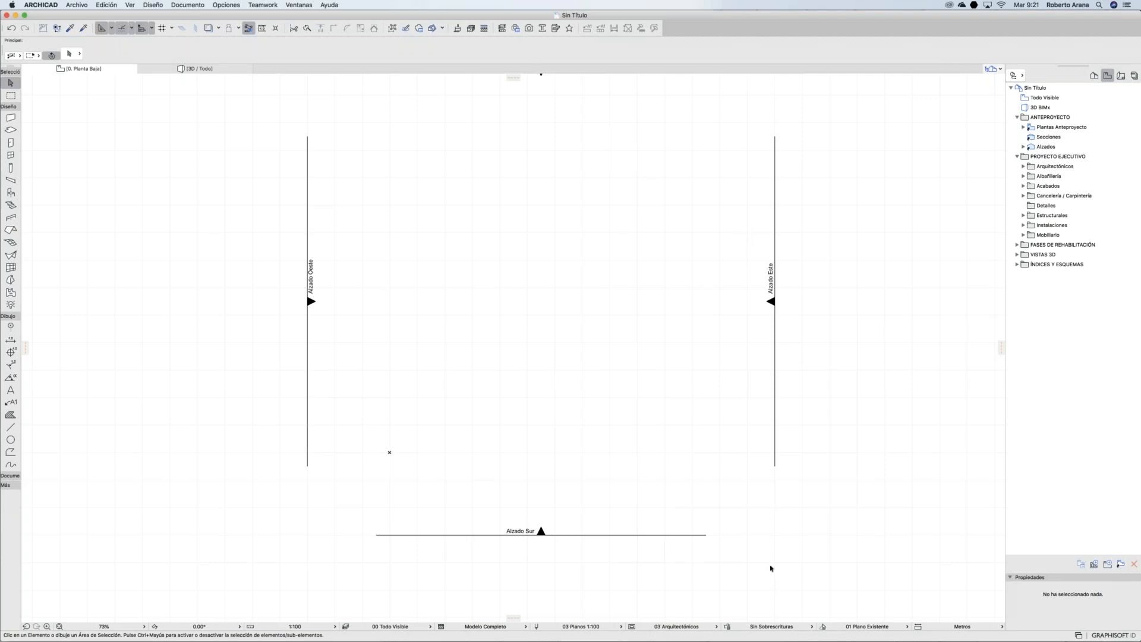
mouse_move(743, 640)
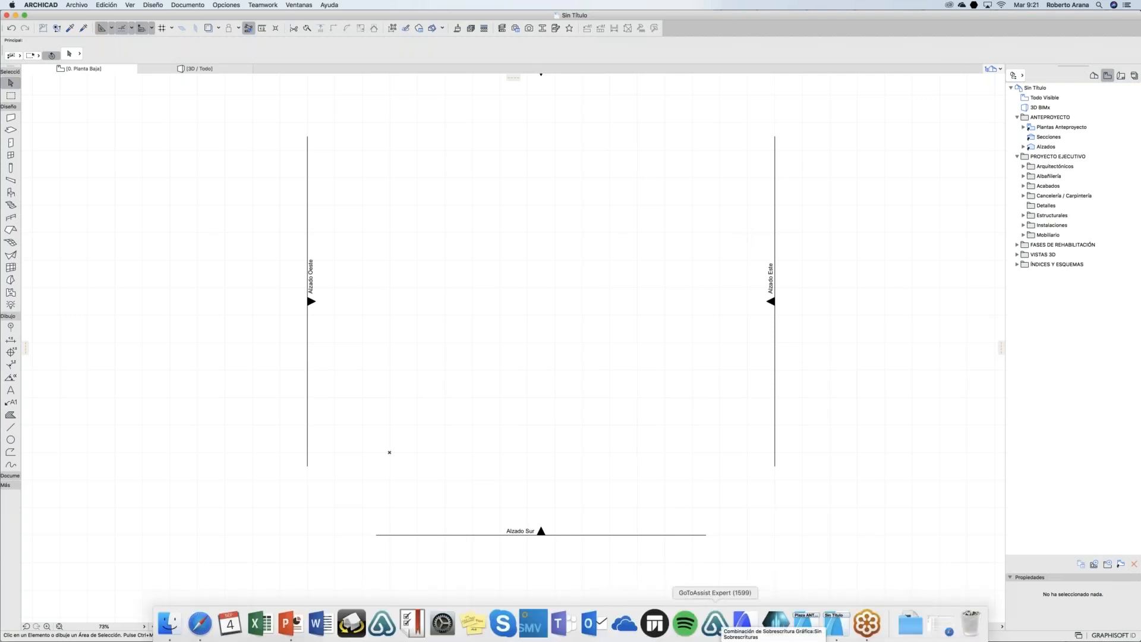
left_click(227, 5)
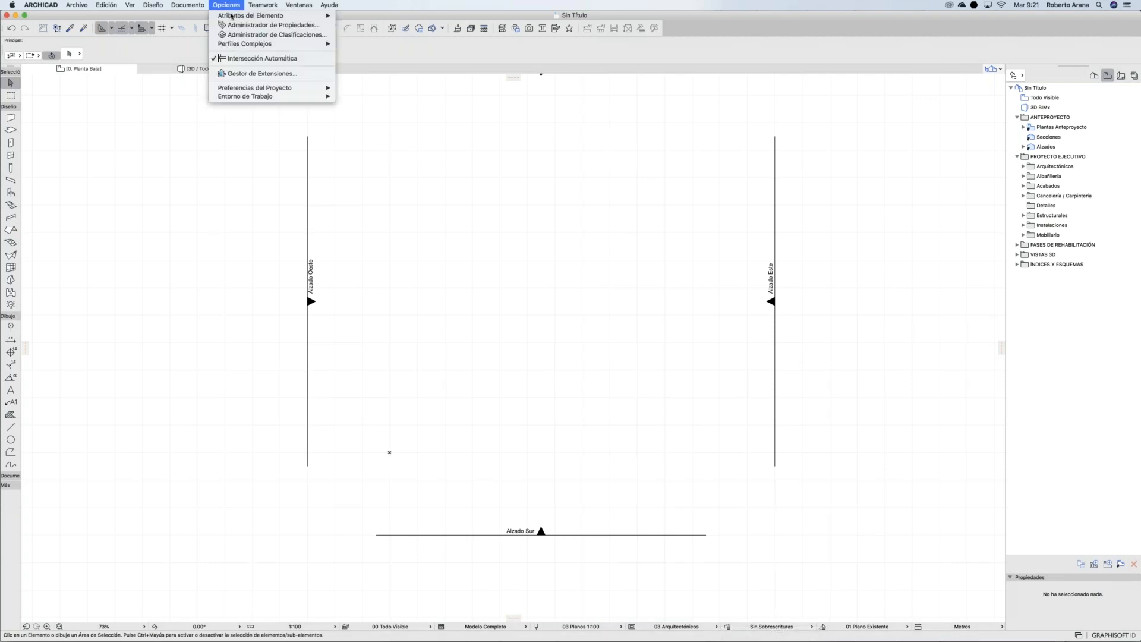
mouse_move(232, 15)
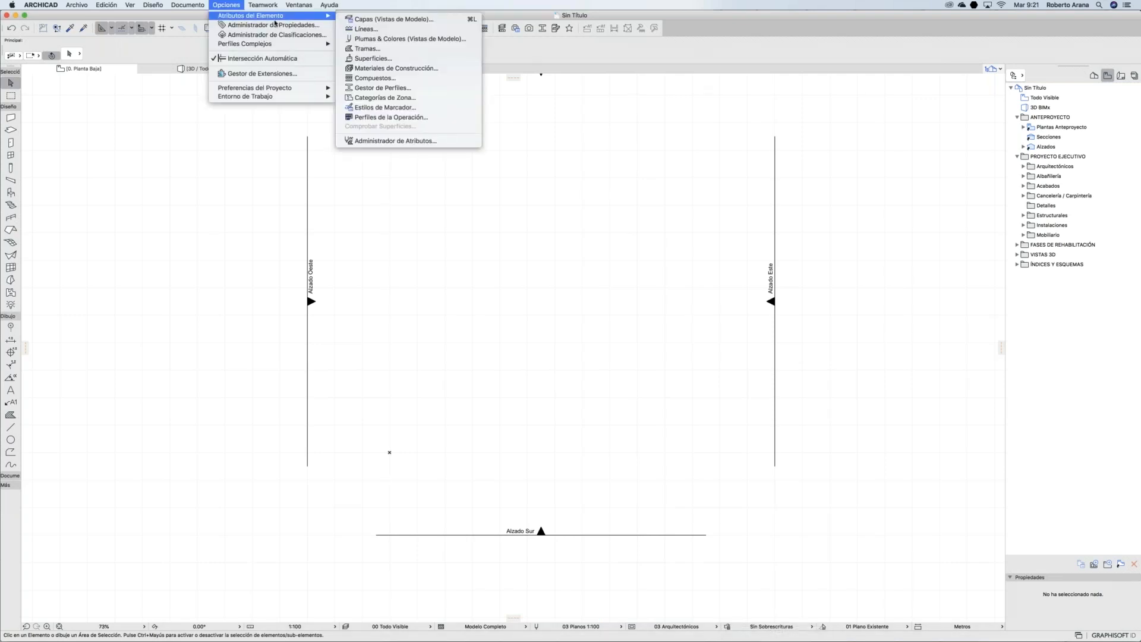
left_click(390, 48)
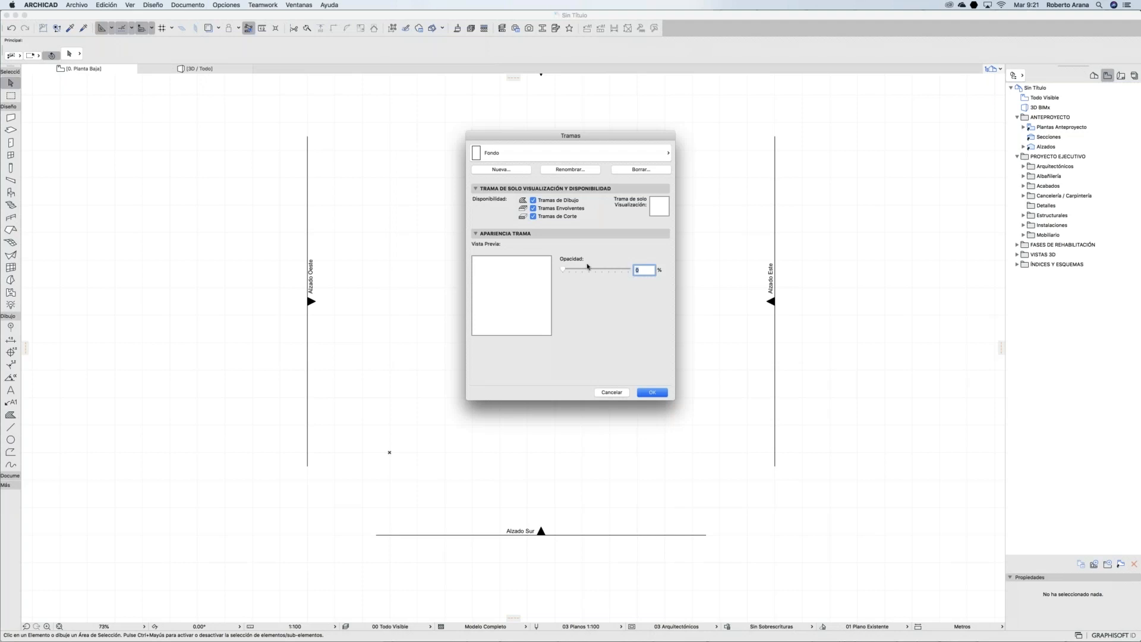
left_click(559, 156)
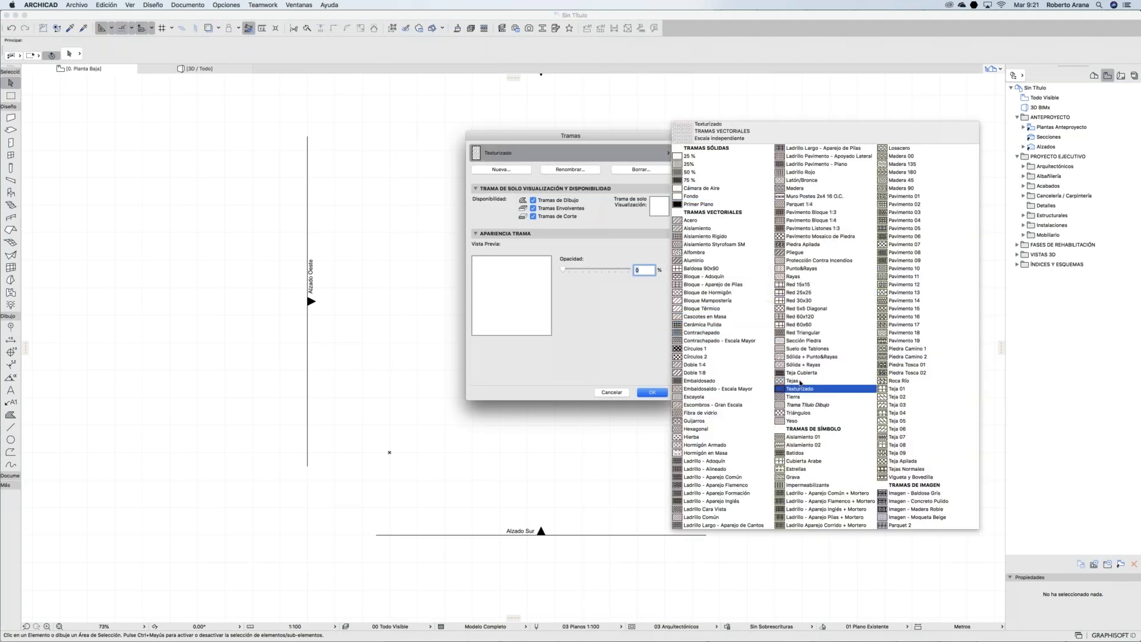
left_click(800, 382)
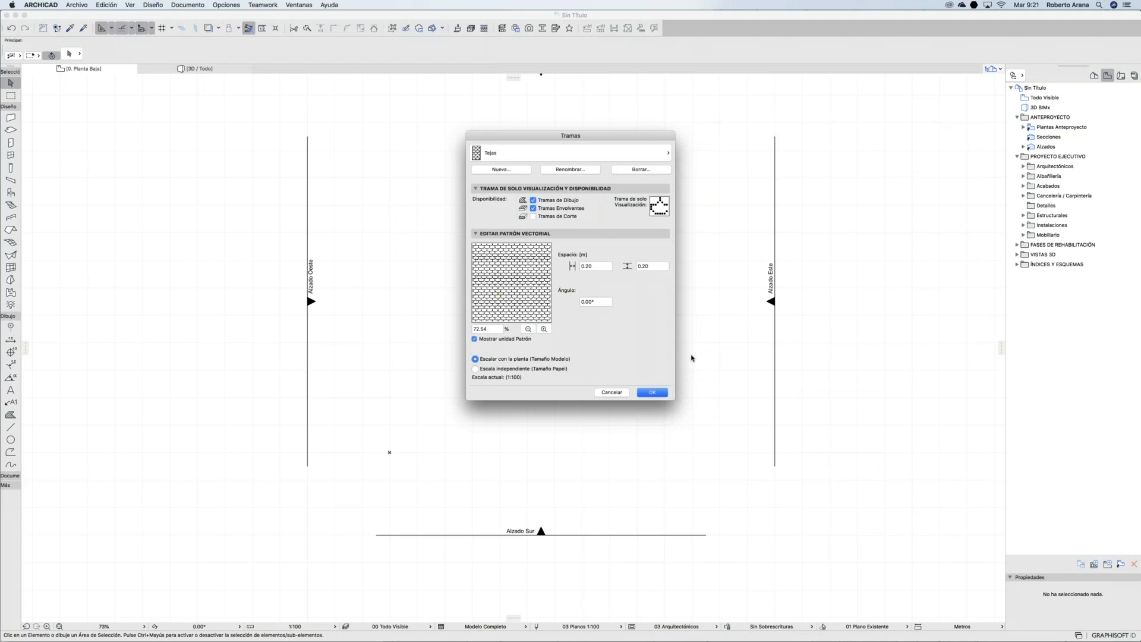
left_click(611, 393)
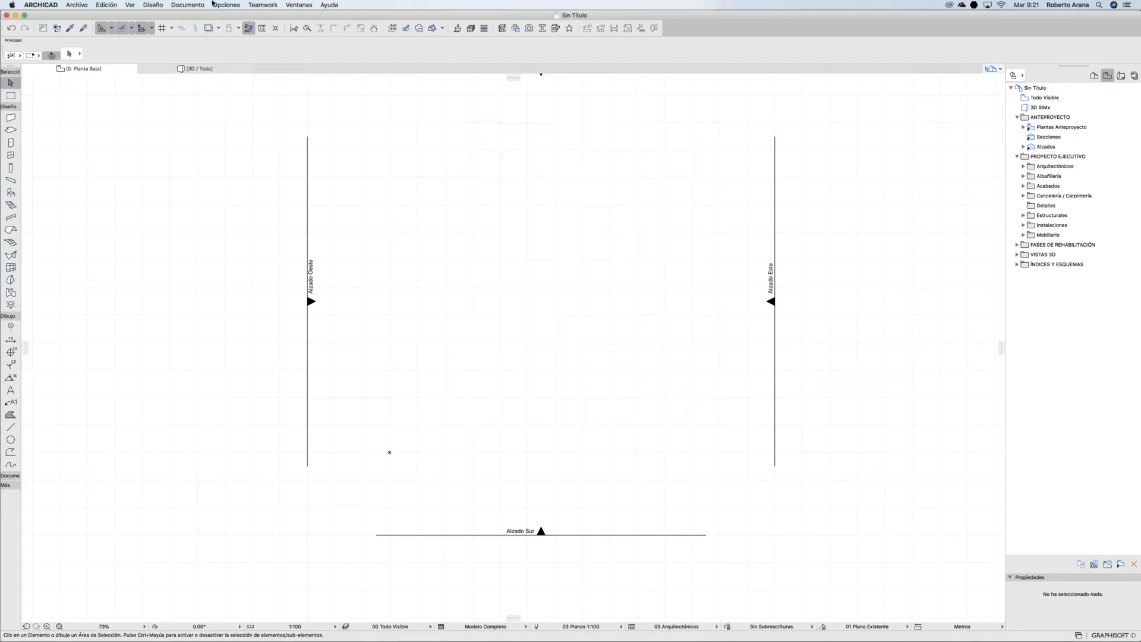
left_click(215, 5)
Step: Open Composites and select the Bloque de Tabique Aplanado 2 caras composite
mouse_move(268, 16)
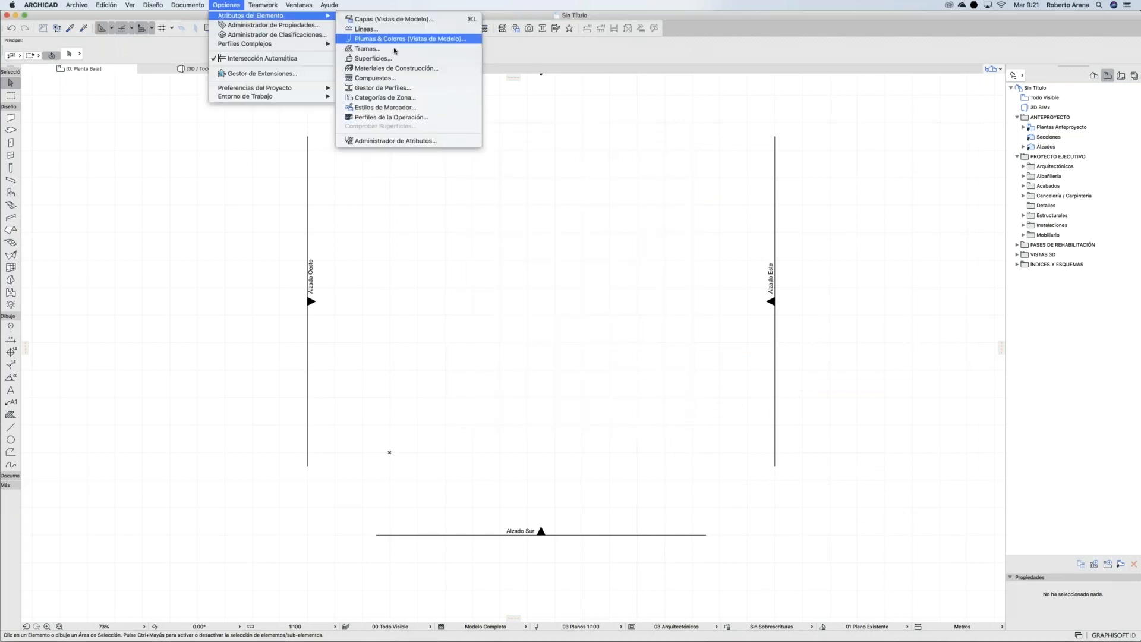
left_click(392, 81)
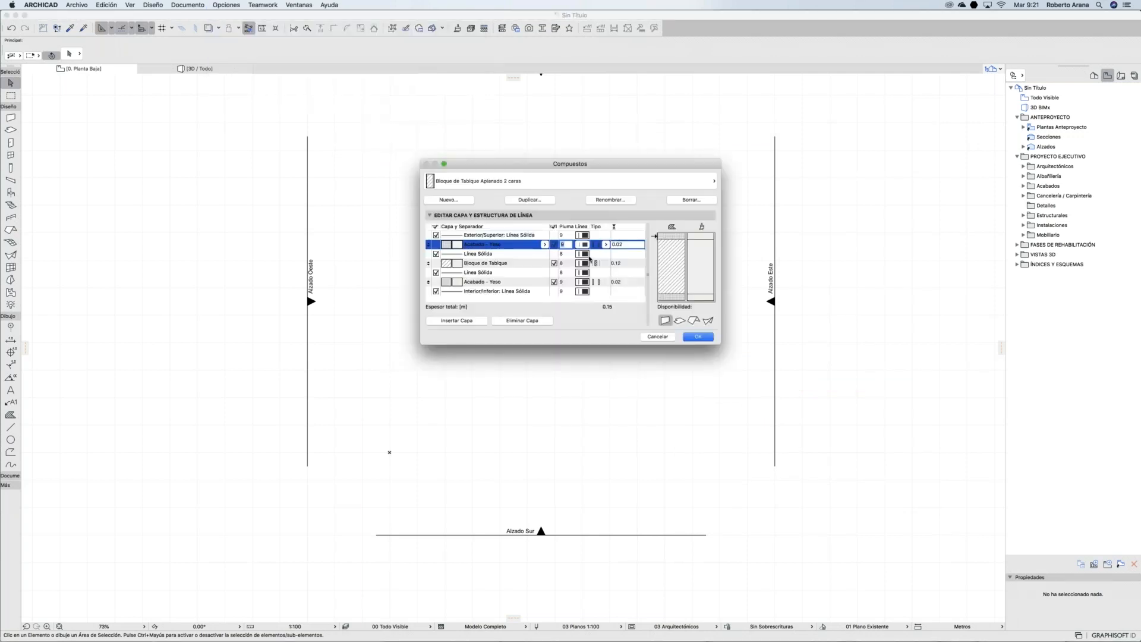
left_click(512, 181)
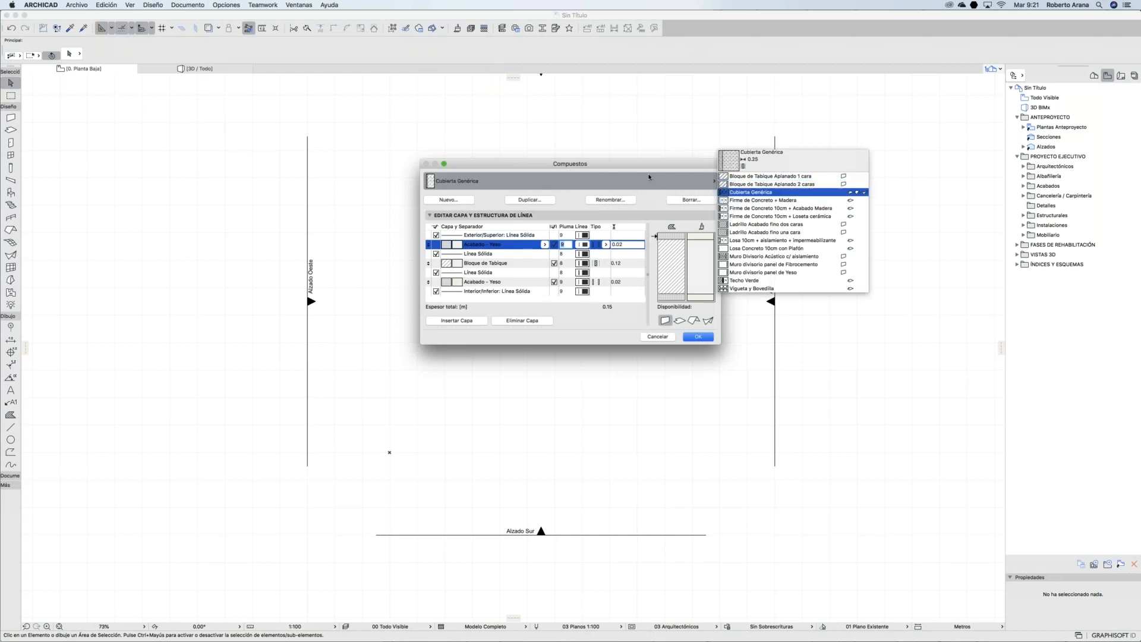
left_click(728, 184)
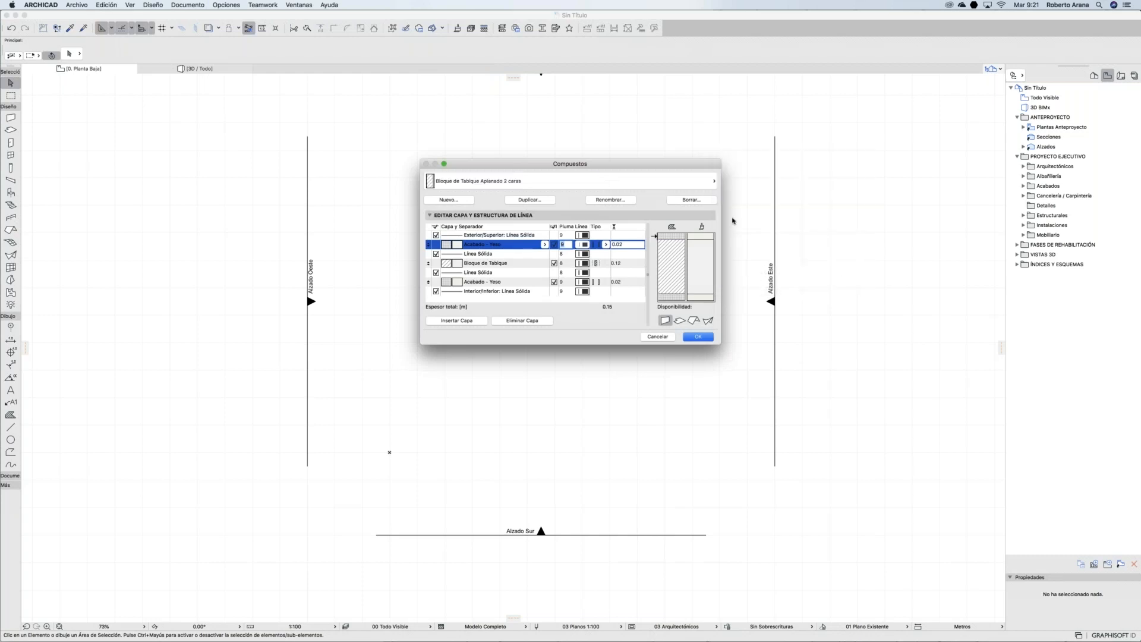
left_click_drag(721, 218, 836, 212)
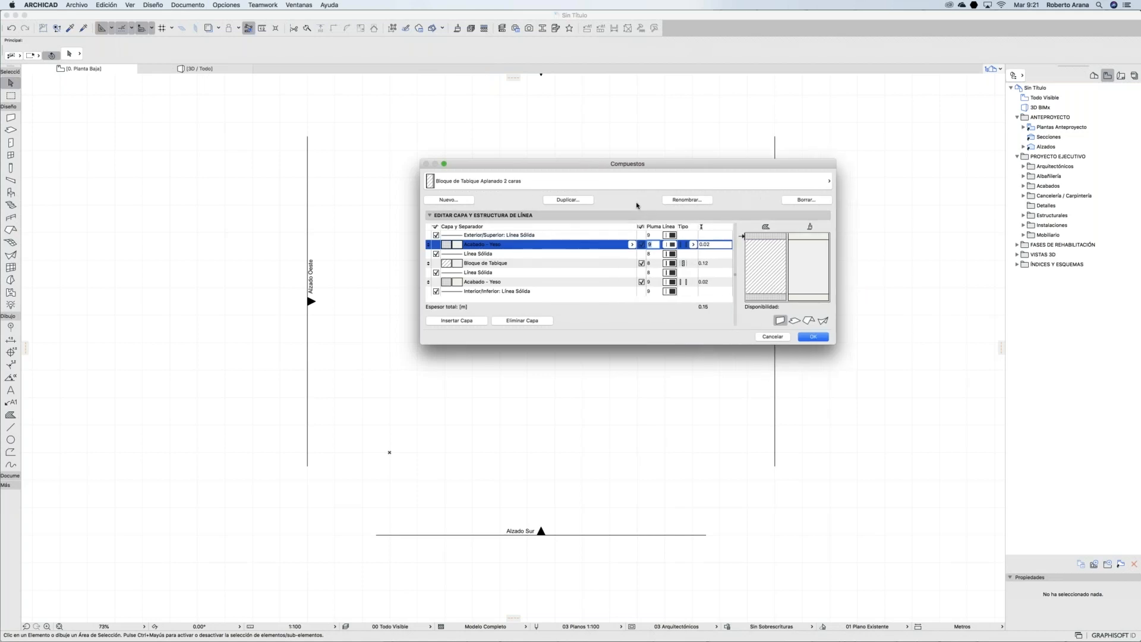
Step: Duplicate it under the name 'Bloque de Tabique 15 cms Aplanado 2 caras'
left_click(556, 202)
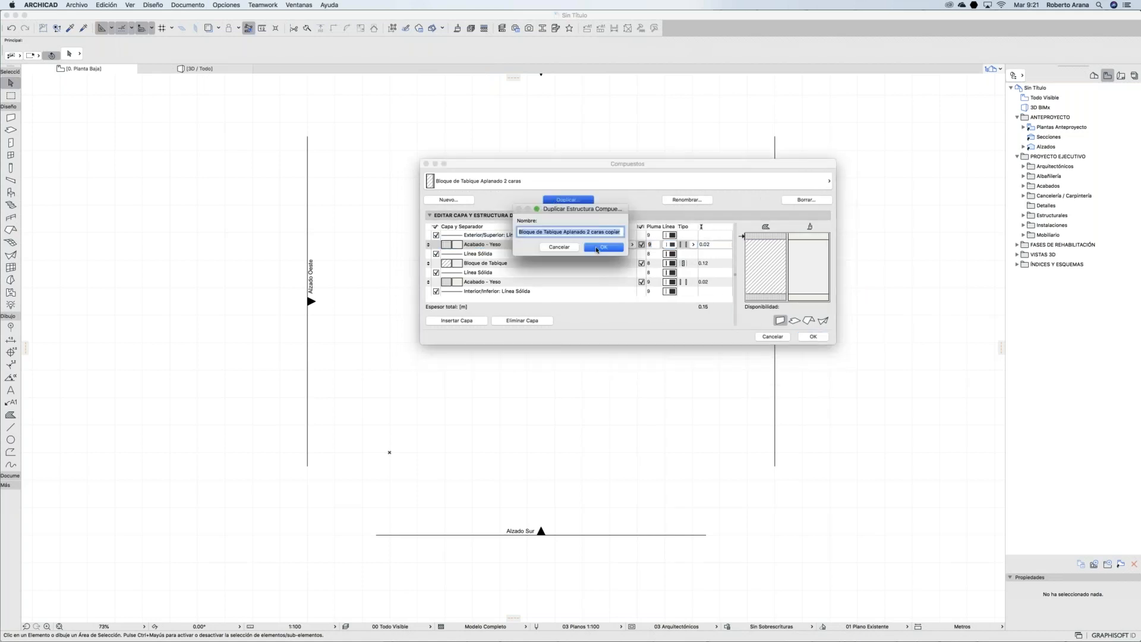
left_click(561, 232)
type("15 cms")
left_click_drag(653, 236, 654, 239)
key("BackSpace")
left_click(613, 247)
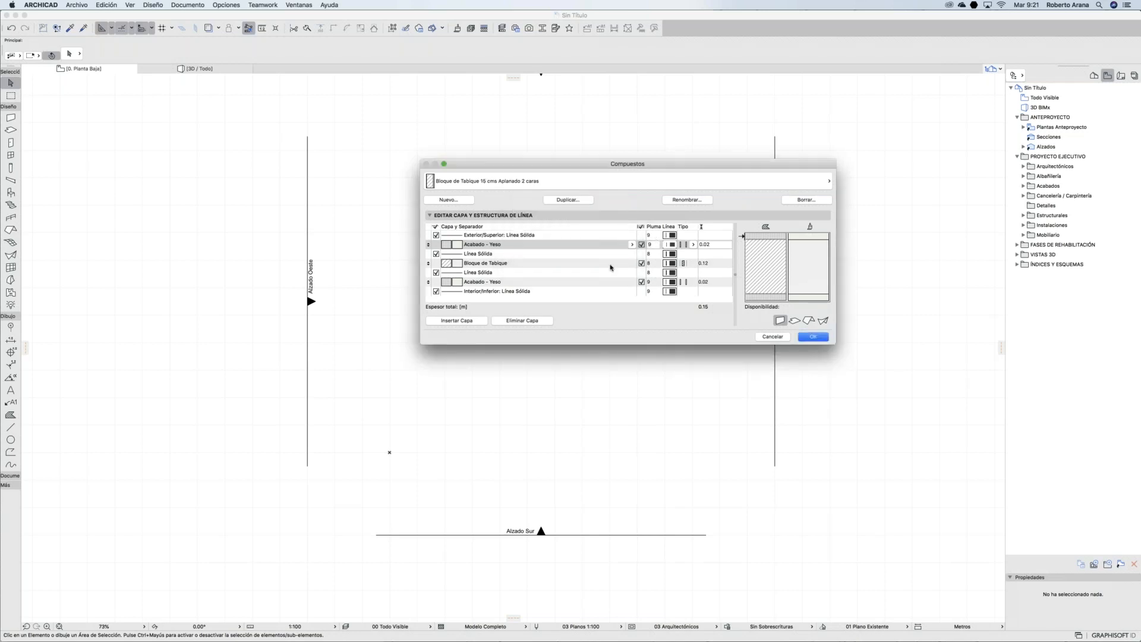
Step: Set the Bloque de Tabique layer thickness to 0.15 and save the composite
left_click(715, 263)
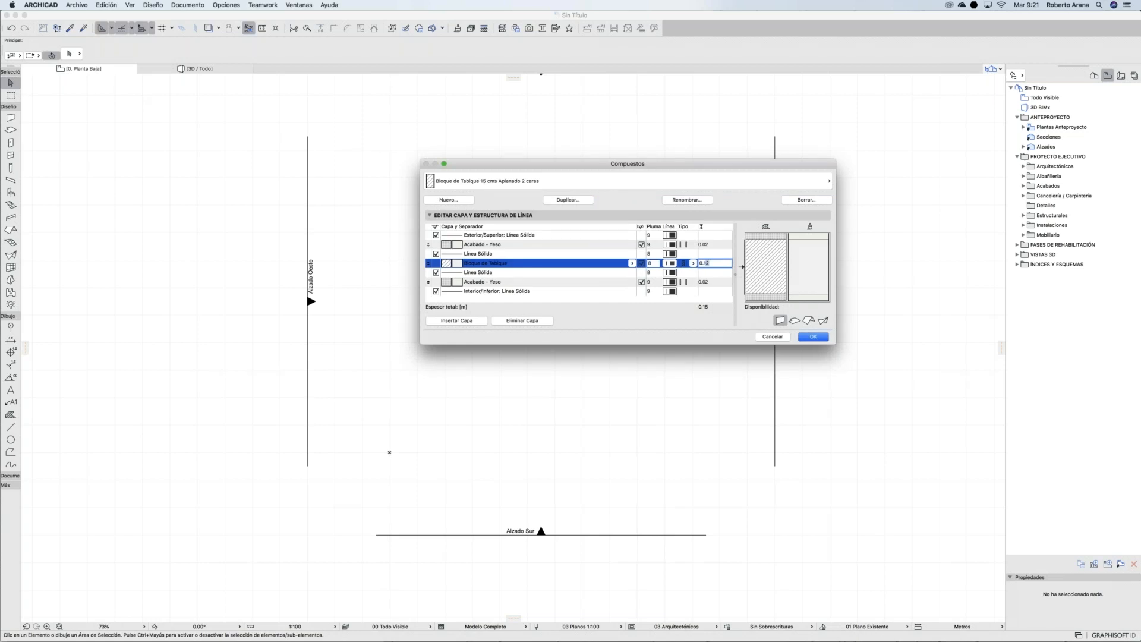
left_click(590, 263)
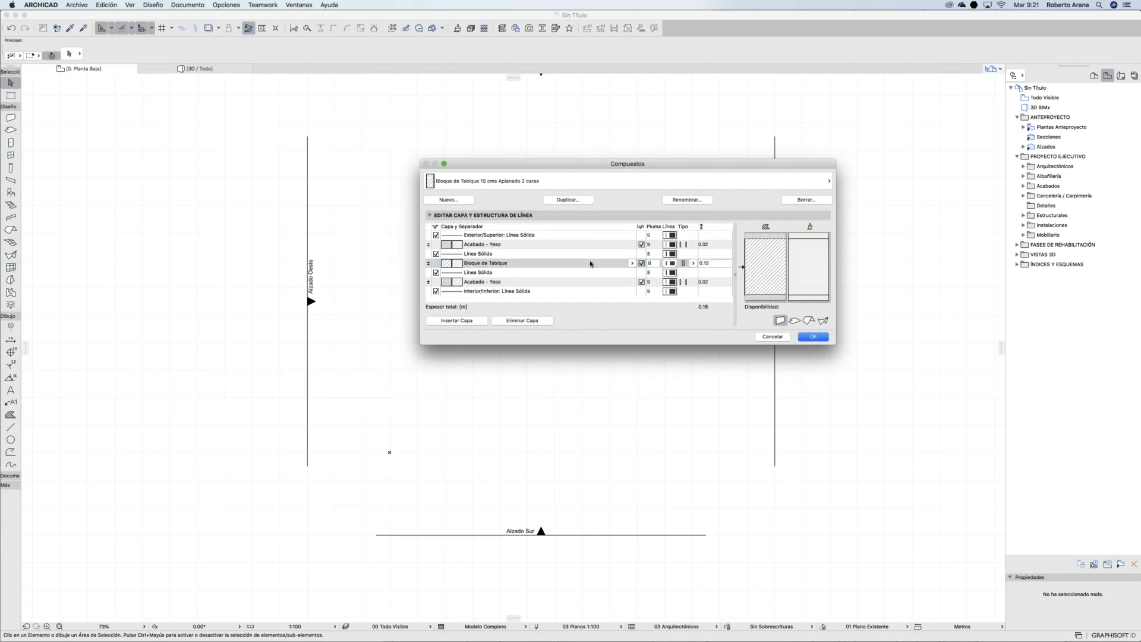
left_click_drag(676, 167, 589, 119)
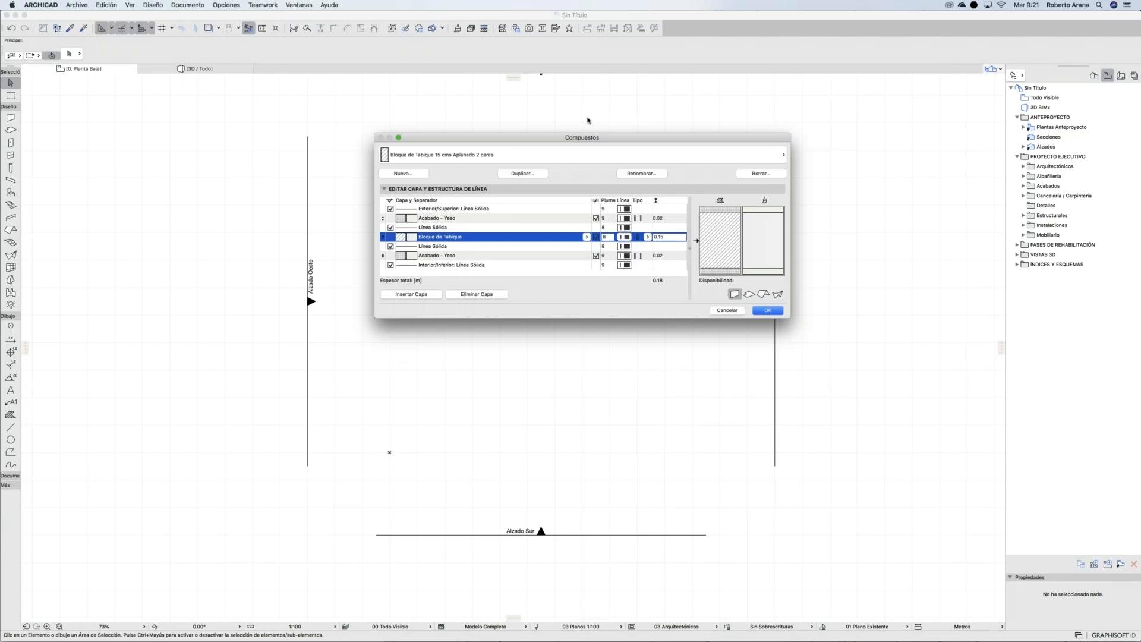
left_click_drag(645, 296, 632, 368)
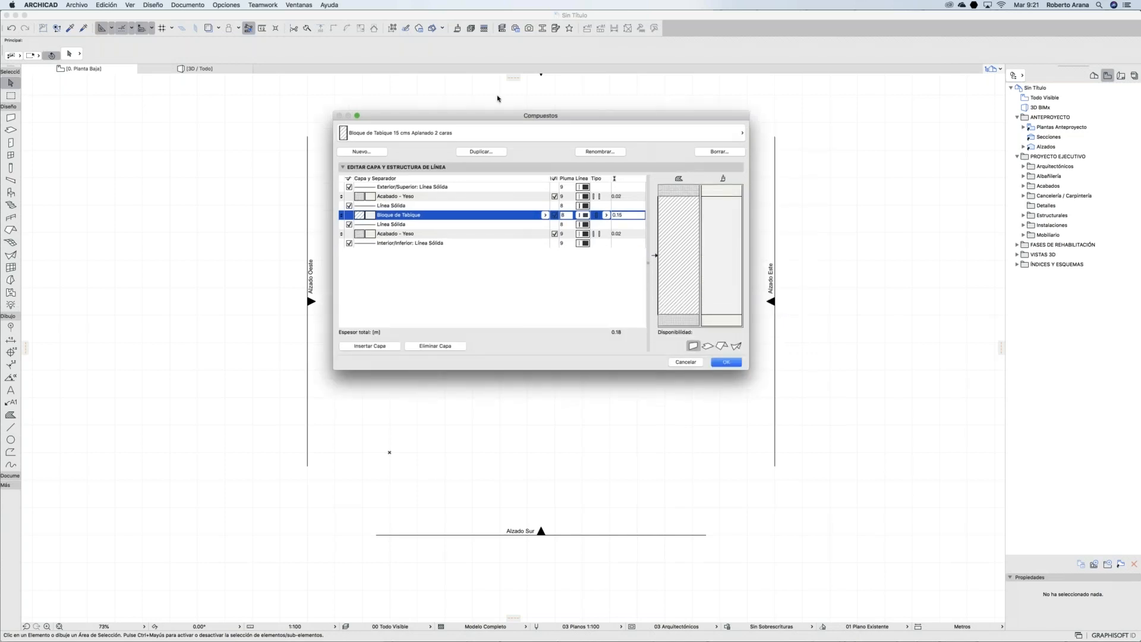
left_click(726, 362)
left_click(226, 5)
mouse_move(267, 16)
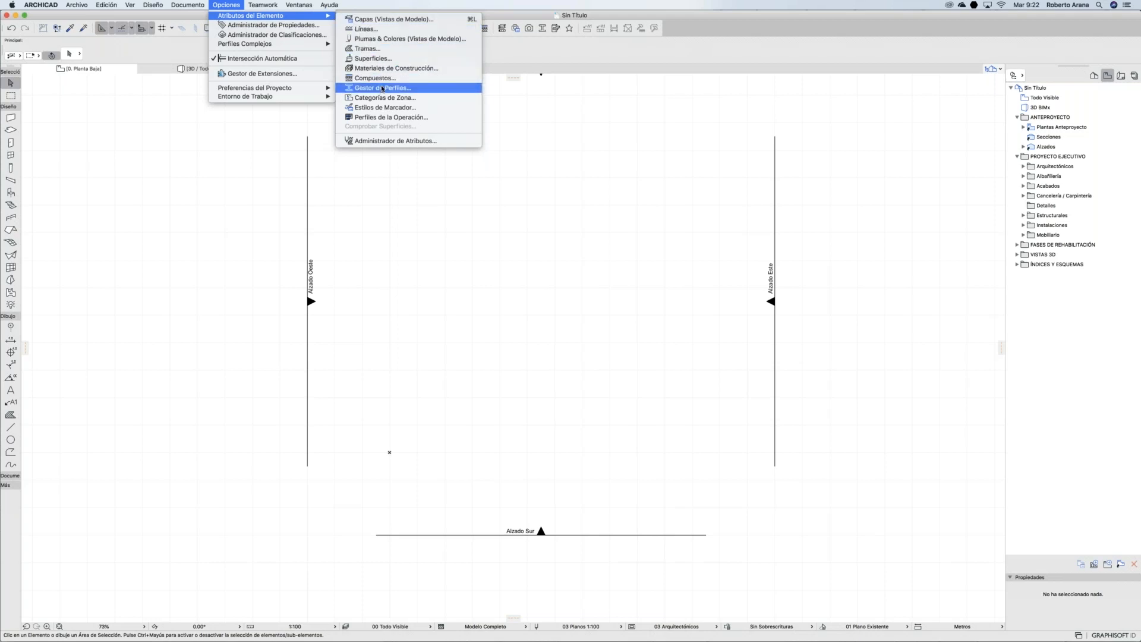
left_click(383, 88)
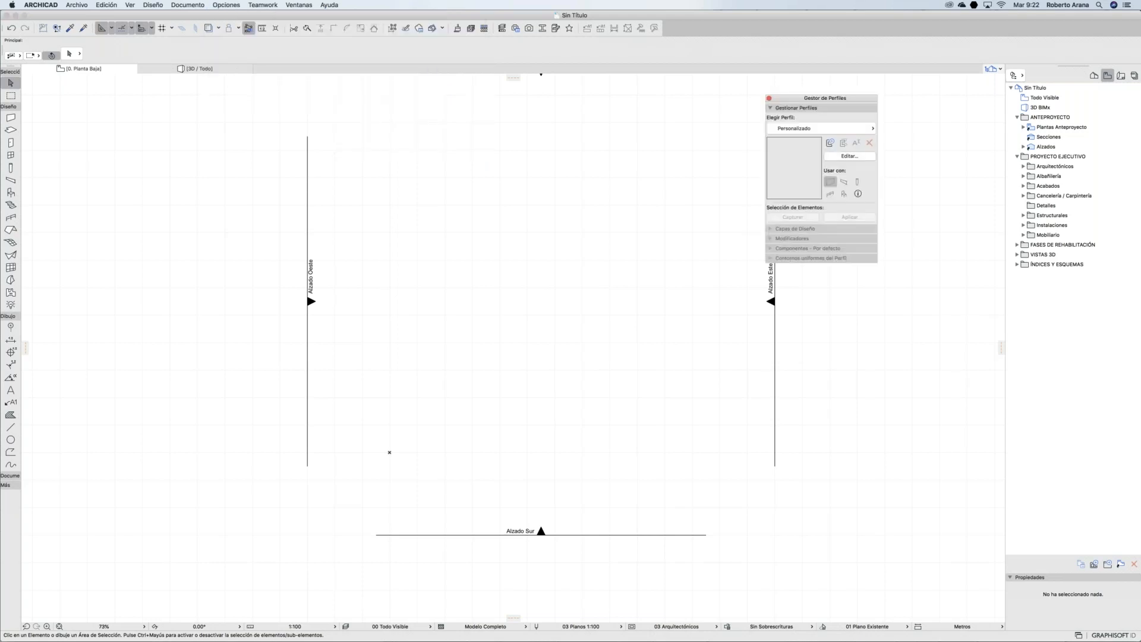
left_click(803, 129)
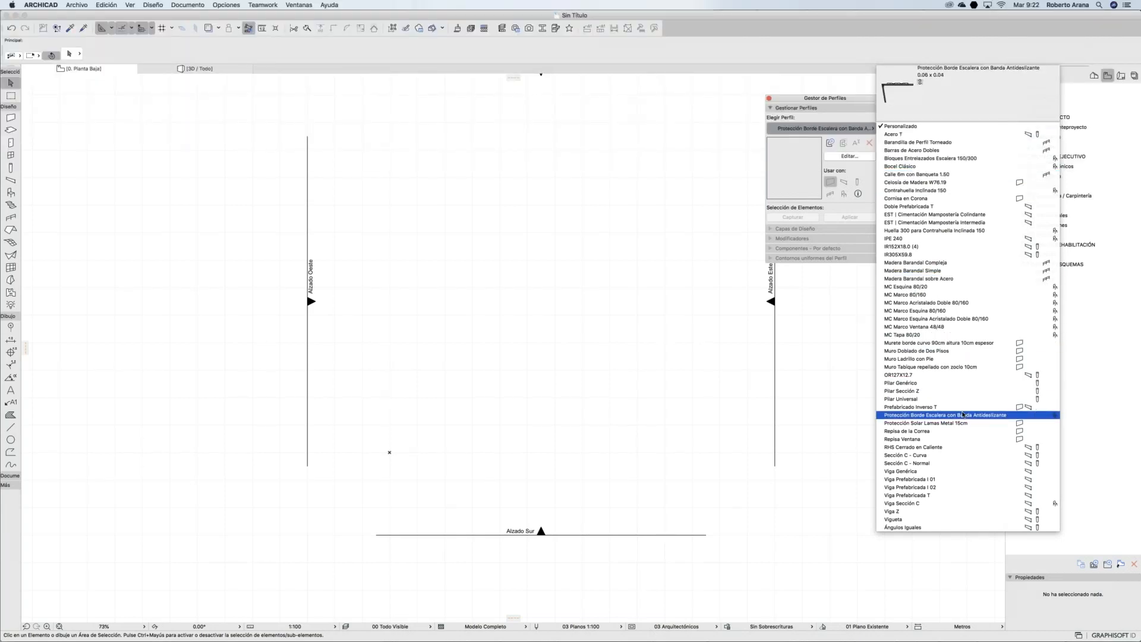
key("Escape")
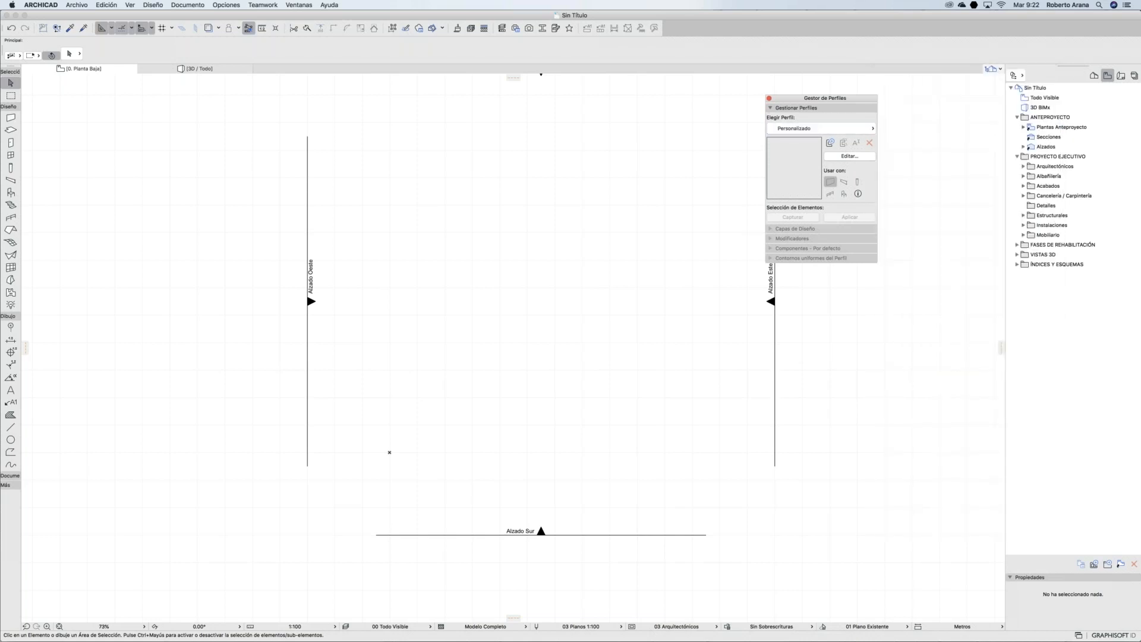
left_click(769, 98)
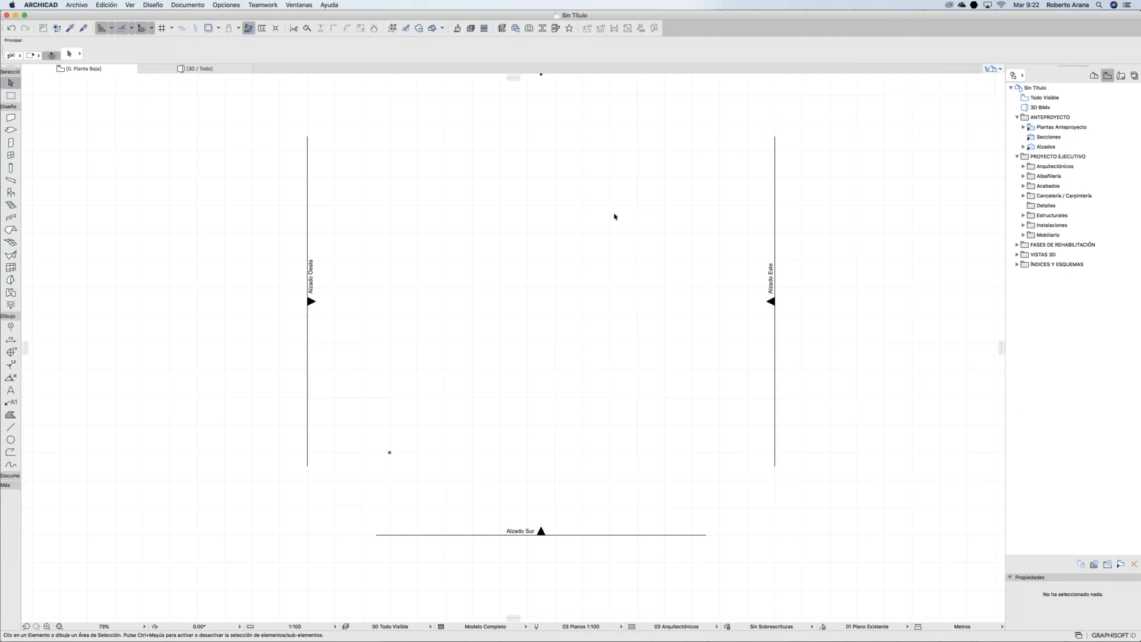
mouse_move(342, 639)
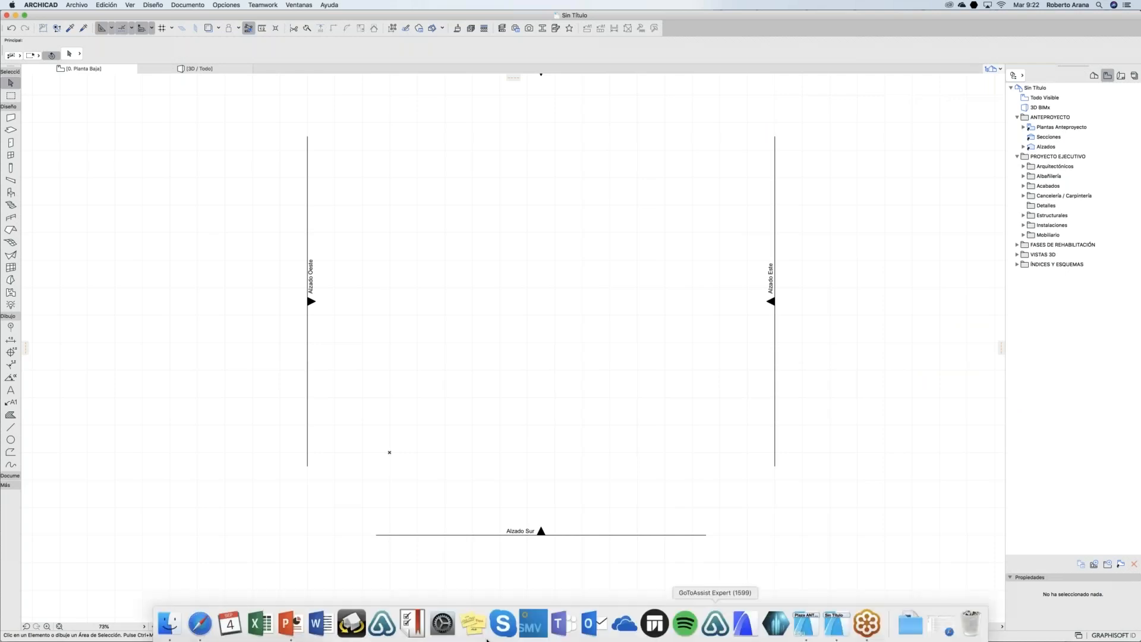
left_click(290, 623)
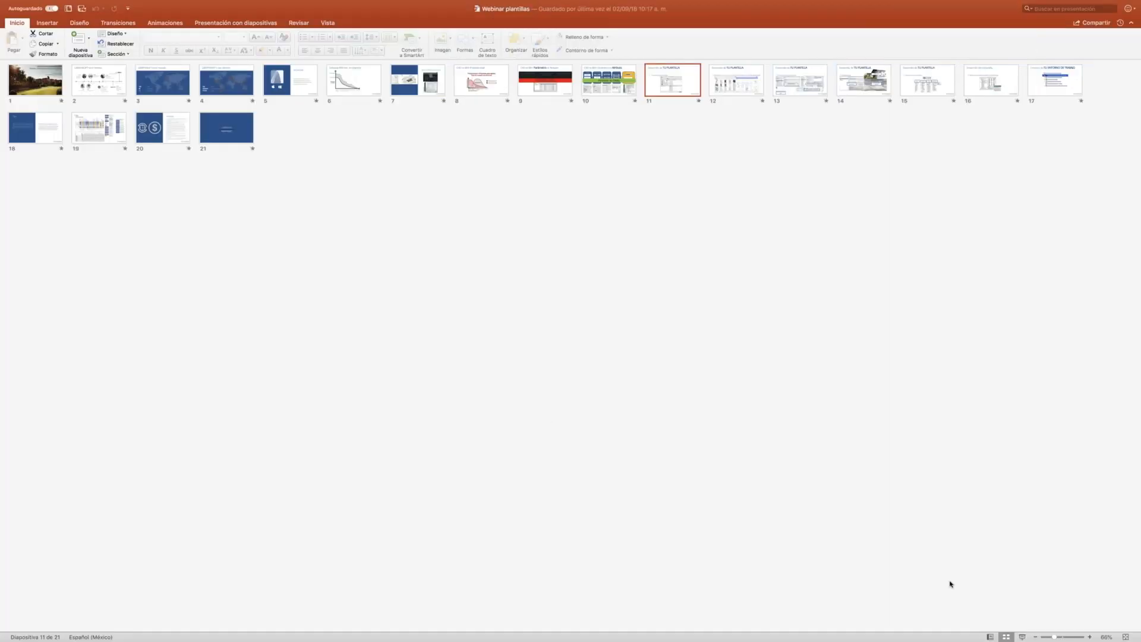
left_click(1019, 637)
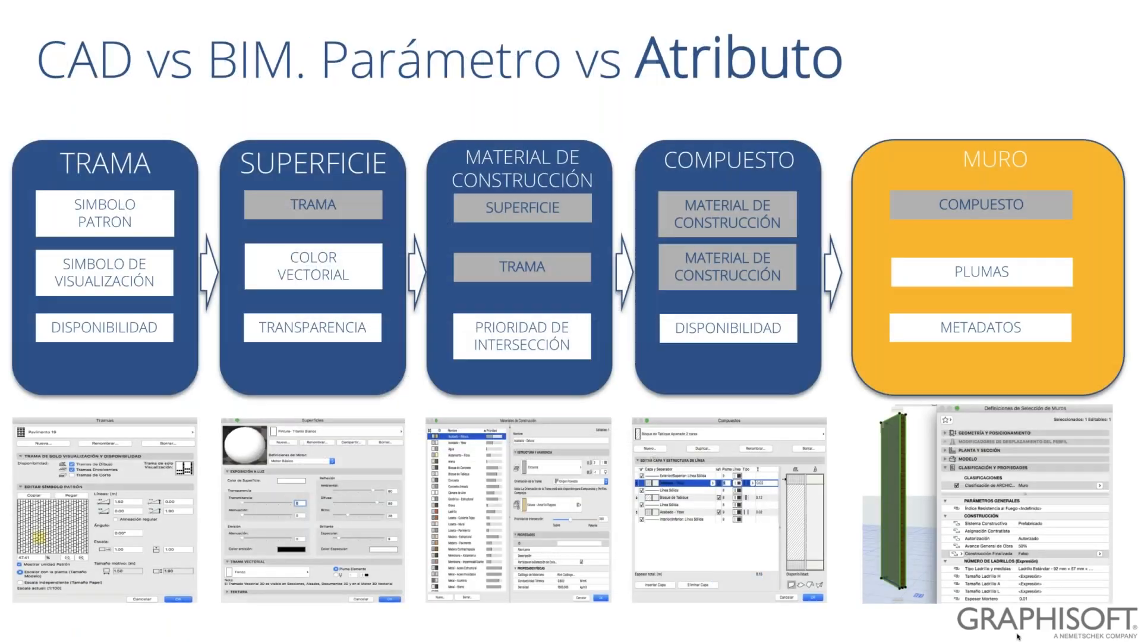
key("Right")
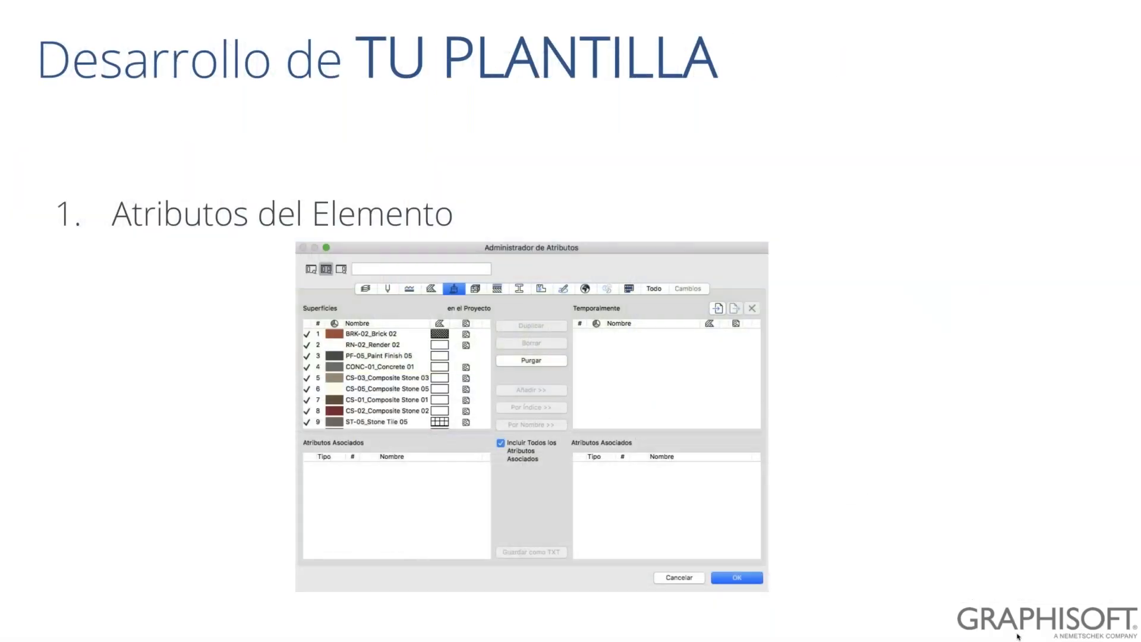
key("Right")
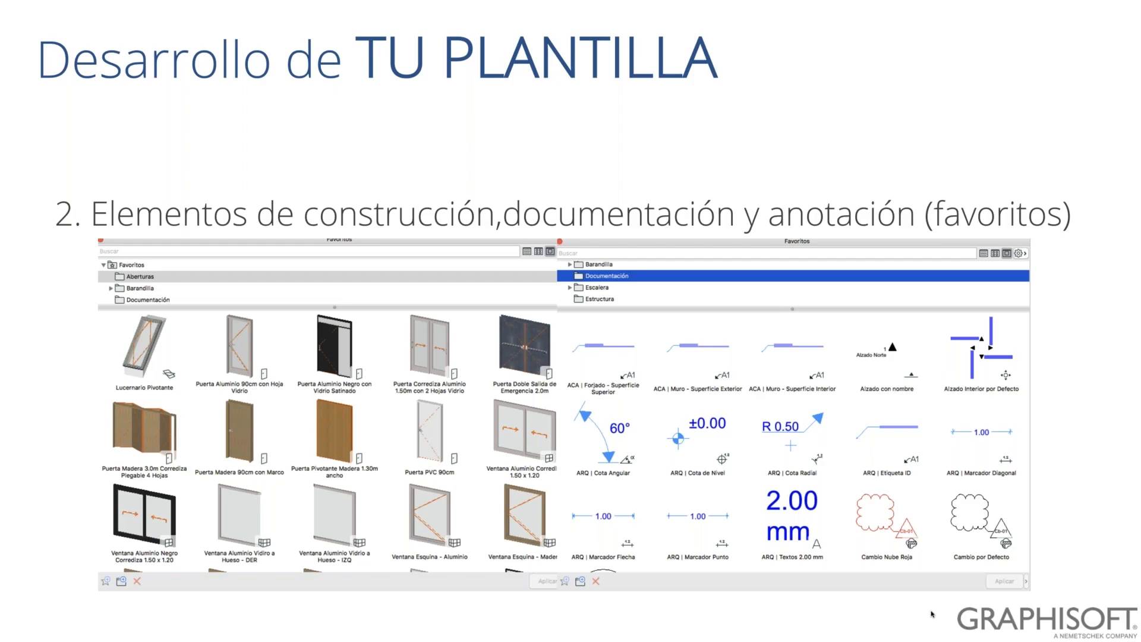
key("Escape")
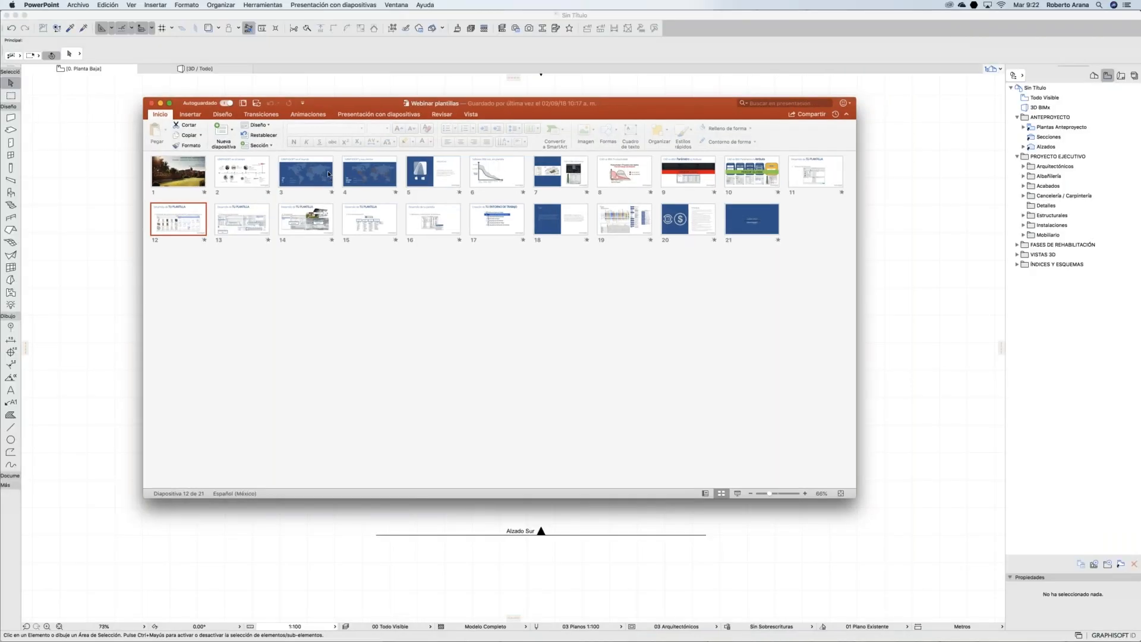
left_click(161, 103)
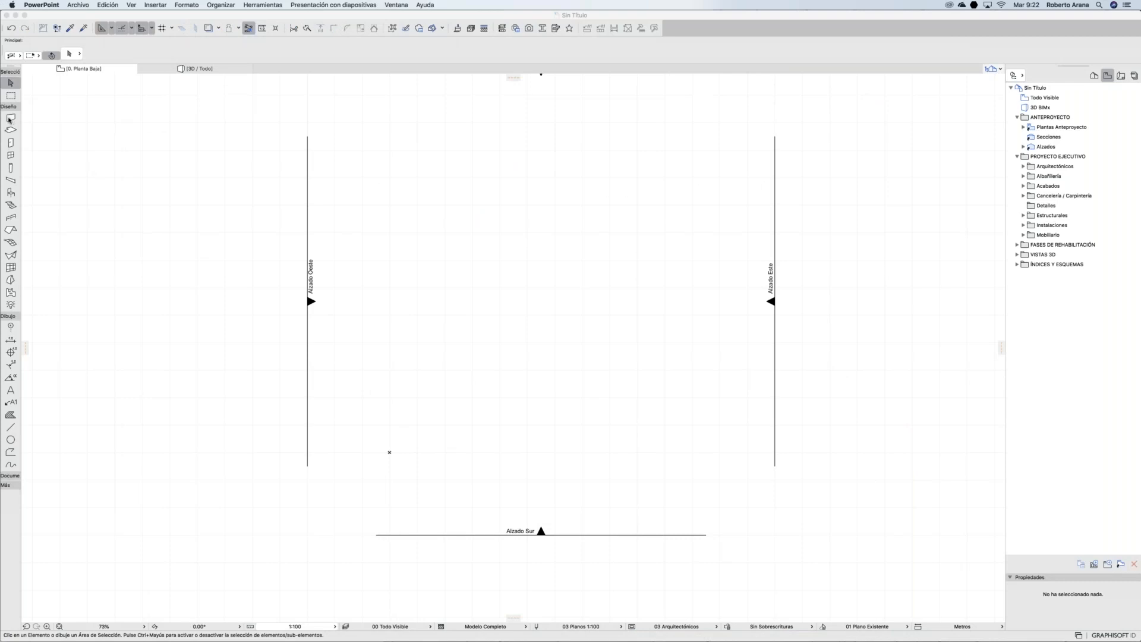
Step: Make the default wall the Bloque de Tabique 15 cms Aplanado 2 caras composite with an unlinked top
double_click(10, 119)
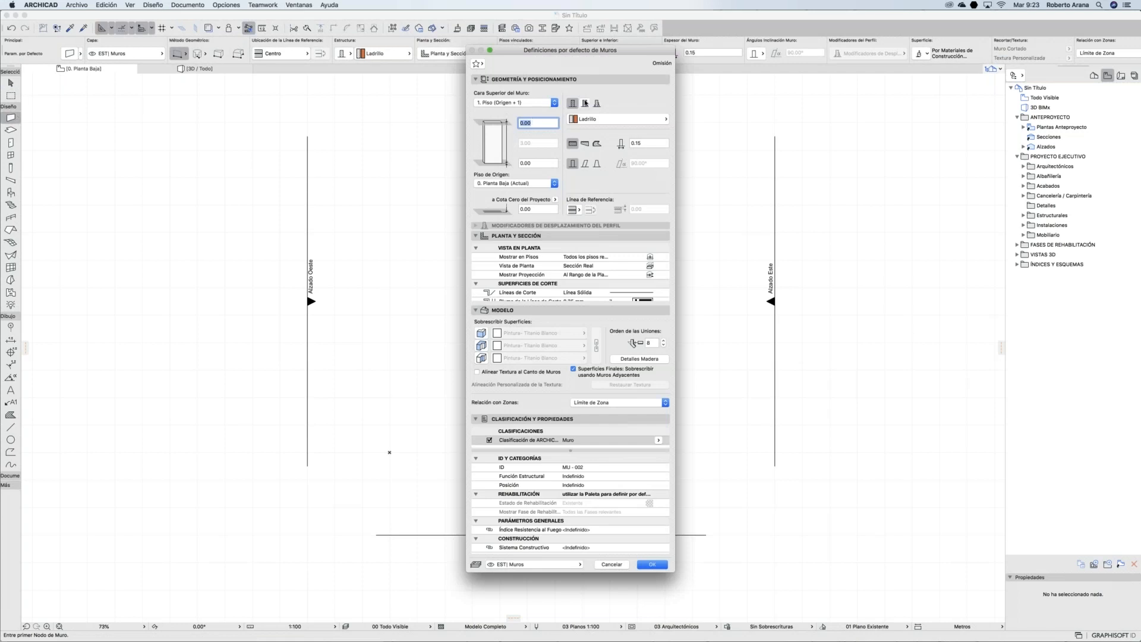
left_click(585, 104)
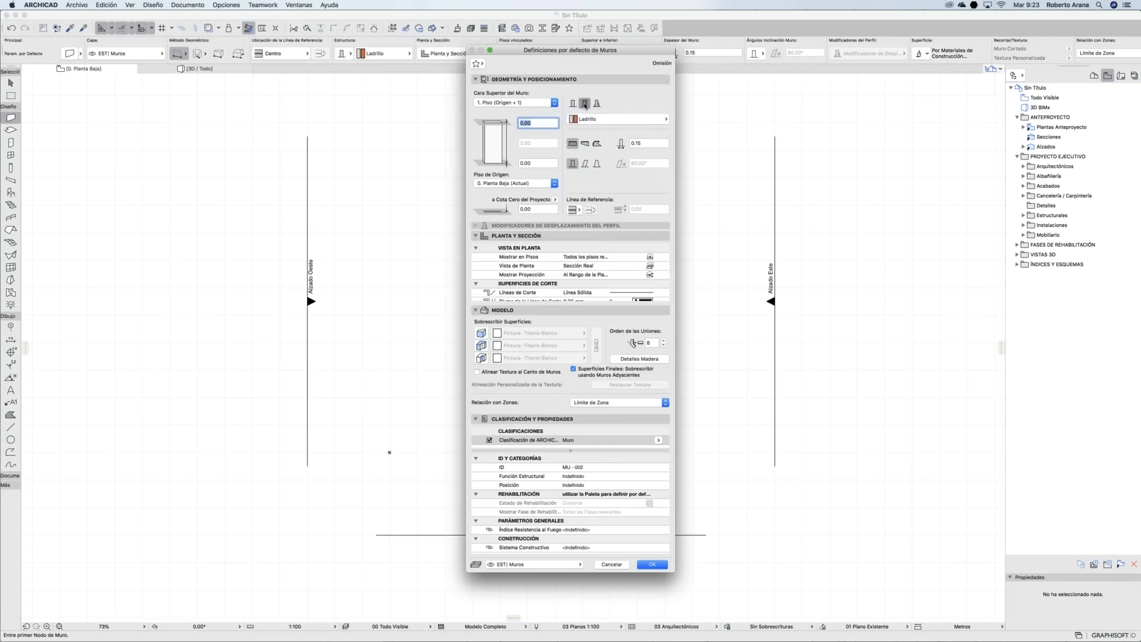
left_click(606, 119)
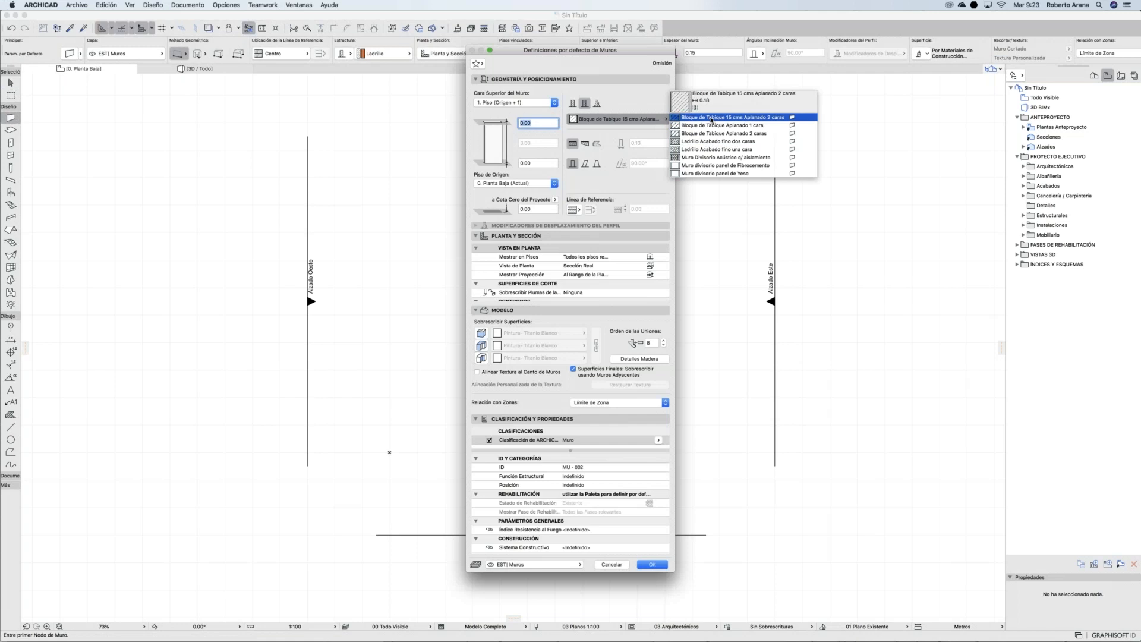
left_click(712, 117)
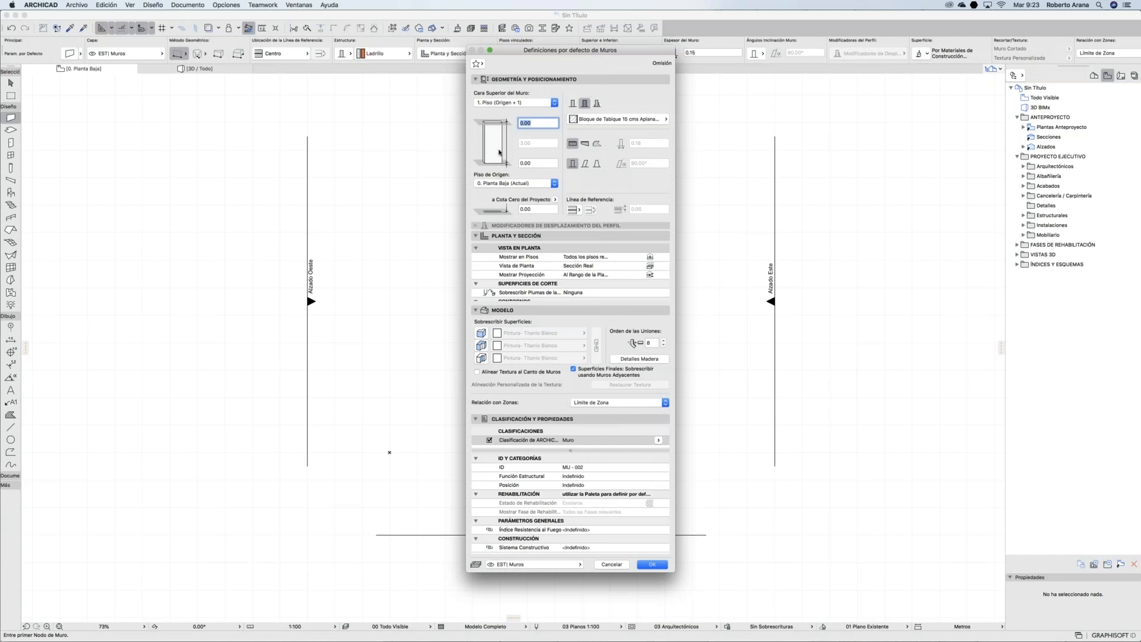
left_click(511, 102)
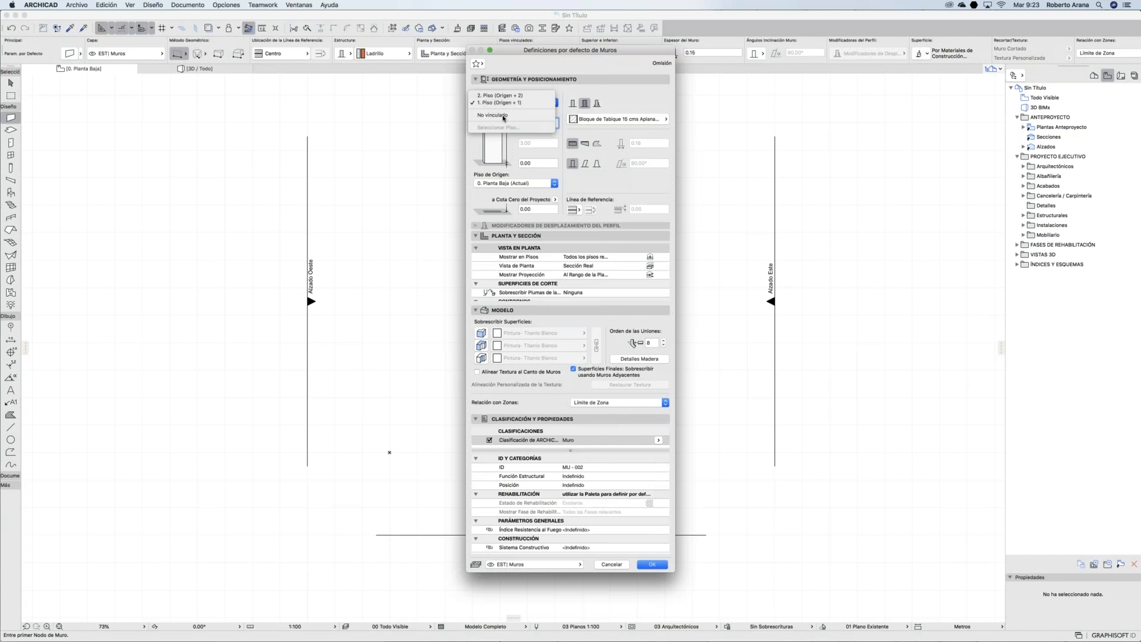
left_click(511, 115)
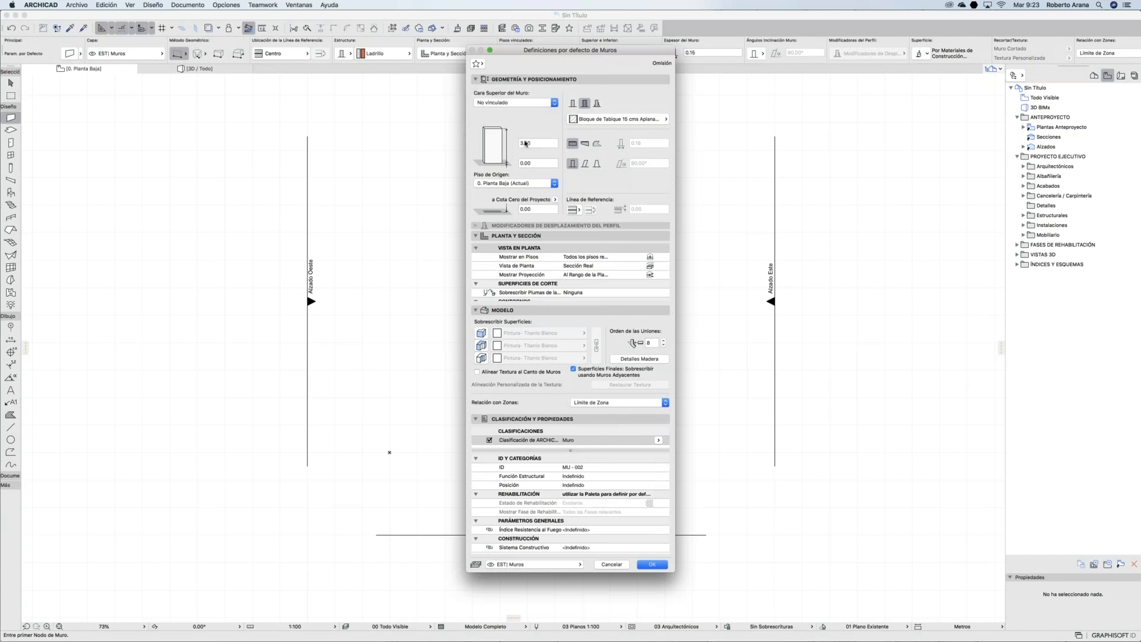
Step: Set the wall height to 2.80 and override its surface with Pintura- Cobalto Azul
type("2")
left_click(476, 237)
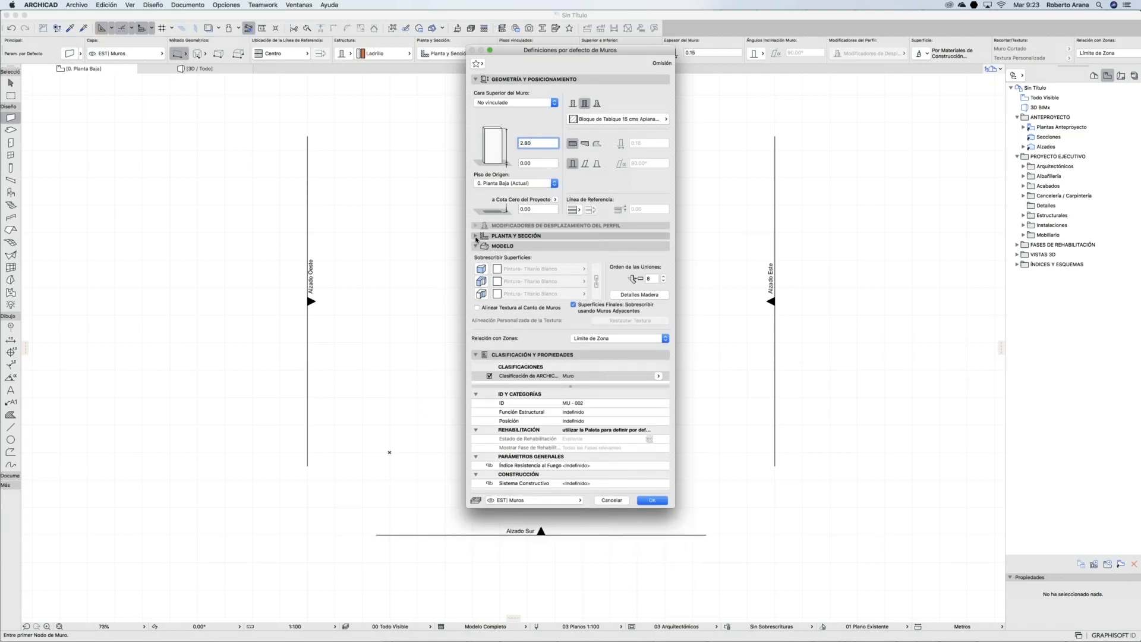
left_click(475, 236)
scroll(568, 280, "down", 1)
scroll(568, 293, "down", 2)
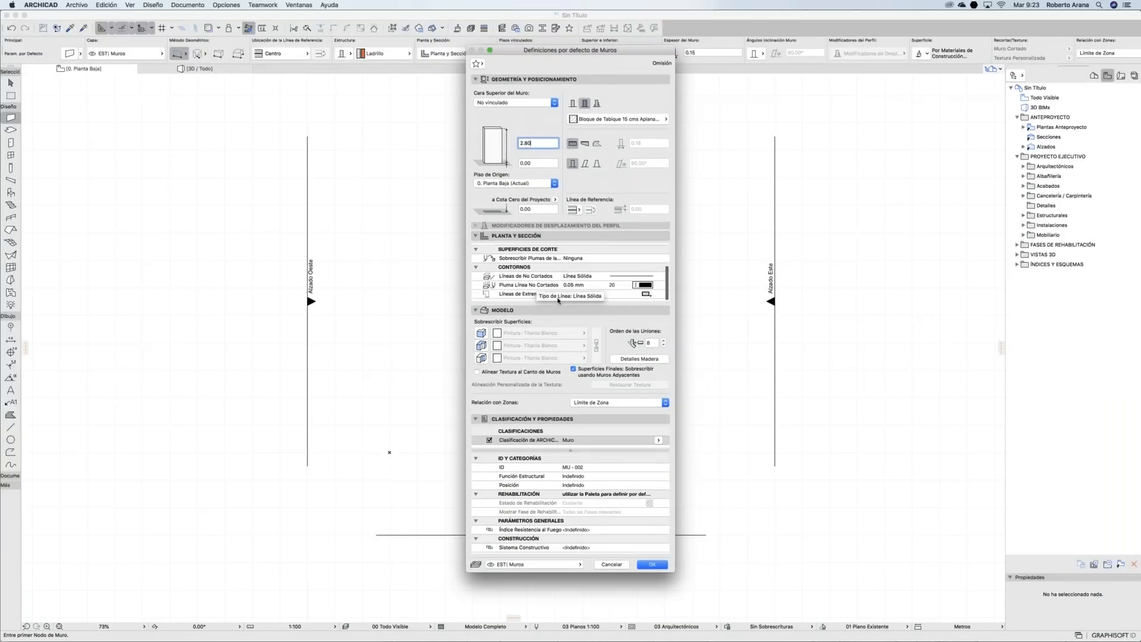
left_click(482, 334)
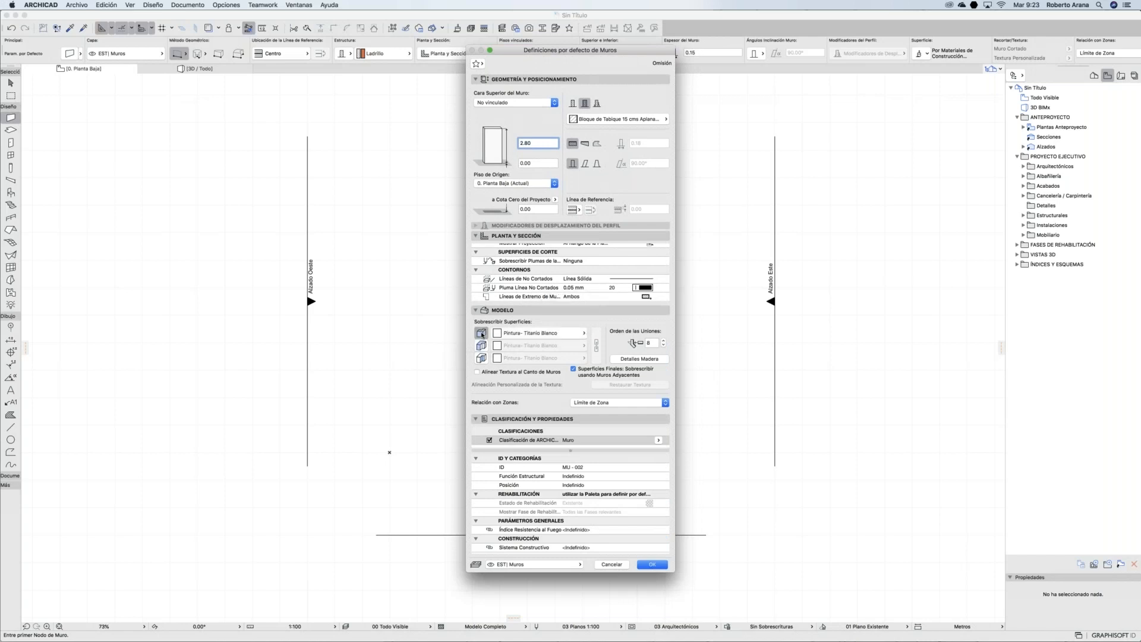
left_click(520, 334)
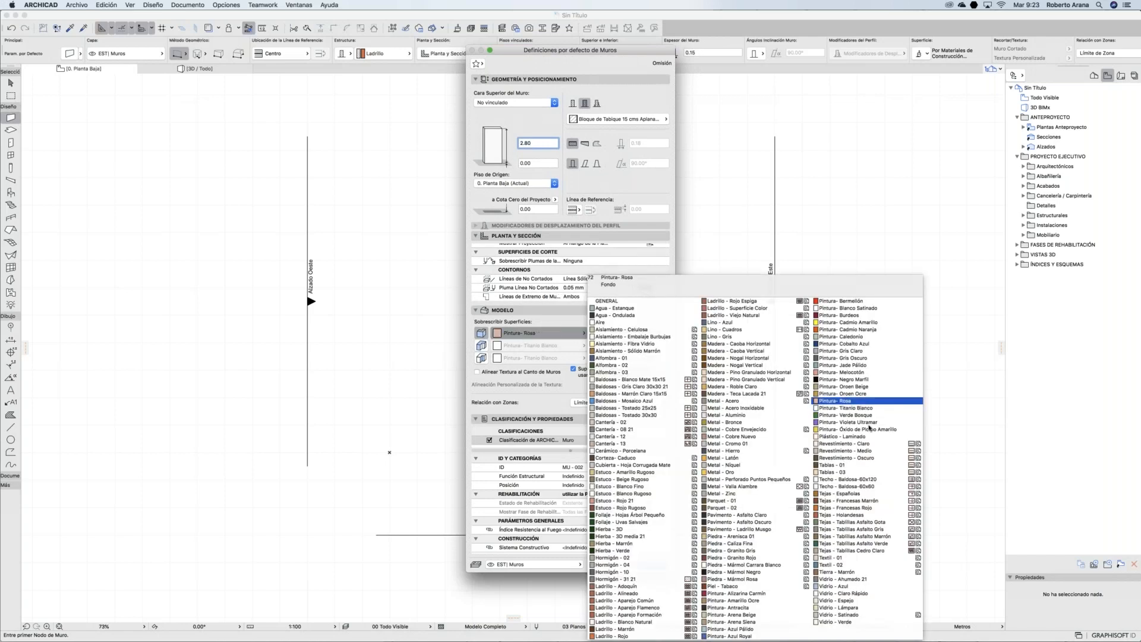
left_click(855, 344)
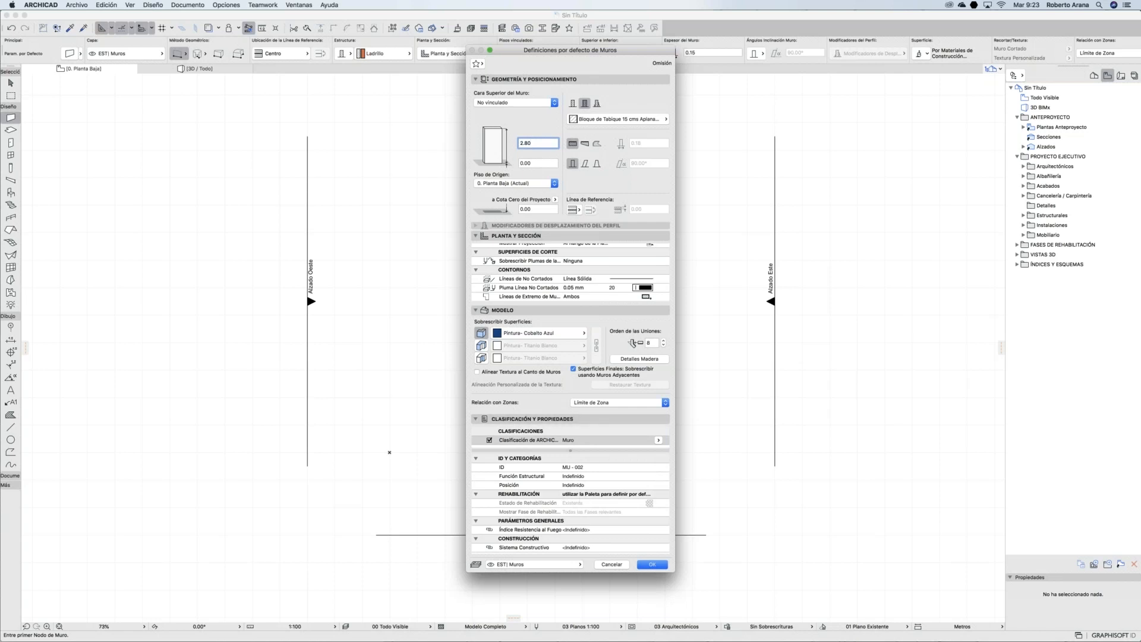
Step: Keep the default wall on layer EST | Muros
left_click(574, 564)
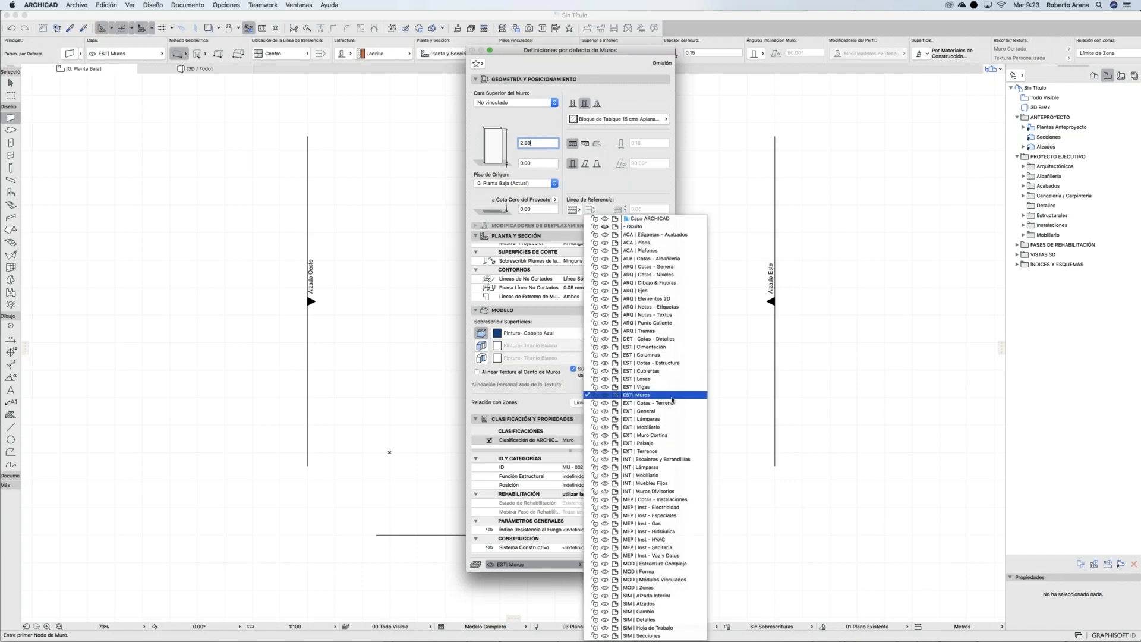
left_click(637, 398)
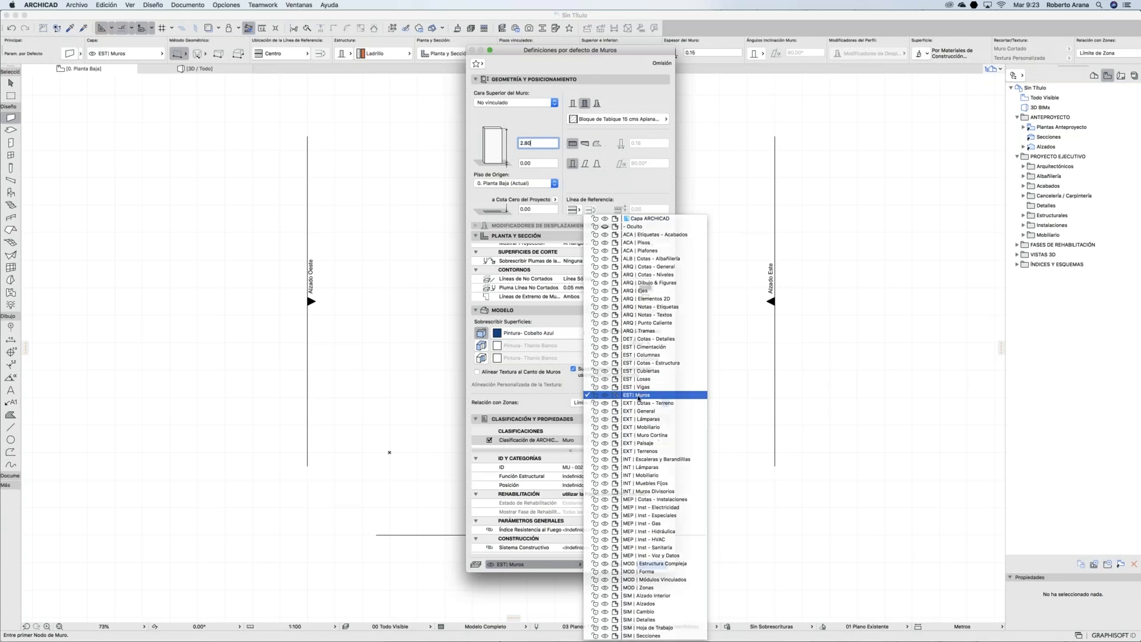
left_click(478, 65)
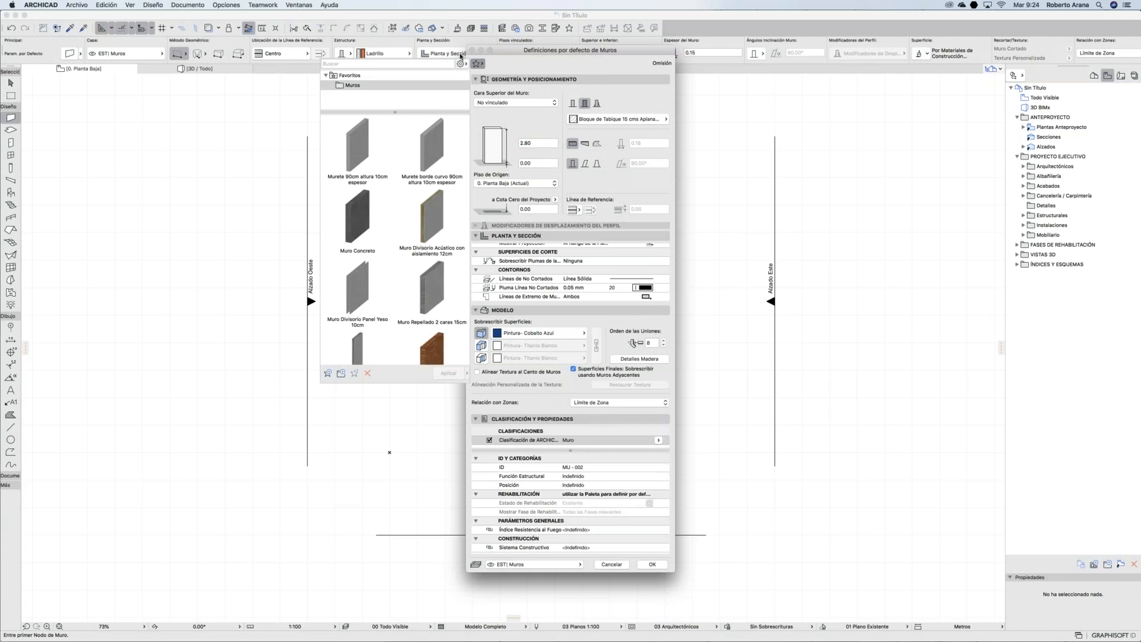
Step: Save the current wall settings as favourite 'Muro 15 cms' and accept the wall defaults
left_click(328, 374)
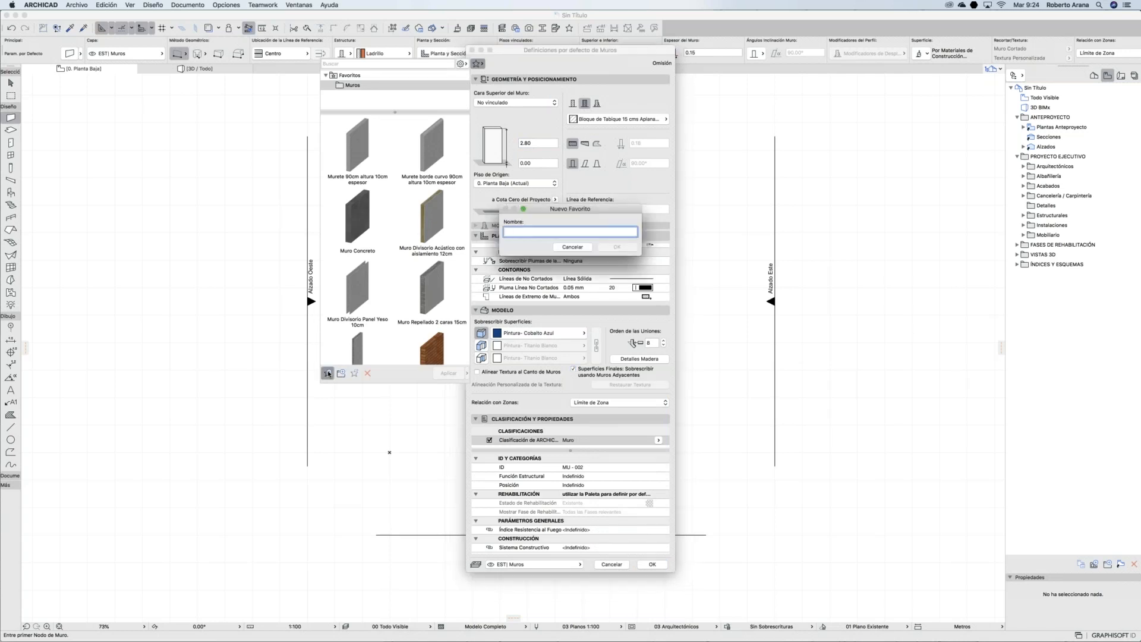
type("Muro 15 cms")
left_click(617, 247)
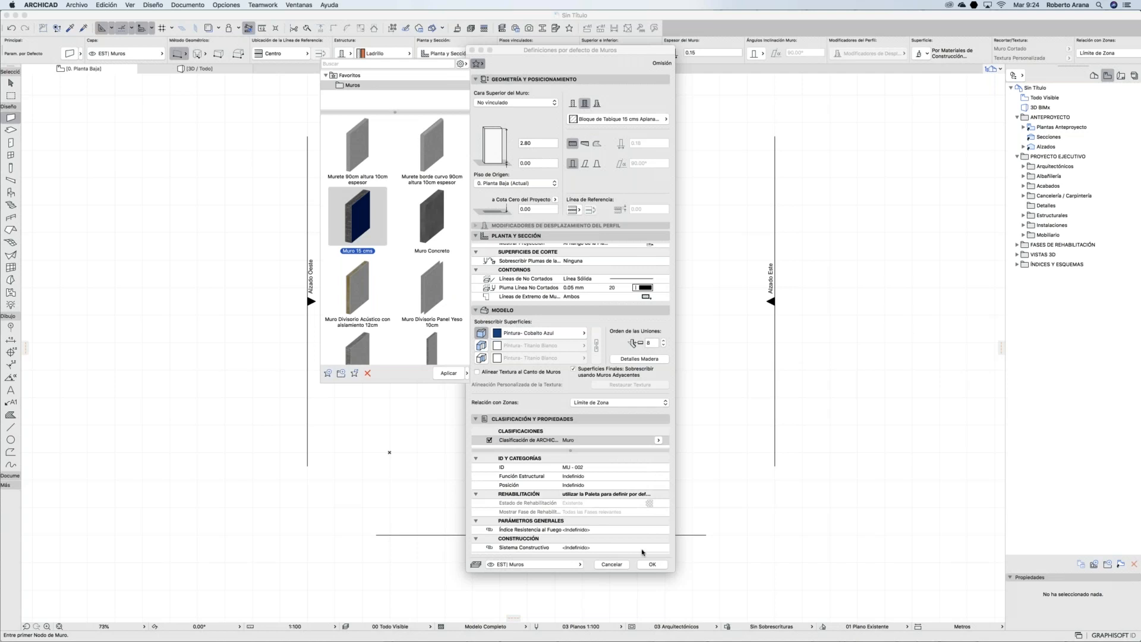
left_click(654, 566)
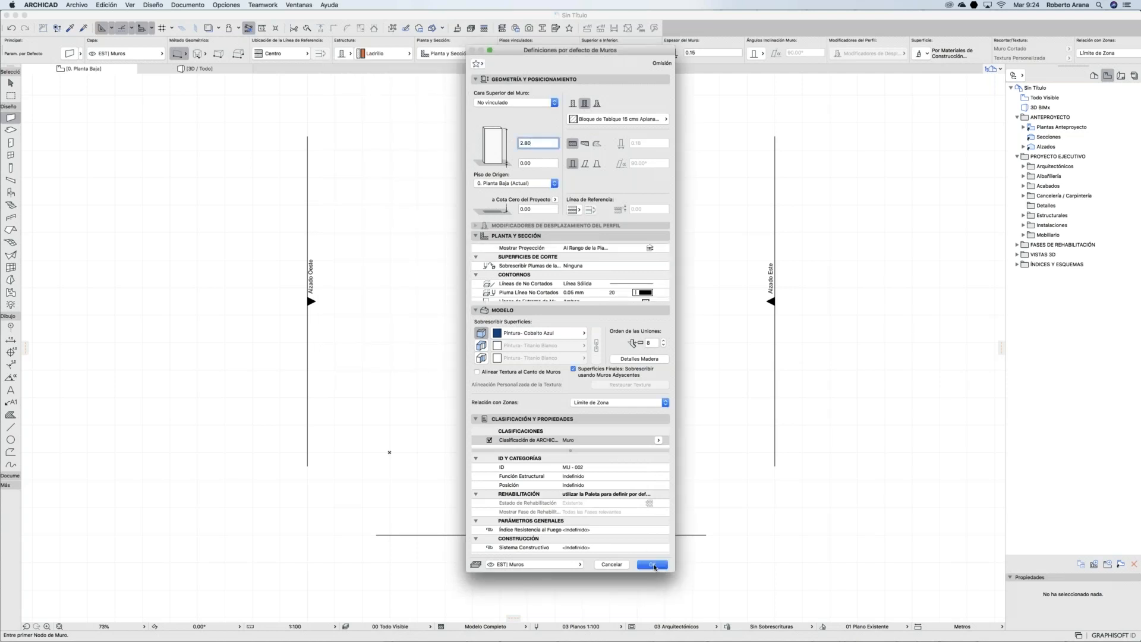
left_click(654, 565)
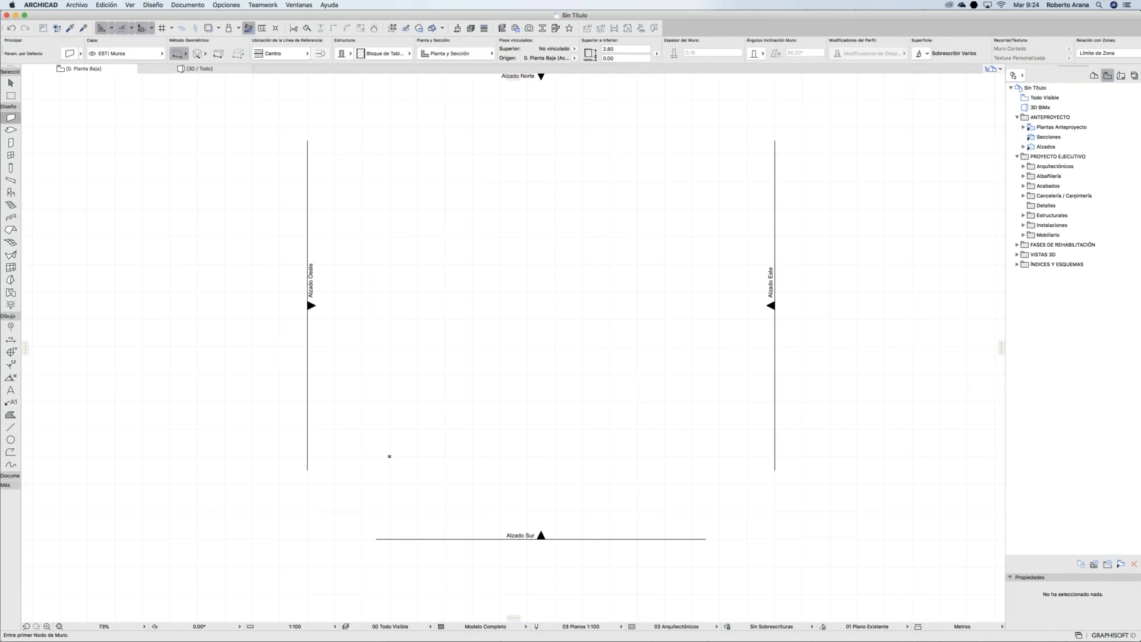
left_click(18, 118)
scroll(81, 183, "down", 5)
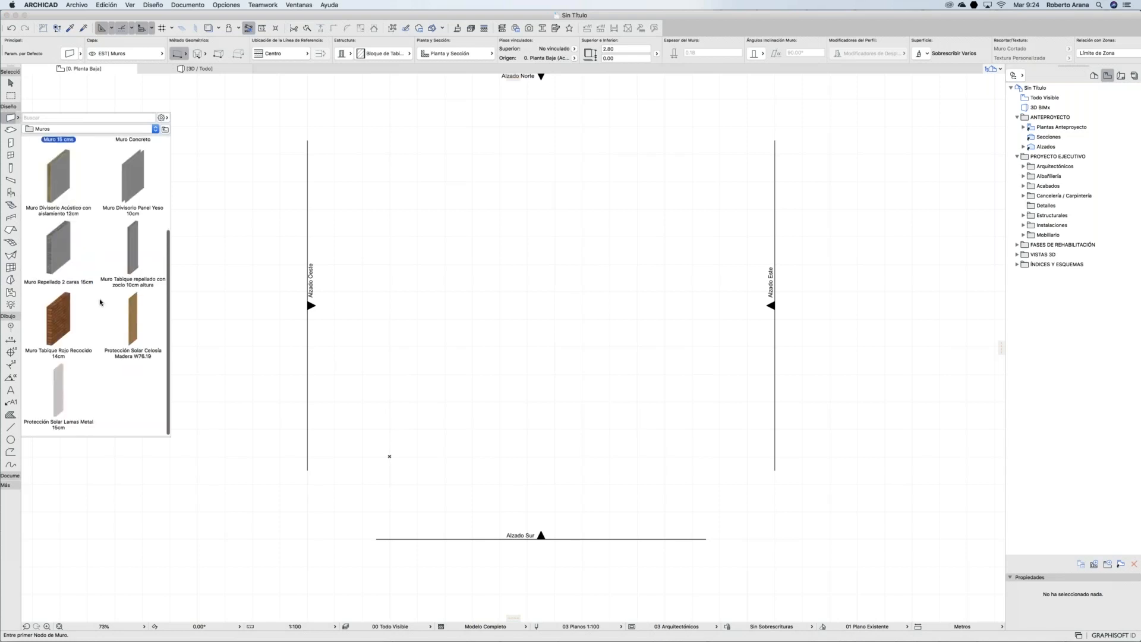
Step: Apply the Muro Divisorio Acústico favourite and draw a short horizontal wall, then zoom in
scroll(101, 303, "up", 5)
scroll(99, 355, "up", 2)
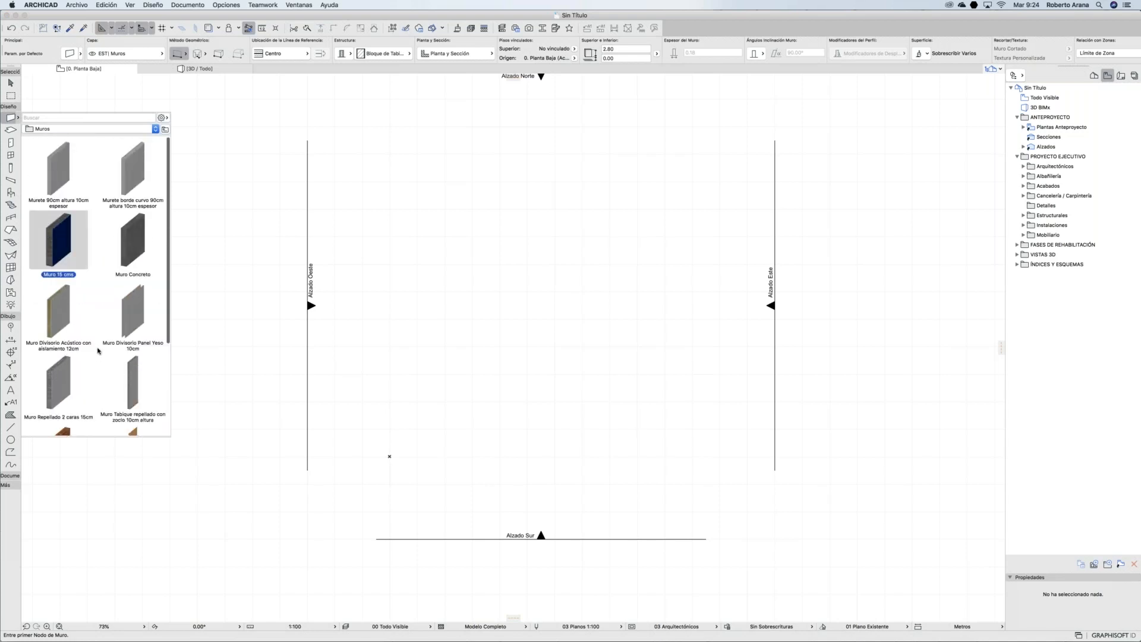
left_click(118, 250)
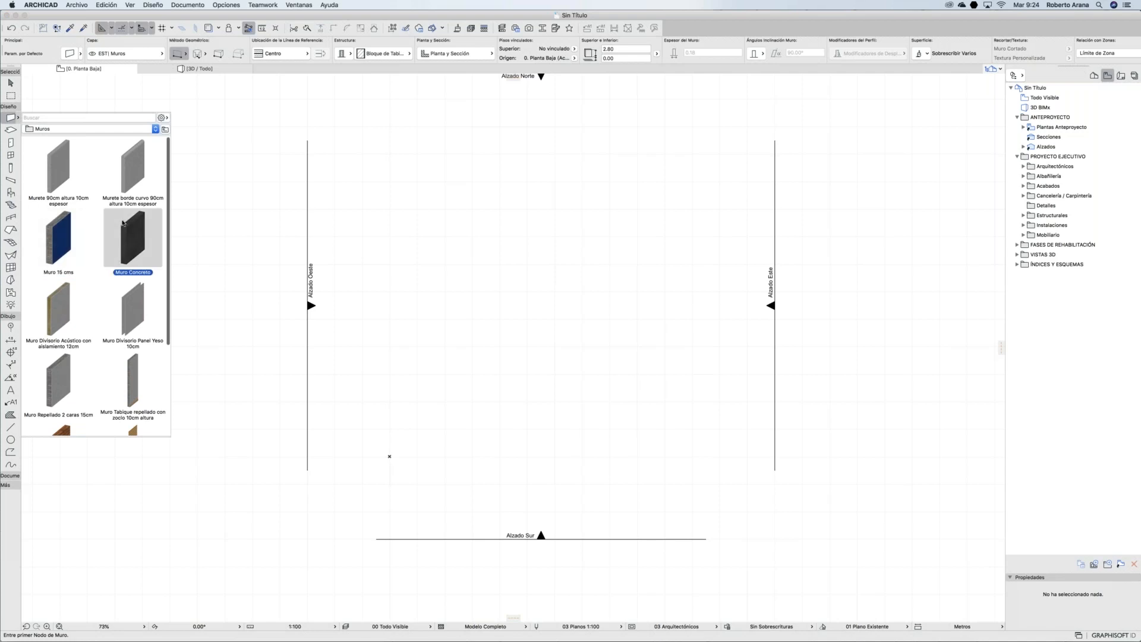
double_click(59, 310)
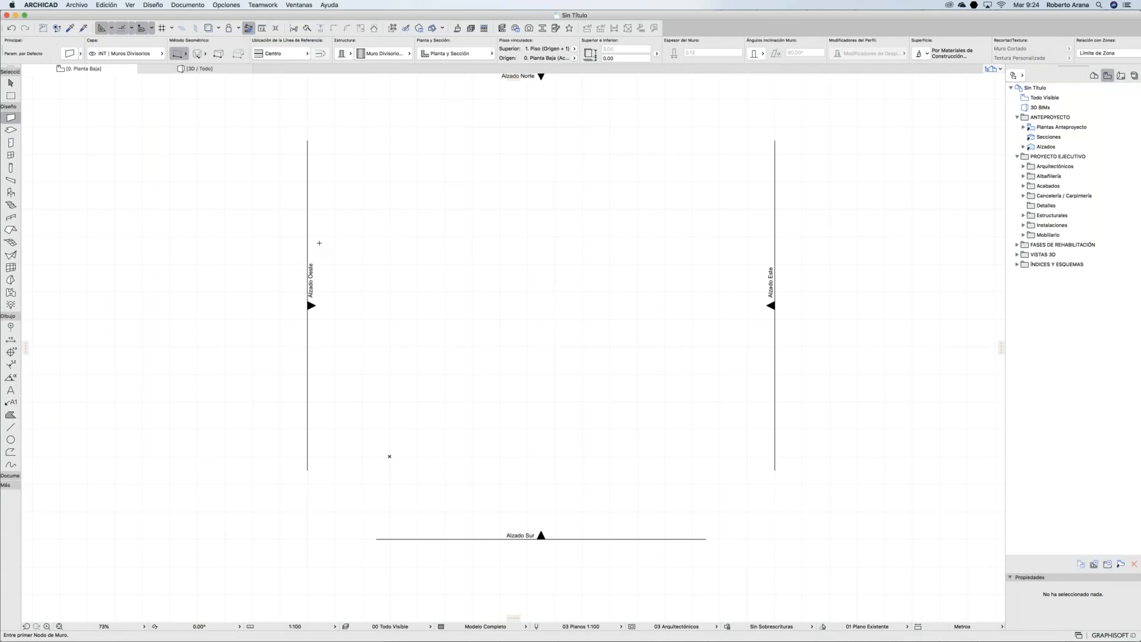
scroll(365, 221, "up", 2)
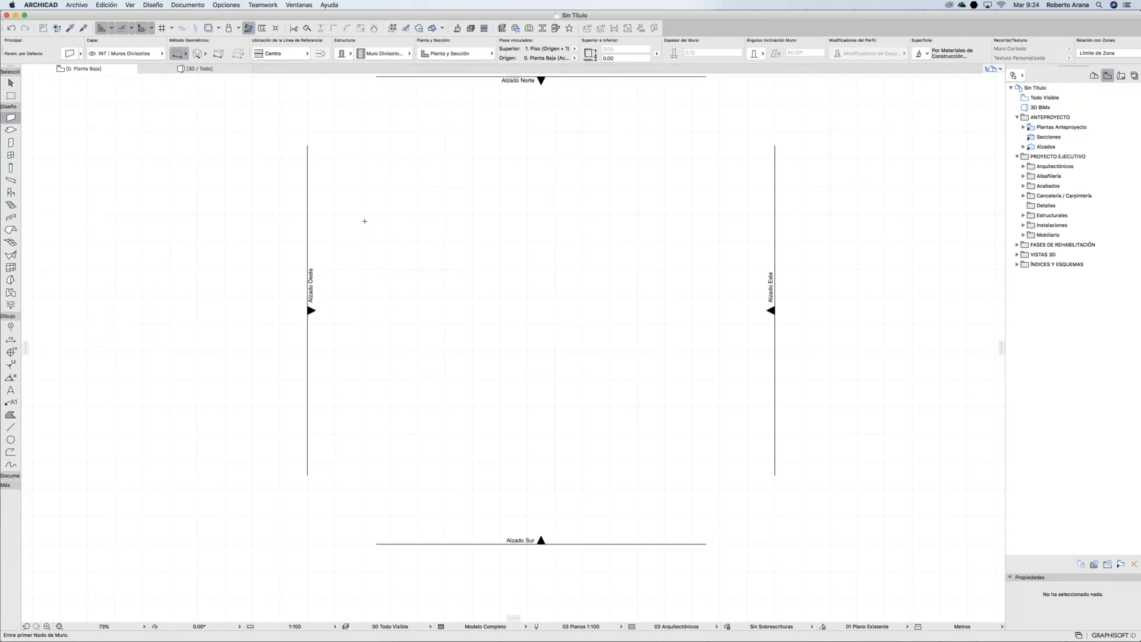
left_click(389, 469)
left_click(435, 469)
scroll(415, 474, "up", 2)
scroll(415, 475, "down", 2)
scroll(408, 476, "up", 10)
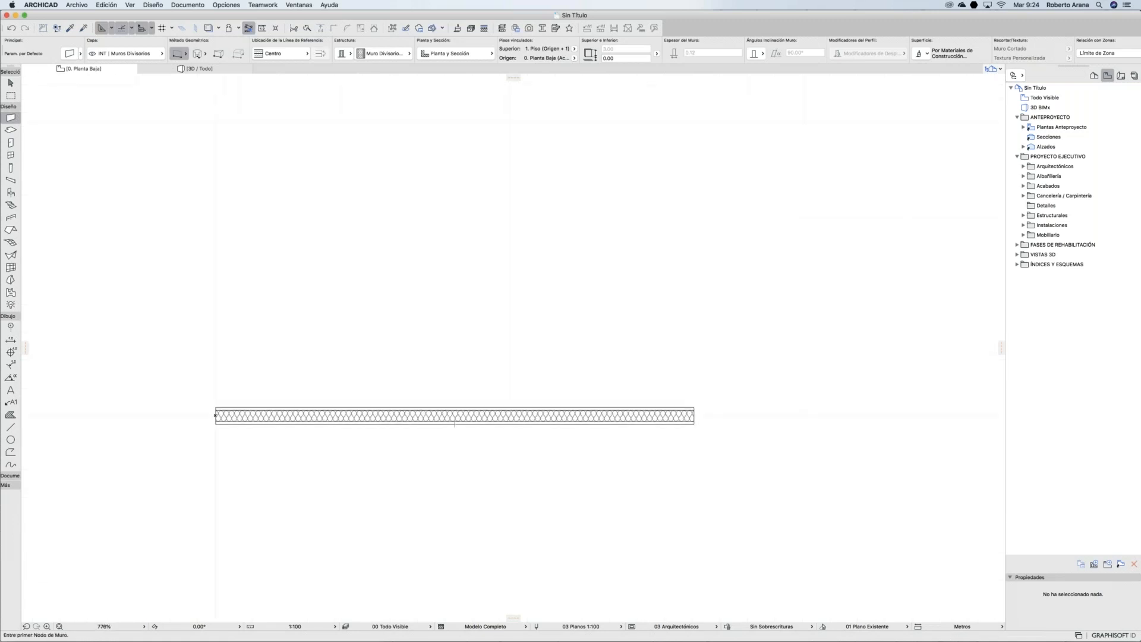
scroll(375, 433, "up", 2)
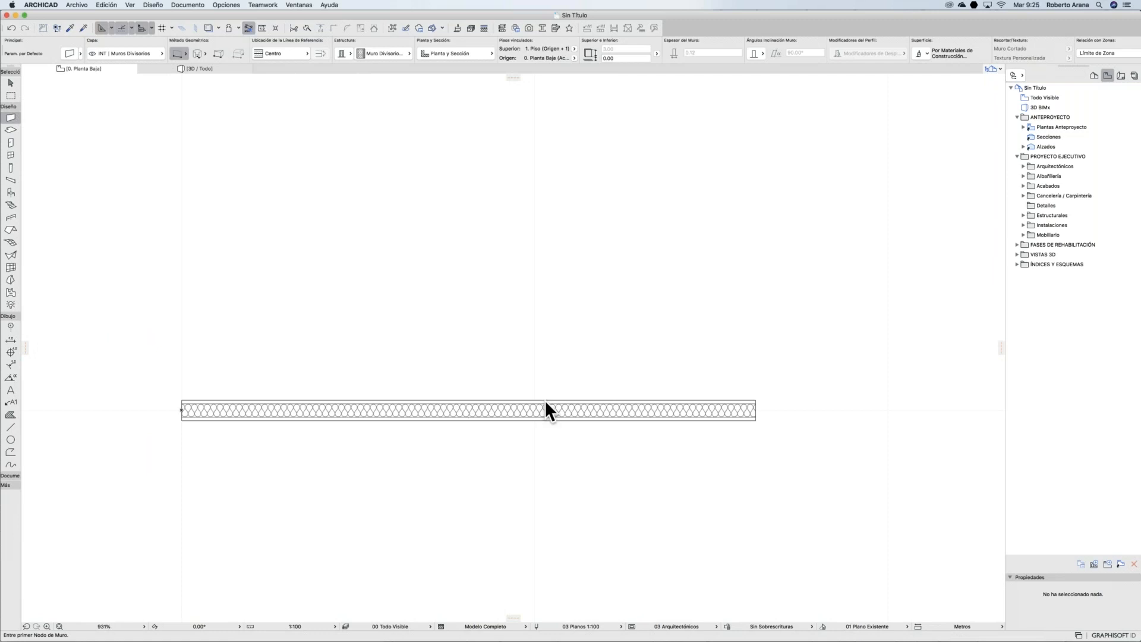
Step: Apply the Muro 15 cms favourite and draw a parallel wall above the acoustic partition
left_click(19, 118)
double_click(67, 236)
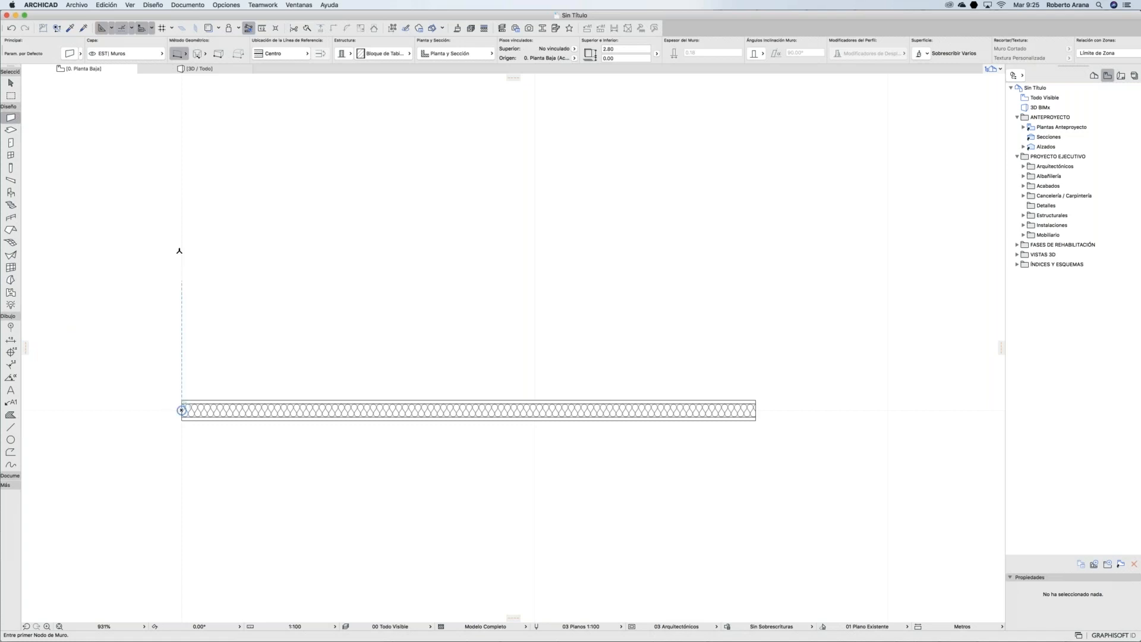
left_click(179, 247)
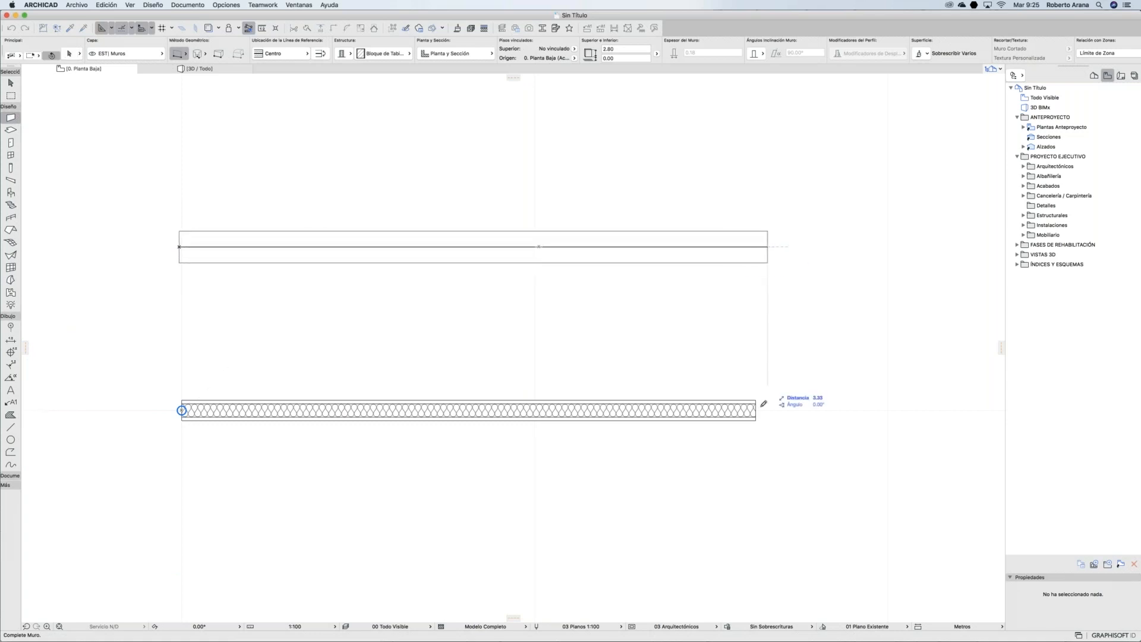
left_click(756, 410)
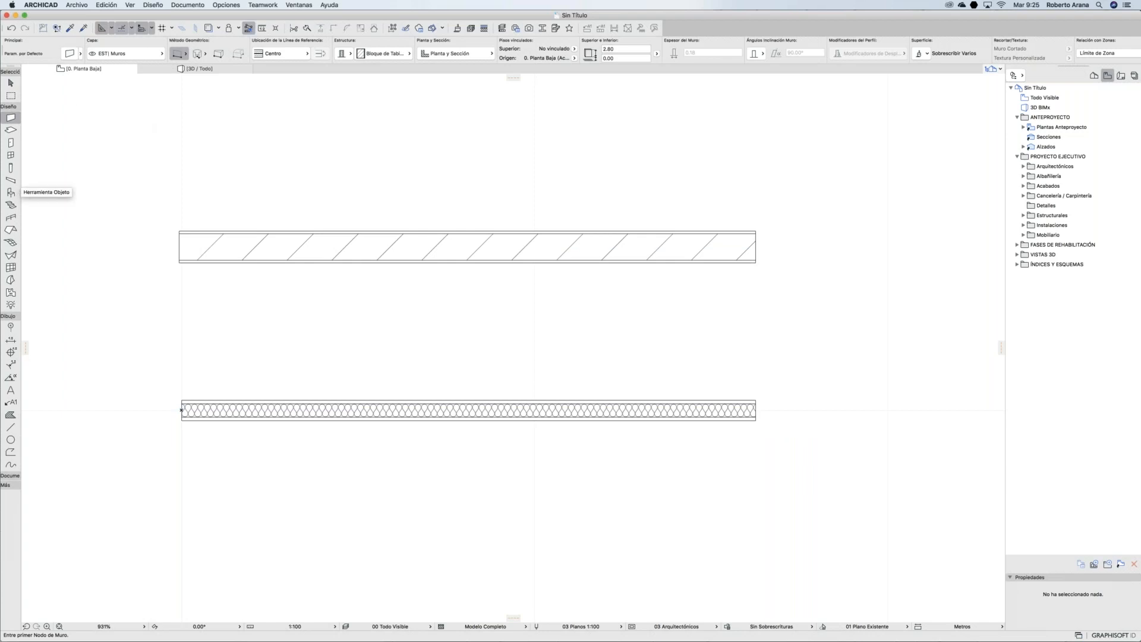
left_click(19, 120)
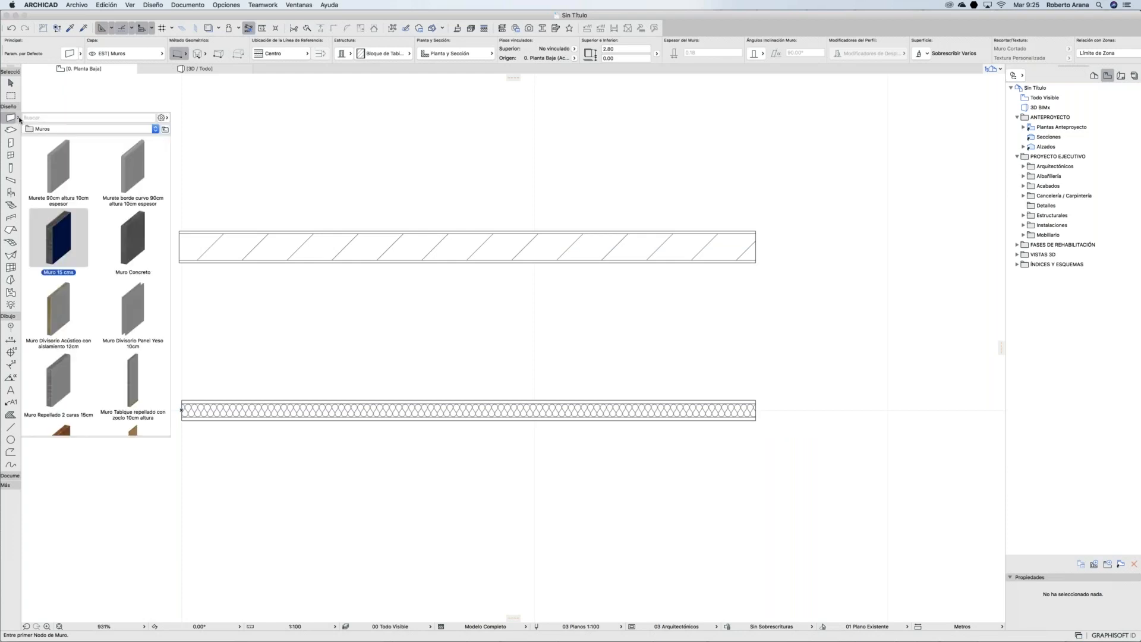
Step: Apply the Muro Concreto favourite and draw a vertical wall from above to below both walls
double_click(132, 240)
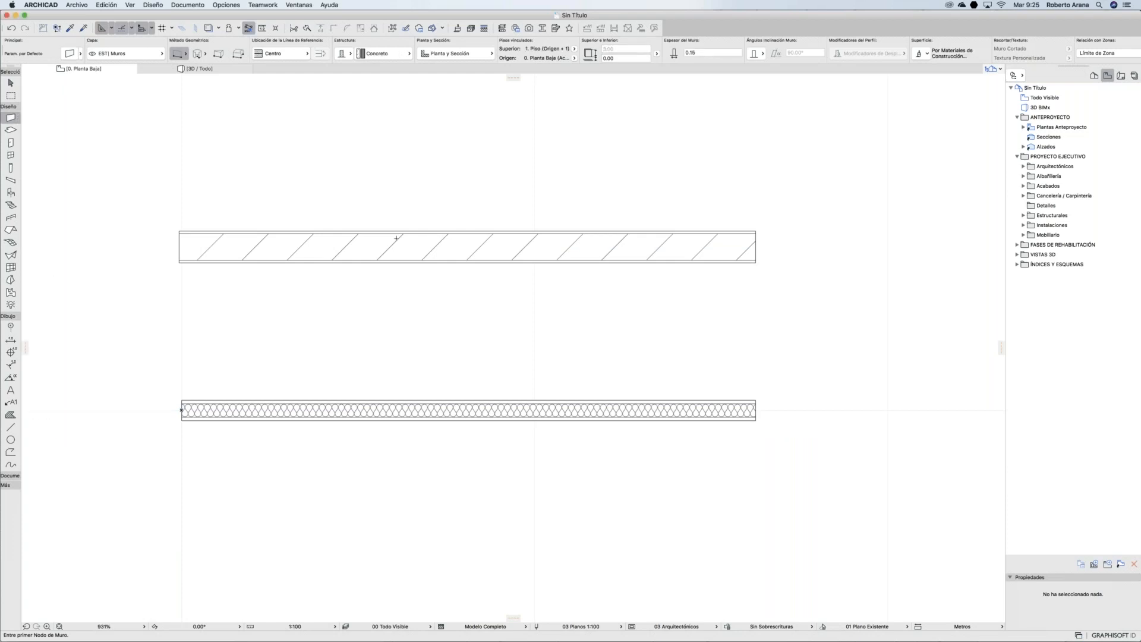
left_click(385, 132)
left_click(386, 510)
scroll(422, 377, "up", 2)
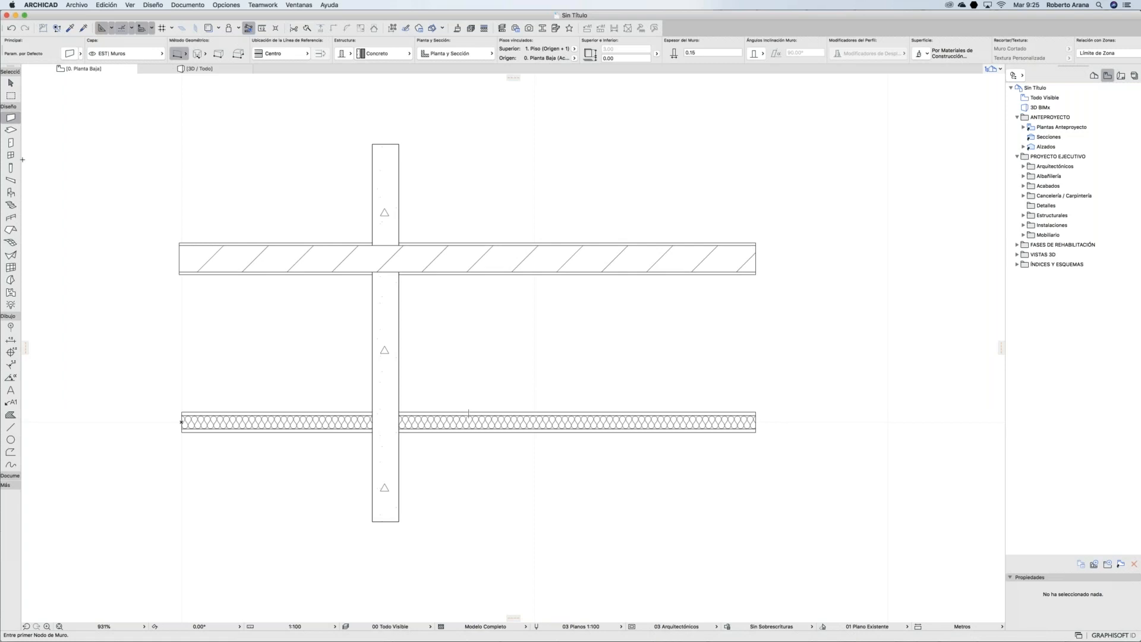
Step: Apply the Losa Concreto 10cm + aislamiento slab favourite and draw a rectangle enclosing the walls
left_click(18, 130)
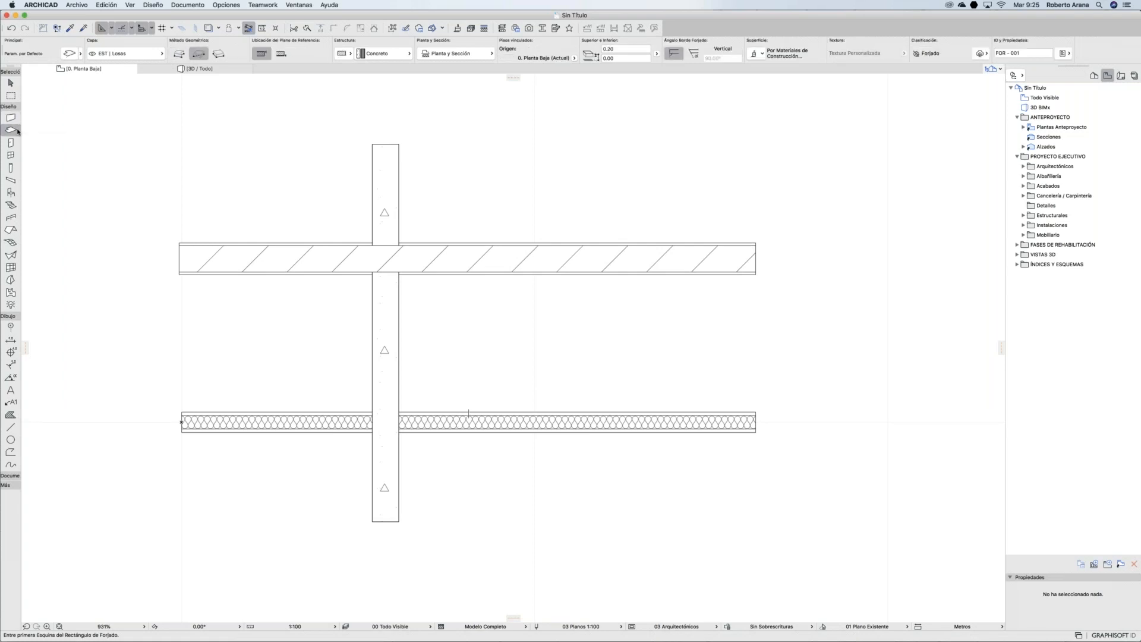
left_click(19, 129)
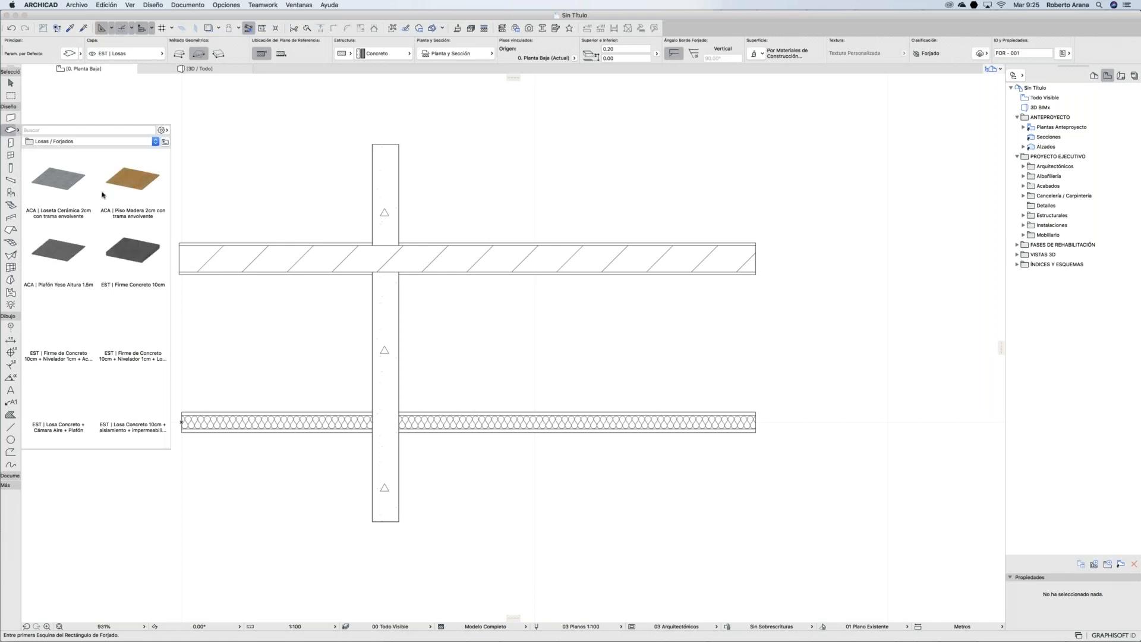
scroll(93, 226, "down", 2)
scroll(92, 226, "down", 8)
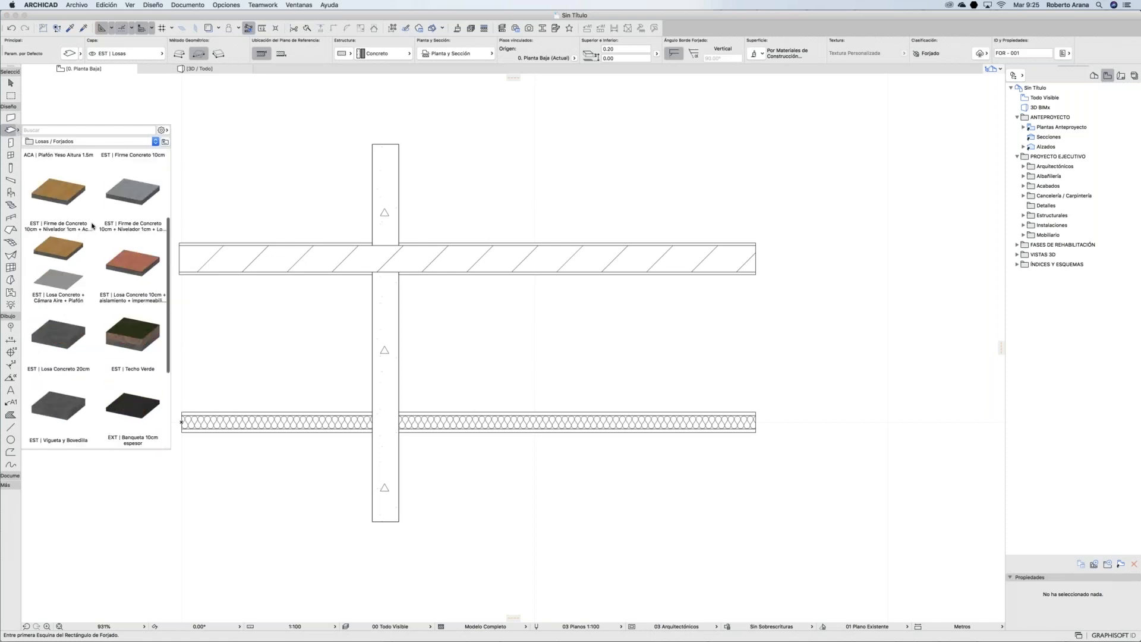
scroll(124, 189, "up", 2)
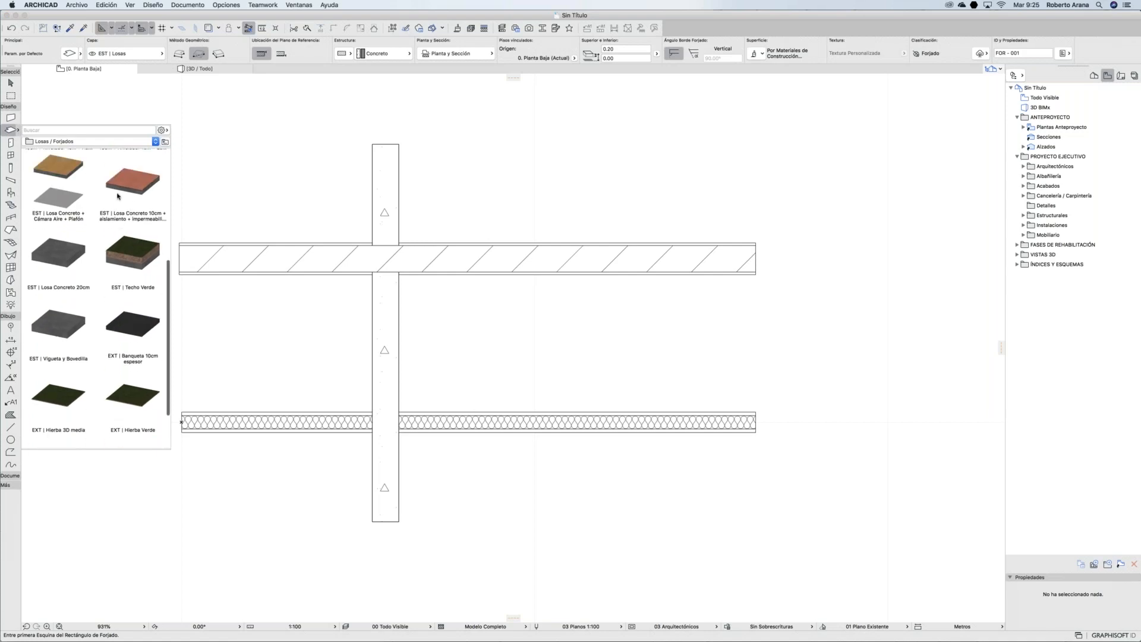
double_click(122, 191)
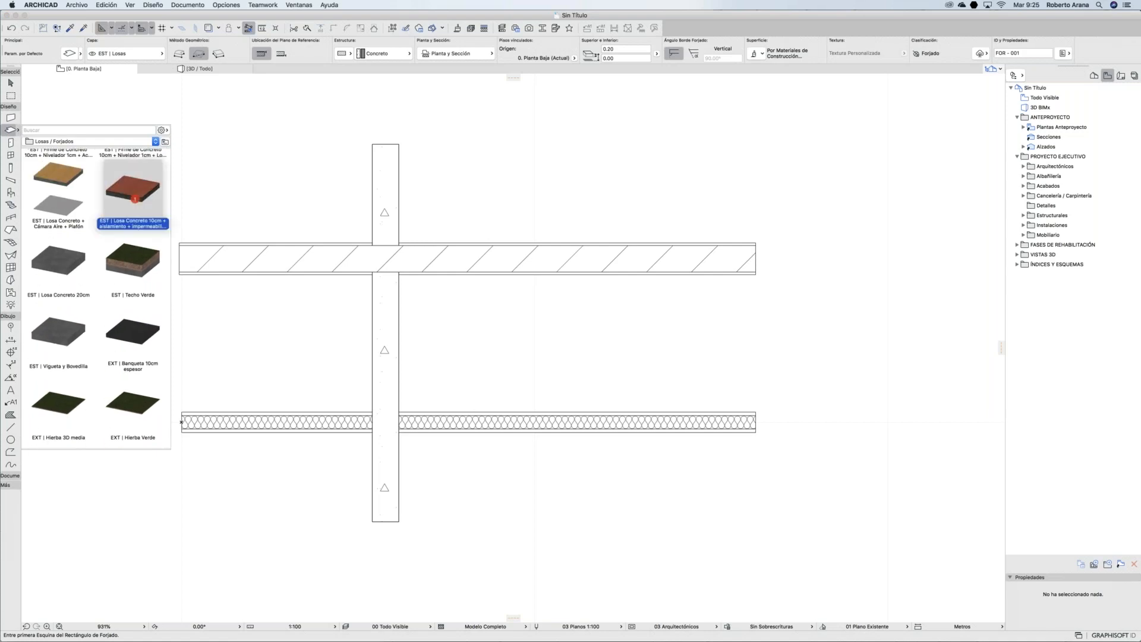
left_click(181, 432)
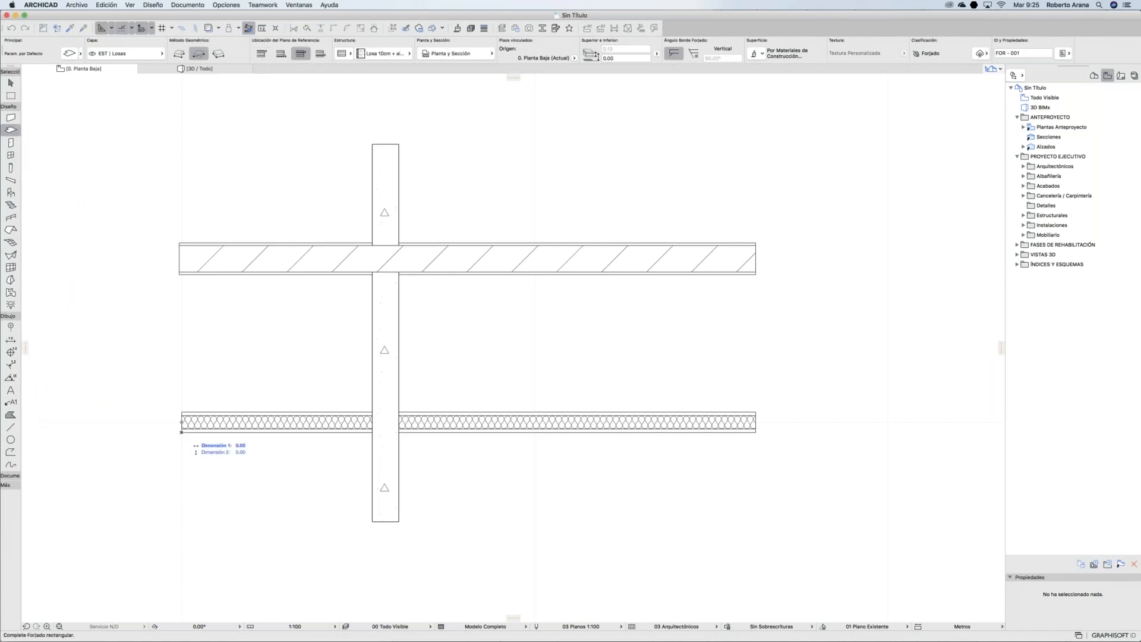
left_click(818, 161)
scroll(678, 239, "down", 1)
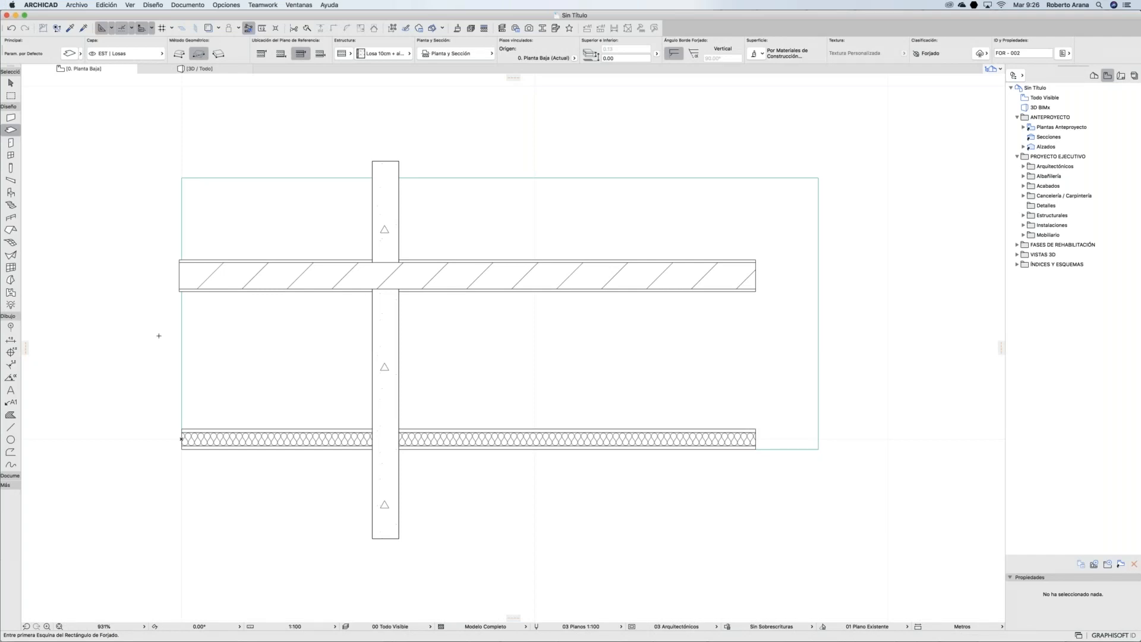
left_click(76, 5)
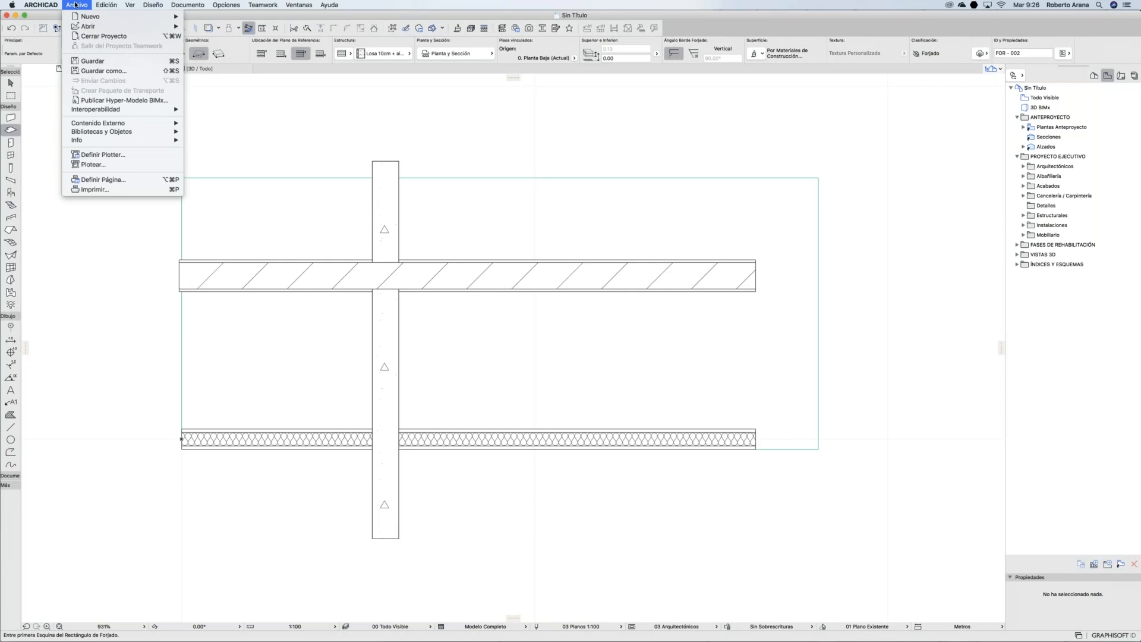
left_click(97, 69)
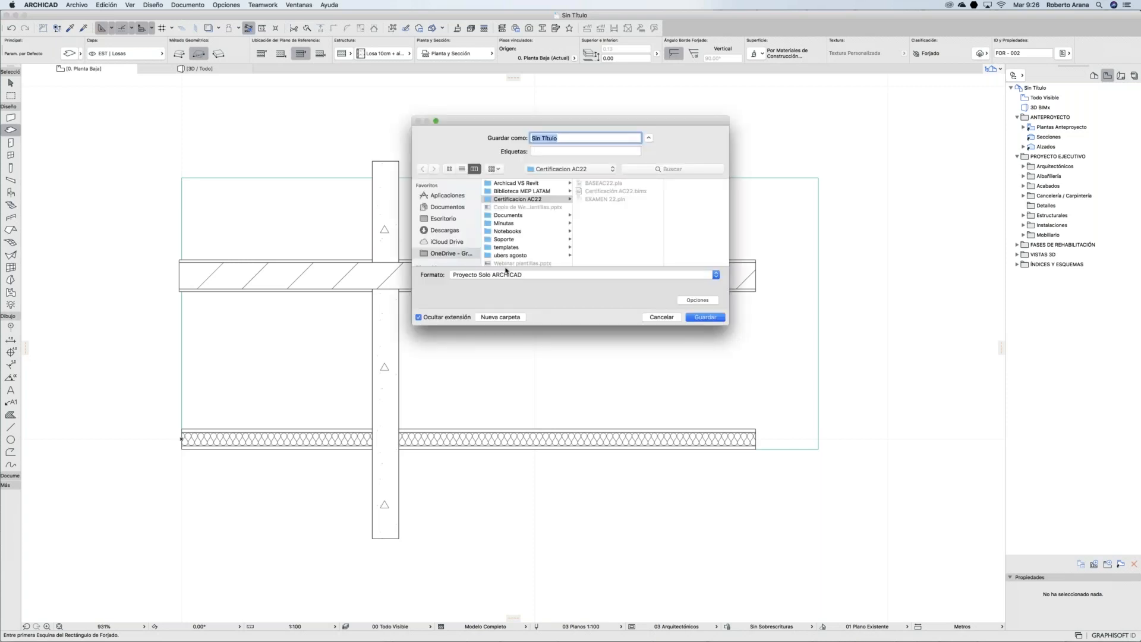
left_click(487, 274)
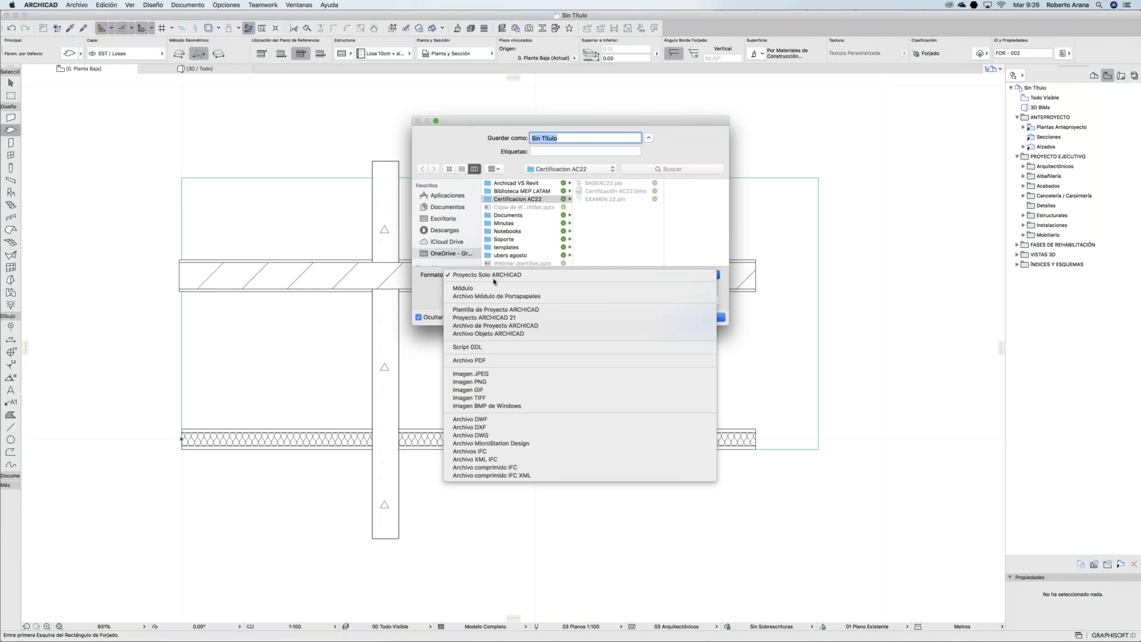
left_click(498, 310)
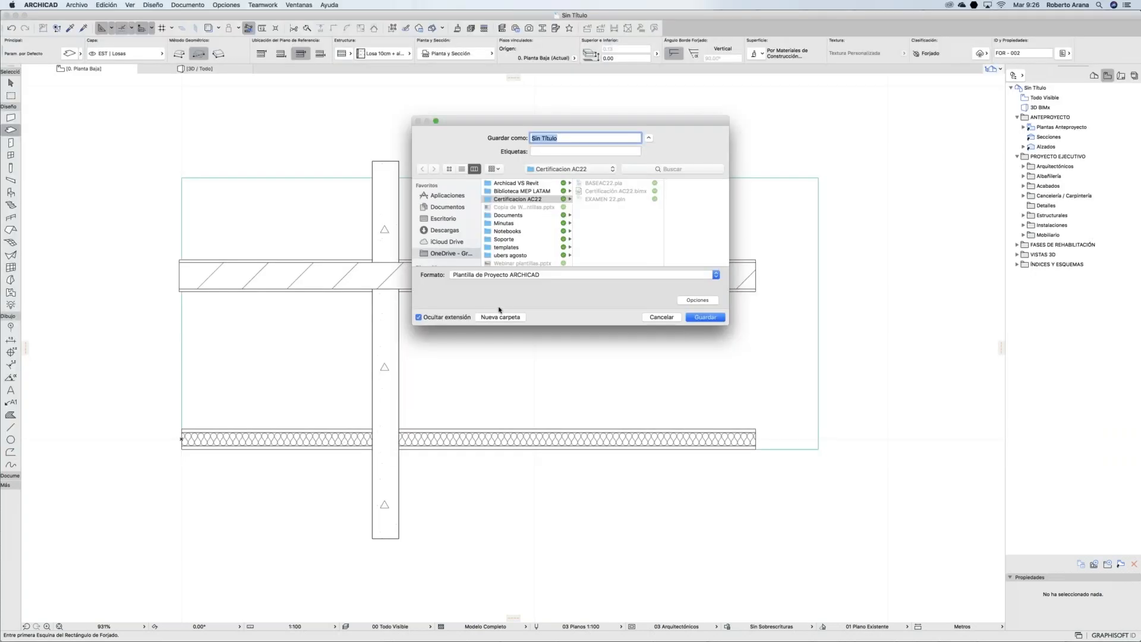
left_click(468, 316)
left_click(662, 317)
key("Escape")
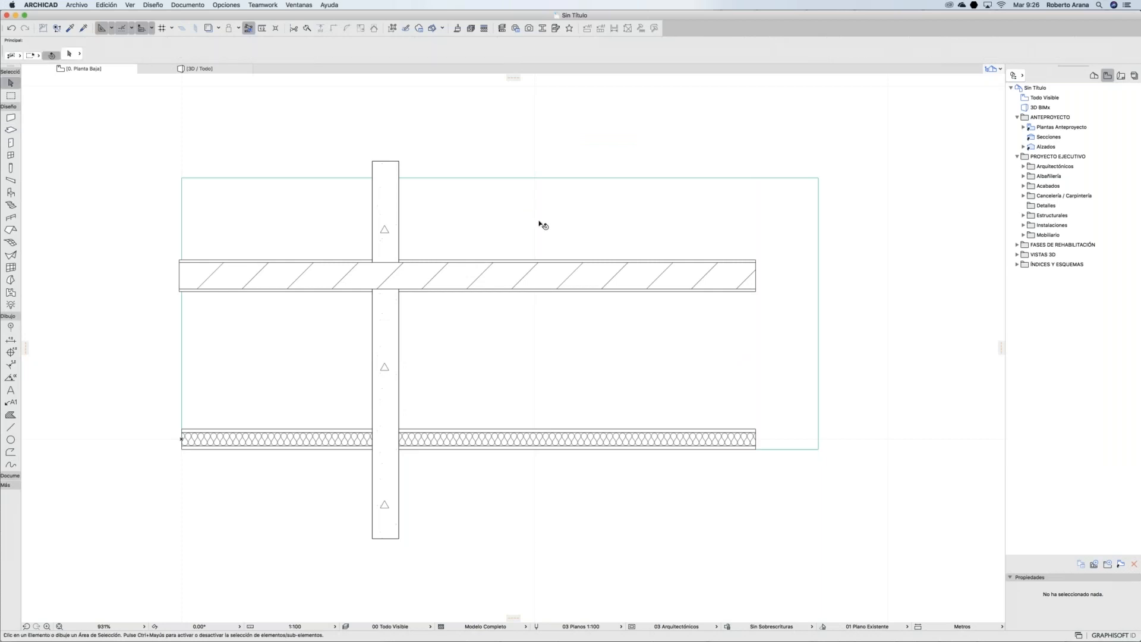
Step: Zoom out until the whole plan and the Alzado Sur elevation marker are visible
scroll(541, 225, "down", 1)
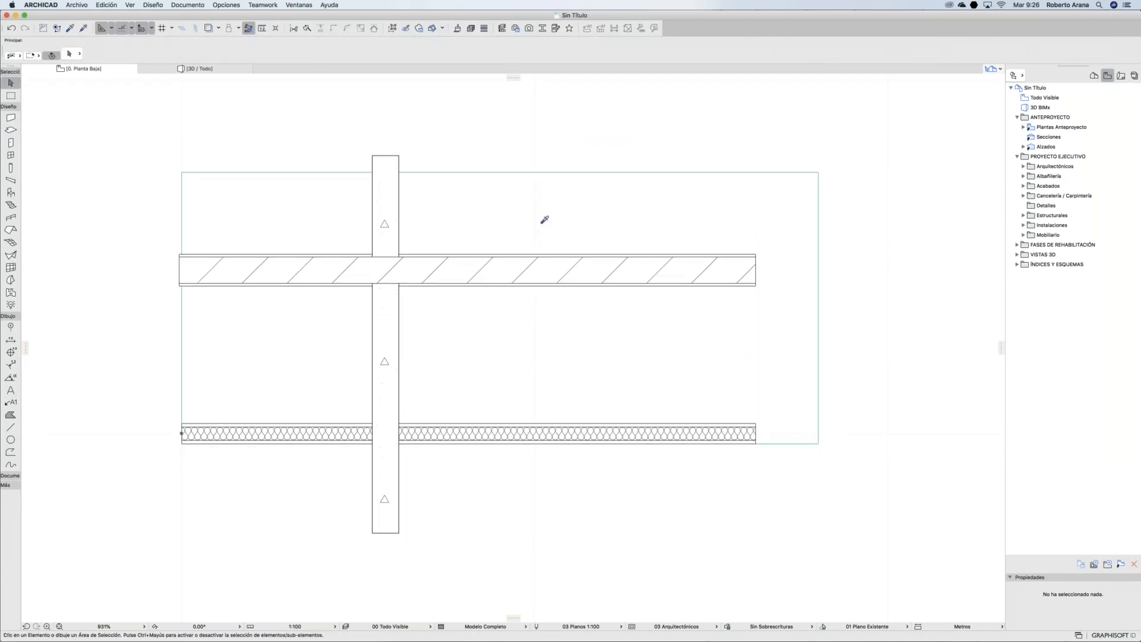
scroll(542, 220, "down", 6)
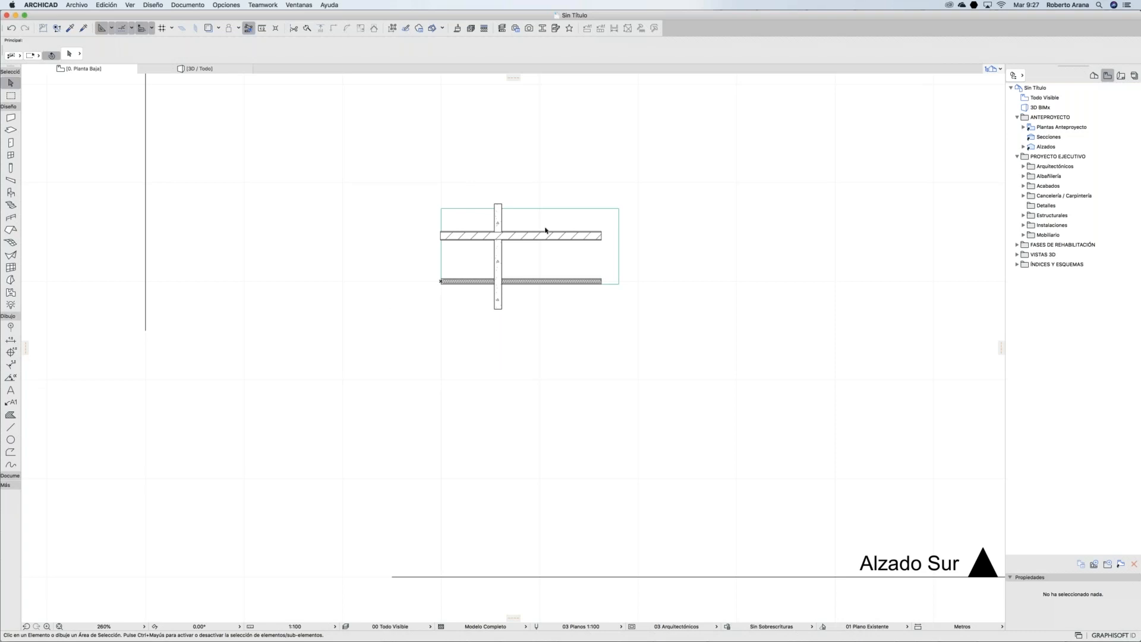
Step: Show the Favoritos palette, moved away from the screen edge and enlarged
left_click(299, 6)
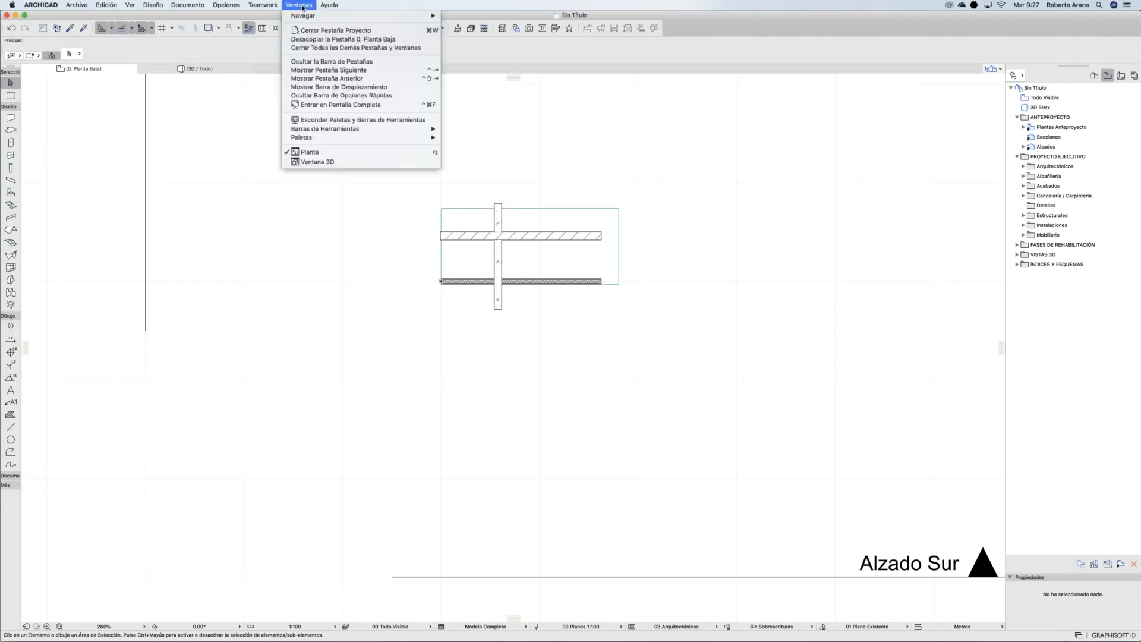
mouse_move(365, 140)
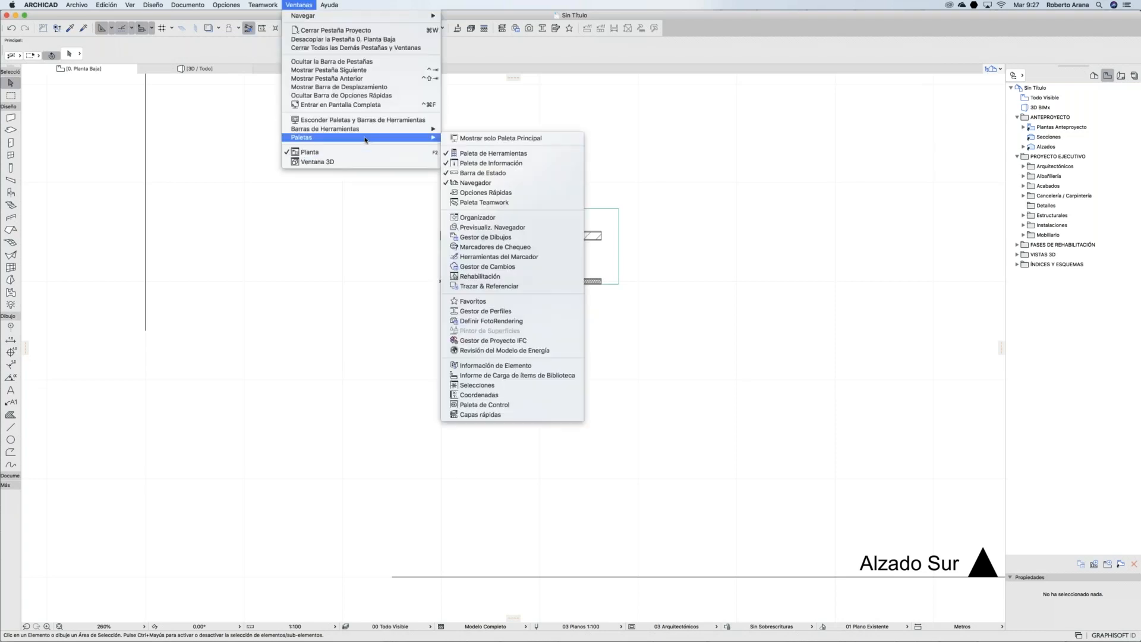
left_click(510, 300)
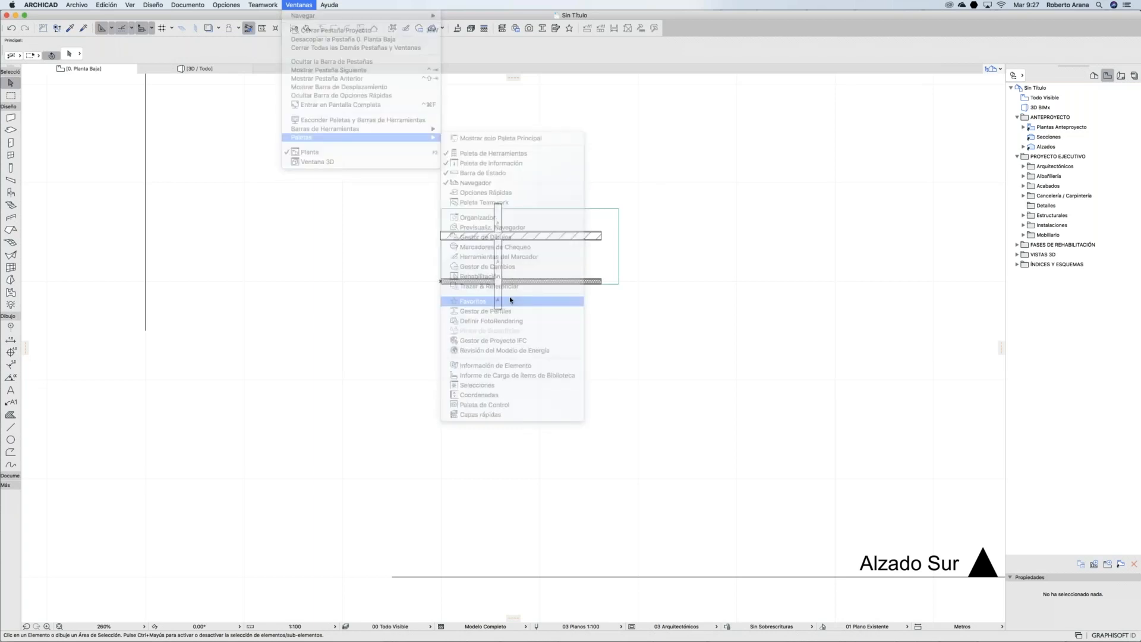
left_click_drag(166, 76, 348, 113)
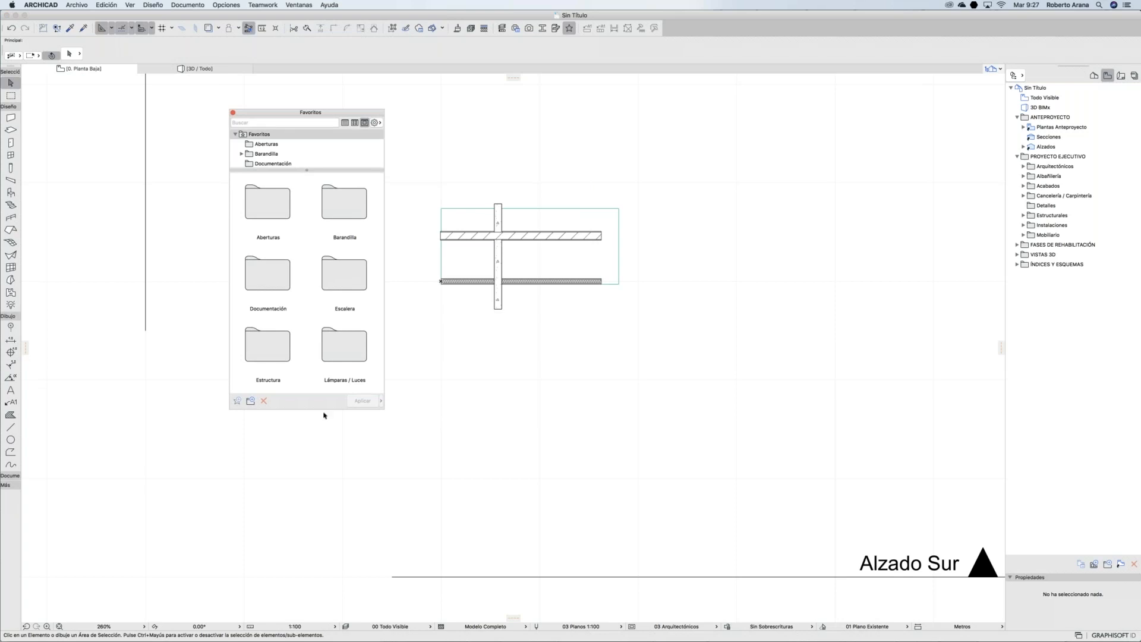
left_click_drag(324, 411, 324, 529)
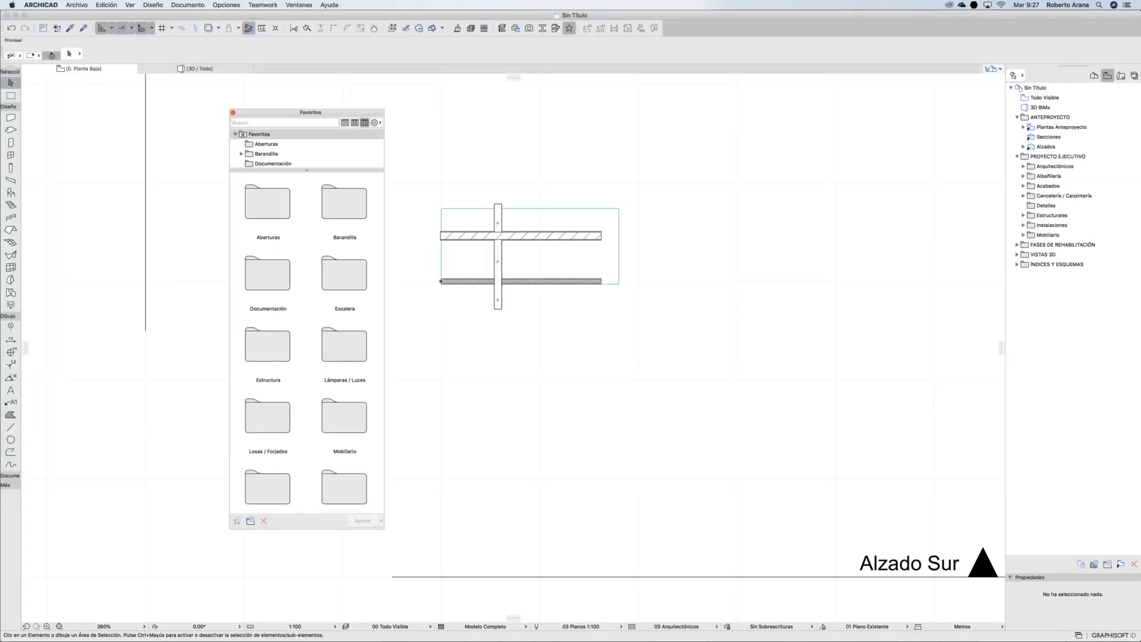
Step: Browse the Aberturas and Barandilla favorites, including the Barandal subfolder
left_click(284, 145)
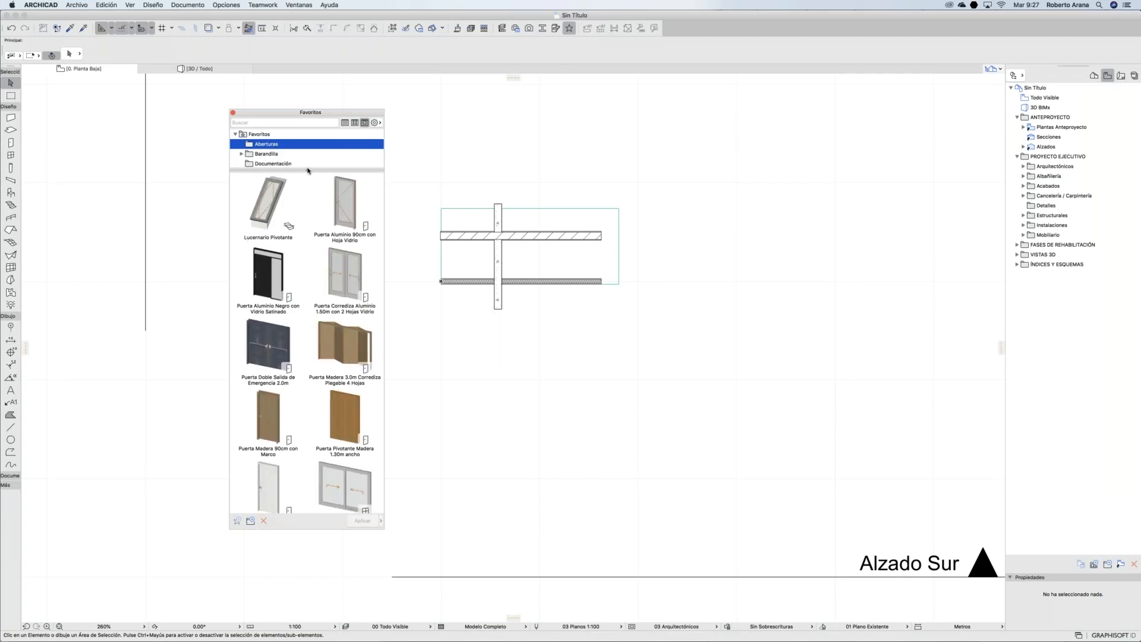
left_click(267, 154)
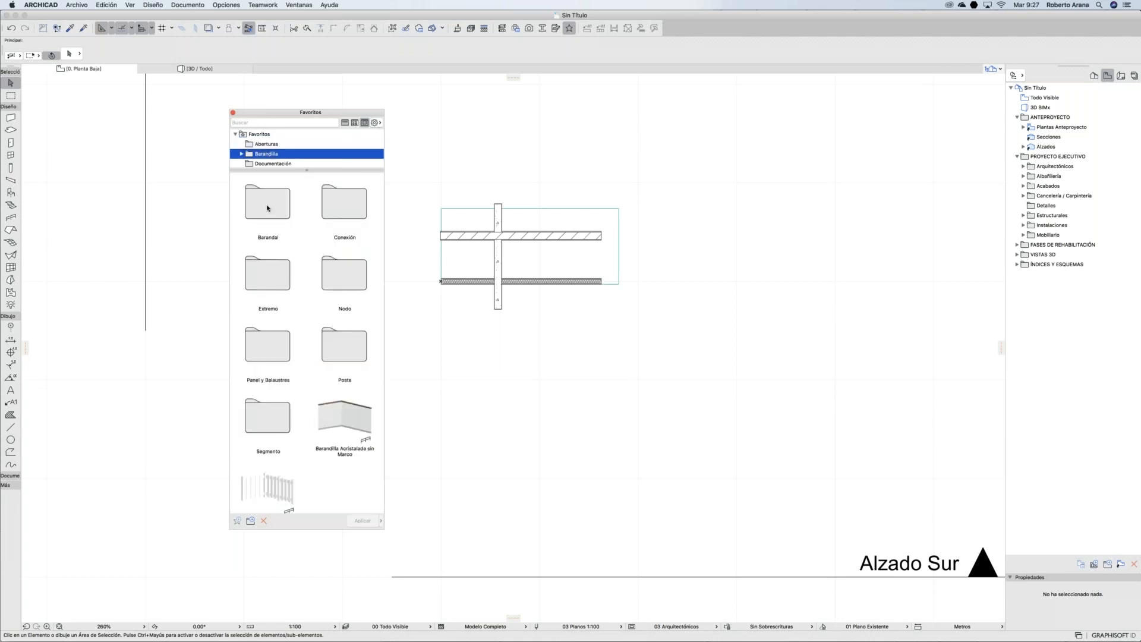
double_click(266, 206)
scroll(282, 159, "down", 2)
left_click(268, 138)
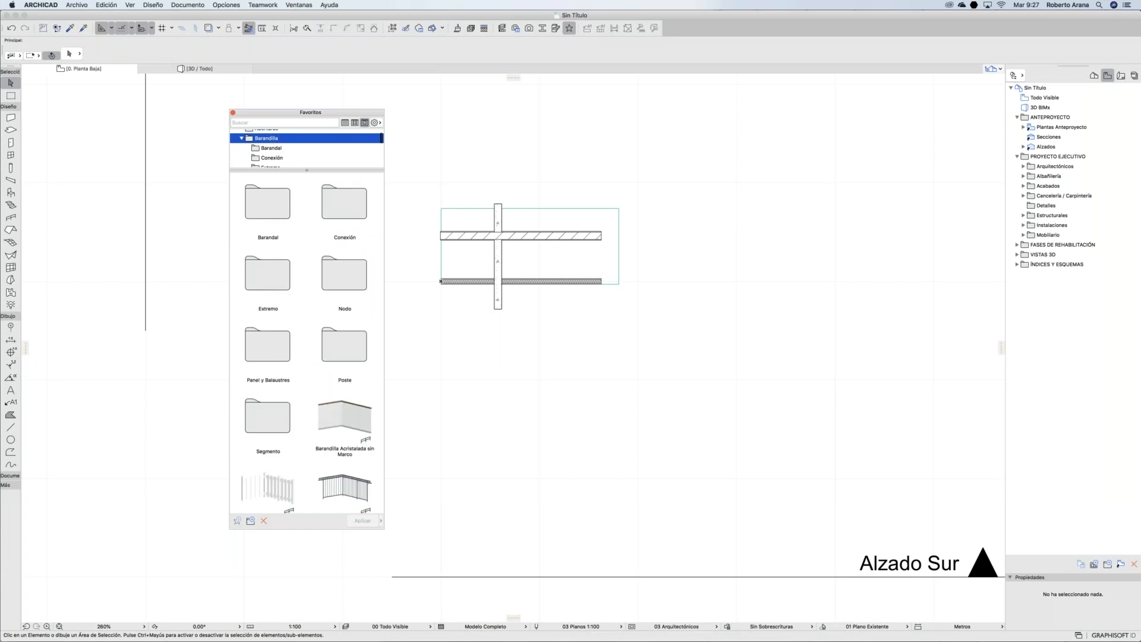
scroll(320, 416, "down", 3)
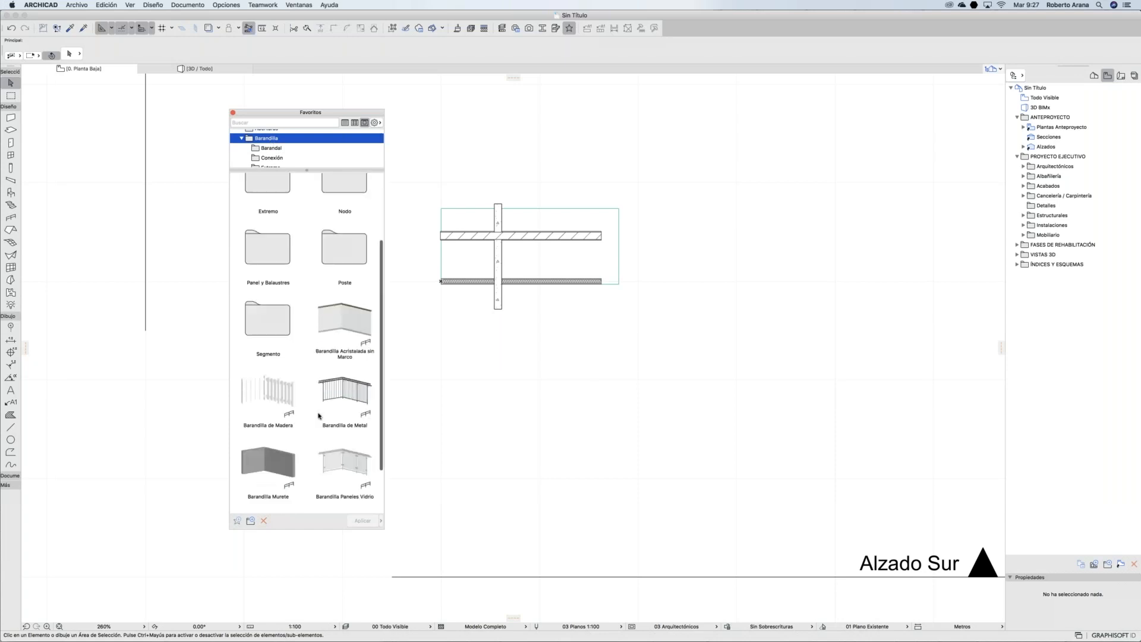
scroll(318, 416, "down", 2)
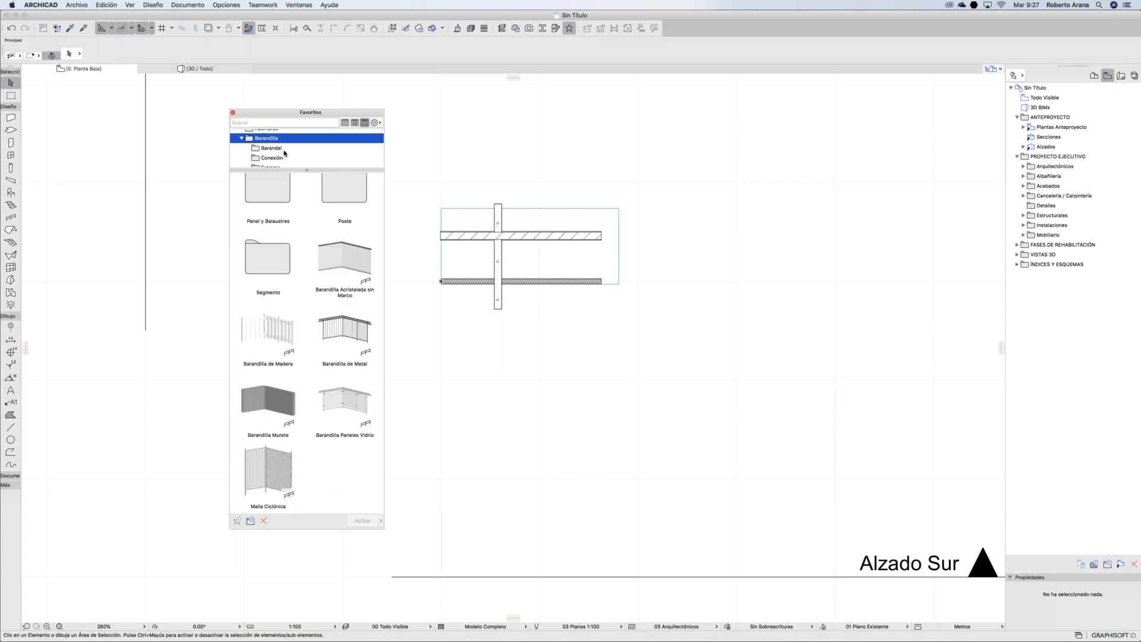
scroll(284, 153, "down", 5)
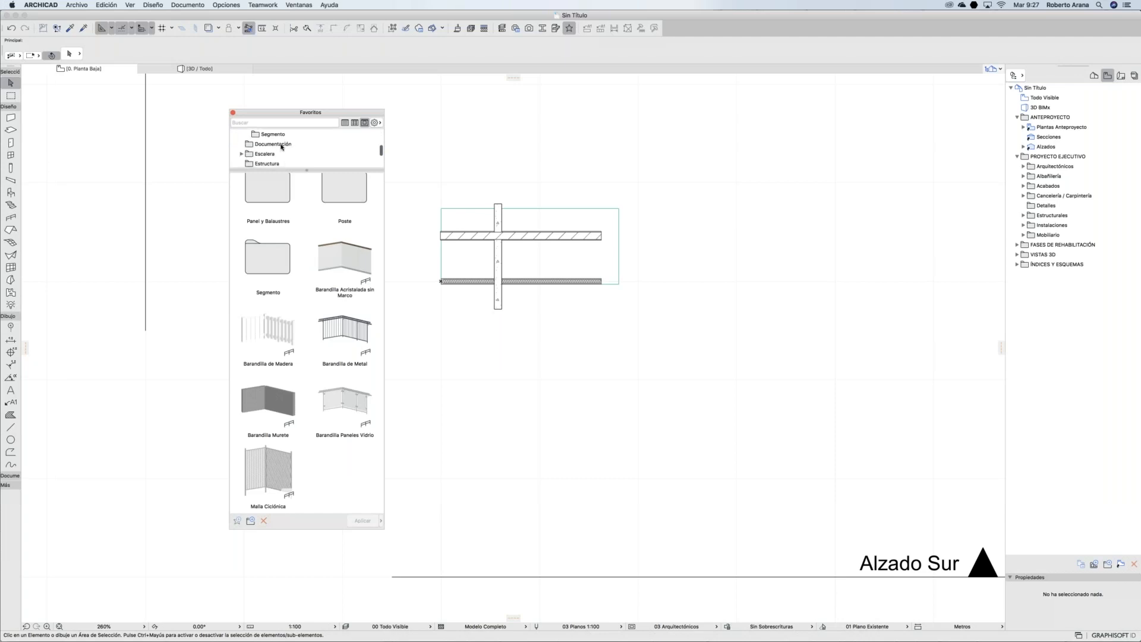
Step: Browse the Documentación, Escalera and Estructura favorite folders
left_click(282, 145)
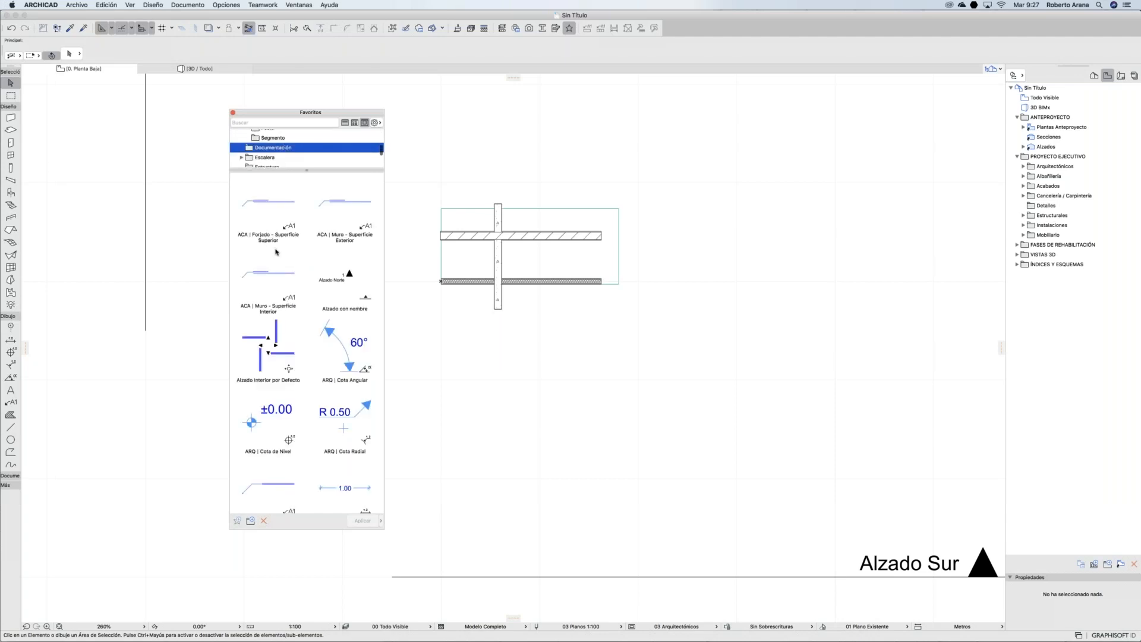
scroll(277, 254, "down", 5)
scroll(279, 255, "down", 10)
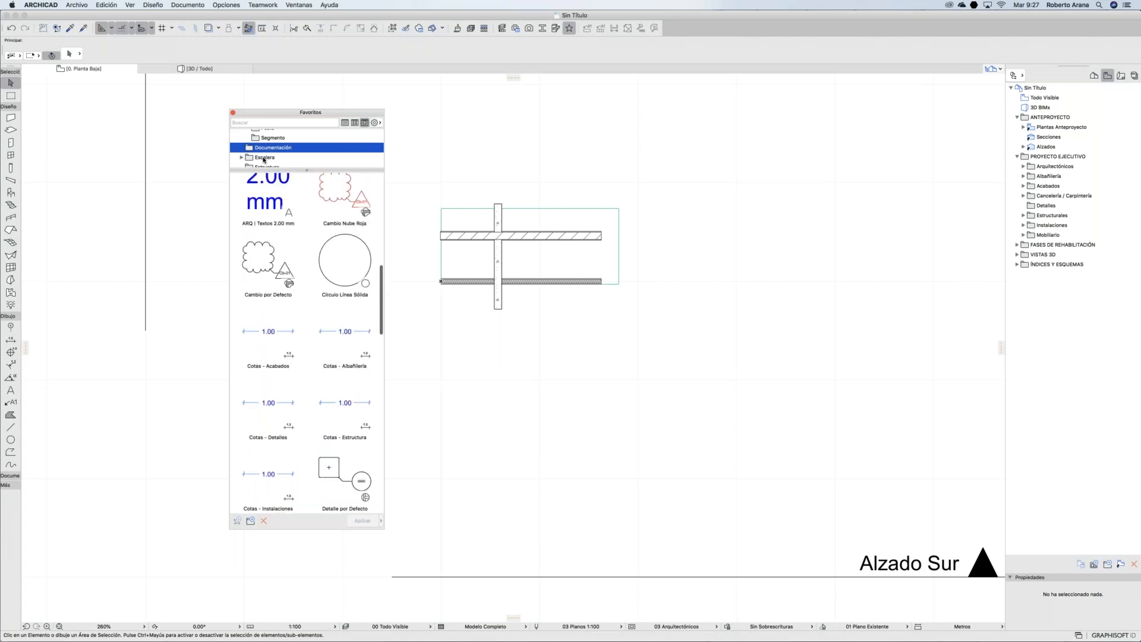
left_click(265, 158)
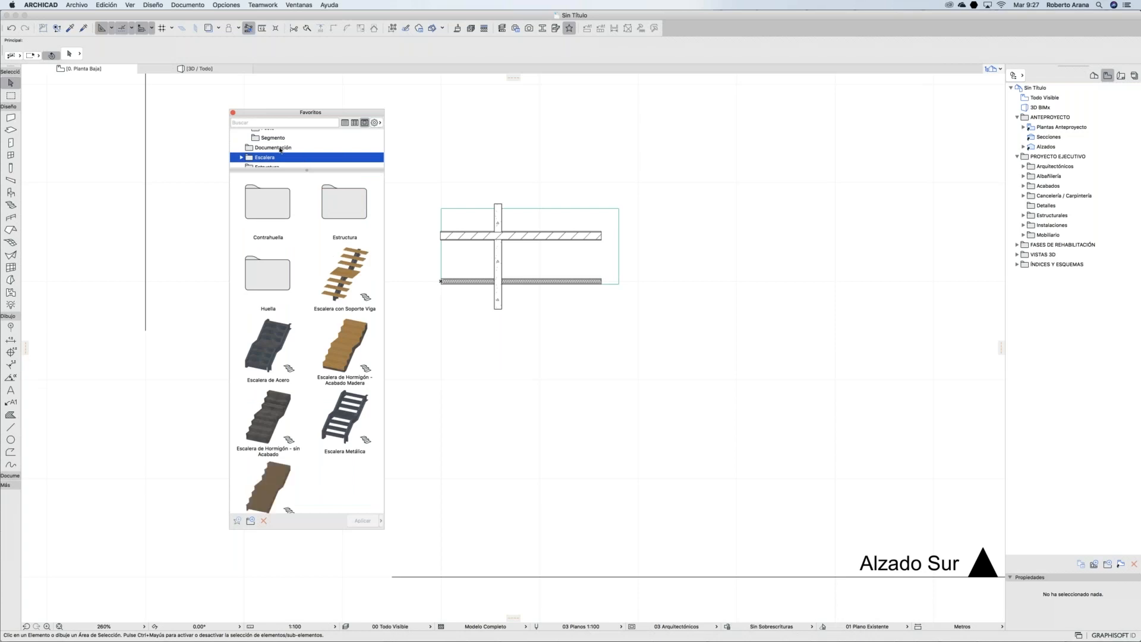
scroll(281, 153, "down", 3)
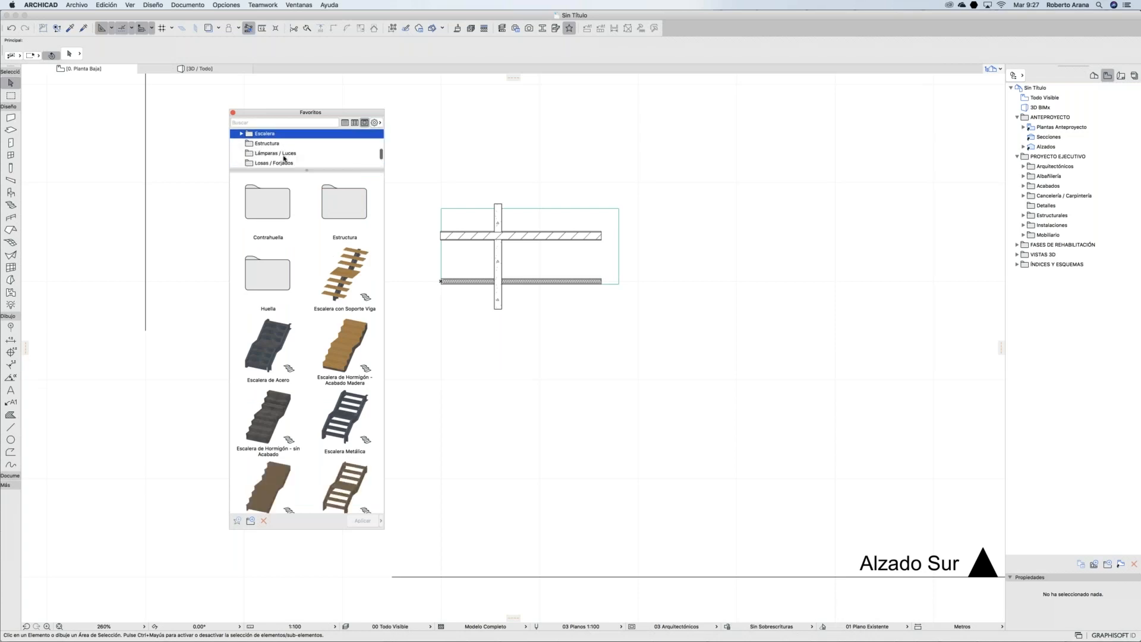
left_click(274, 146)
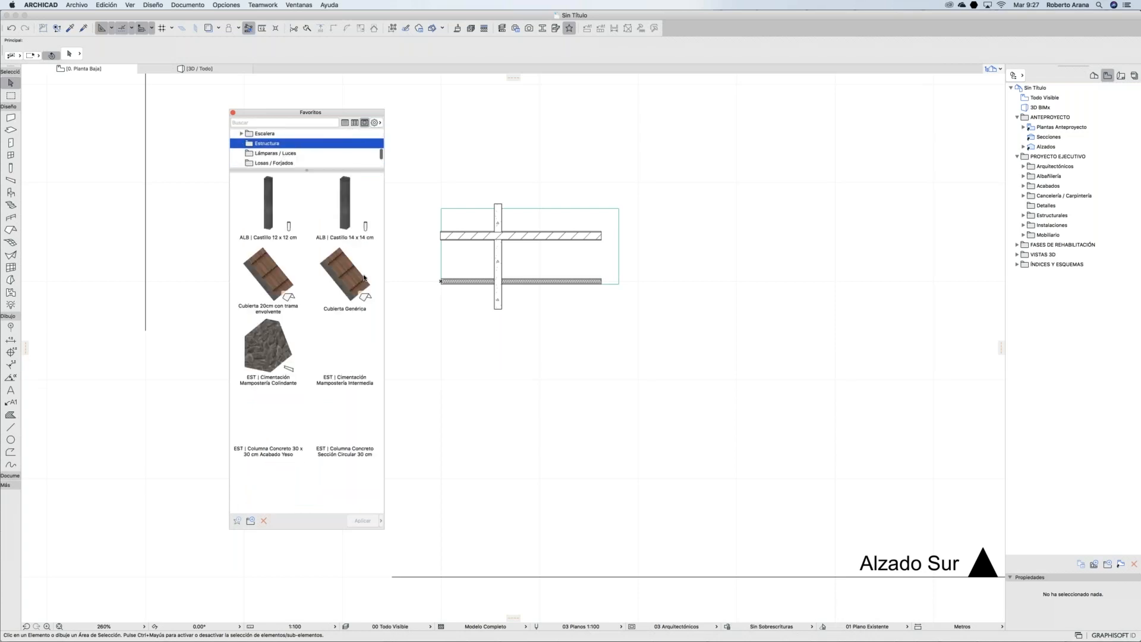
scroll(321, 300, "down", 3)
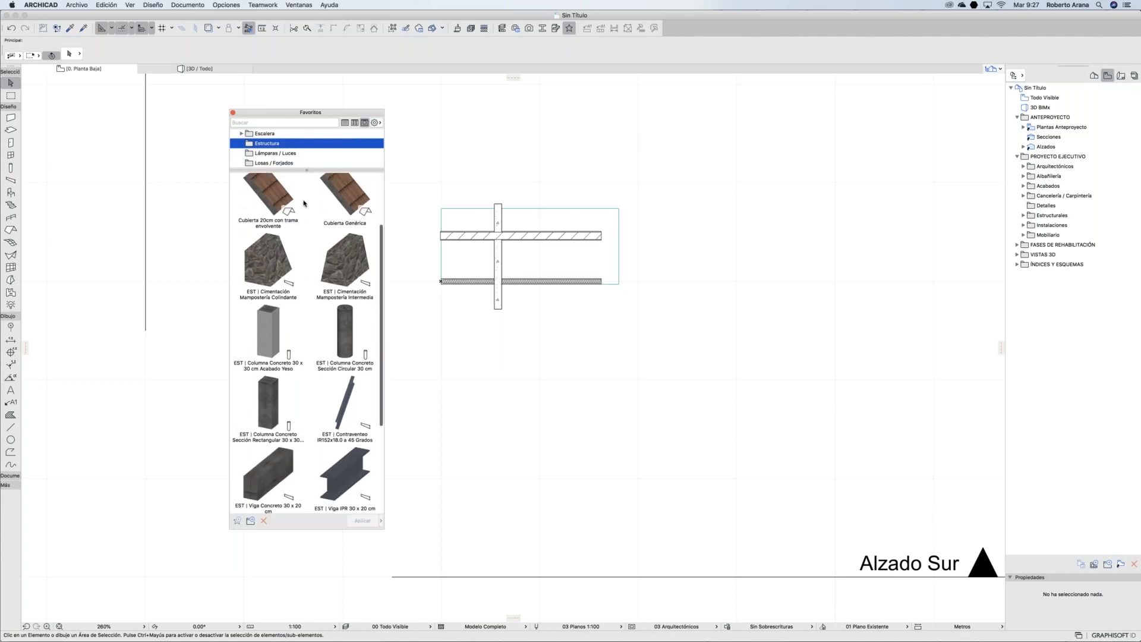
scroll(314, 154, "down", 3)
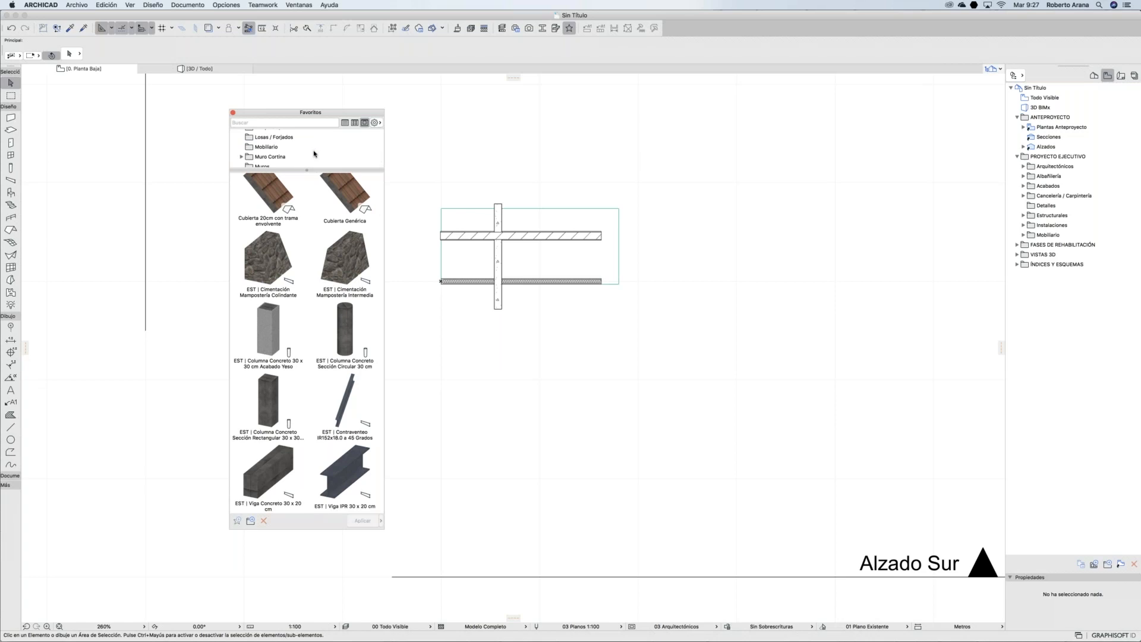
scroll(314, 154, "up", 2)
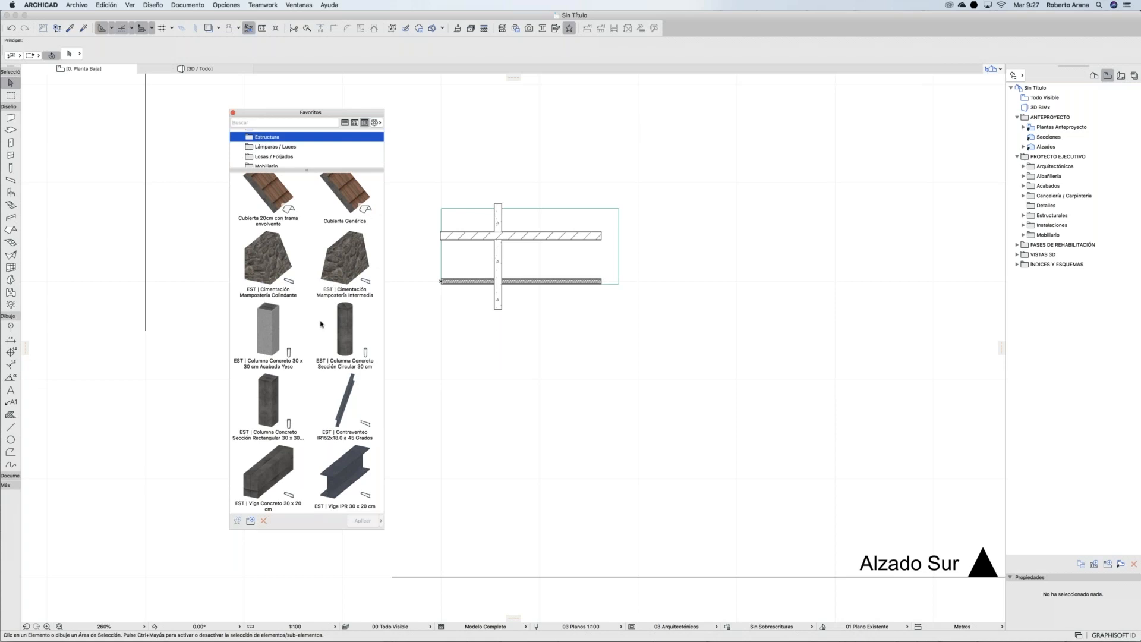
Step: Select EST | Cimentación Mampostería Intermedia and open the favorites Importar/Exportar settings
left_click(341, 255)
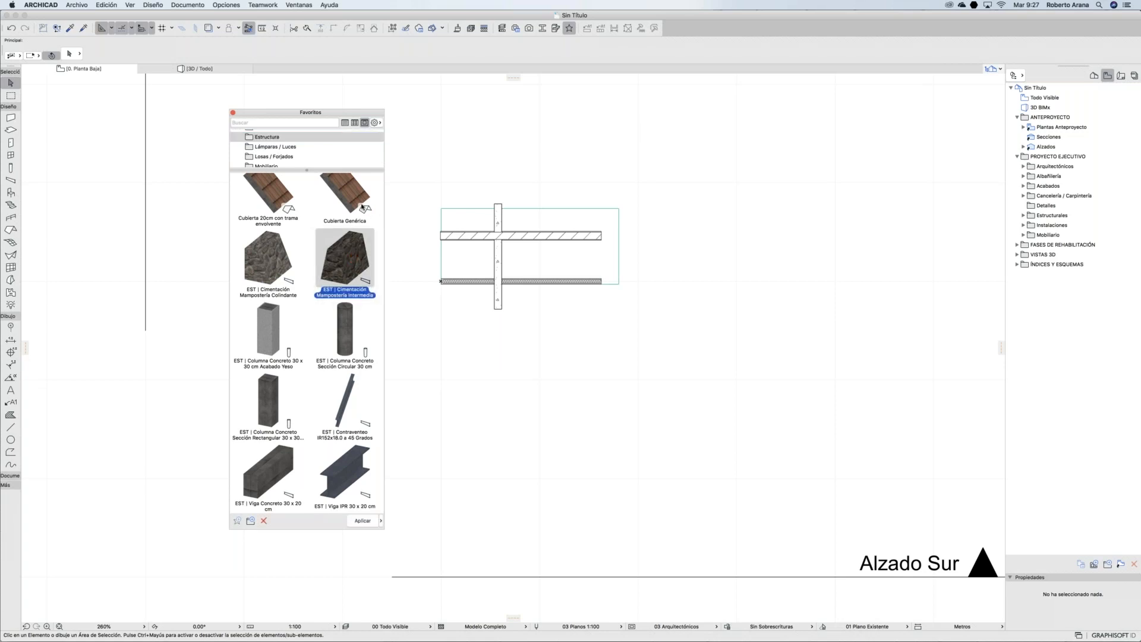
left_click(376, 123)
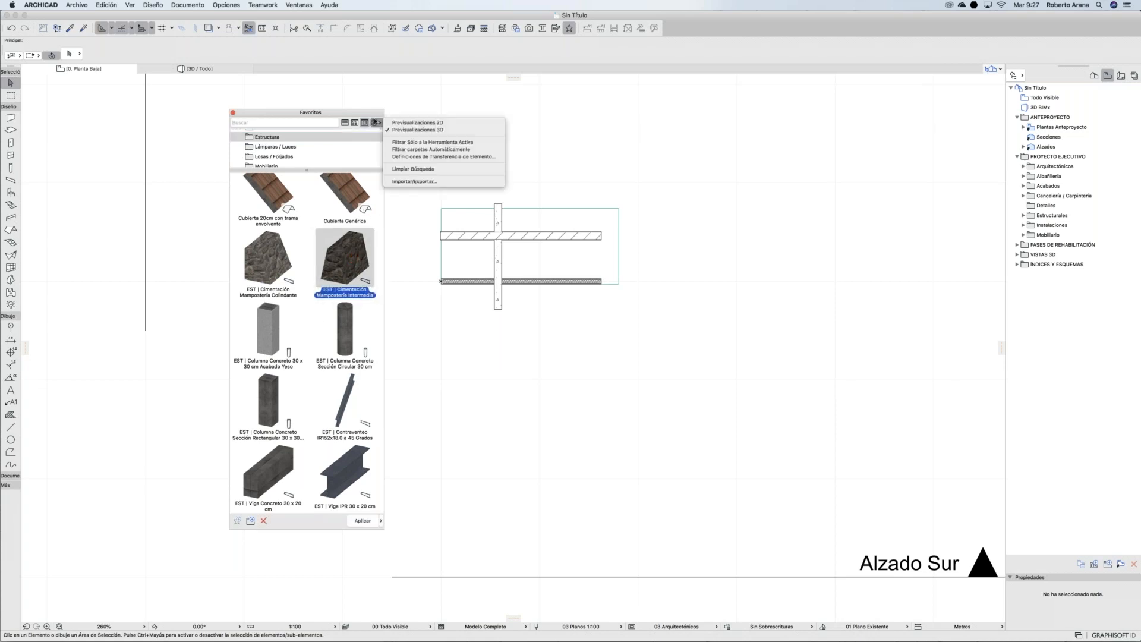
left_click(410, 182)
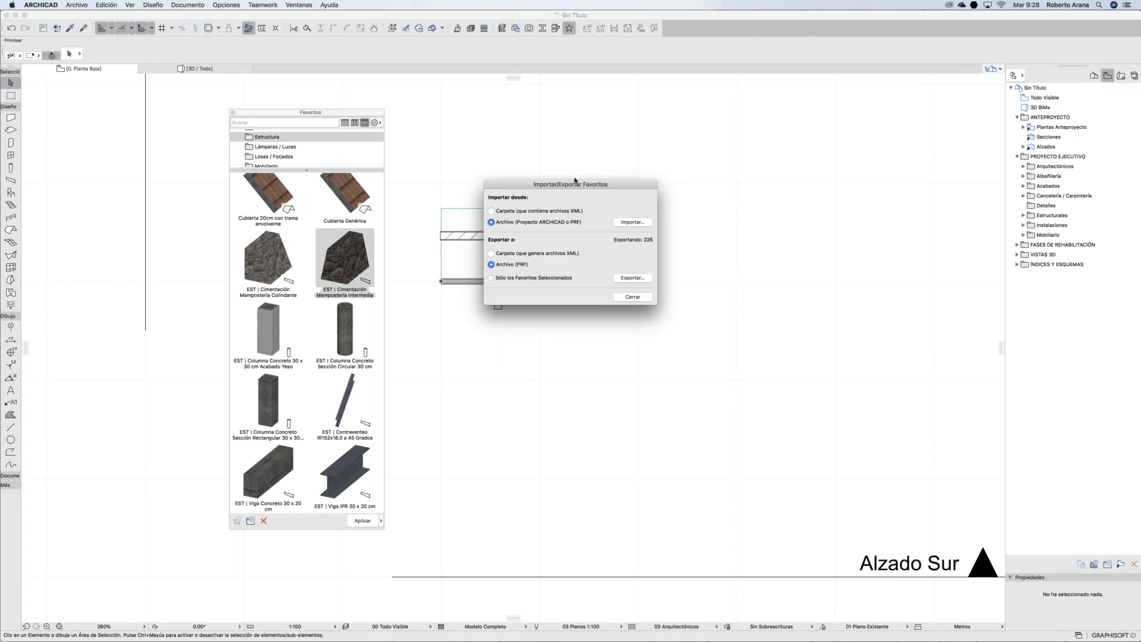
Step: Move the dialog aside and tick Sólo los Favoritos Seleccionados so only 1 favorite exports
left_click_drag(564, 183, 652, 137)
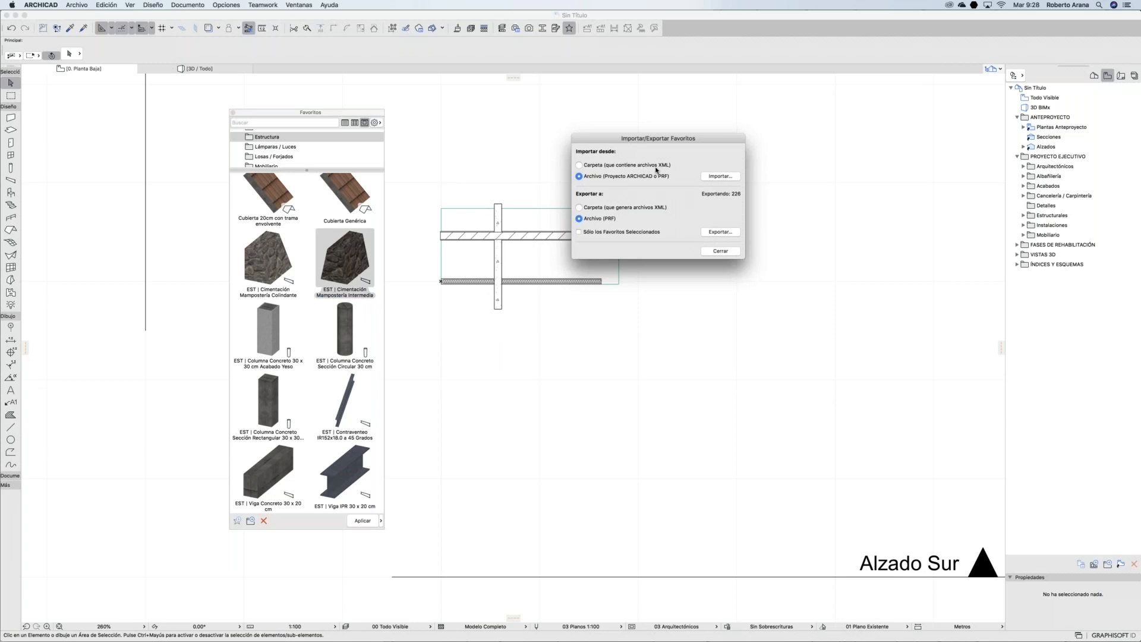
left_click_drag(629, 137, 617, 99)
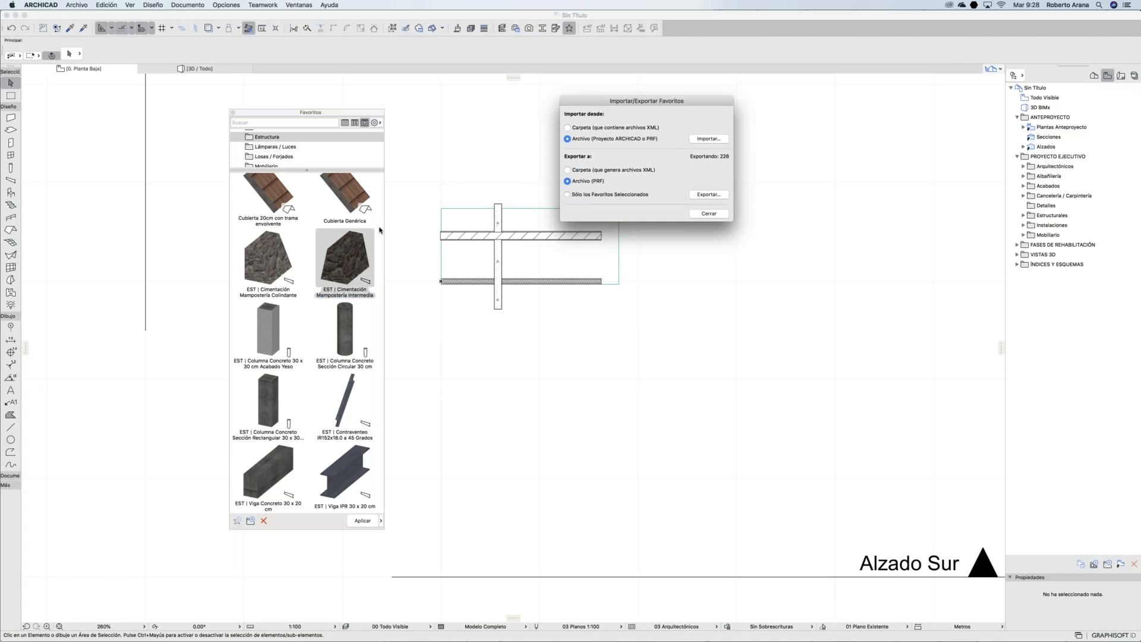
left_click(586, 196)
left_click(585, 196)
left_click(627, 195)
Step: Export the favorite to the Escritorio as 'cimentacion mampostería.prf'
left_click(699, 196)
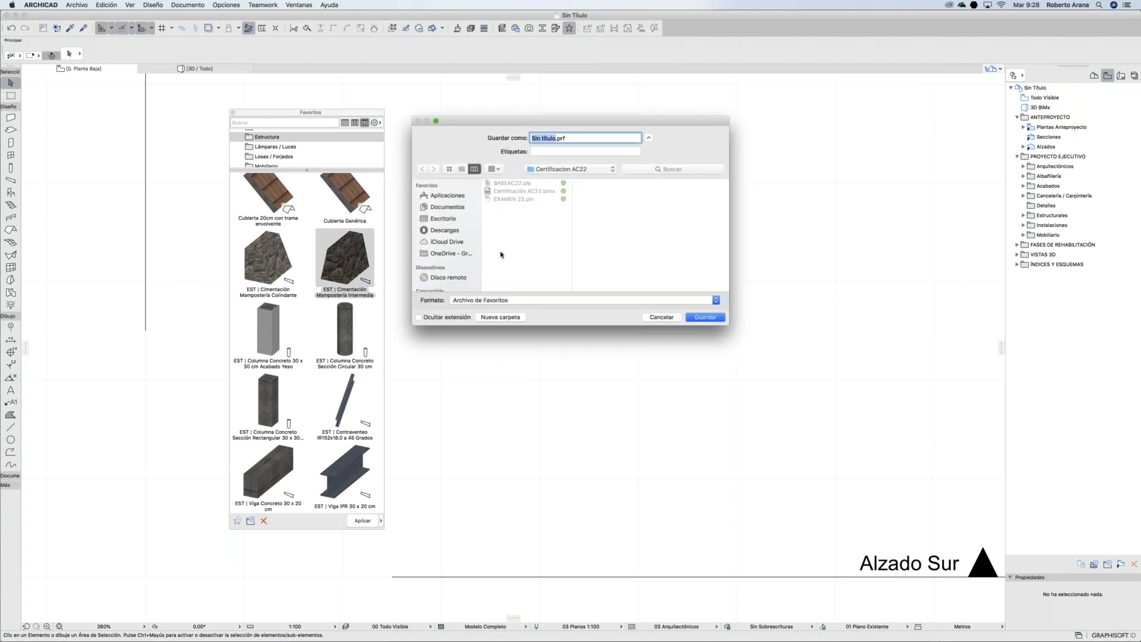
left_click(444, 219)
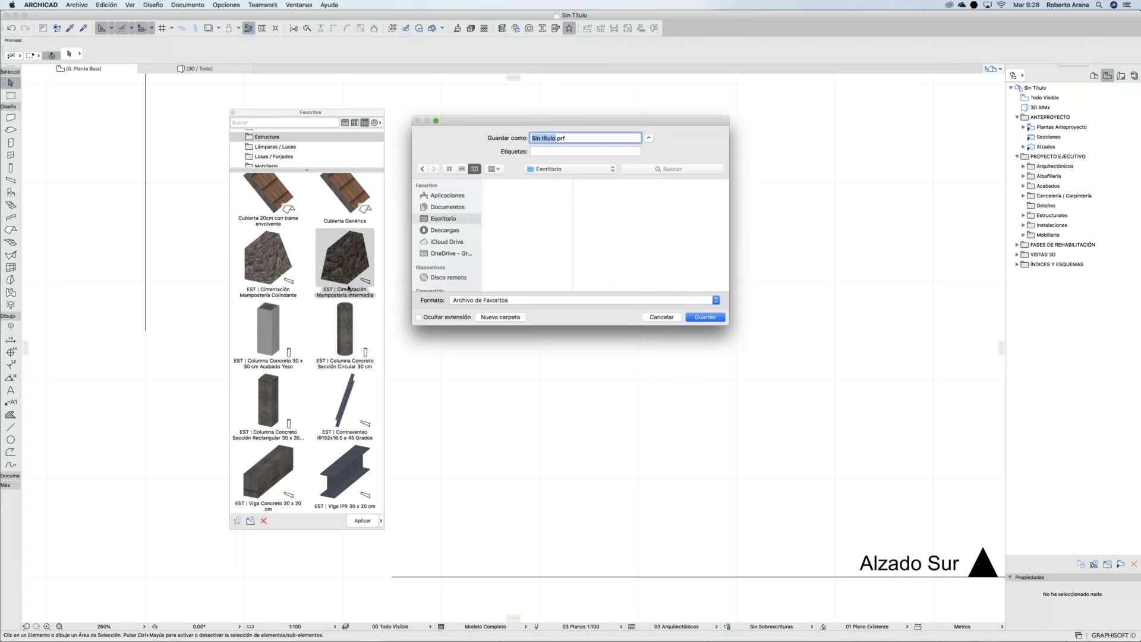
type("cimentacion mampostería")
left_click(698, 318)
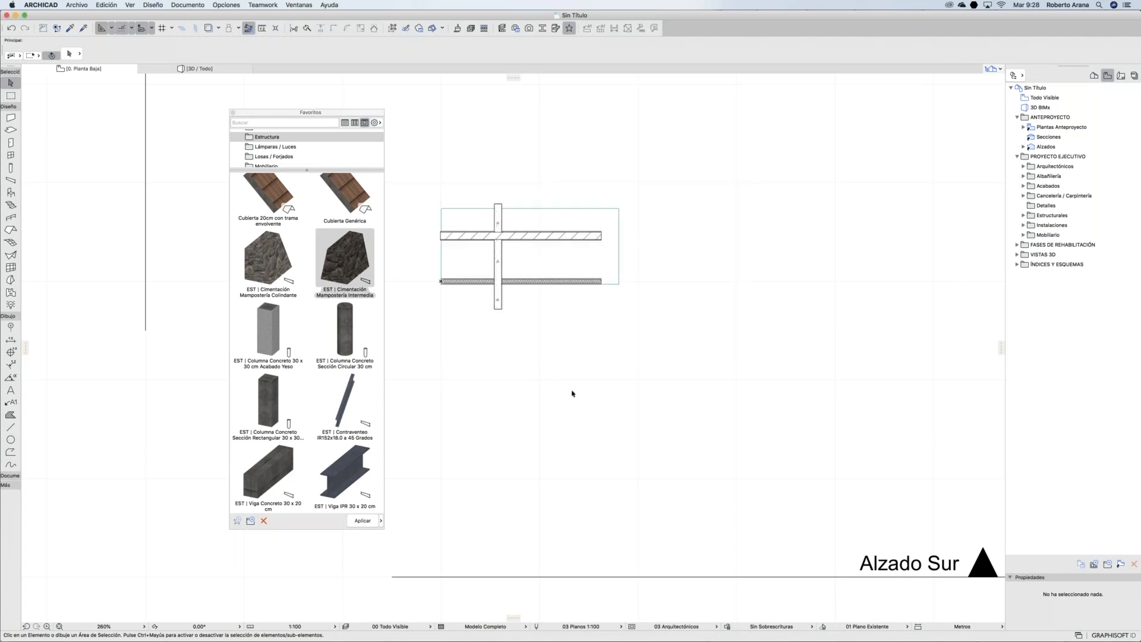
Step: Bring Plaza ANTAD 21 to the front, cancel Definiciones de Esquema, and show 0. Planta Baja
mouse_move(639, 630)
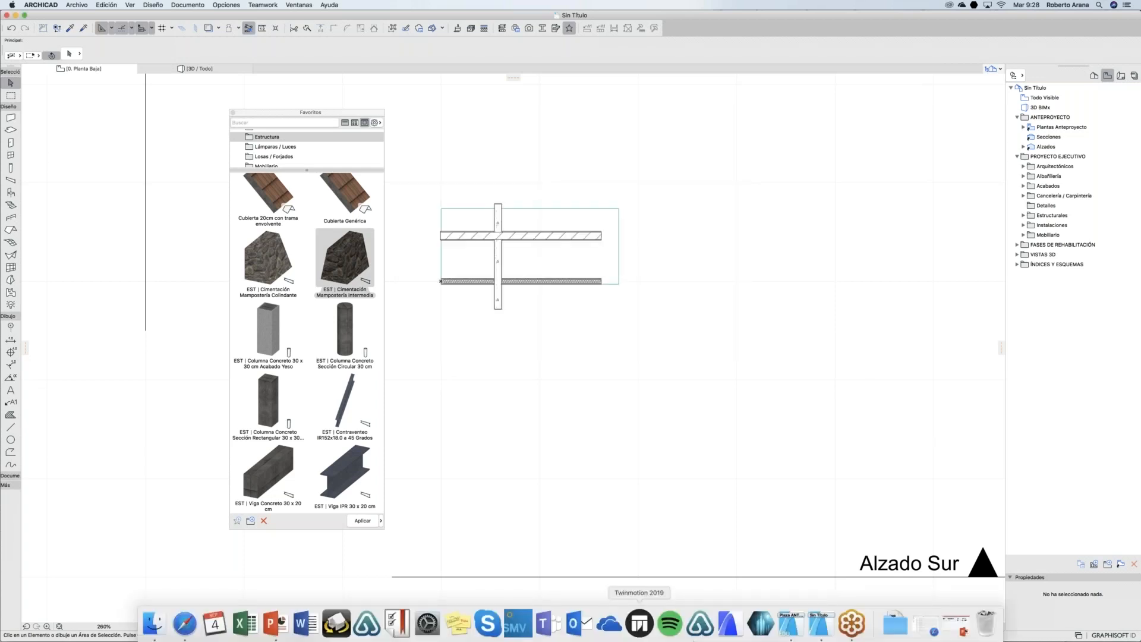
left_click(824, 633)
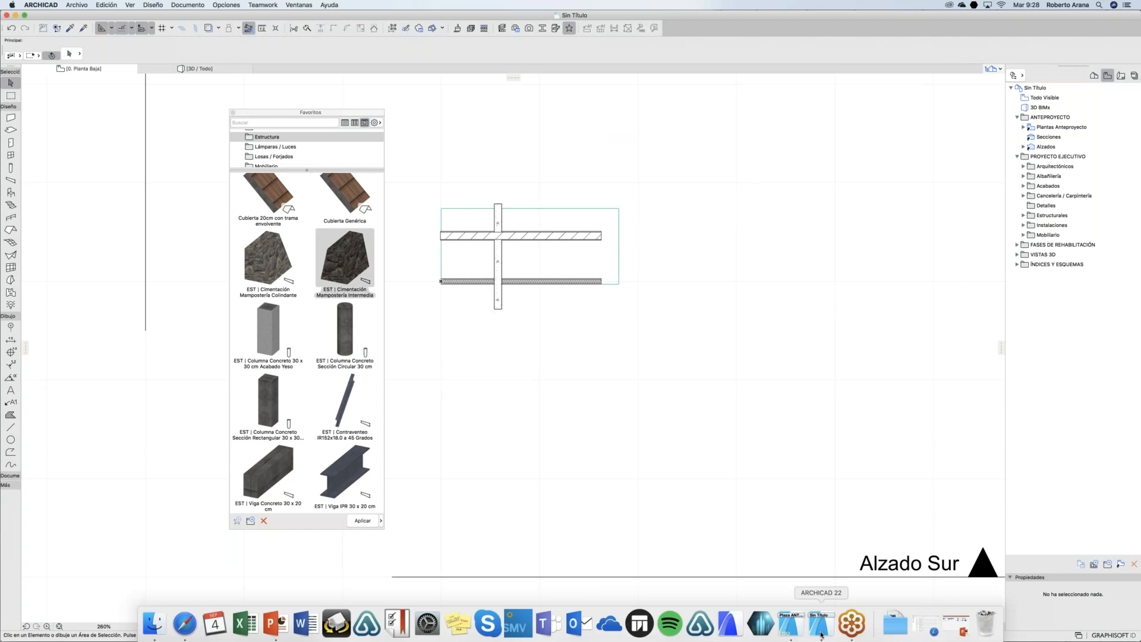
left_click(820, 635)
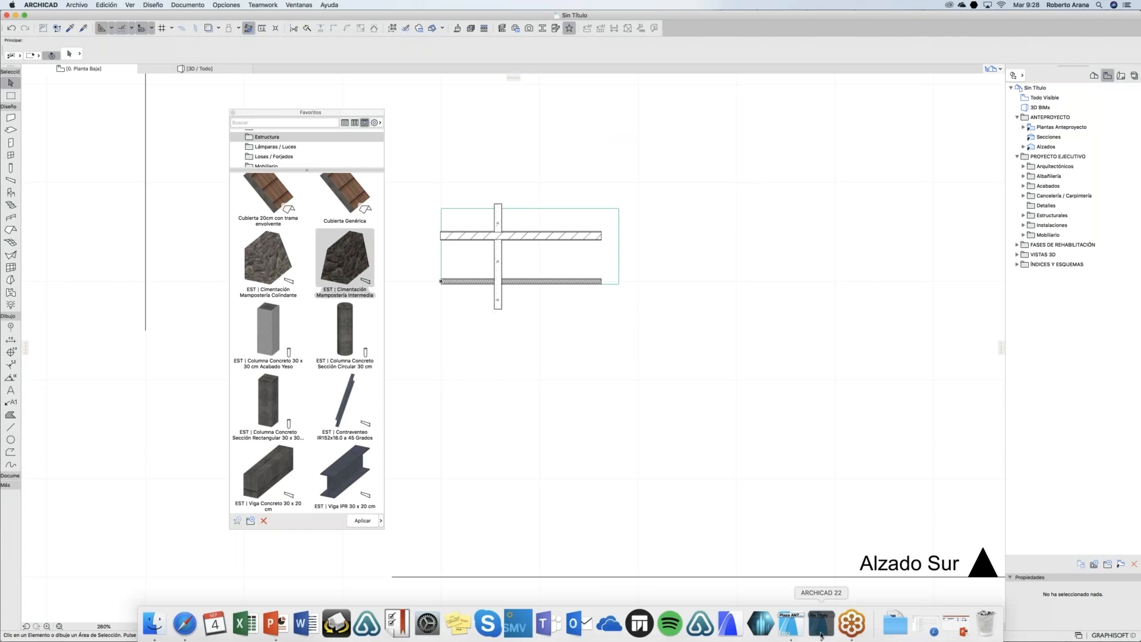
left_click(791, 624)
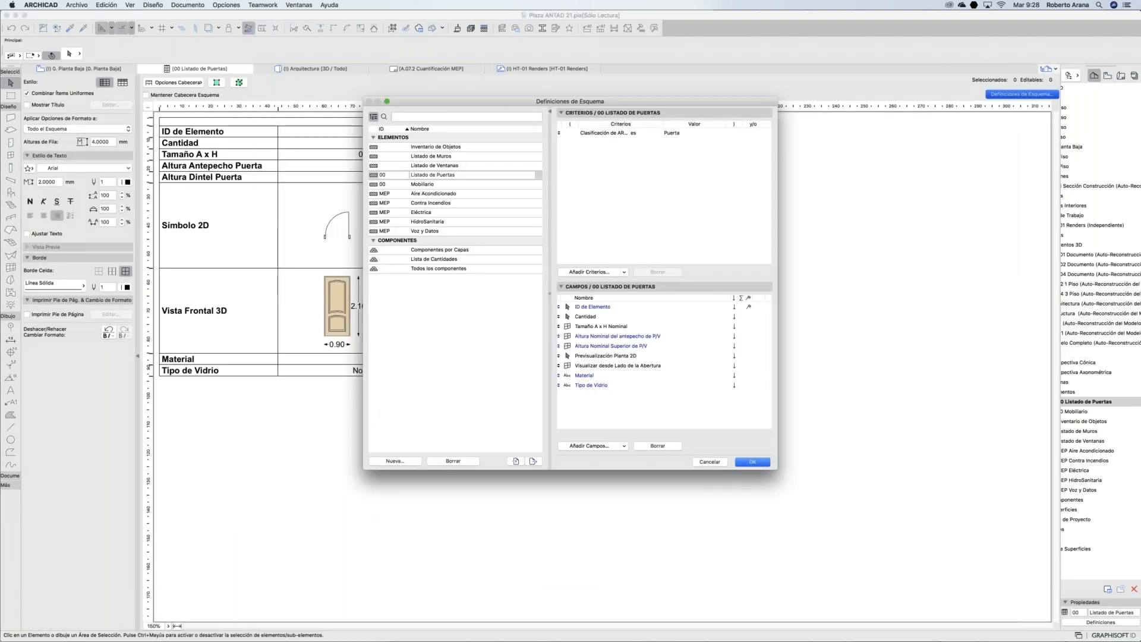
left_click(711, 462)
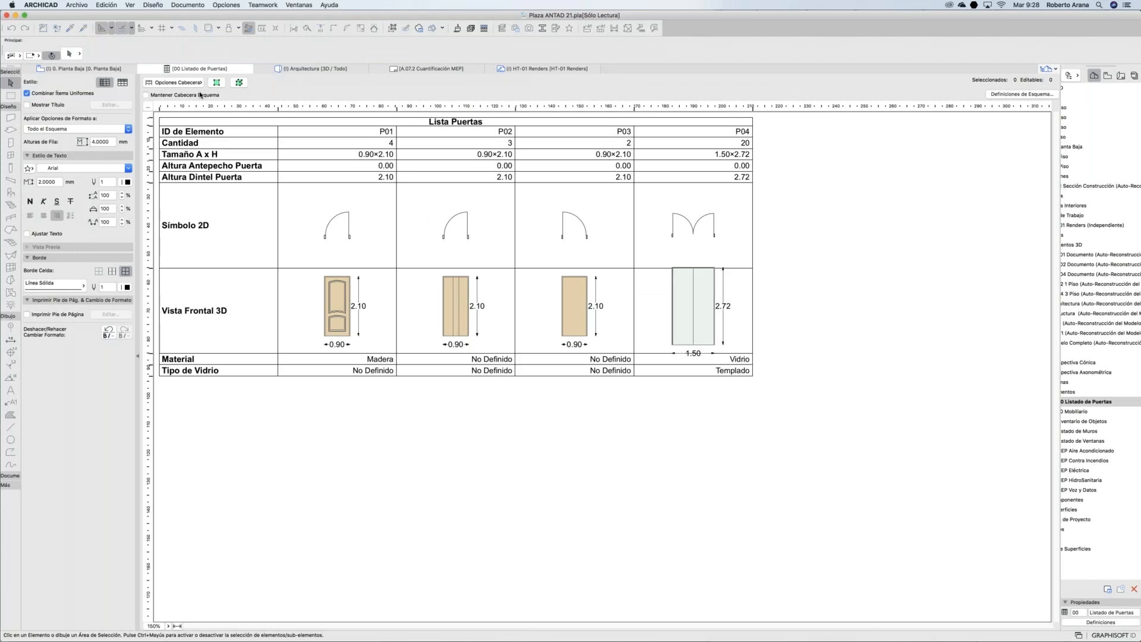
left_click(114, 69)
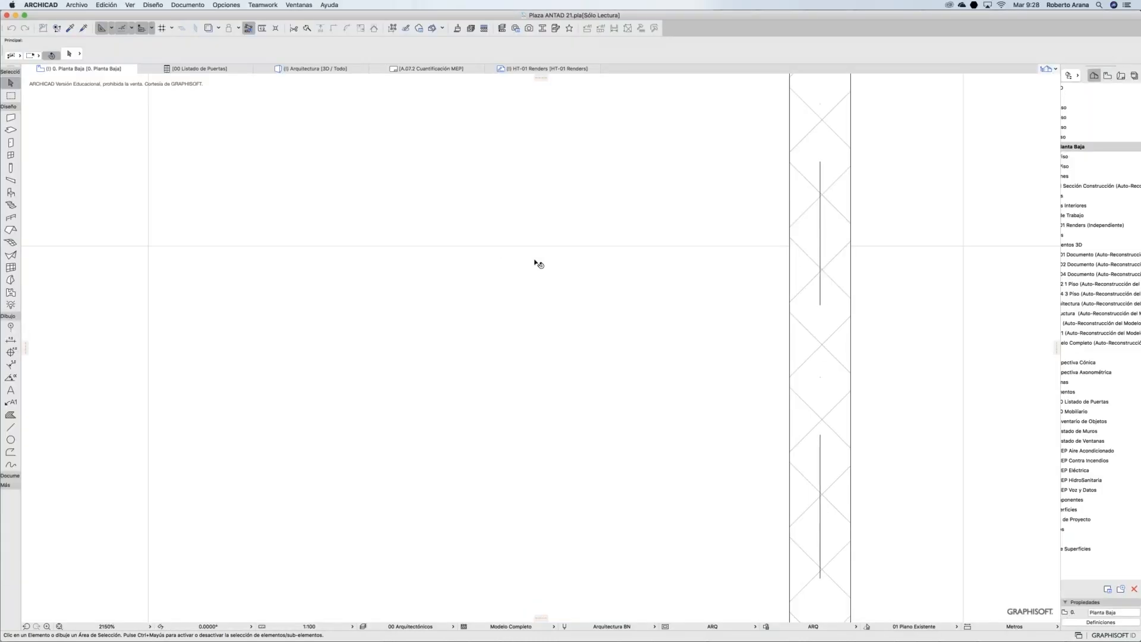
Step: Show the Favoritos palette and open its Importar/Exportar settings
left_click(296, 4)
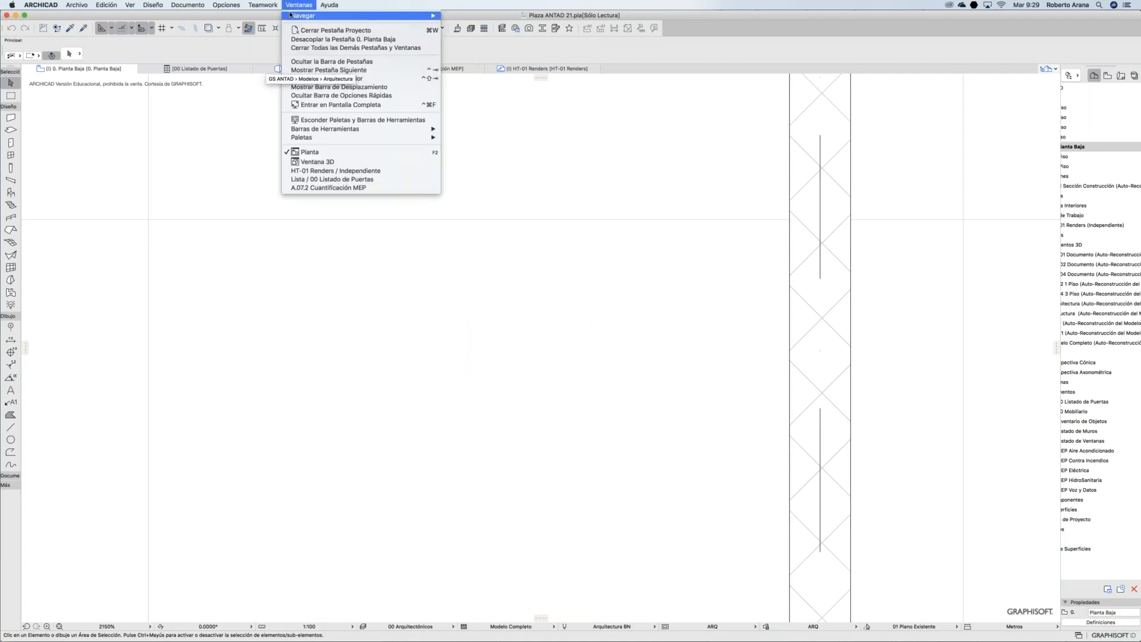
mouse_move(416, 139)
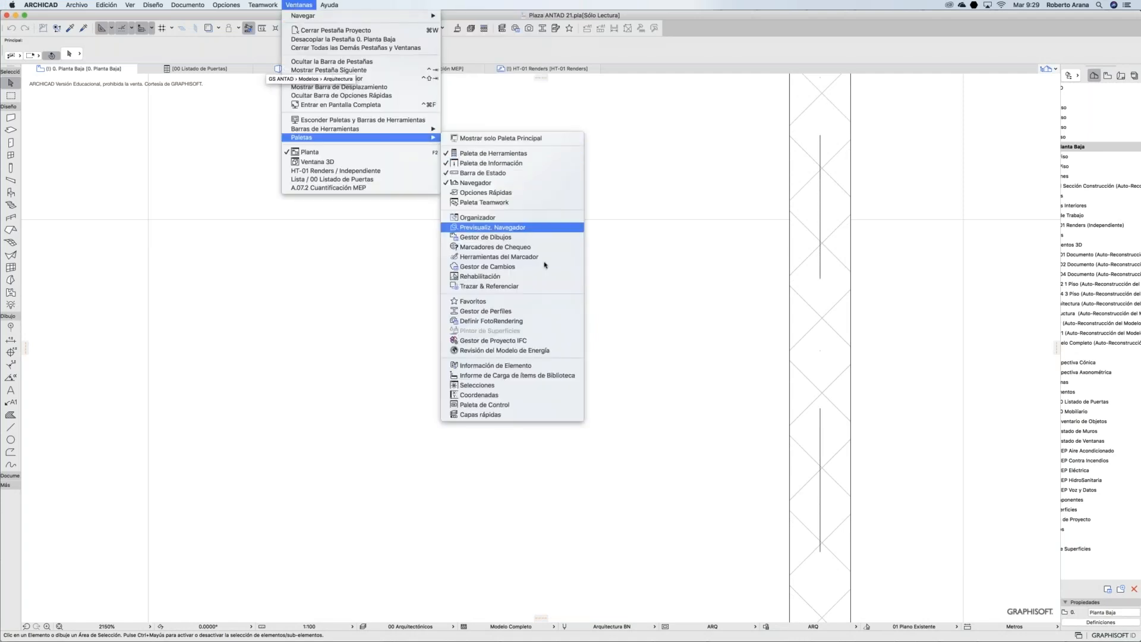
left_click(523, 301)
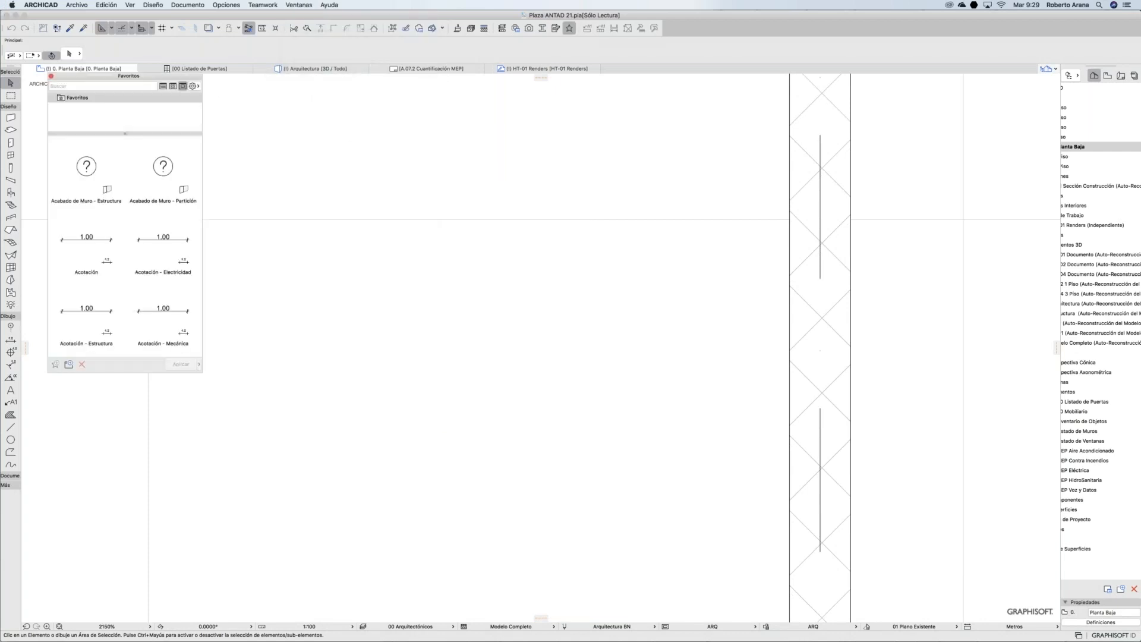
left_click(193, 86)
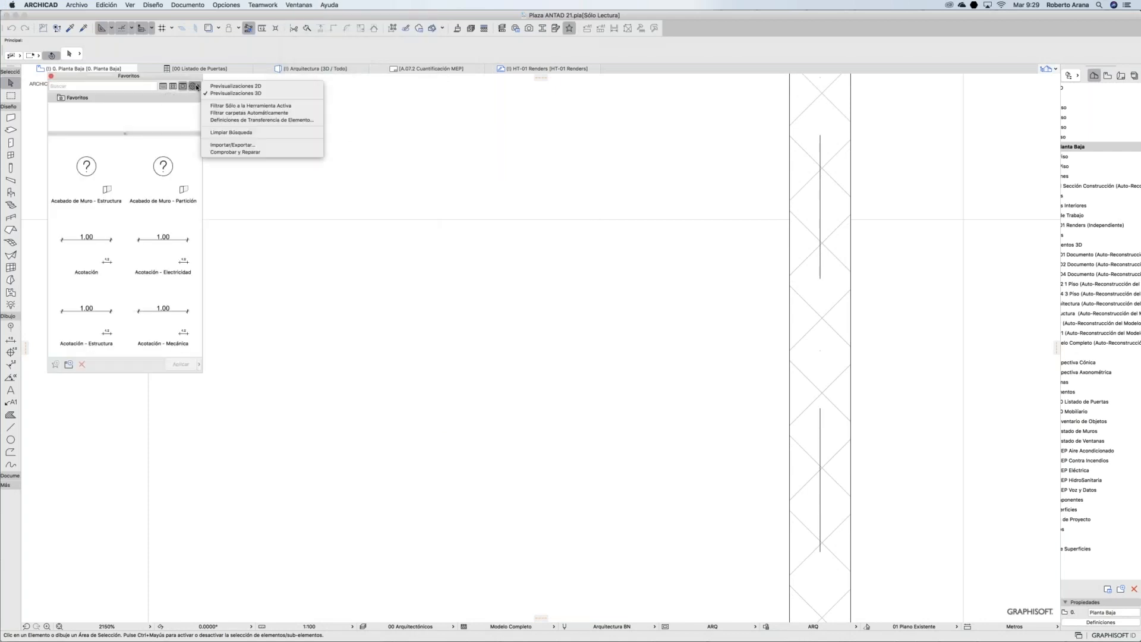
left_click(248, 145)
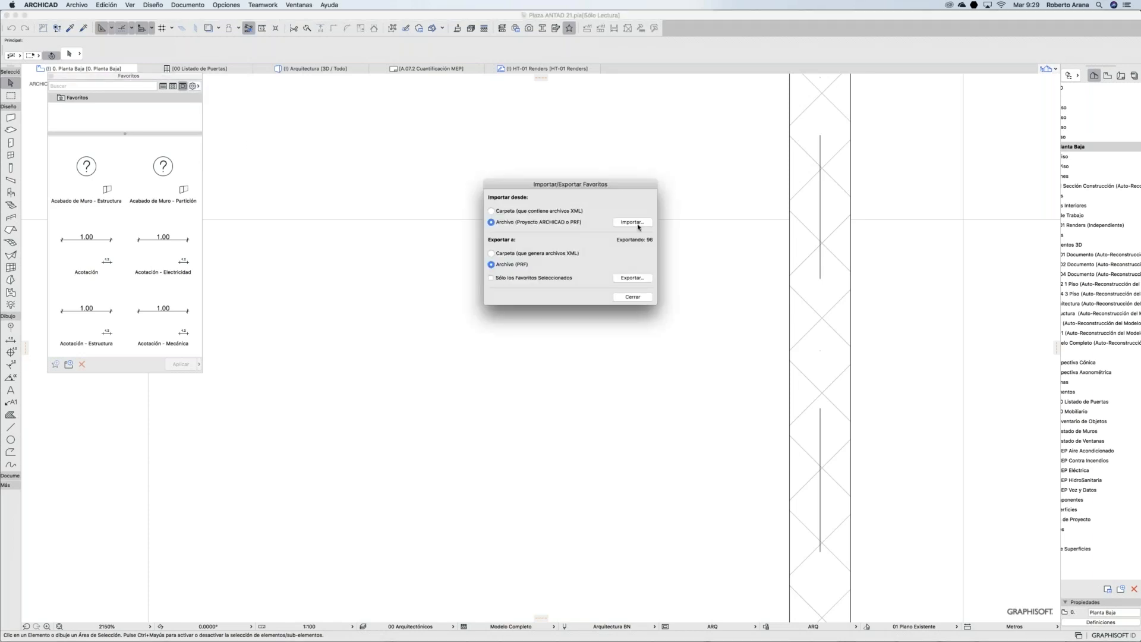
Step: Import cimentacion mamposteria.prf from the Desktop into Plaza ANTAD 21's favorites
left_click(634, 222)
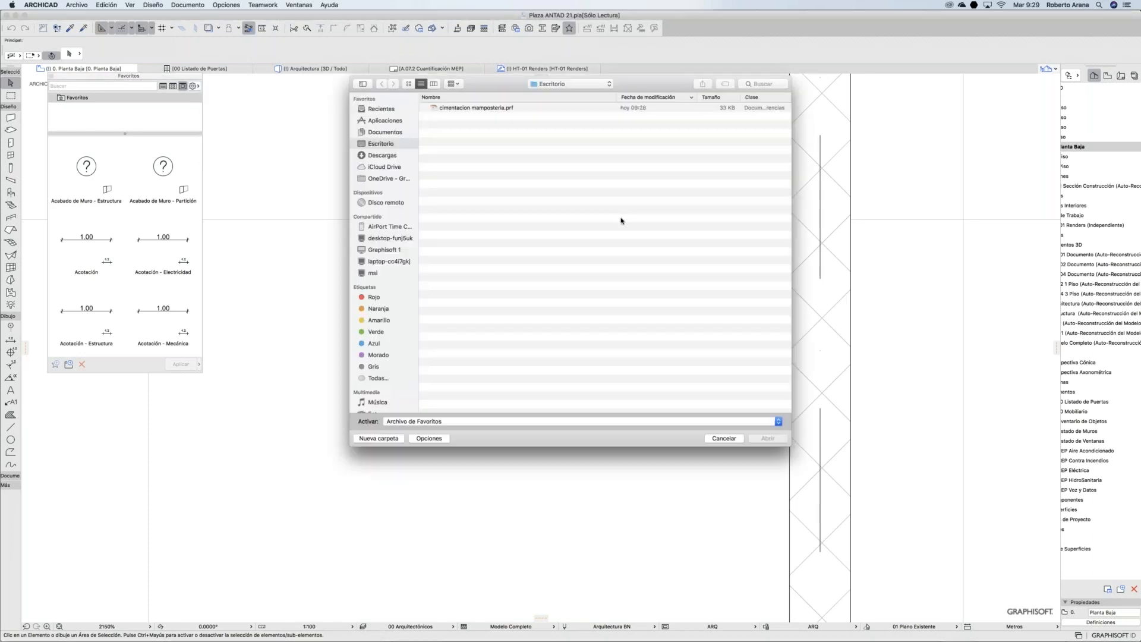
left_click(474, 107)
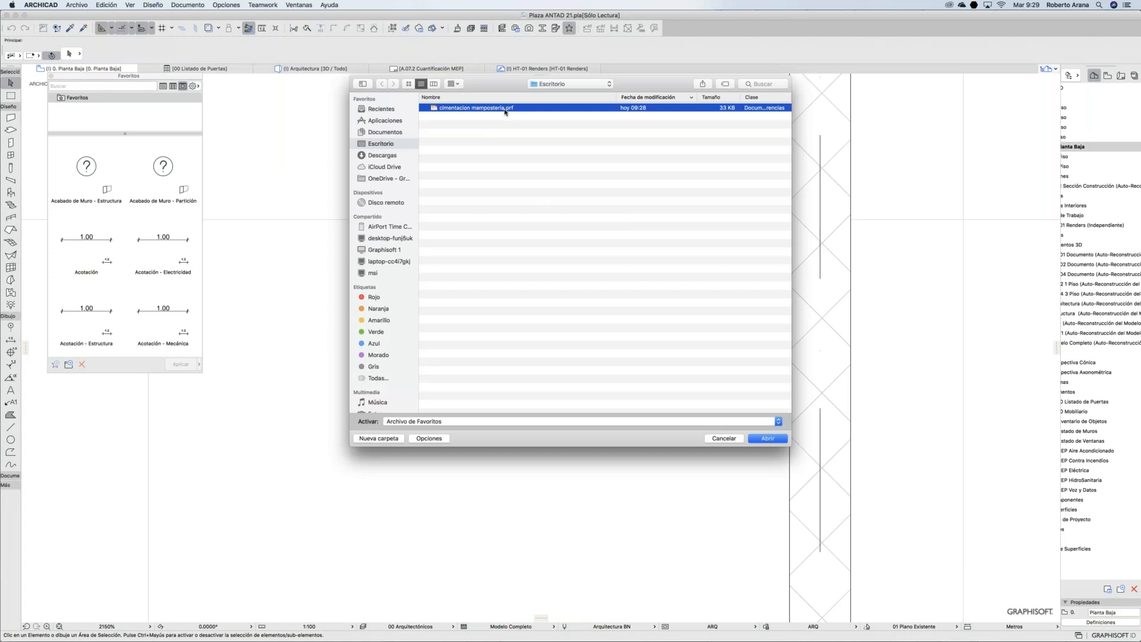
left_click(777, 439)
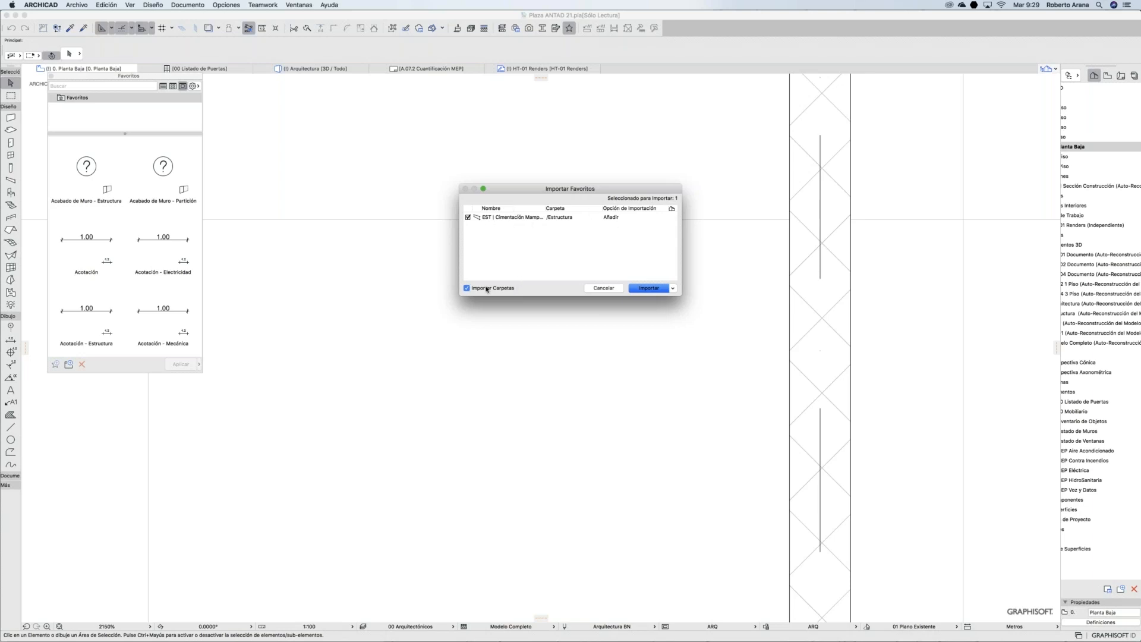
left_click(648, 289)
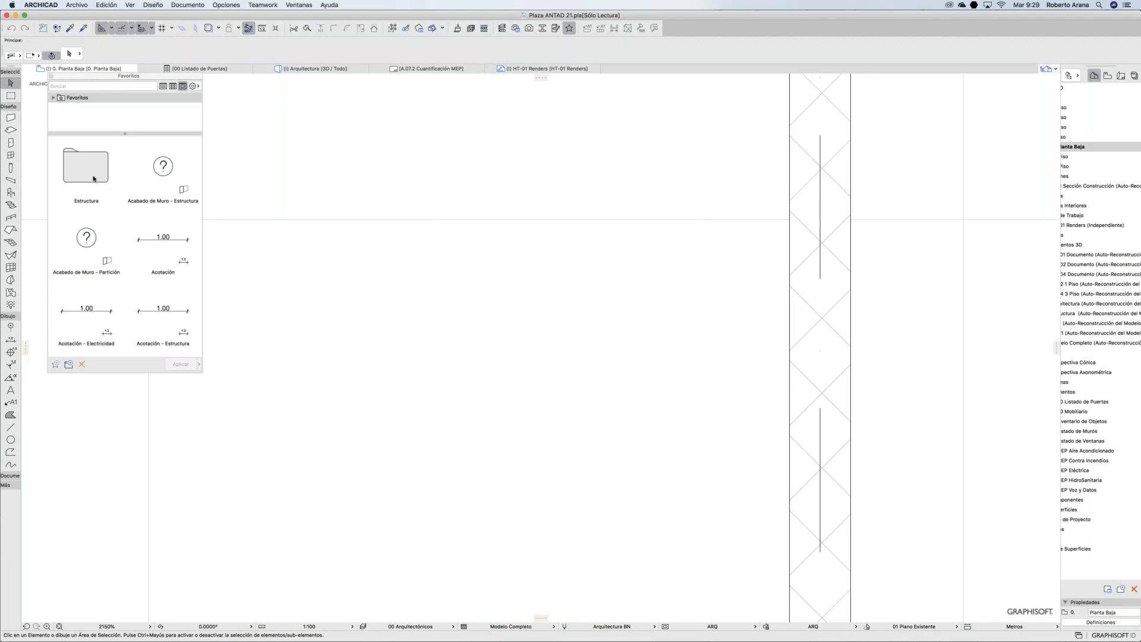
Step: Open the Estructura folder and apply the EST | Cimentación Mampostería Intermedia favorite
double_click(89, 172)
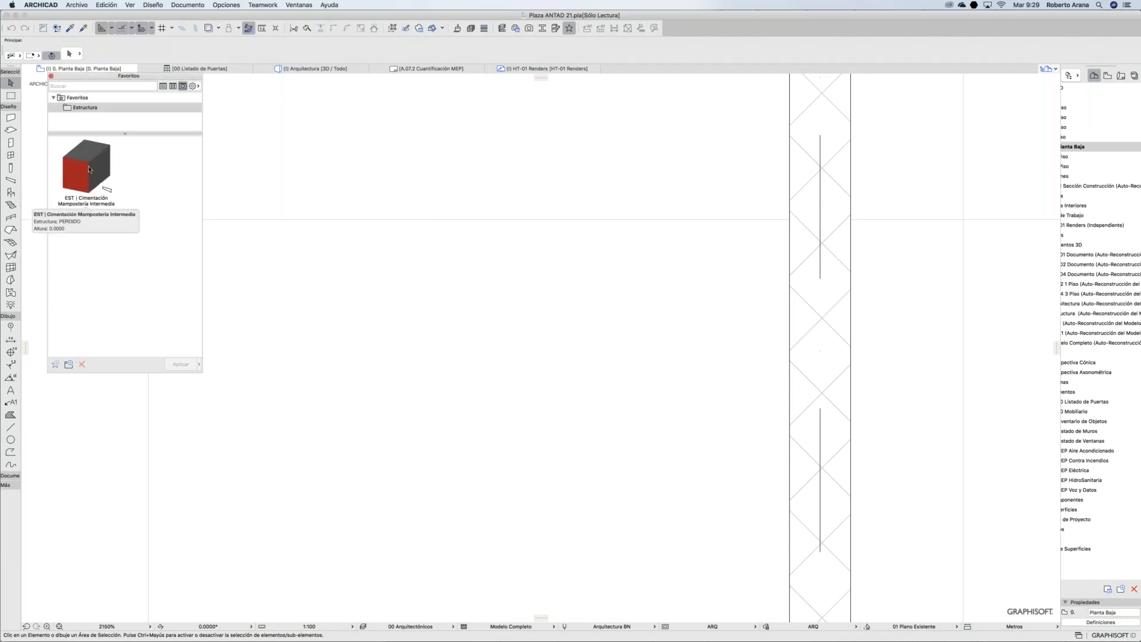
left_click(88, 168)
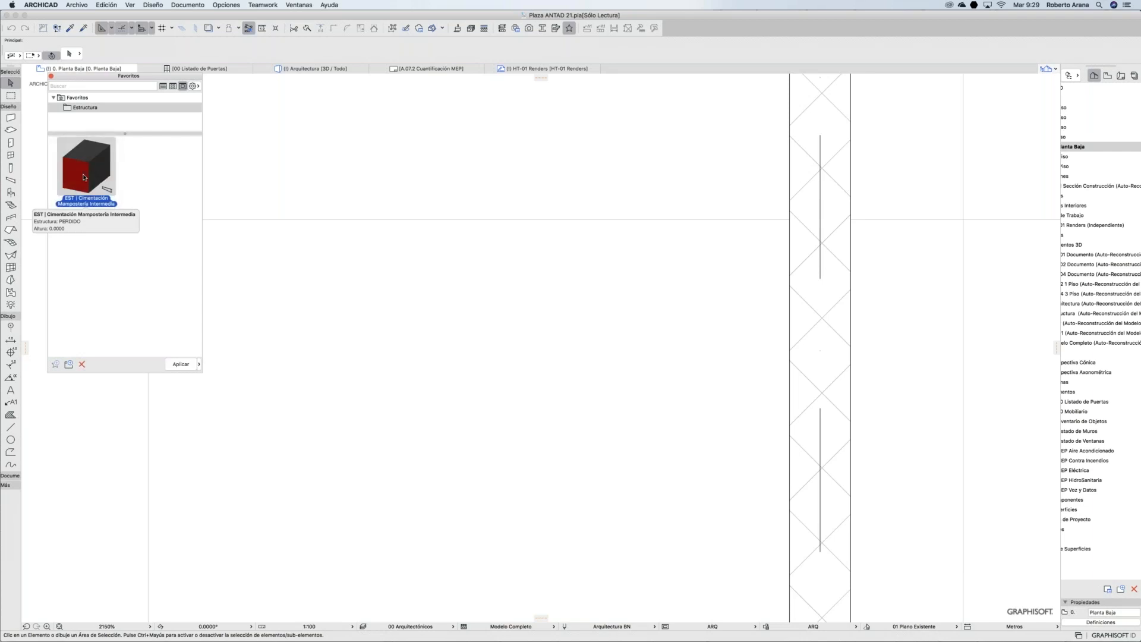
double_click(83, 170)
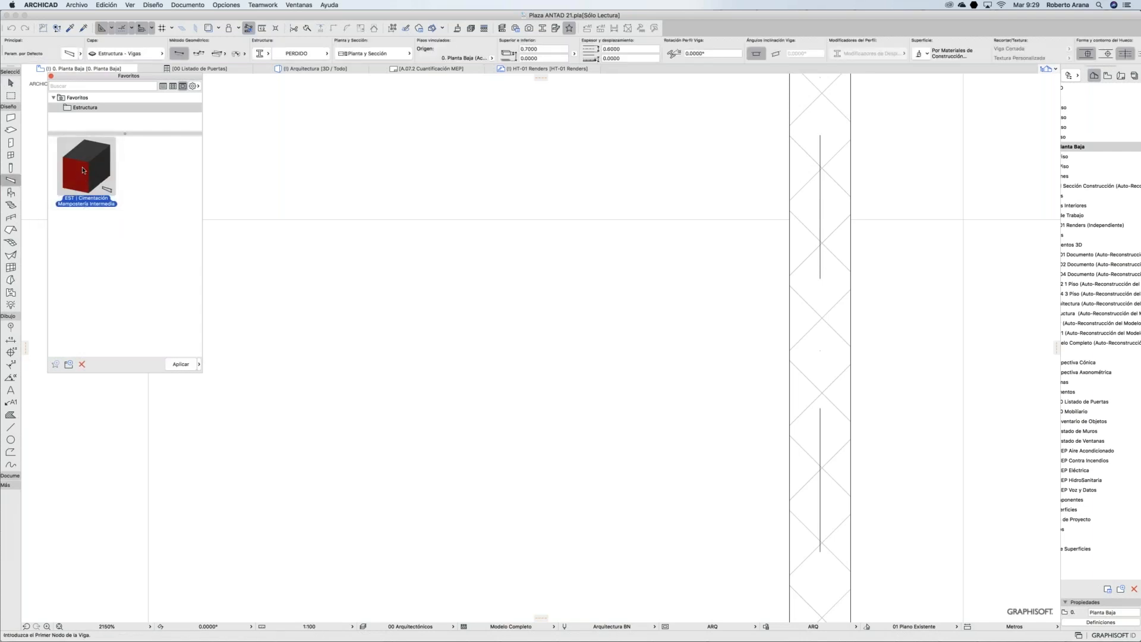
Step: Check the beam default settings and profile list, then cancel without changes
left_click(69, 54)
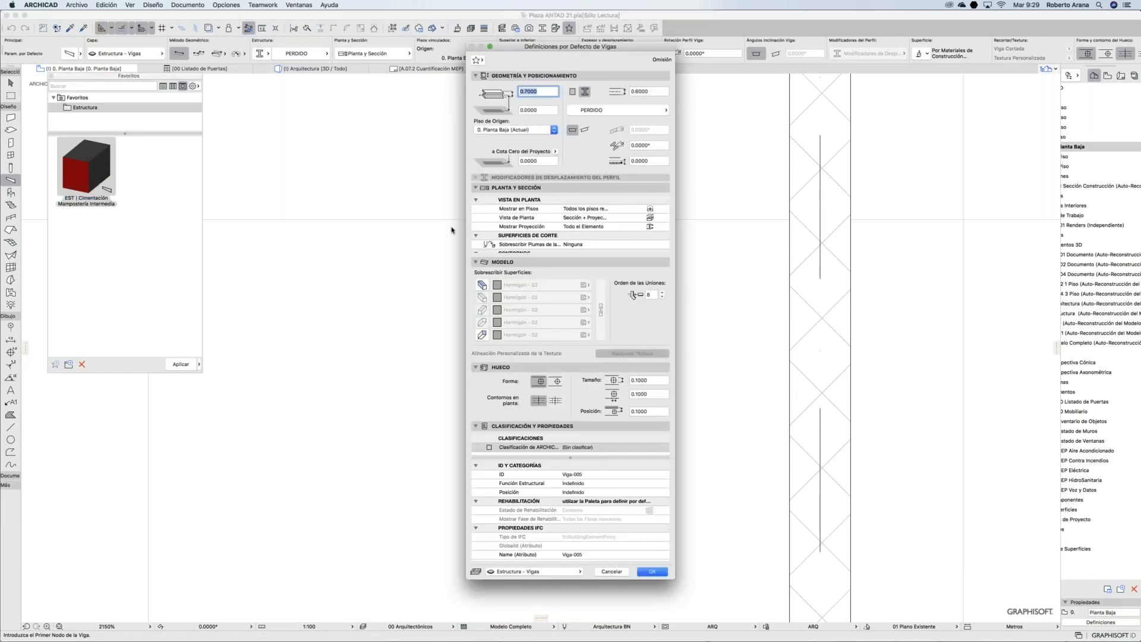
left_click(605, 111)
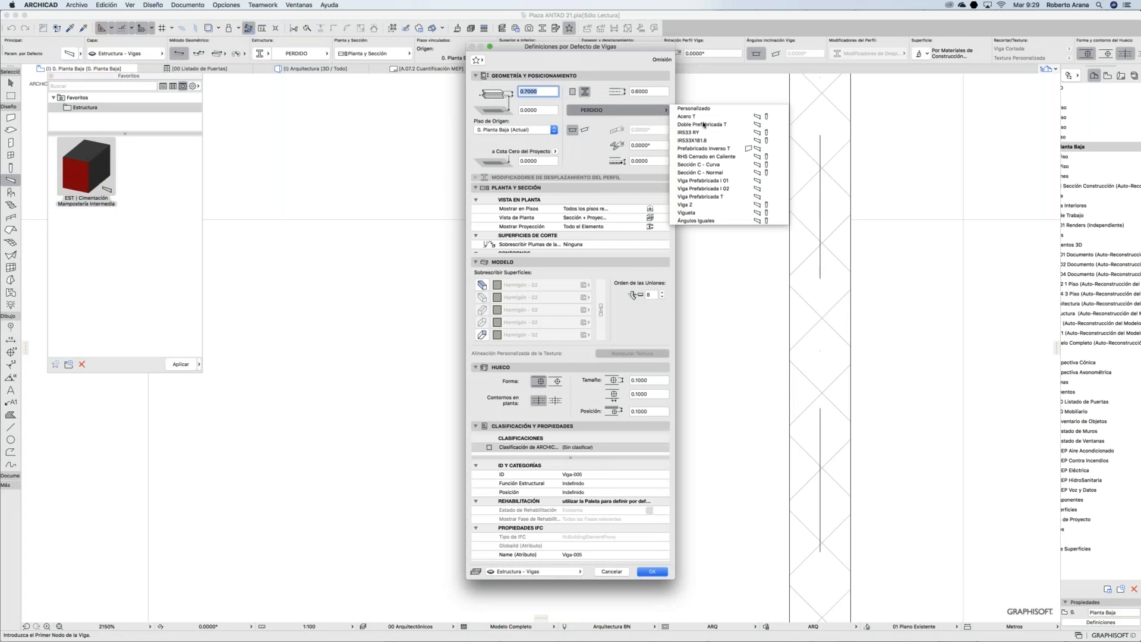
left_click(631, 98)
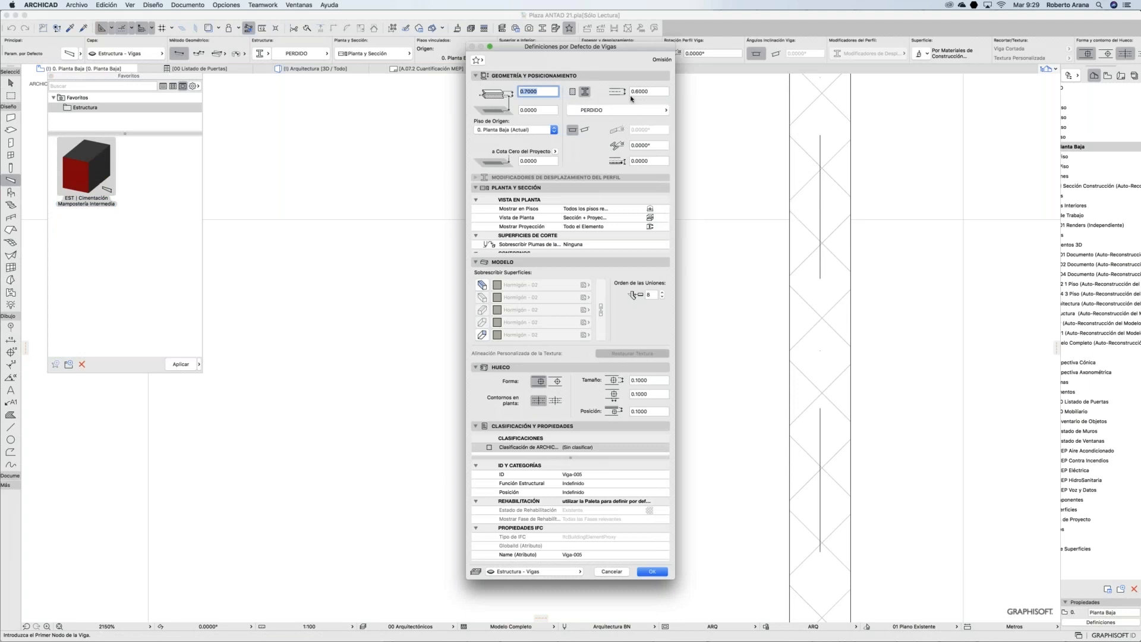
left_click(612, 572)
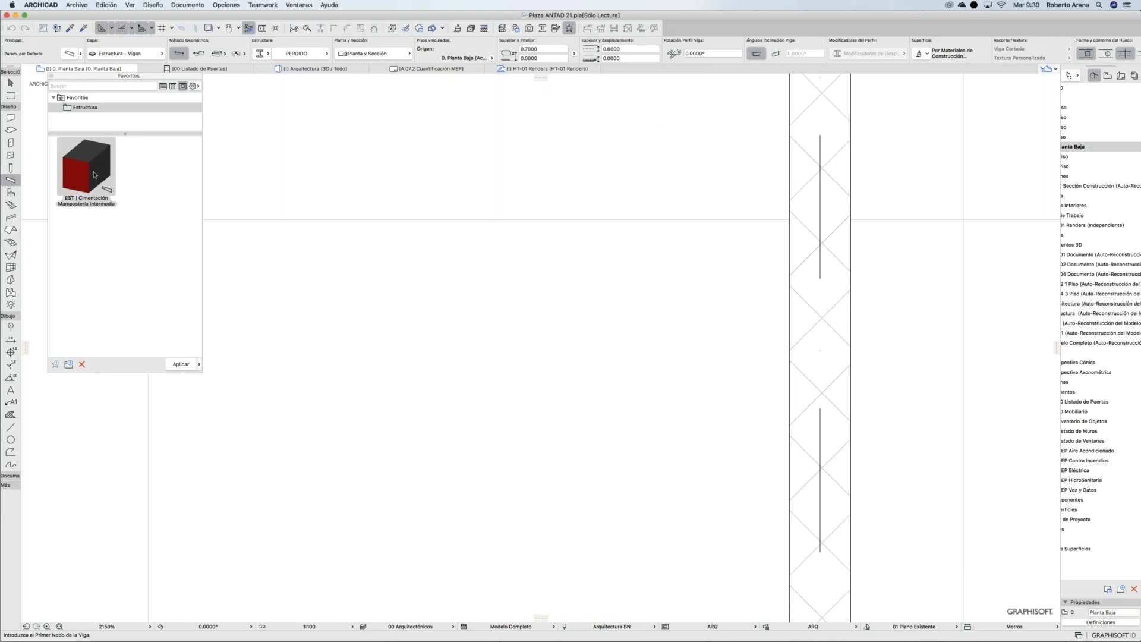
mouse_move(670, 634)
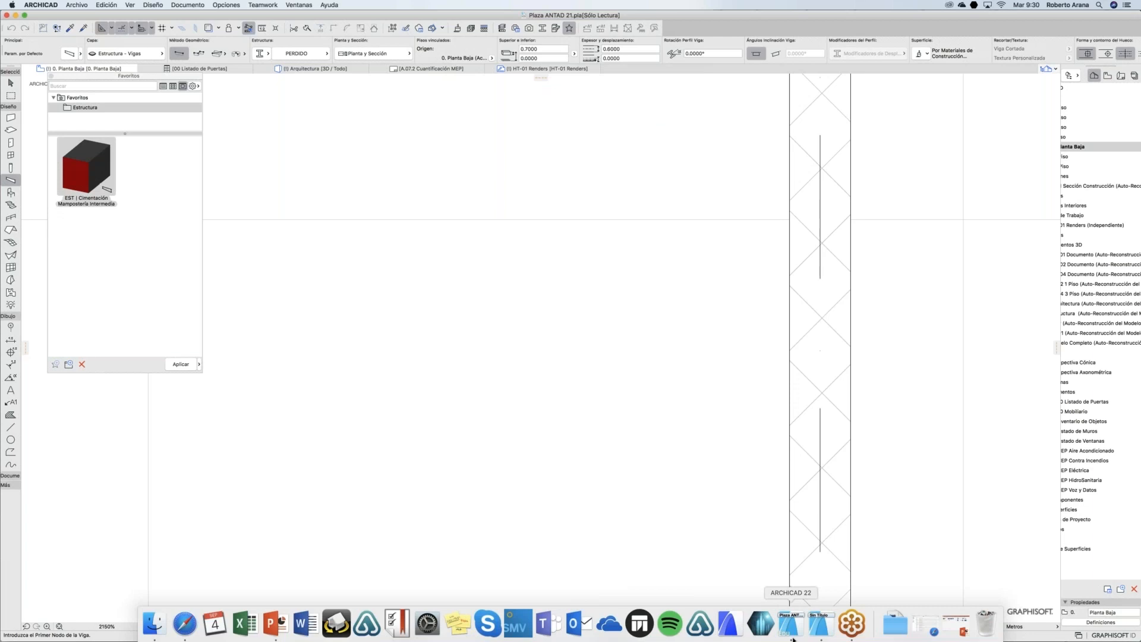
Step: Switch to the untitled project, hide Favoritos, and open Administrador de Atributos via Atributos del Elemento
left_click(819, 624)
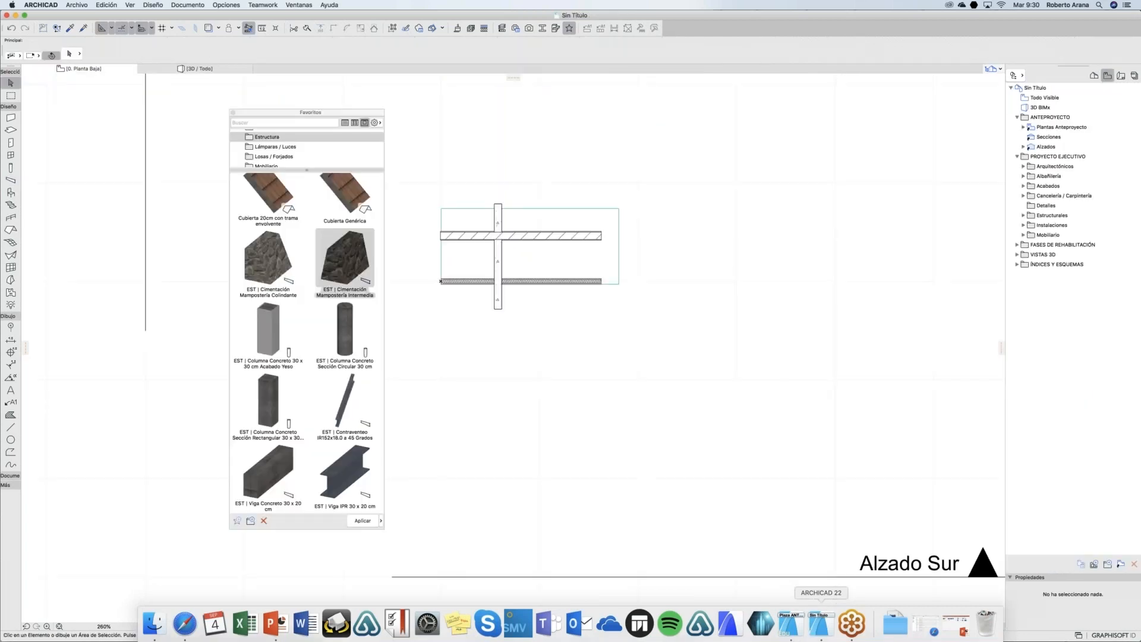
left_click(233, 112)
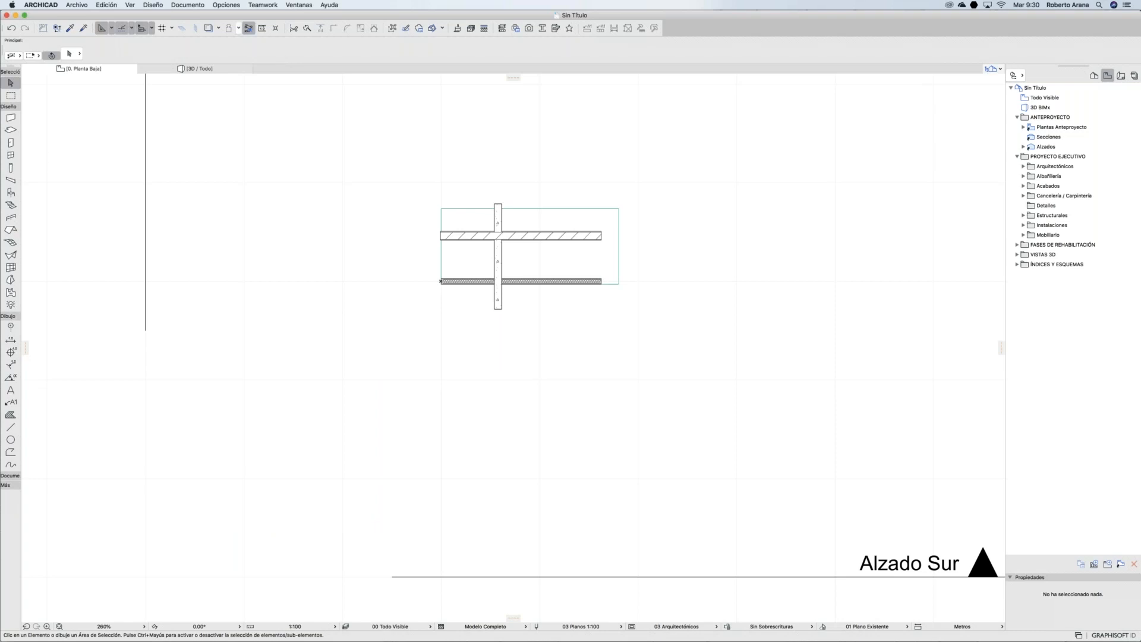
left_click(232, 8)
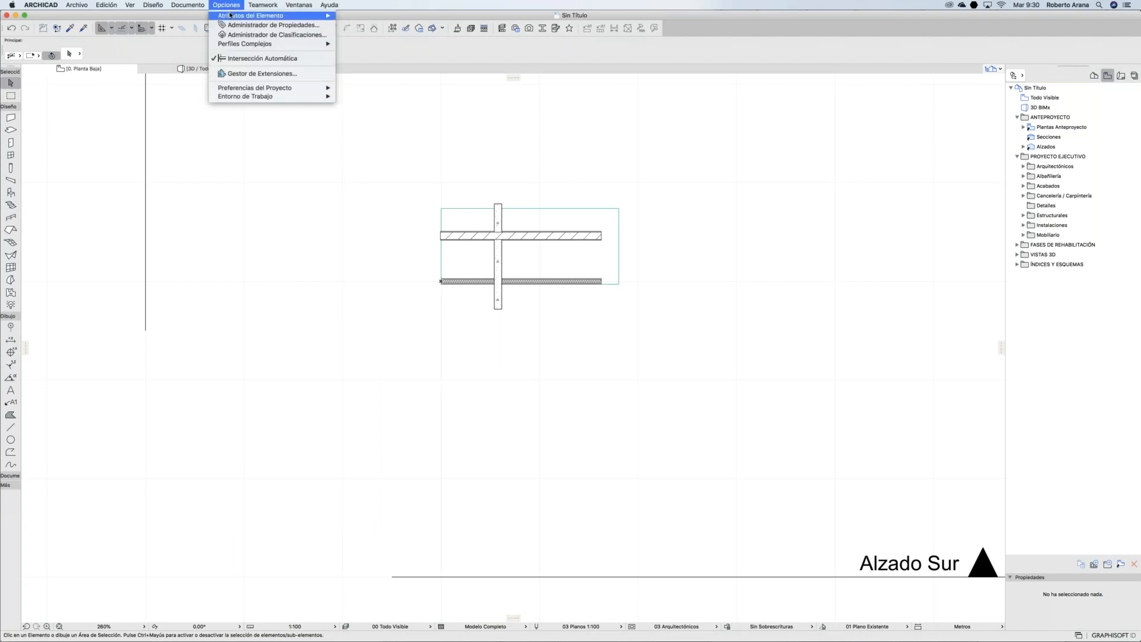
mouse_move(230, 15)
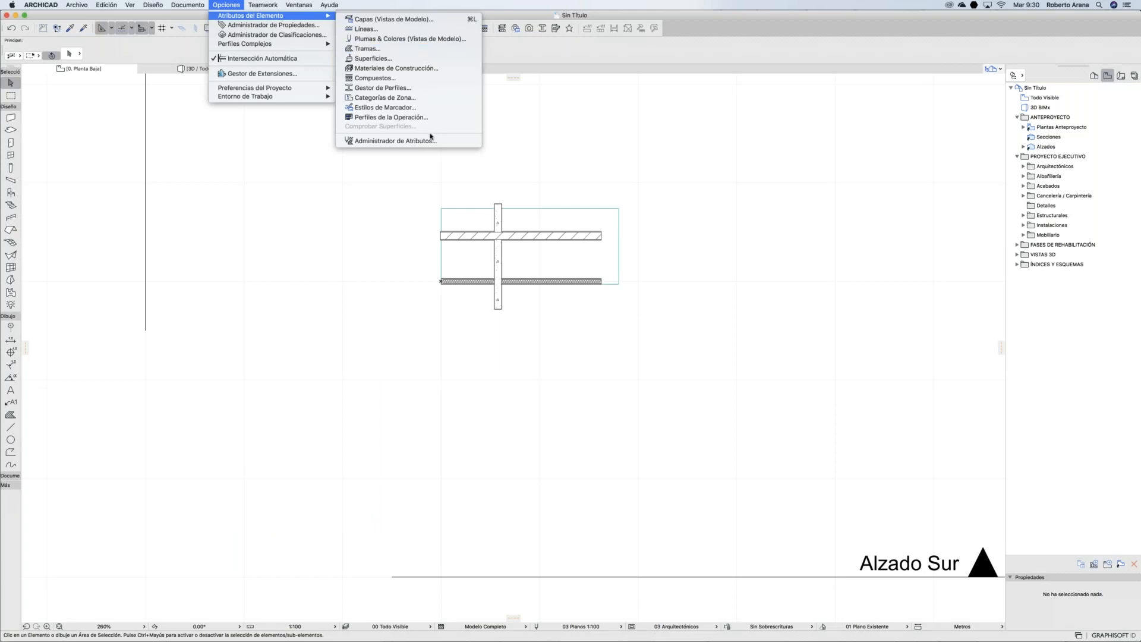
left_click(394, 141)
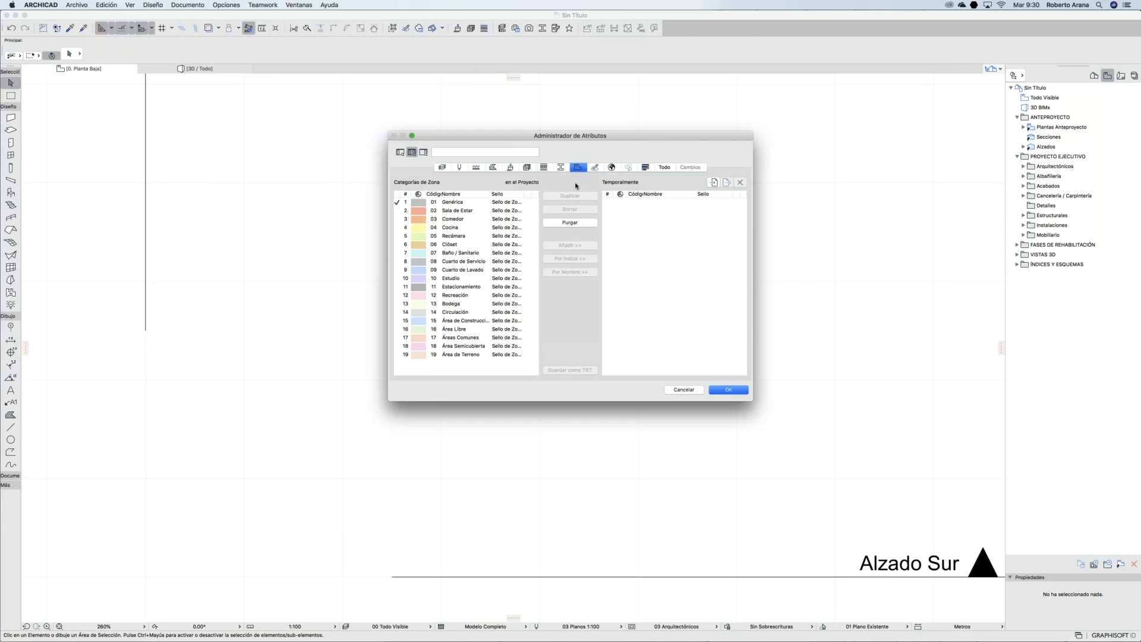
Step: In Building Materials, enlarge the list, select all 93 materials and copy them Por Índice to Temporalmente
left_click(526, 167)
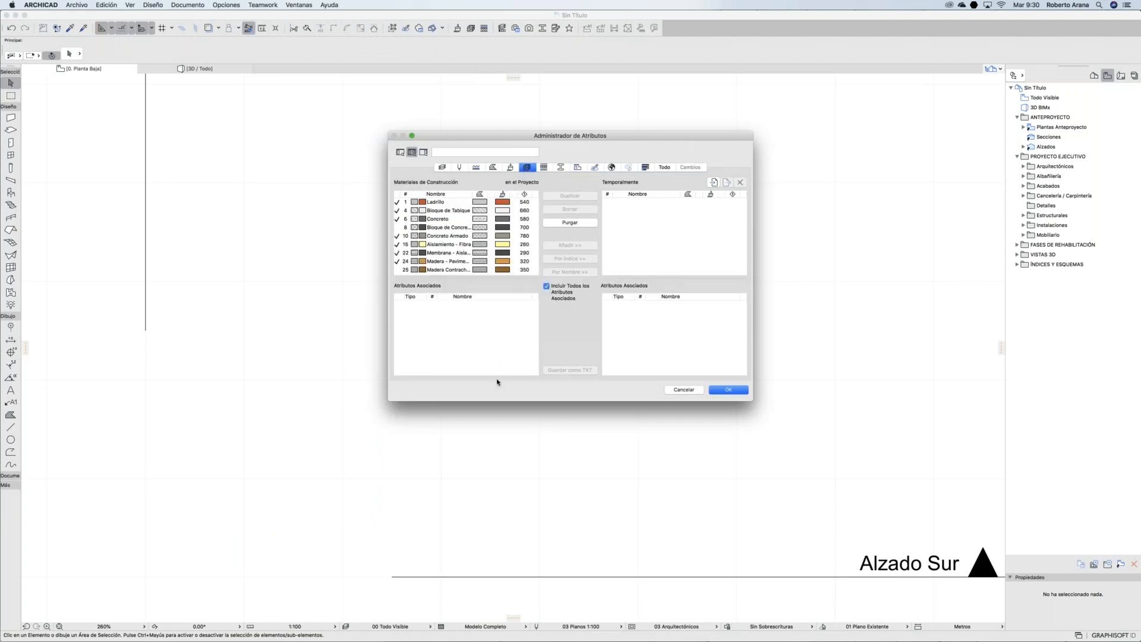
left_click_drag(498, 401, 482, 548)
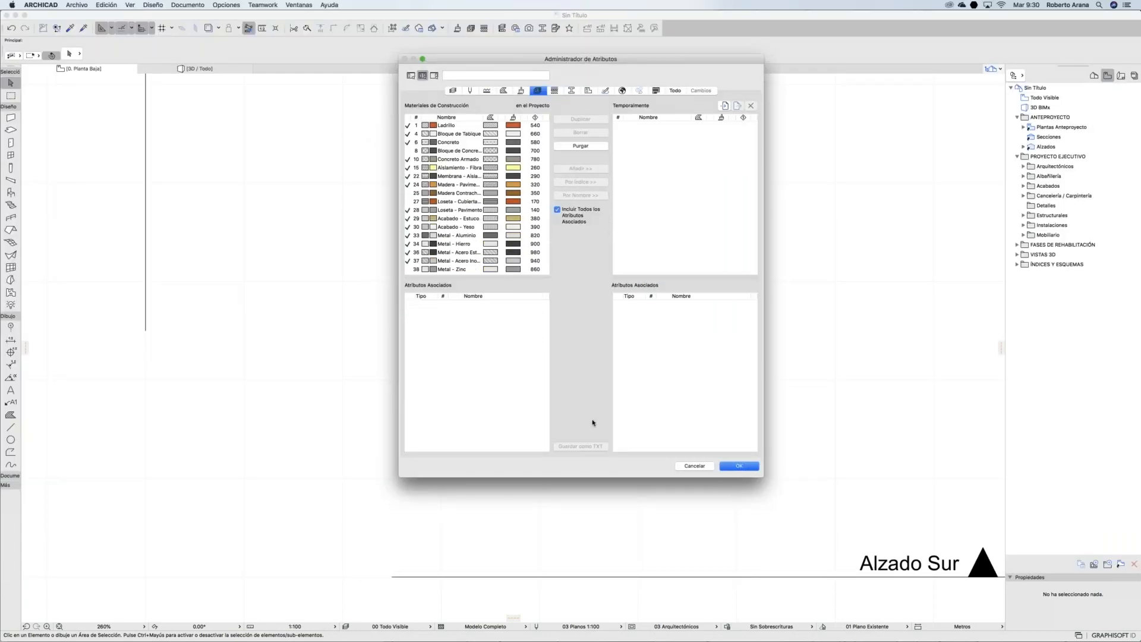
left_click_drag(581, 476, 579, 584)
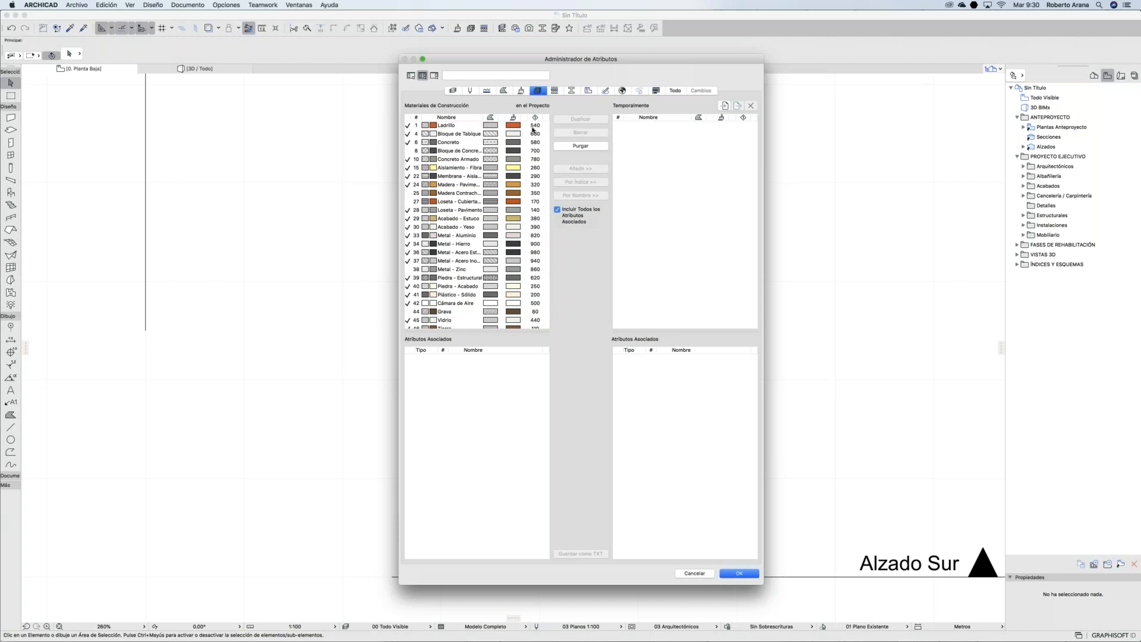
left_click_drag(513, 129, 471, 339)
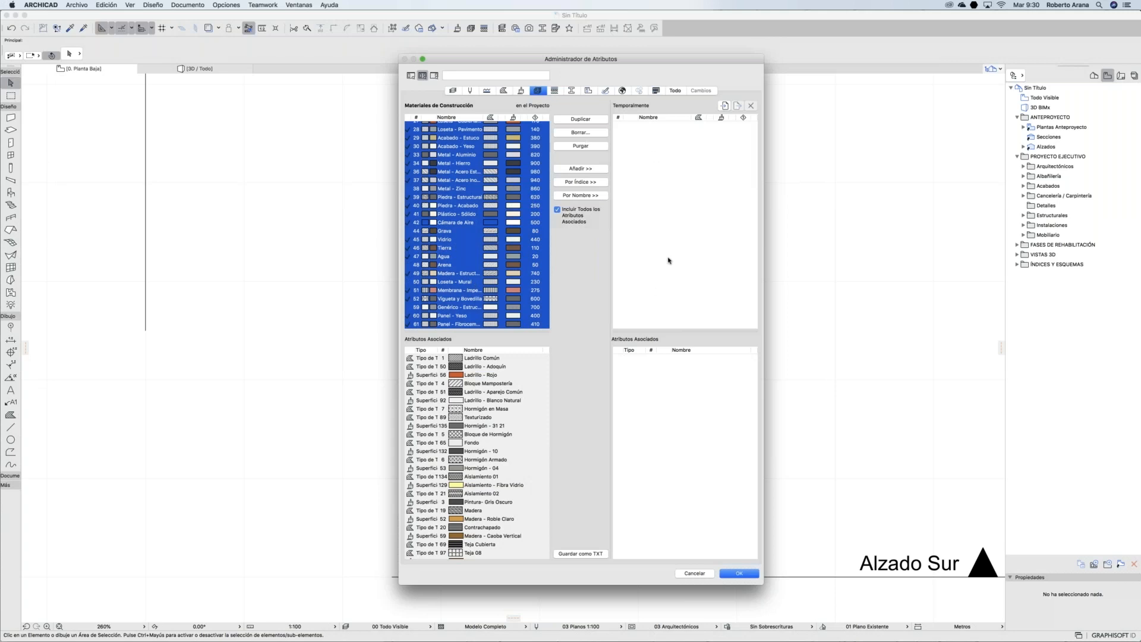
scroll(416, 238, "up", 3)
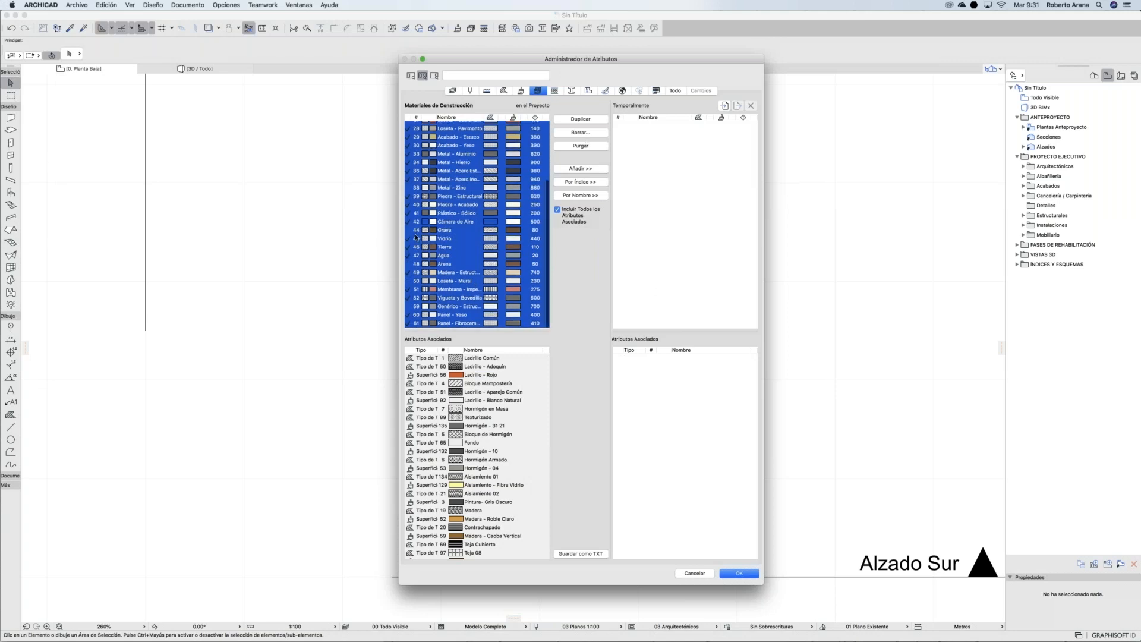
scroll(416, 237, "up", 3)
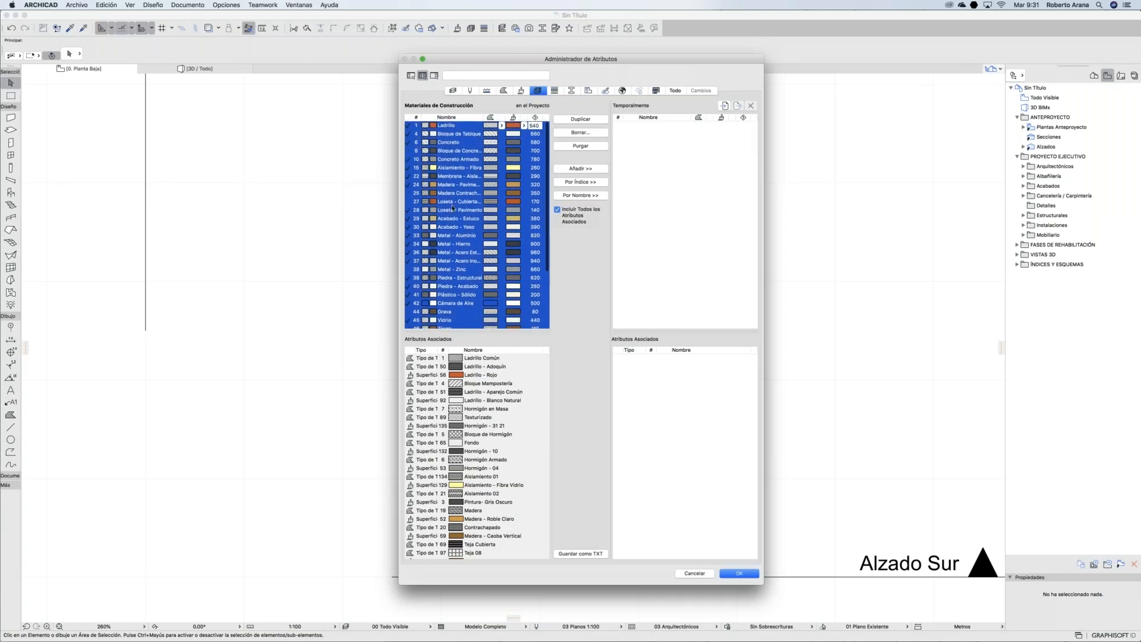
left_click(581, 181)
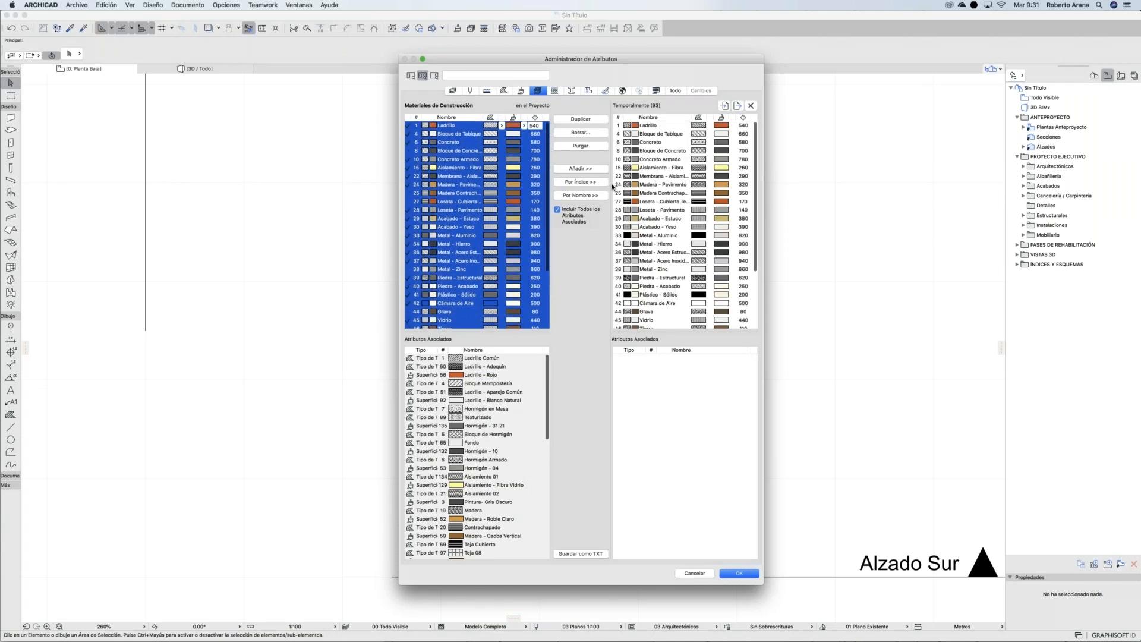
scroll(621, 154, "down", 4)
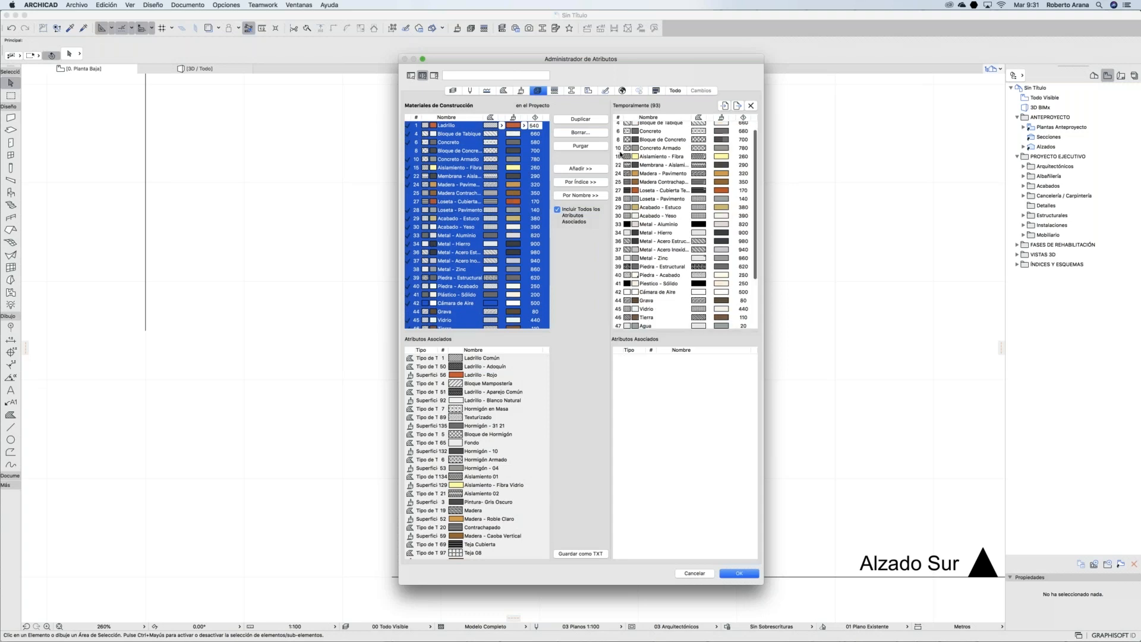
scroll(620, 154, "down", 3)
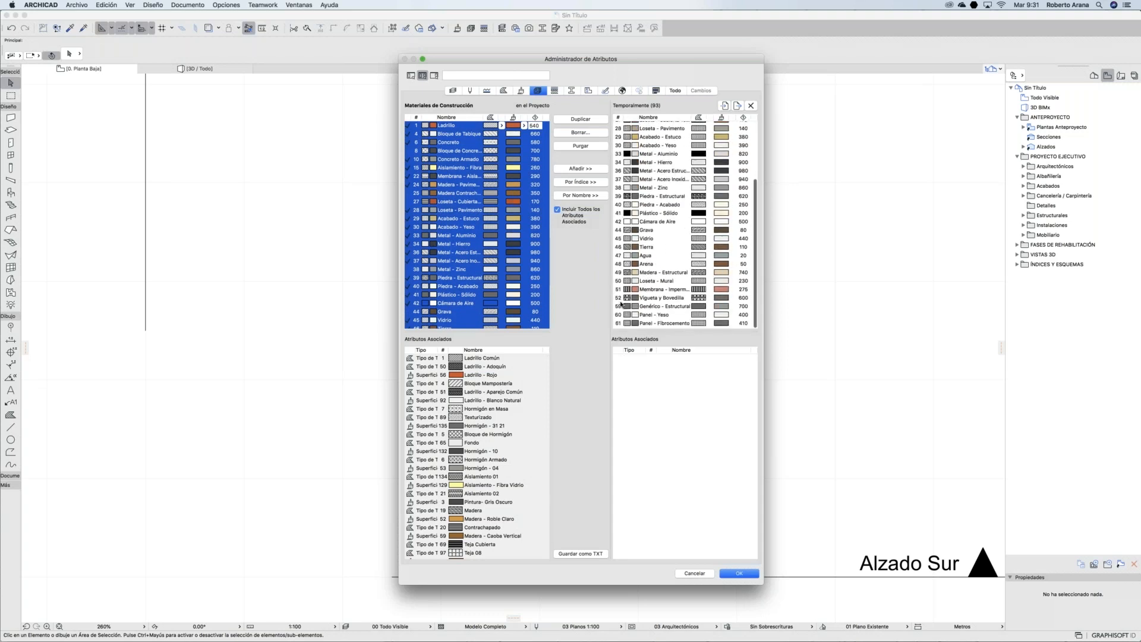
scroll(623, 243, "up", 7)
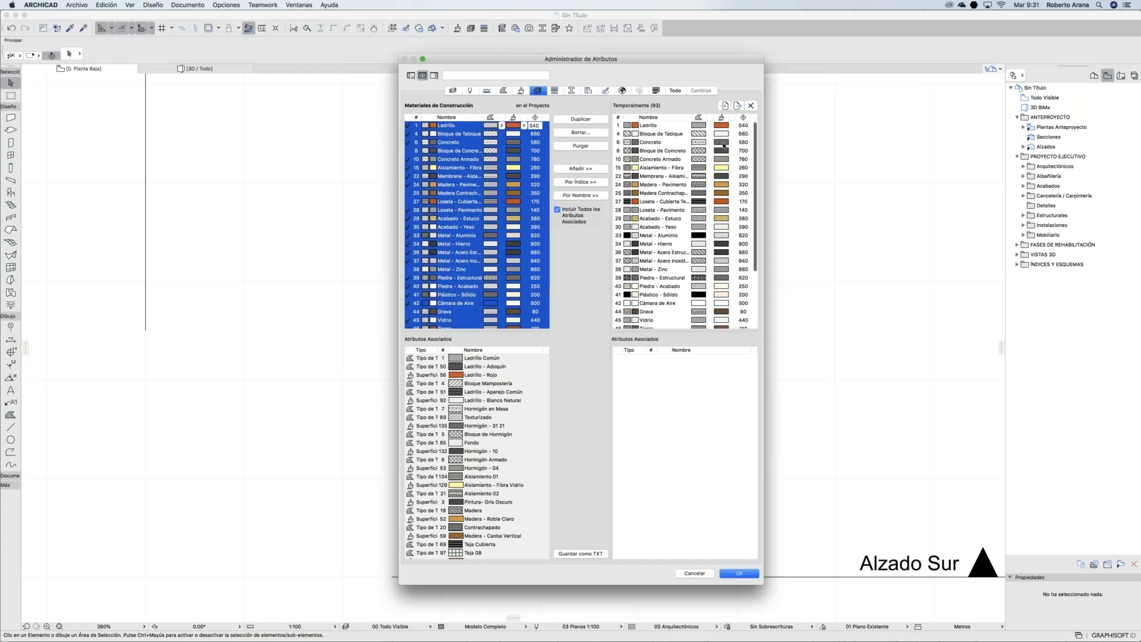
Step: Export the temporary materials as materiales.xml and close the Administrador de Atributos
left_click(739, 106)
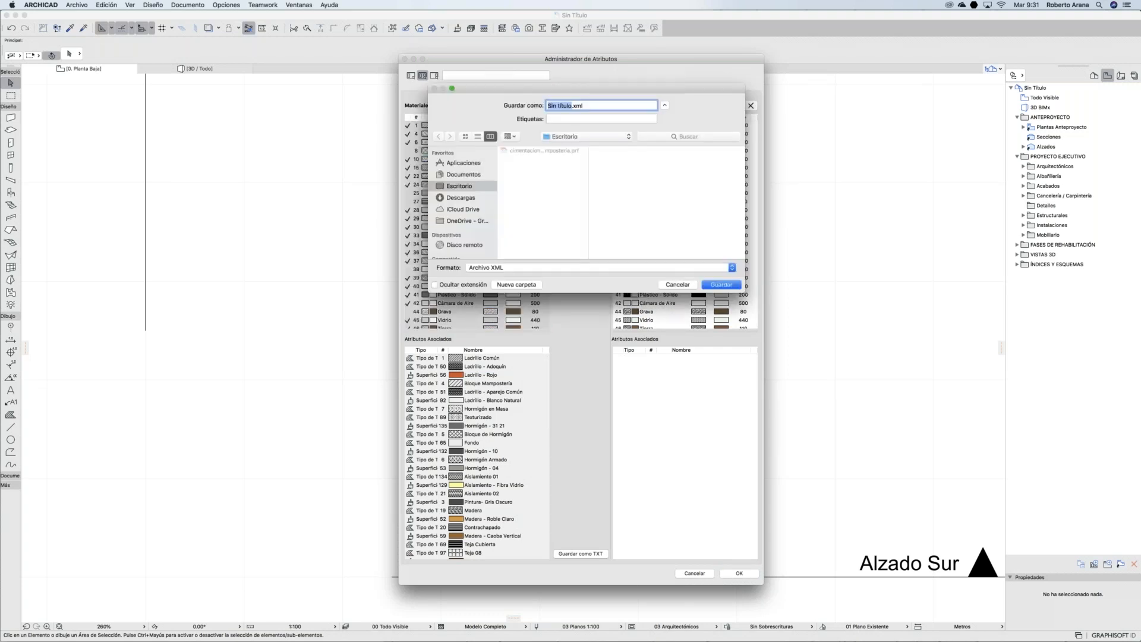
type("materiales")
left_click(718, 284)
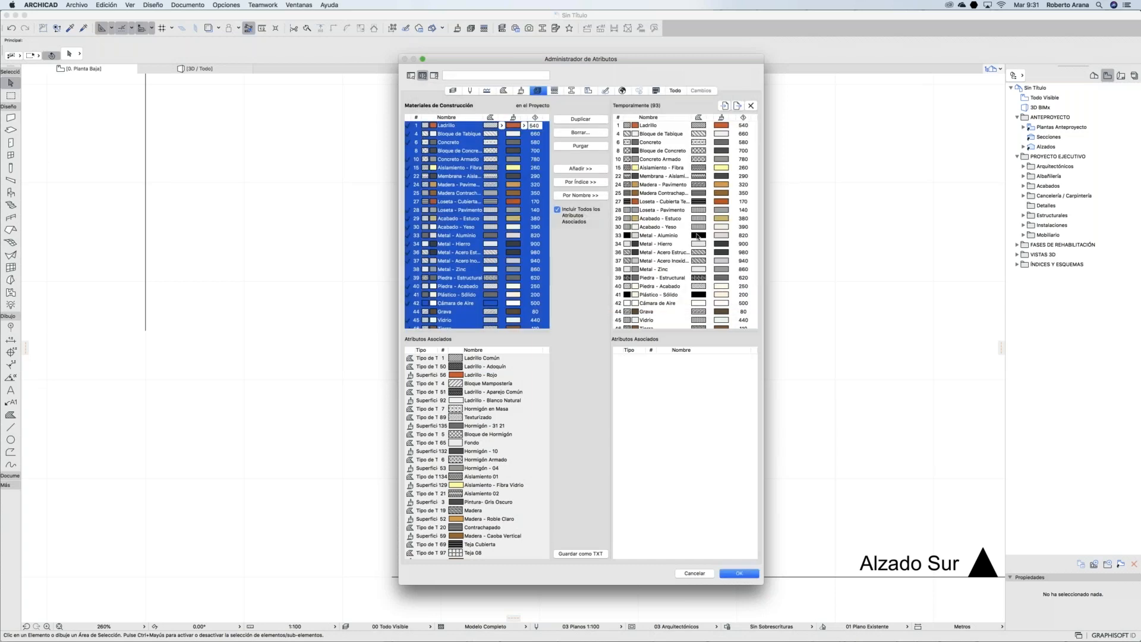
left_click(746, 573)
Step: Bring Plaza ANTAD 21 to the front, close its Favoritos palette, and open the element attributes menu
mouse_move(787, 640)
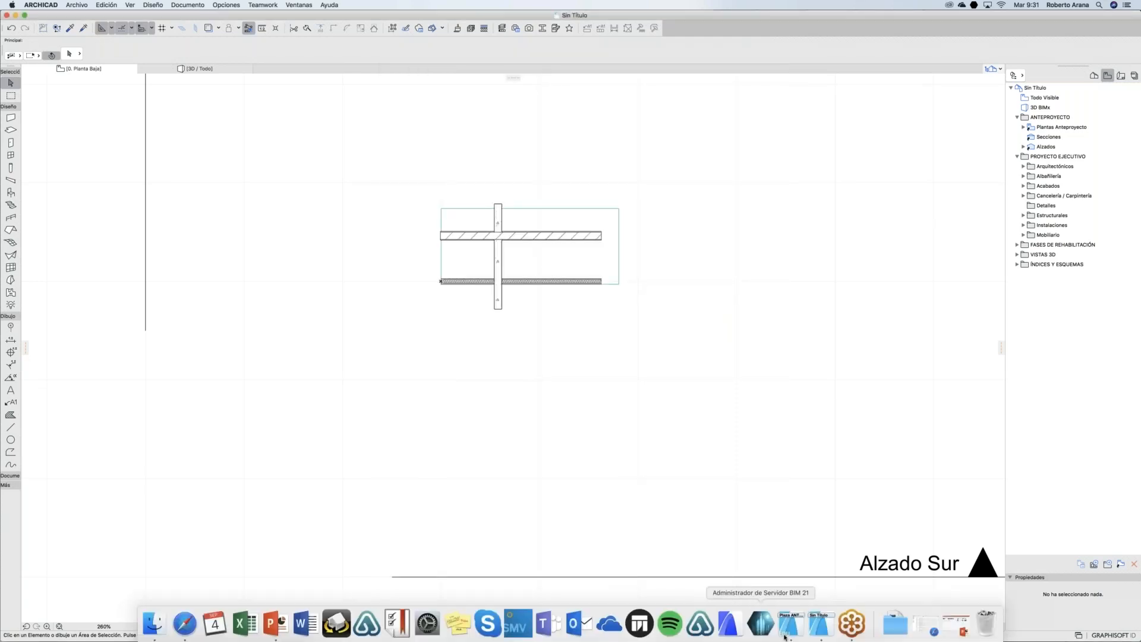
left_click(785, 634)
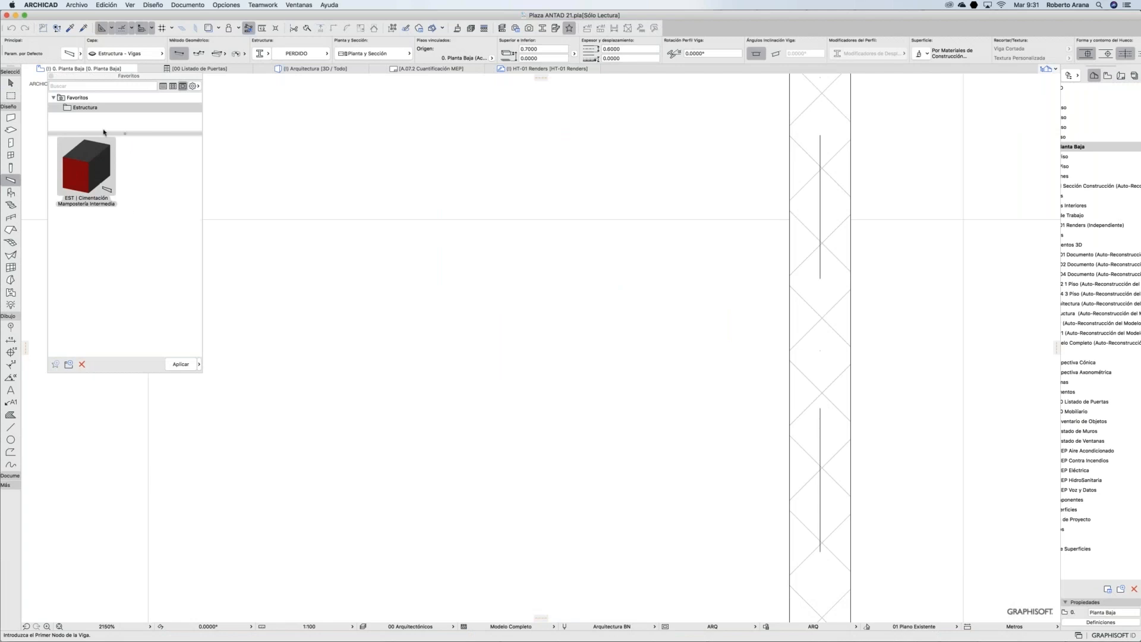
left_click(50, 77)
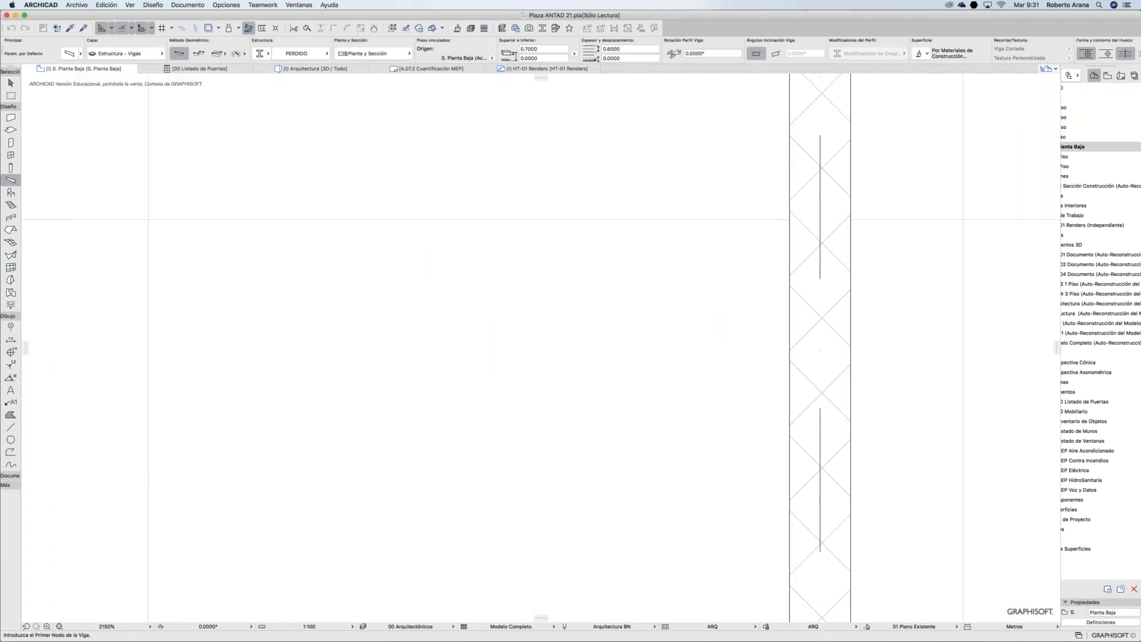
left_click(219, 6)
mouse_move(297, 15)
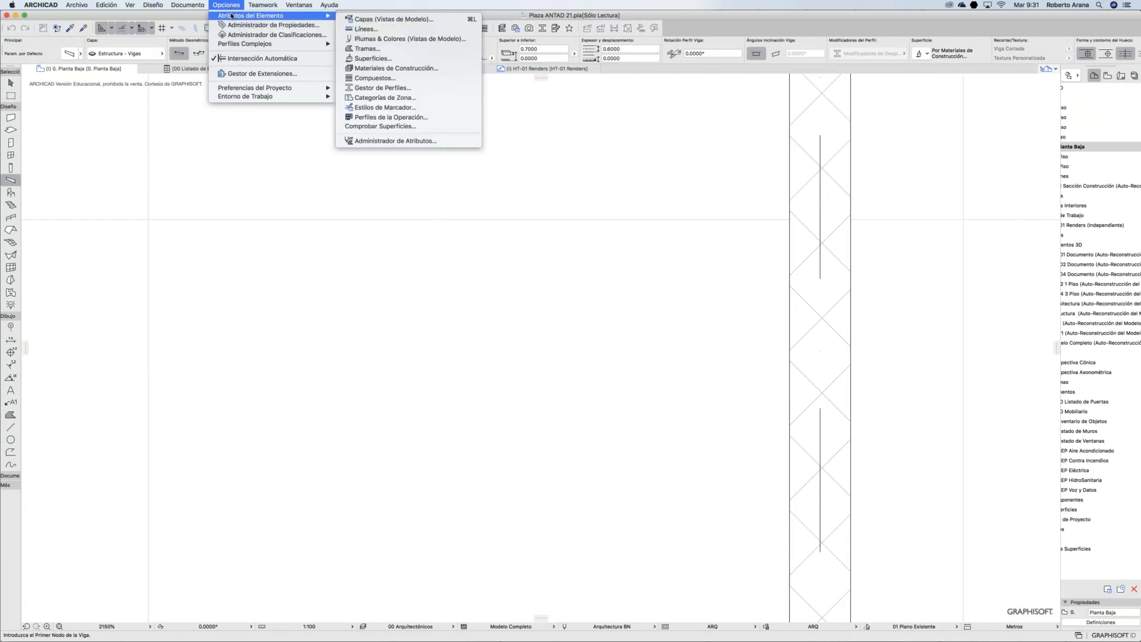
Step: Review Plaza ANTAD 21's building materials in the Attribute Manager and browse for materiales.xml
left_click(412, 141)
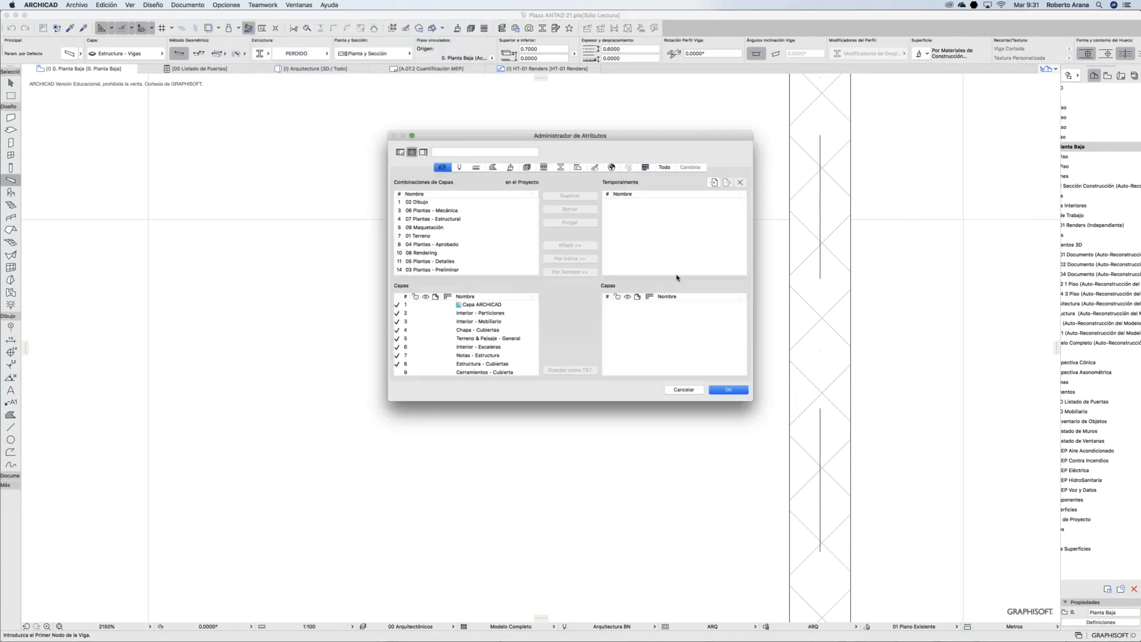
left_click(526, 168)
scroll(468, 234, "down", 20)
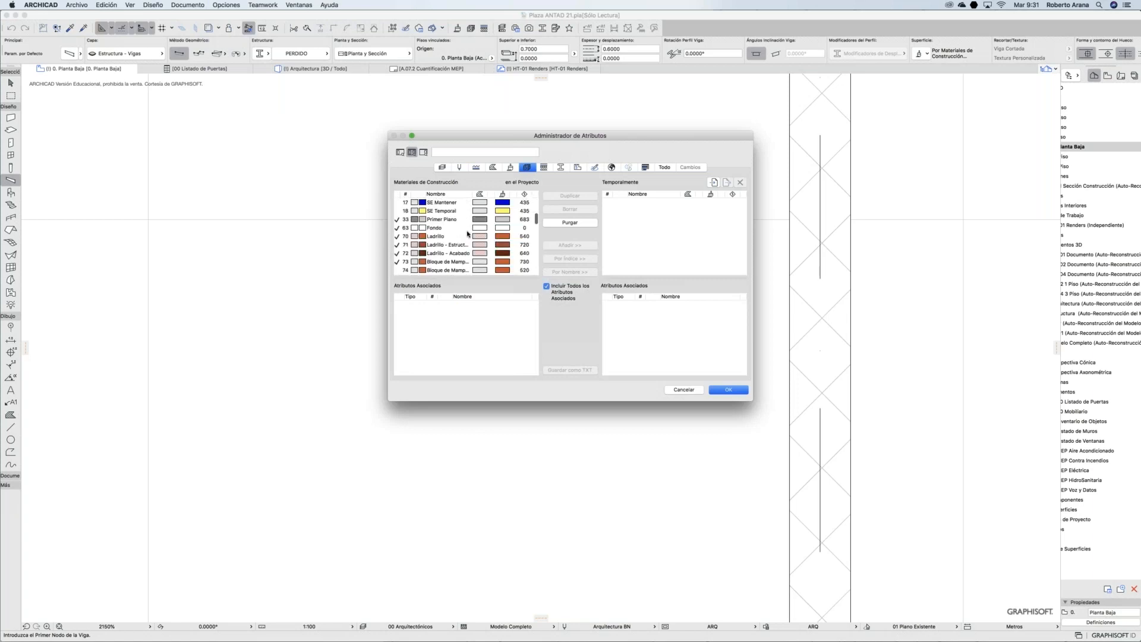
scroll(468, 234, "up", 5)
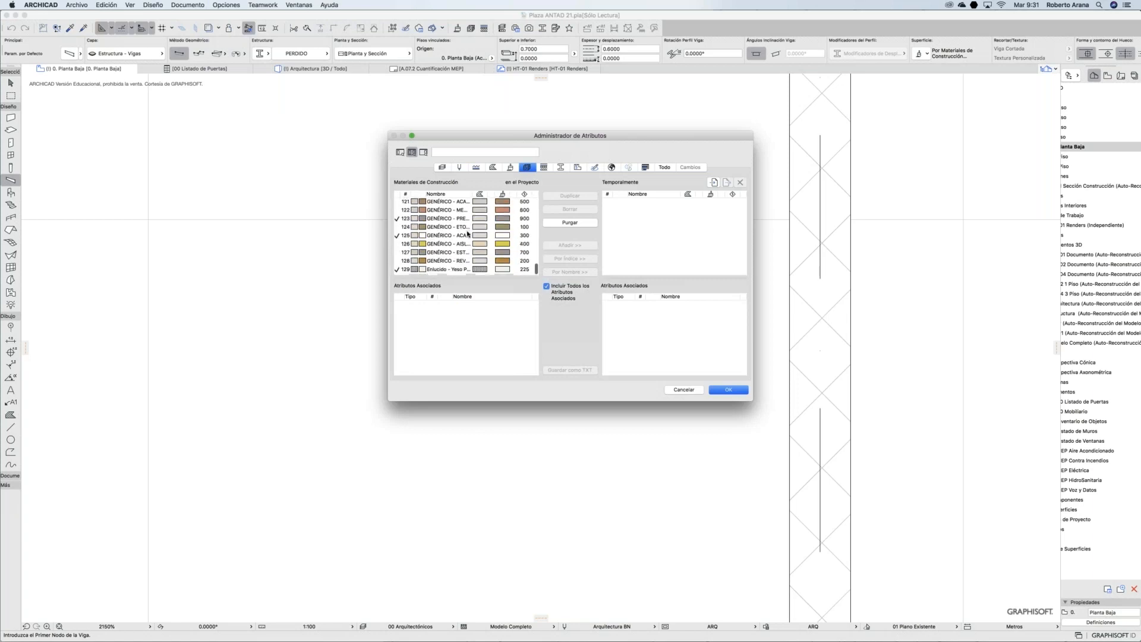
scroll(467, 234, "up", 20)
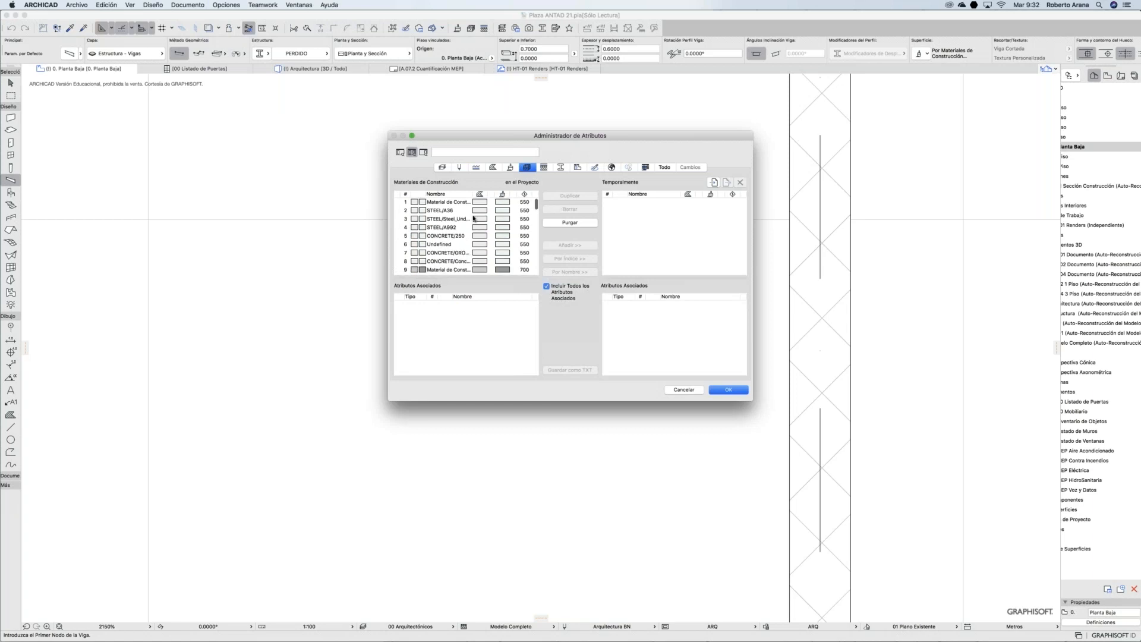
left_click(713, 183)
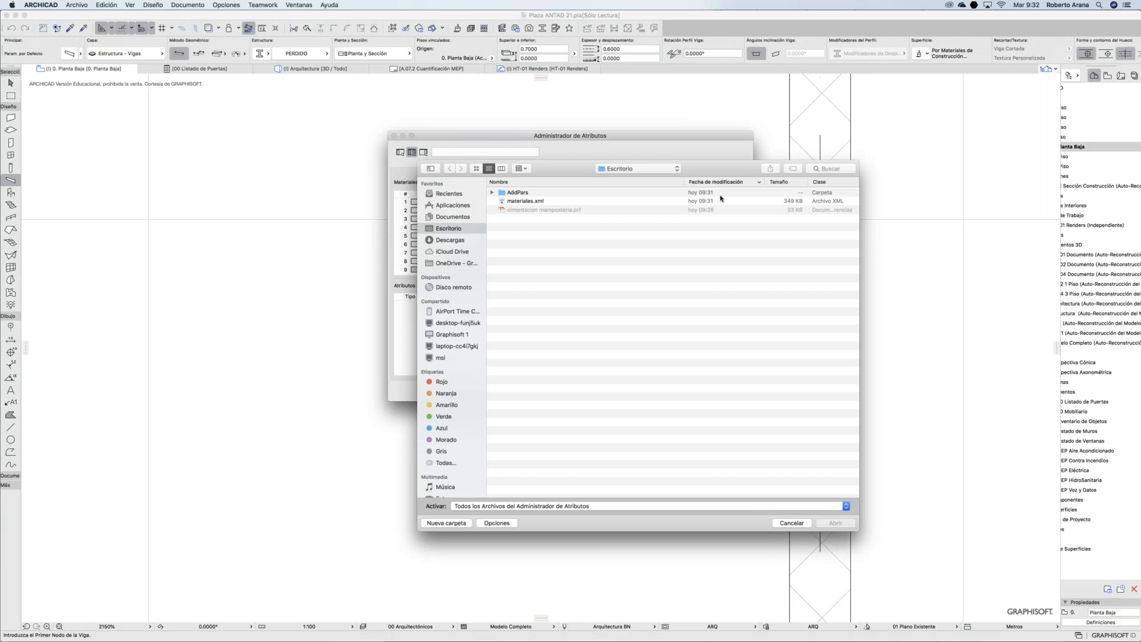
Step: Load materiales.xml into the temporary list and select all the loaded materials
left_click(521, 202)
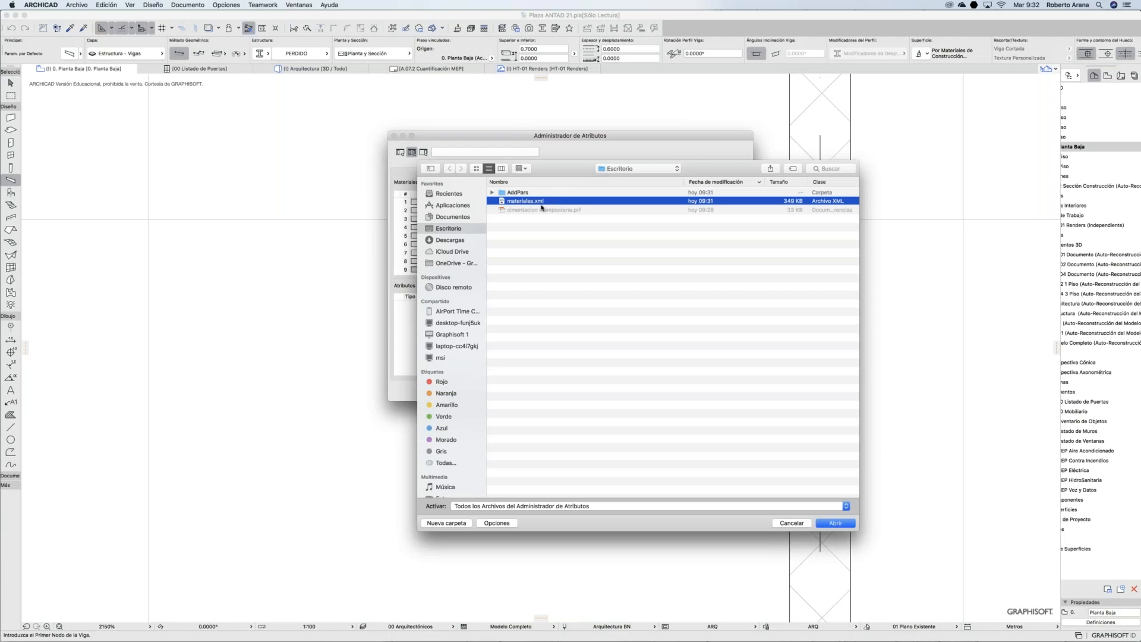
left_click(844, 526)
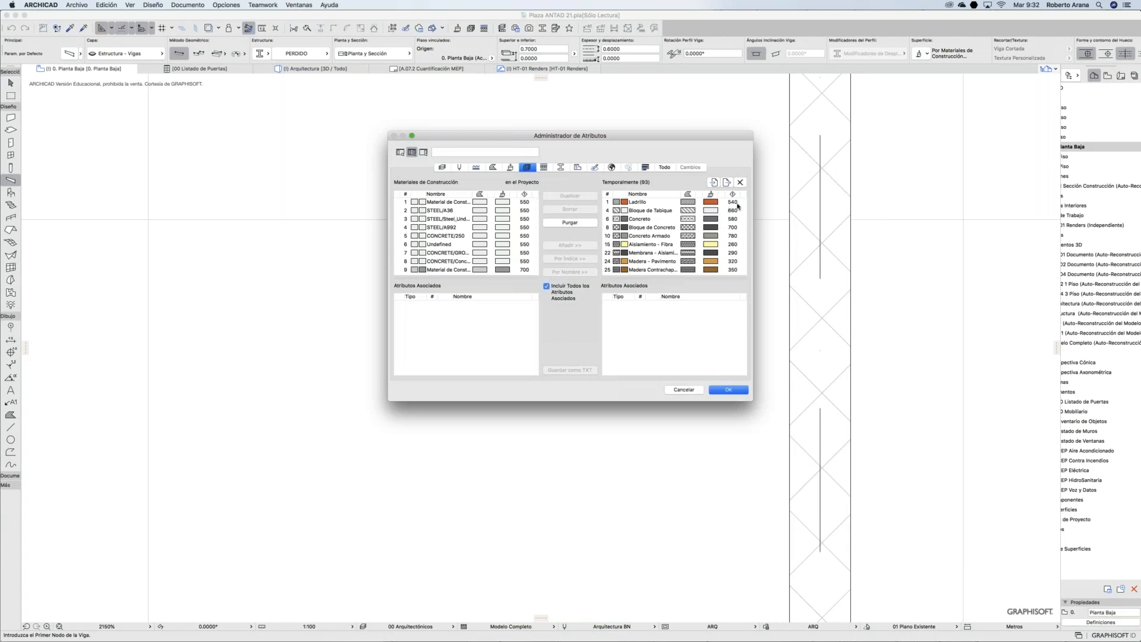
left_click_drag(710, 203, 682, 268)
left_click(721, 228)
left_click_drag(740, 202, 660, 285)
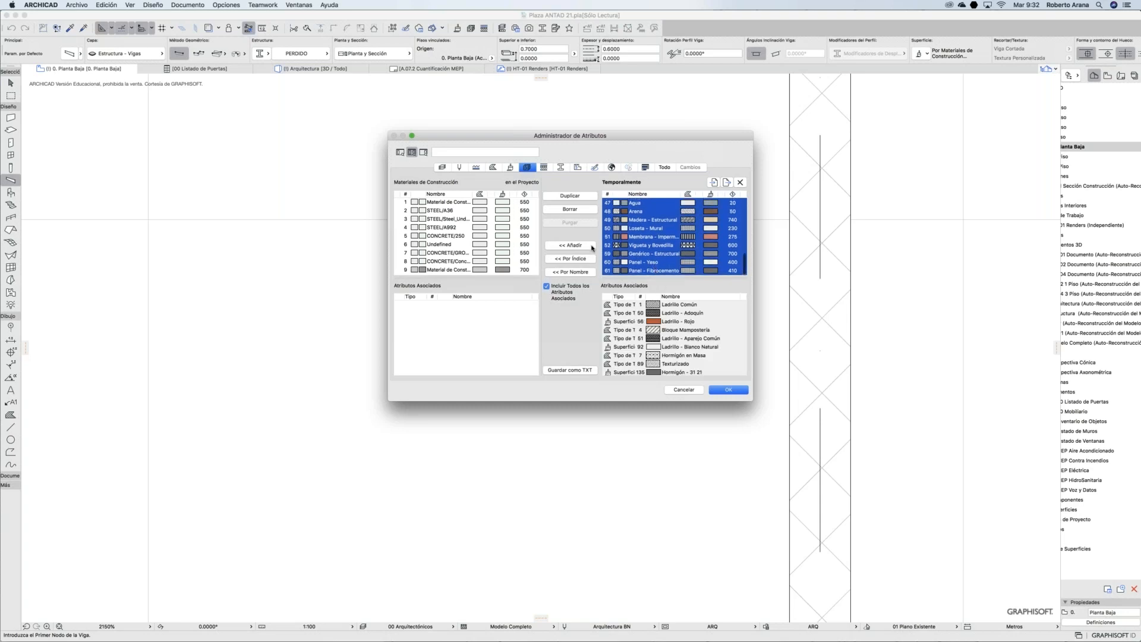
Step: Import the selected materials by index and apply the 93 changes
left_click(570, 272)
scroll(500, 248, "down", 20)
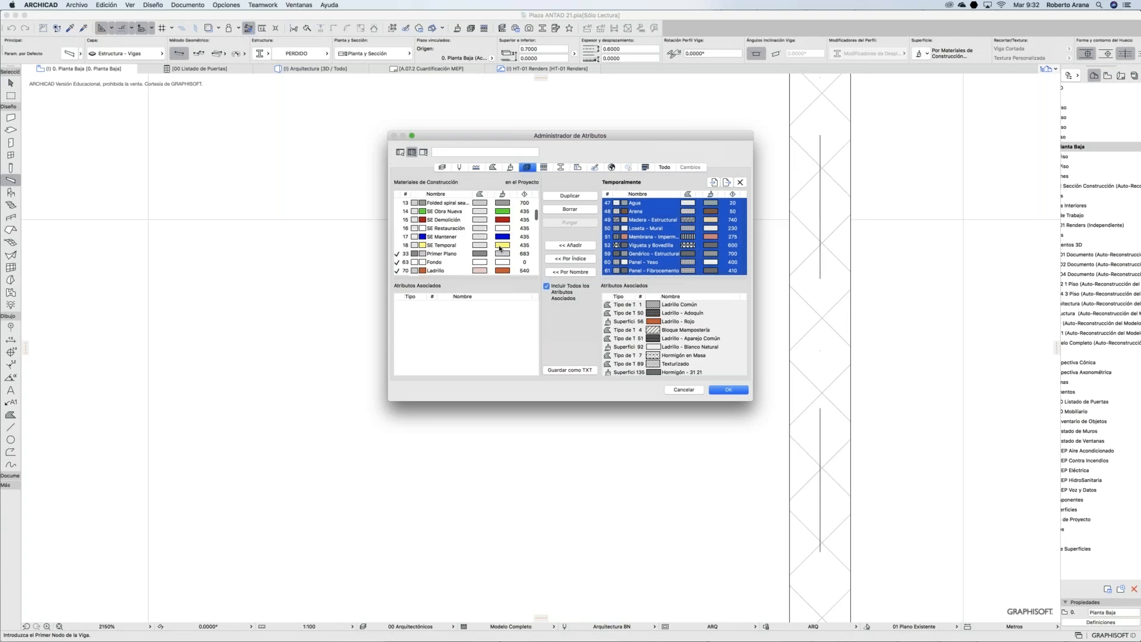
scroll(500, 248, "down", 1)
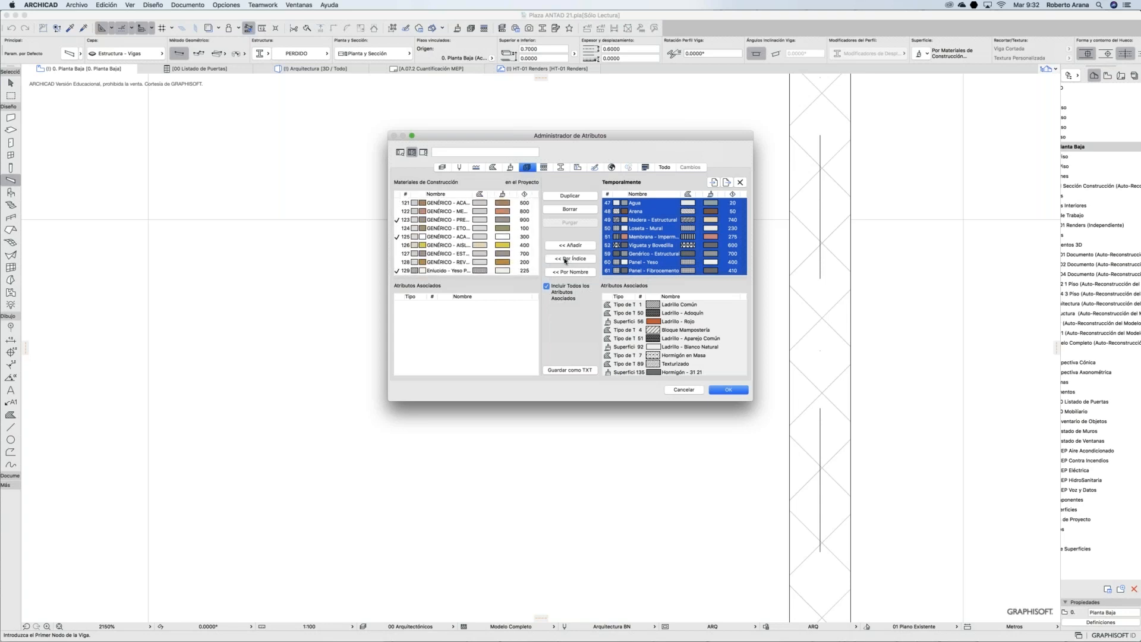
left_click(568, 259)
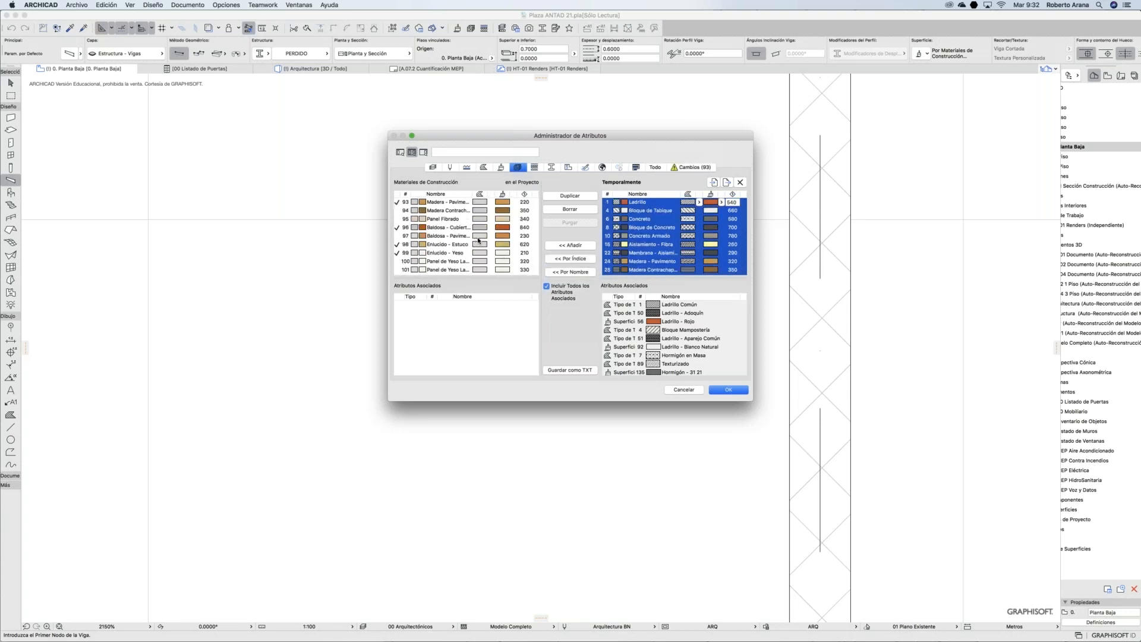
scroll(481, 240, "down", 10)
scroll(485, 241, "up", 20)
scroll(493, 244, "up", 15)
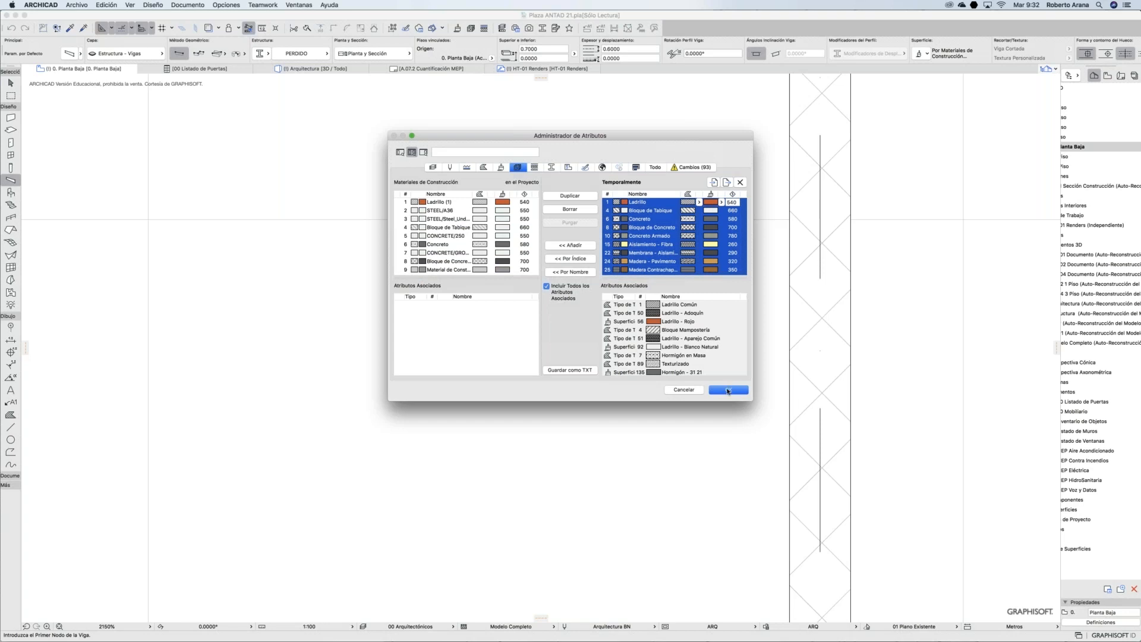
left_click(728, 390)
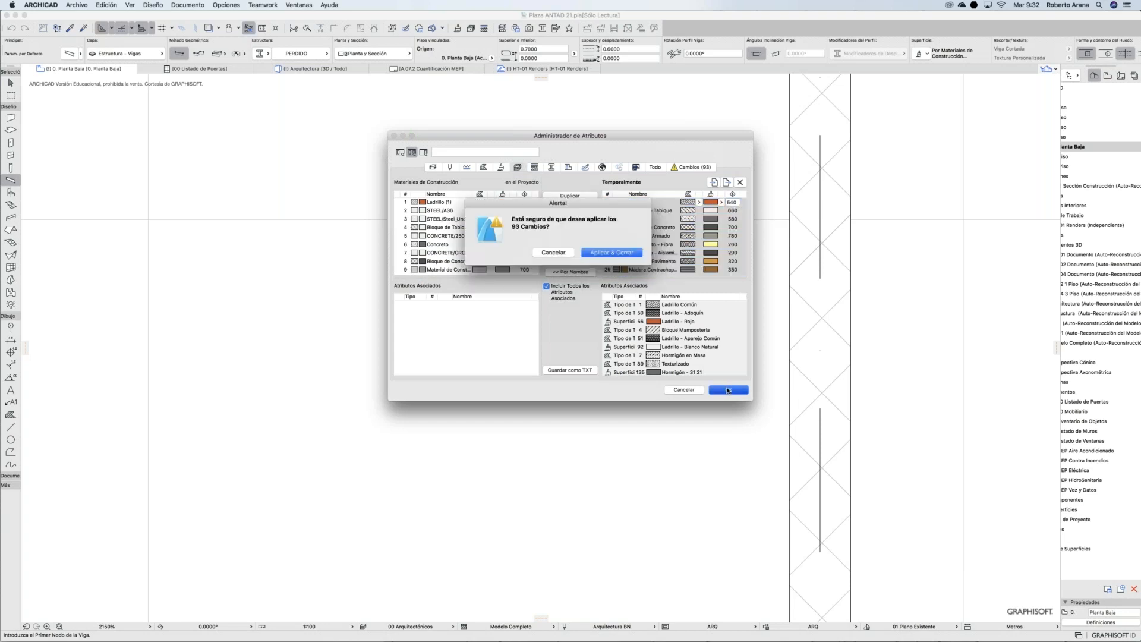
left_click(602, 253)
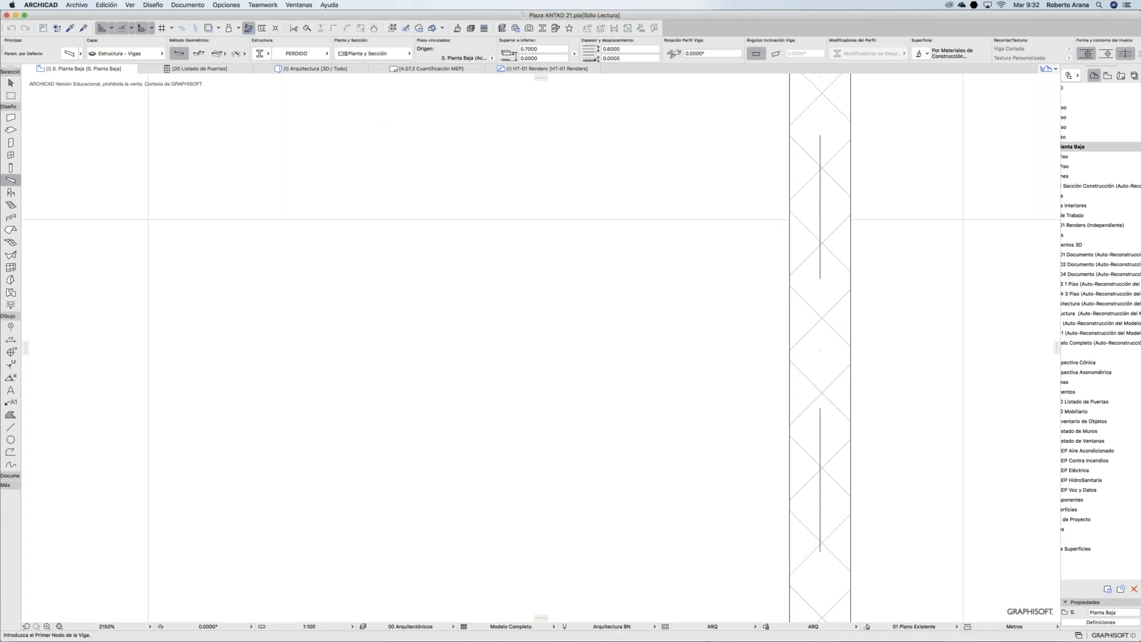
Step: Apply the EST | Cimentación Mampostería Intermedia beam favorite and try a rectangular profile
left_click(18, 181)
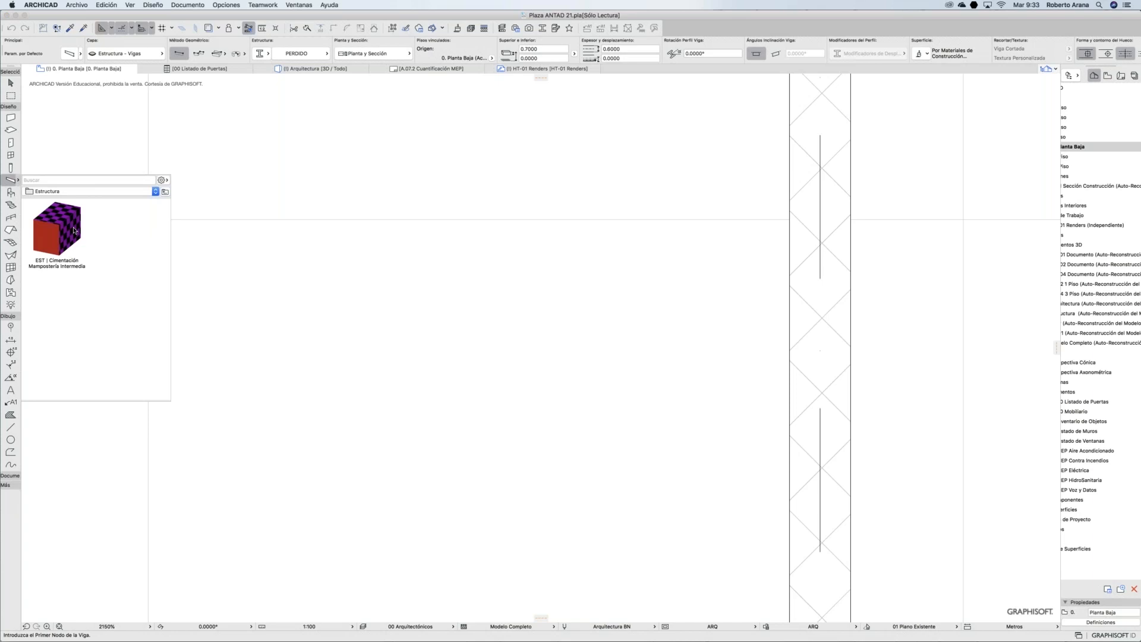
double_click(54, 223)
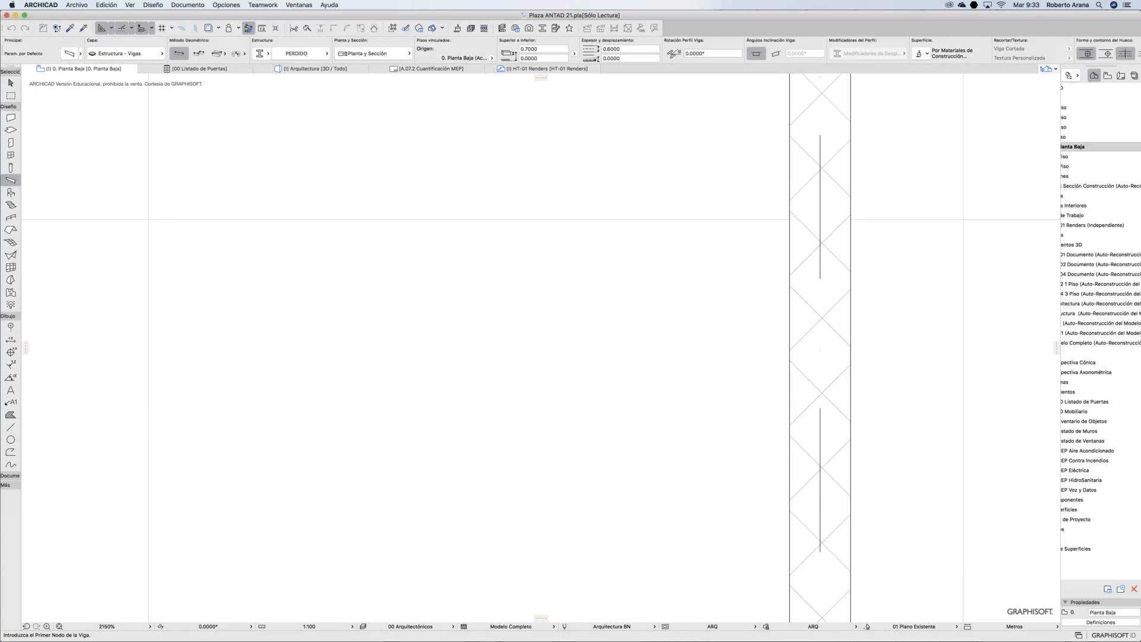
left_click(70, 54)
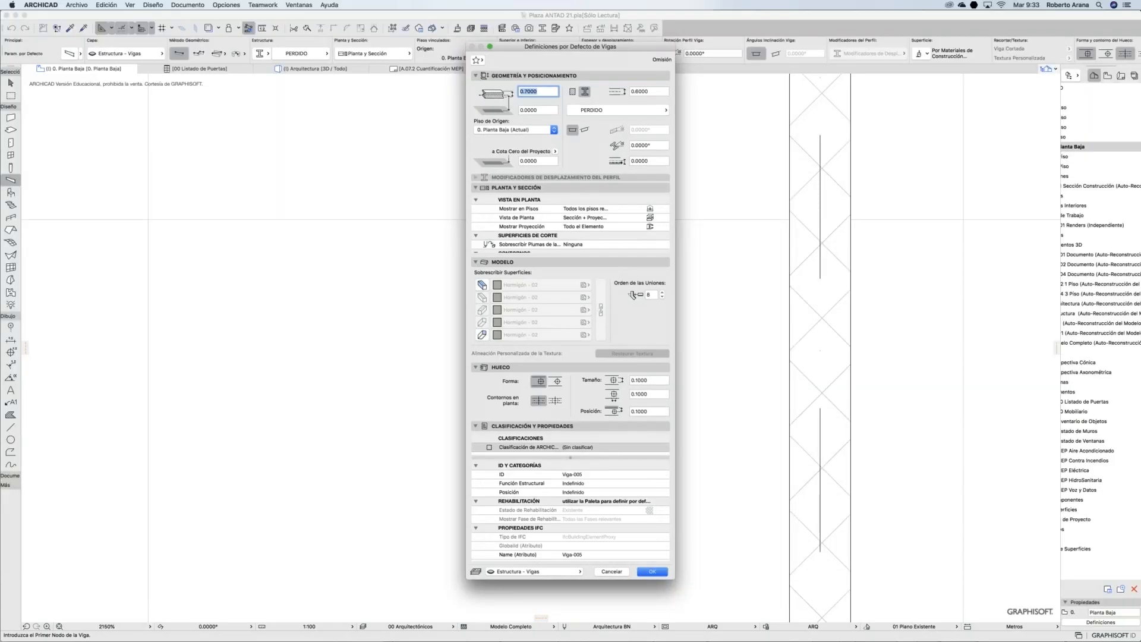
left_click(619, 111)
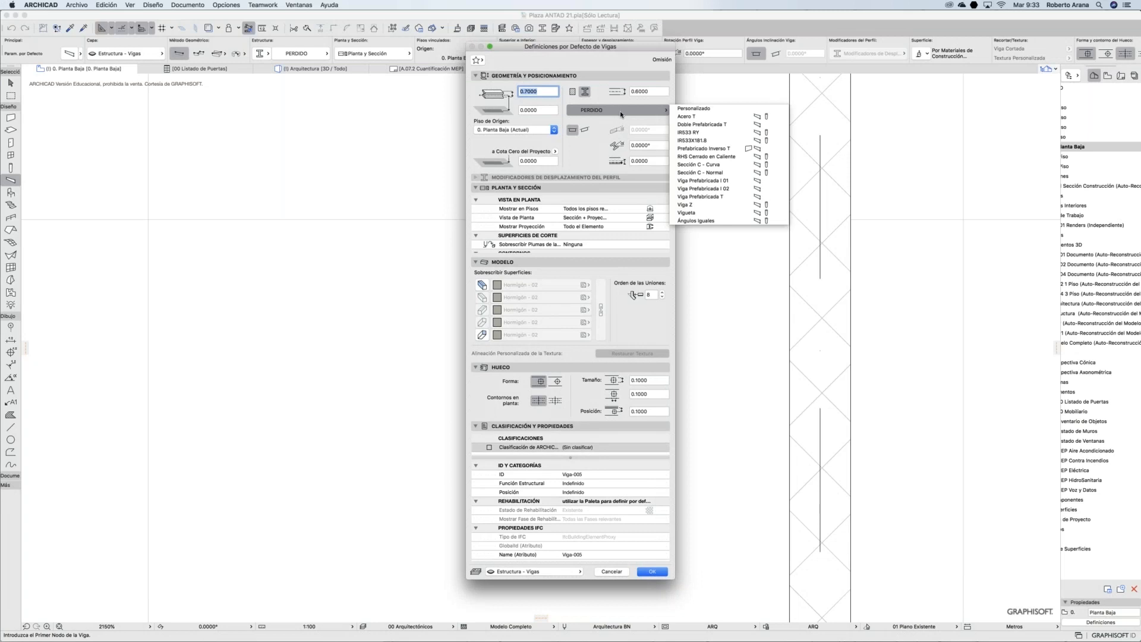
left_click(572, 92)
left_click(572, 91)
Step: Browse the beam's building-material list, then cancel the beam default changes
left_click(611, 112)
left_click(611, 111)
left_click(612, 111)
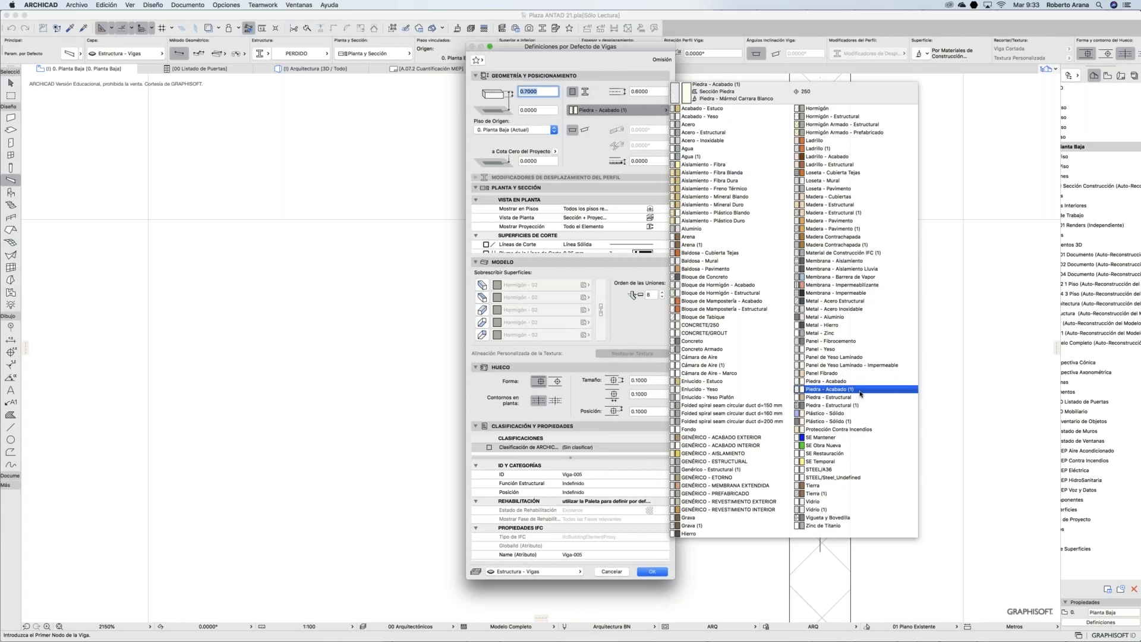
key("Escape")
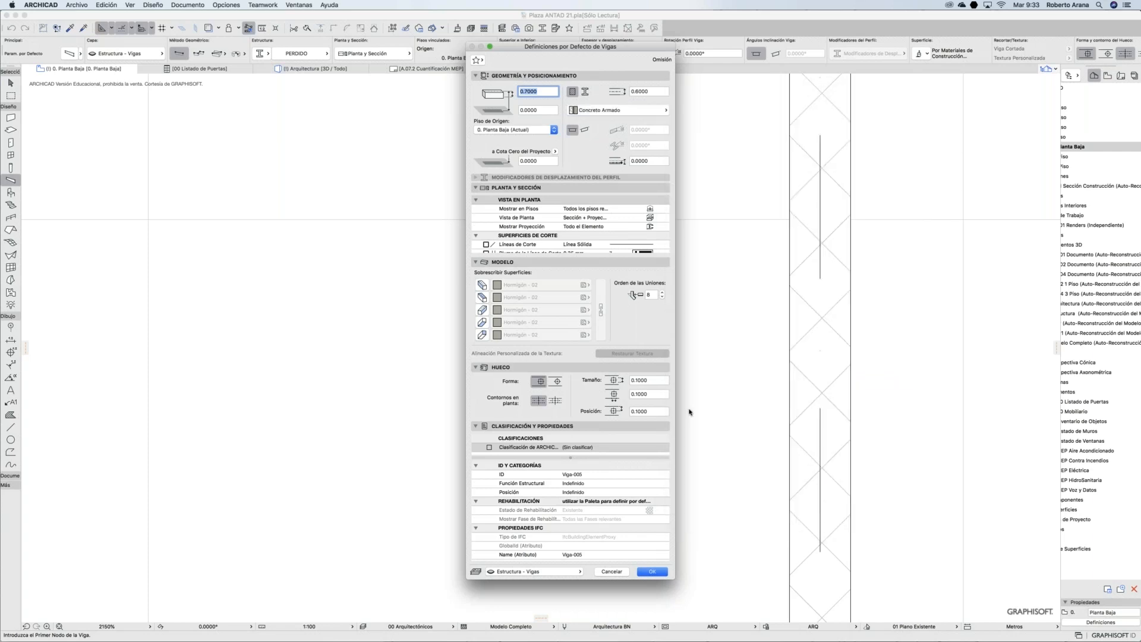
left_click(621, 571)
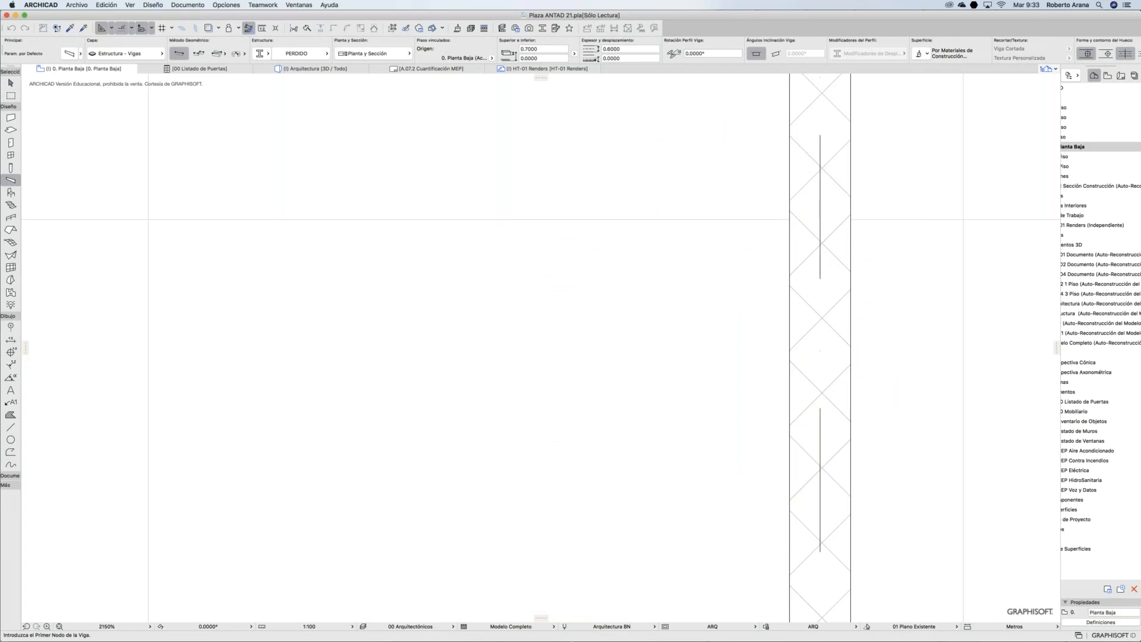
mouse_move(599, 640)
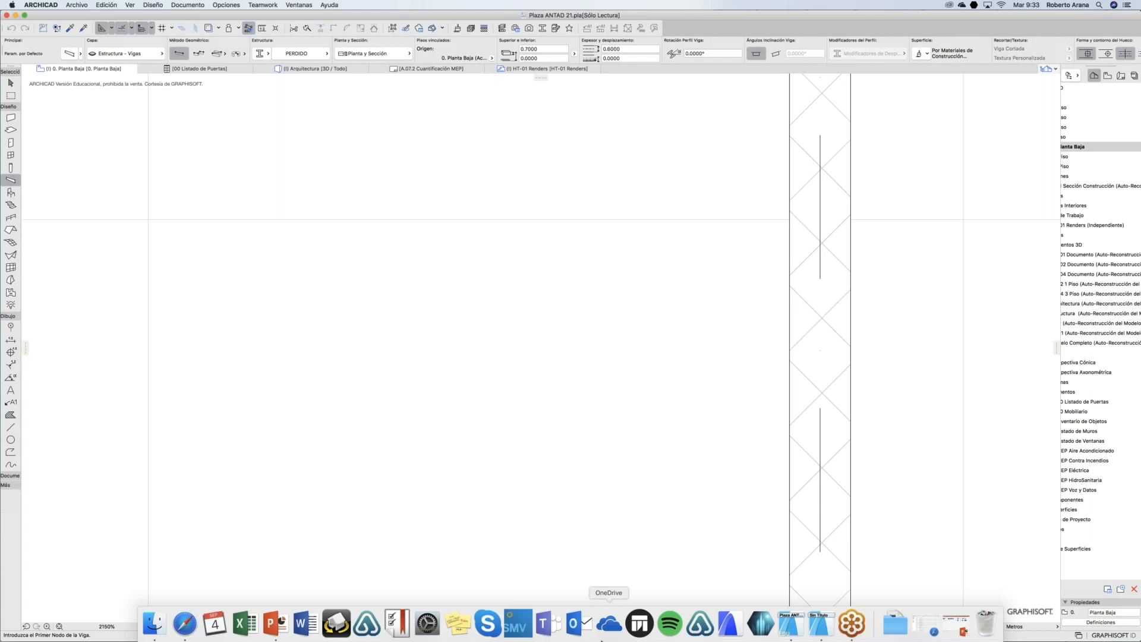
Step: In the untitled project, dimension the 0.93 distance between the two walls' right ends
left_click(818, 626)
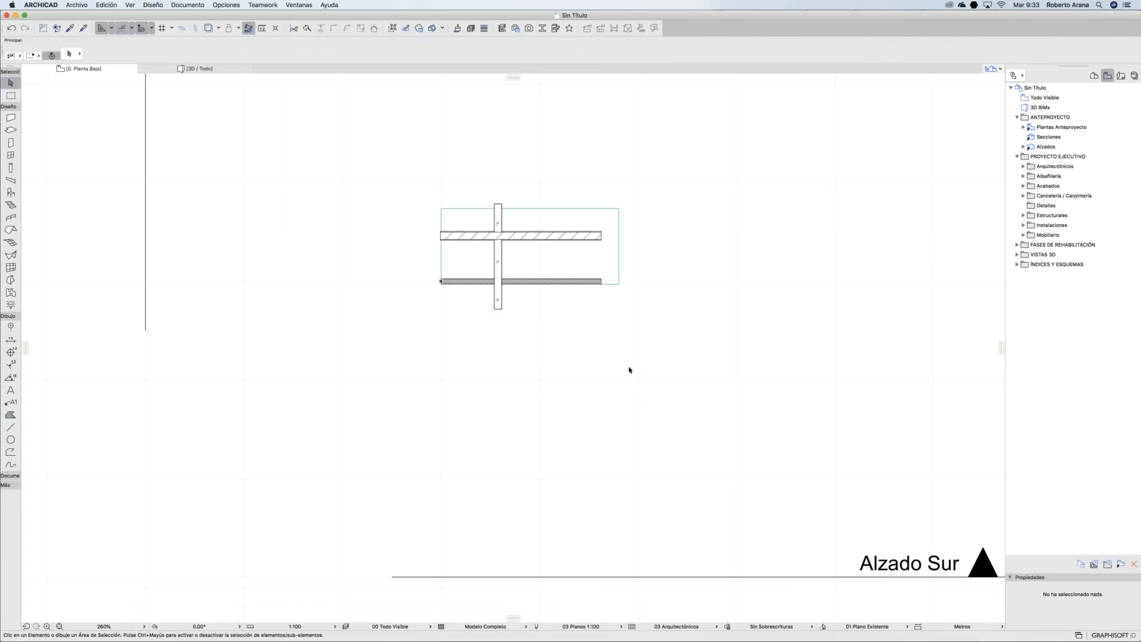
scroll(629, 369, "right", 8)
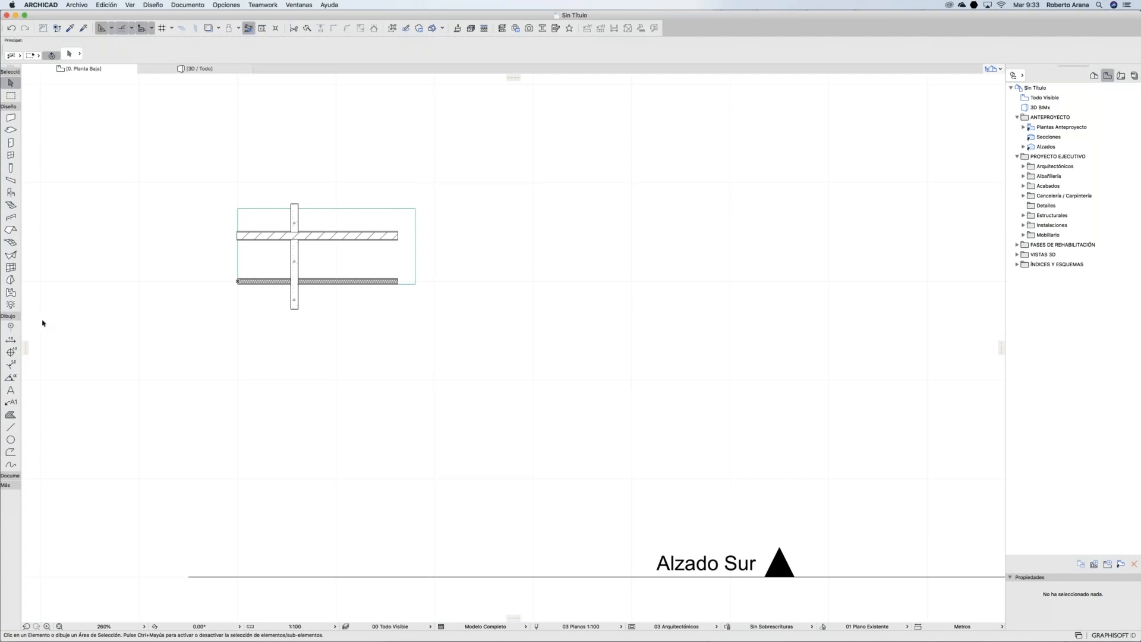
left_click(11, 341)
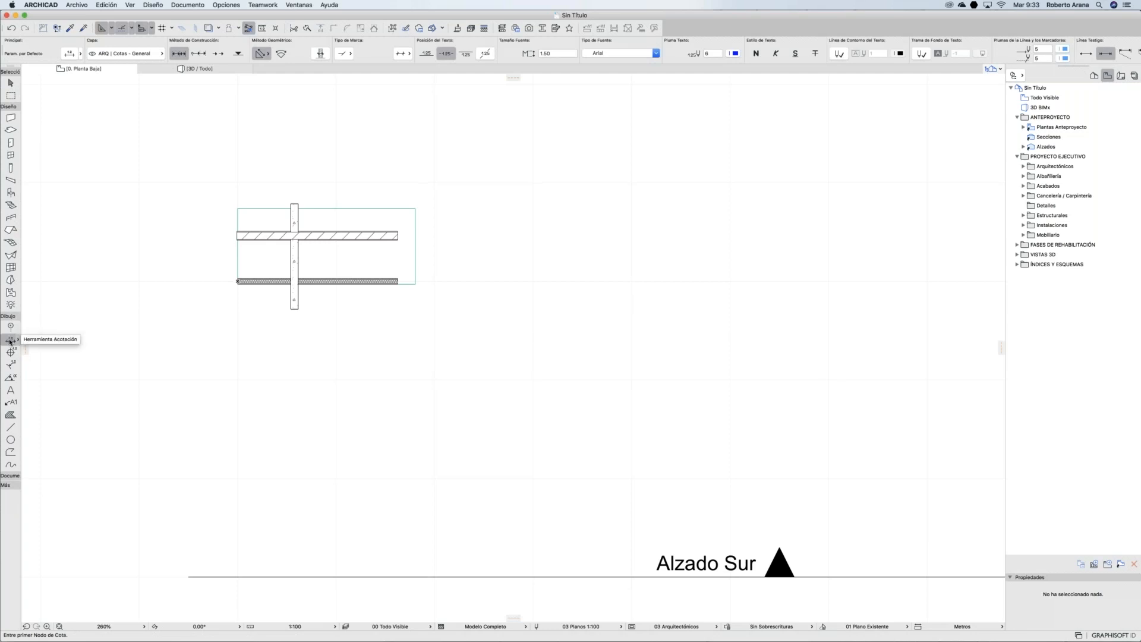
left_click(398, 236)
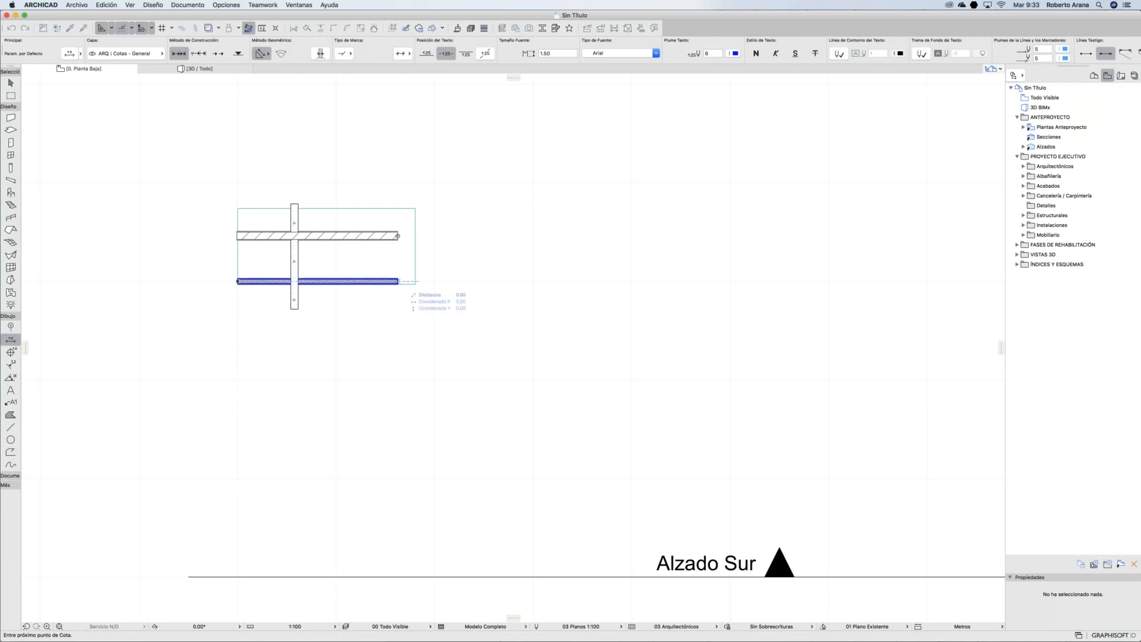
double_click(398, 282)
left_click(409, 256)
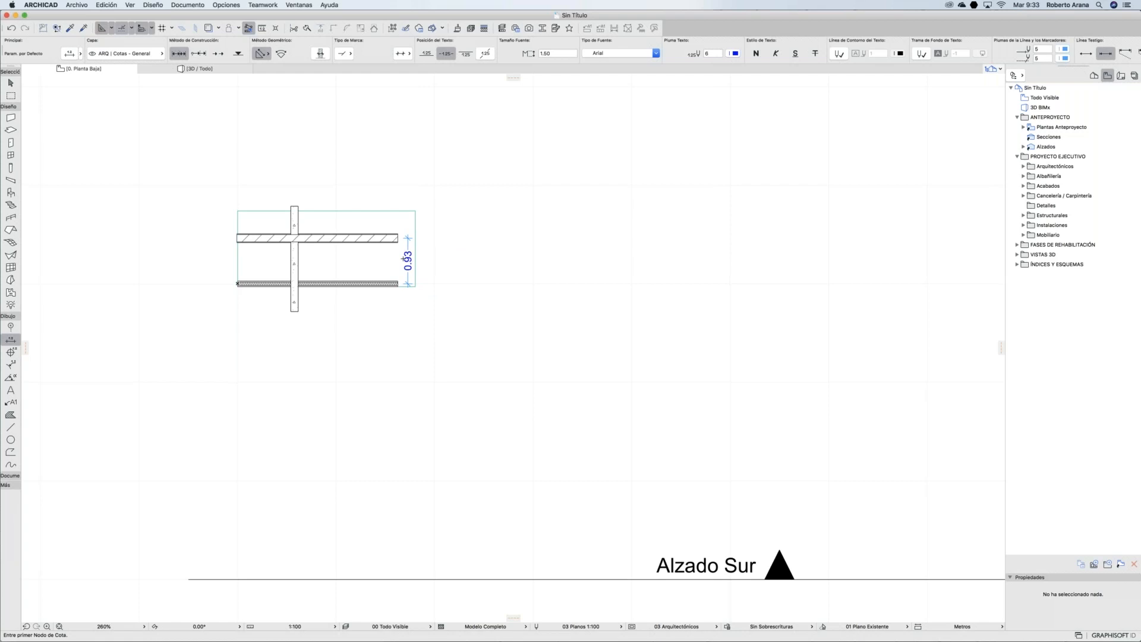
scroll(404, 258, "up", 5)
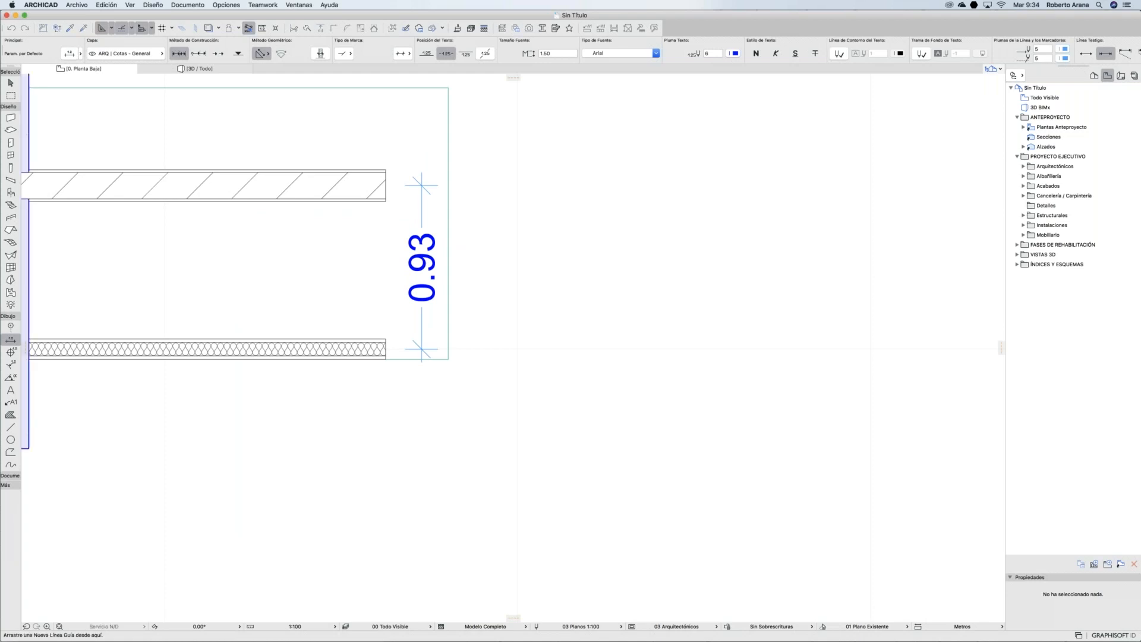
Step: Apply the ARQ | Marcador Flecha favorite and dimension the 0.78 clear gap between the walls
left_click(18, 342)
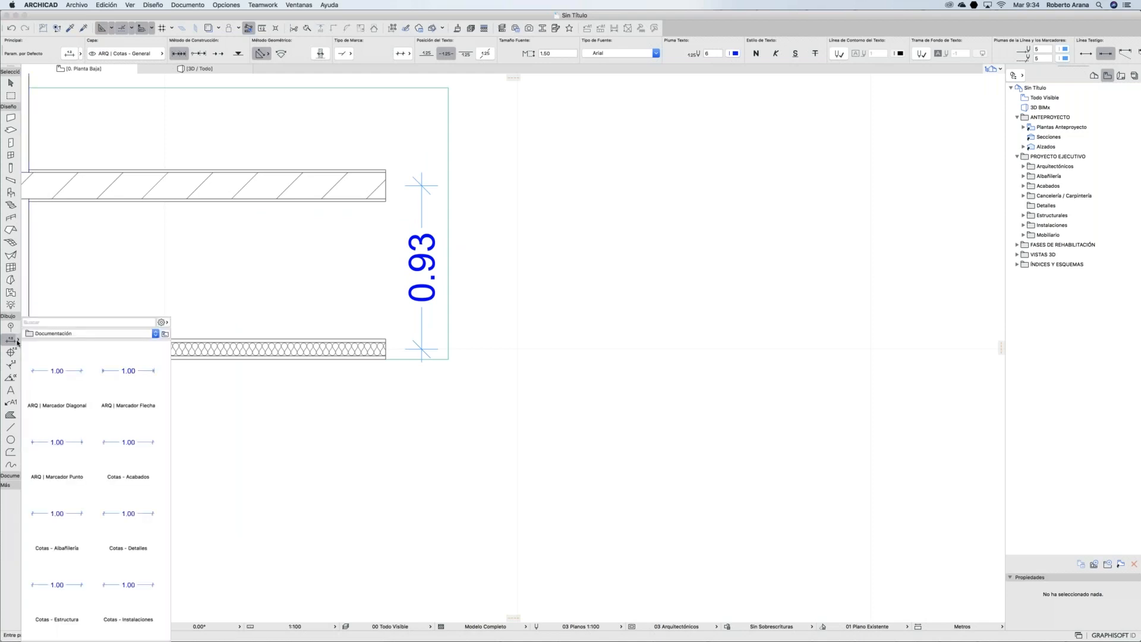
double_click(128, 370)
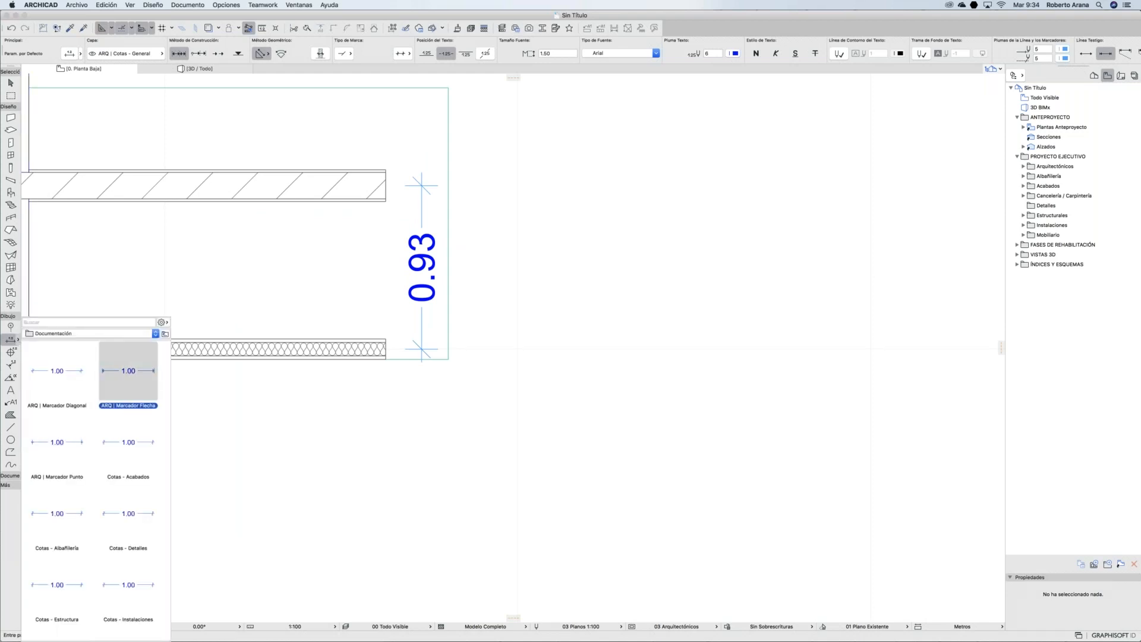
left_click(328, 339)
left_click(328, 359)
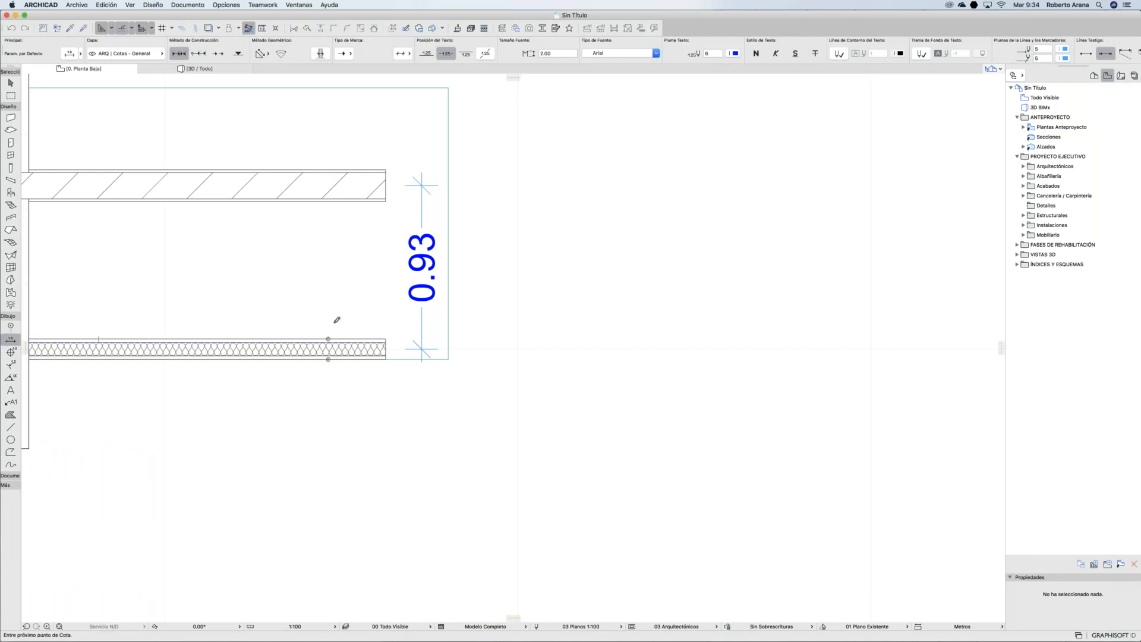
left_click(326, 201)
left_click(326, 170)
left_click(328, 359)
left_click(326, 170)
double_click(334, 262)
left_click(346, 262)
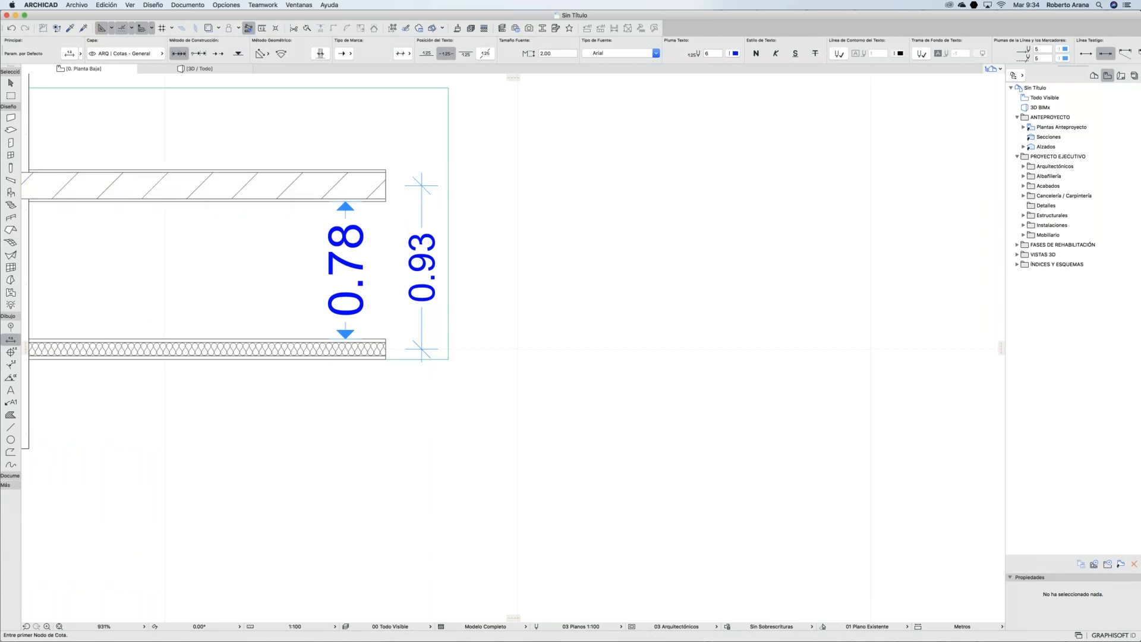
left_click(18, 340)
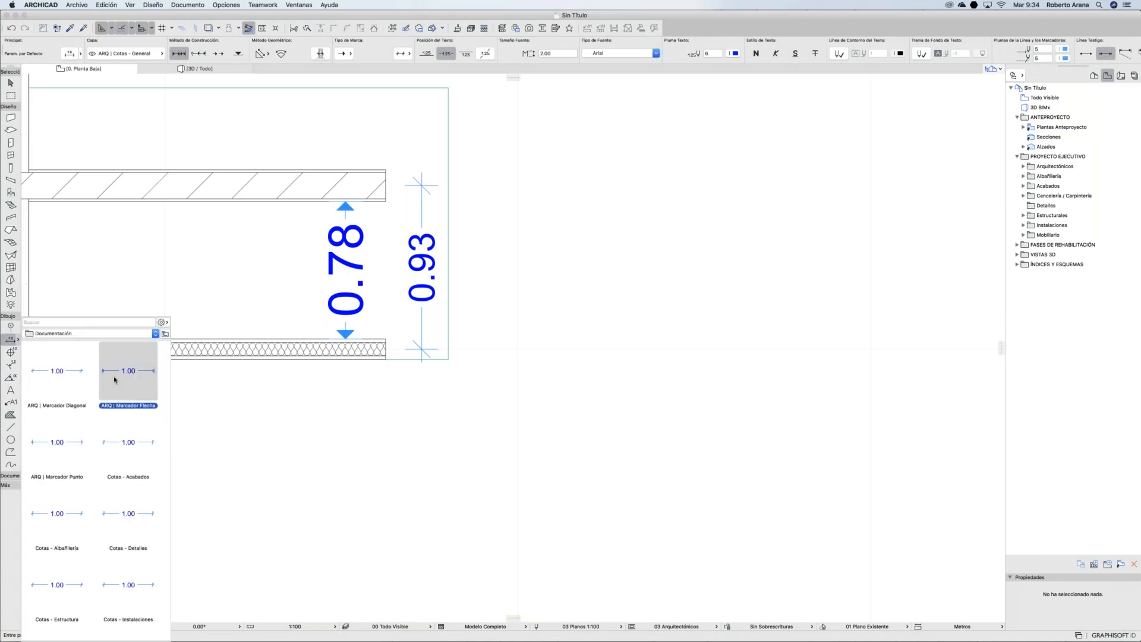
Step: Set the level-dimension marker and text pens to orange (pen 3)
double_click(8, 352)
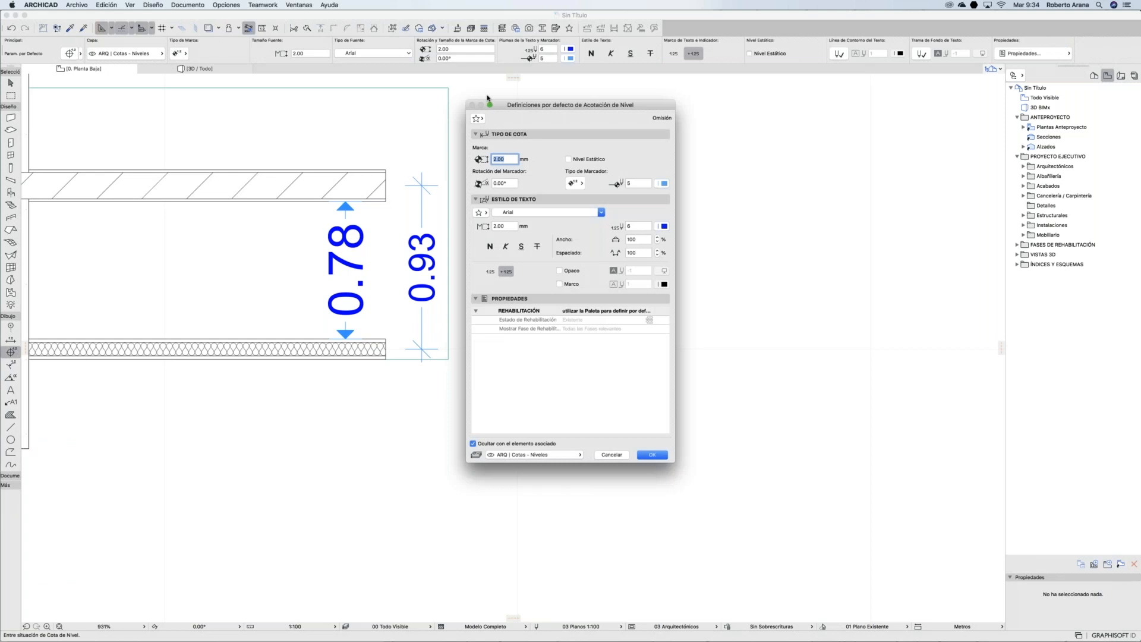
left_click_drag(611, 105, 664, 93)
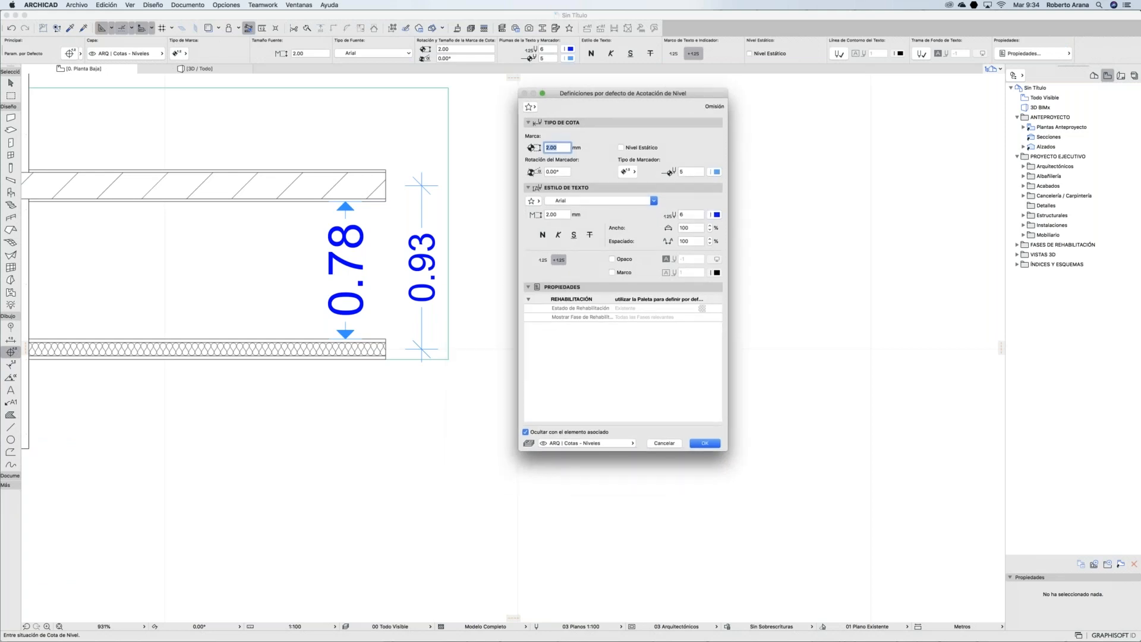
left_click(716, 171)
left_click(737, 164)
left_click(717, 215)
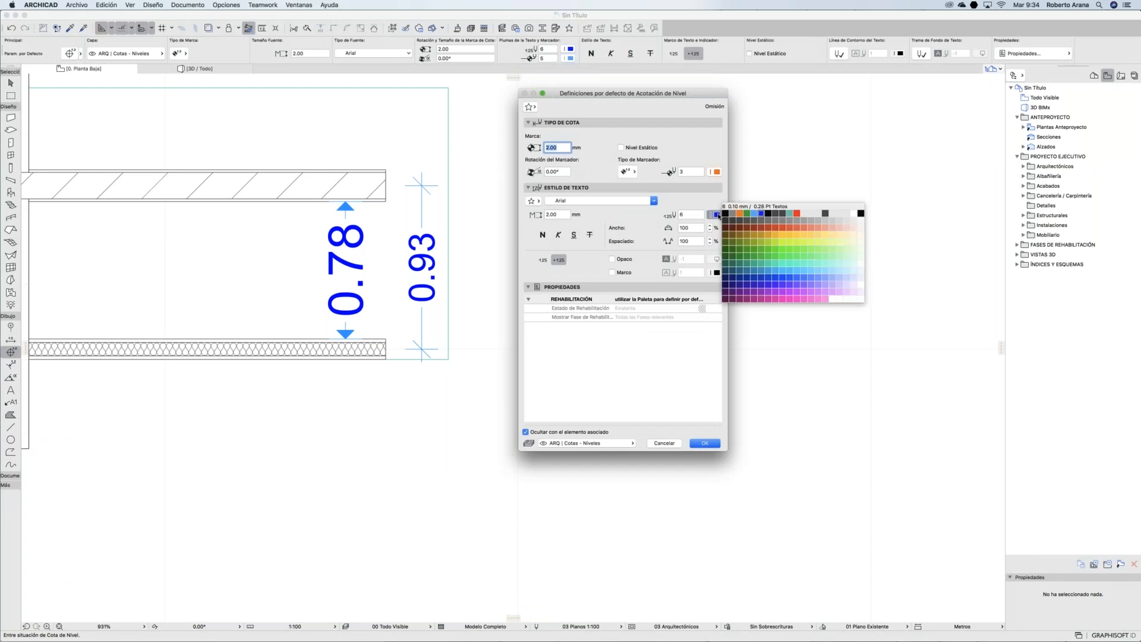
left_click(737, 208)
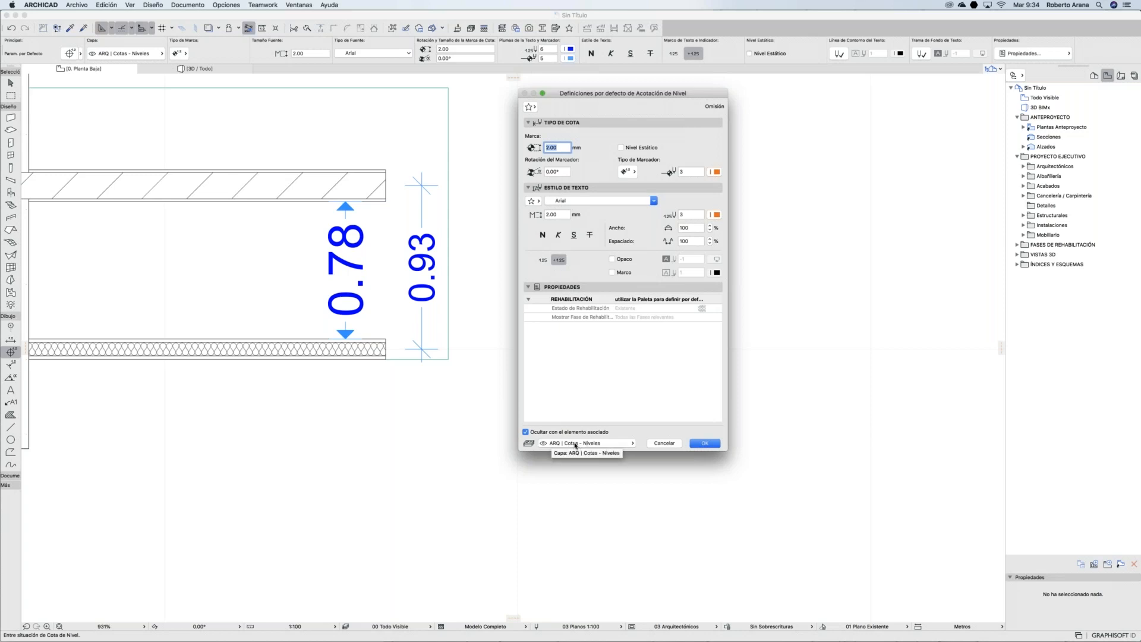
Step: Redefine the ARQ | Cota de Nivel favorite with these settings and accept them
left_click(530, 106)
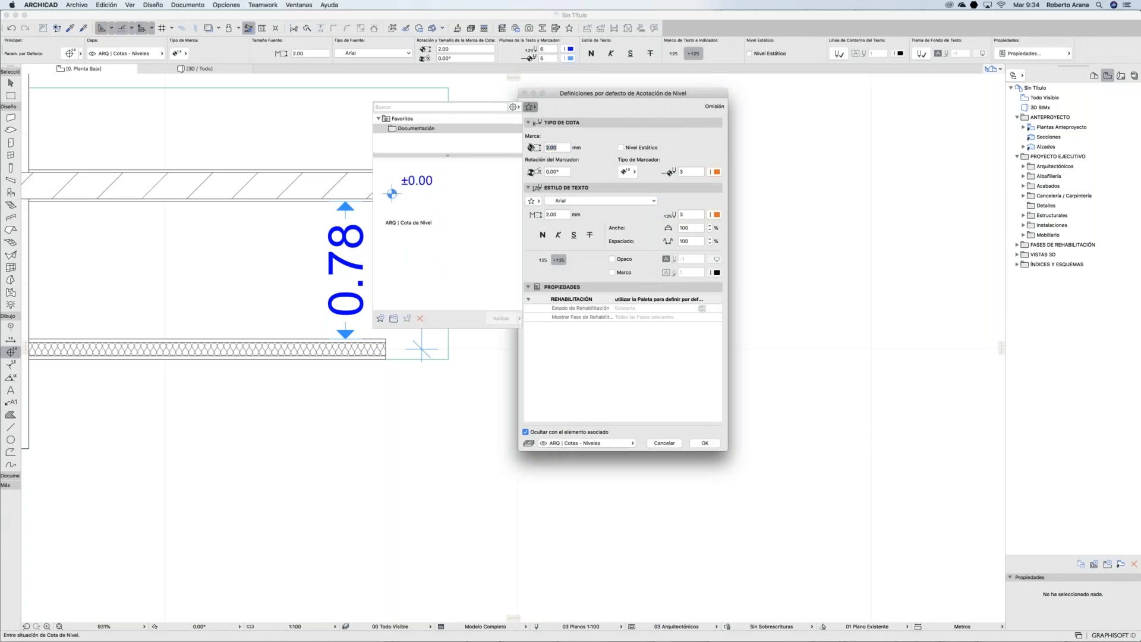
left_click(407, 189)
right_click(408, 189)
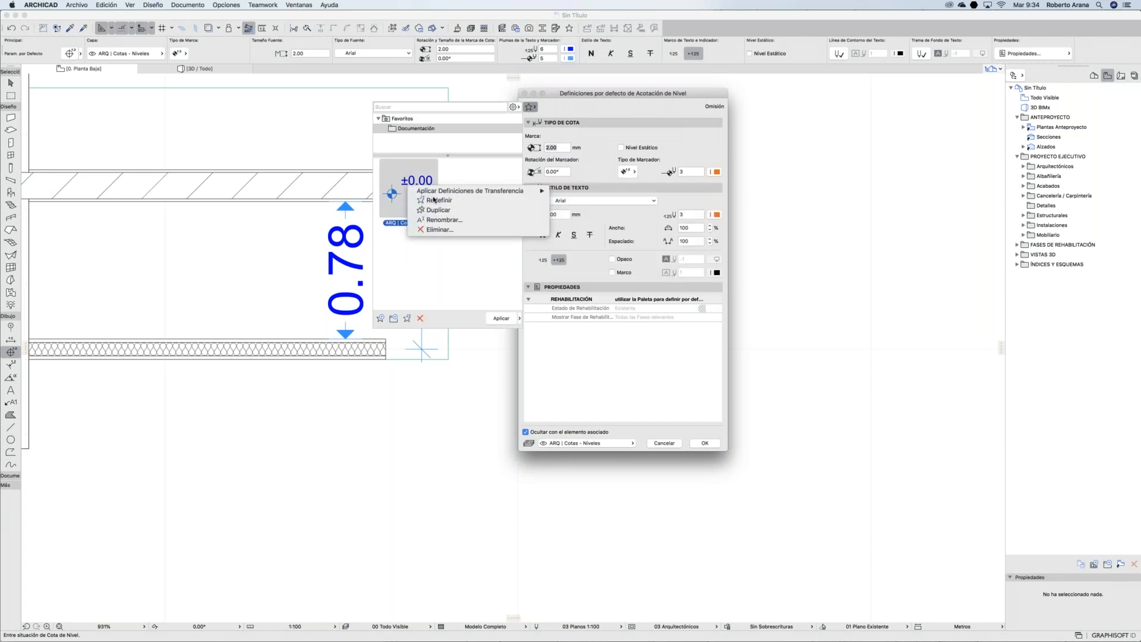
left_click(437, 201)
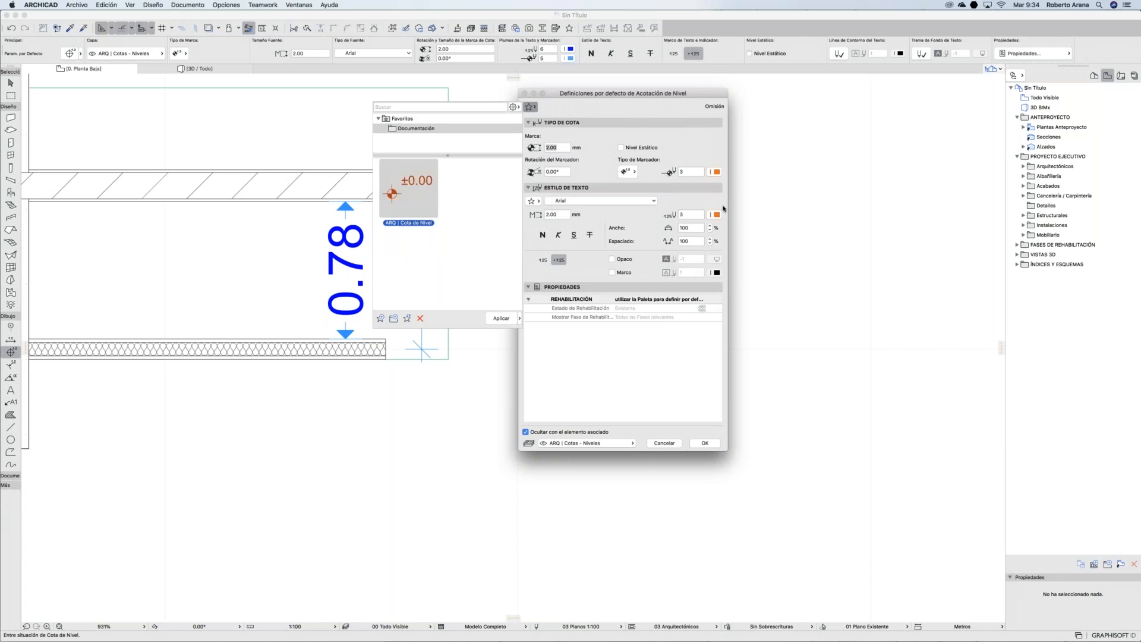
right_click(399, 181)
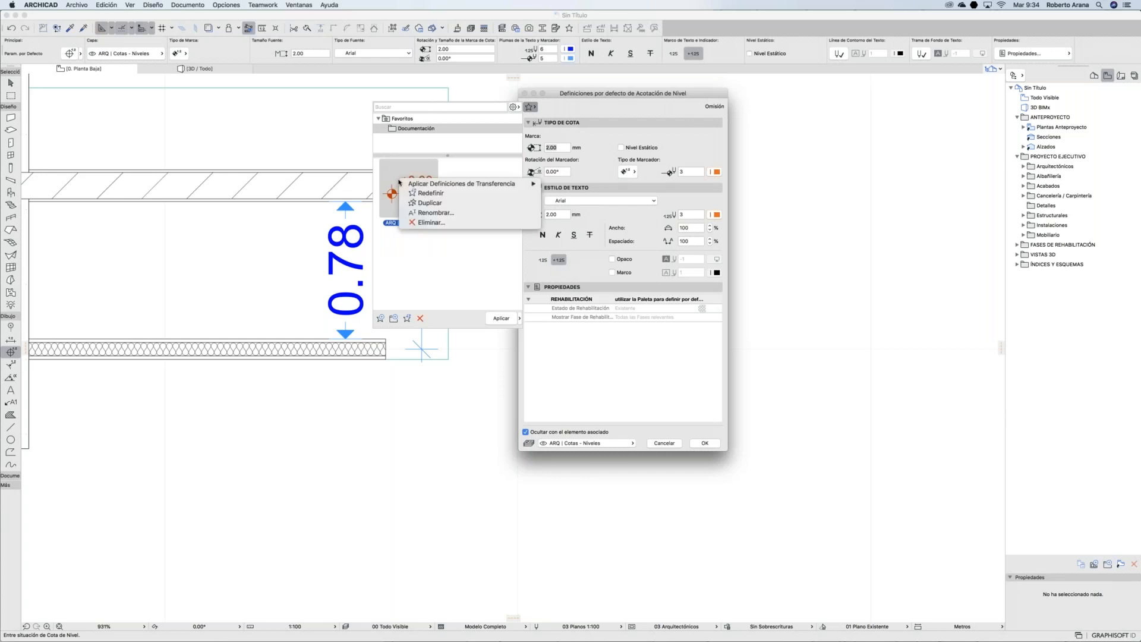
left_click(461, 184)
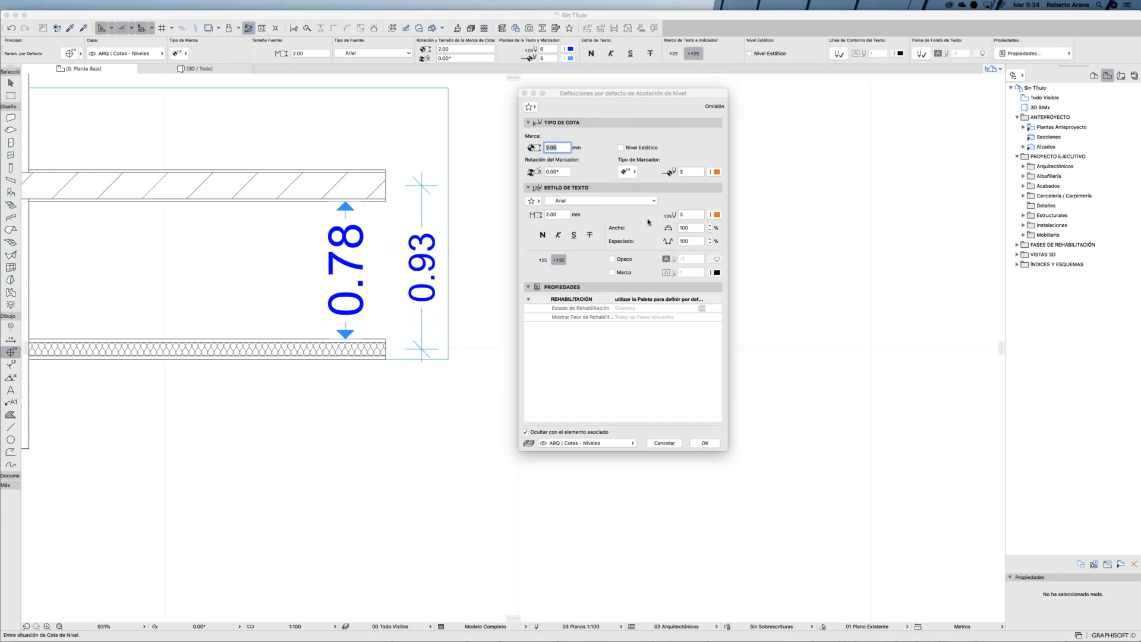
left_click(709, 443)
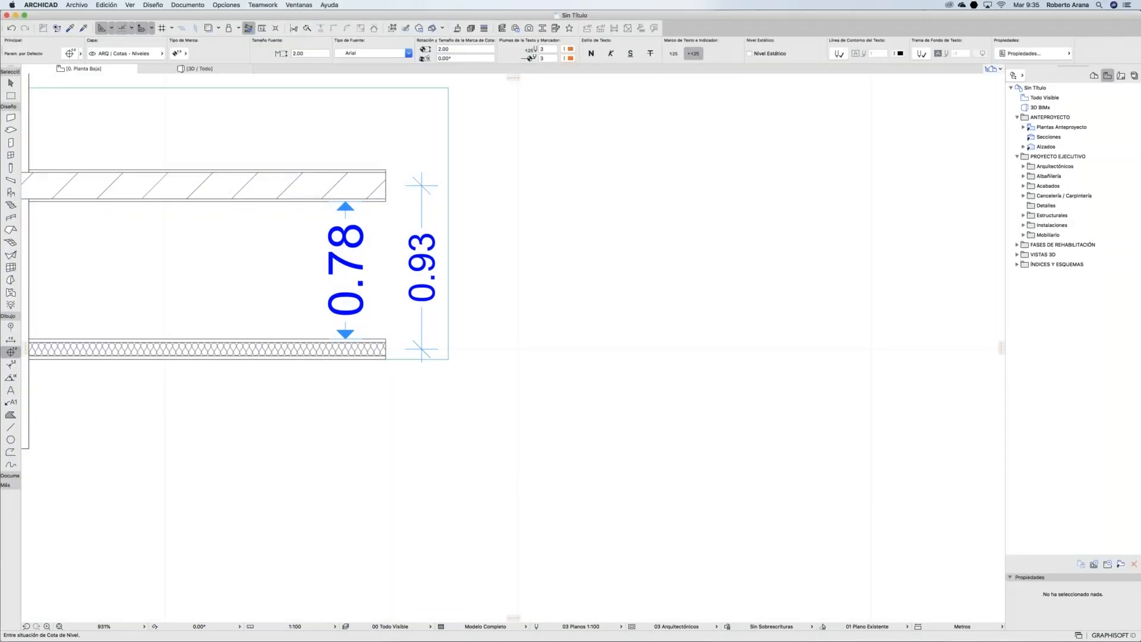
scroll(594, 275, "down", 1)
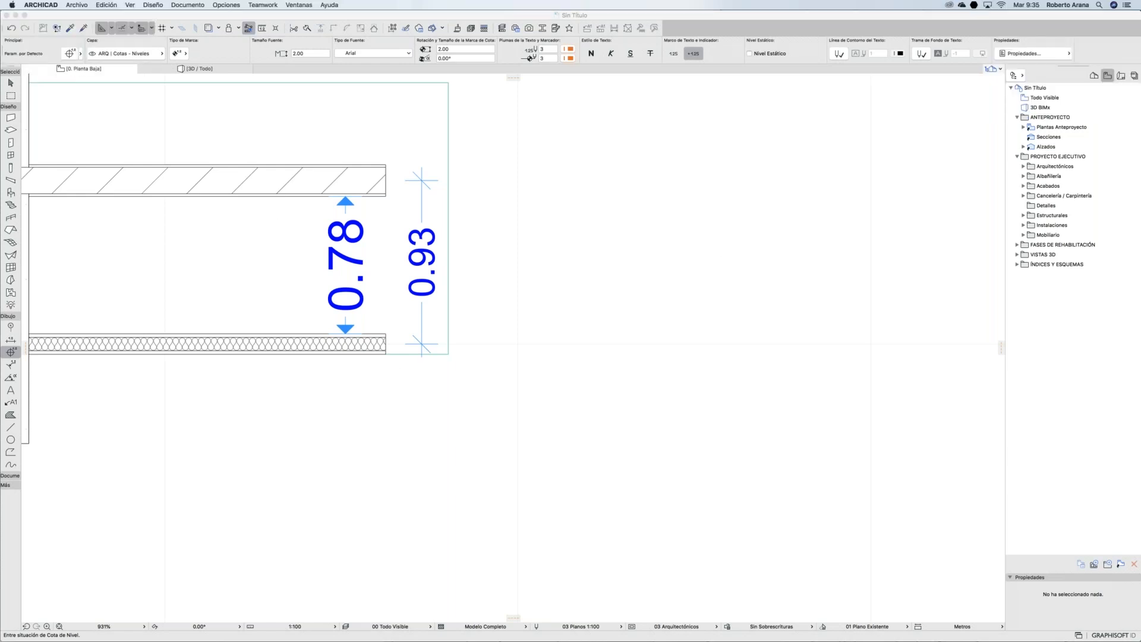
double_click(11, 117)
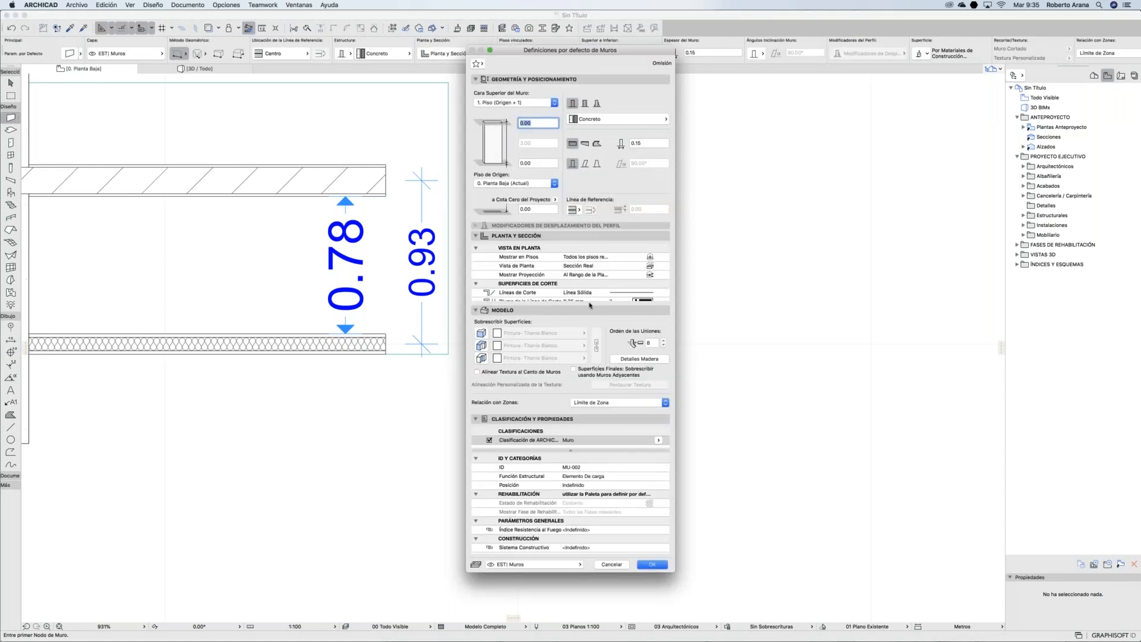
left_click(650, 565)
mouse_move(761, 636)
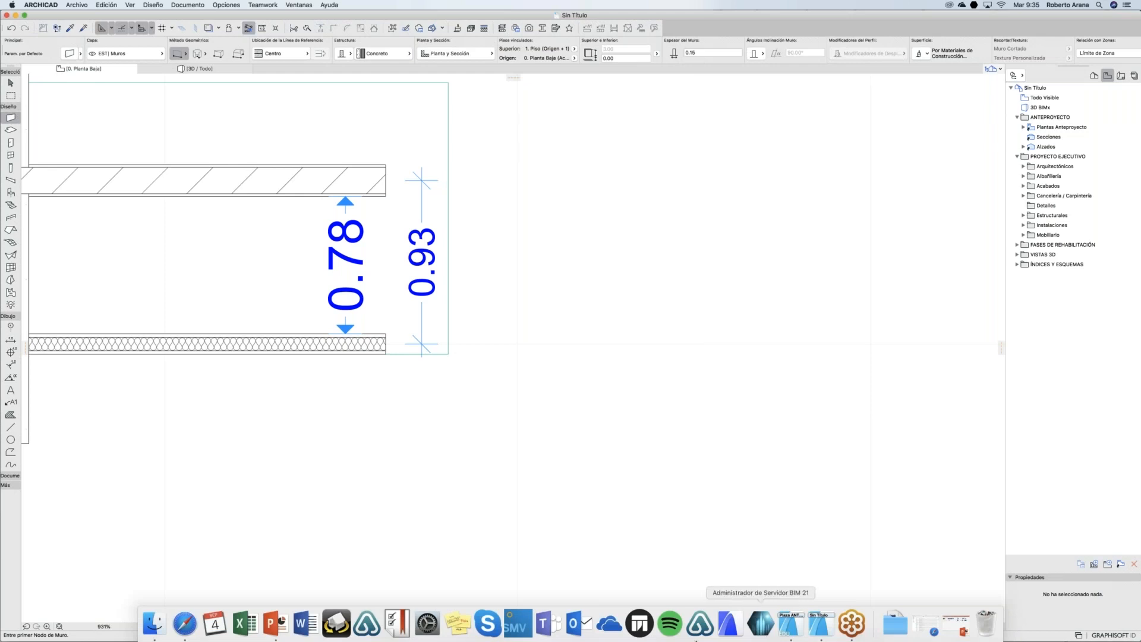
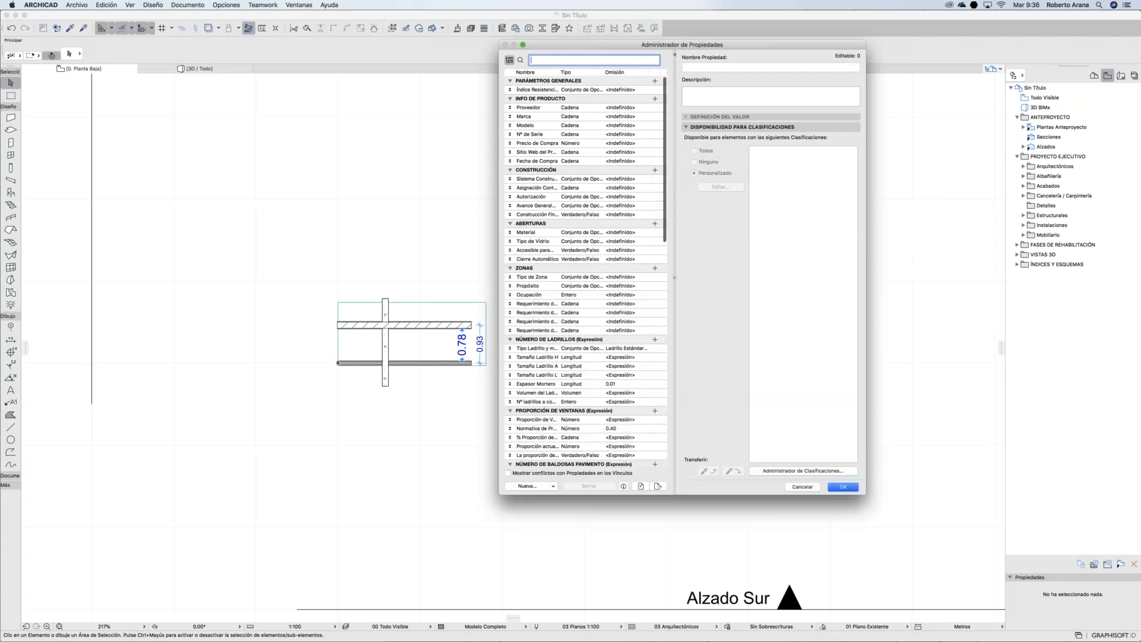
Step: Reposition the Property Manager and review the product-info properties, Proveedor through Sitio Web del Producto
scroll(632, 203, "down", 5)
scroll(632, 203, "down", 15)
scroll(630, 204, "up", 20)
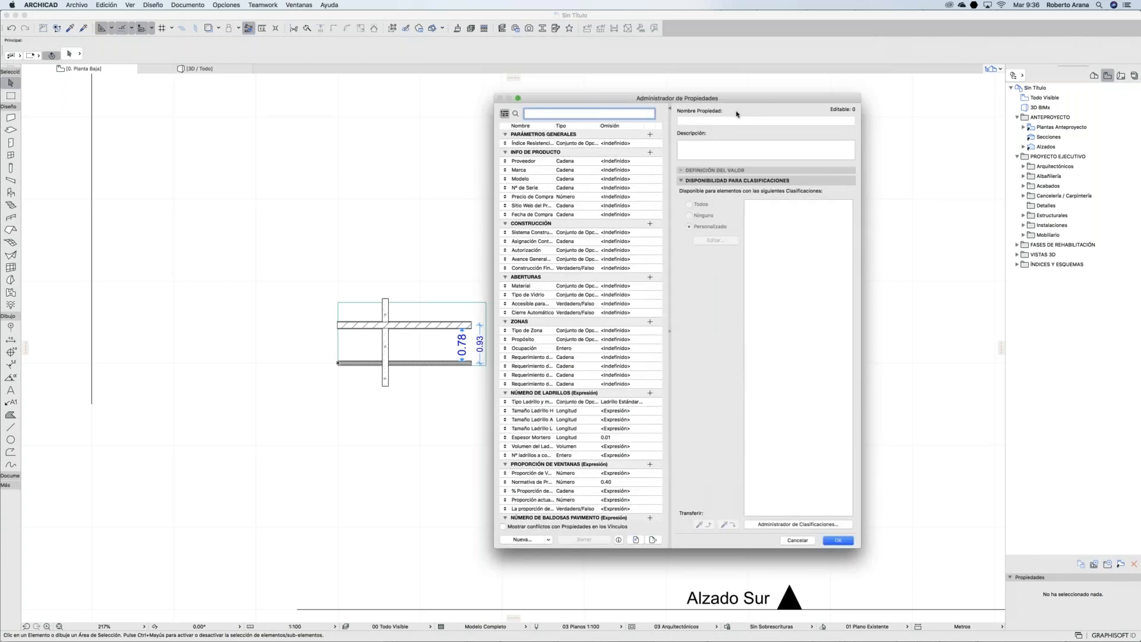
left_click_drag(738, 103, 750, 88)
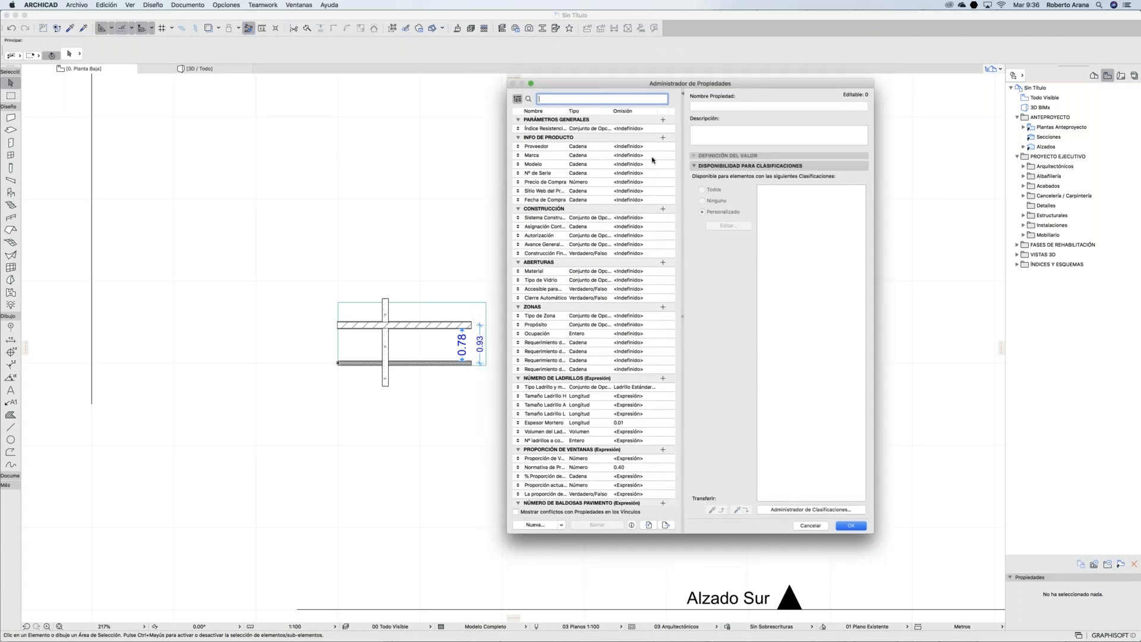
left_click(582, 146)
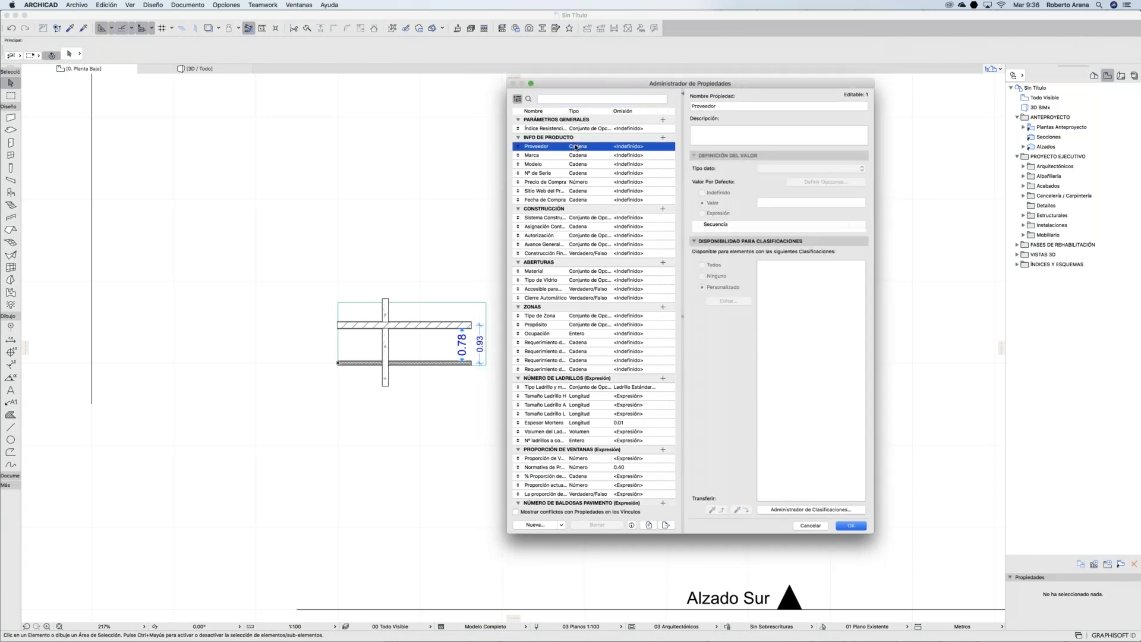
left_click(557, 156)
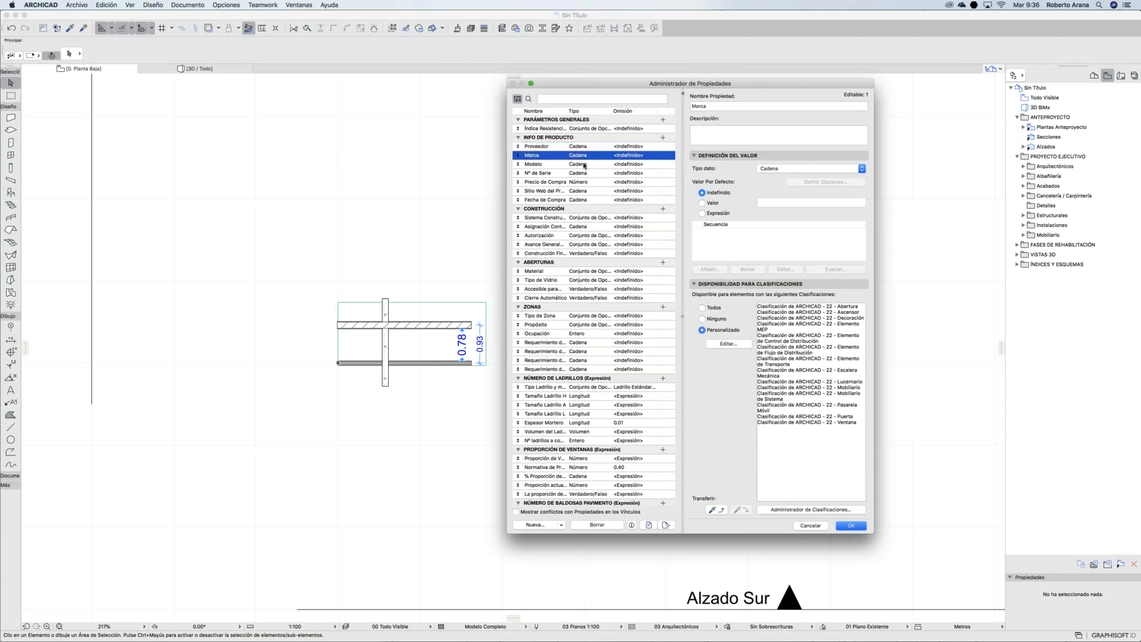
left_click(584, 164)
left_click(577, 175)
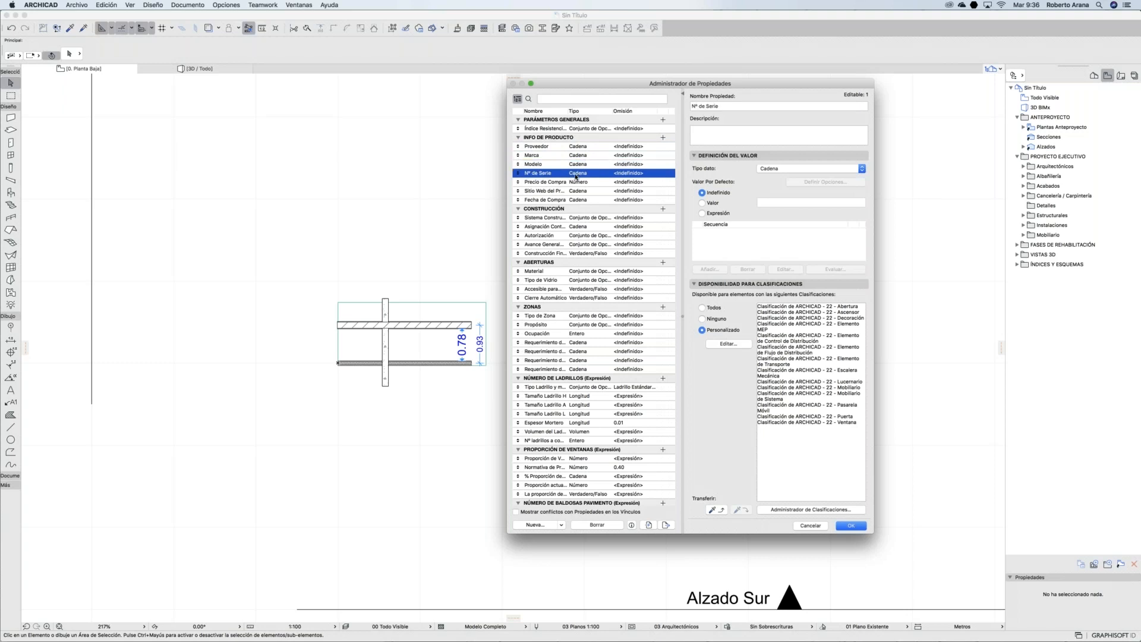
left_click(574, 185)
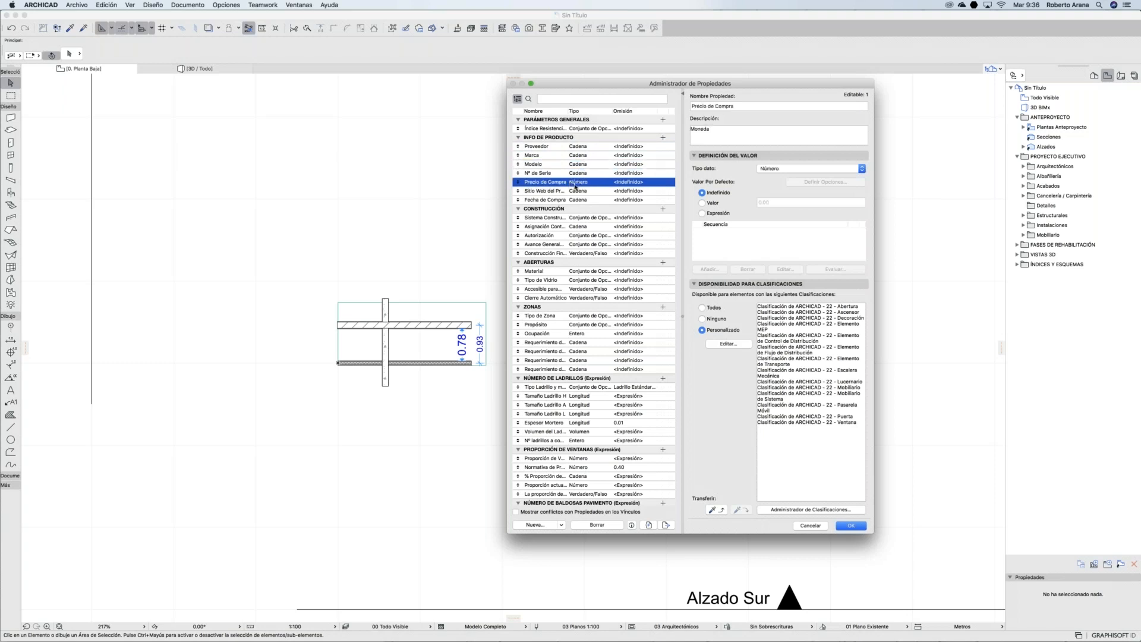
left_click(577, 191)
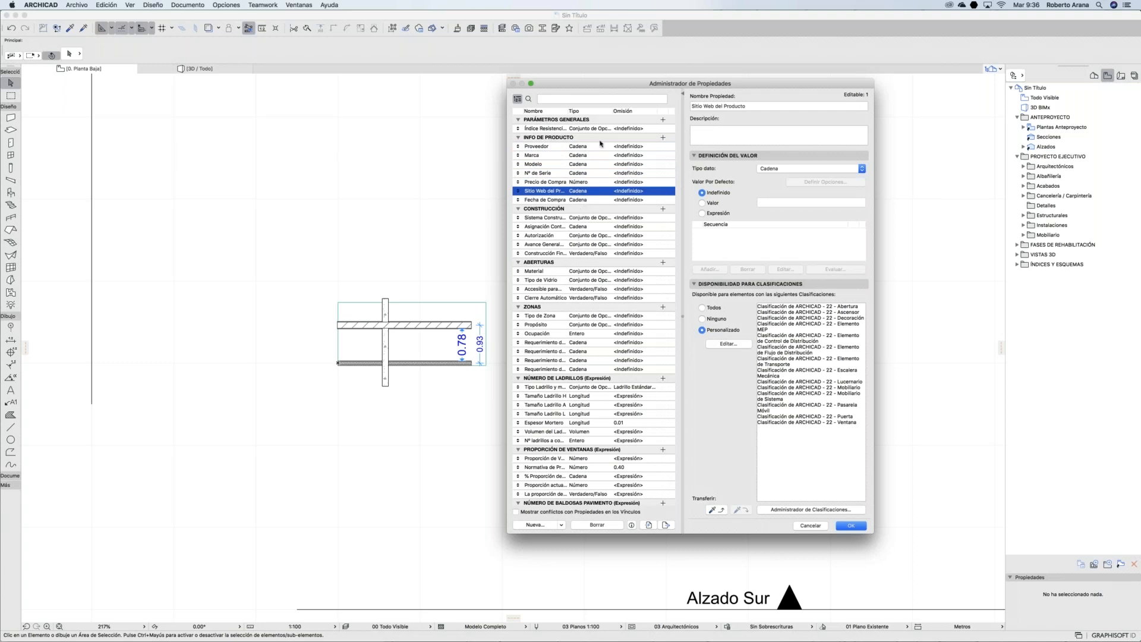
Step: Review Sistema Constructivo, Avance General de Obra's percentage options, and Construcción Finalizada without changes
left_click(581, 218)
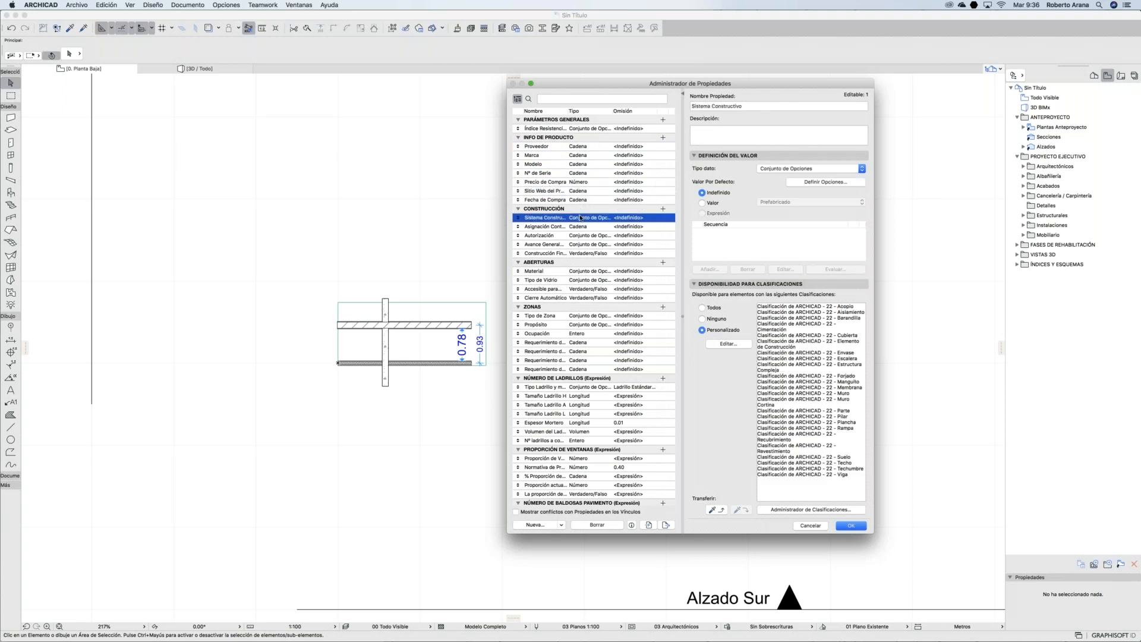
left_click(578, 244)
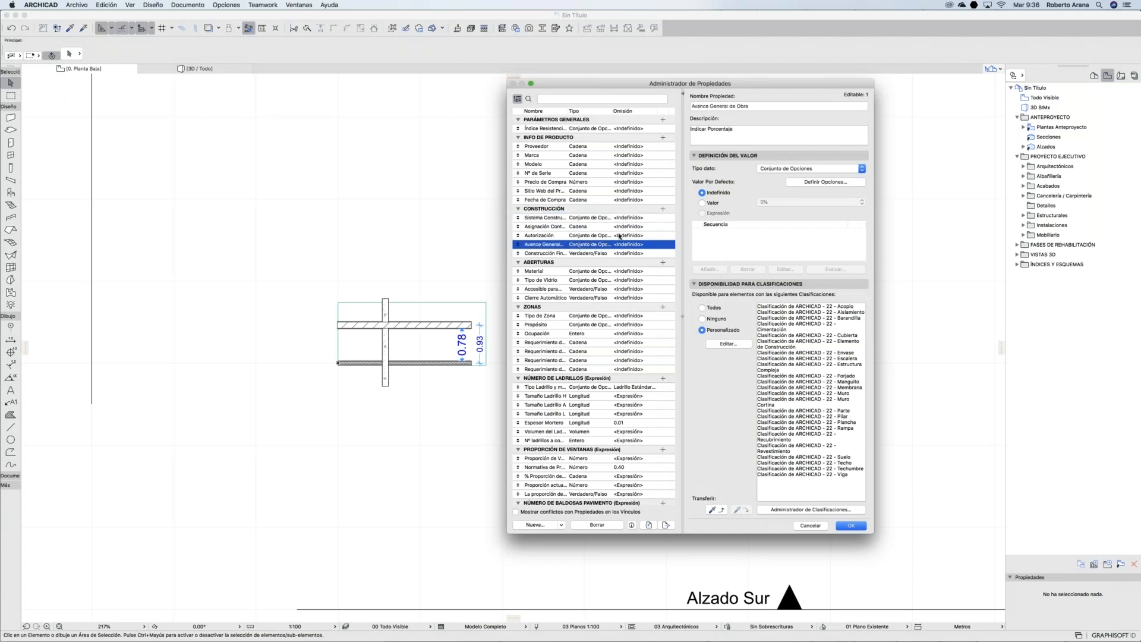
left_click(773, 169)
left_click(813, 184)
left_click(817, 183)
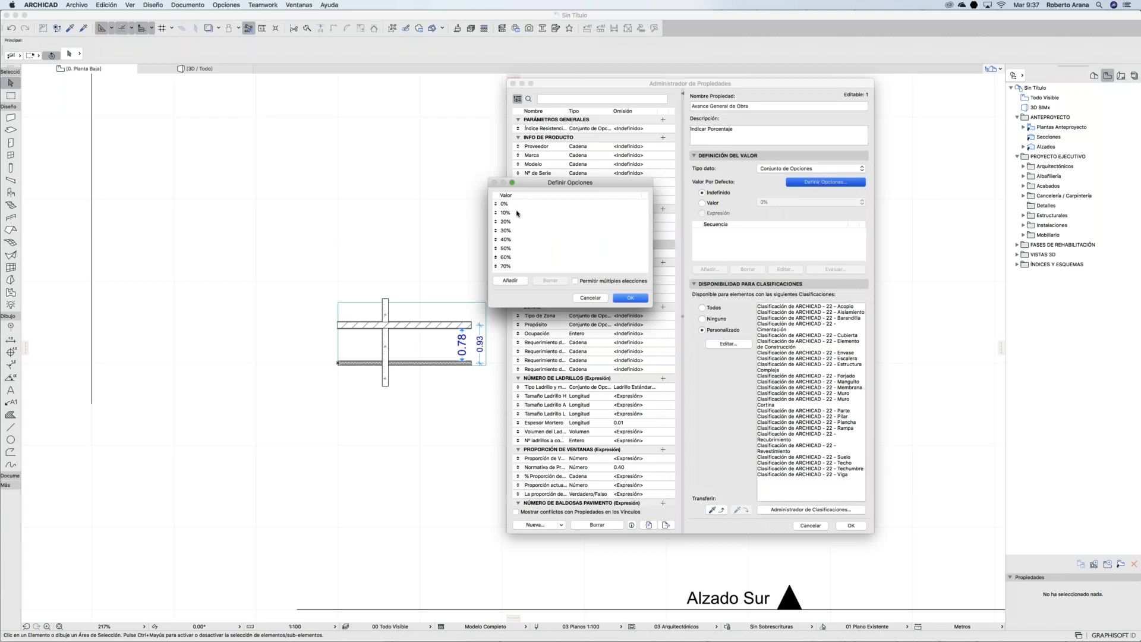
scroll(516, 215, "down", 3)
left_click(631, 297)
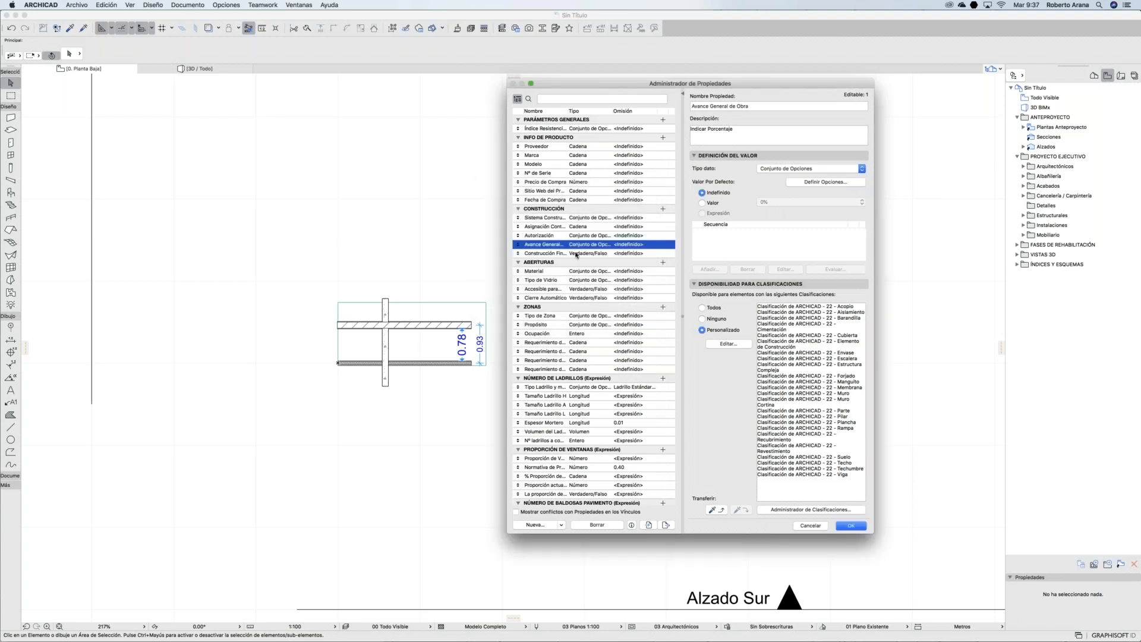
left_click(578, 253)
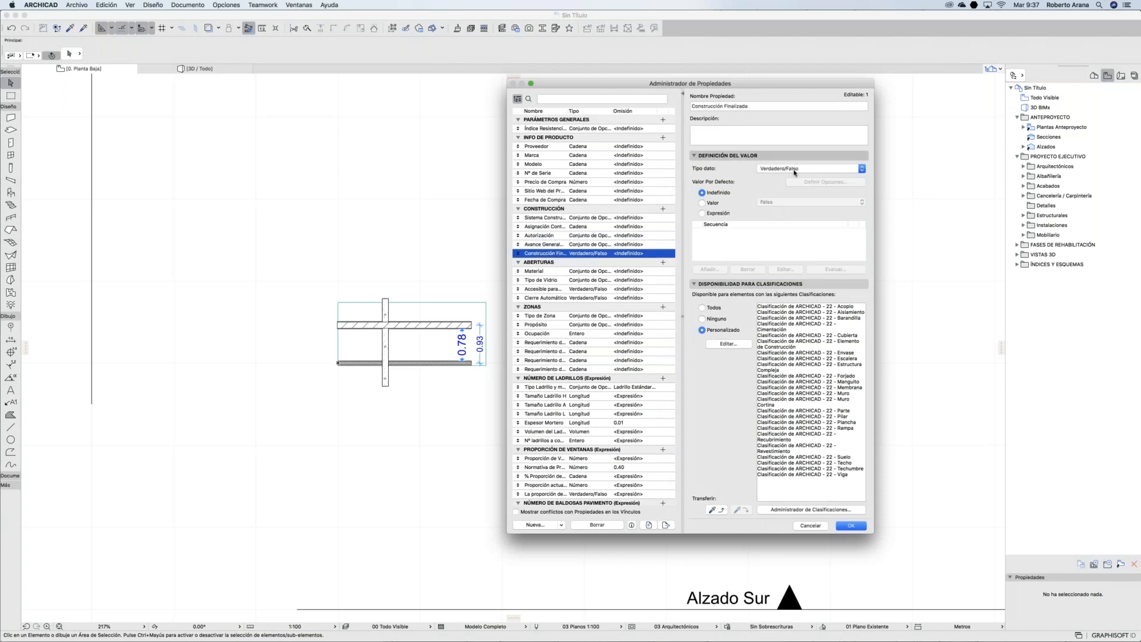
Step: Widen the Property Manager and select the Material property
left_click_drag(507, 241, 214, 238)
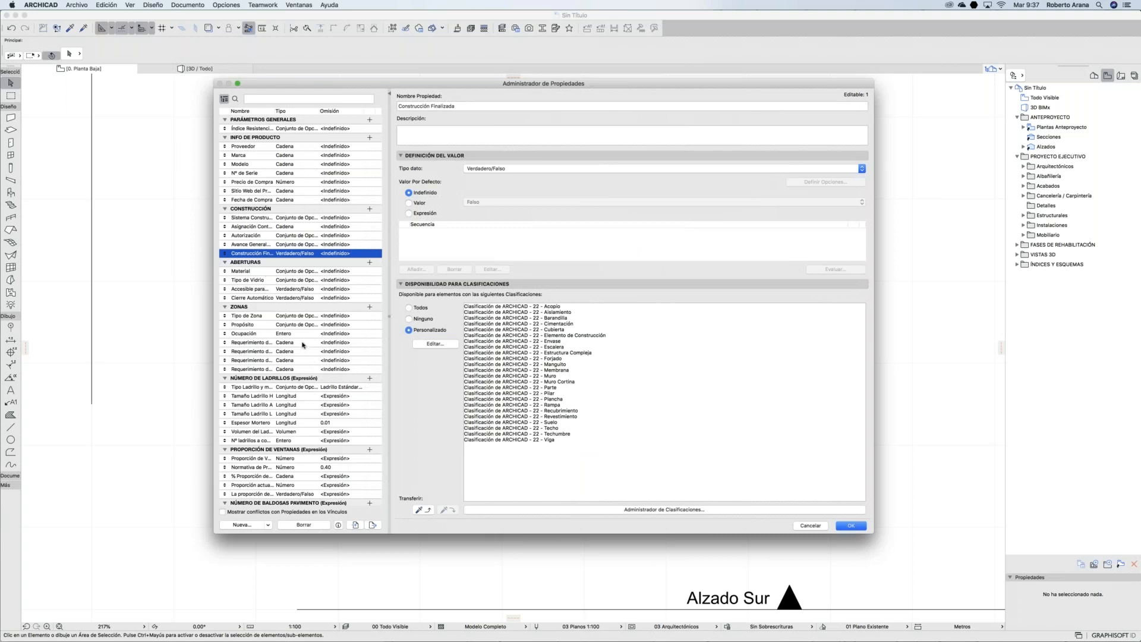
scroll(302, 345, "down", 1)
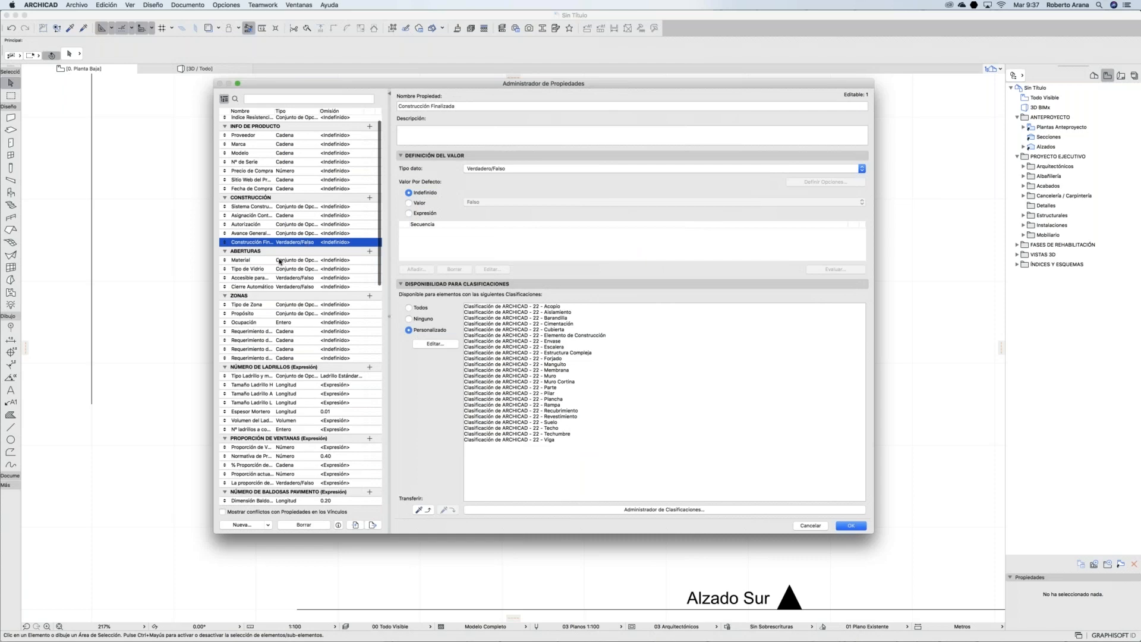
left_click(282, 260)
Step: Collapse Info de Producto, Zonas, Construcción and the other groups, keeping Aberturas' Material shown
left_click(224, 126)
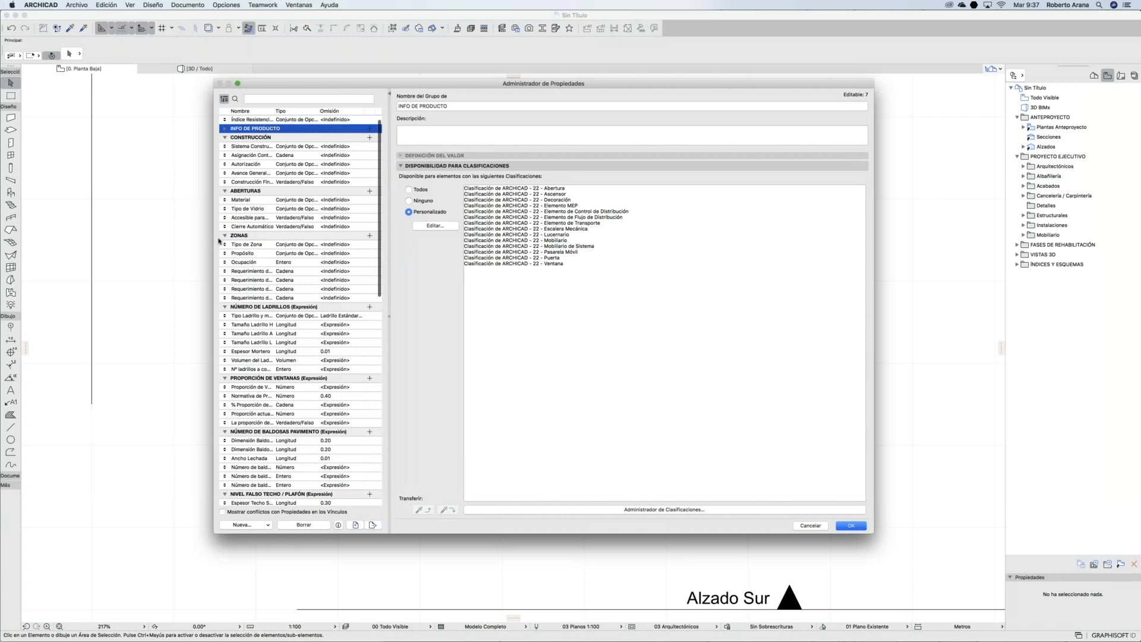
left_click(224, 236)
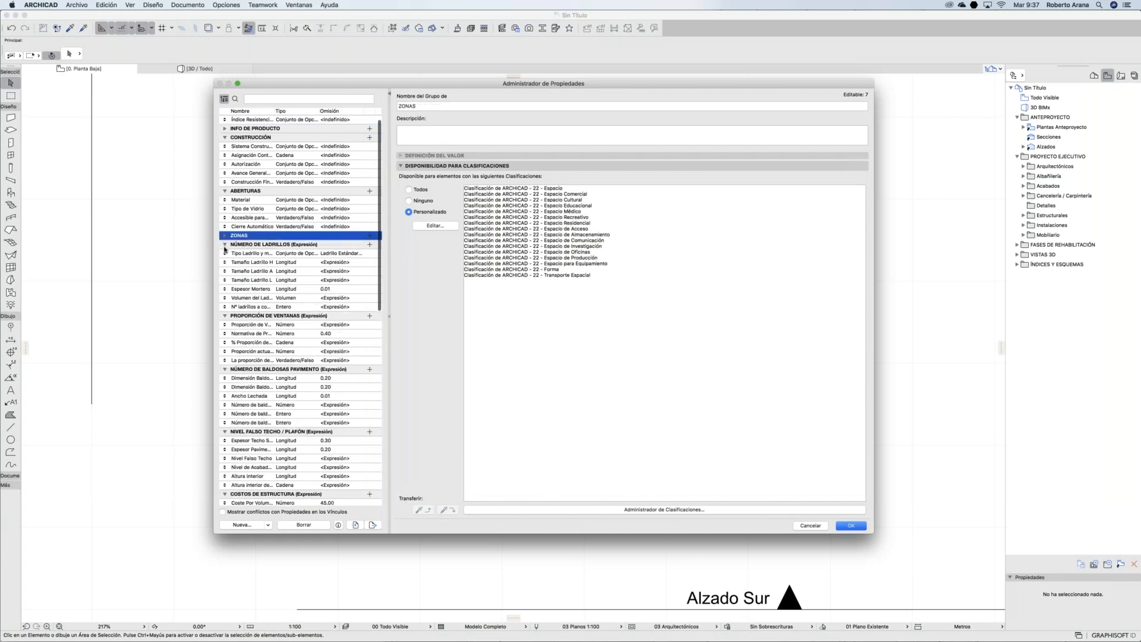
left_click(224, 244)
left_click(224, 254)
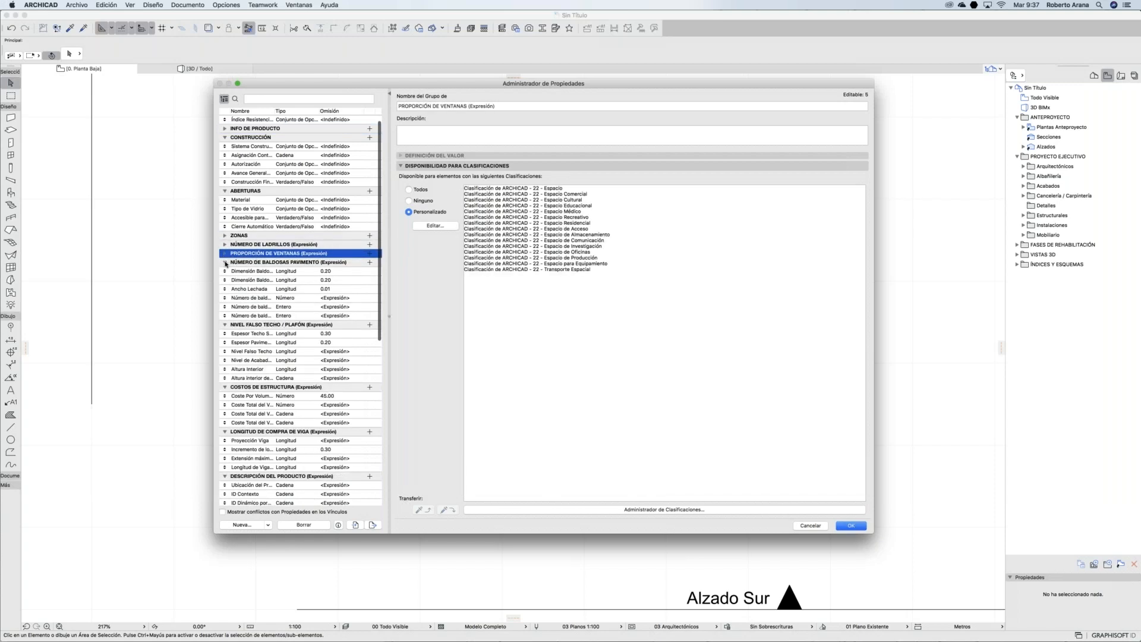
left_click(225, 262)
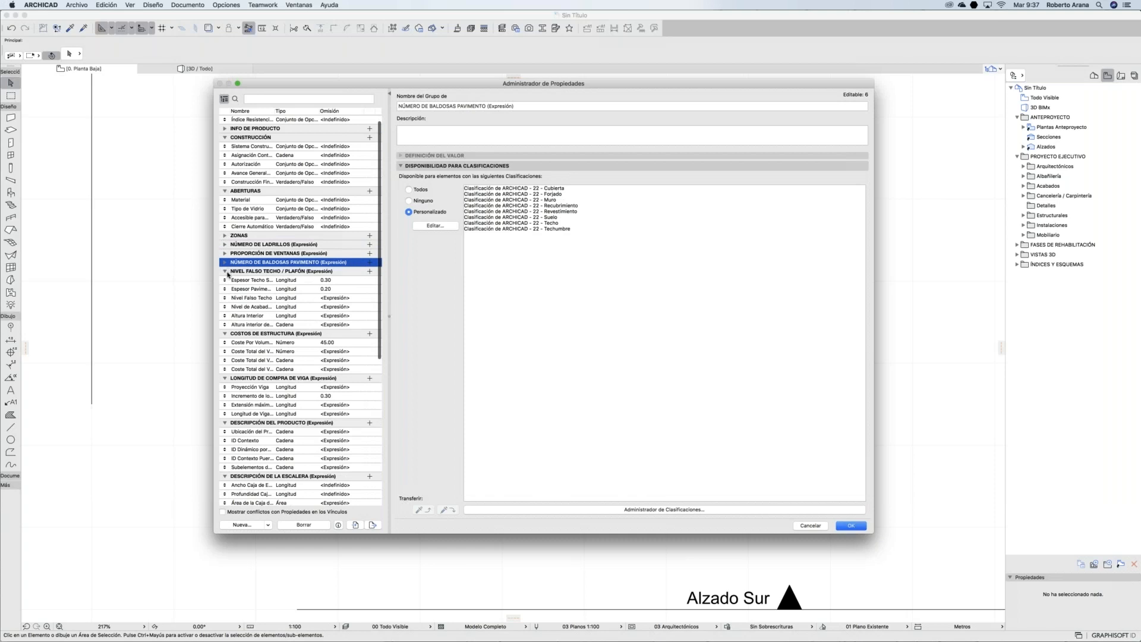
left_click(227, 271)
left_click(225, 281)
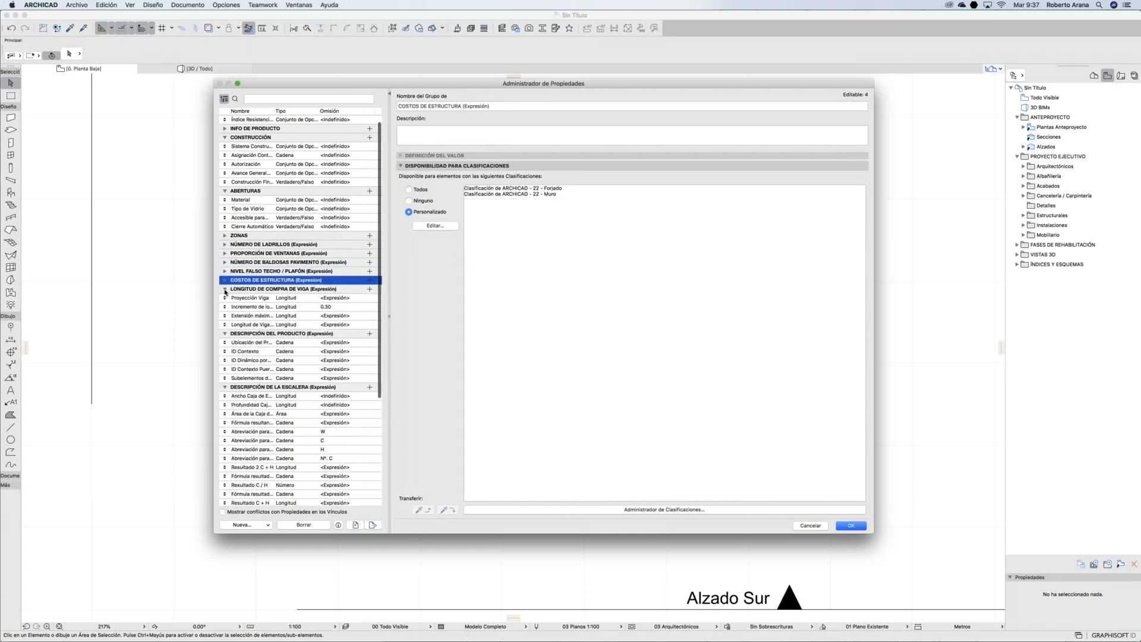
left_click(226, 290)
left_click(224, 299)
left_click(224, 307)
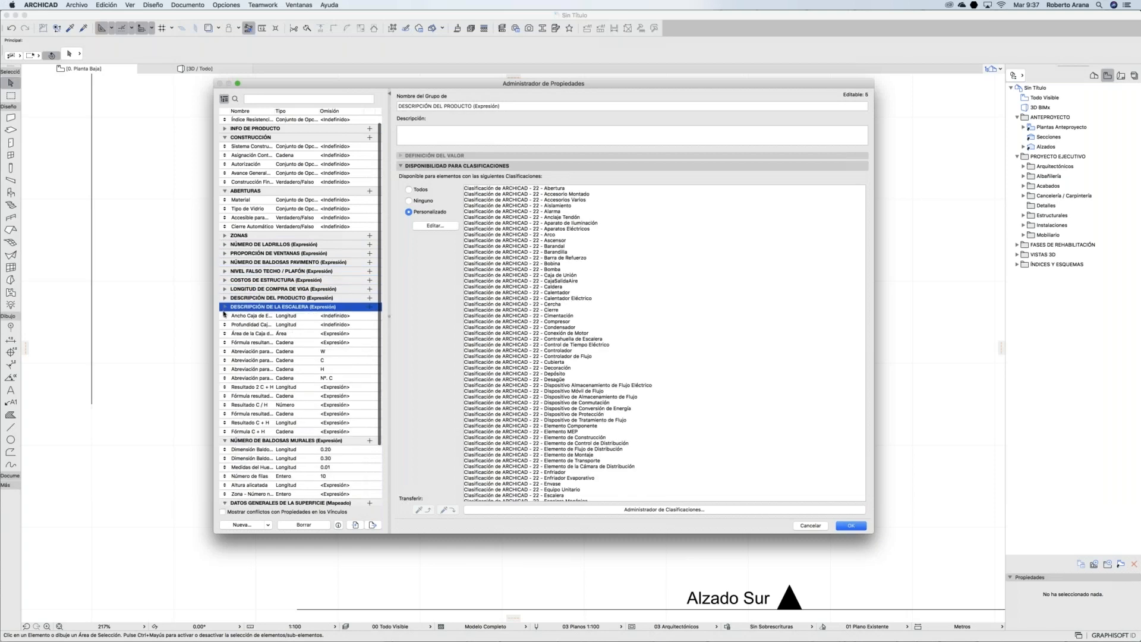
left_click(224, 325)
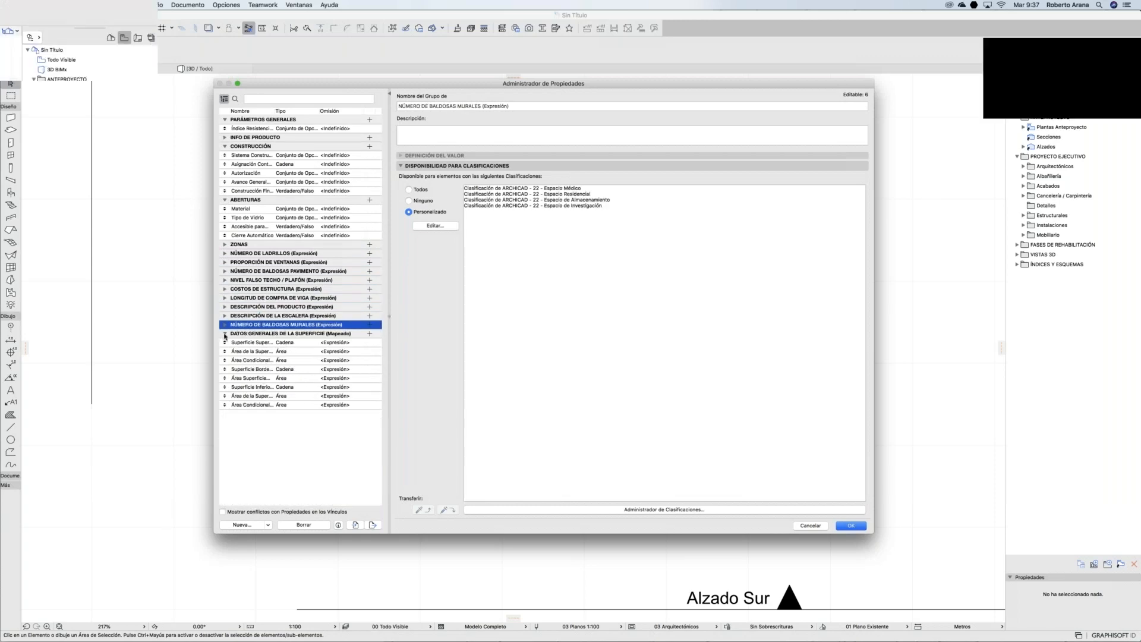
left_click(225, 334)
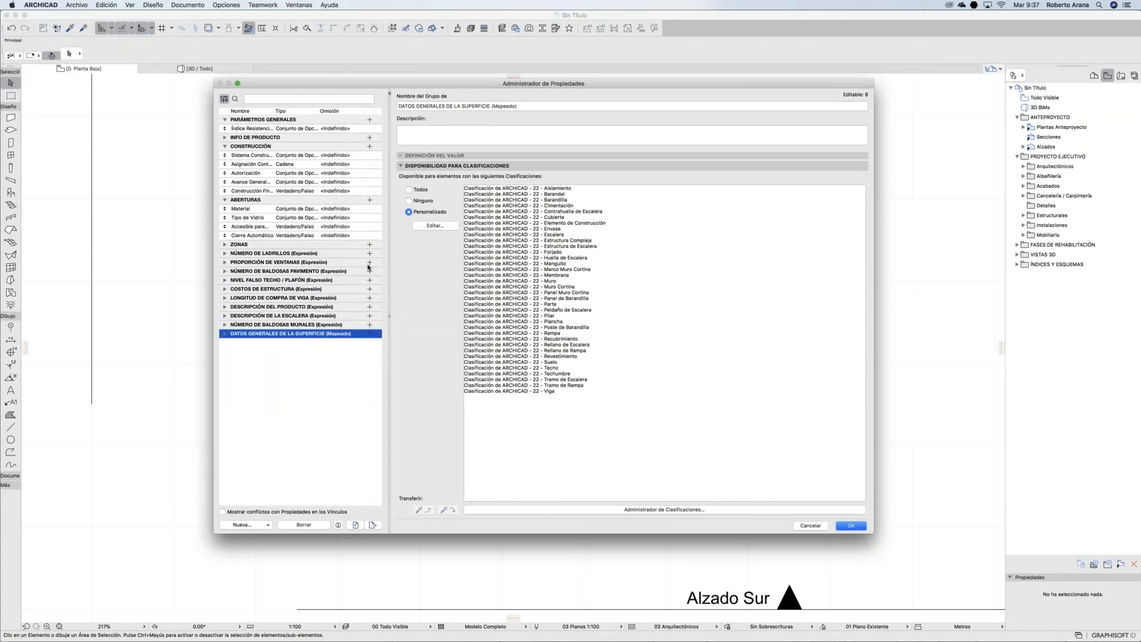
left_click(224, 146)
left_click(248, 165)
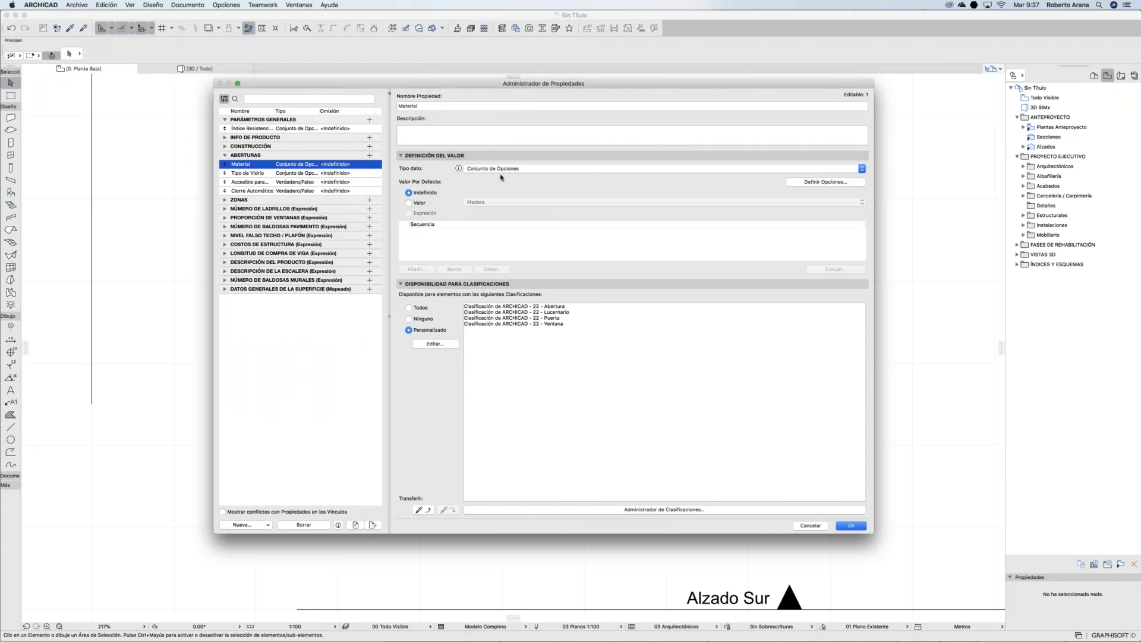
Step: In Tipo de Vidrio options, rename Templado to 'Templado 10 mm' and add 'Templado 6 mm' below it
left_click(838, 183)
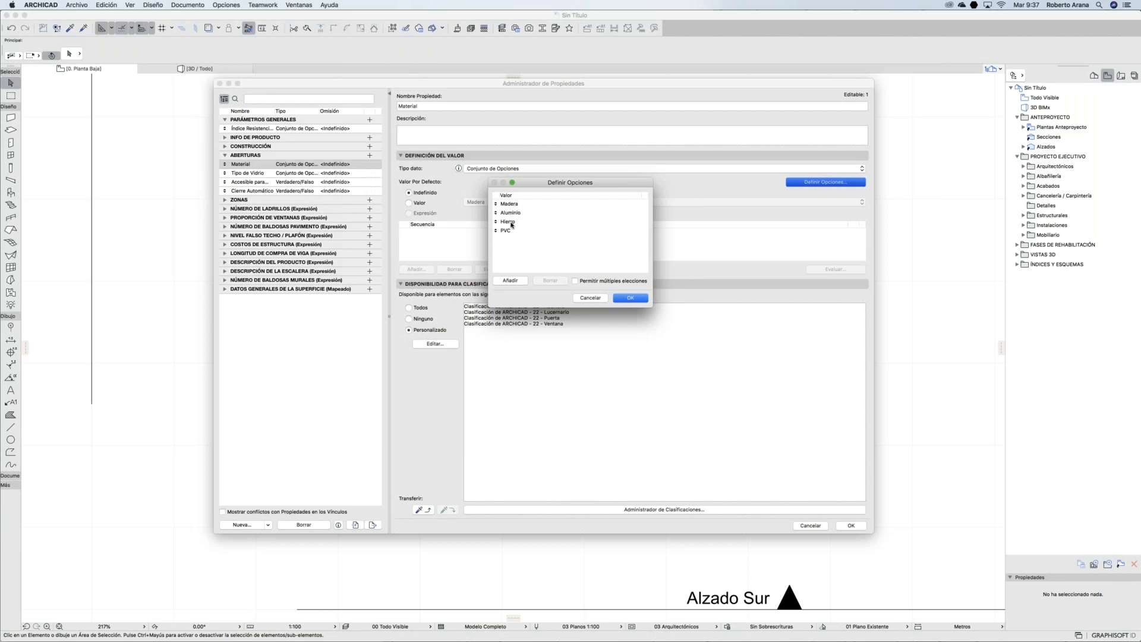
left_click(631, 298)
left_click(330, 174)
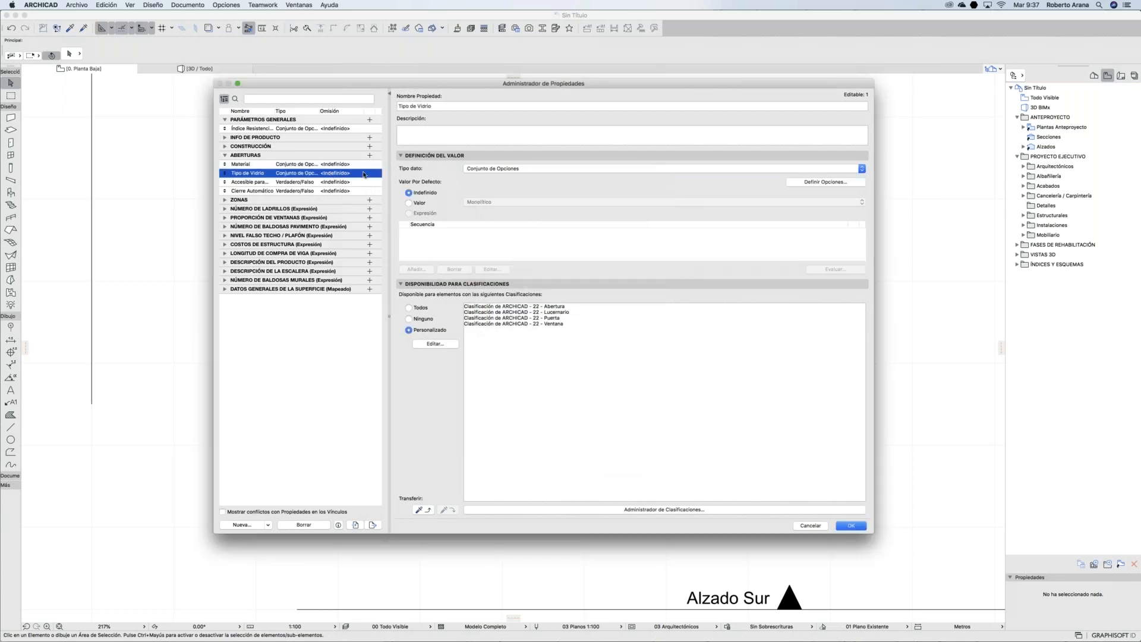
left_click(826, 182)
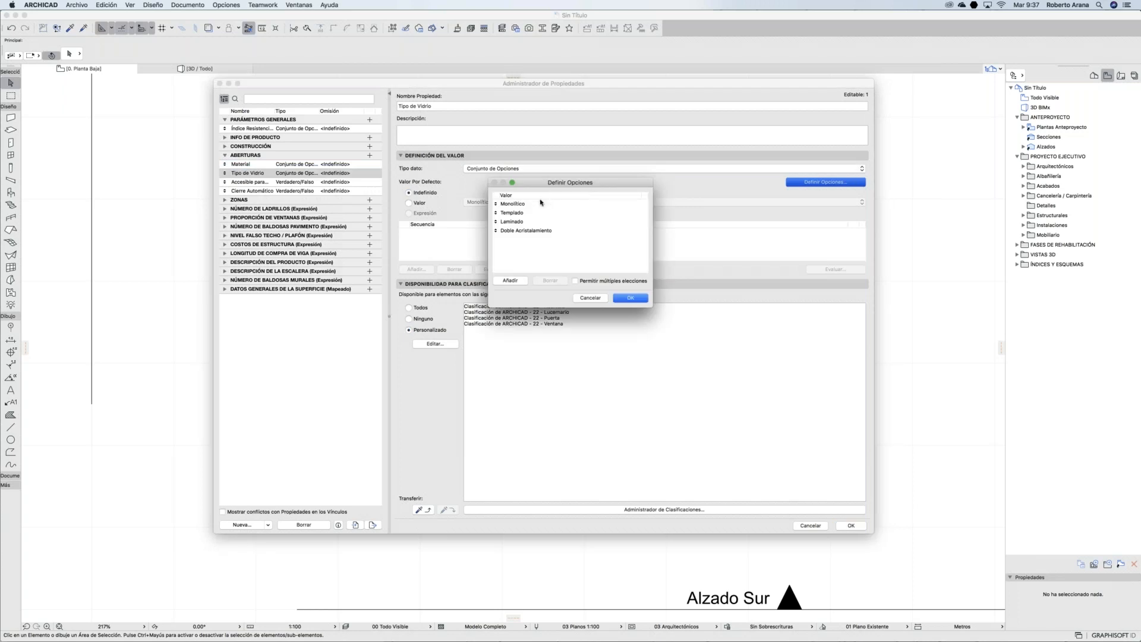
double_click(536, 205)
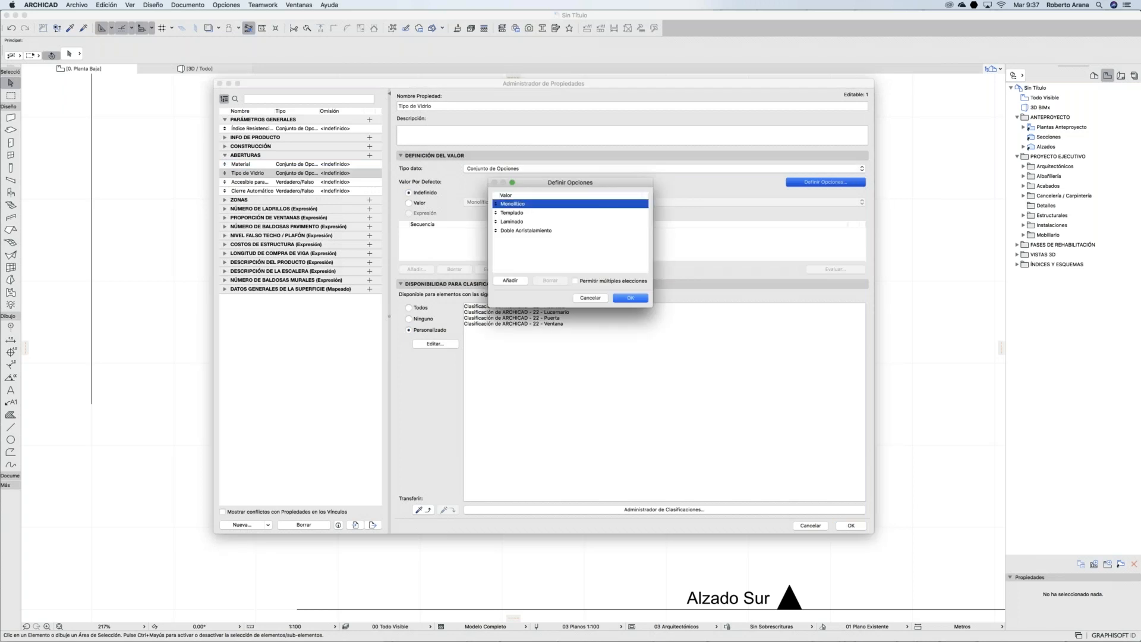
left_click(530, 212)
left_click(528, 221)
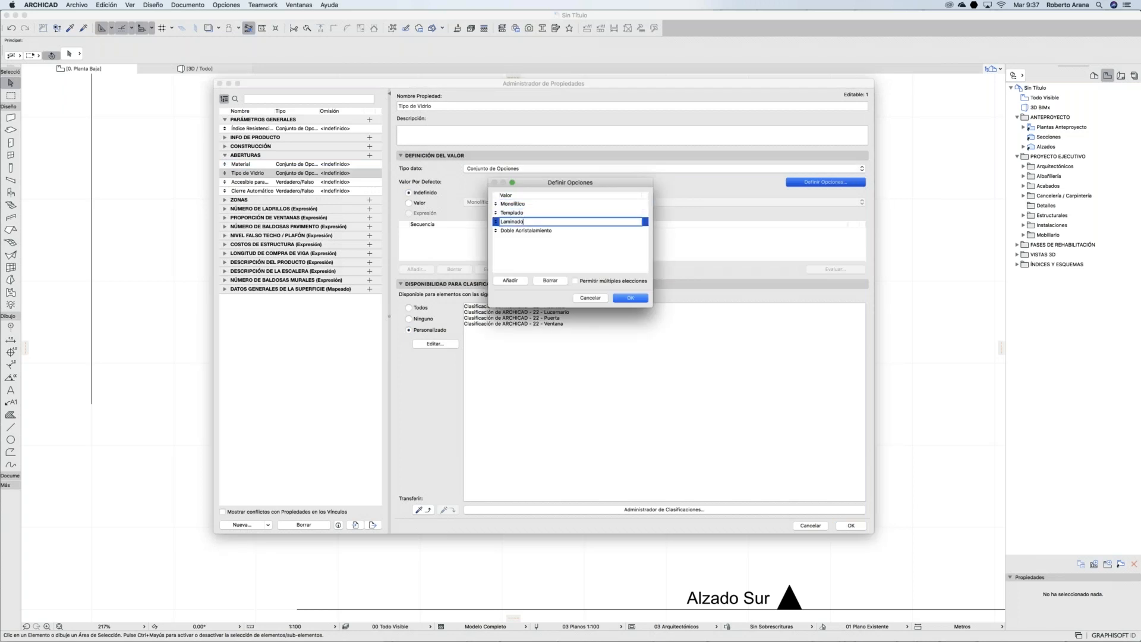
left_click(532, 212)
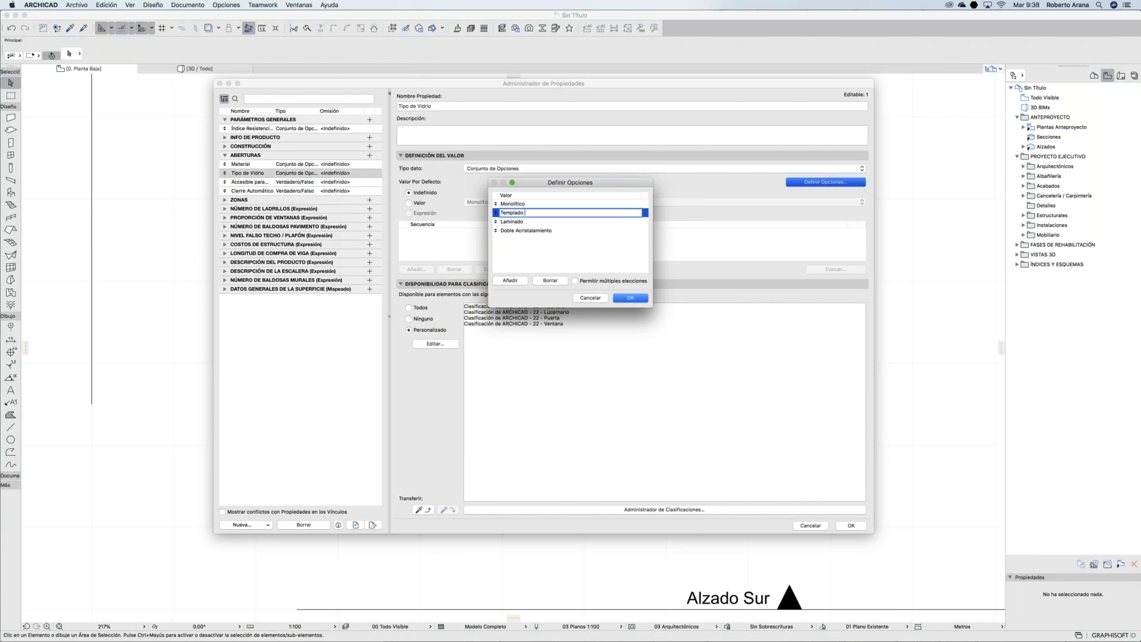
type("10 mm")
left_click(510, 281)
type("Templad")
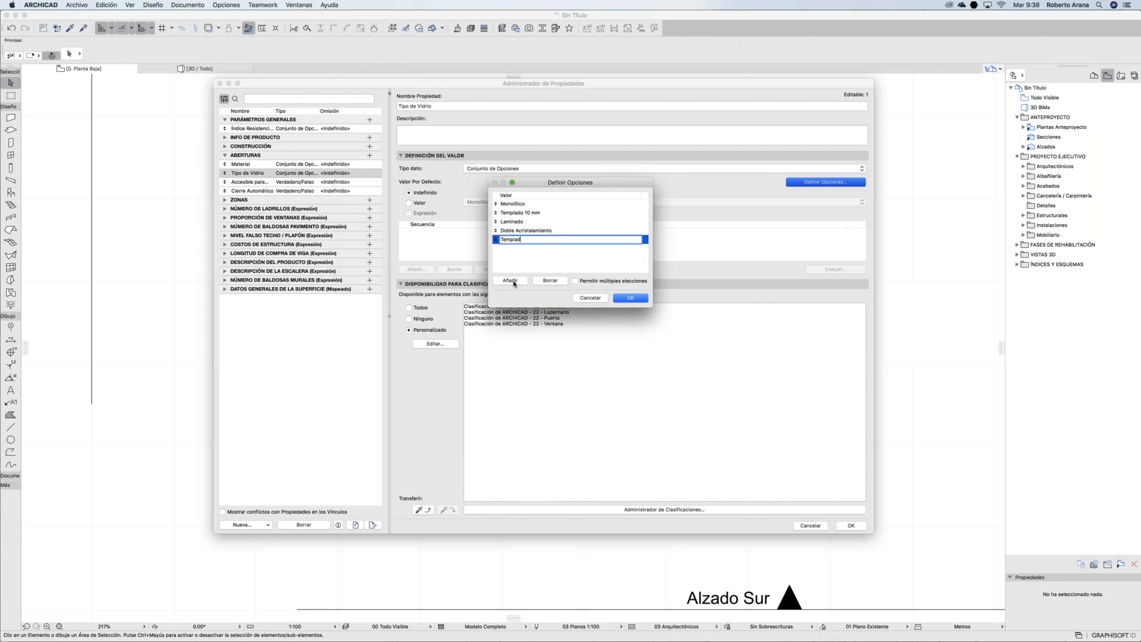
type("o 6 mm")
left_click_drag(496, 239, 496, 221)
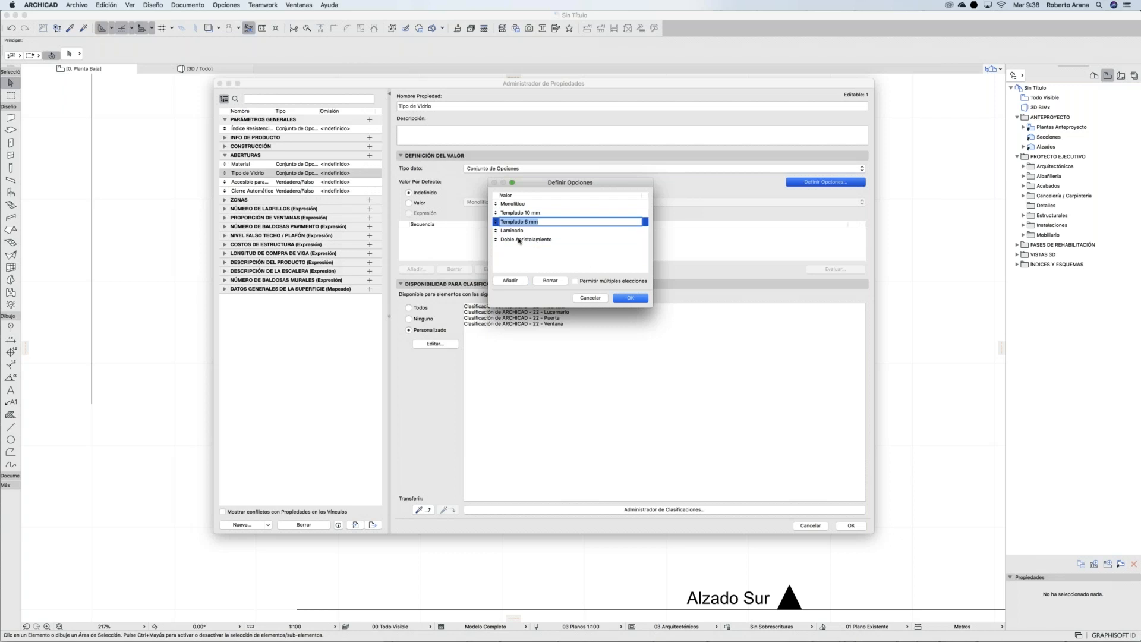
Step: Add a 'Doble acristalamiento con aislante' glass option and confirm the list
left_click(529, 232)
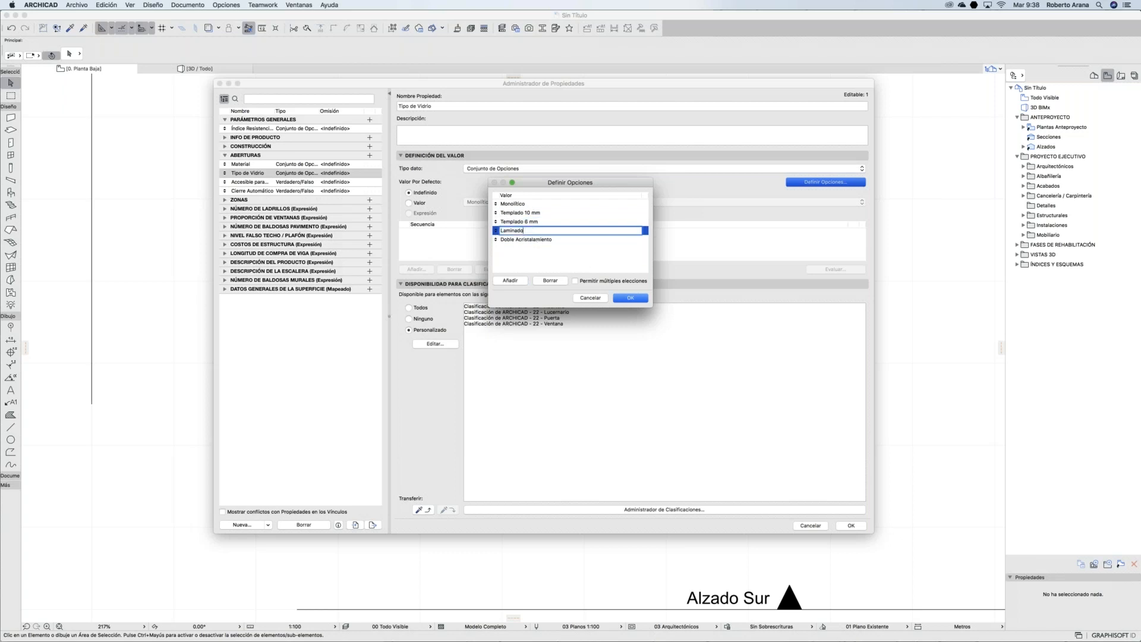
left_click(527, 239)
left_click(510, 280)
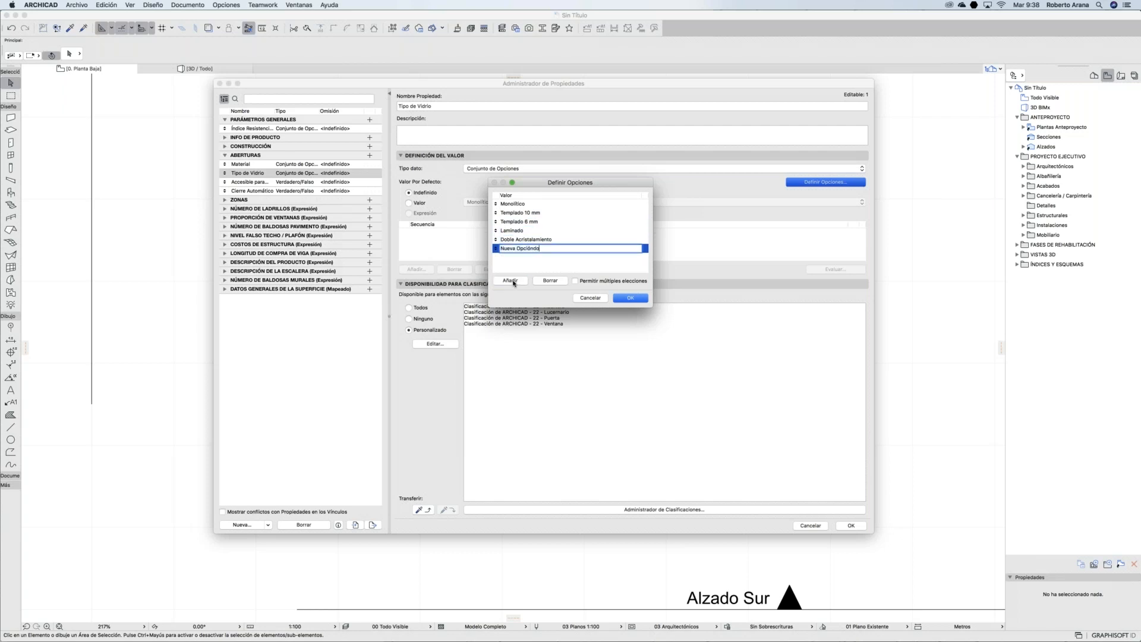
key("BackSpace")
key("BackSpace")
key("BackSpace")
key("BackSpace")
key("BackSpace")
key("BackSpace")
key("BackSpace")
key("BackSpace")
key("BackSpace")
key("BackSpace")
key("BackSpace")
key("BackSpace")
key("BackSpace")
key("BackSpace")
key("BackSpace")
key("BackSpace")
key("BackSpace")
type("Doble acristalamento co")
type("n aislante")
left_click(628, 298)
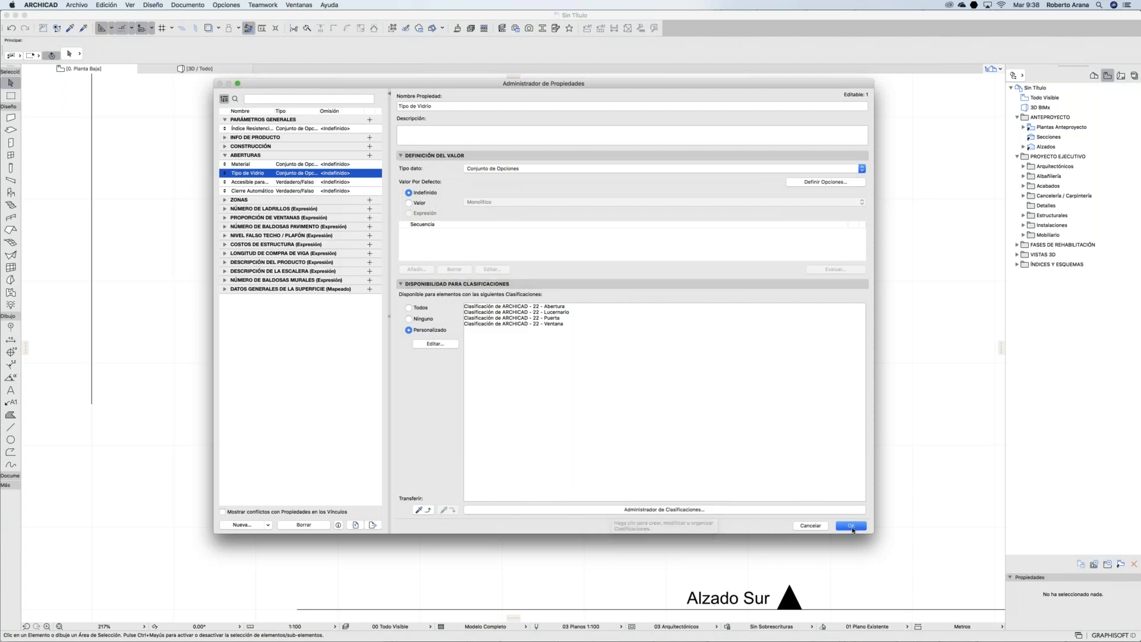
Step: Close the Property Manager and draw a straight wall above the existing detail
key("Escape")
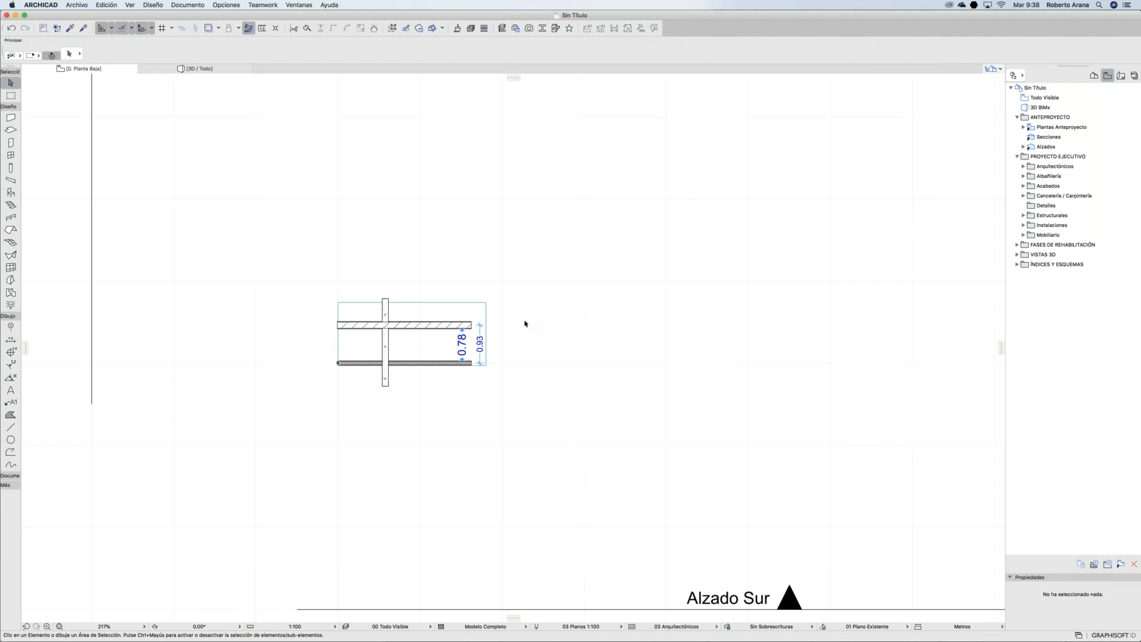
left_click(11, 117)
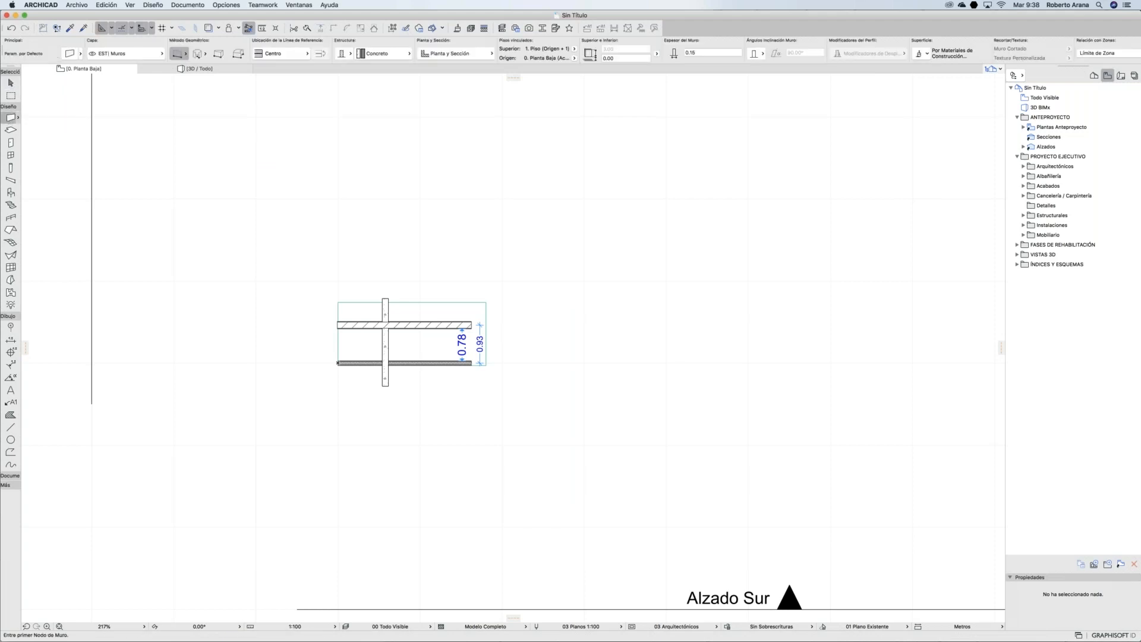
left_click(332, 220)
left_click(773, 219)
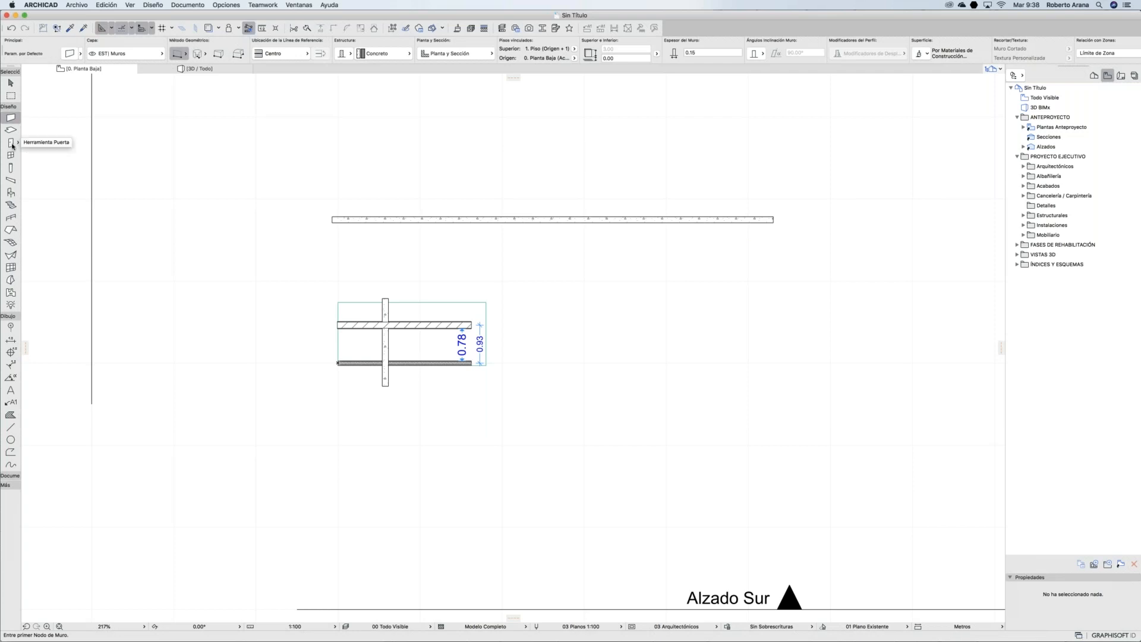
Step: In the default door settings, set the door's classification to Puerta
double_click(11, 143)
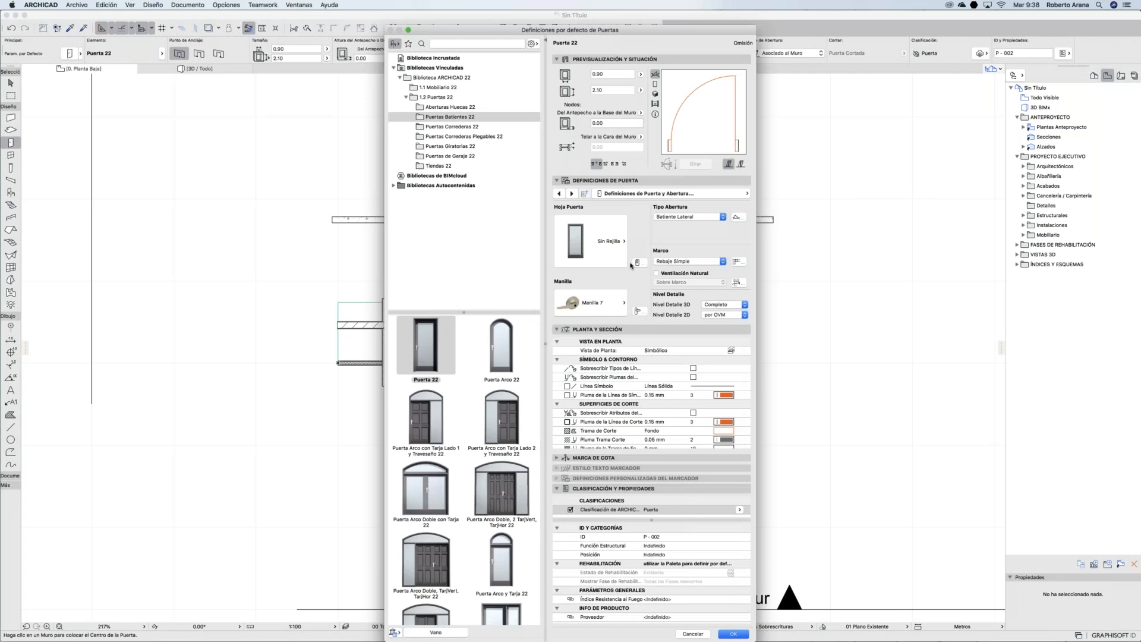
left_click(557, 59)
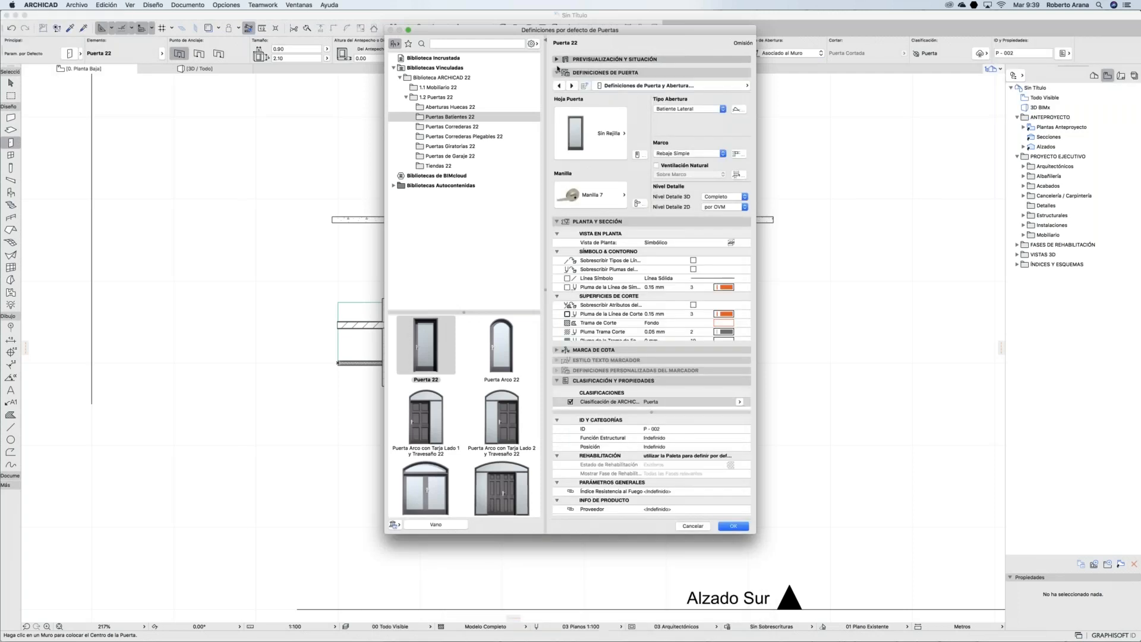
left_click(557, 69)
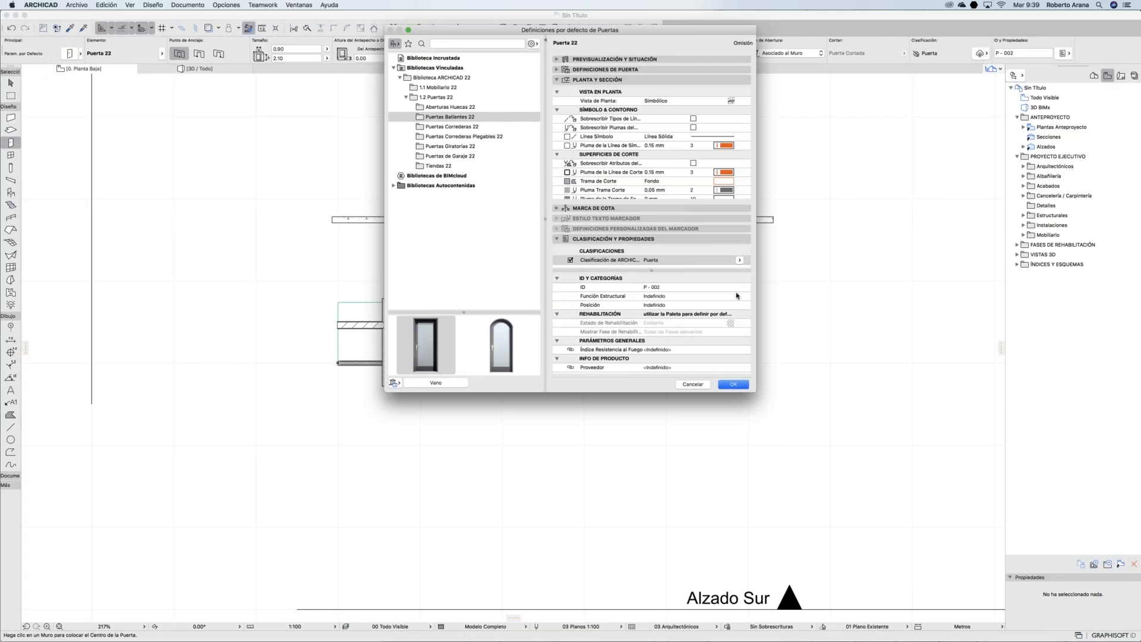
left_click(739, 260)
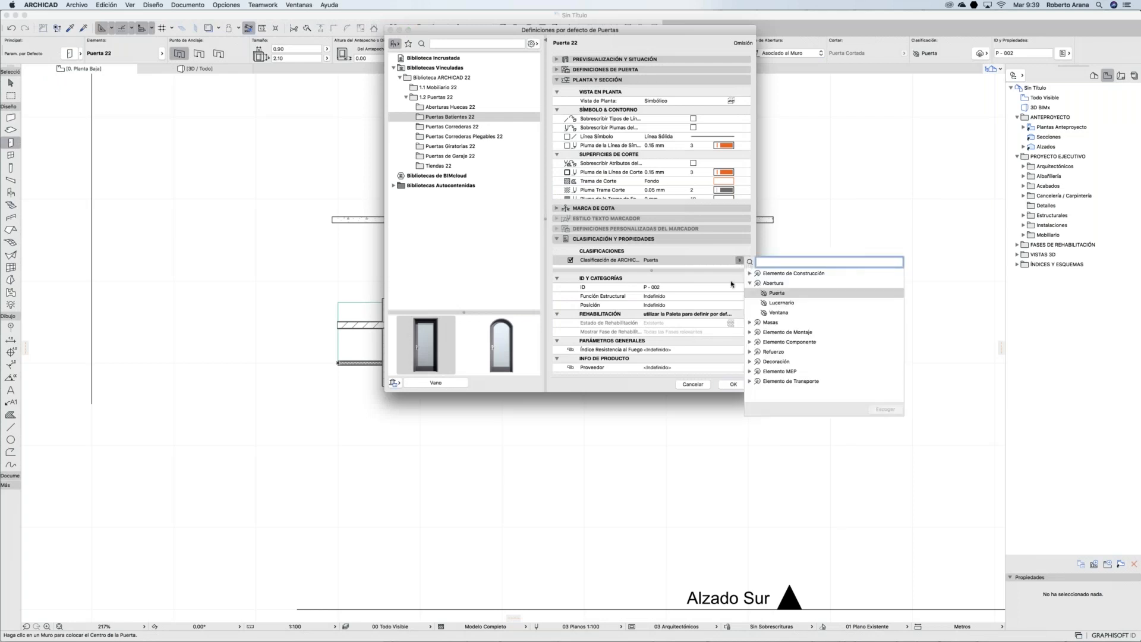
left_click(571, 261)
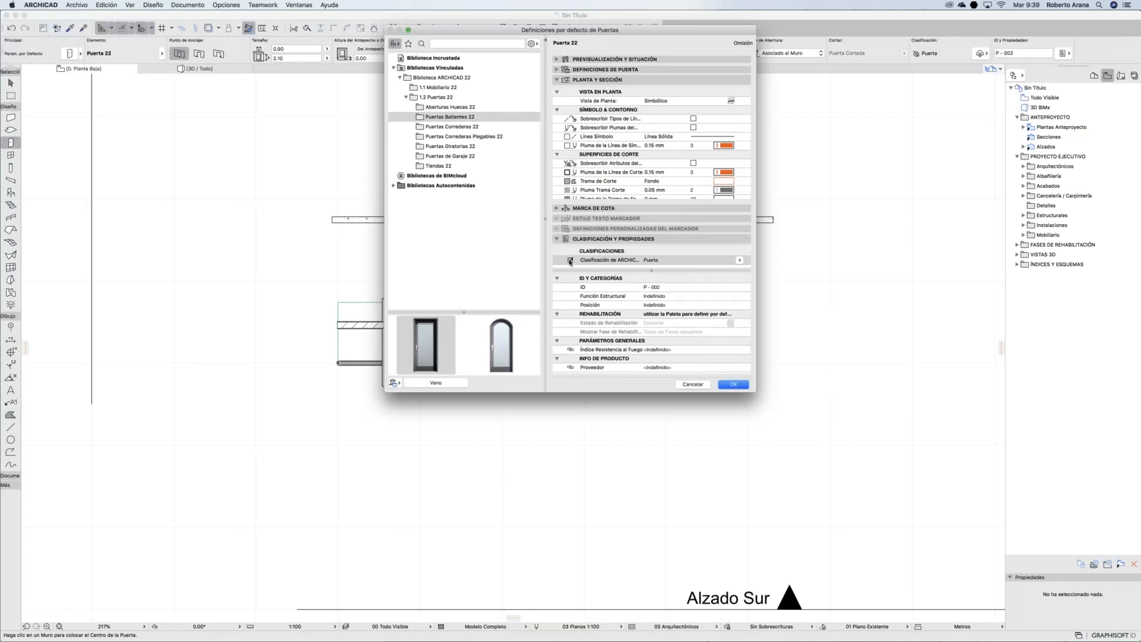
left_click(571, 260)
scroll(643, 343, "down", 2)
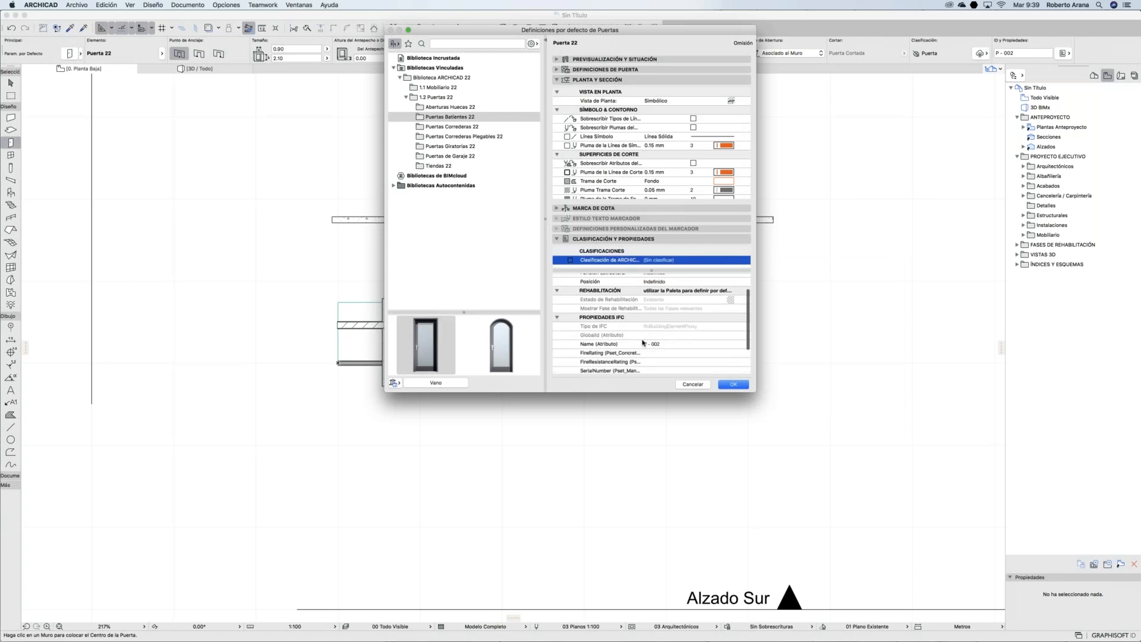
scroll(644, 343, "down", 3)
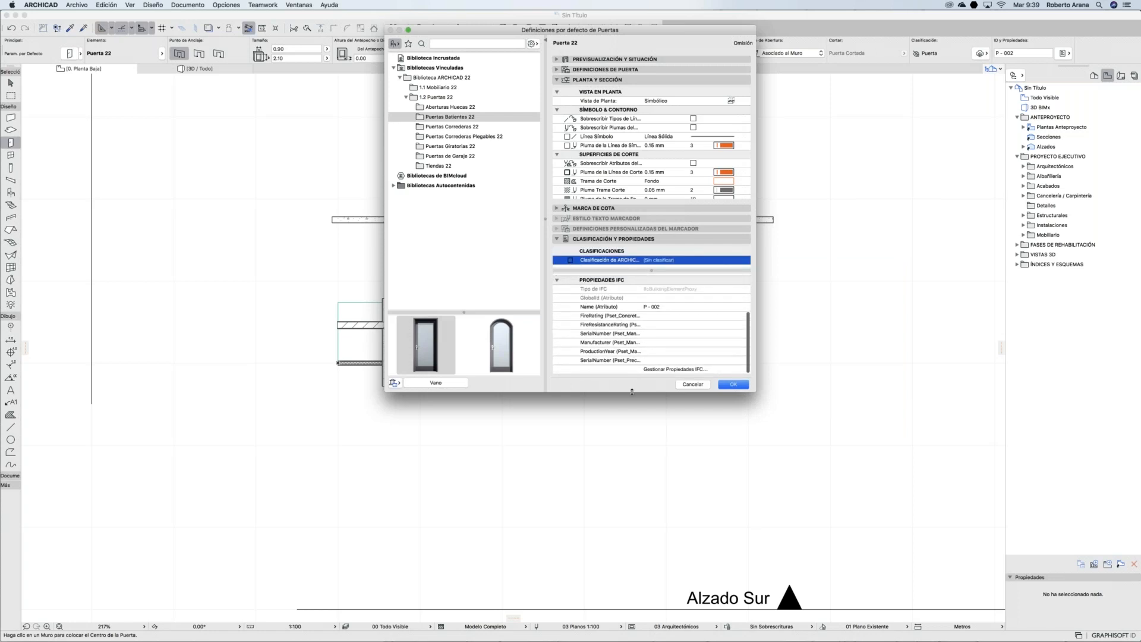
left_click_drag(581, 490, 571, 576)
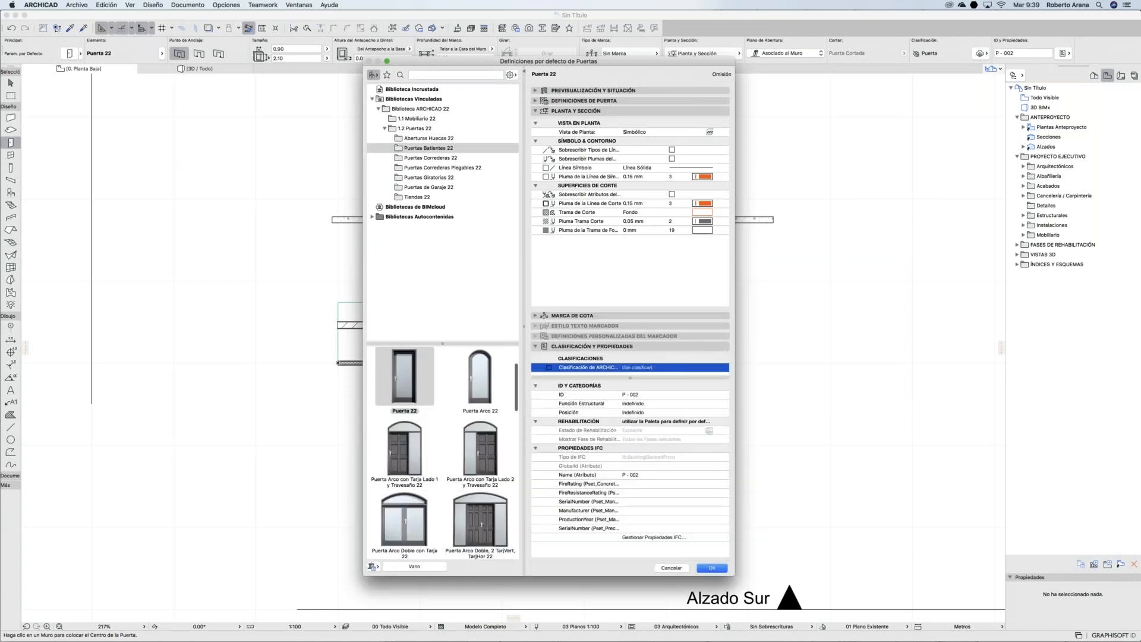
left_click(549, 368)
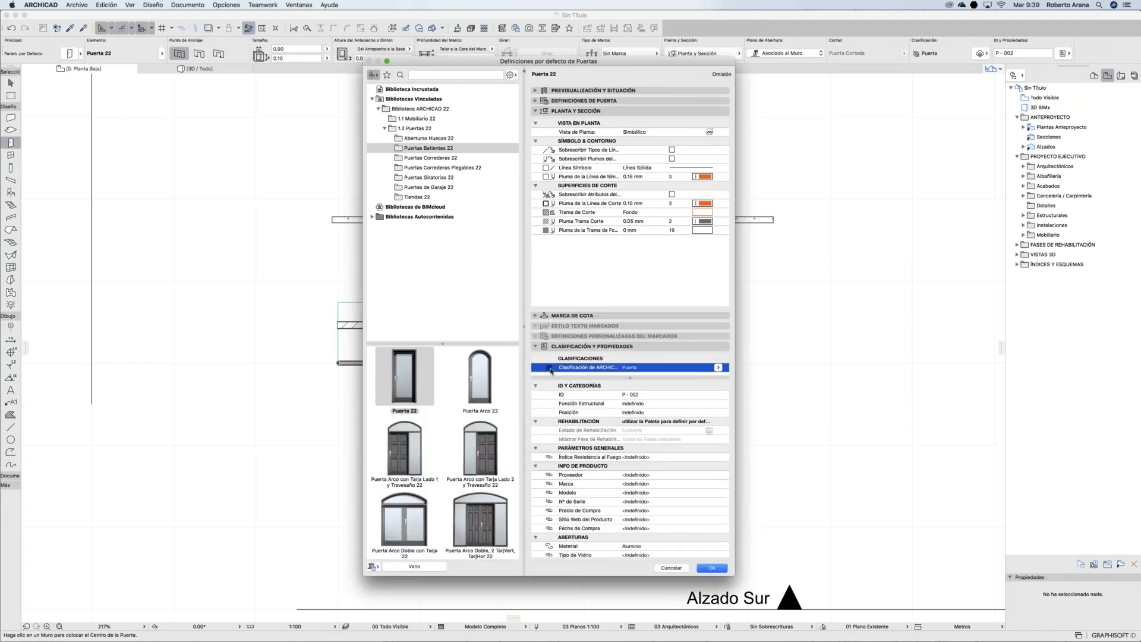
left_click(718, 368)
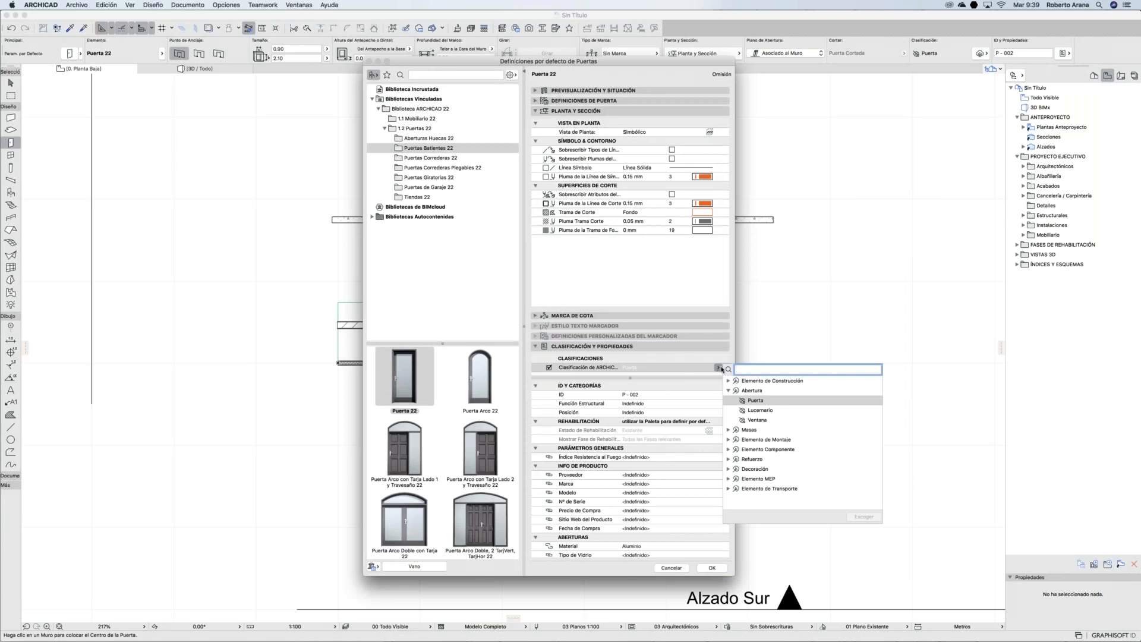
left_click(756, 401)
key("Return")
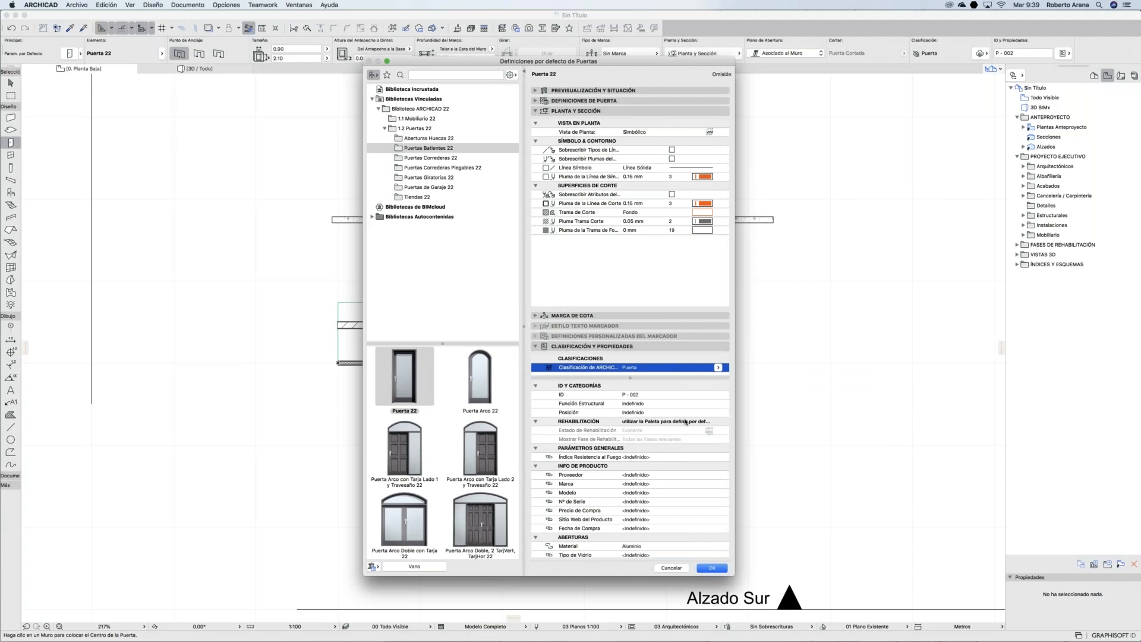
Step: Review the Aberturas properties with Material Aluminio, accept, and place a door mid-wall
scroll(684, 423, "down", 5)
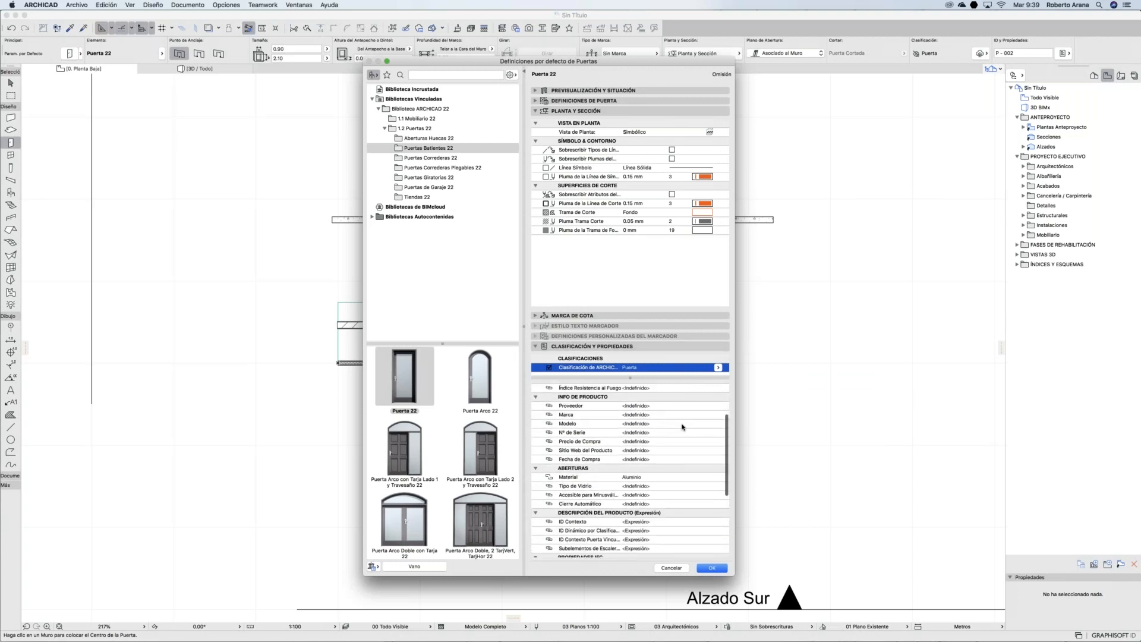
left_click(633, 479)
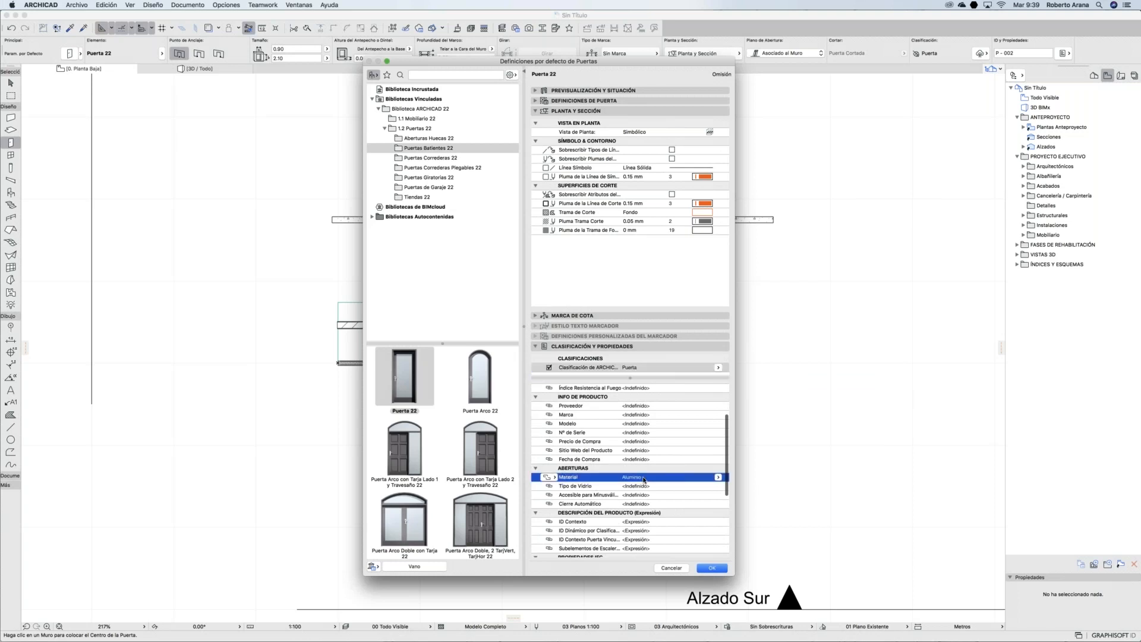
left_click(668, 494)
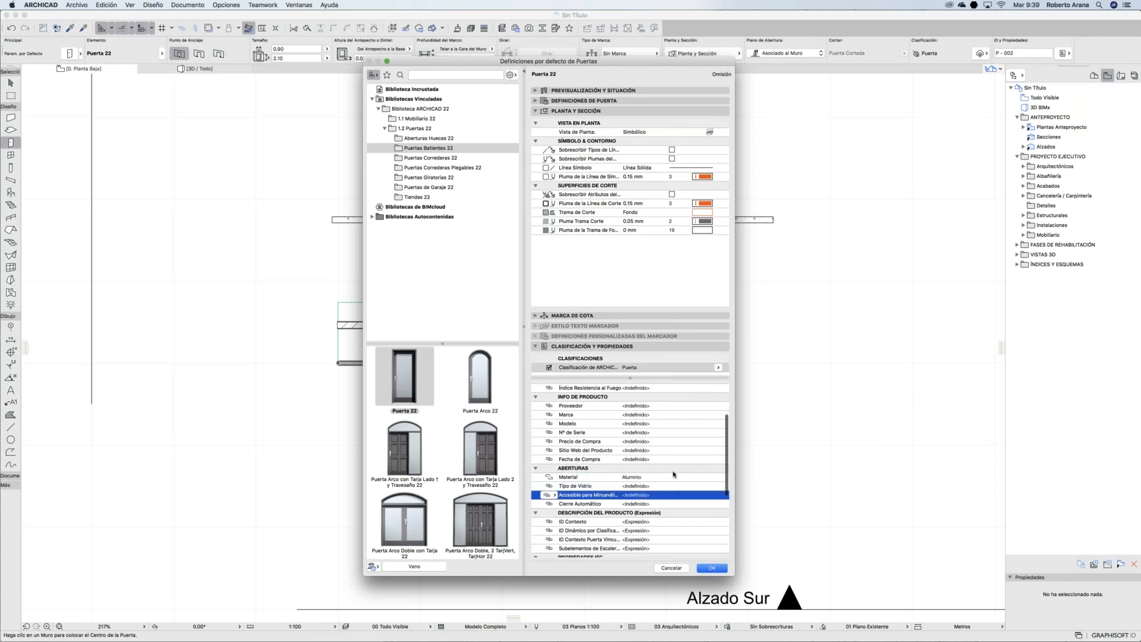
left_click(672, 472)
left_click(666, 477)
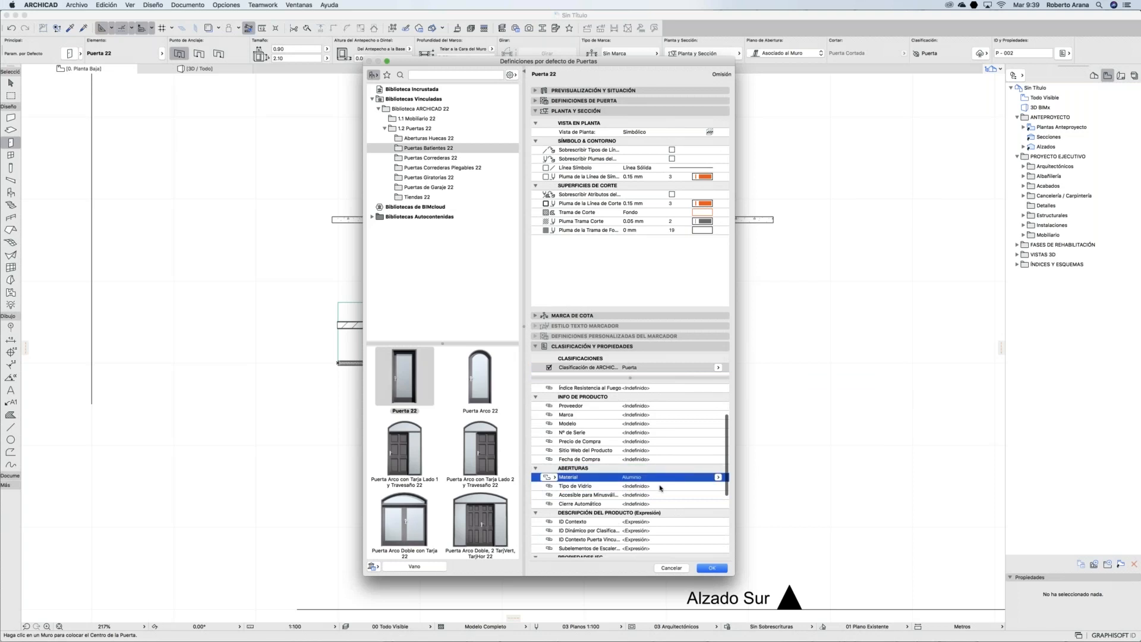
left_click(660, 486)
left_click(658, 497)
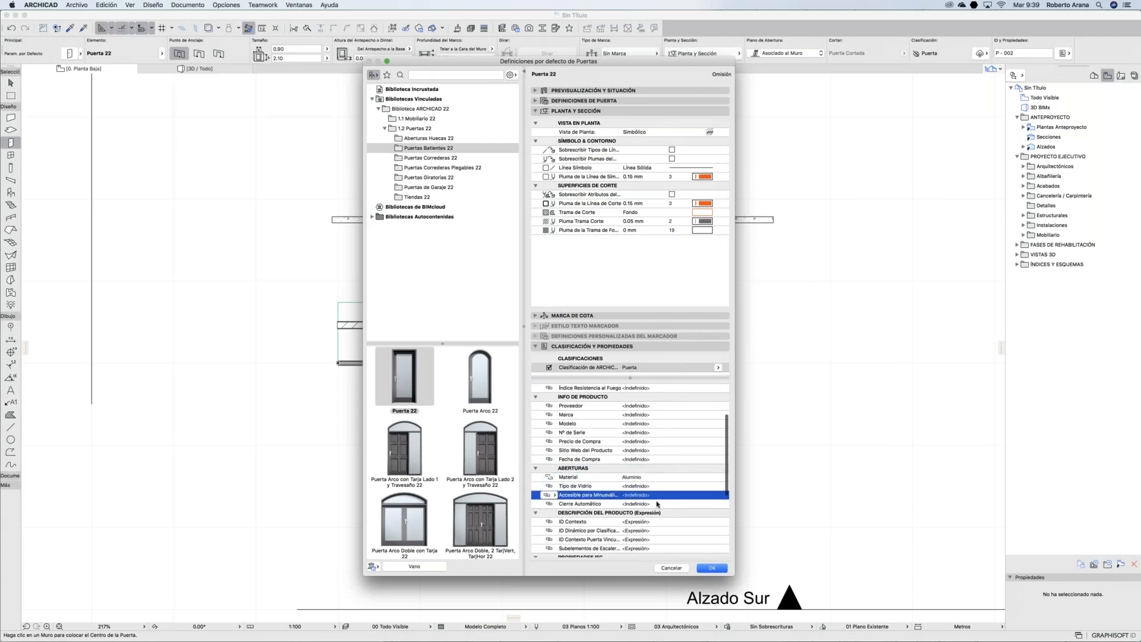
left_click(656, 504)
left_click(667, 477)
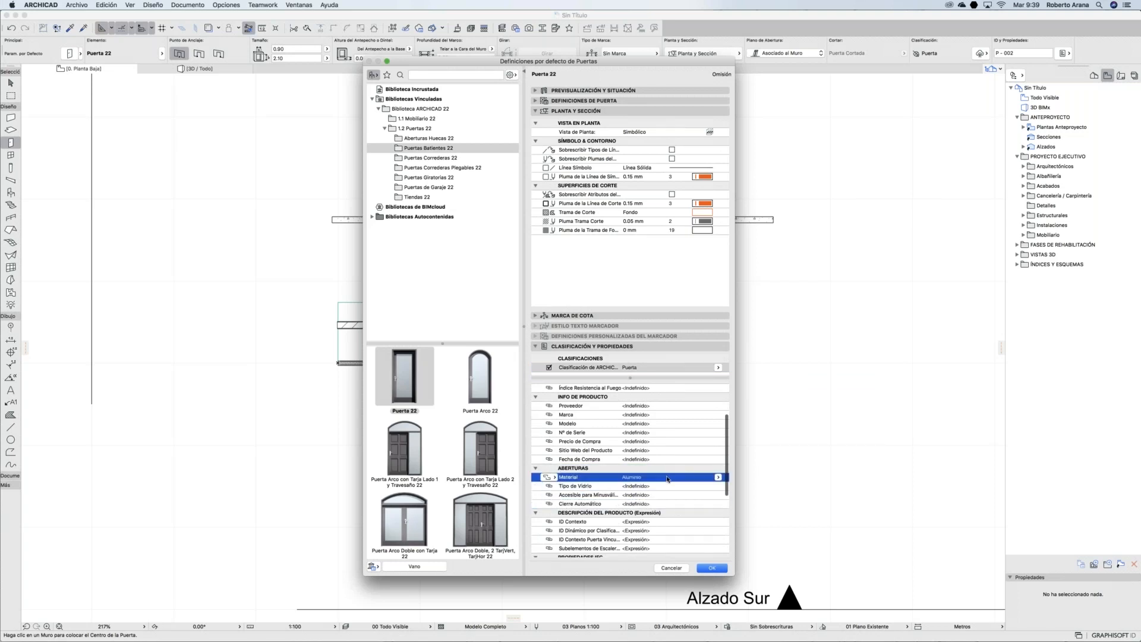
left_click(713, 568)
left_click(545, 219)
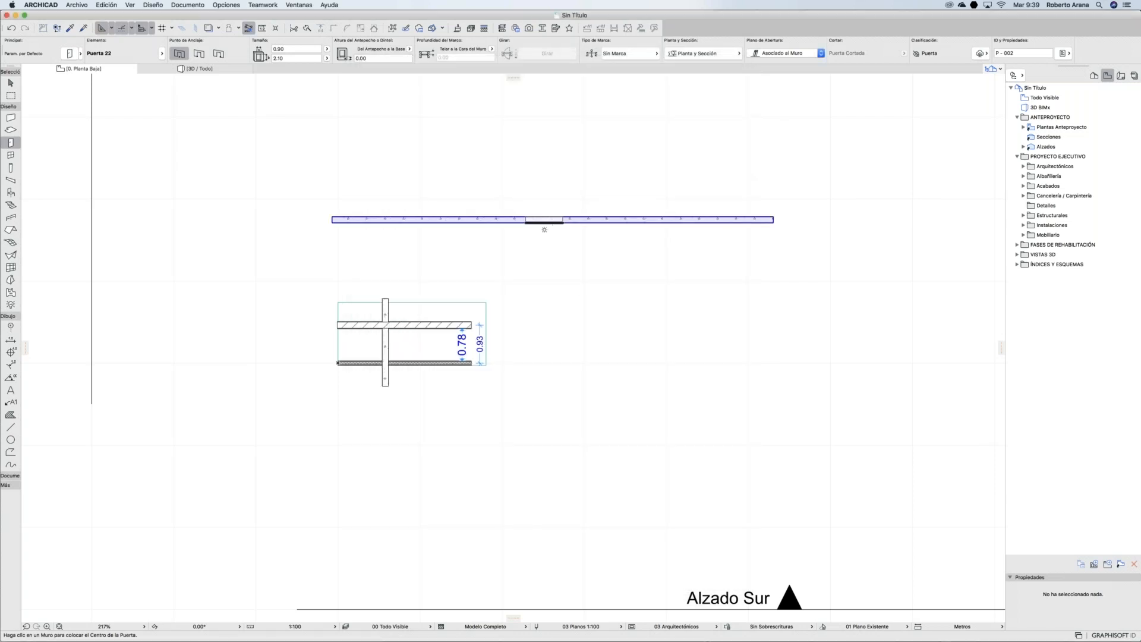
Step: Set the door's swing side, then select the placed door and open its settings
left_click(565, 187)
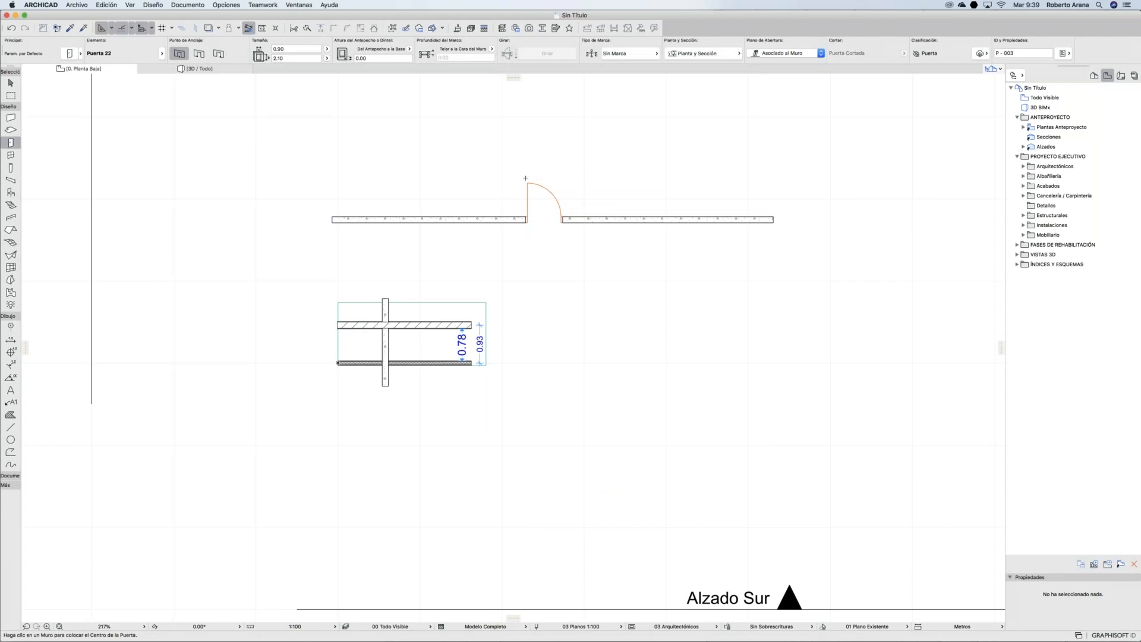
left_click(528, 184, "shift")
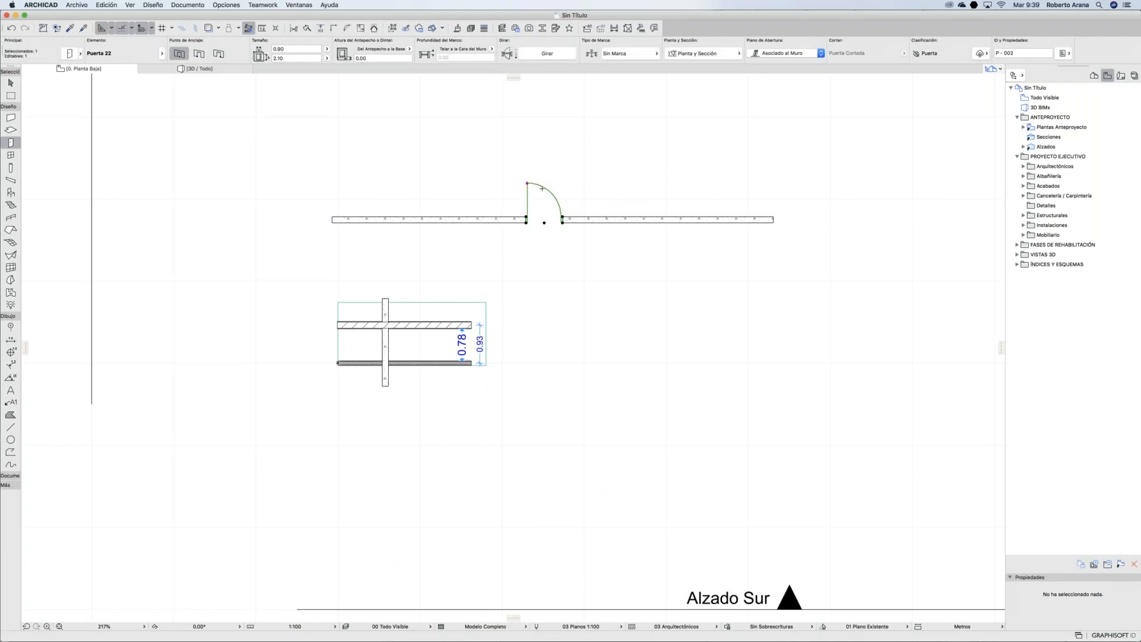
scroll(542, 188, "up", 1)
scroll(542, 189, "up", 10)
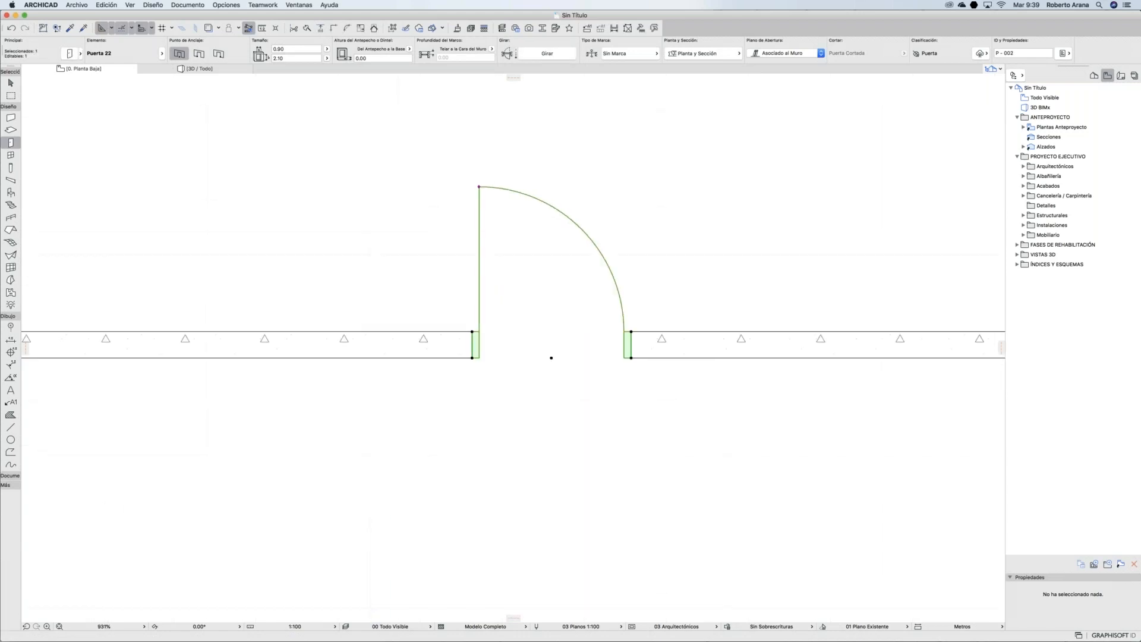
key("super+t")
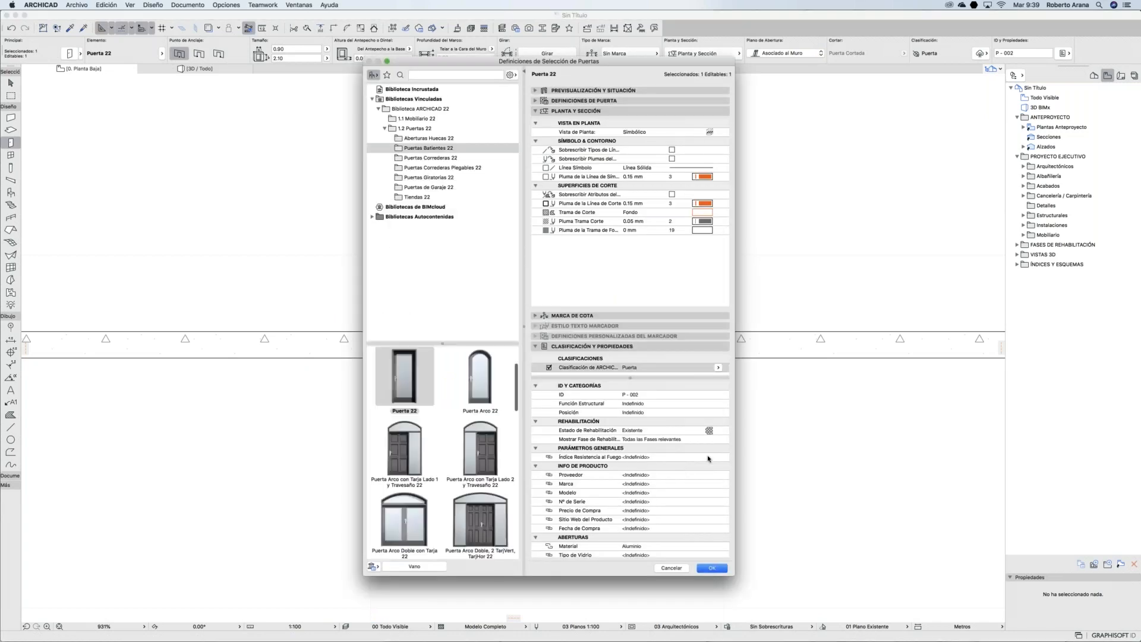
Step: Set the door's Aberturas Material to Madera, accept, and deselect the door
scroll(697, 493, "down", 1)
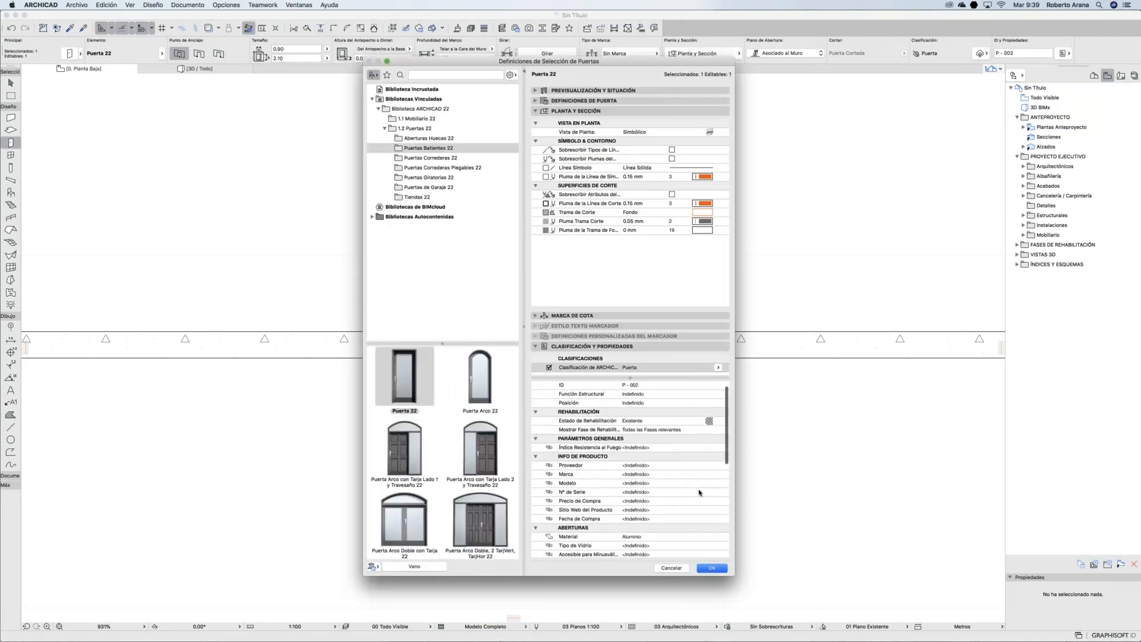
left_click(704, 468)
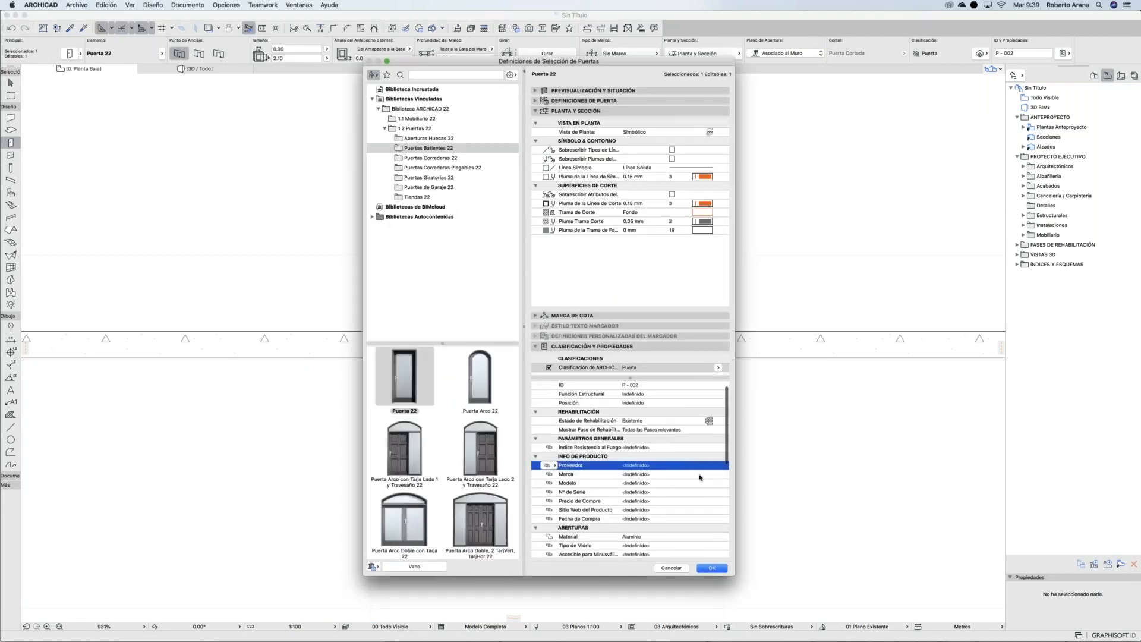
scroll(671, 519, "down", 2)
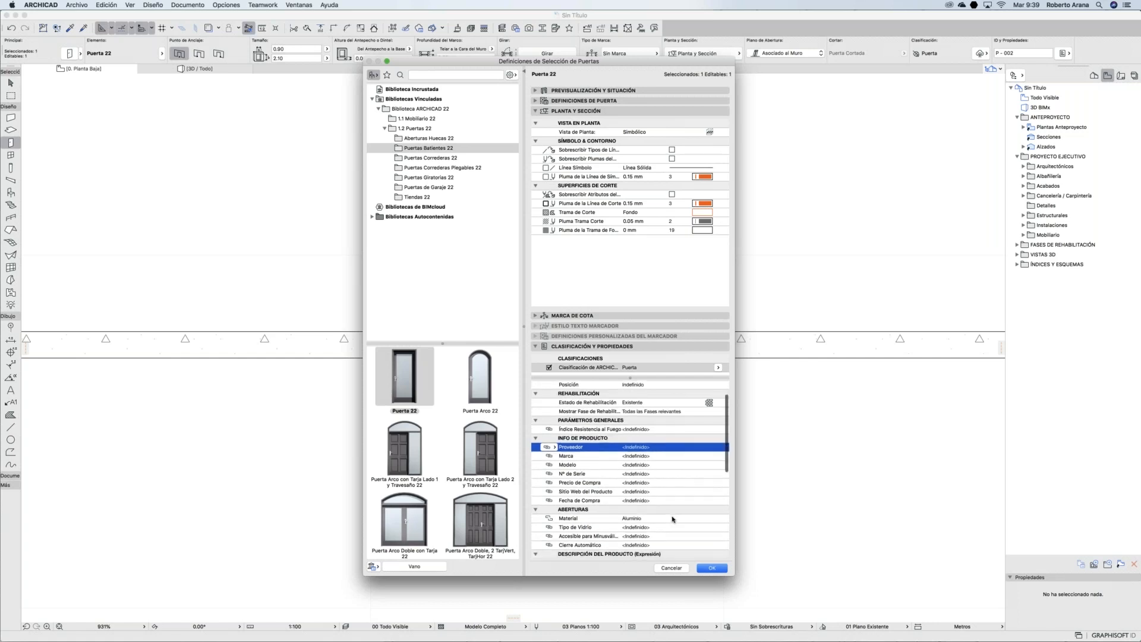
left_click(671, 519)
left_click(719, 519)
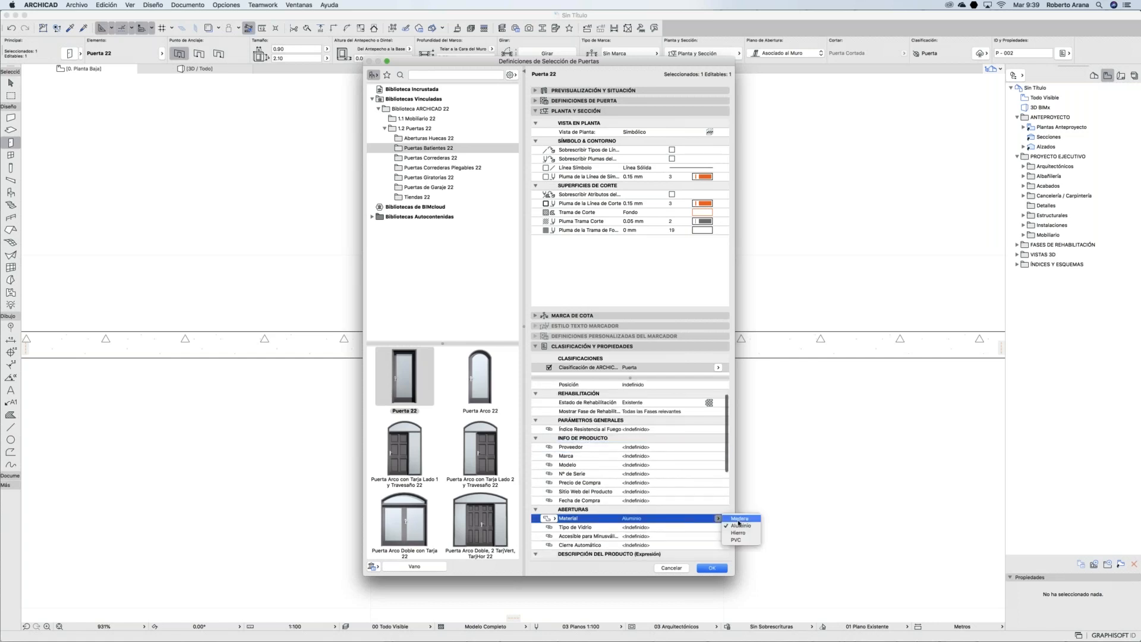
key("Return")
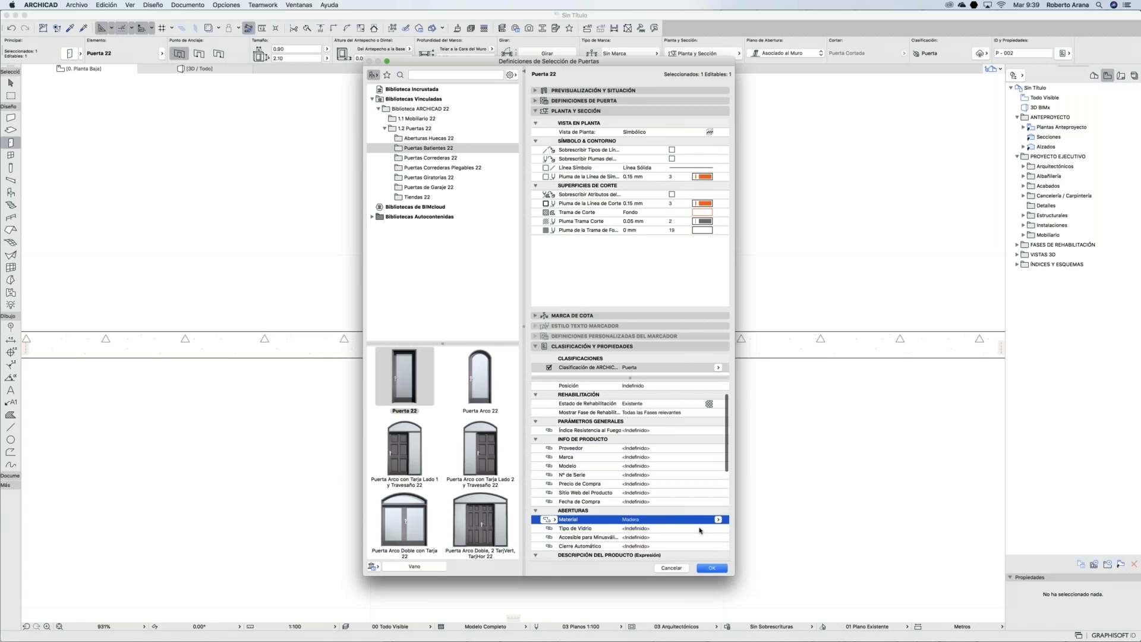
key("Down")
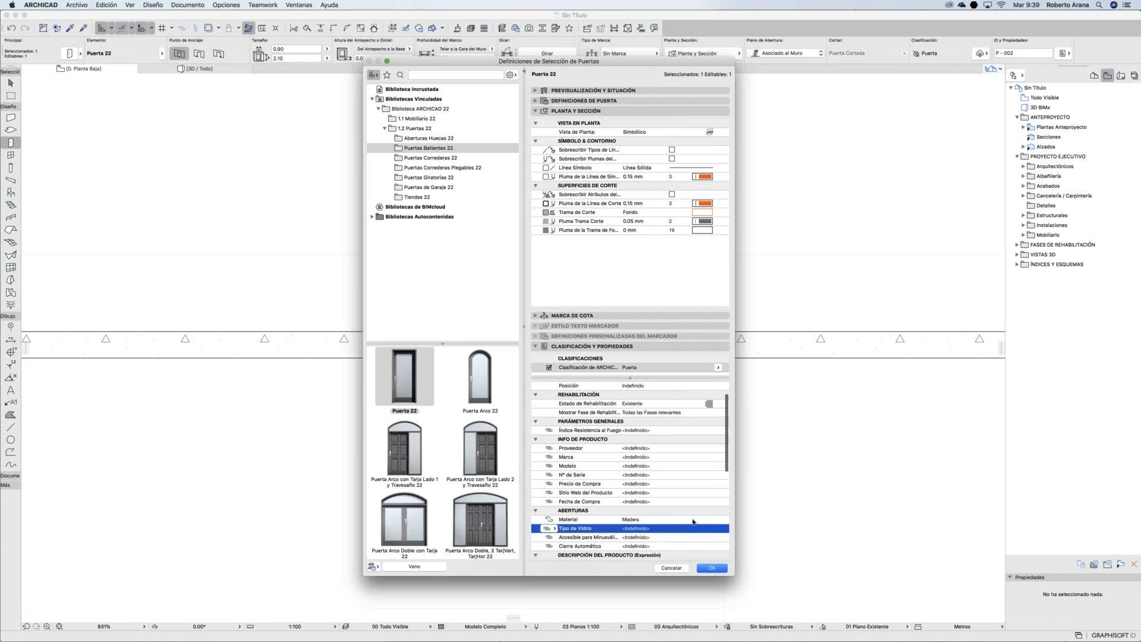
left_click(693, 521)
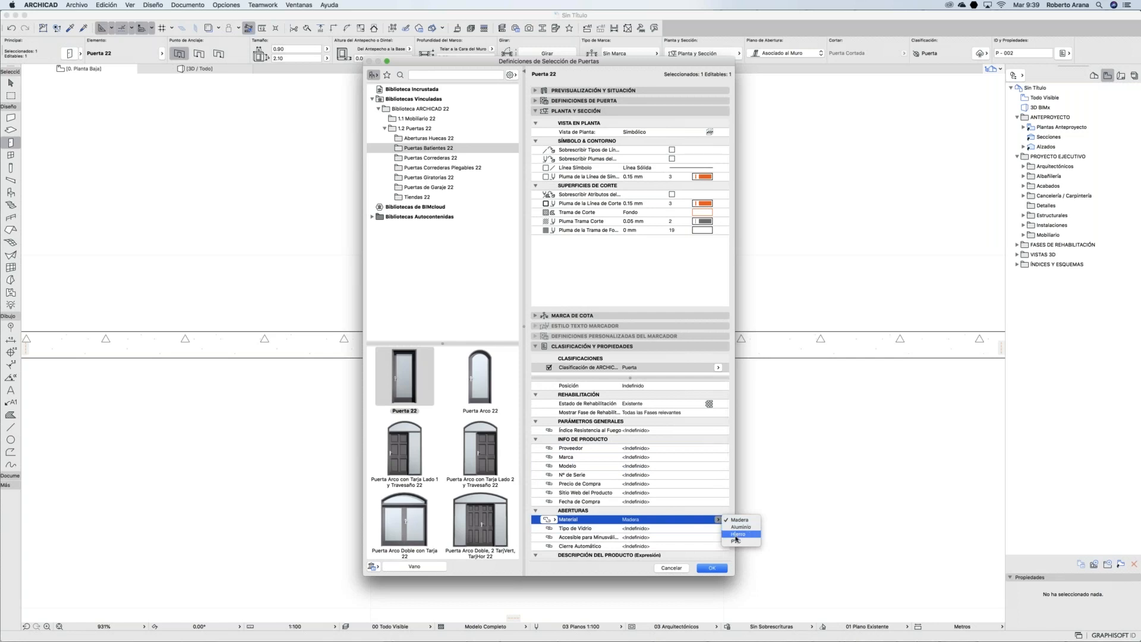
left_click(725, 519)
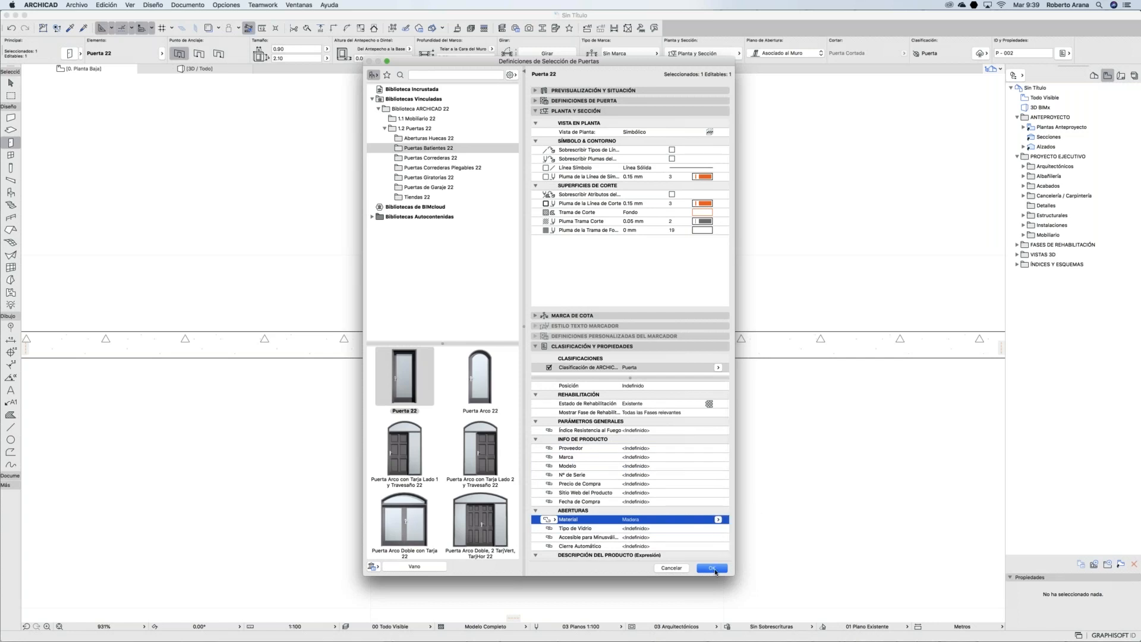
left_click(717, 520)
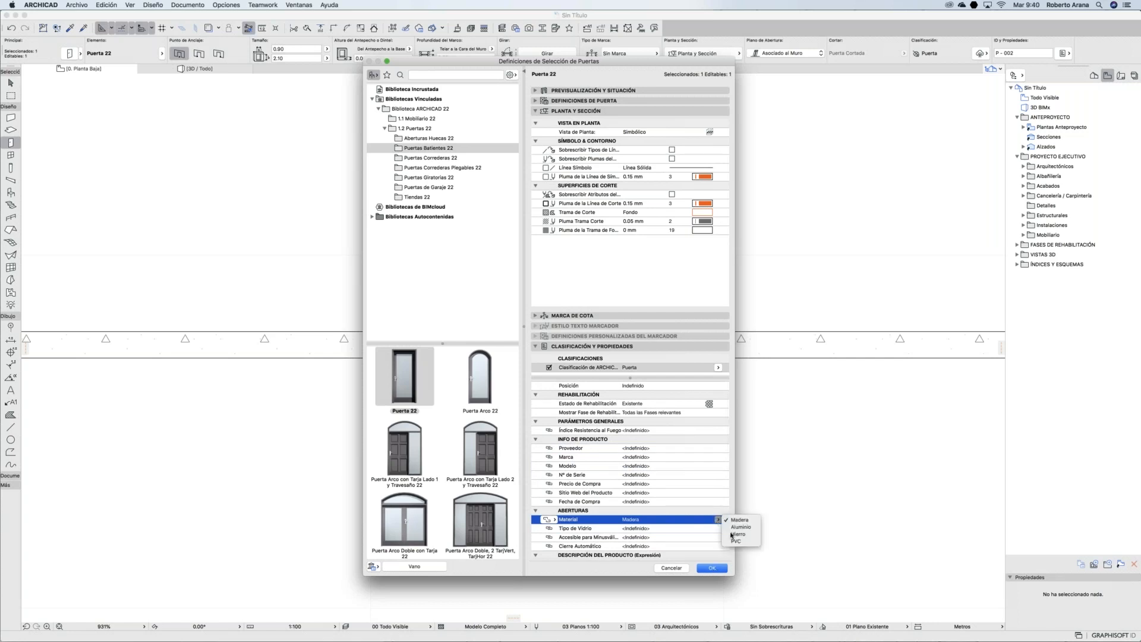
left_click(710, 568)
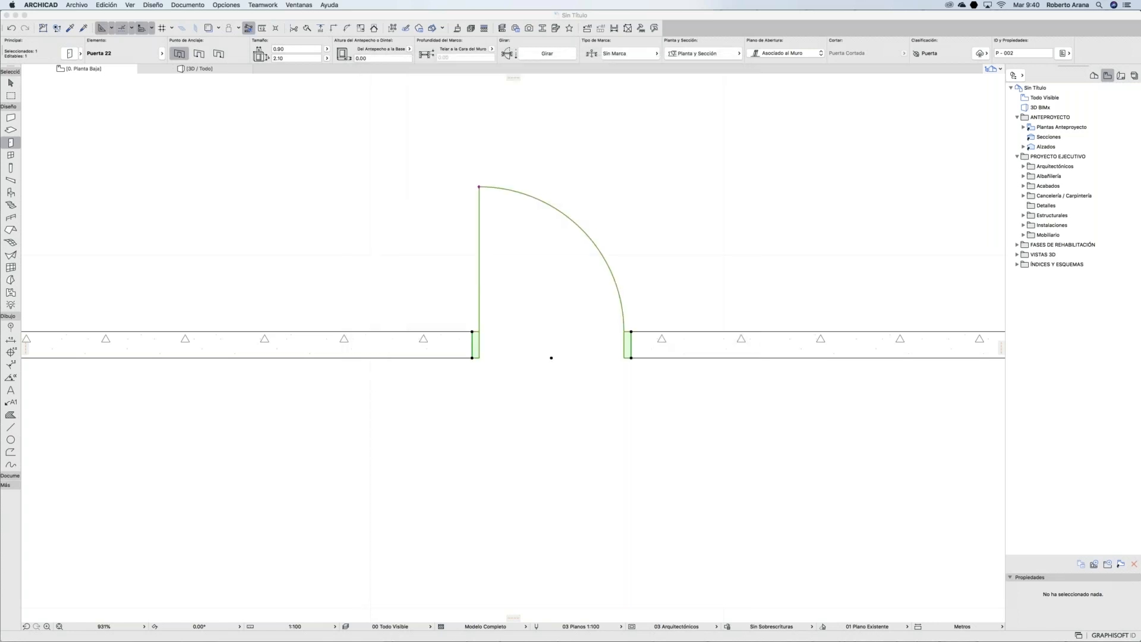
key("Escape")
key("Escape")
left_click(233, 5)
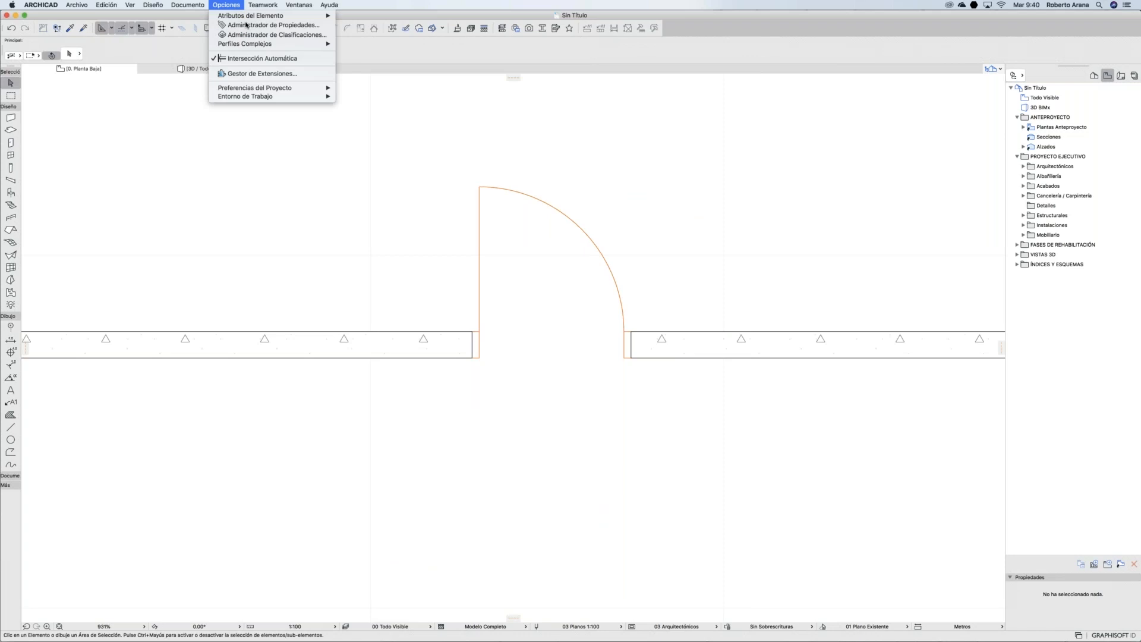
left_click(246, 24)
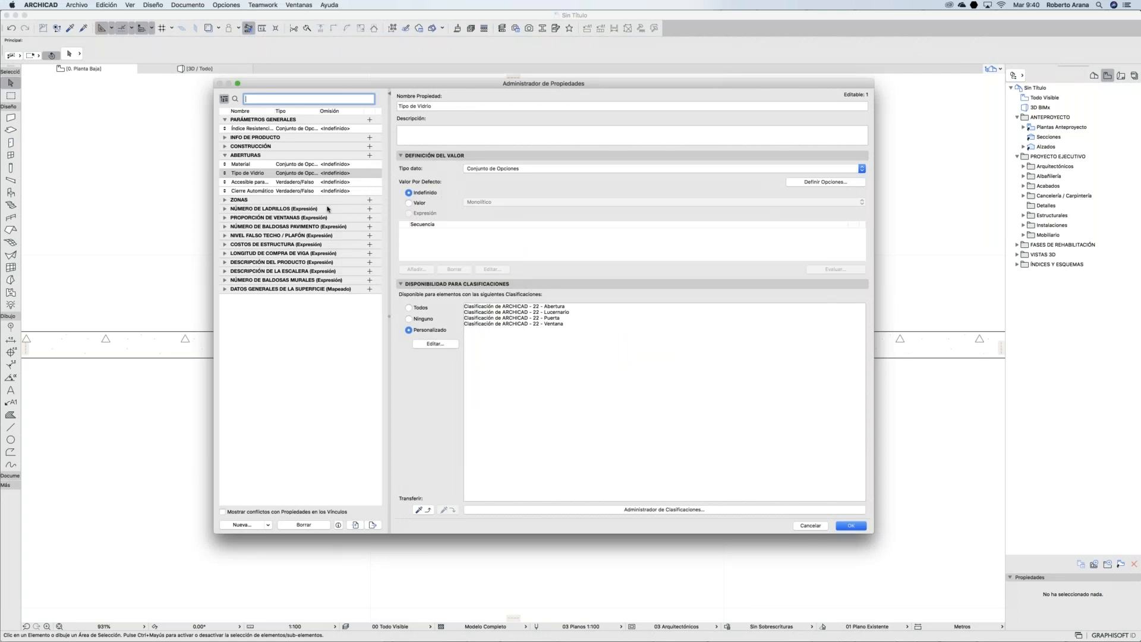
left_click(286, 172)
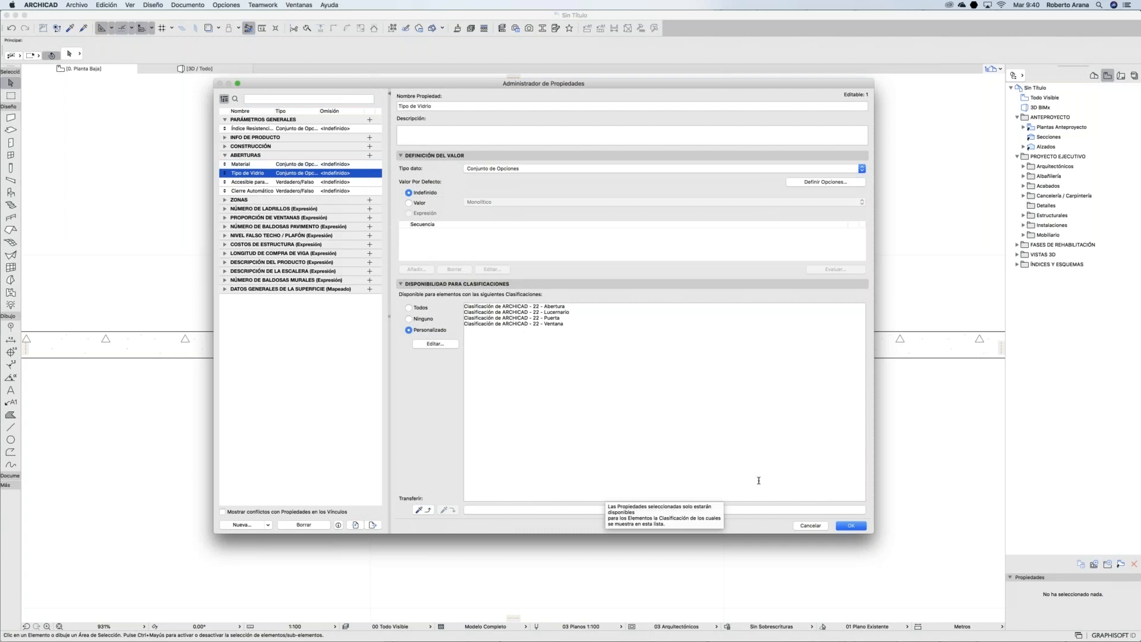
left_click(852, 525)
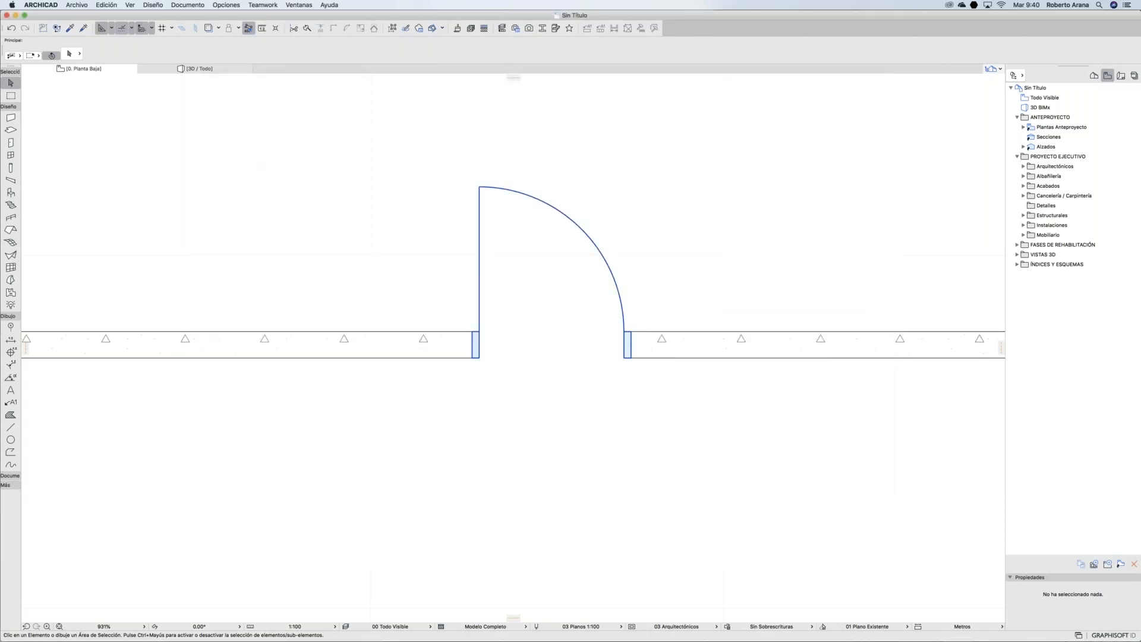
Step: Open the door's settings, widen the dialog, and select its Material property
left_click(479, 187)
key("super+t")
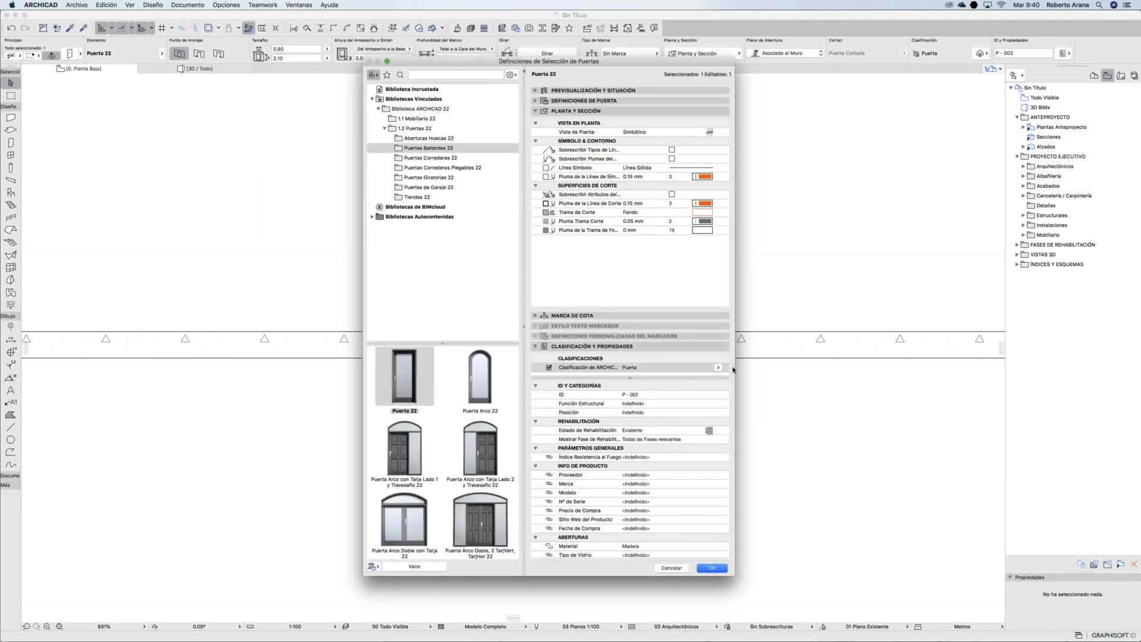
left_click_drag(738, 367, 914, 368)
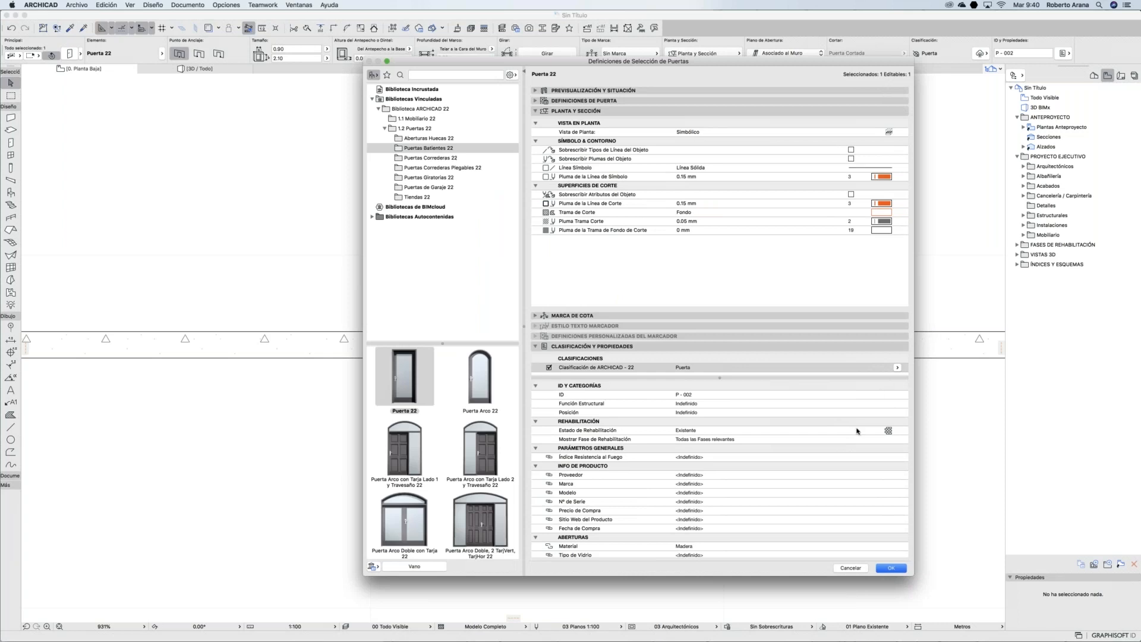
scroll(831, 490, "down", 3)
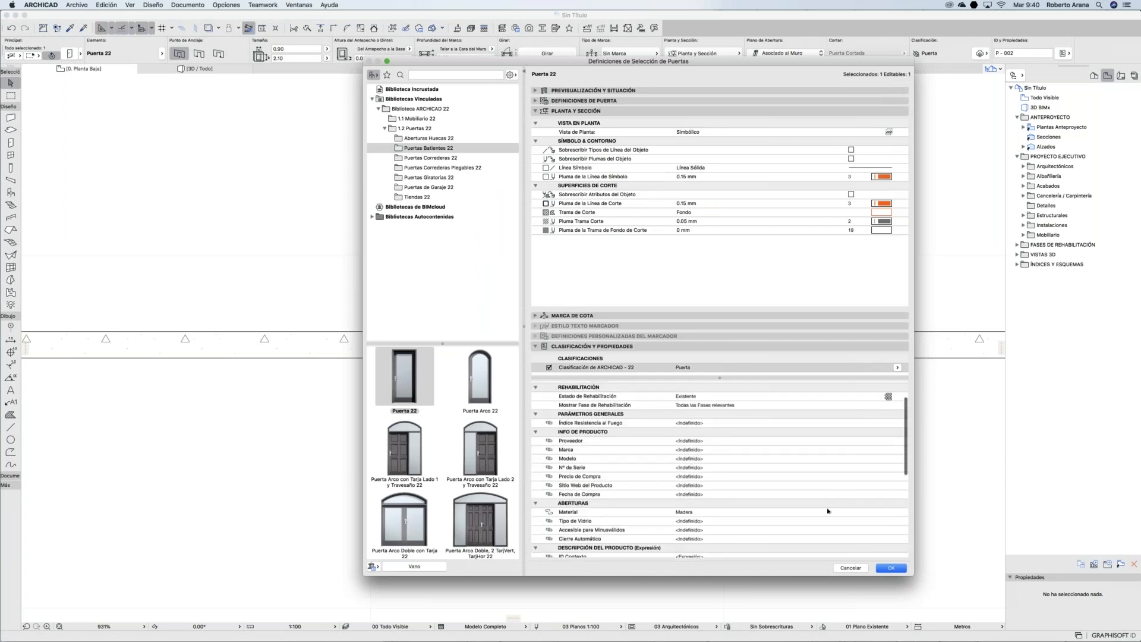
scroll(829, 503, "down", 2)
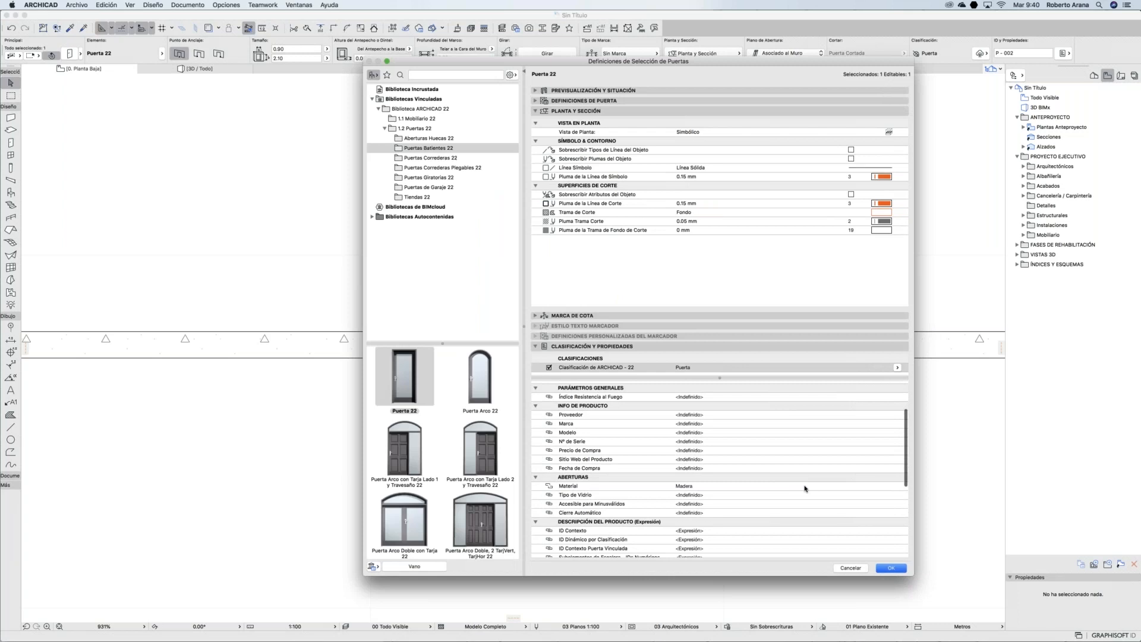
left_click(806, 487)
scroll(851, 489, "down", 2)
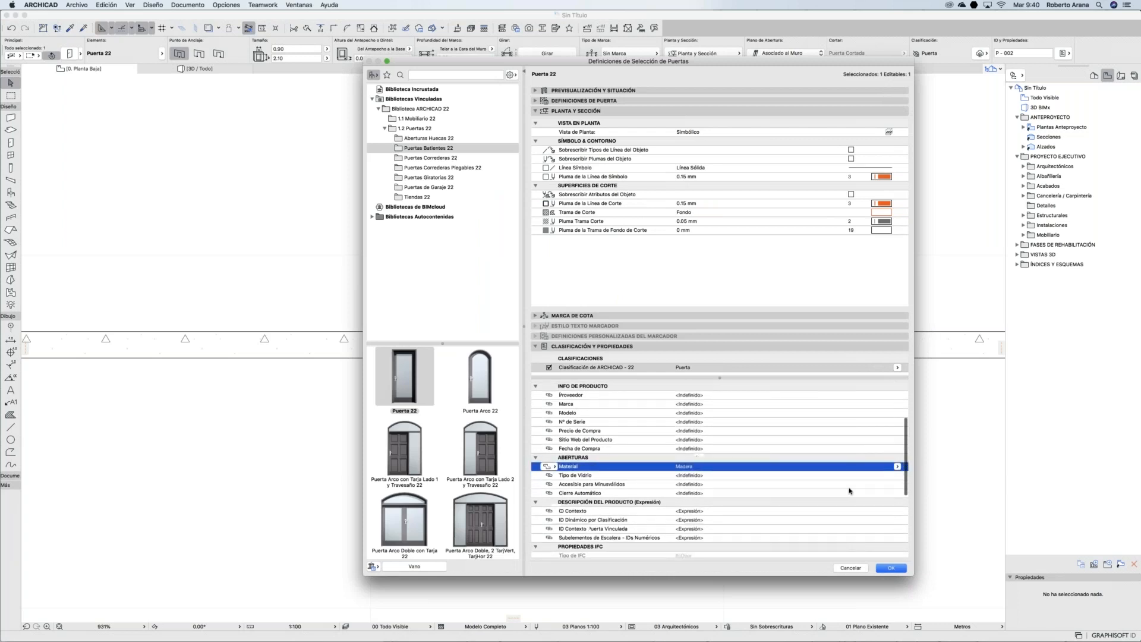
scroll(843, 482, "down", 2)
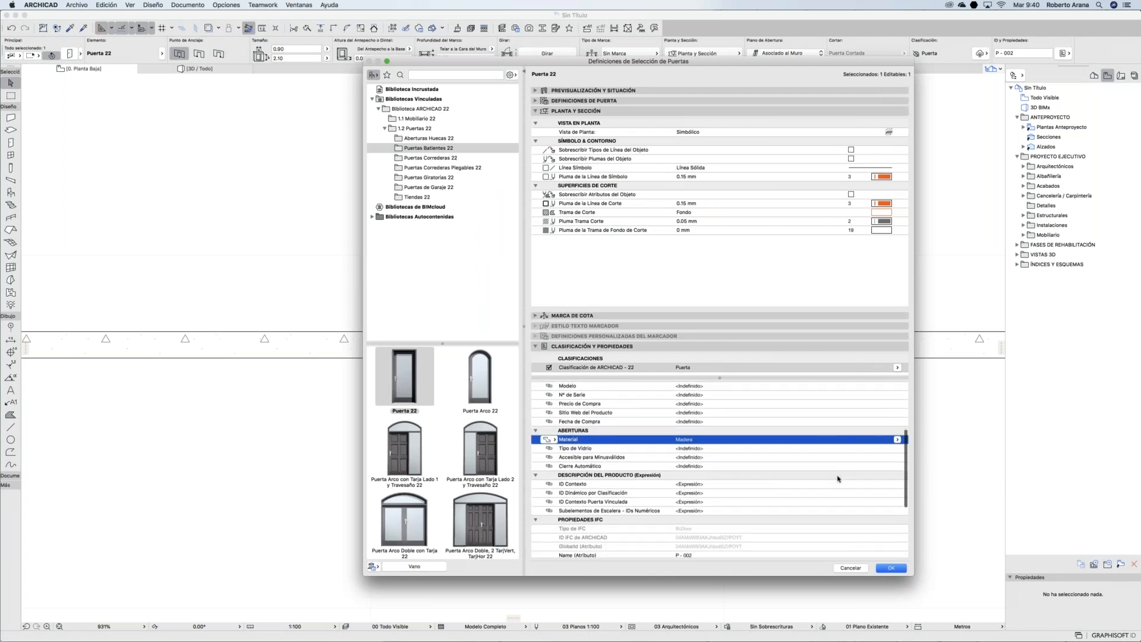
Step: Give Tipo de Vidrio a custom value of Templado 10 mm
left_click(864, 450)
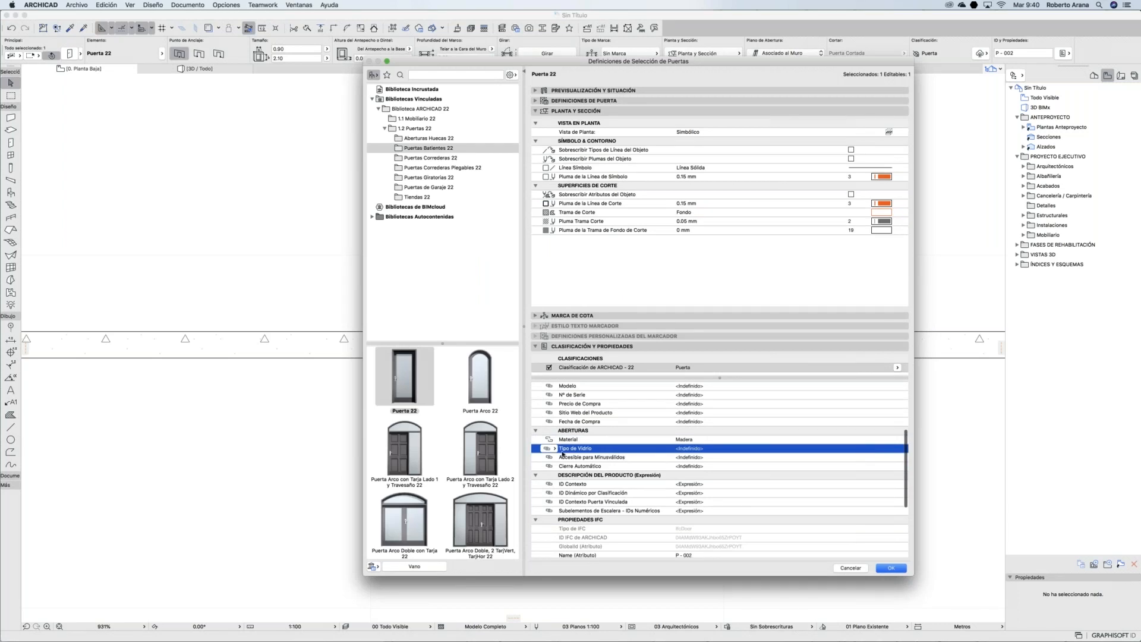
left_click(552, 450)
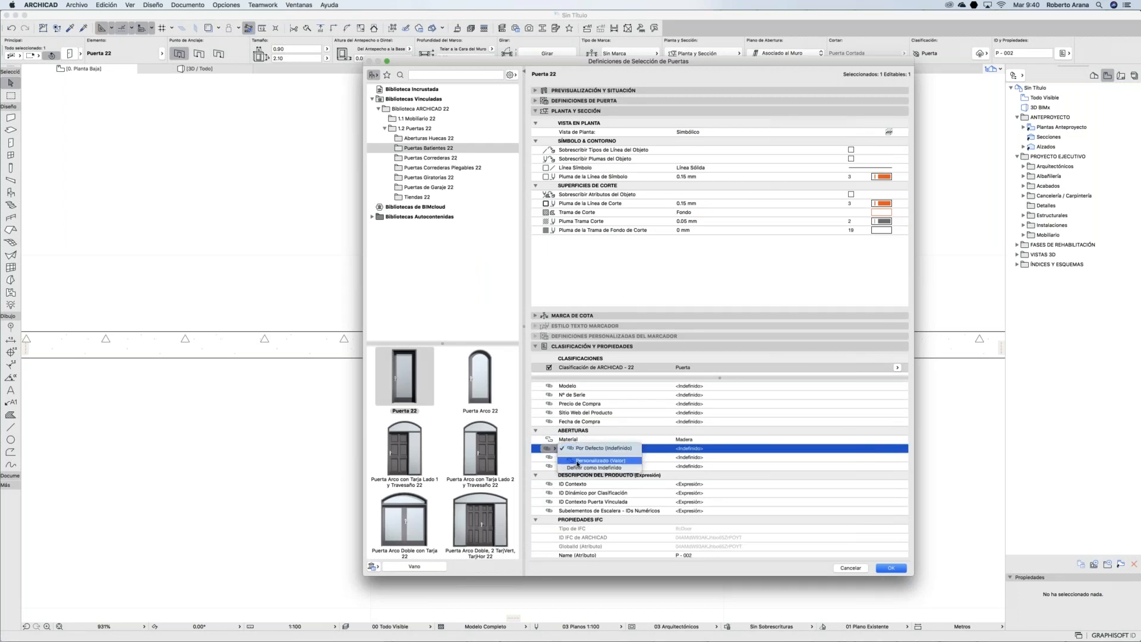
left_click(589, 461)
left_click(898, 458)
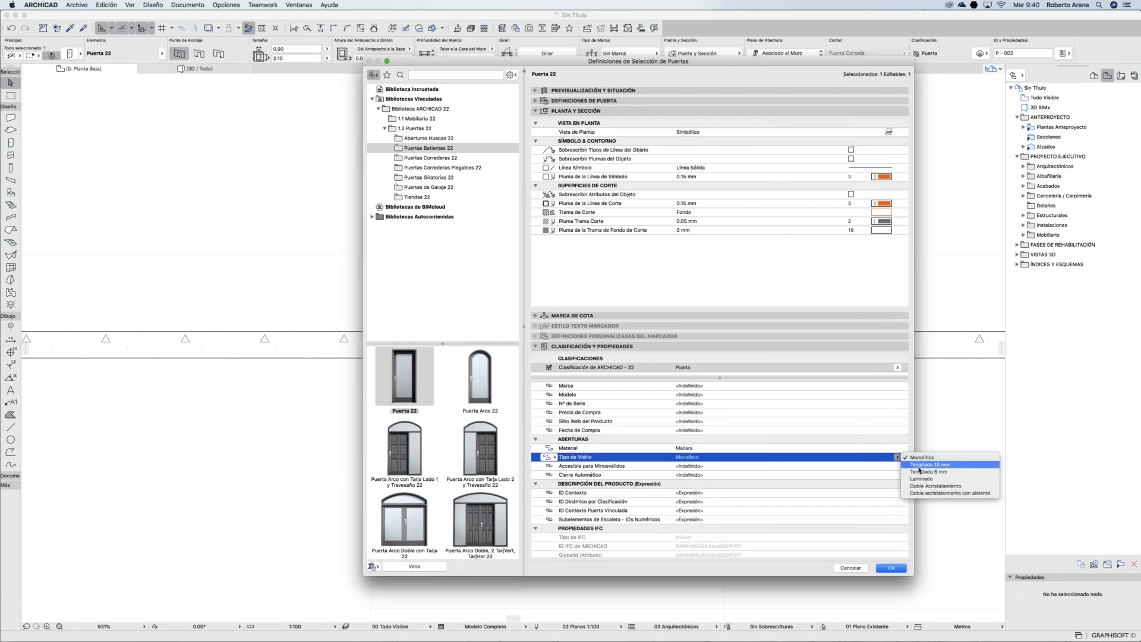
left_click(884, 448)
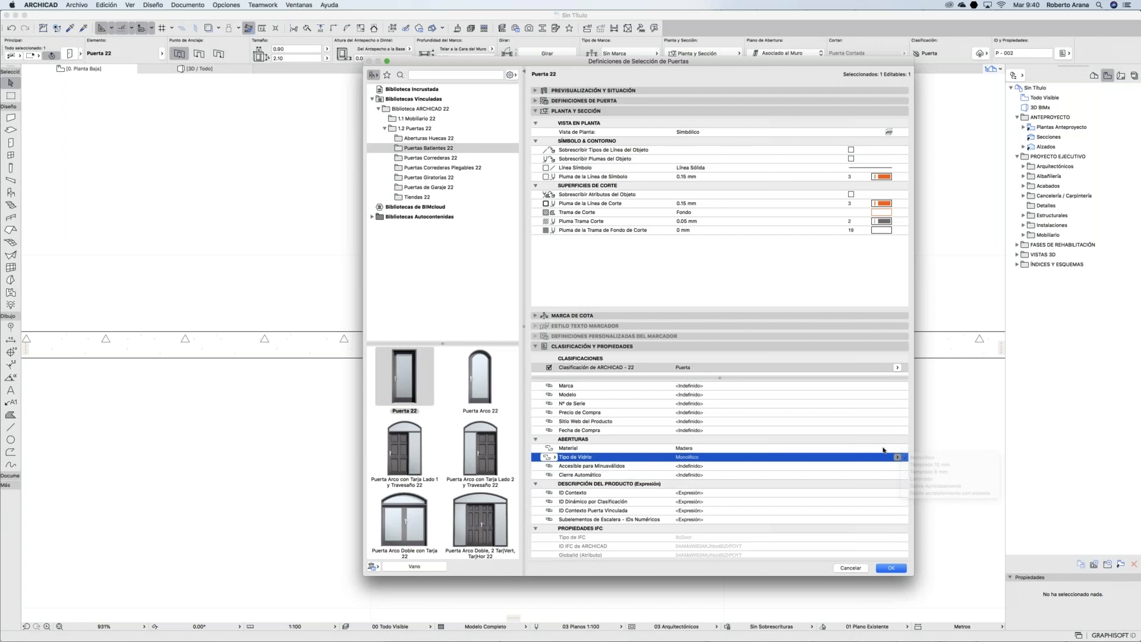
left_click(884, 448)
left_click(554, 449)
left_click(553, 449)
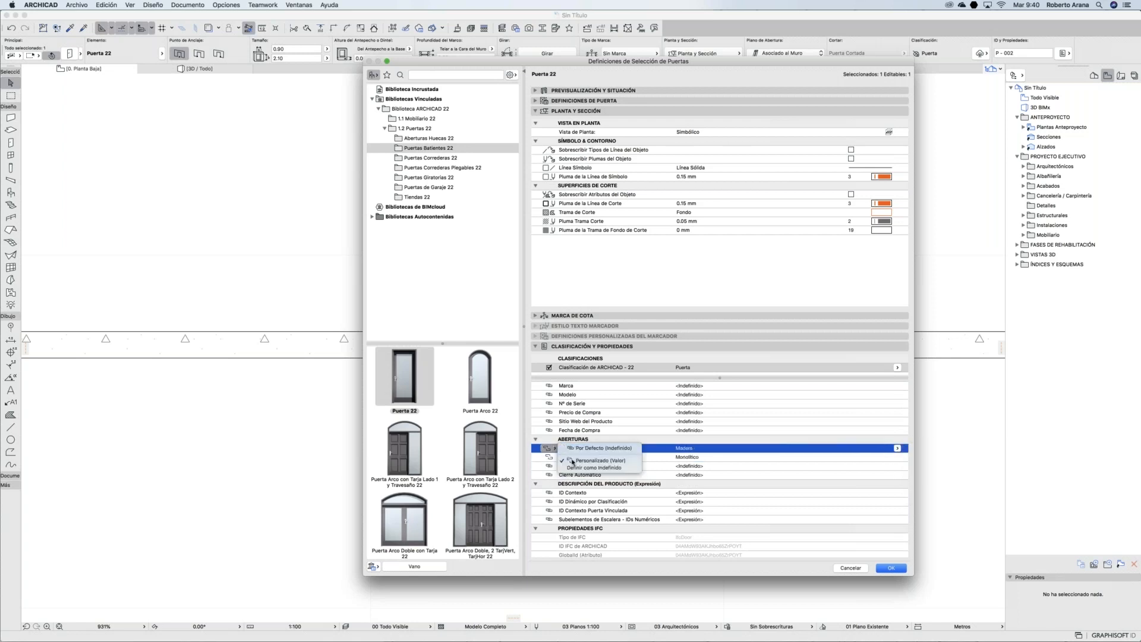
left_click(783, 459)
left_click(783, 459)
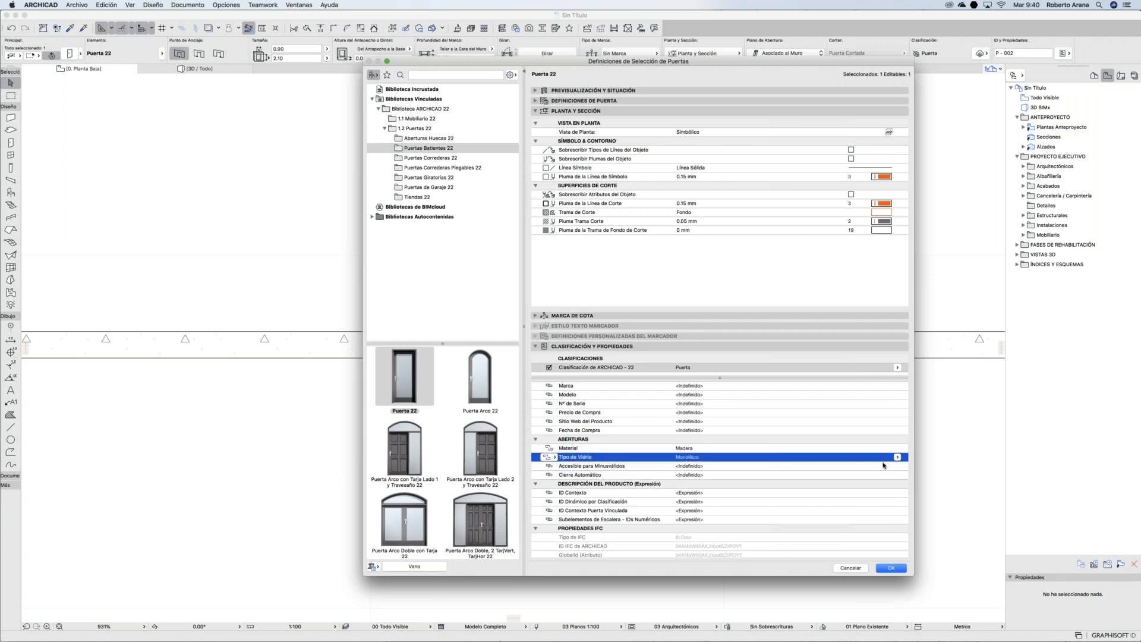
left_click(897, 457)
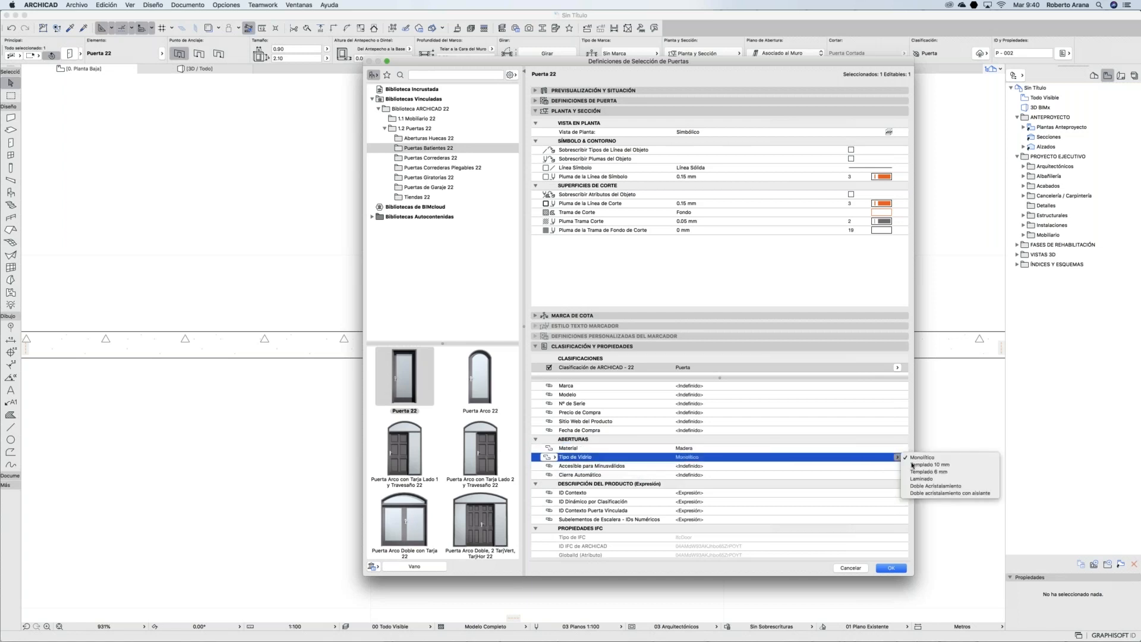
key("Return")
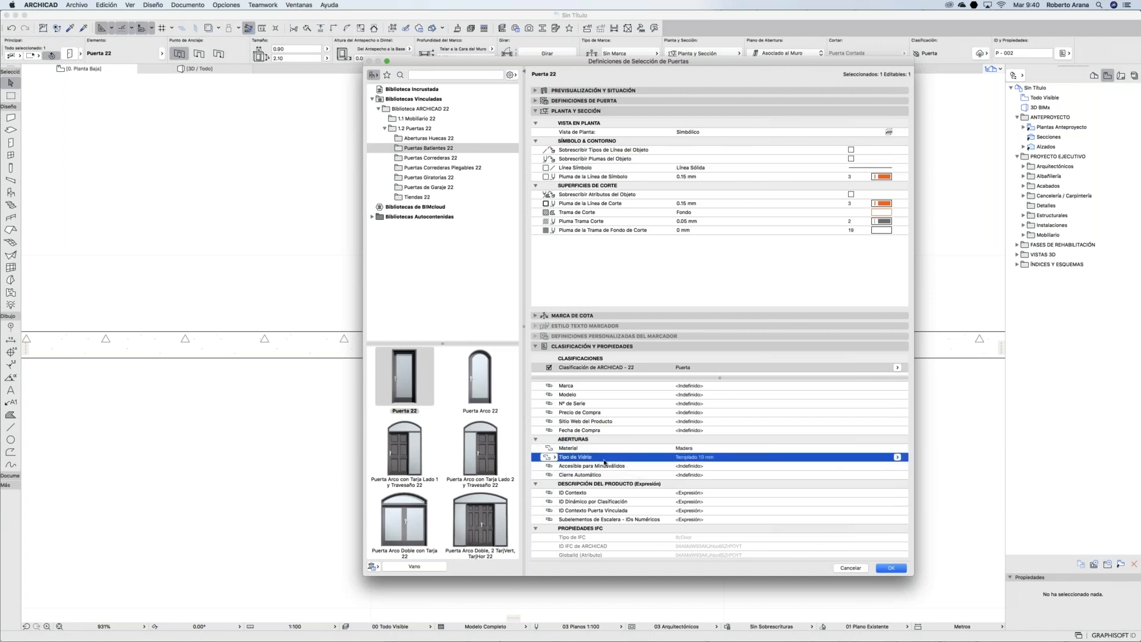
Step: Set Accesible para Minusválidos and Cierre Automático to Verdadero, accept, and deselect the door
left_click(555, 467)
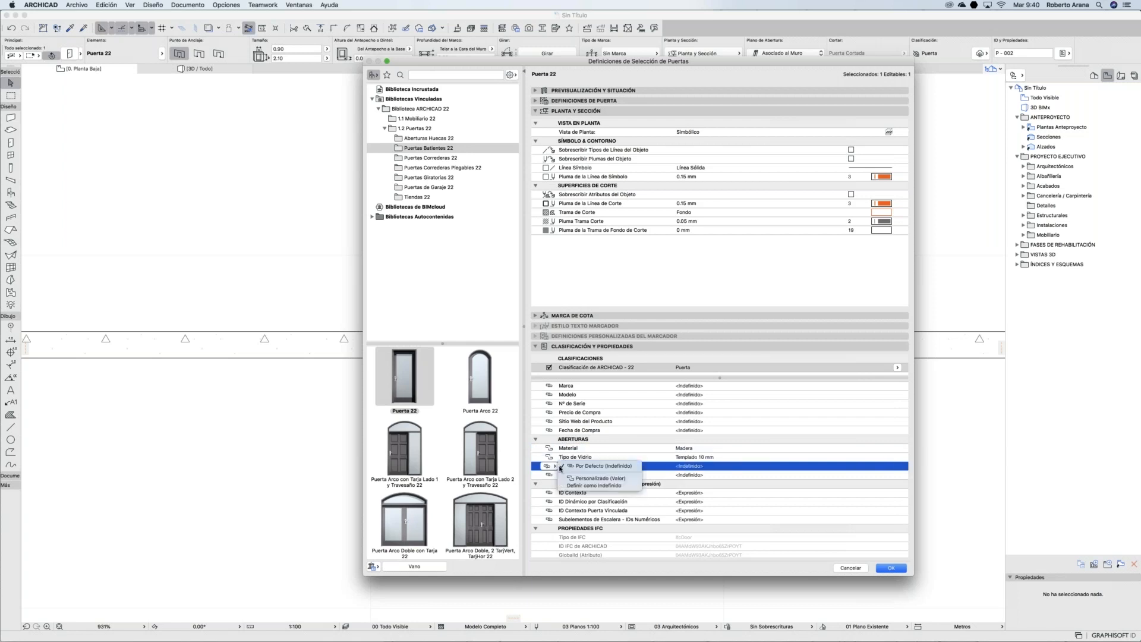
left_click(600, 478)
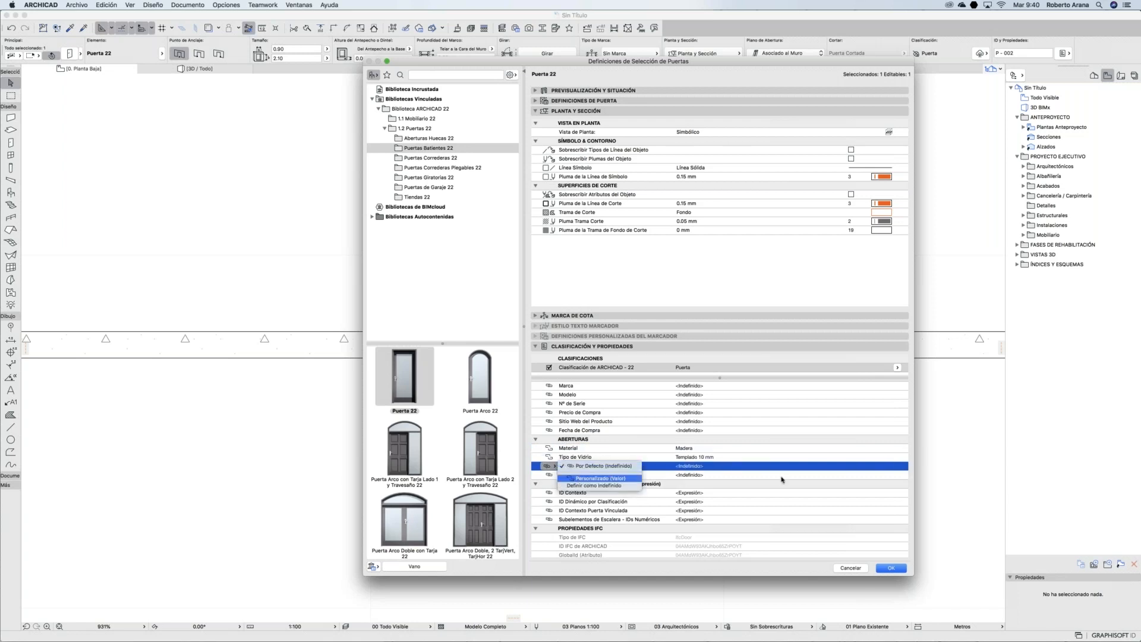
left_click(898, 466)
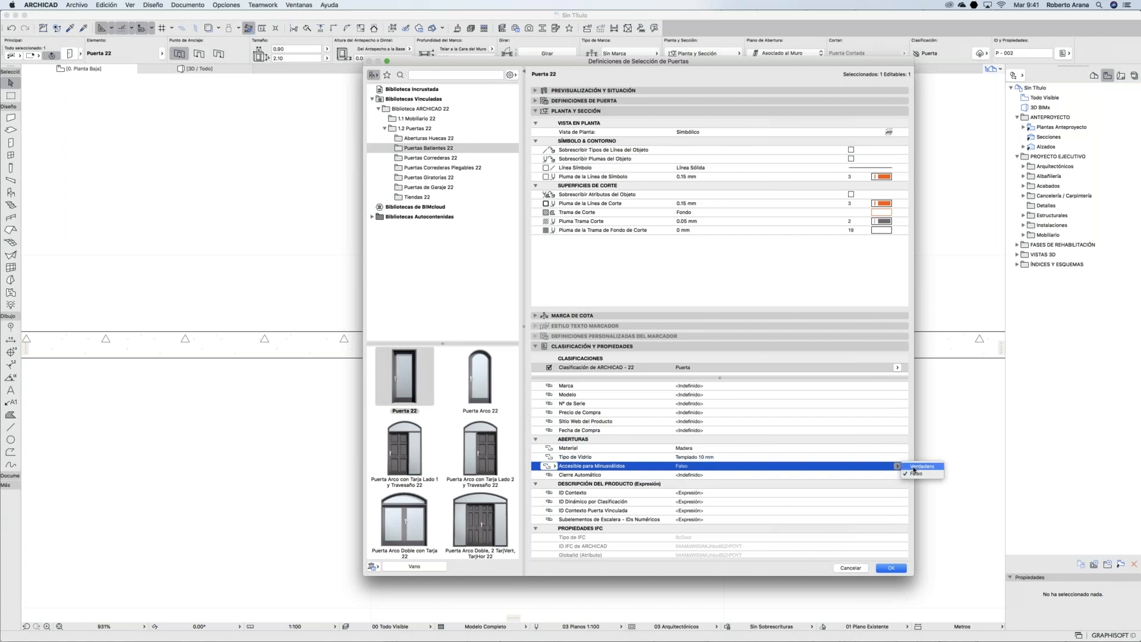
left_click(914, 467)
left_click(555, 475)
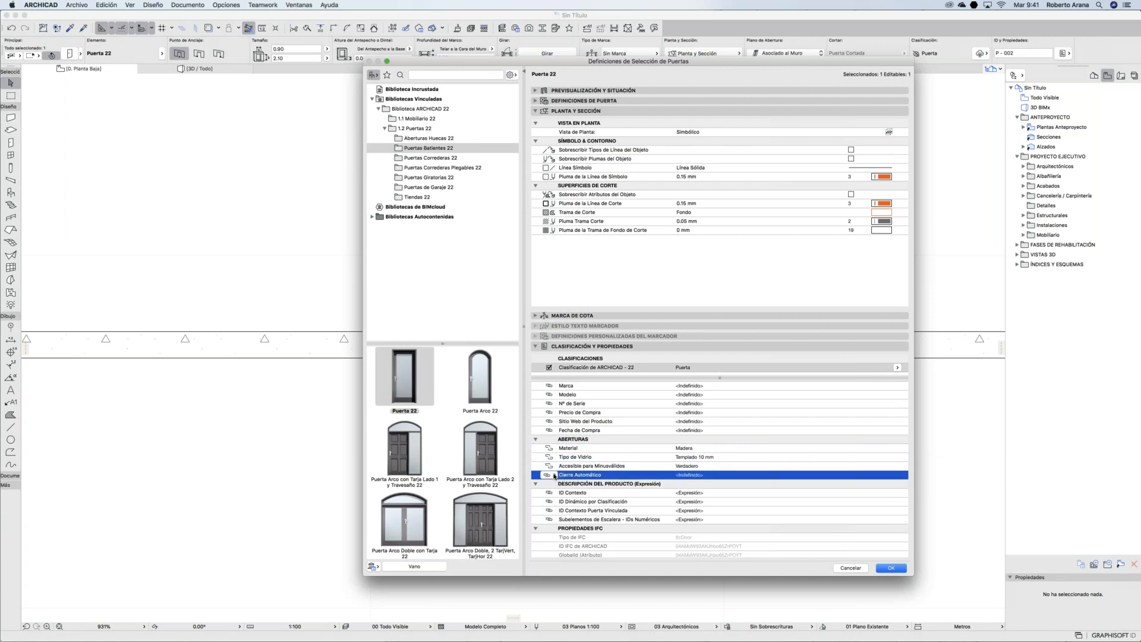
left_click(555, 476)
key("Return")
left_click(897, 475)
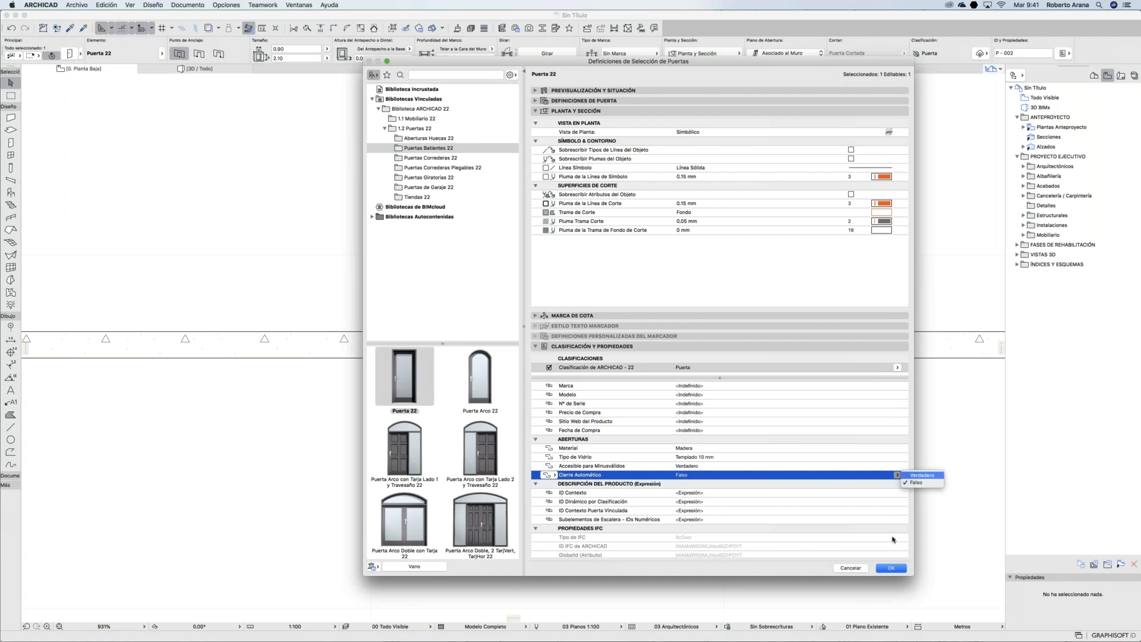
key("Return")
left_click(888, 568)
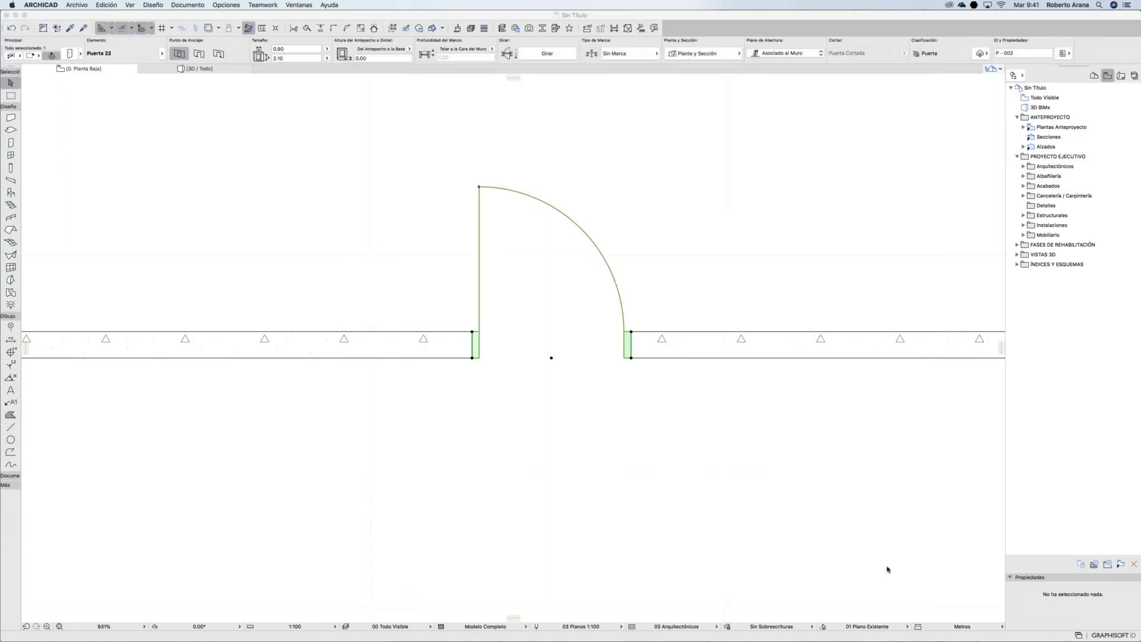
left_click(709, 362)
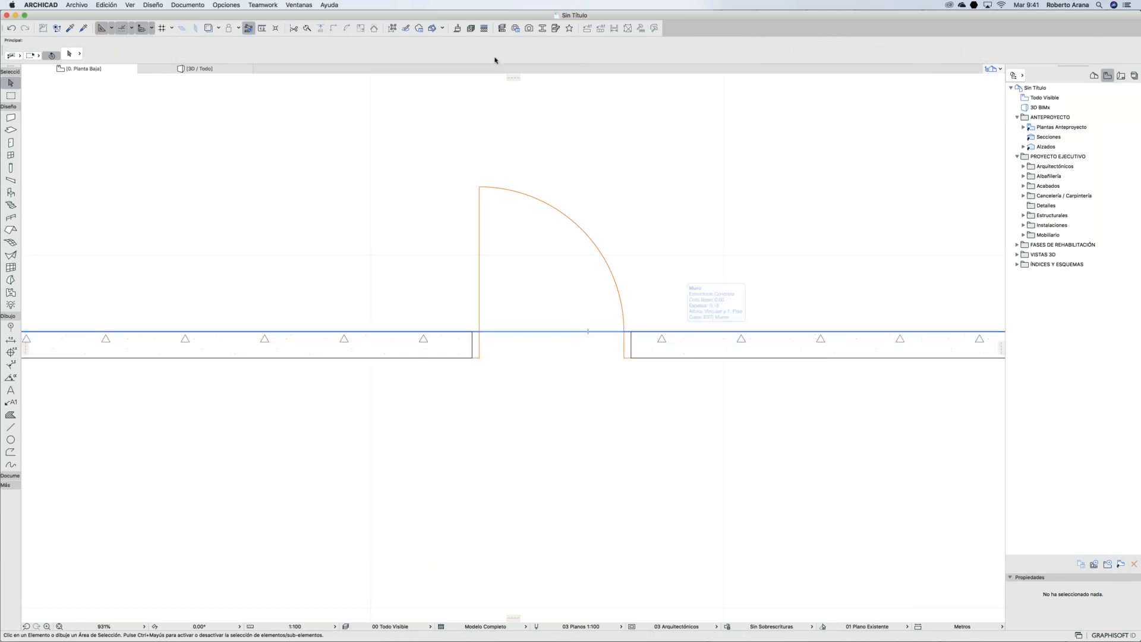
Step: From Opciones > Administrador de Propiedades, export all properties with classifications as propiedades.xml to Escritorio
left_click(226, 5)
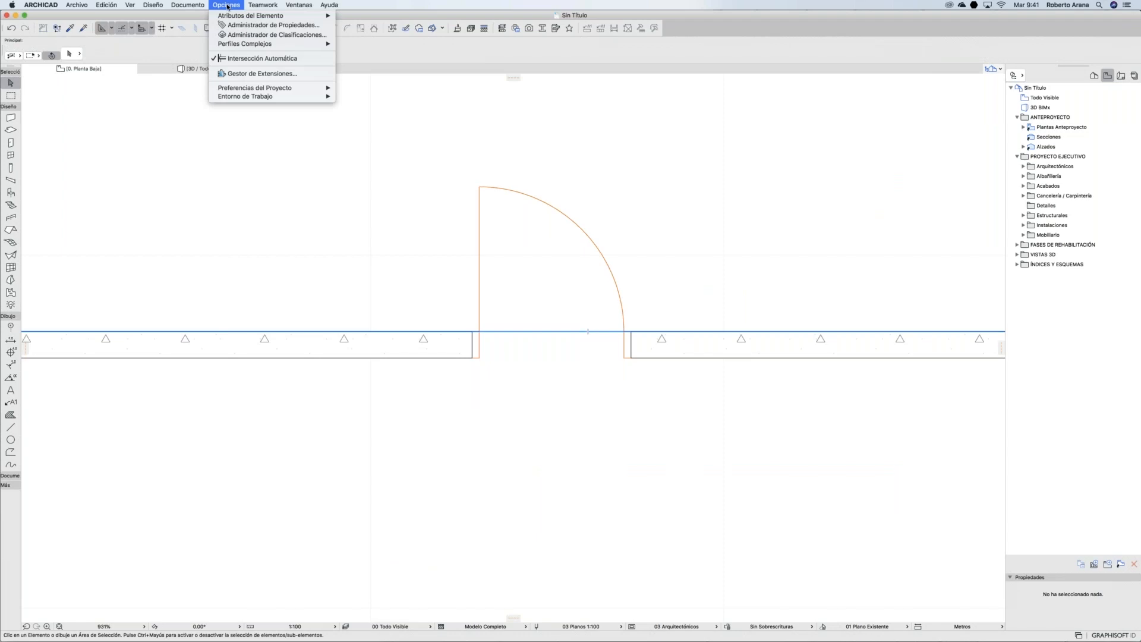
left_click(233, 25)
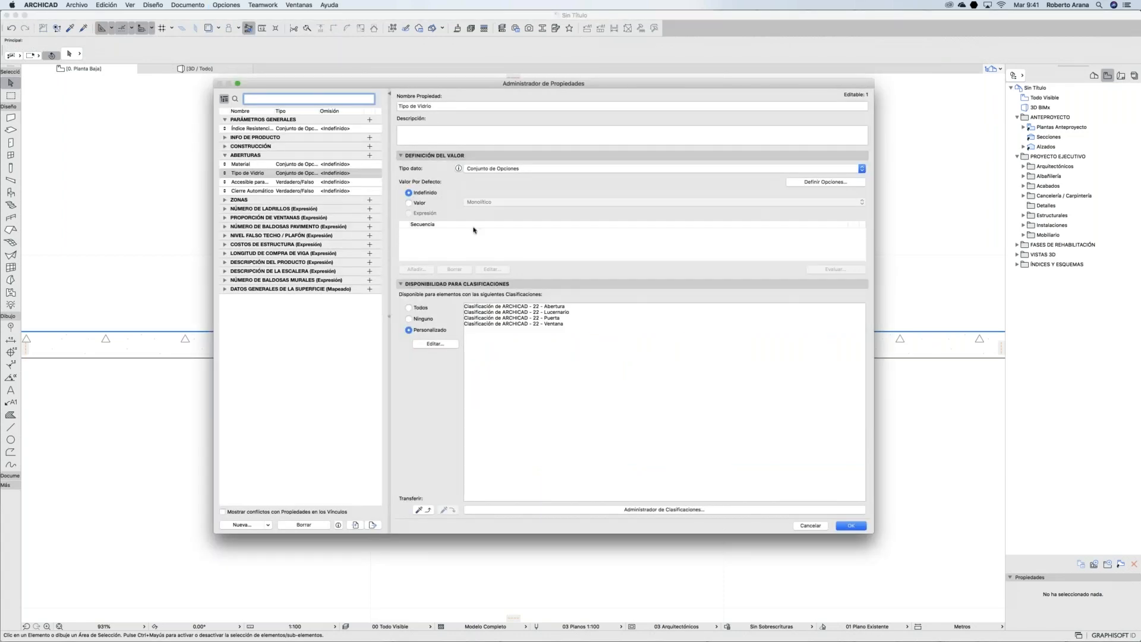
left_click(283, 156)
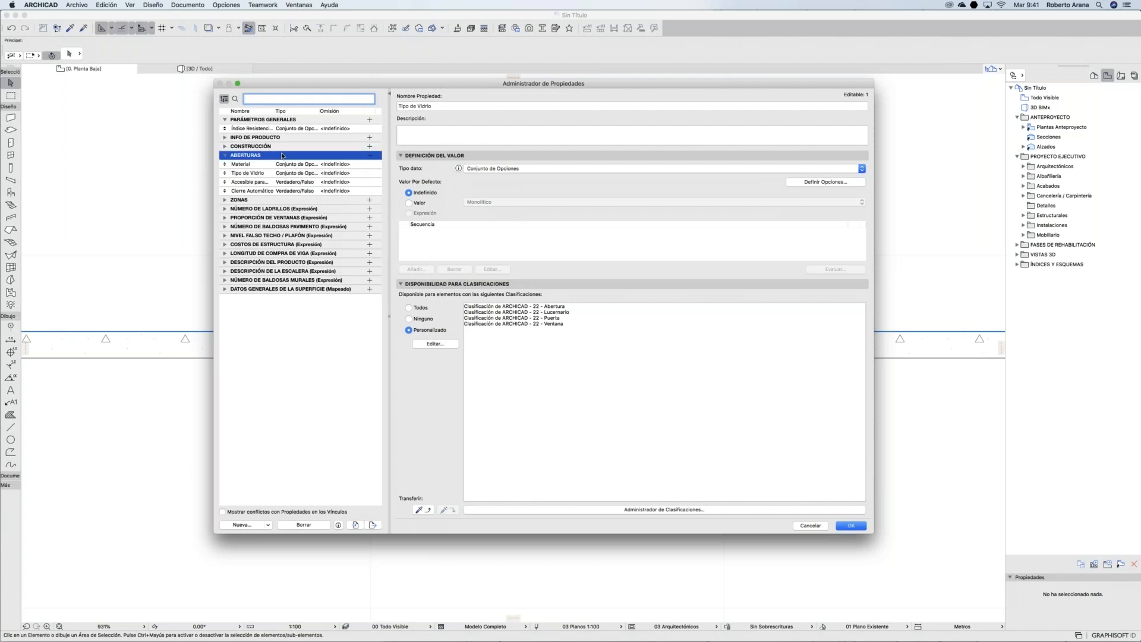
left_click(372, 526)
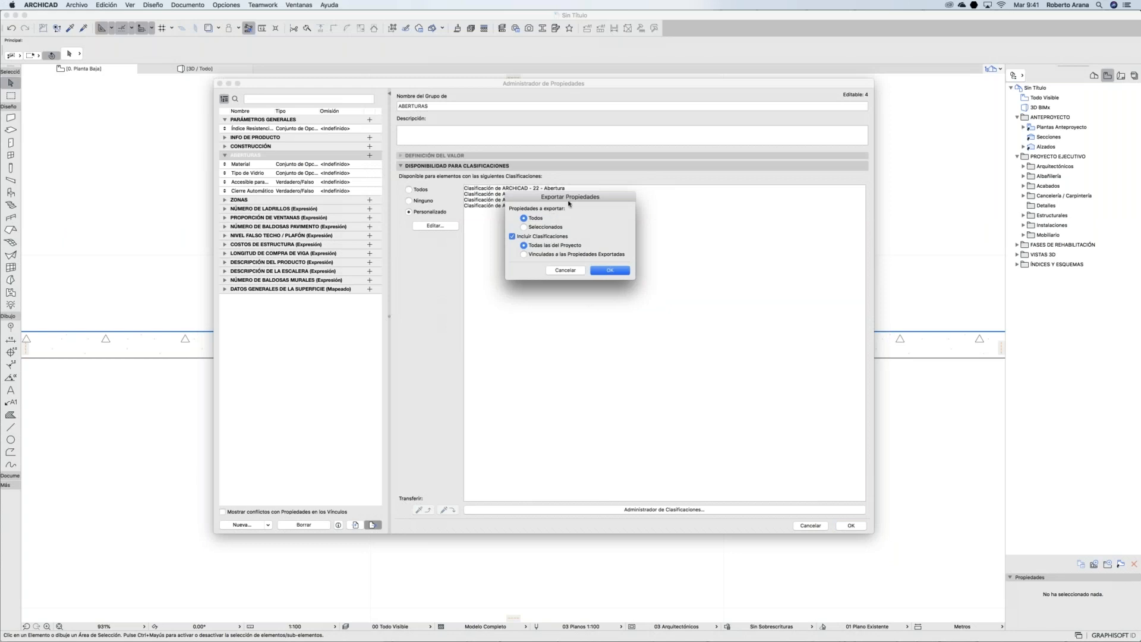
left_click_drag(571, 204, 683, 212)
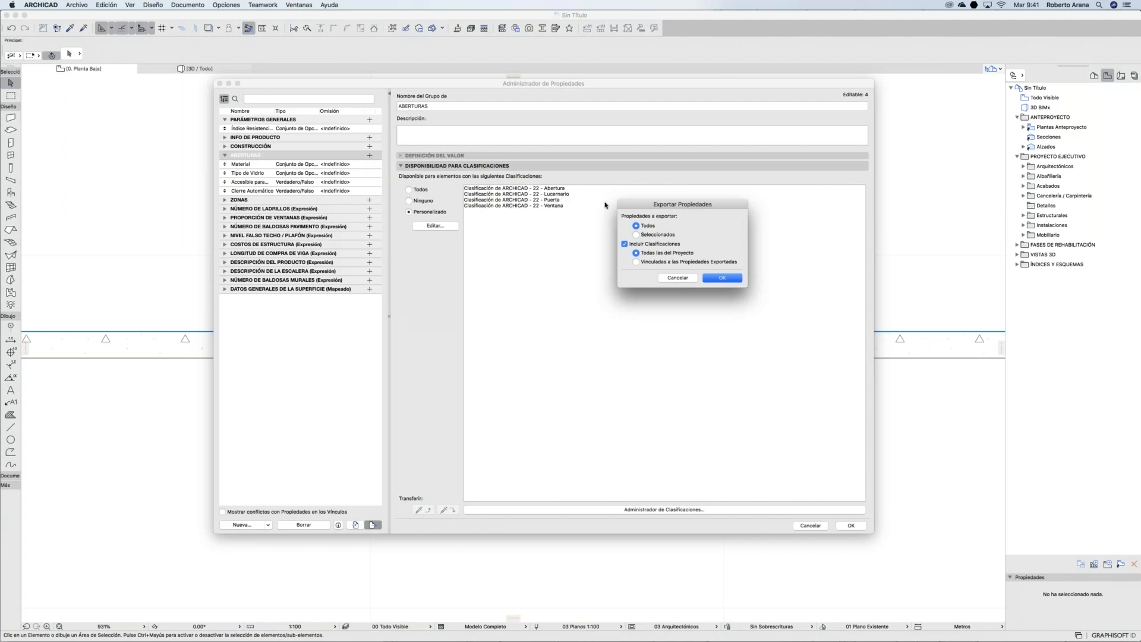
left_click(714, 279)
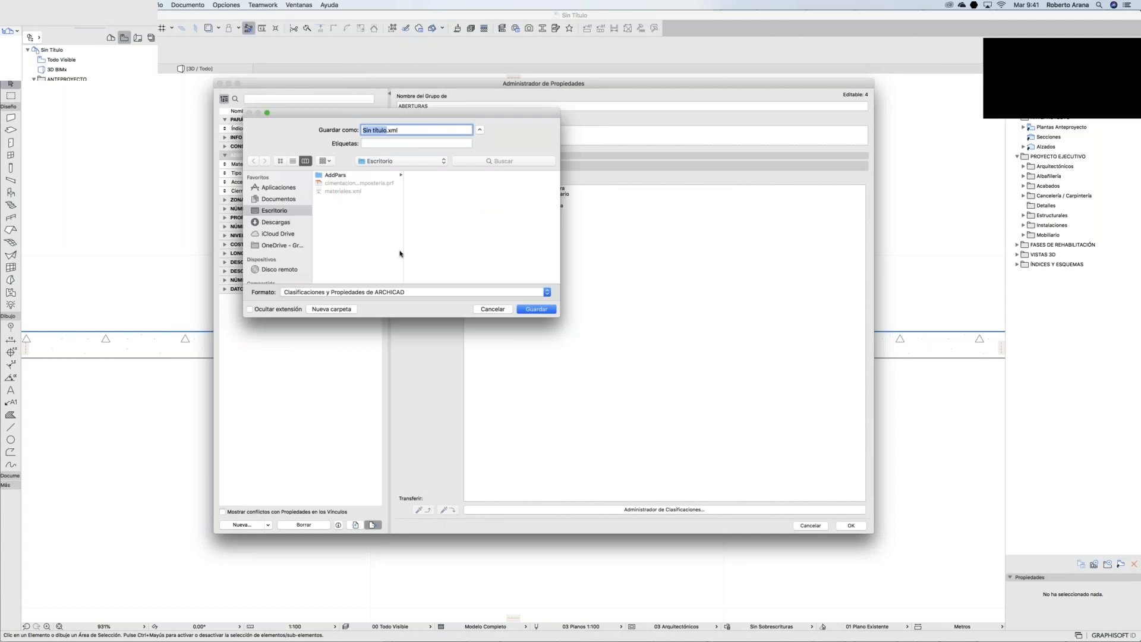
type("proie")
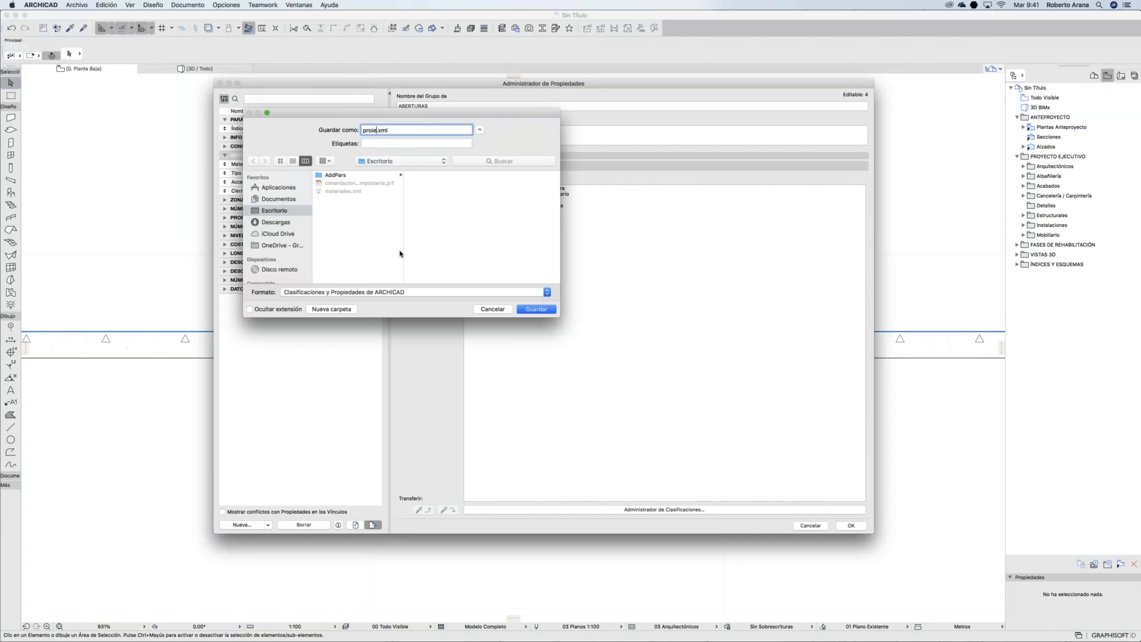
type("pied")
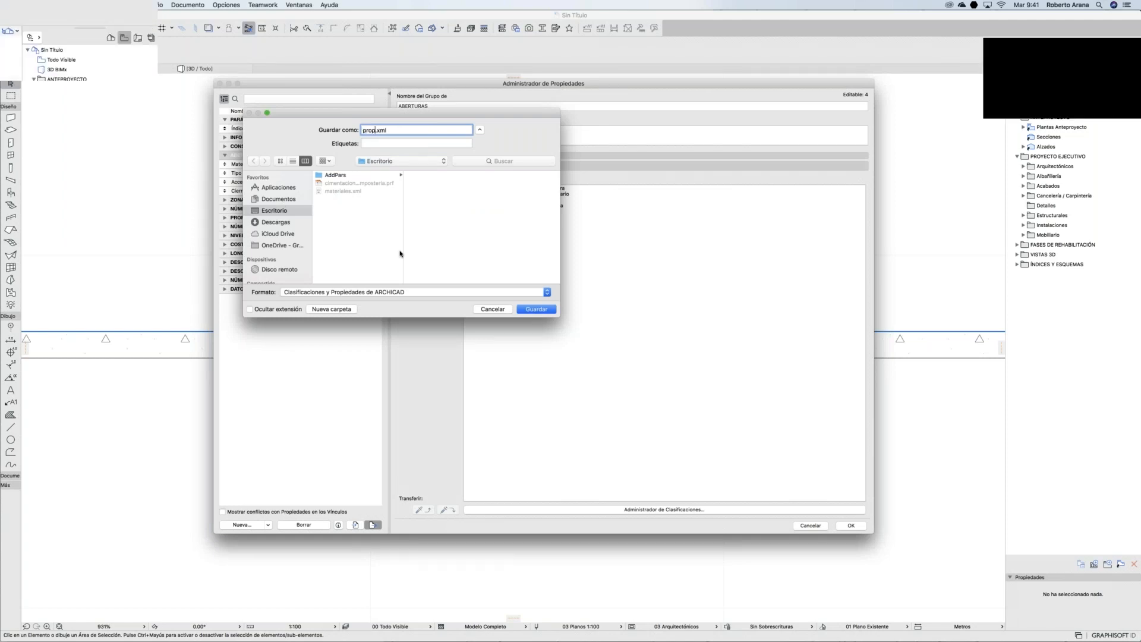
type("ades")
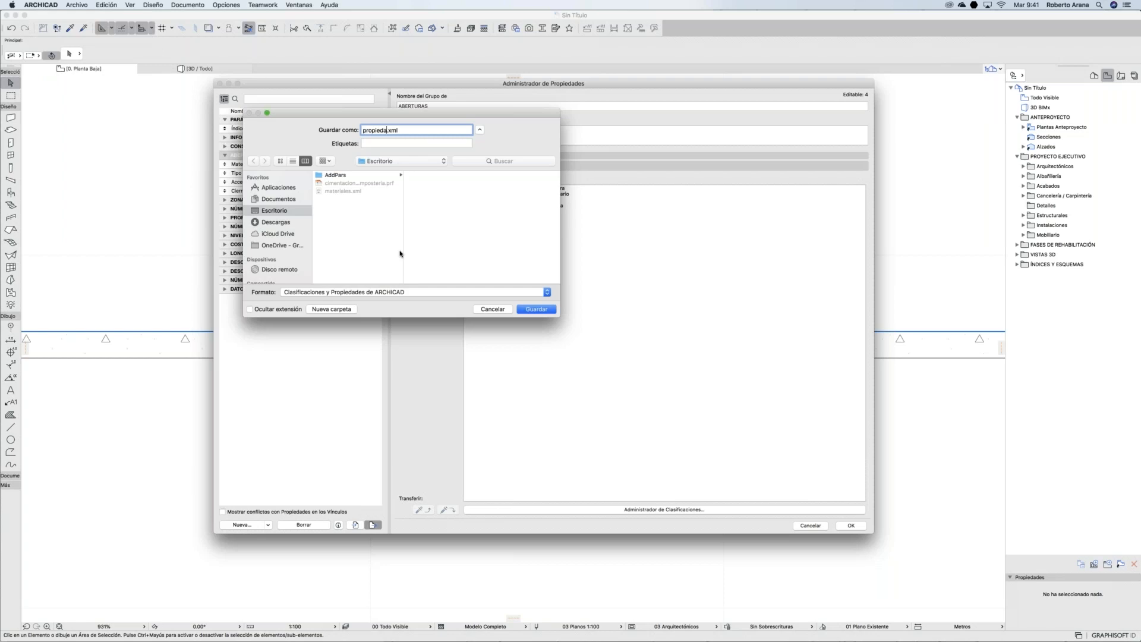
key("Return")
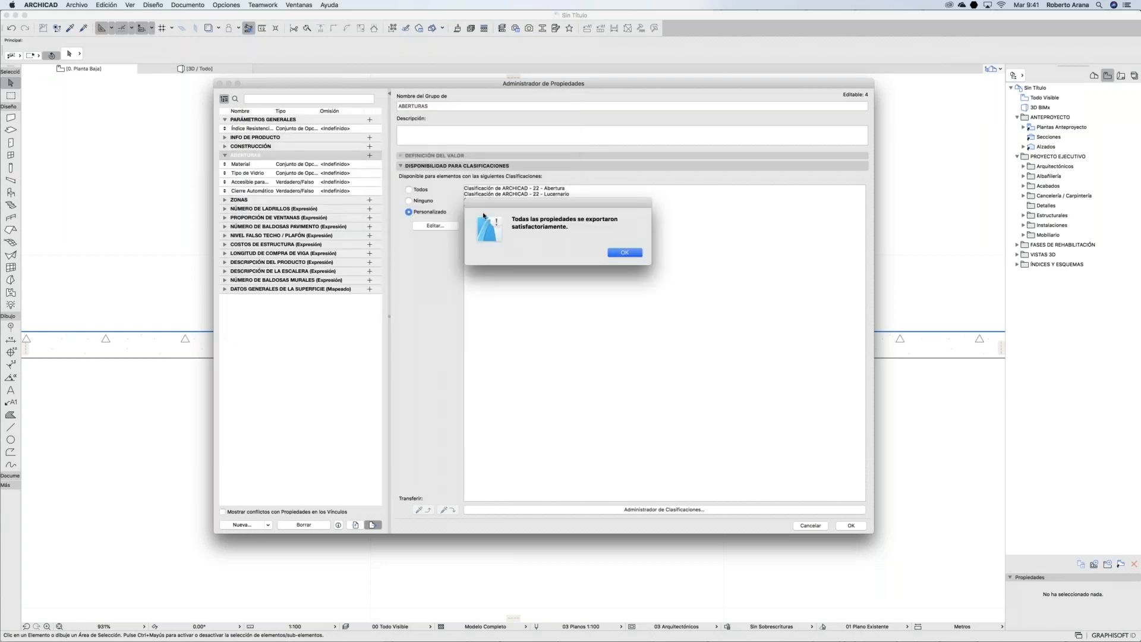
left_click(625, 253)
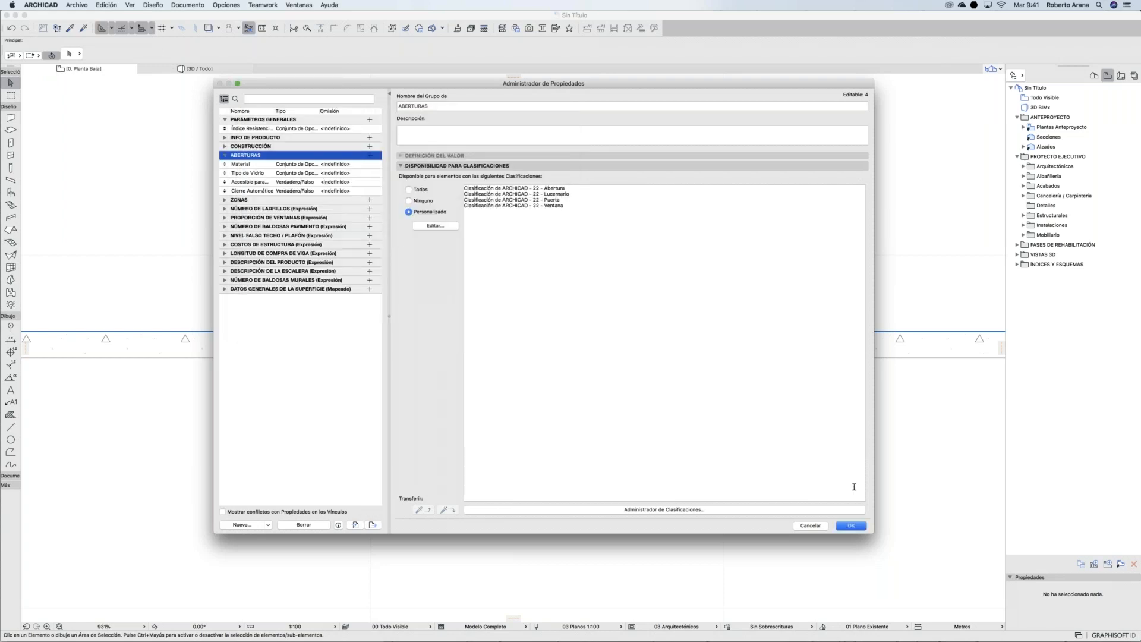
left_click(850, 526)
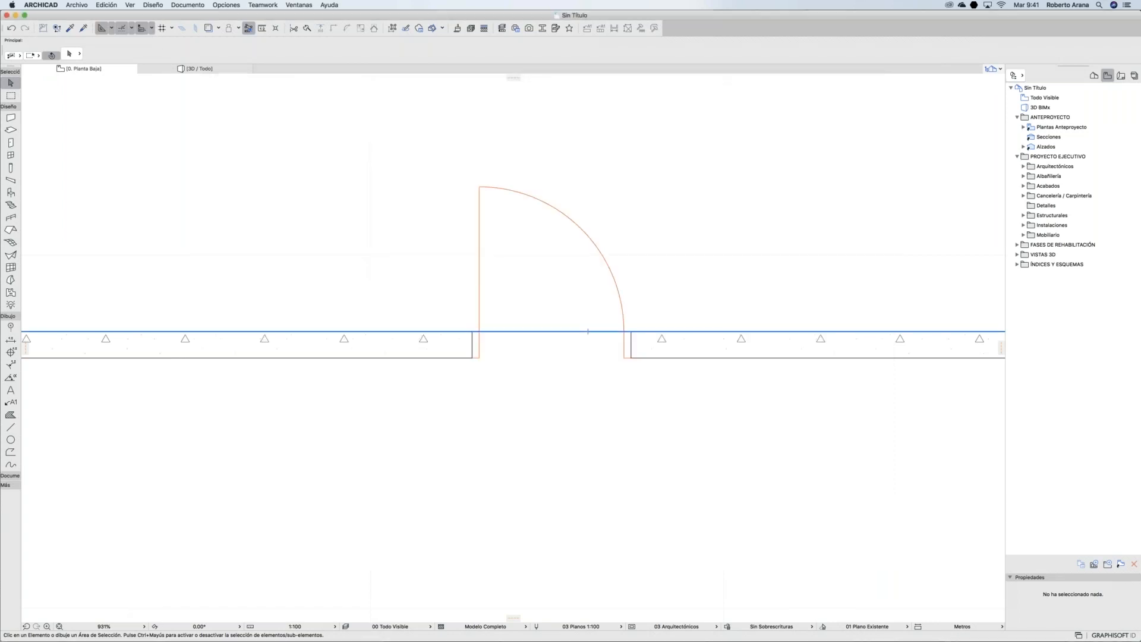
Step: Import propiedades.xml into Plaza ANTAD 21's Property Manager, replacing duplicate properties
left_click(797, 633)
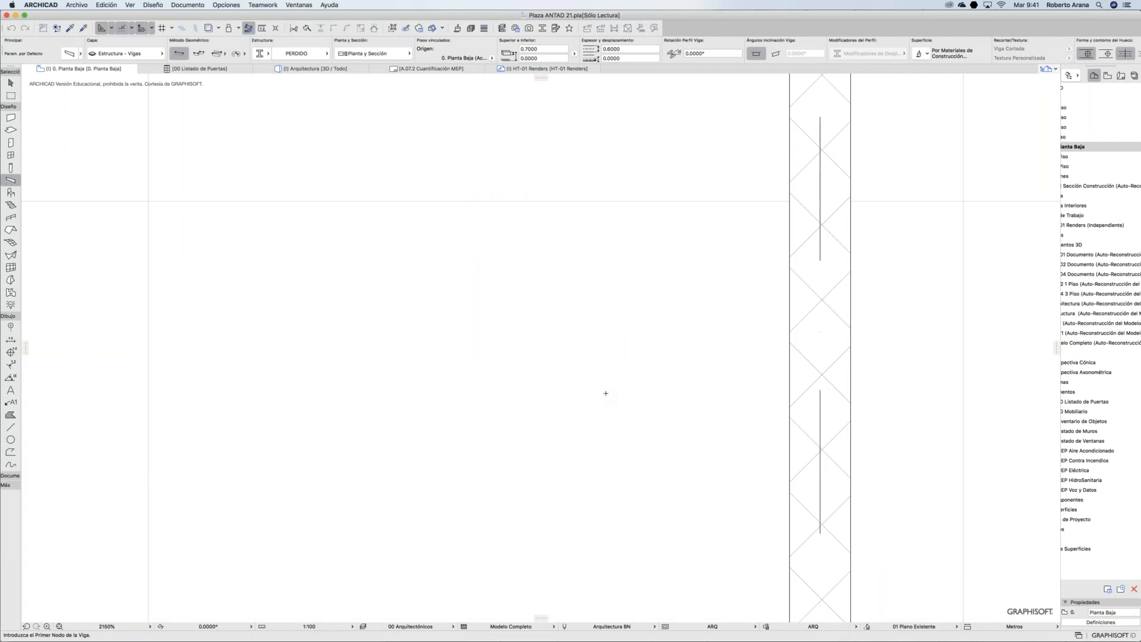
scroll(609, 397, "down", 5)
scroll(612, 392, "down", 2)
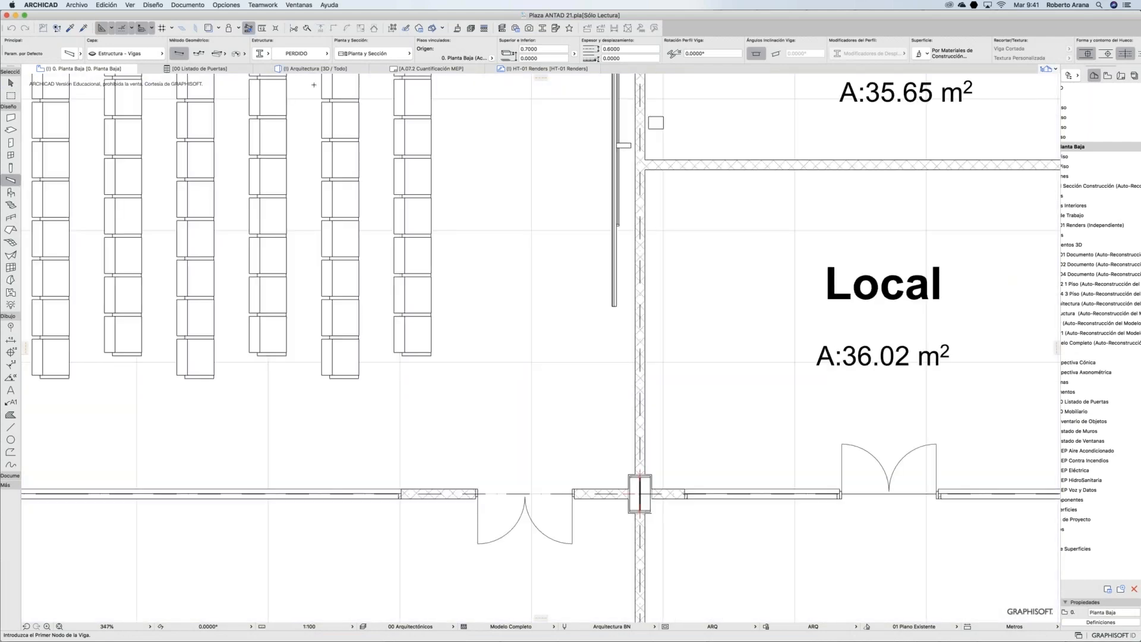
left_click(226, 5)
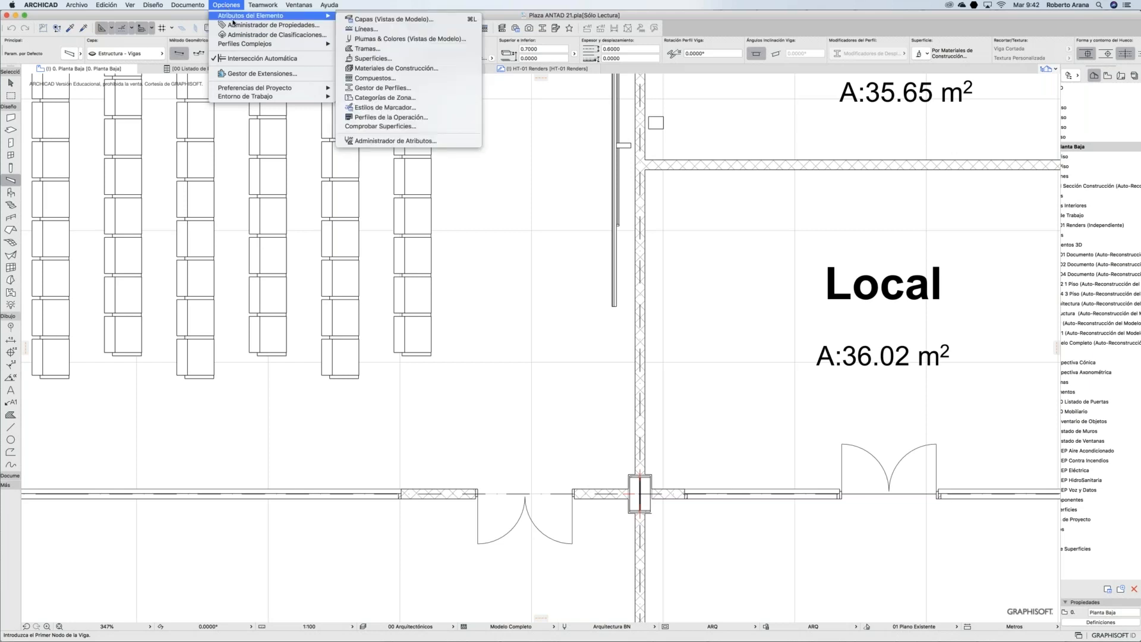
left_click(233, 24)
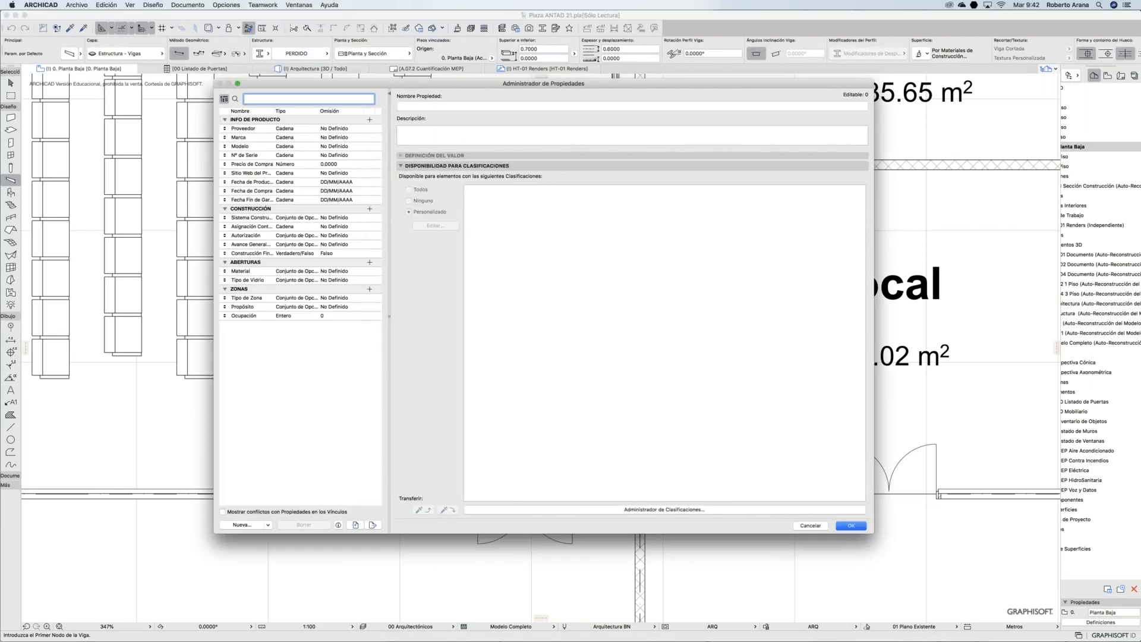
left_click(355, 525)
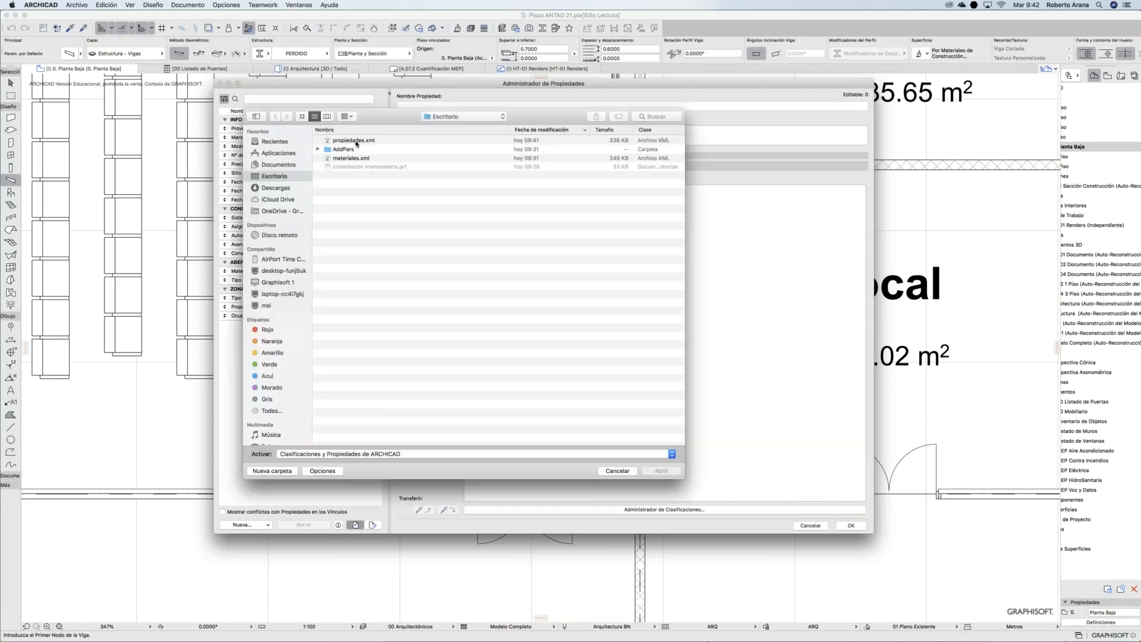
left_click(356, 141)
left_click(656, 471)
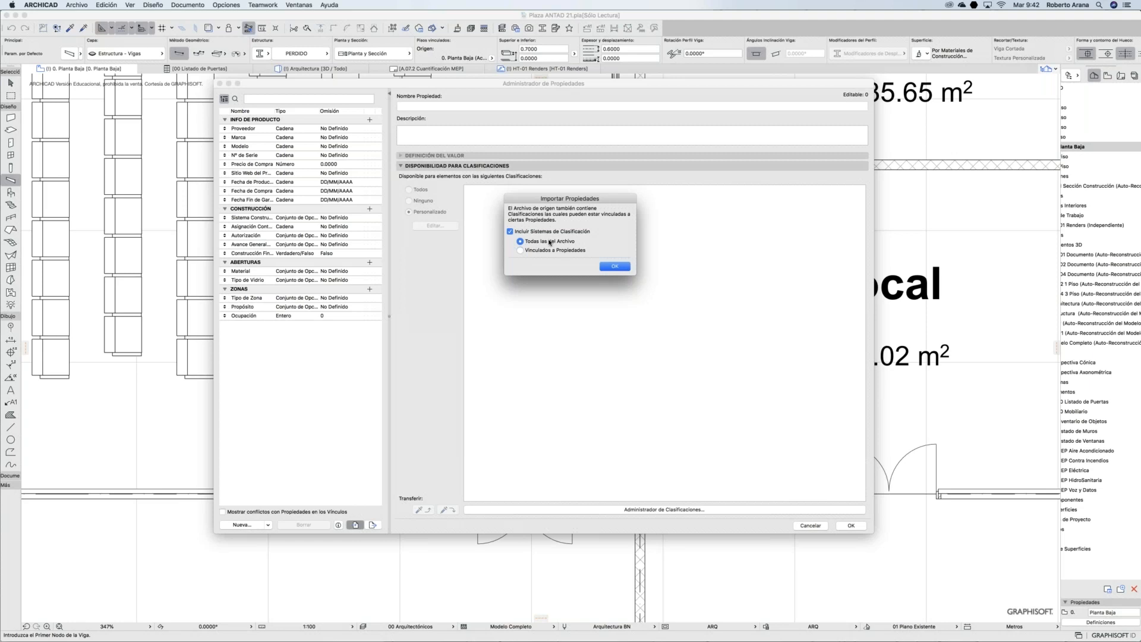
left_click(615, 265)
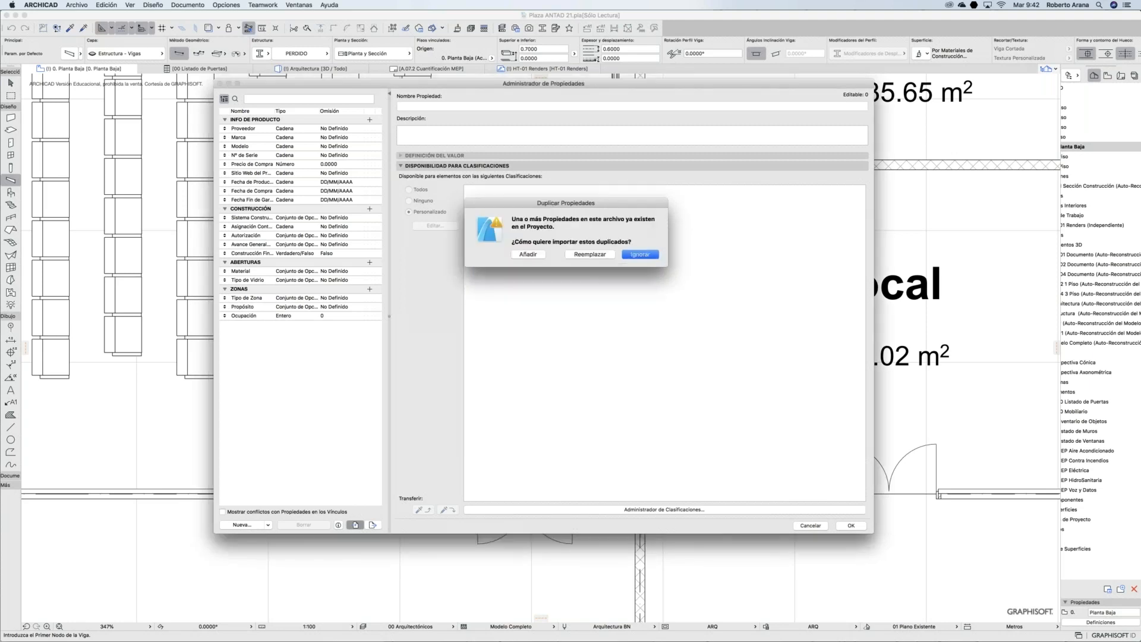
left_click(590, 254)
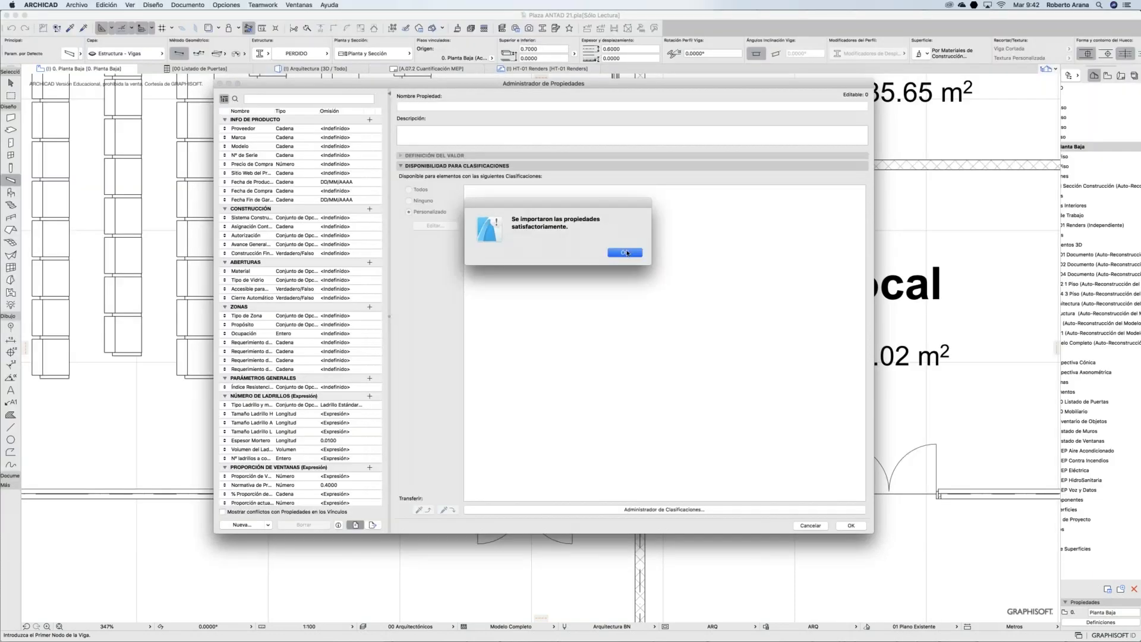
left_click(626, 253)
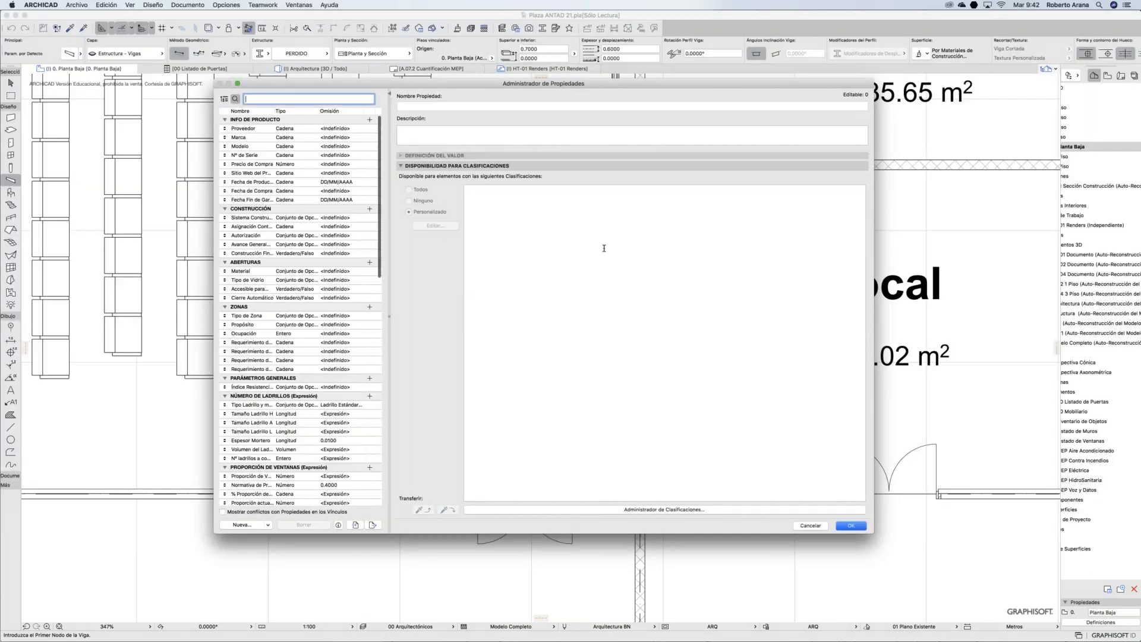
Step: Inspect Material, Tipo de Vidrio, Accesible para Minusválidos and Cierre Automático under ABERTURAS, then close the manager
left_click(338, 273)
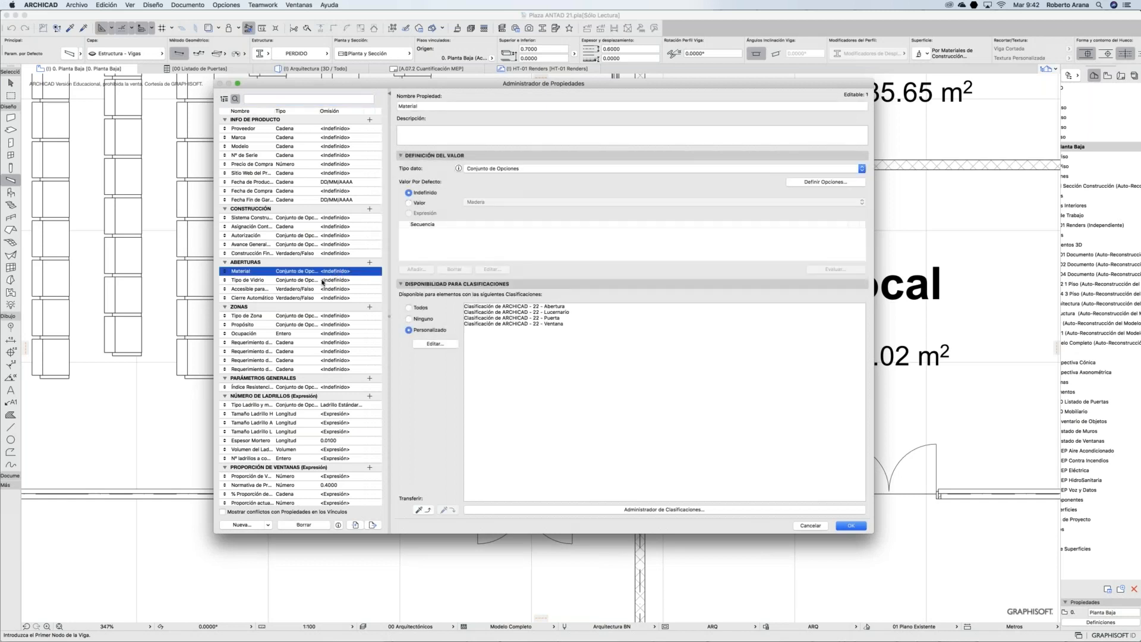
left_click(322, 281)
left_click(321, 289)
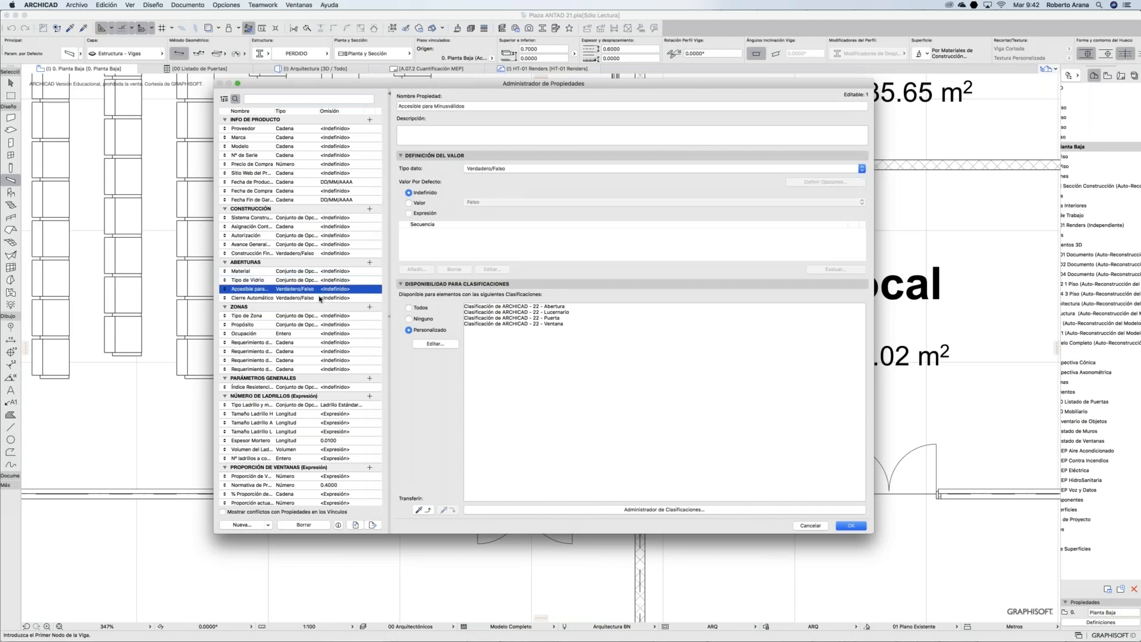
left_click(321, 298)
left_click(322, 271)
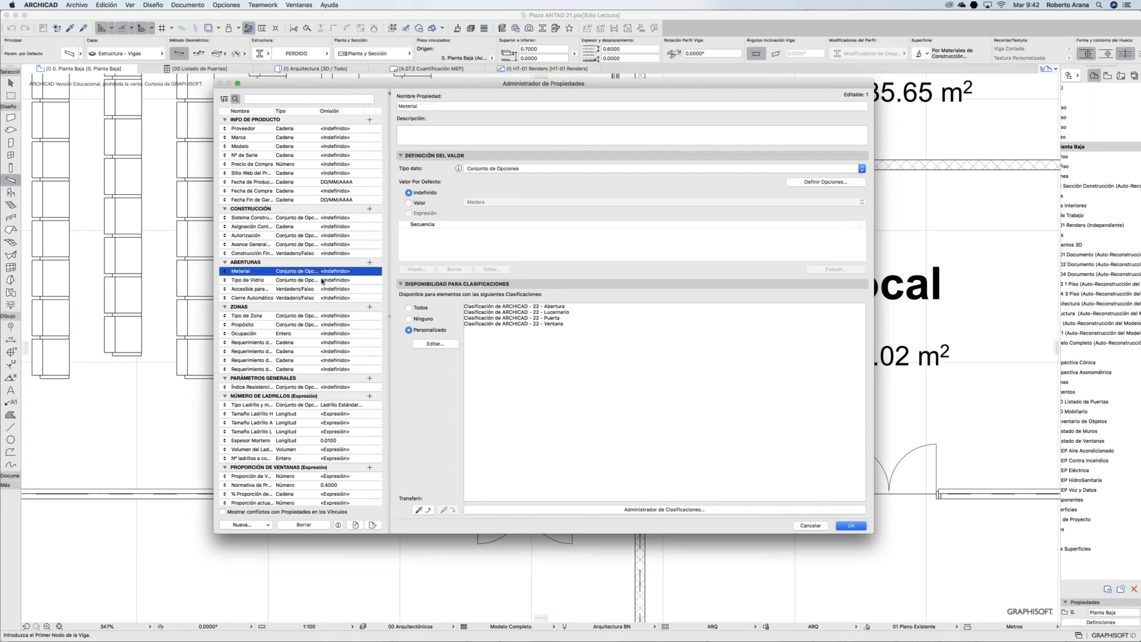
left_click(321, 281)
left_click(318, 290)
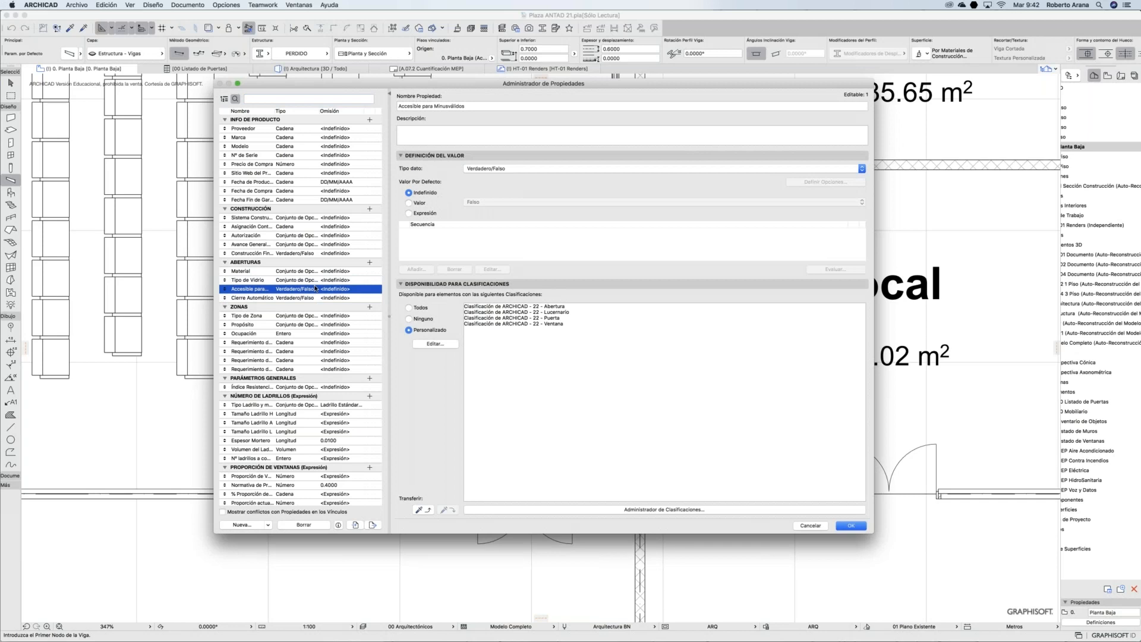
left_click(314, 297)
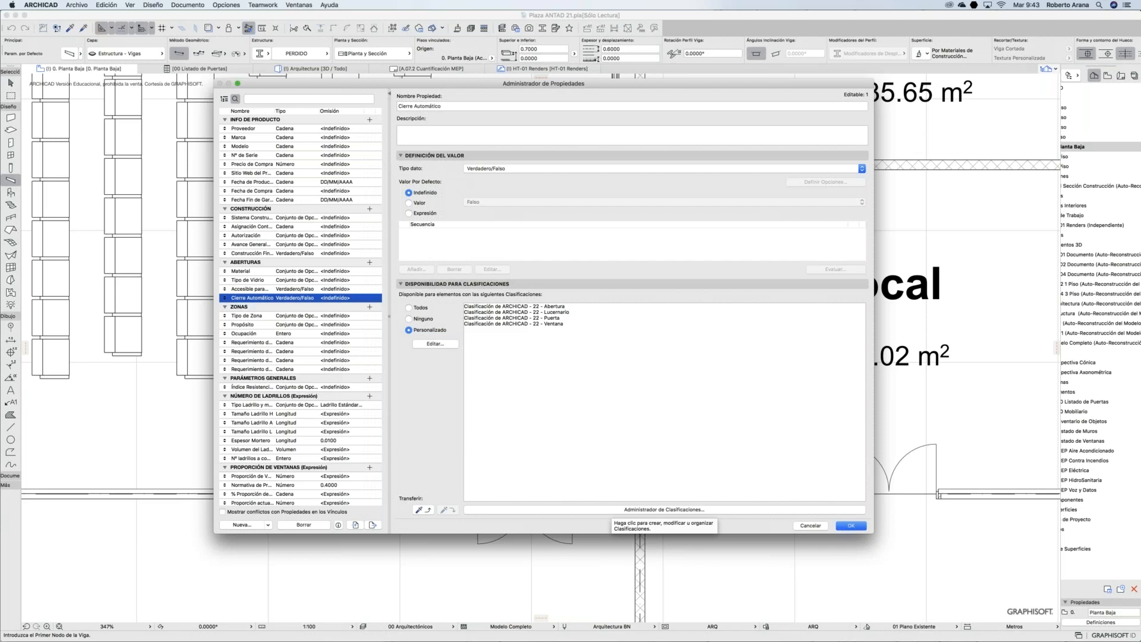
left_click(851, 526)
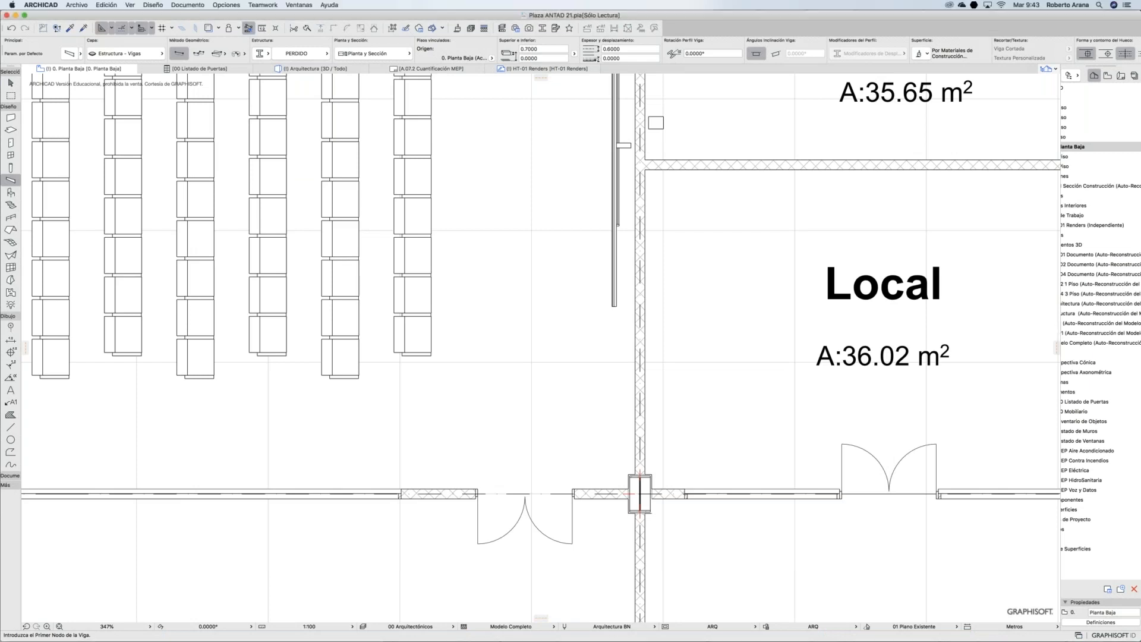
Step: Open the 00 Listado de Puertas door schedule in full-screen view
key("Escape")
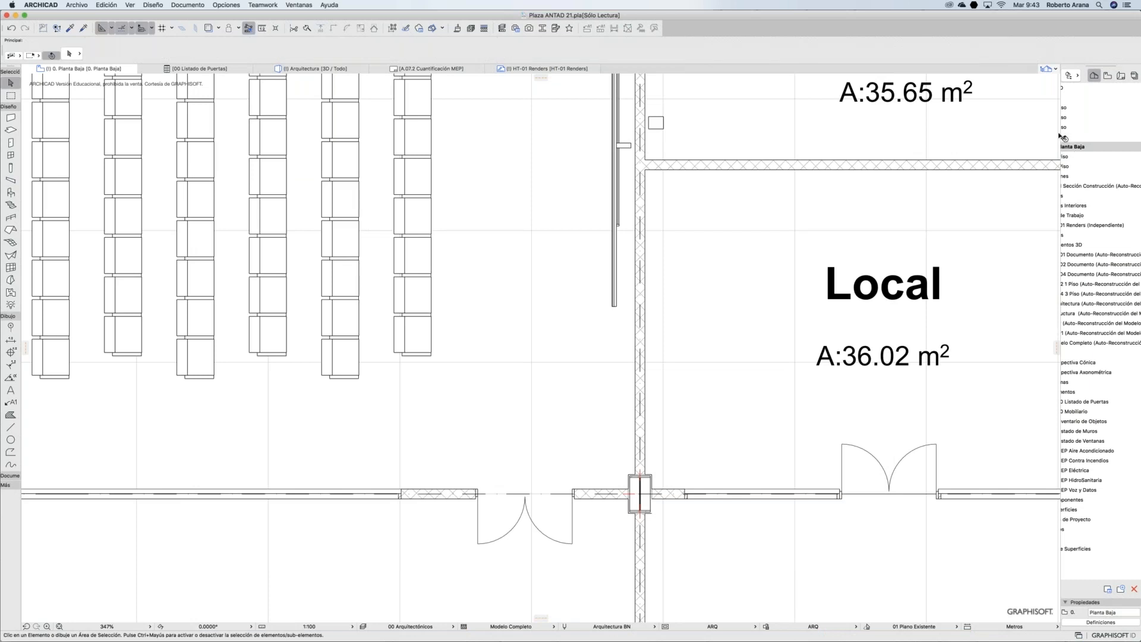
key("super+backslash")
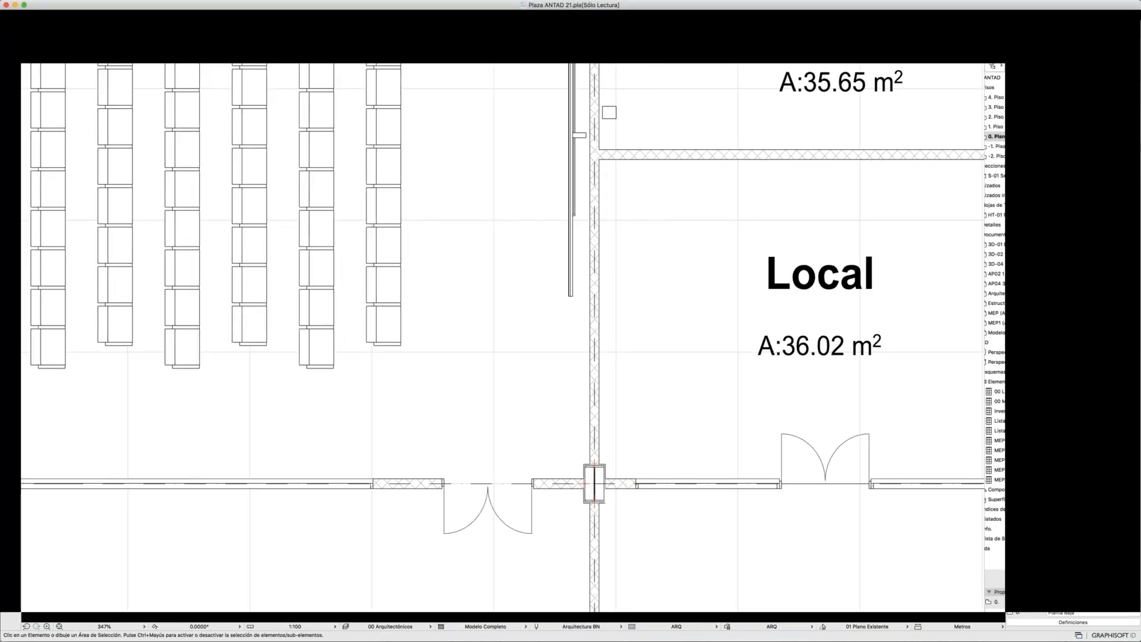
scroll(1057, 319, "left", 2)
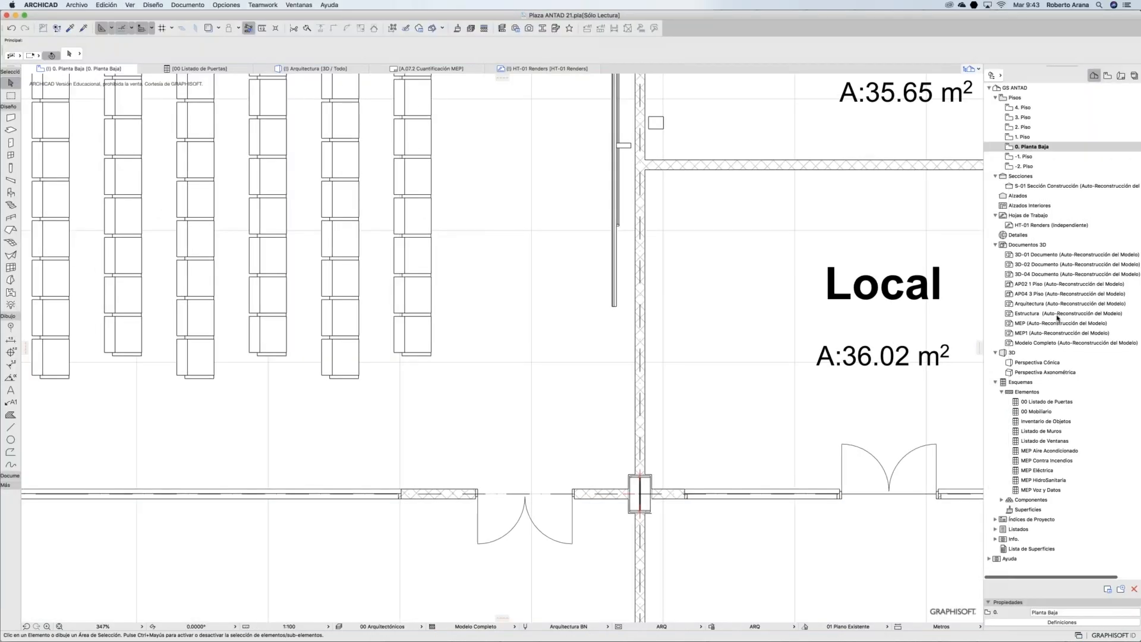
left_click(1059, 404)
double_click(1059, 403)
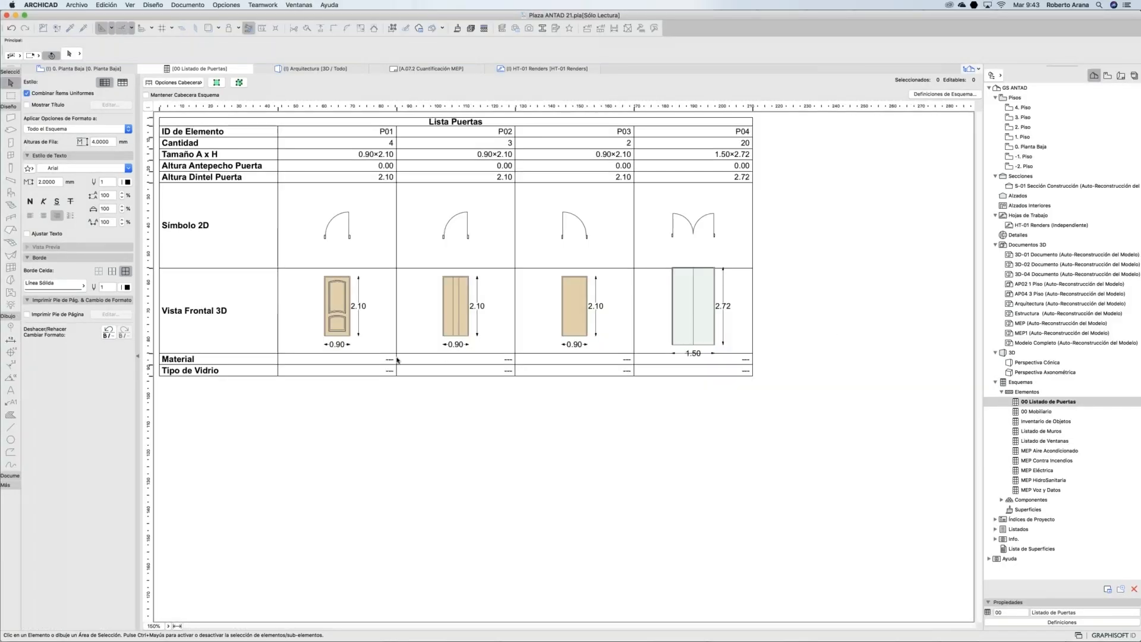
Step: Enlarge the Vista Frontal 3D row and open Definiciones de Esquema
left_click(394, 359)
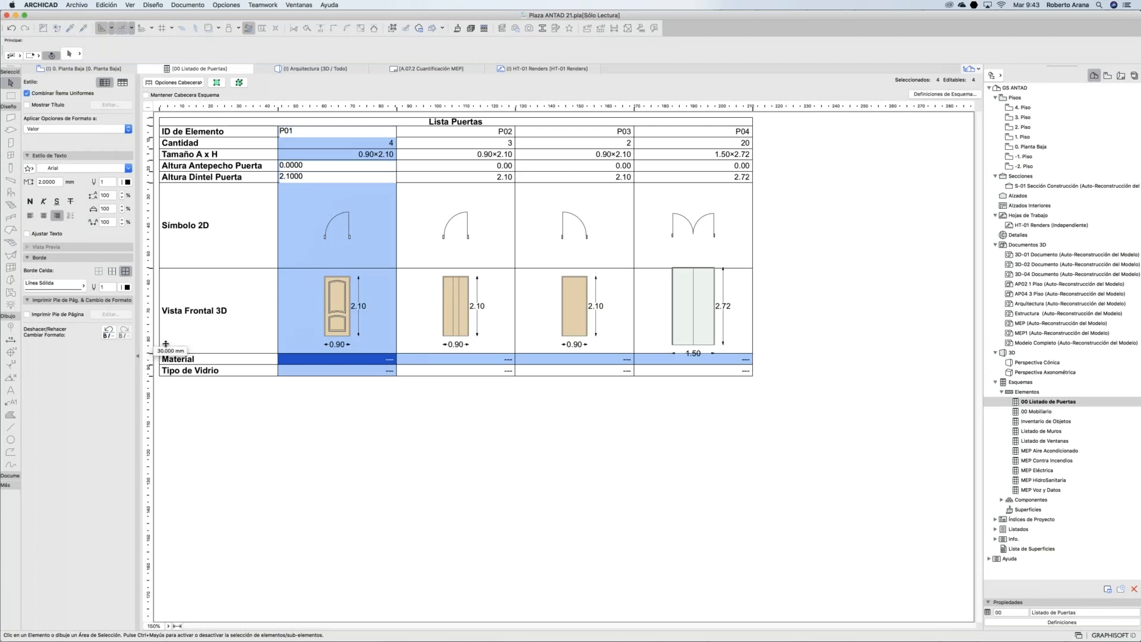
left_click_drag(166, 344, 165, 355)
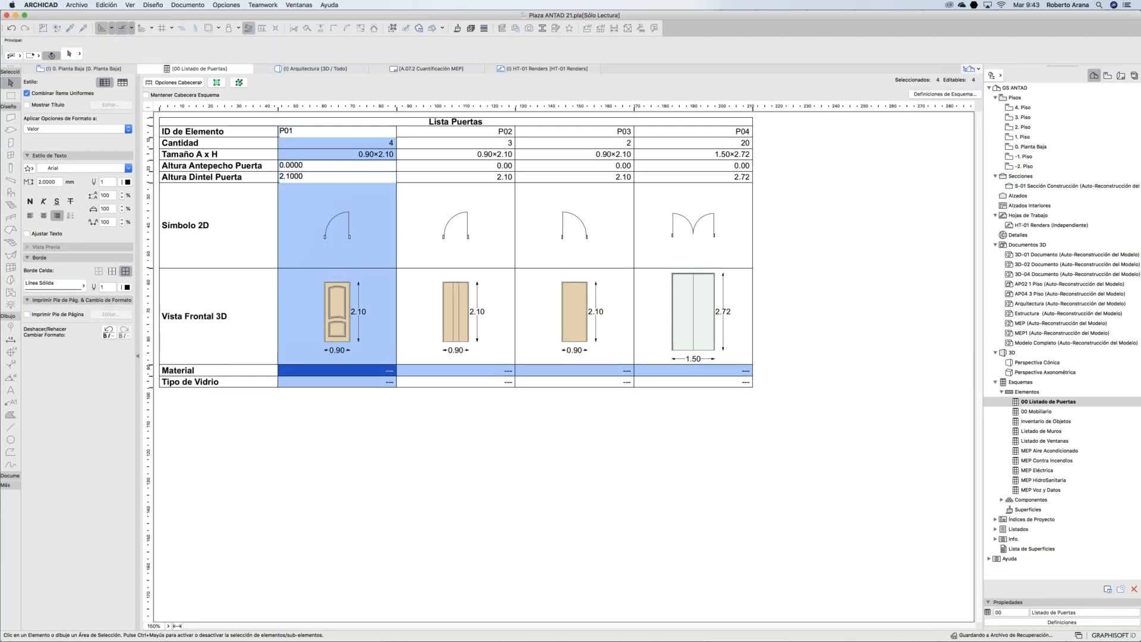
left_click(923, 94)
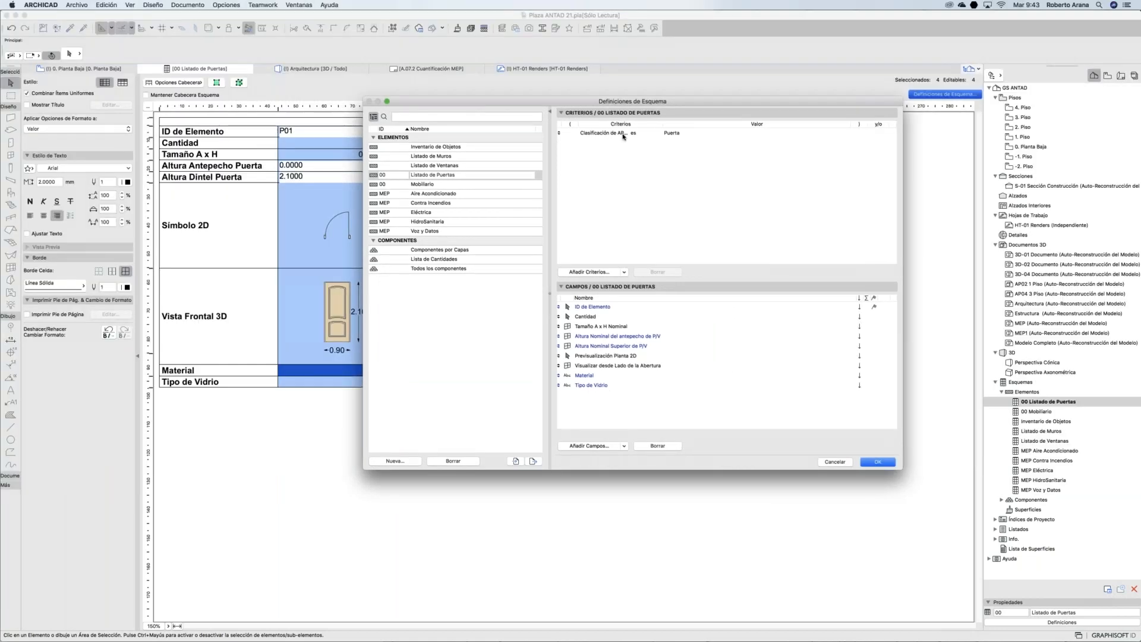
Step: Inspect the classification criterion and the Material and Tipo de Vidrio fields, then close the definitions
left_click(682, 135)
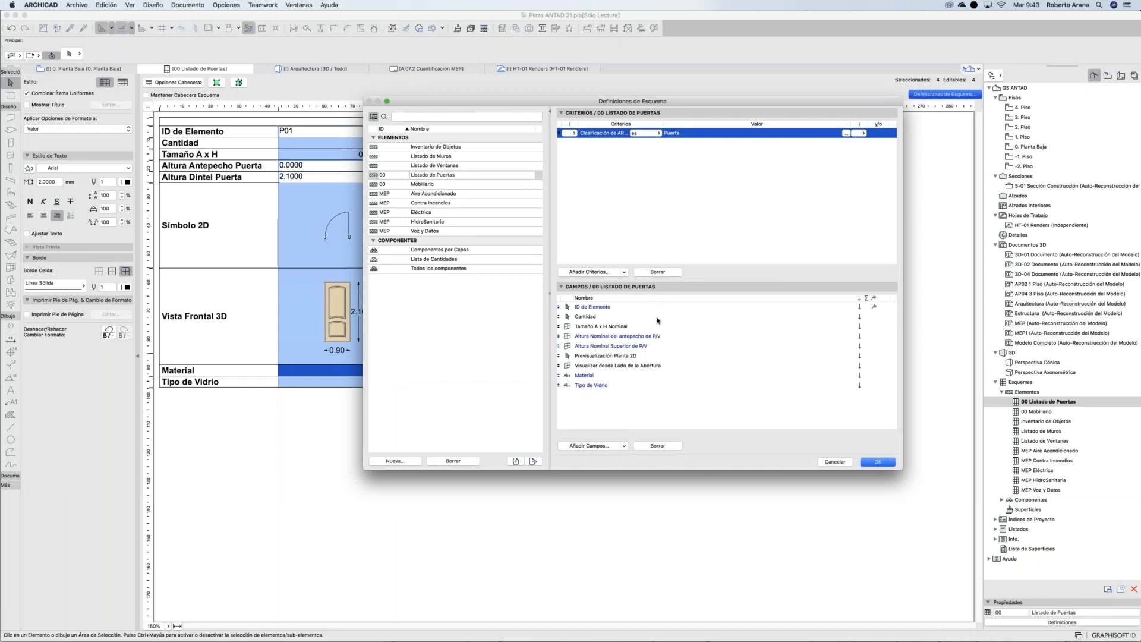
left_click(589, 376)
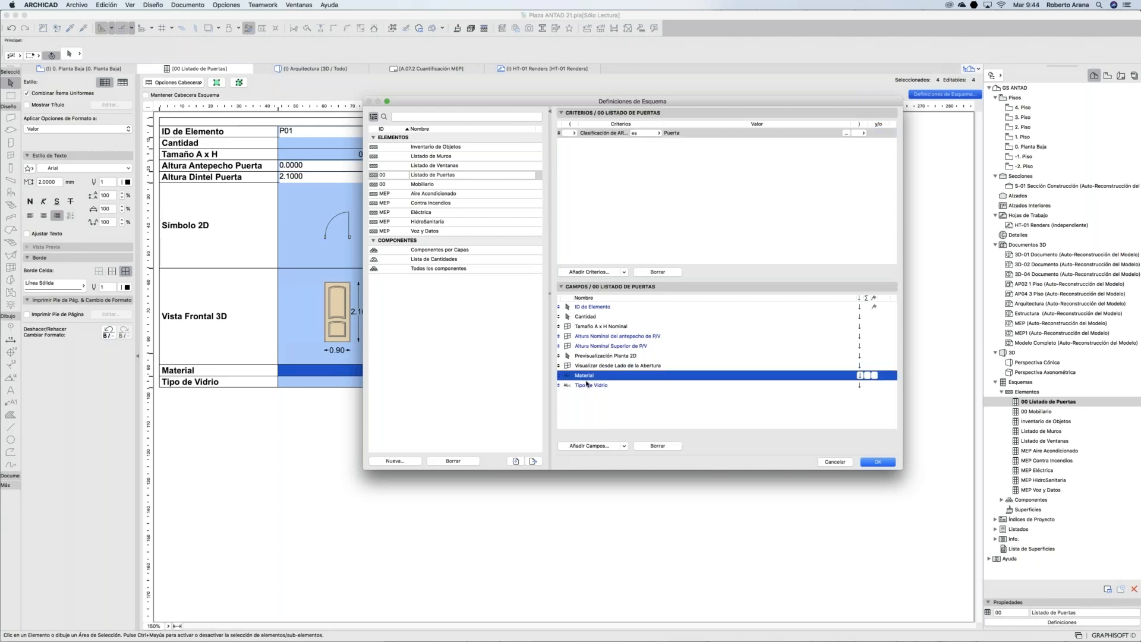
left_click(588, 386)
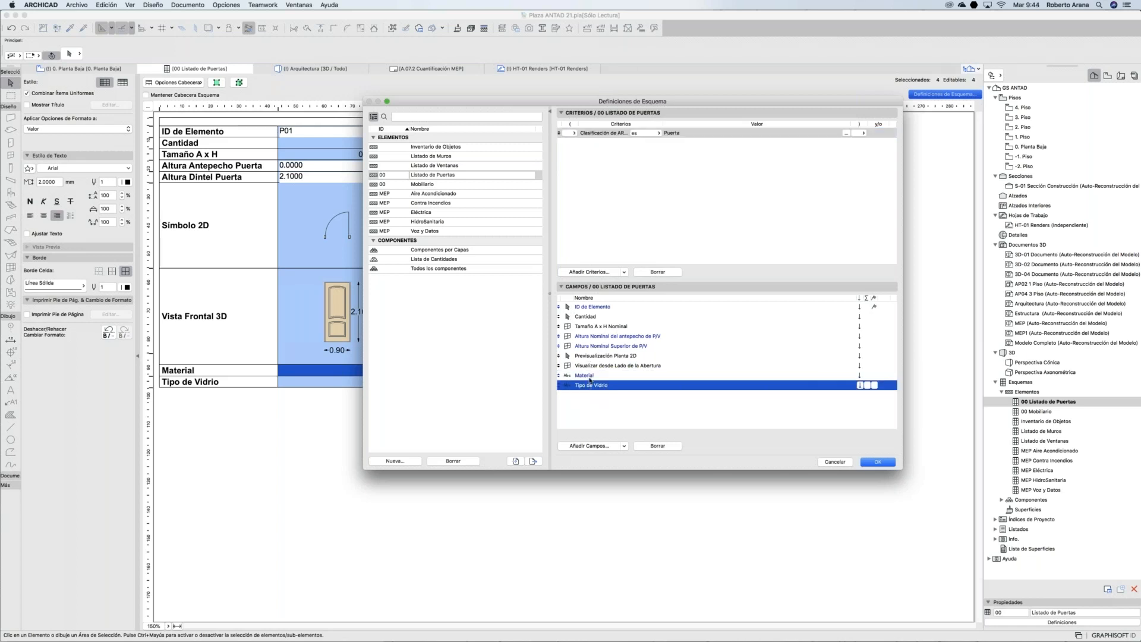
left_click(590, 377)
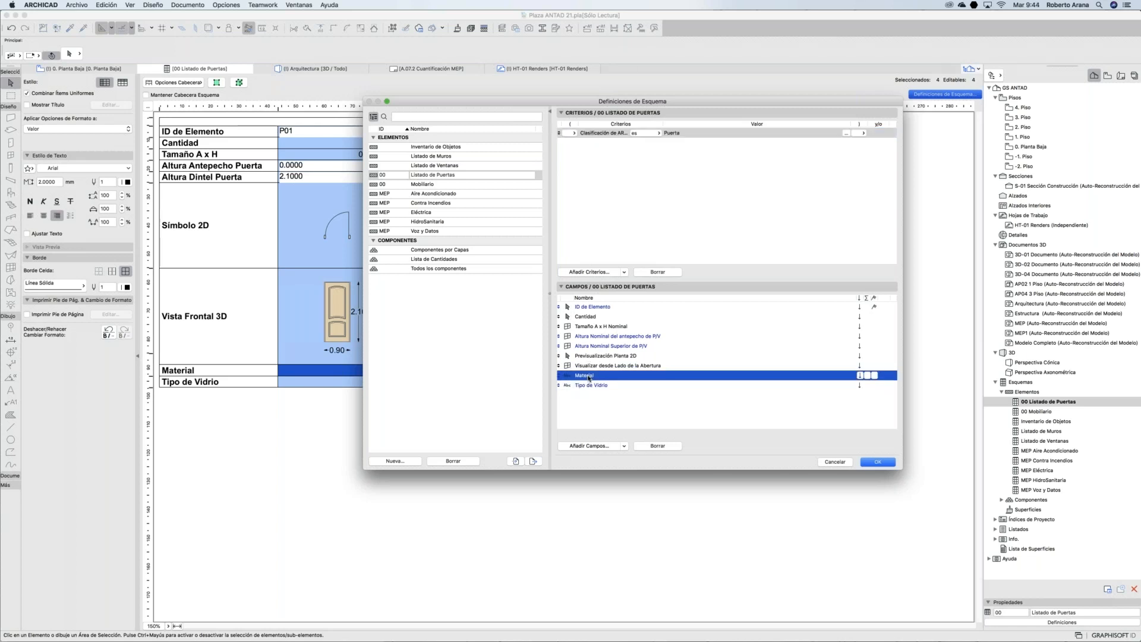
left_click(874, 462)
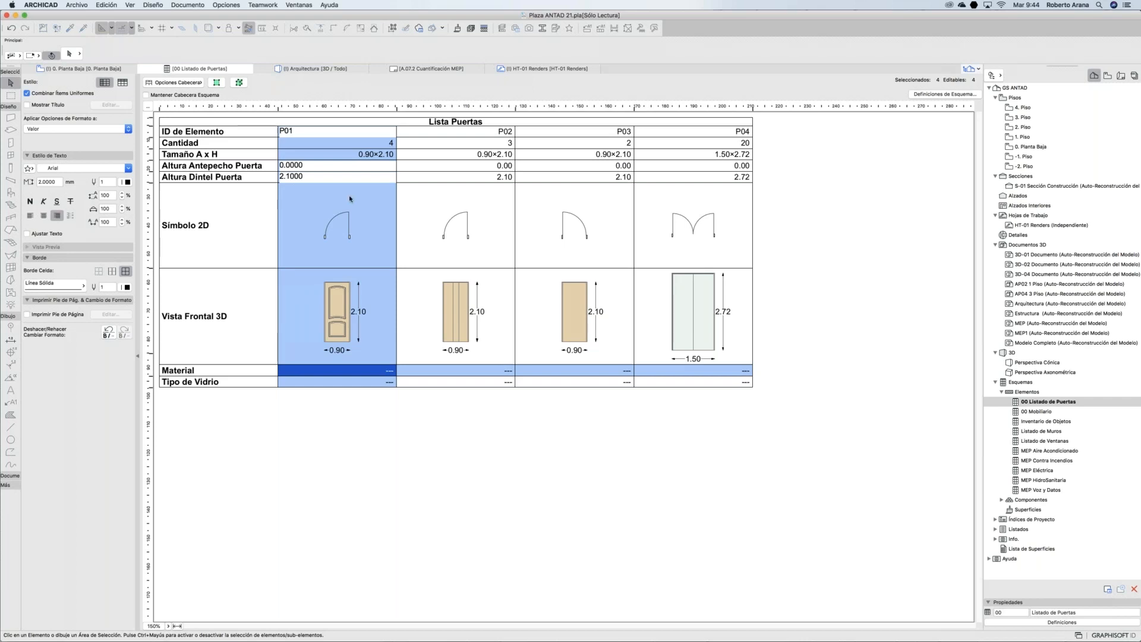
Step: Export the schedule definition to the desktop as '00 Esquema de Listado de Puertas.xml'
left_click(939, 95)
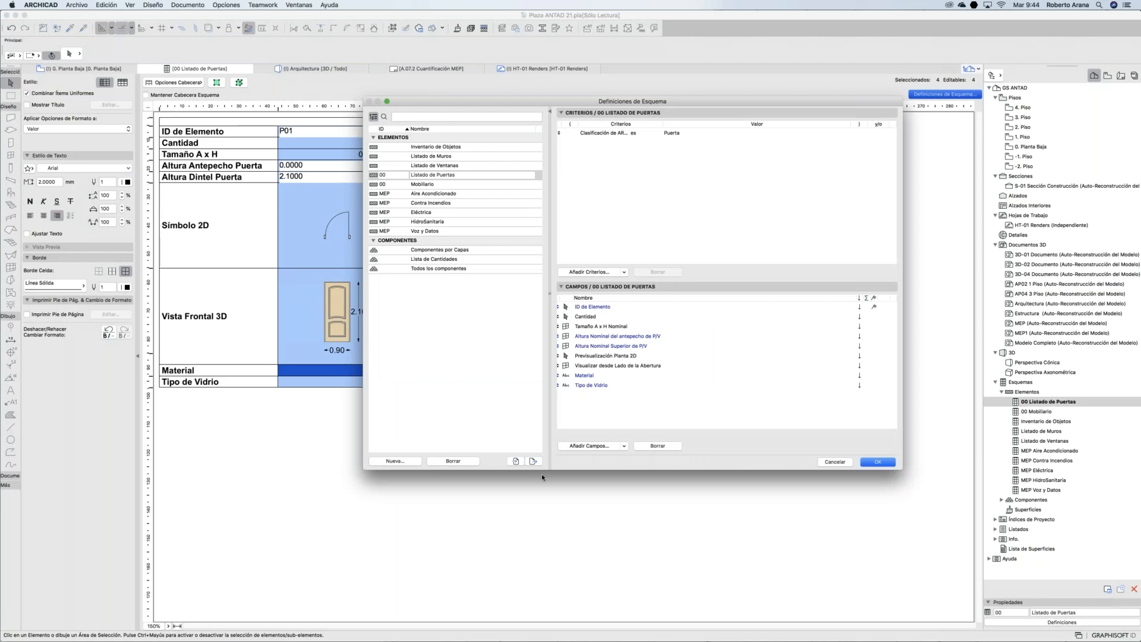
left_click(533, 462)
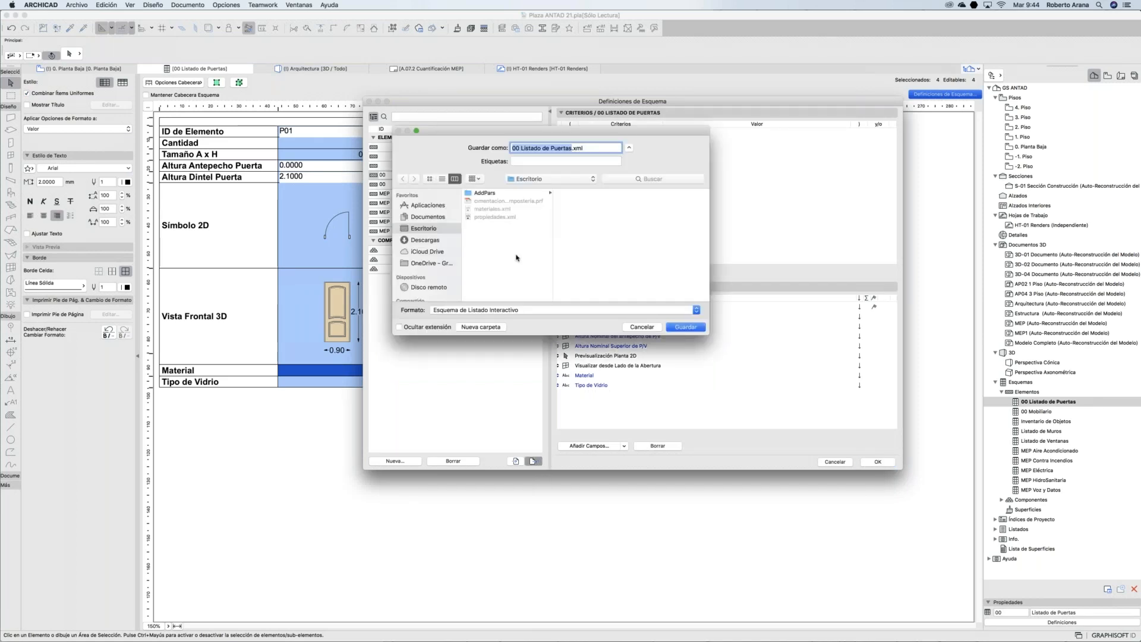
left_click(521, 148)
type("Esquem")
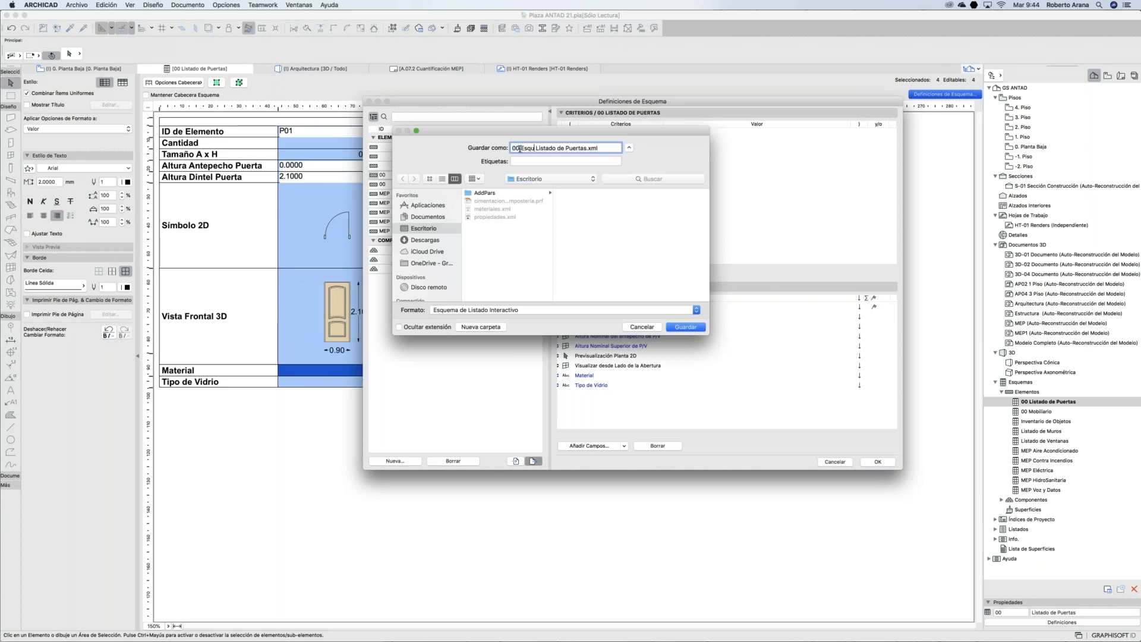
type("a de")
left_click(682, 327)
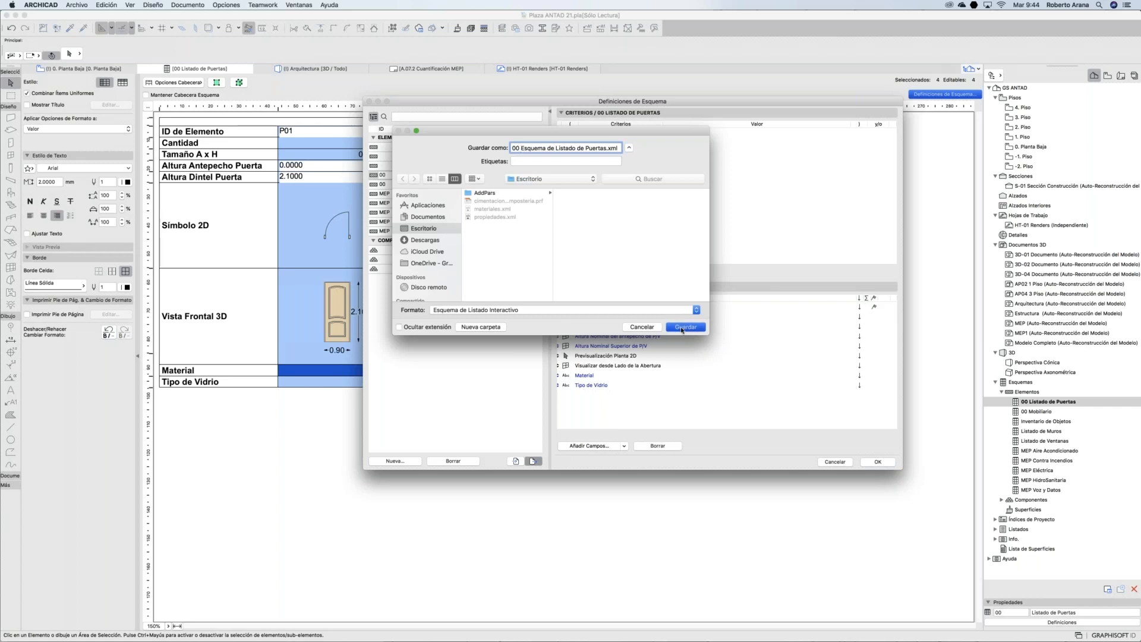
left_click(875, 462)
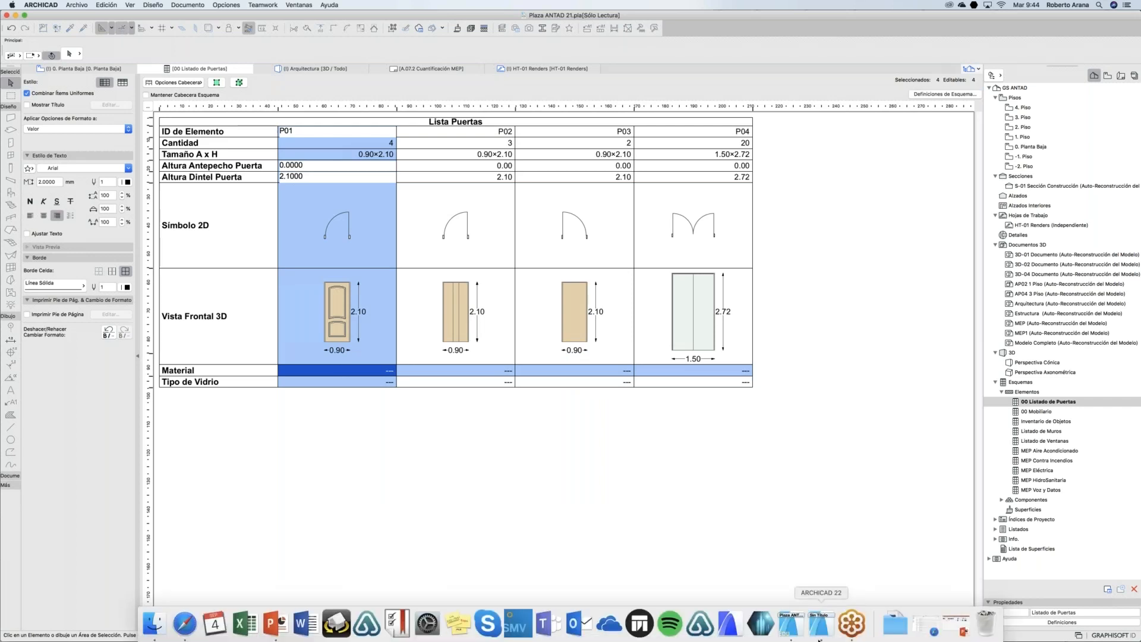
Step: In the Sin Título project, import 00 Esquema de Listado de Puertas.xml into the schedule definitions
left_click(824, 633)
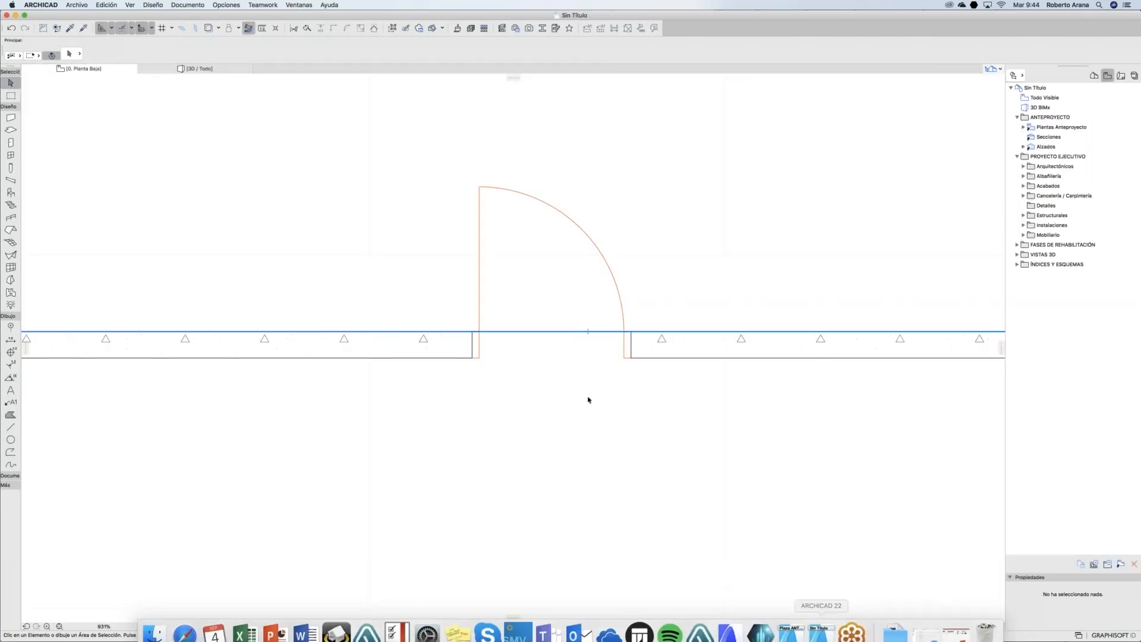
left_click(1094, 76)
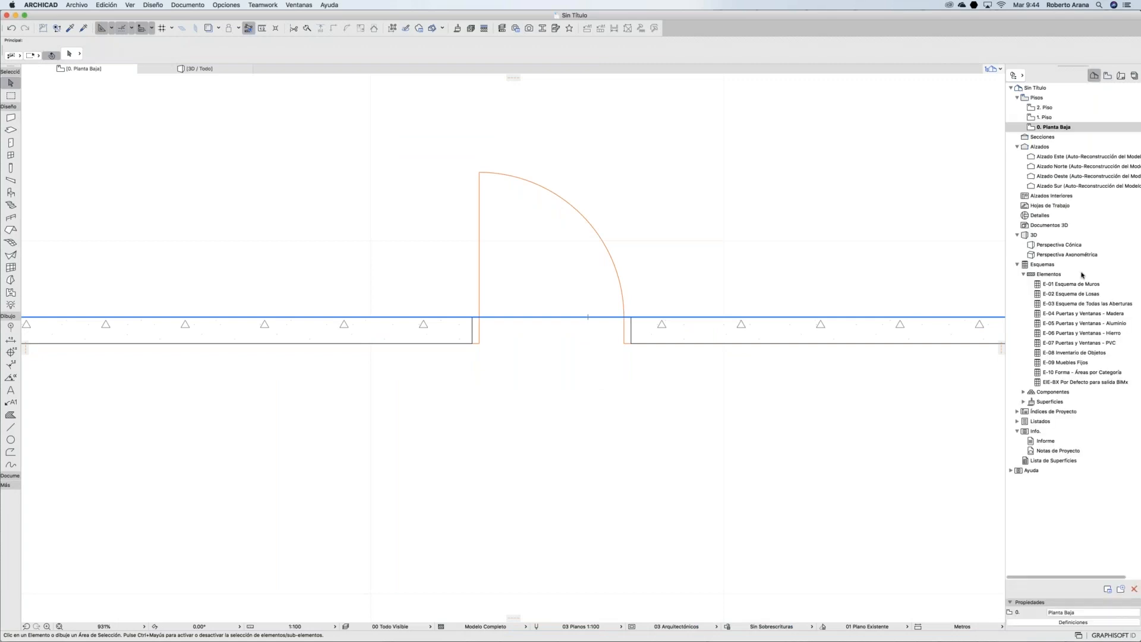
left_click(1043, 264)
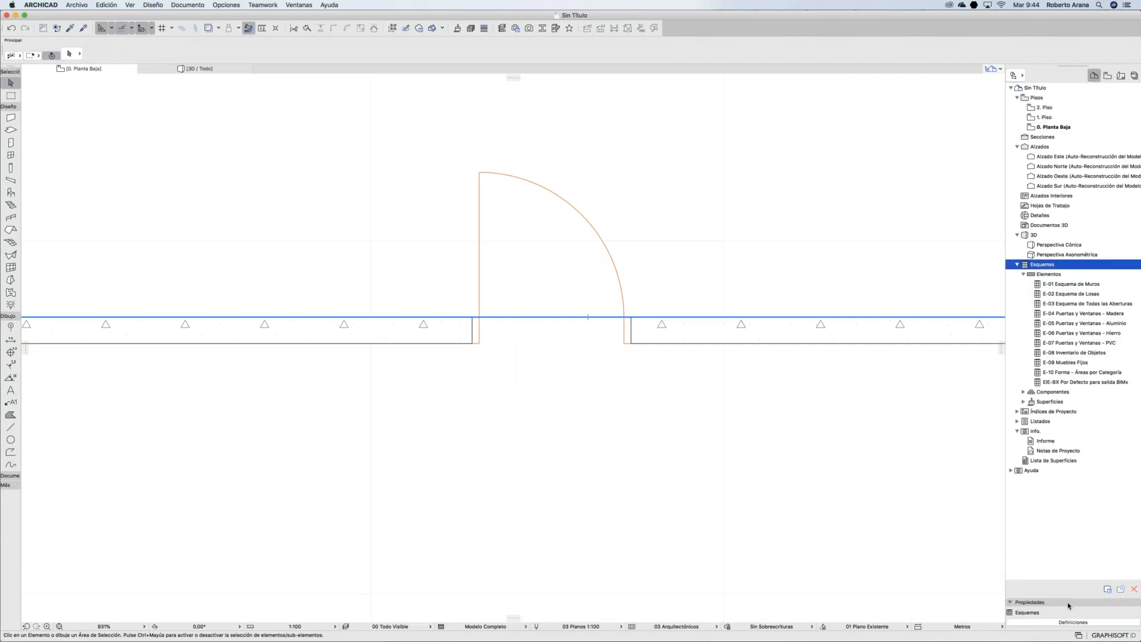
left_click(1070, 622)
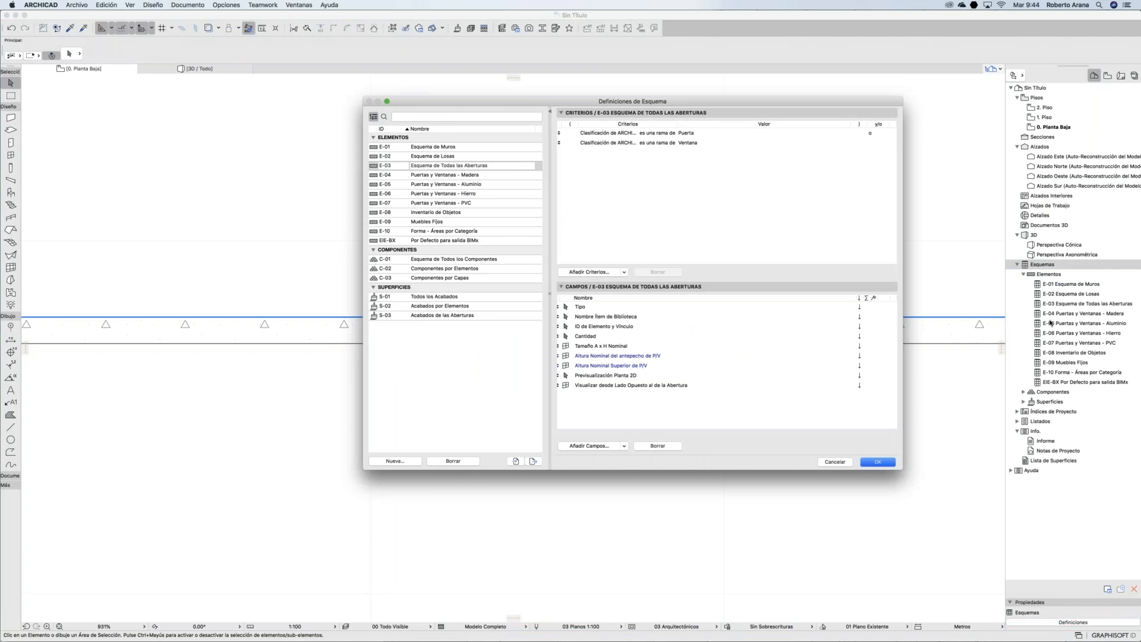
left_click(516, 460)
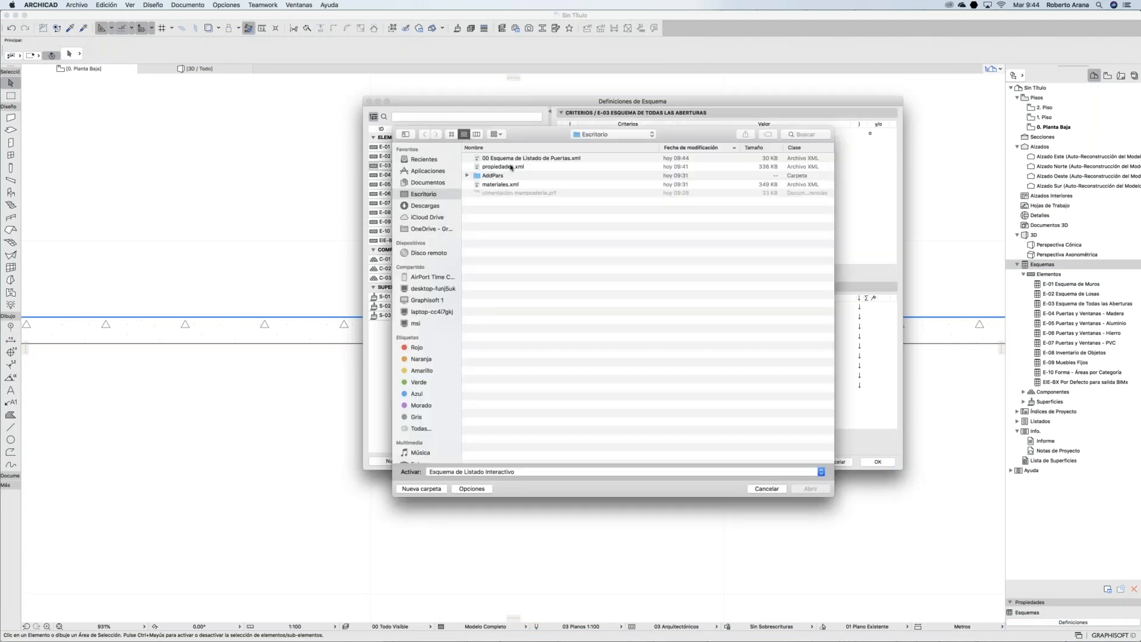
left_click(496, 159)
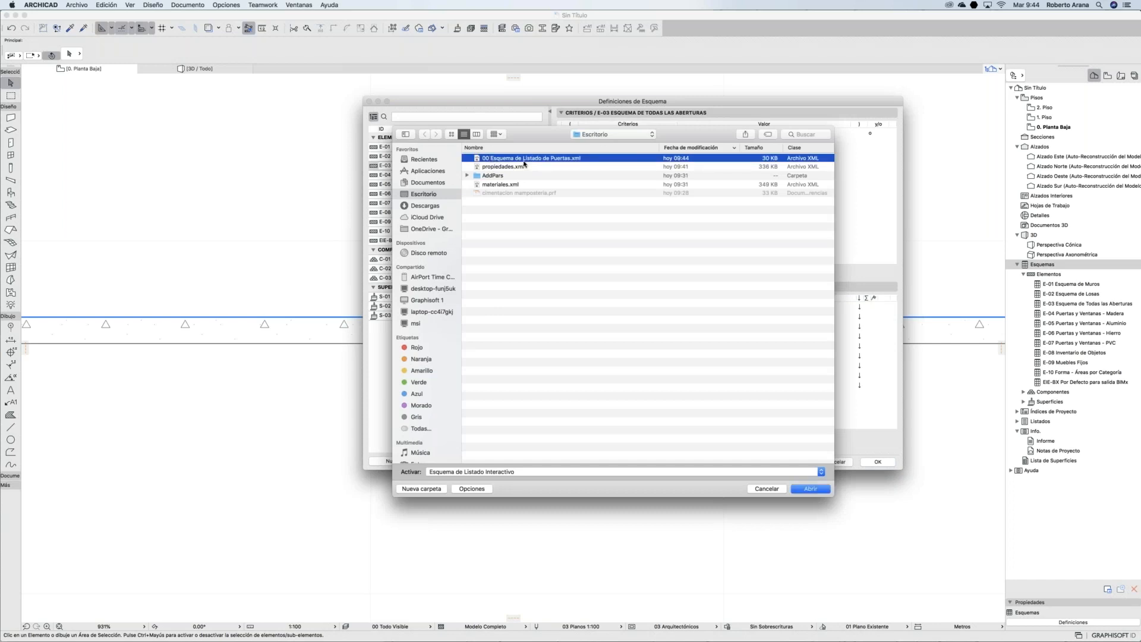
left_click(810, 489)
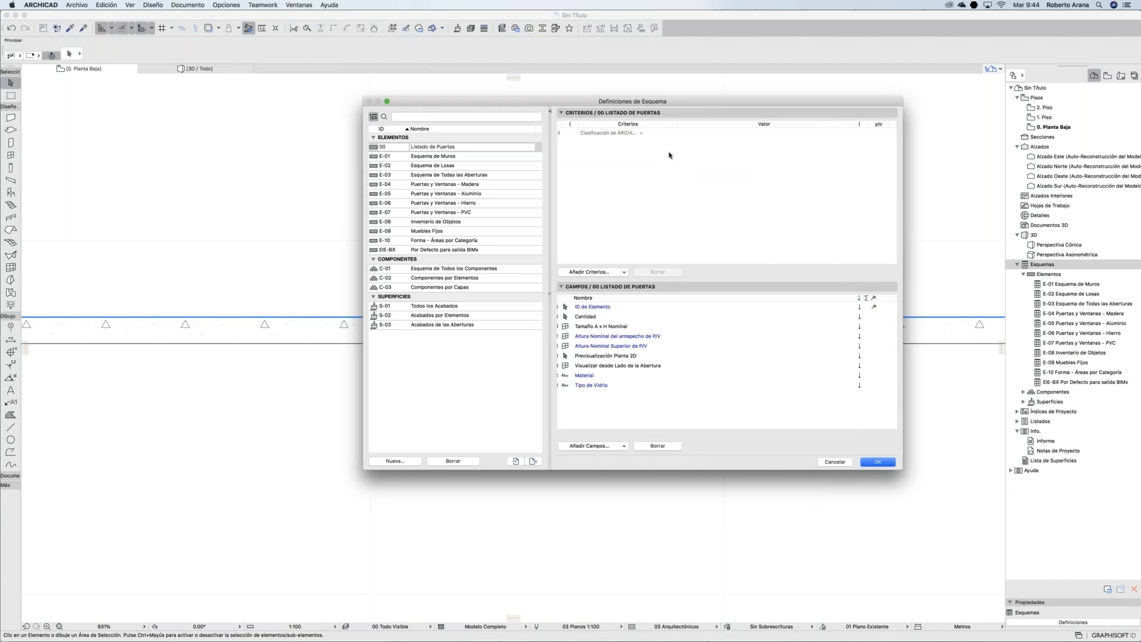
left_click(632, 134)
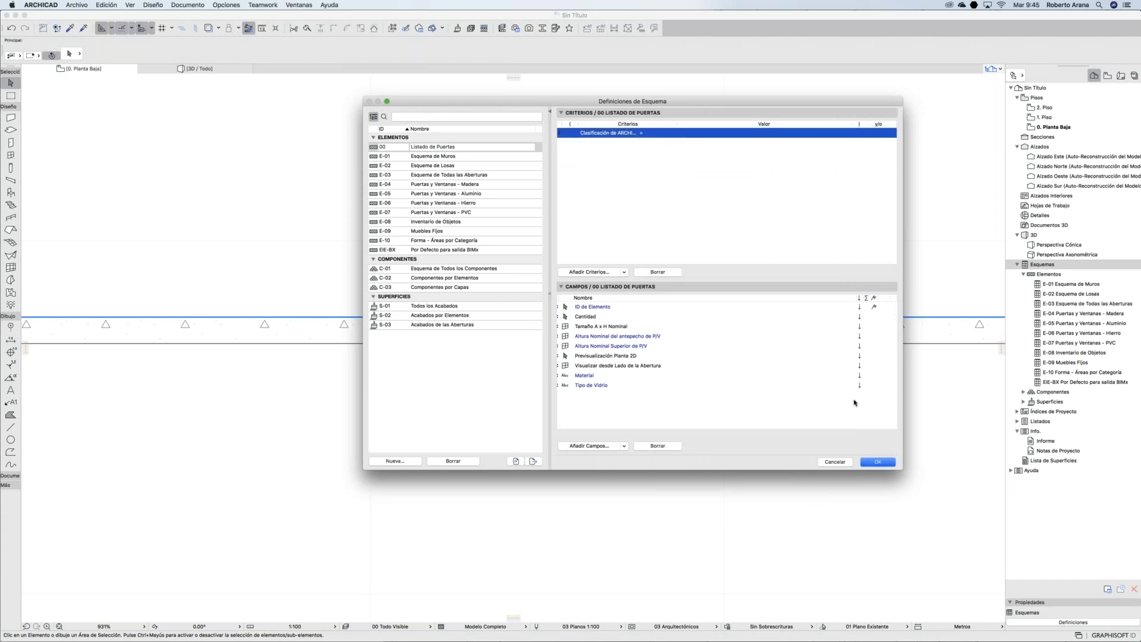
left_click(871, 462)
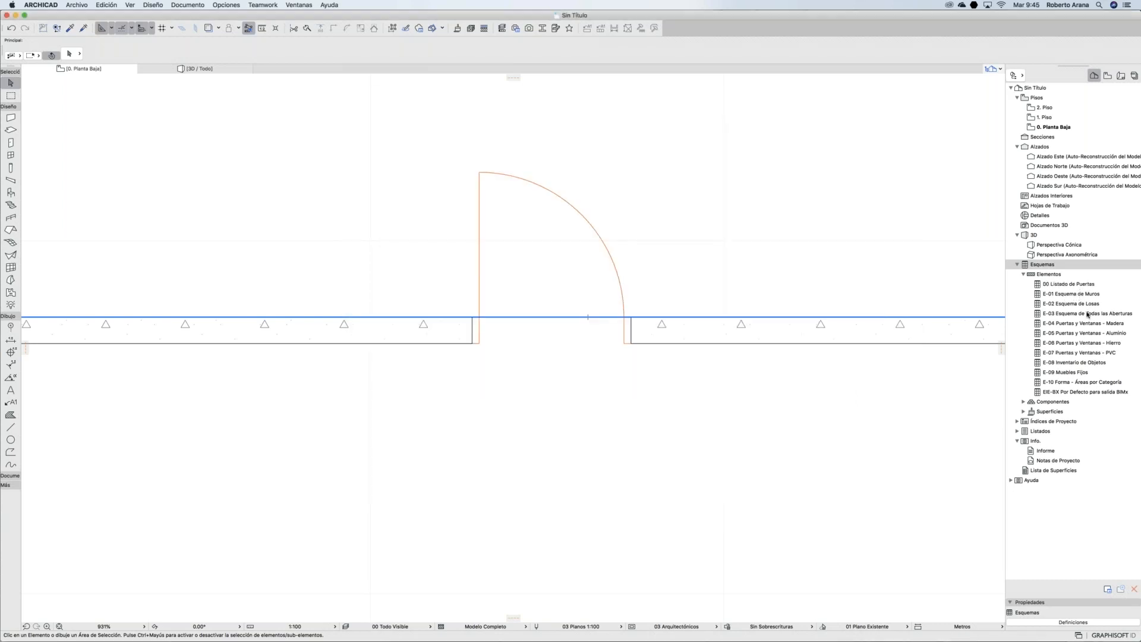
Step: Add a Tipo de Elemento criterion to the imported 00 Listado de Puertas schedule
double_click(1070, 284)
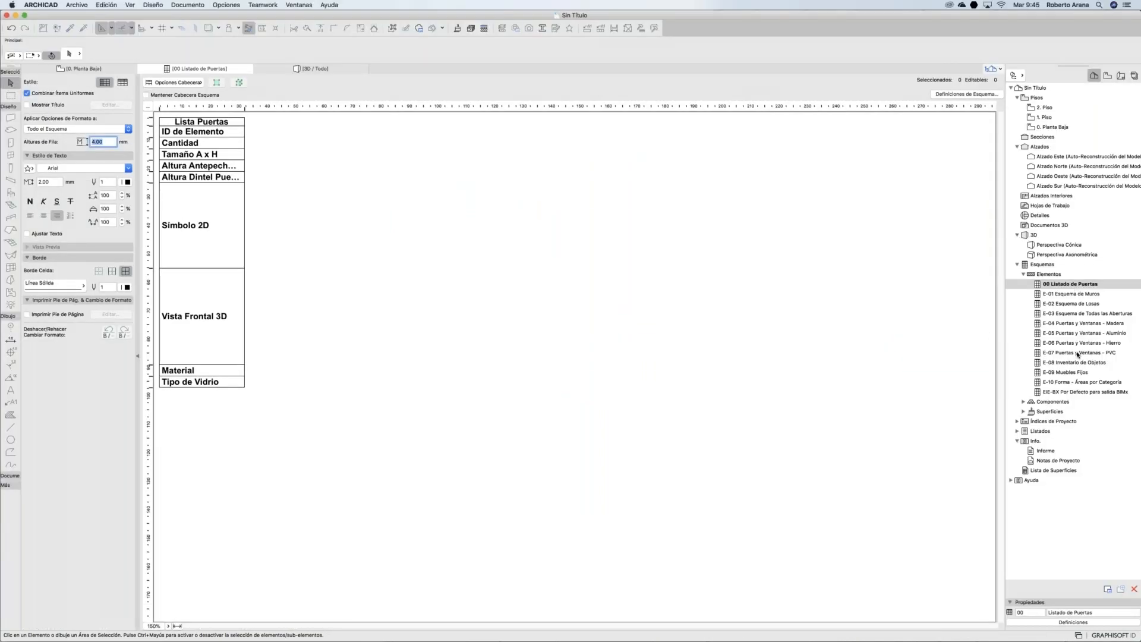
left_click(975, 94)
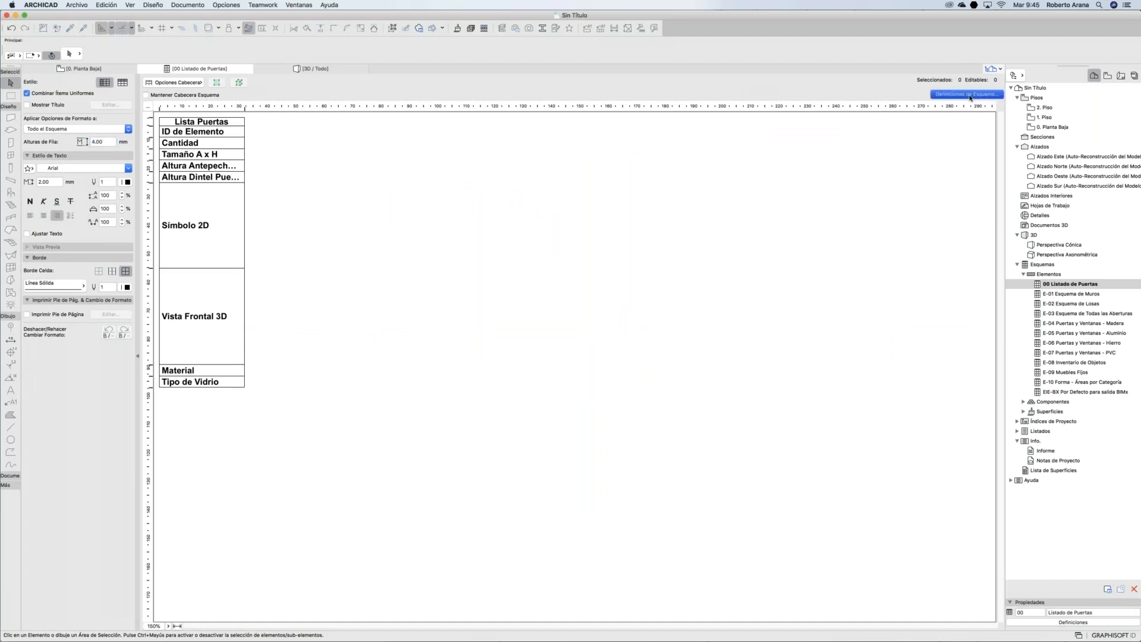
left_click(676, 133)
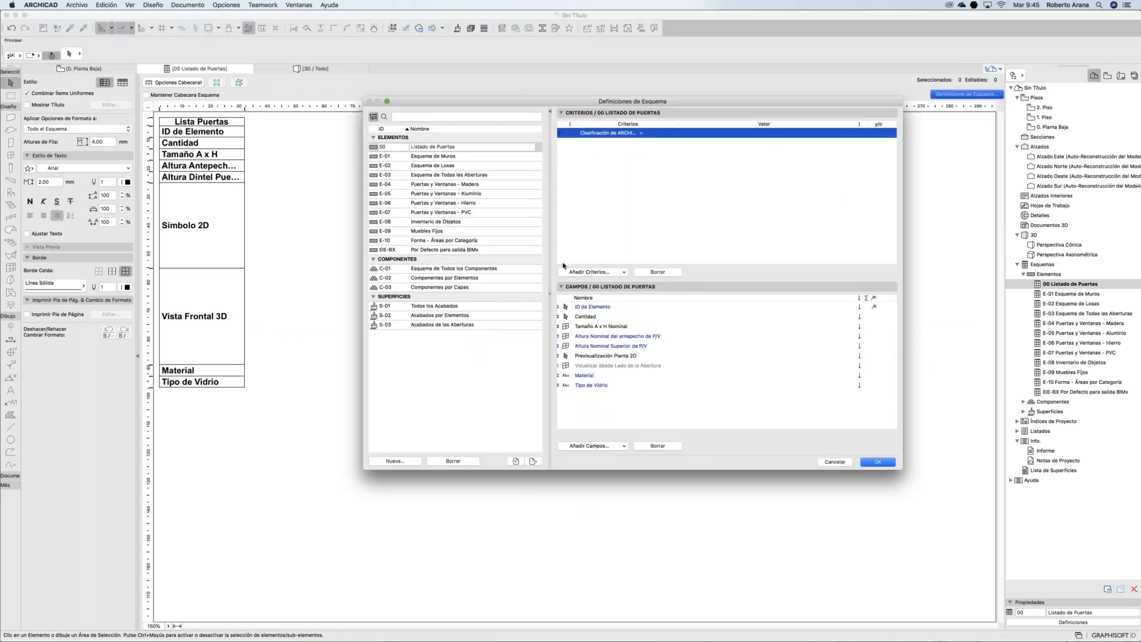
left_click(587, 272)
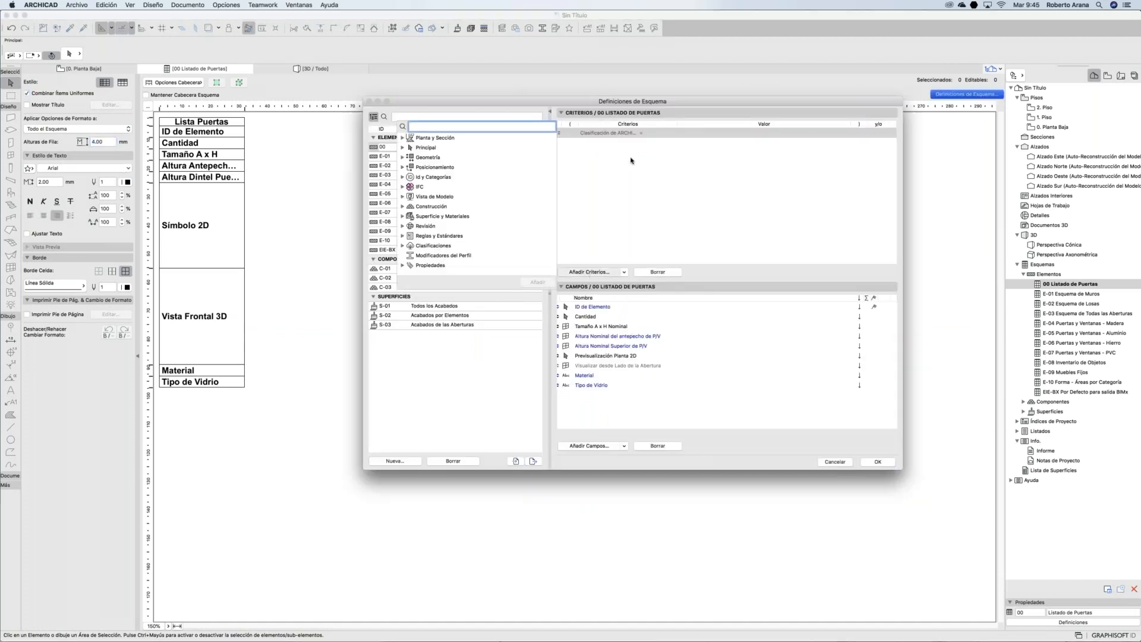
left_click(629, 133)
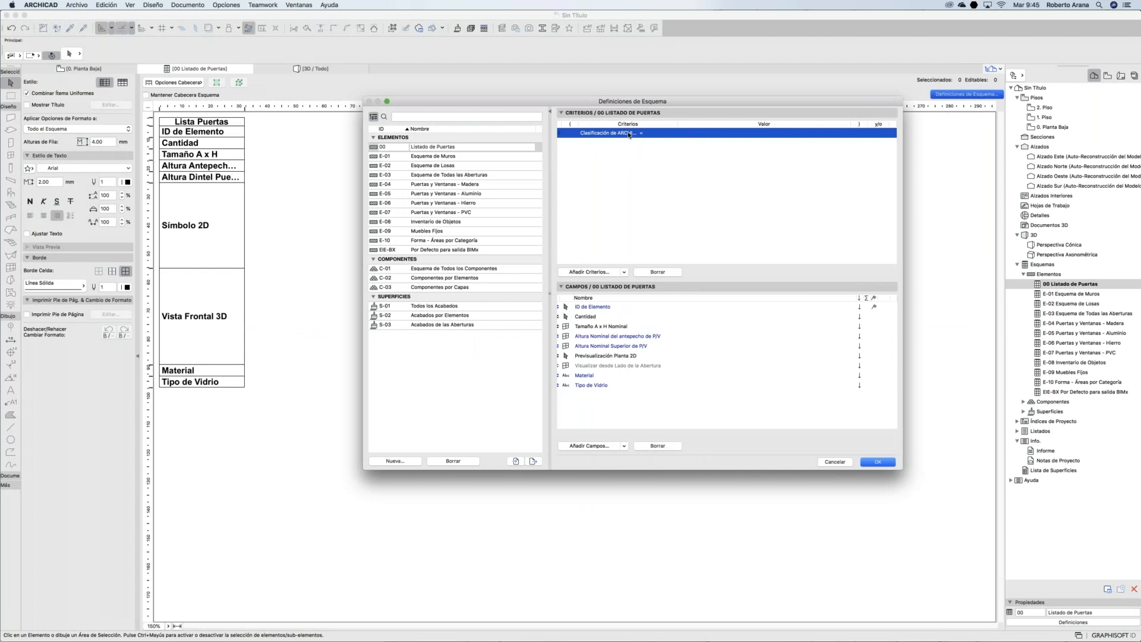
left_click(590, 273)
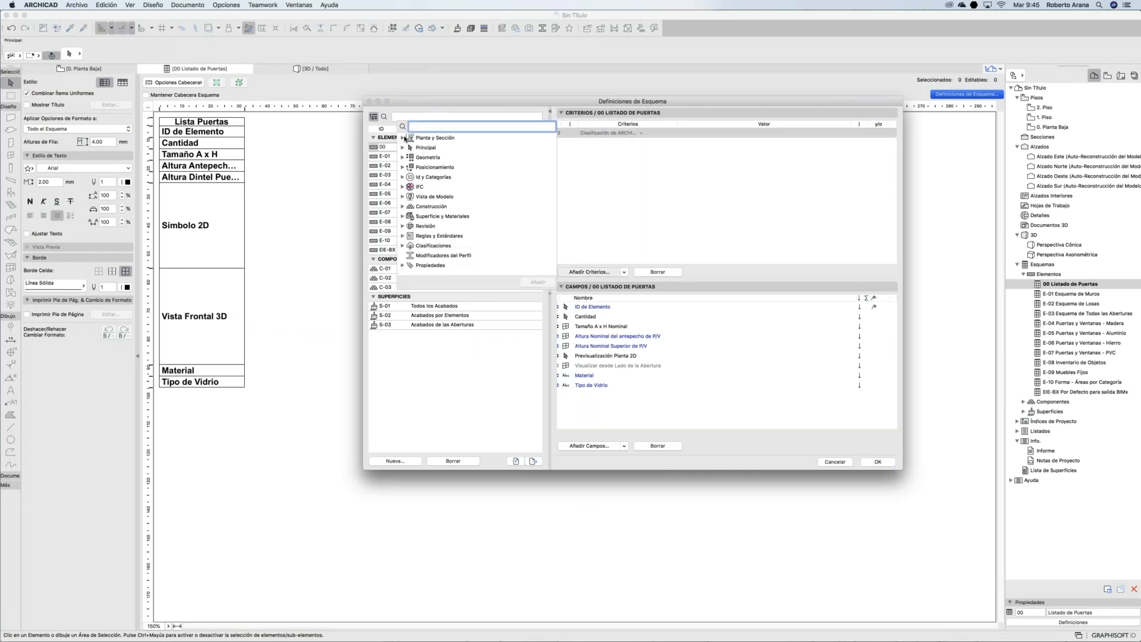
left_click(403, 148)
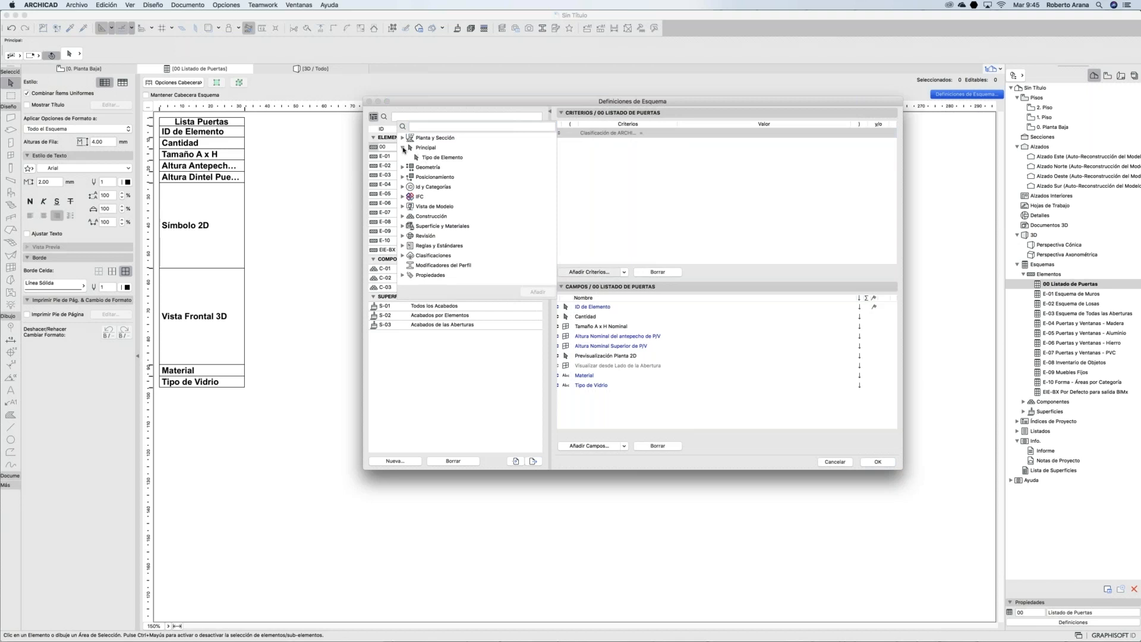
left_click(403, 148)
left_click(403, 148)
left_click(443, 158)
left_click(538, 292)
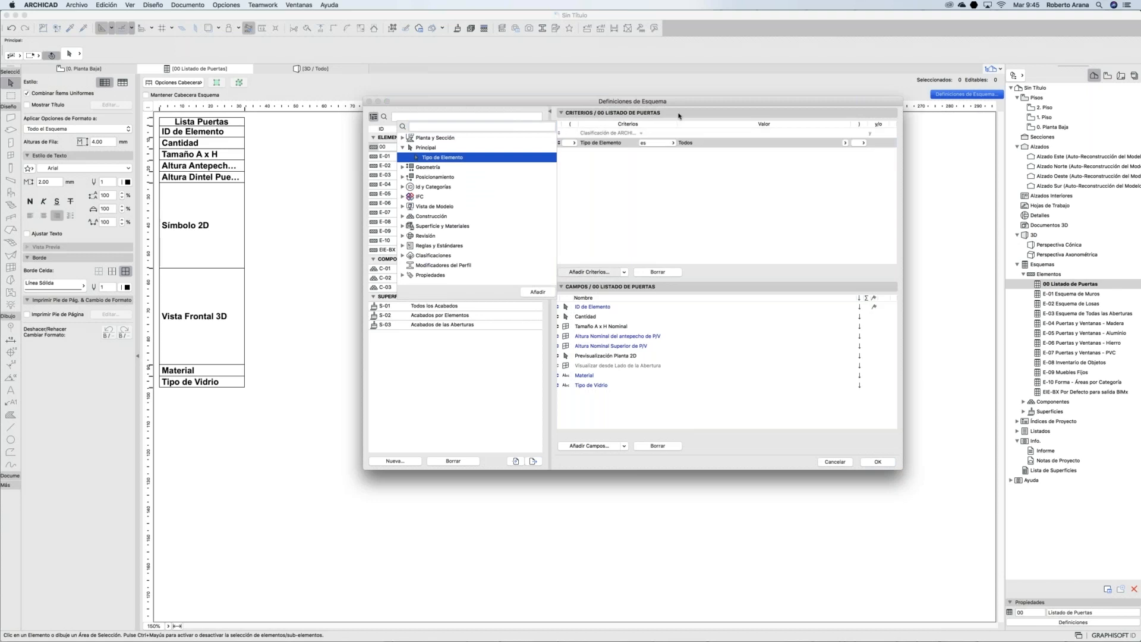
left_click(657, 135)
Step: Remove the classification criterion and set the element type to Puerta
left_click(658, 272)
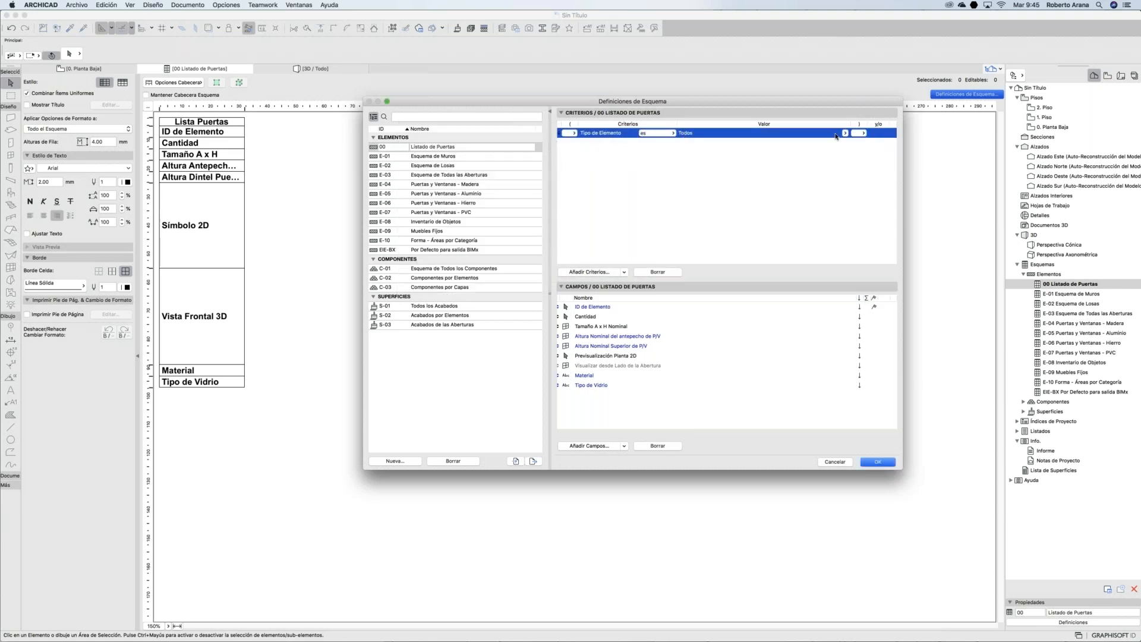
left_click(845, 133)
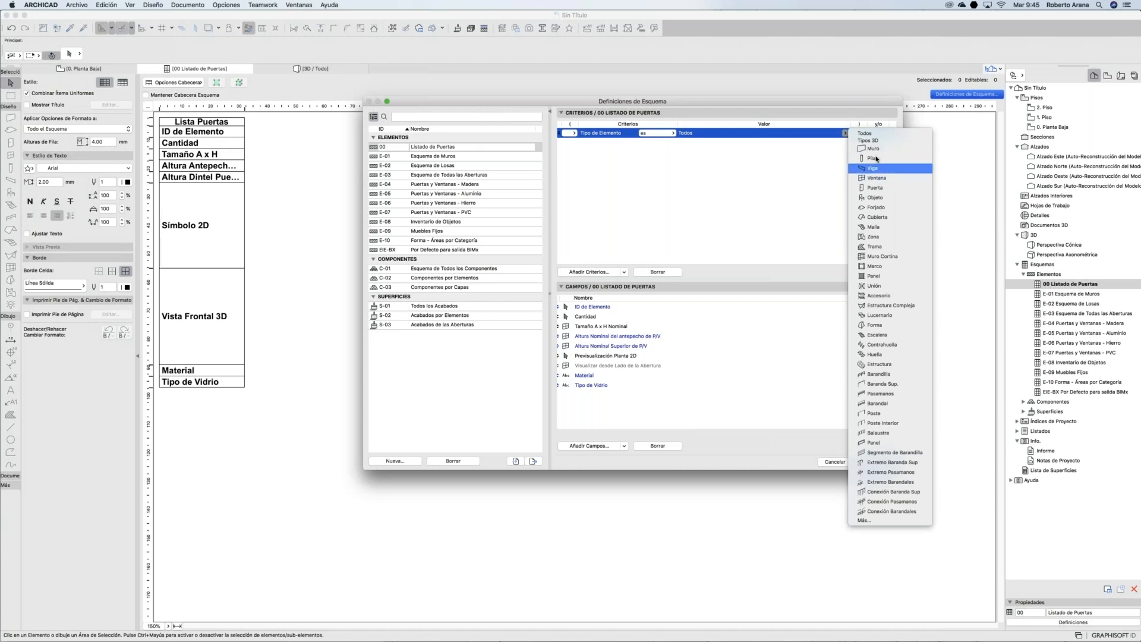
left_click(881, 188)
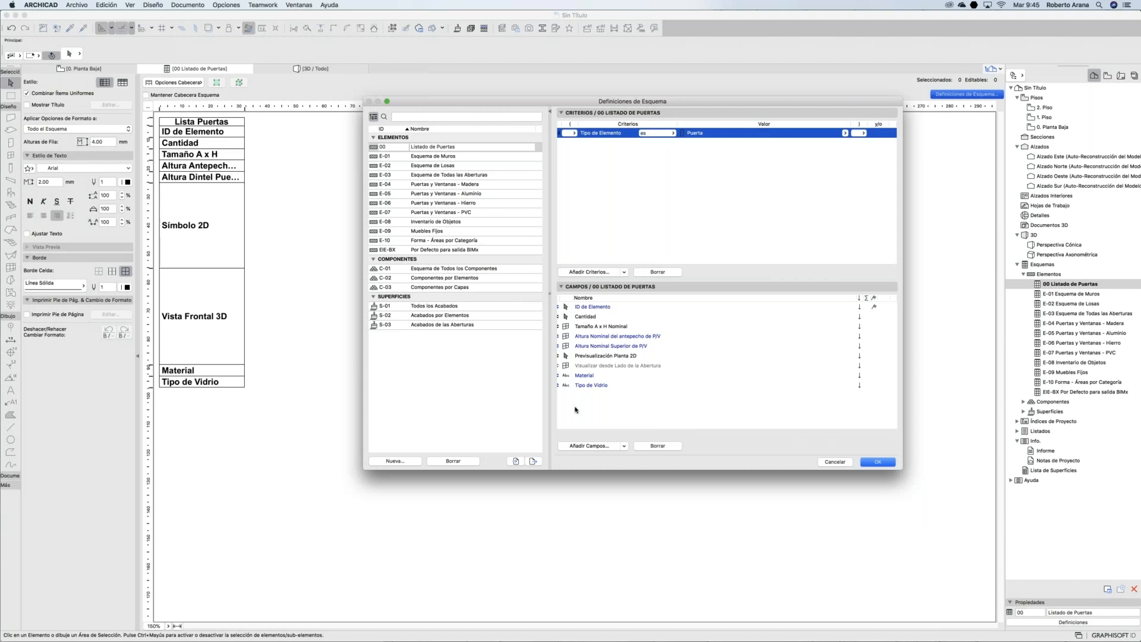
left_click(884, 465)
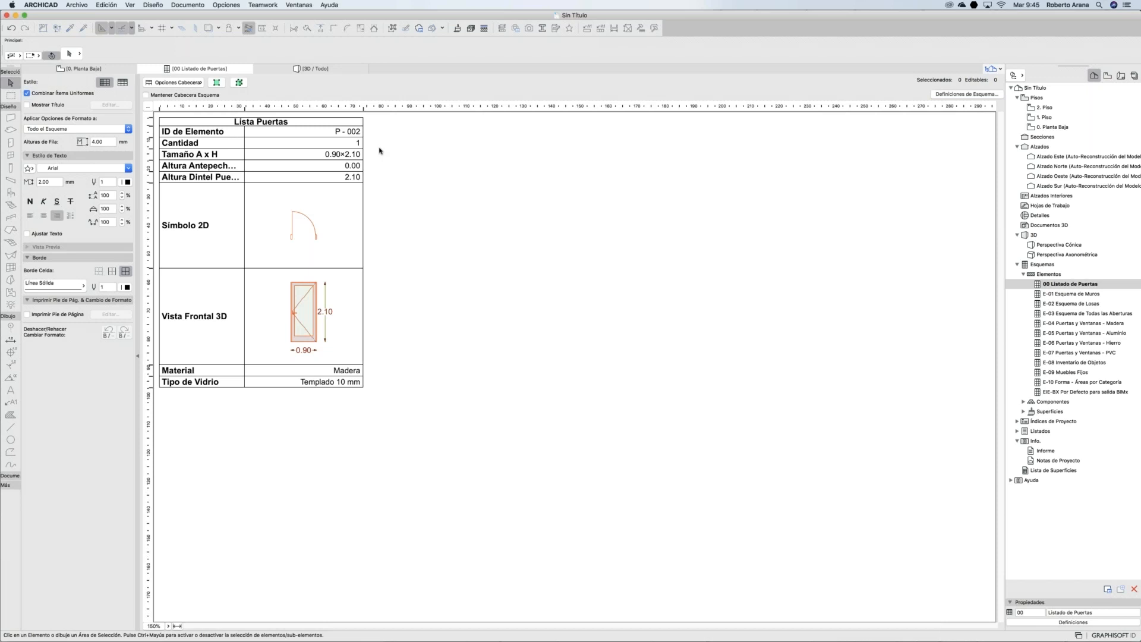
Step: On 0. Planta Baja, place three more Puerta 22 doors in the wall beside the original
left_click(107, 70)
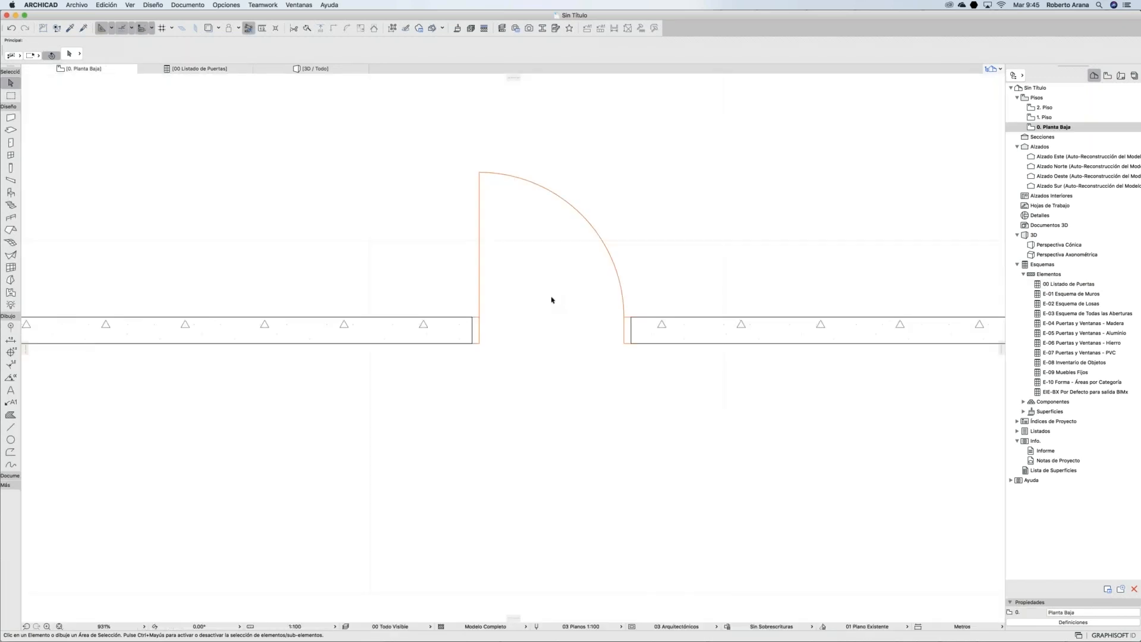
scroll(548, 294, "down", 5)
scroll(532, 294, "down", 2)
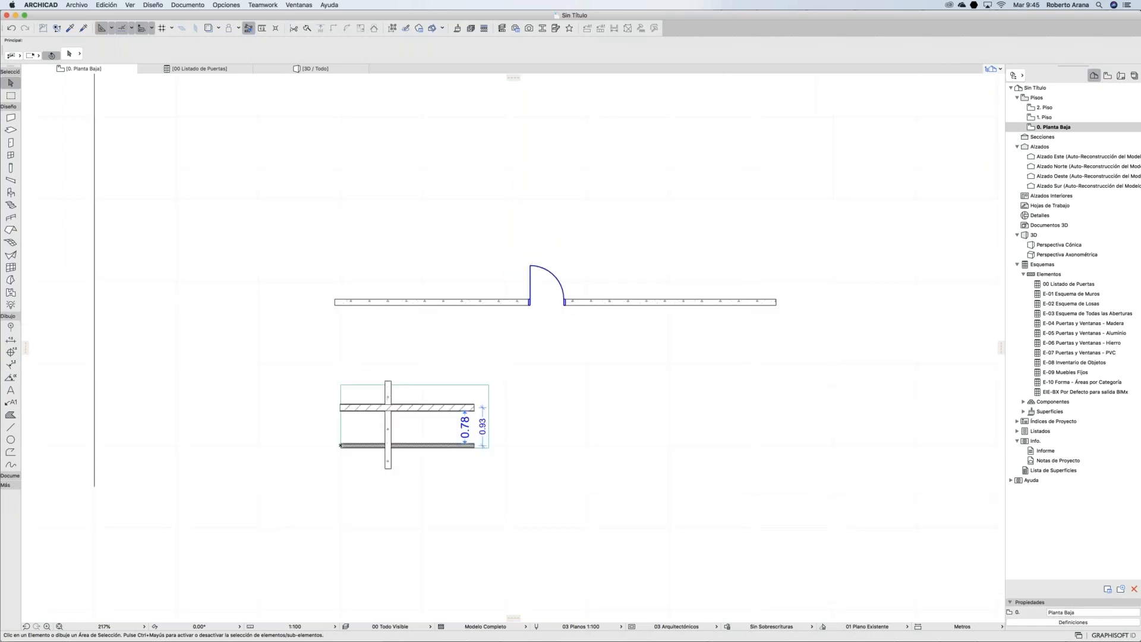
left_click(531, 293, "alt")
left_click(624, 299)
left_click(652, 295)
left_click(417, 300)
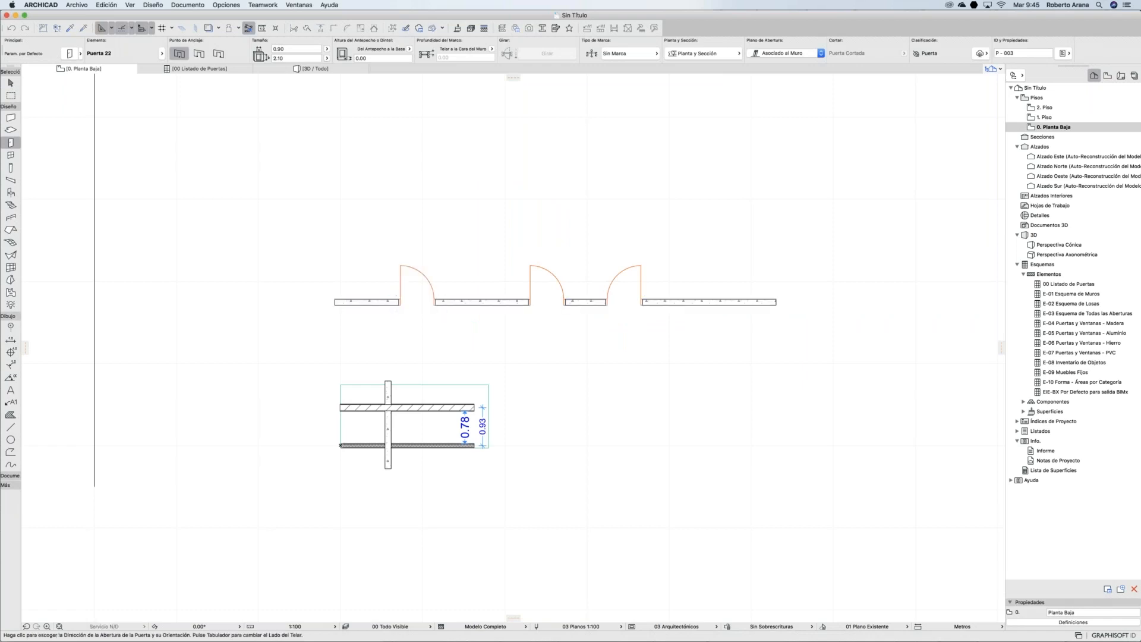
left_click(483, 302)
left_click(504, 239)
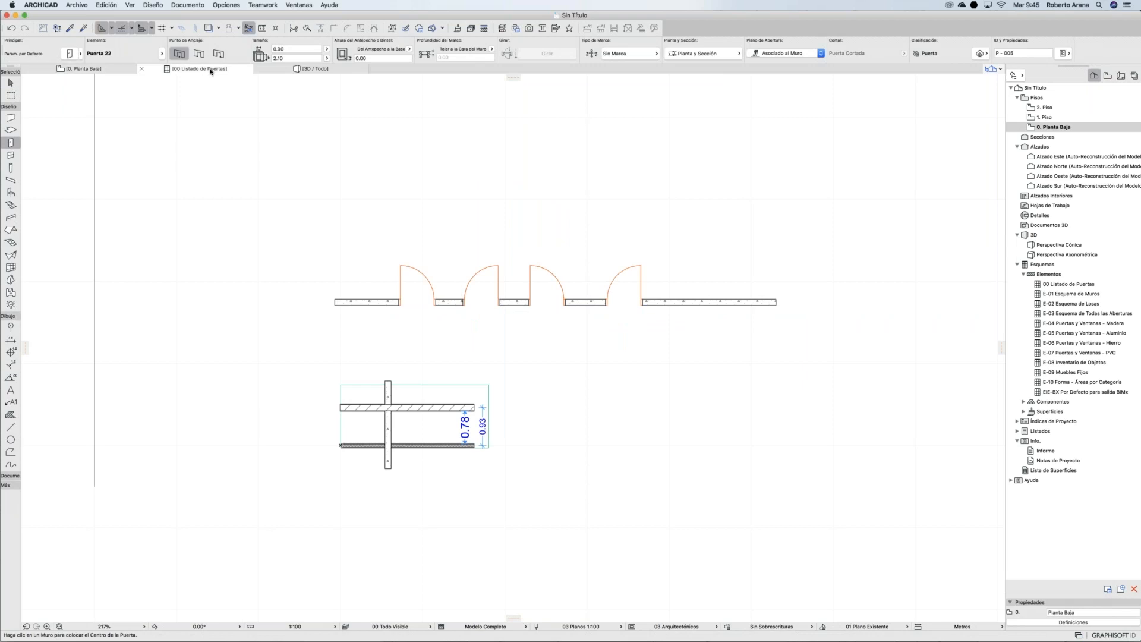
left_click(210, 70)
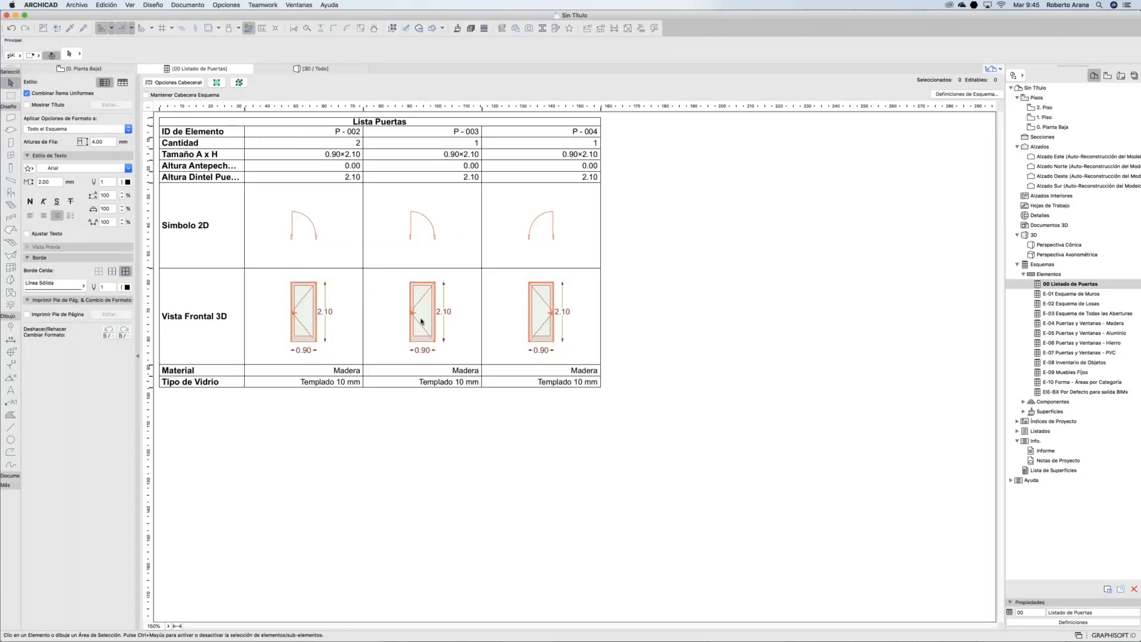
Step: Set door P-002's Tipo de Vidrio to Monolítico
left_click(358, 371)
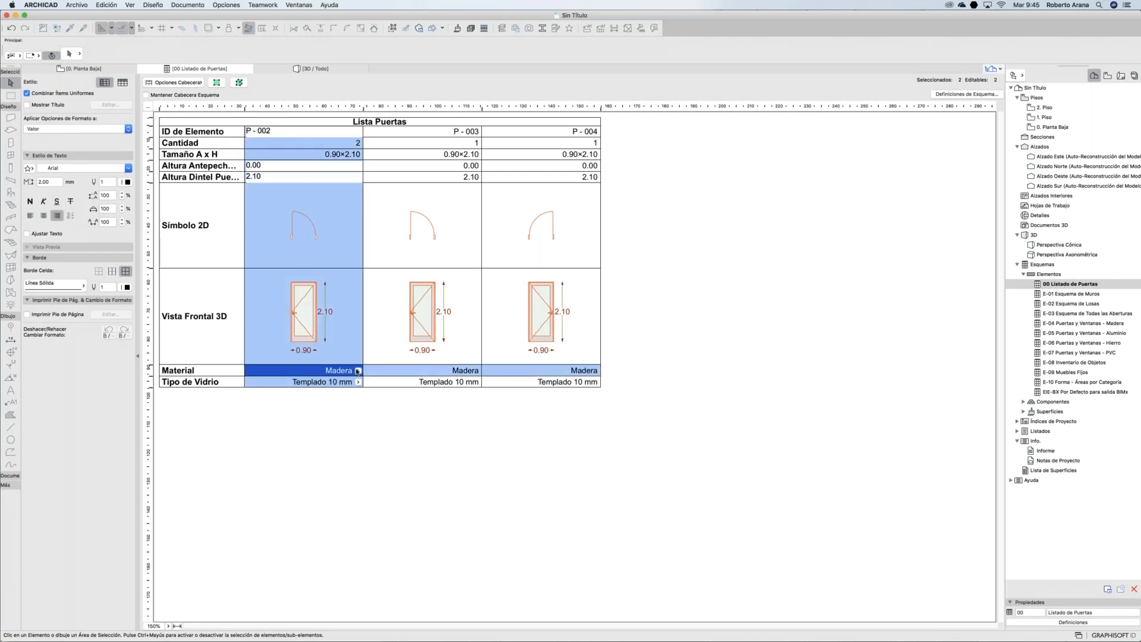
left_click(358, 370)
left_click(359, 383)
left_click(382, 381)
Step: Set door P-003 to Aluminio material with Templado 6 mm glass
left_click(476, 375)
left_click(476, 371)
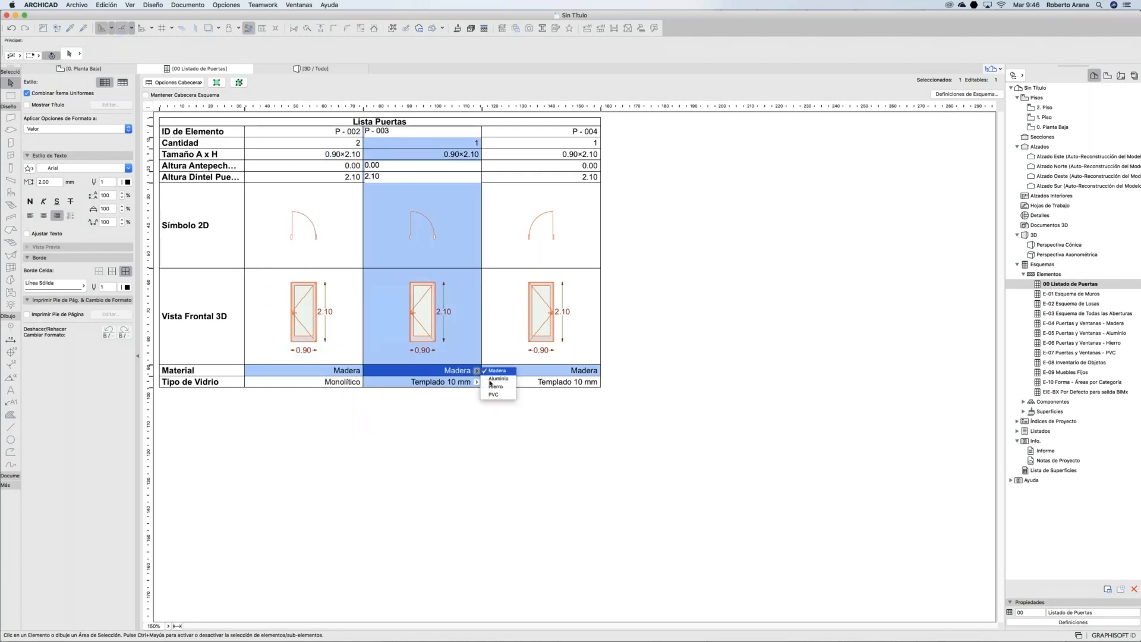
left_click(493, 379)
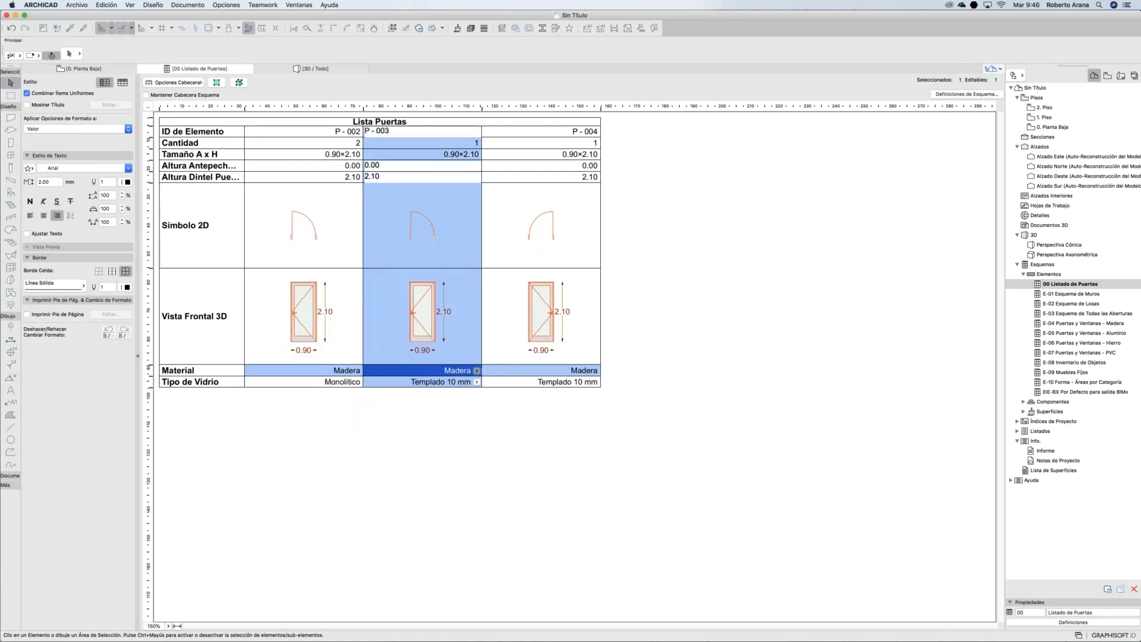
left_click(477, 381)
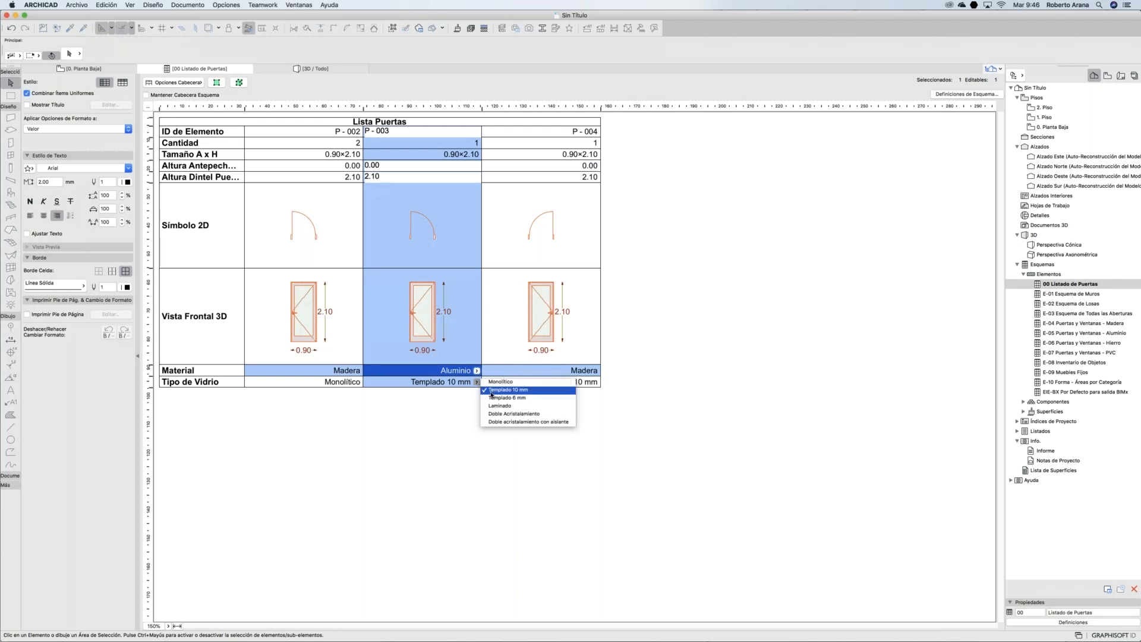
left_click(492, 397)
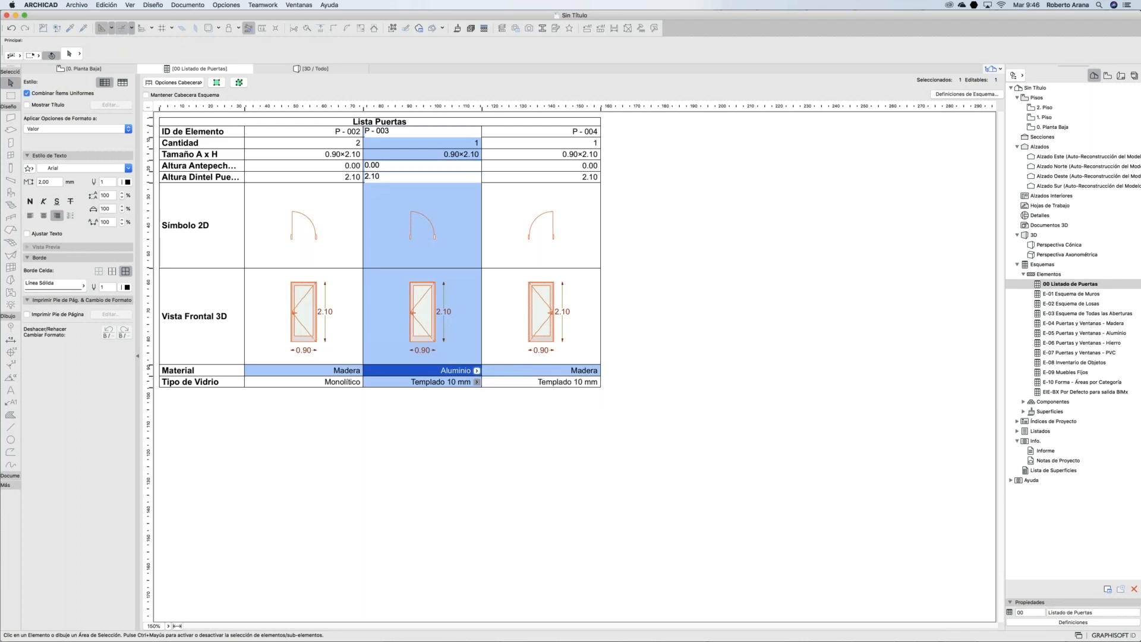
left_click(705, 330)
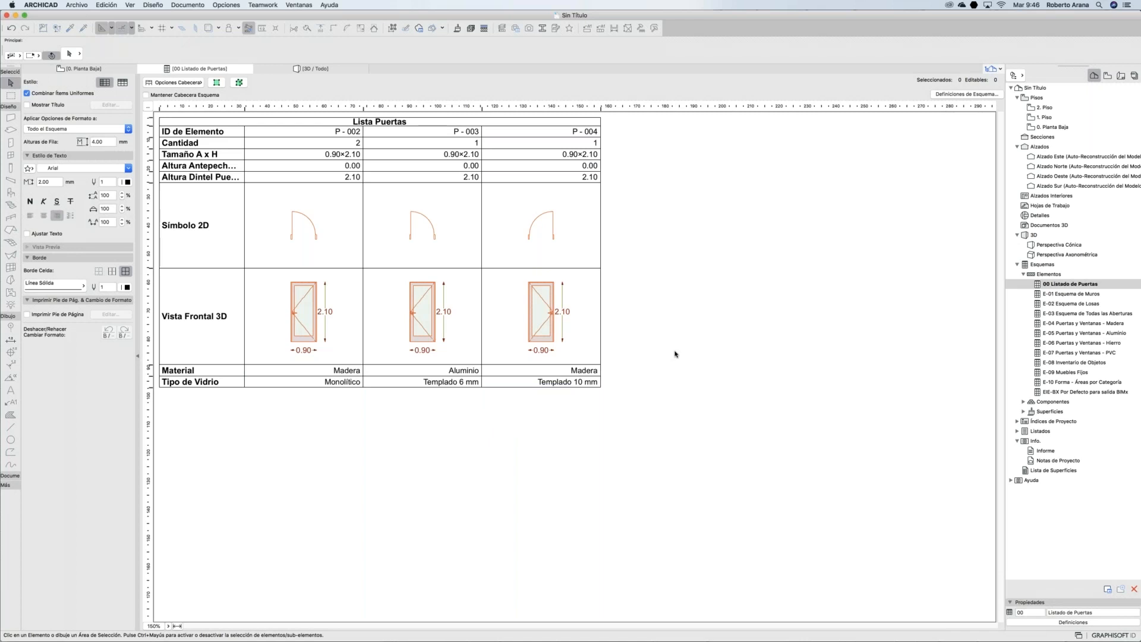
mouse_move(821, 624)
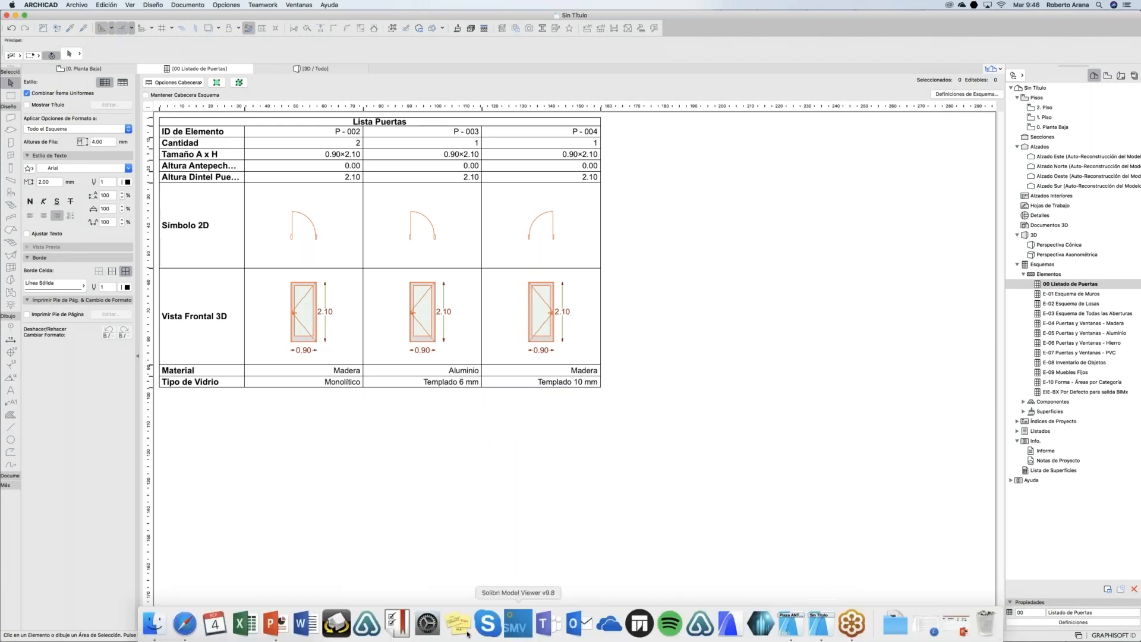
left_click(274, 624)
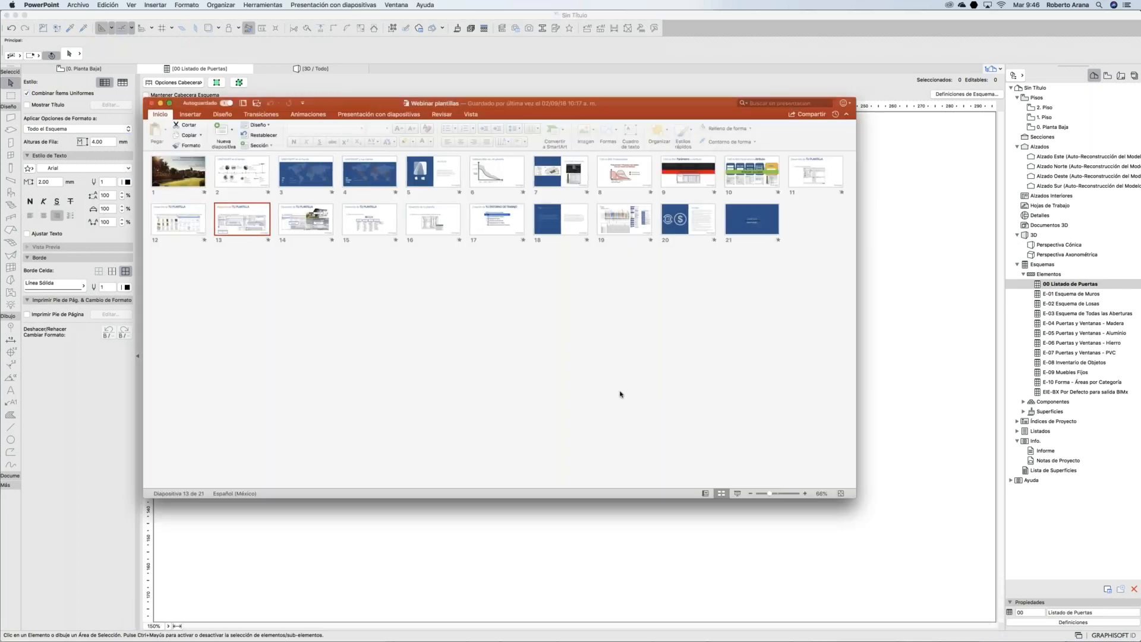
left_click(738, 494)
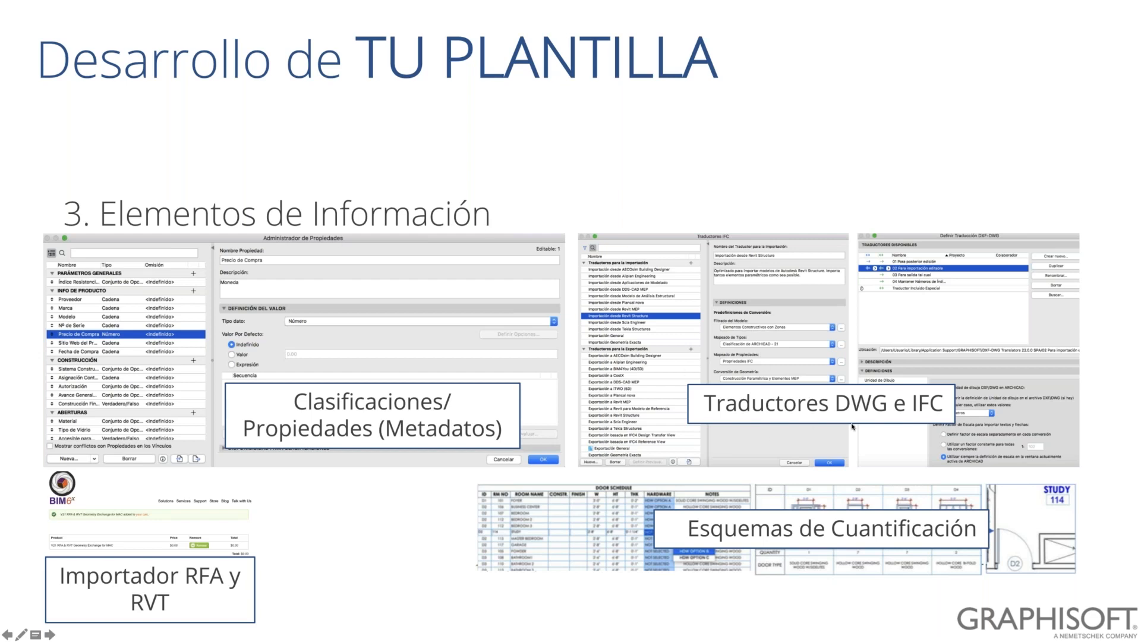
key("Escape")
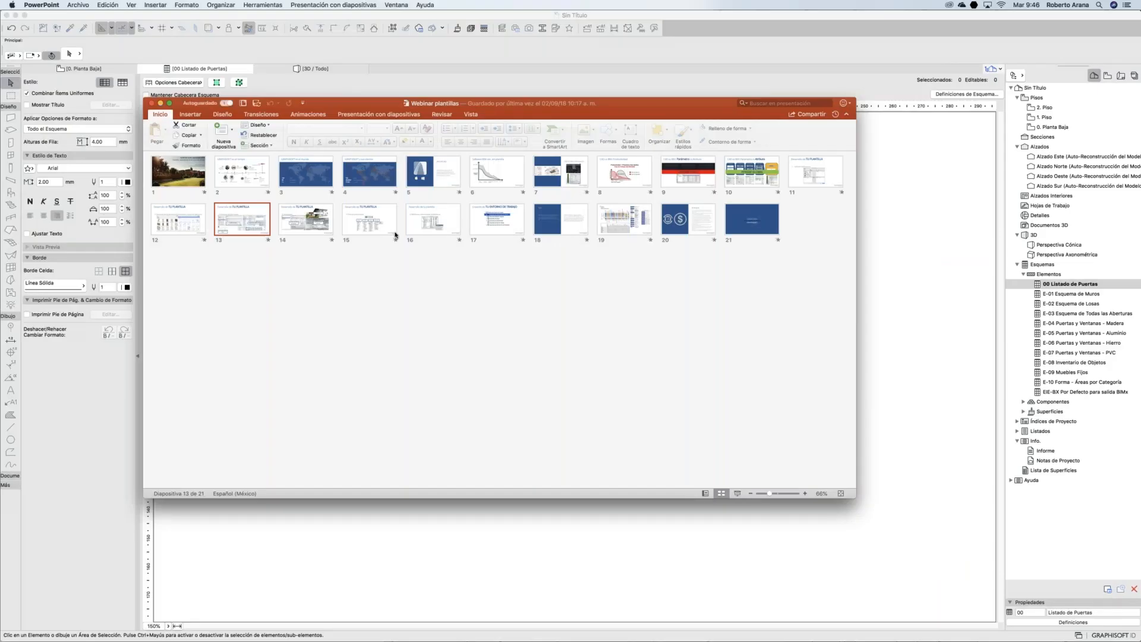
left_click(161, 107)
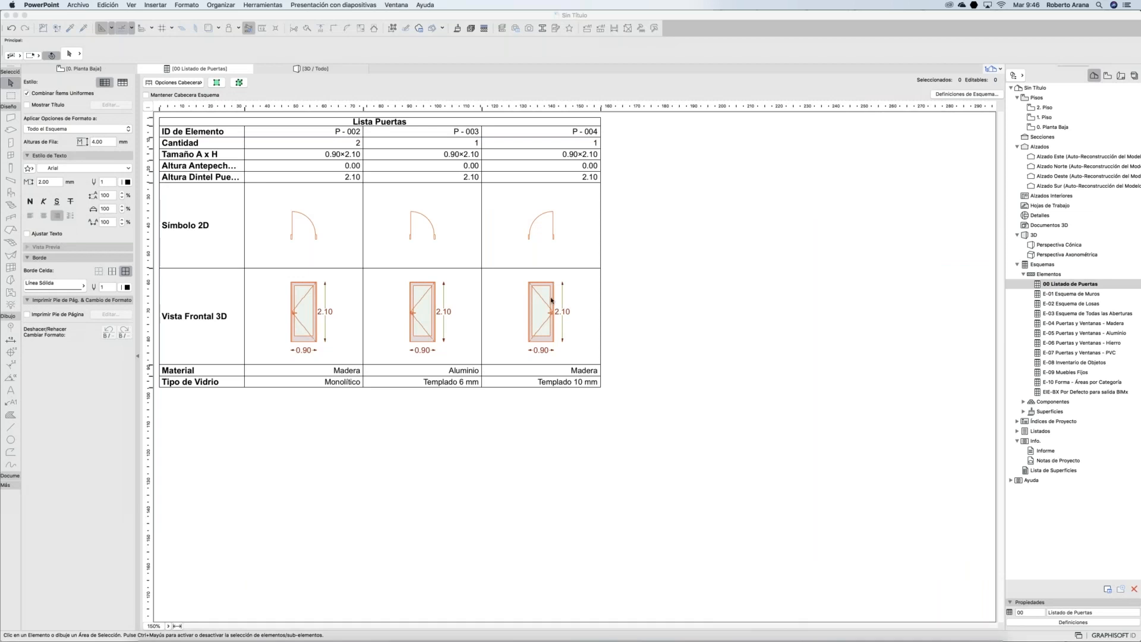
Step: In Plaza ANTAD 21, open the 3D view and switch to the EST - TEKLA structural view
left_click(790, 633)
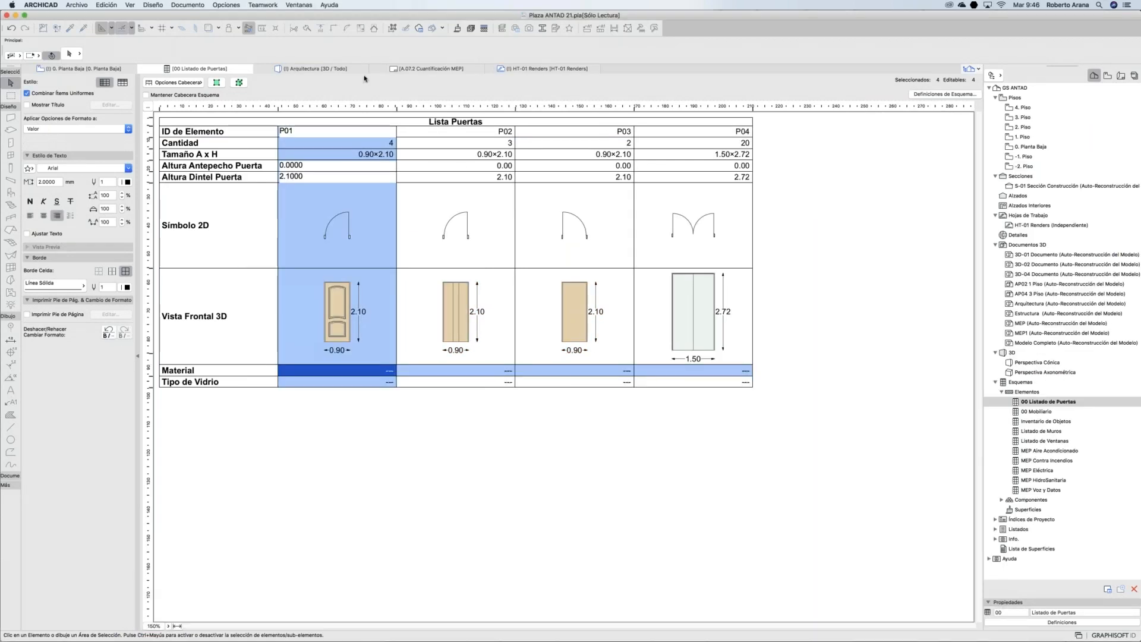
left_click(338, 70)
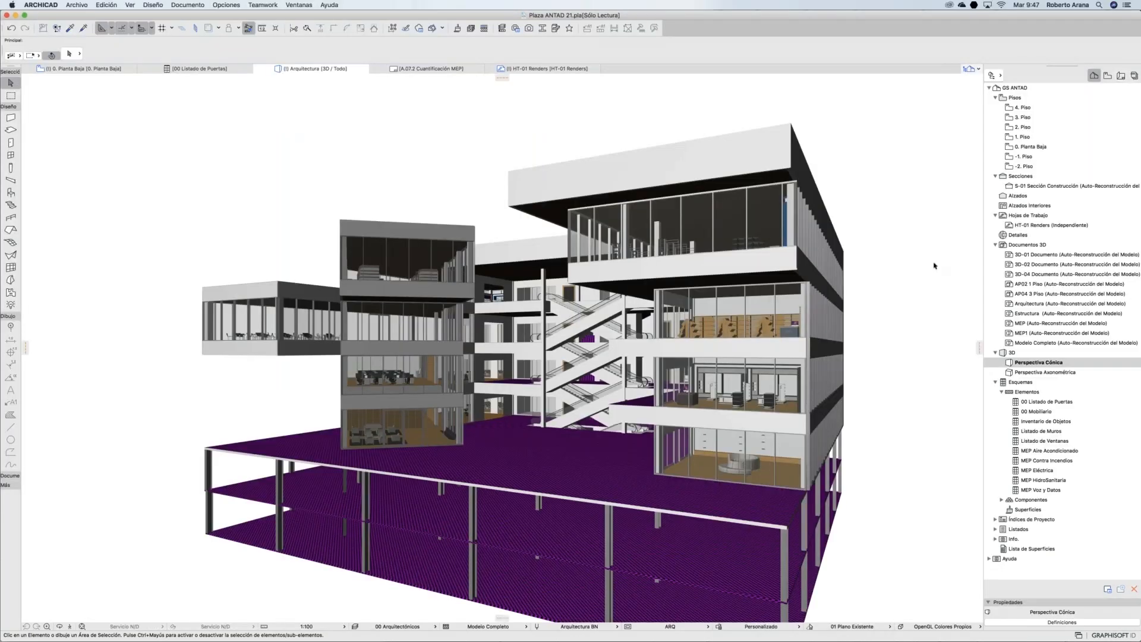
left_click(1108, 76)
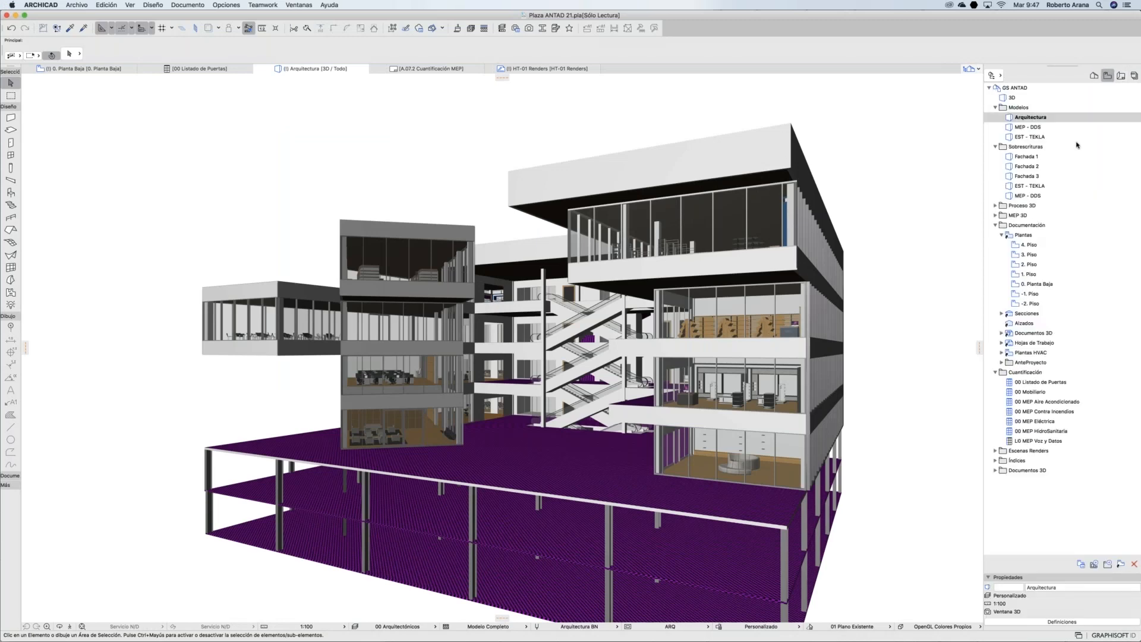
double_click(1034, 118)
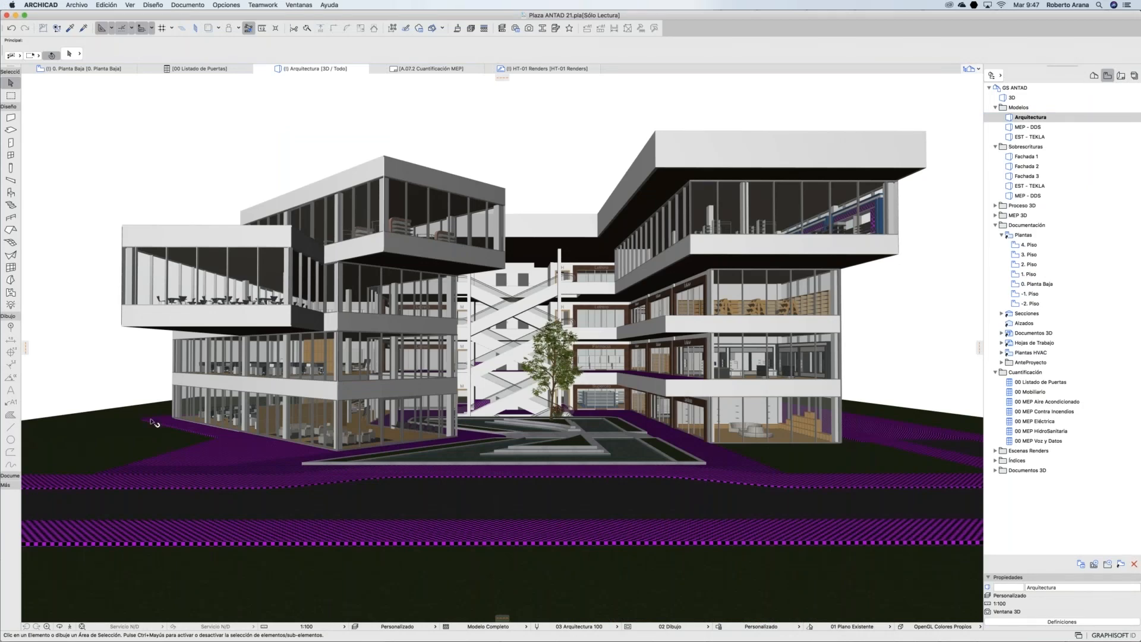
left_click(59, 625)
left_click_drag(236, 259, 283, 265)
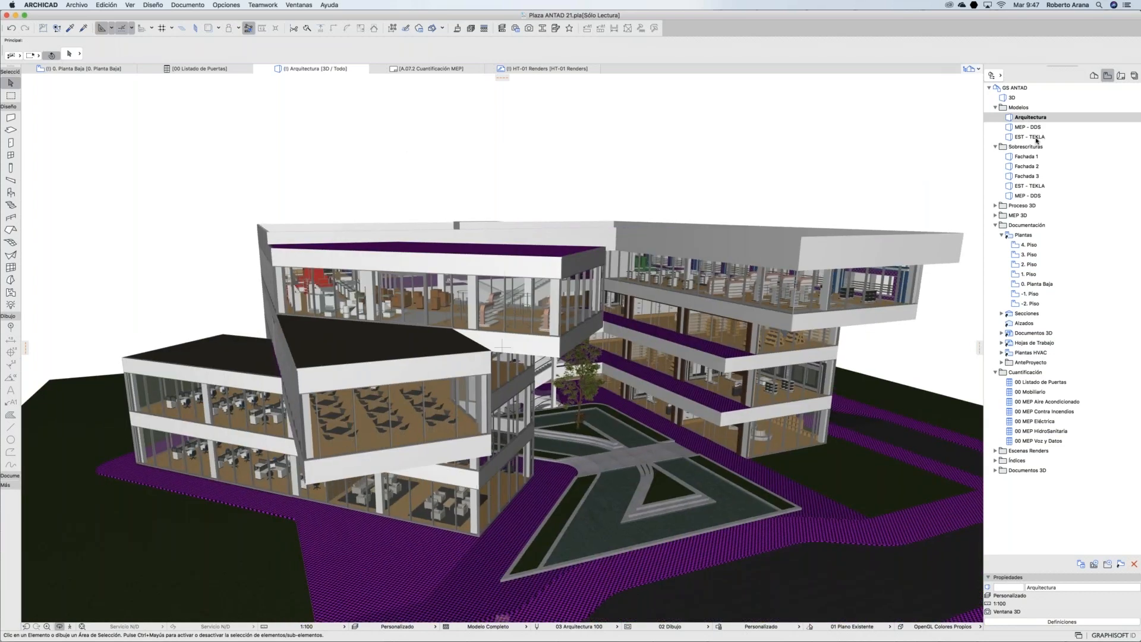
left_click(1037, 138)
double_click(1037, 137)
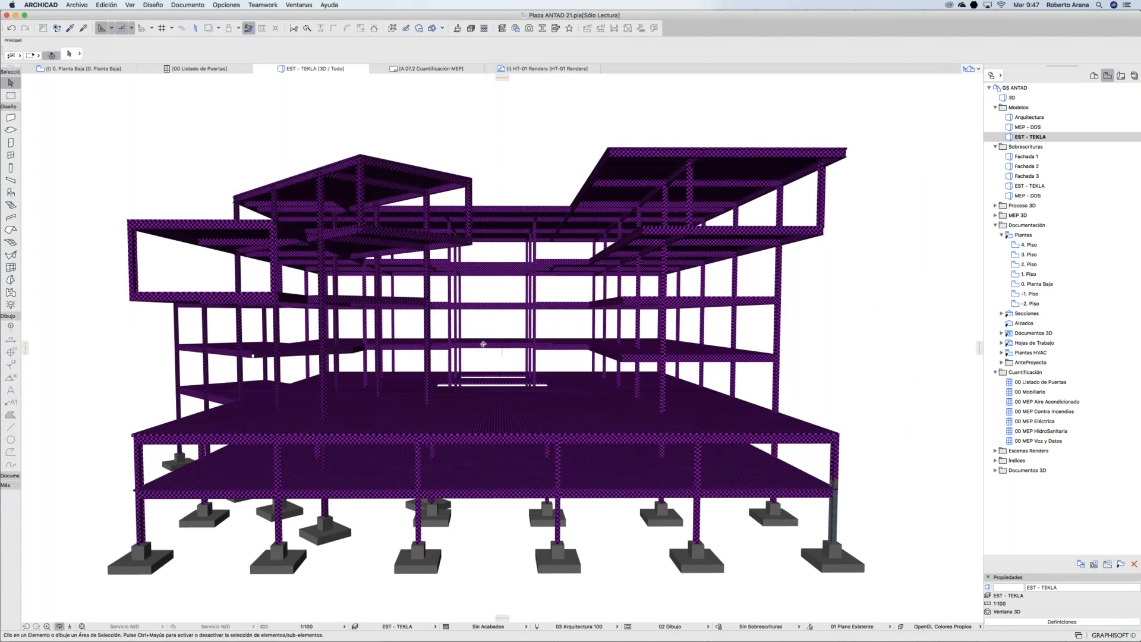
Step: Start a Save As with IFC format, keeping the general export translator
left_click(77, 5)
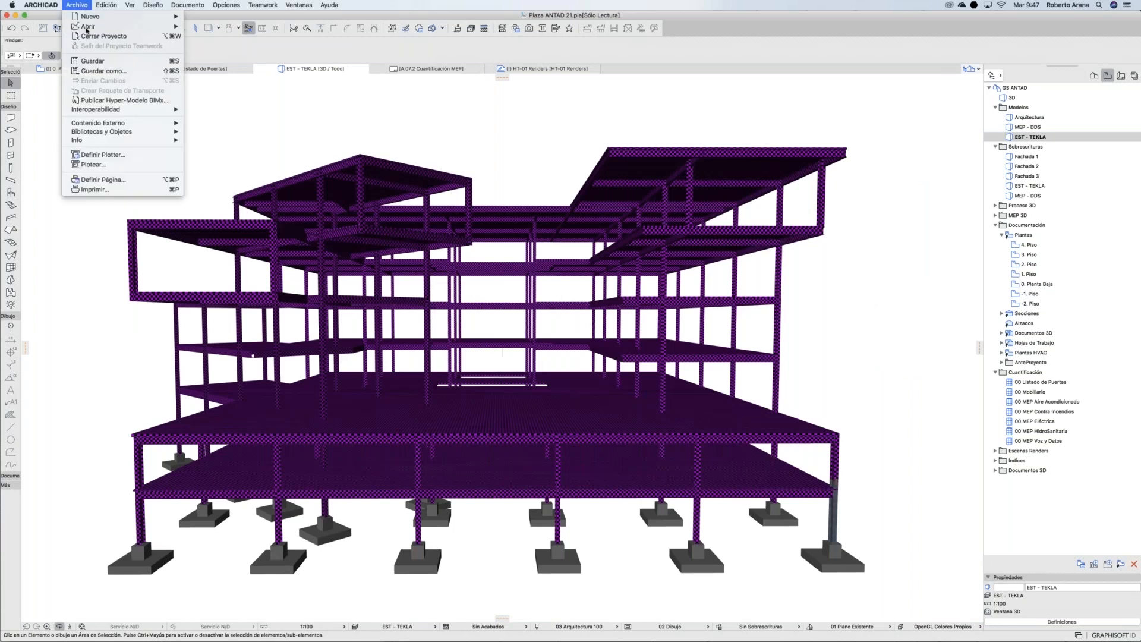
left_click(98, 70)
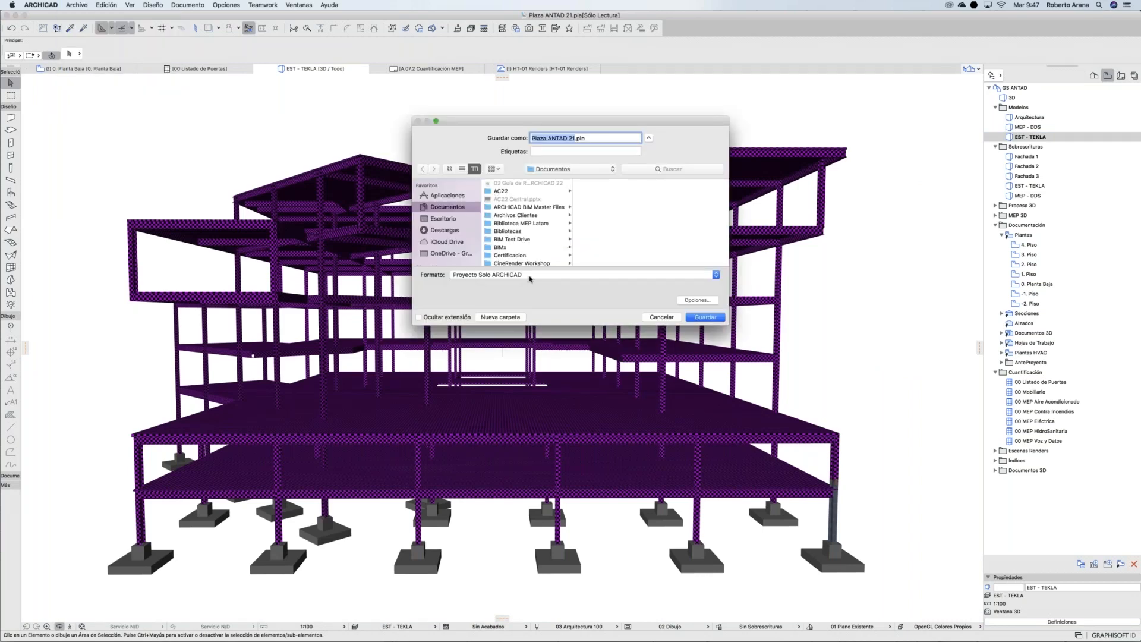
left_click(531, 278)
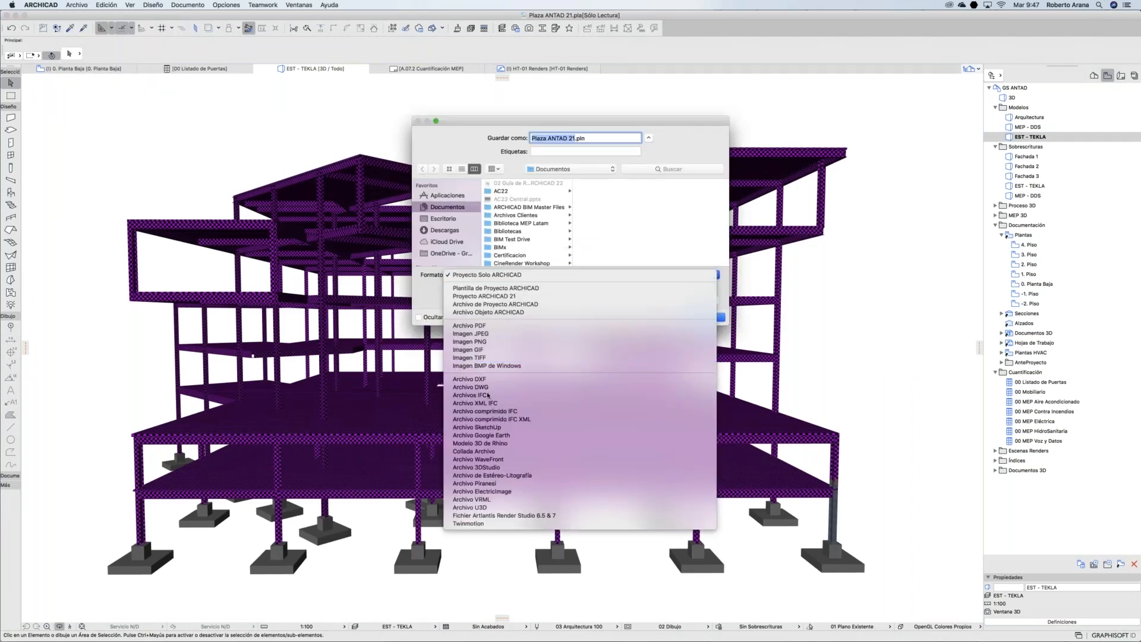
left_click(533, 394)
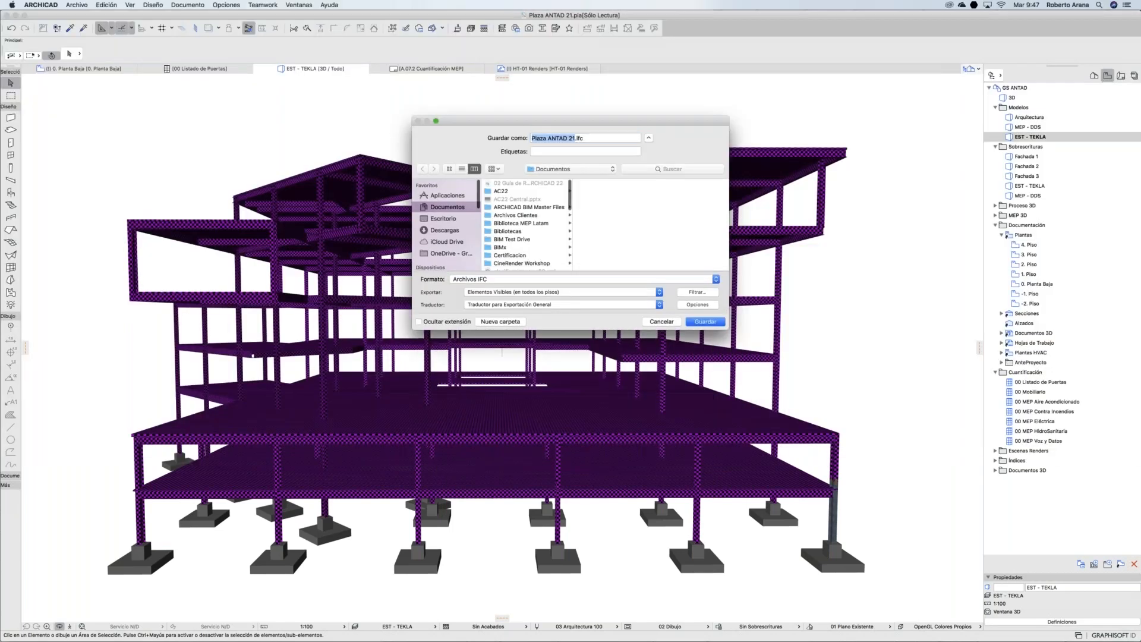
left_click(498, 394)
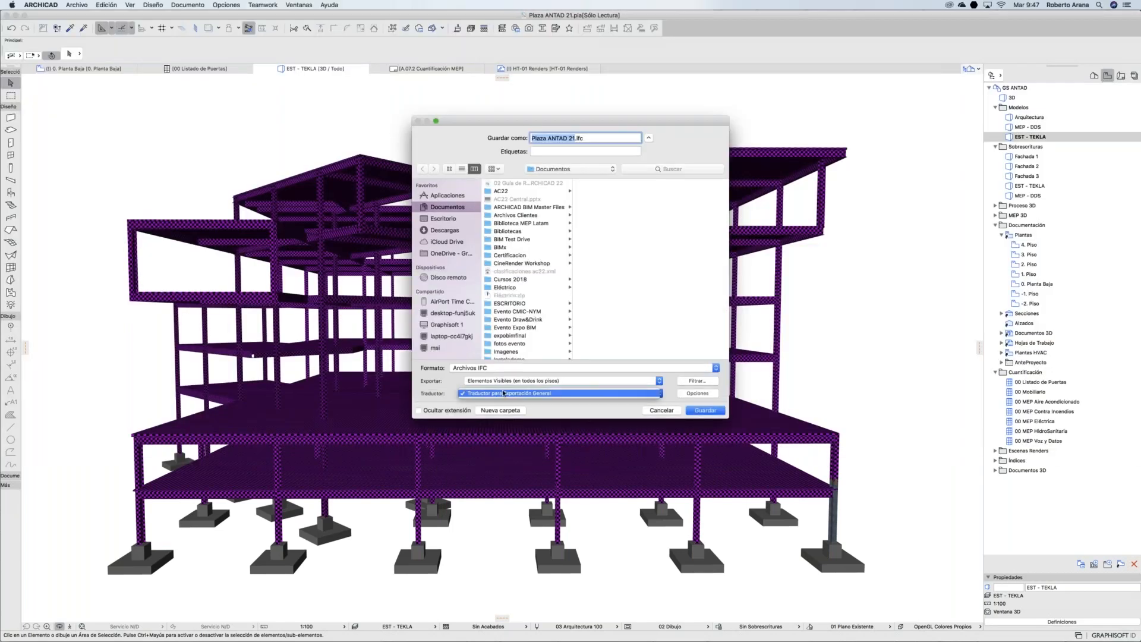
left_click(498, 393)
Step: Review the IFC options and exported-elements setting, then cancel without saving
left_click(688, 394)
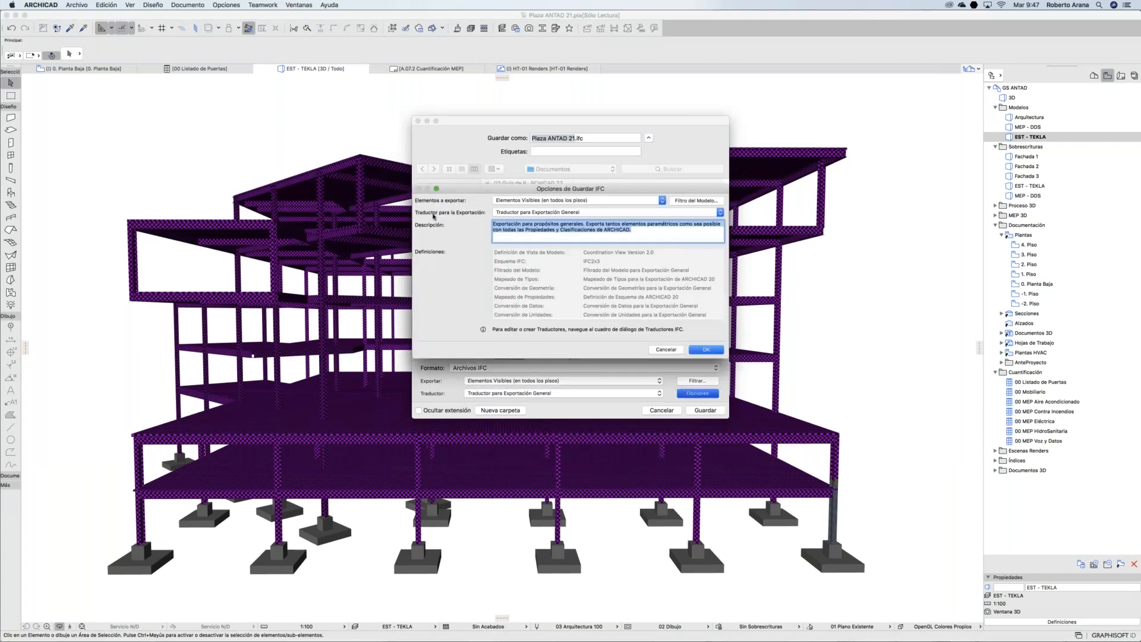
left_click(577, 213)
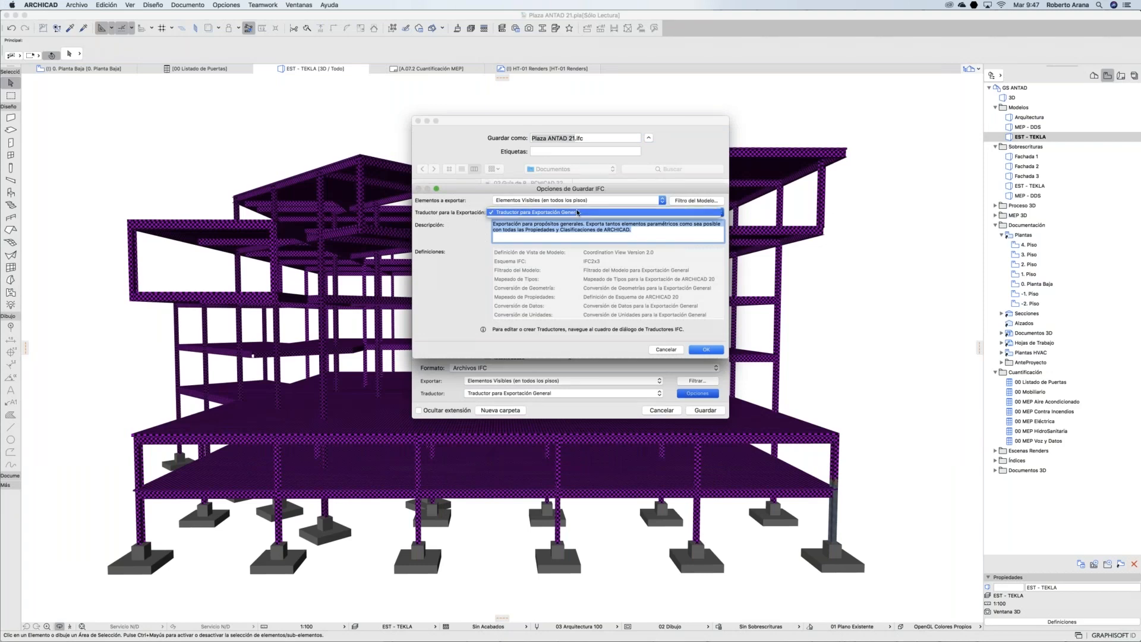
left_click(577, 213)
key("Return")
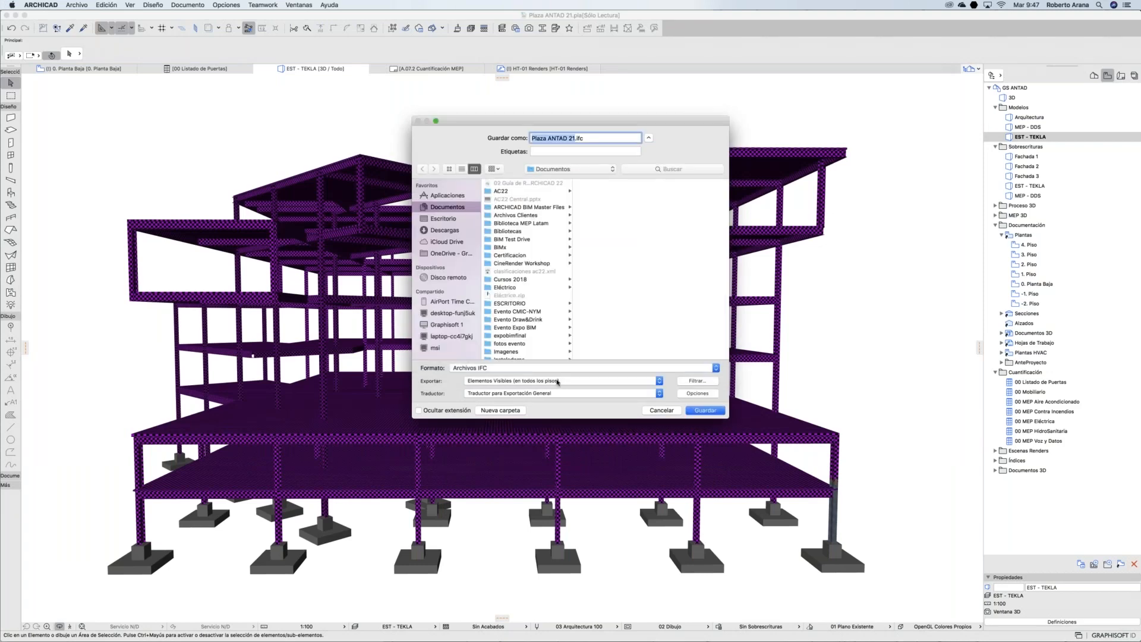
left_click(545, 383)
left_click(544, 381)
left_click(660, 412)
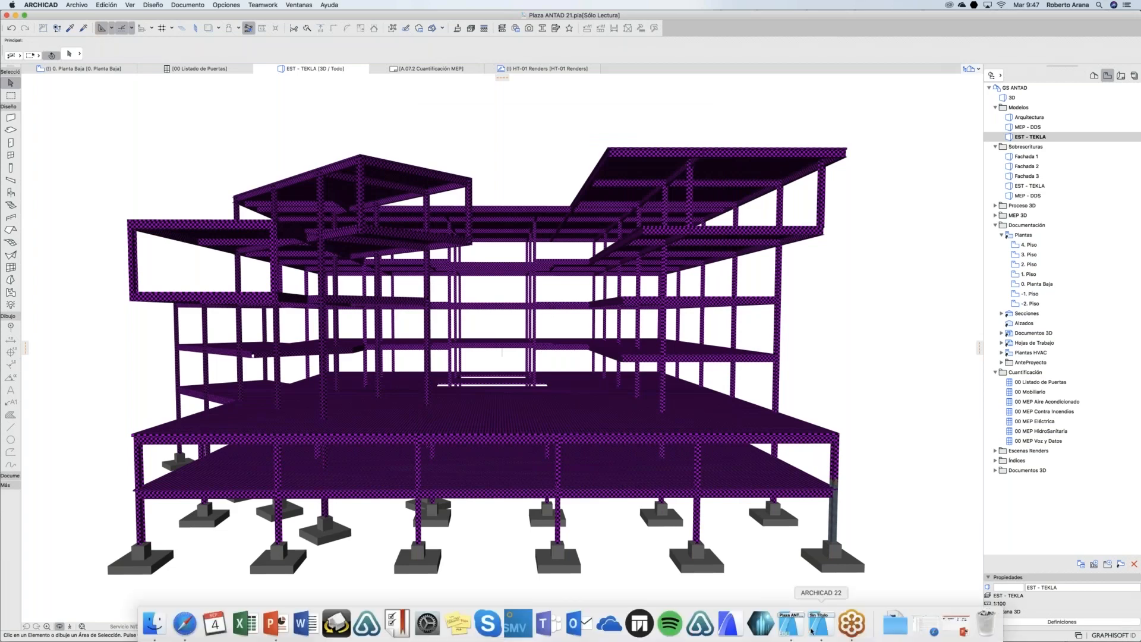
Step: Open the untitled project's 3D view and orbit around the door wall and short side wall
left_click(812, 630)
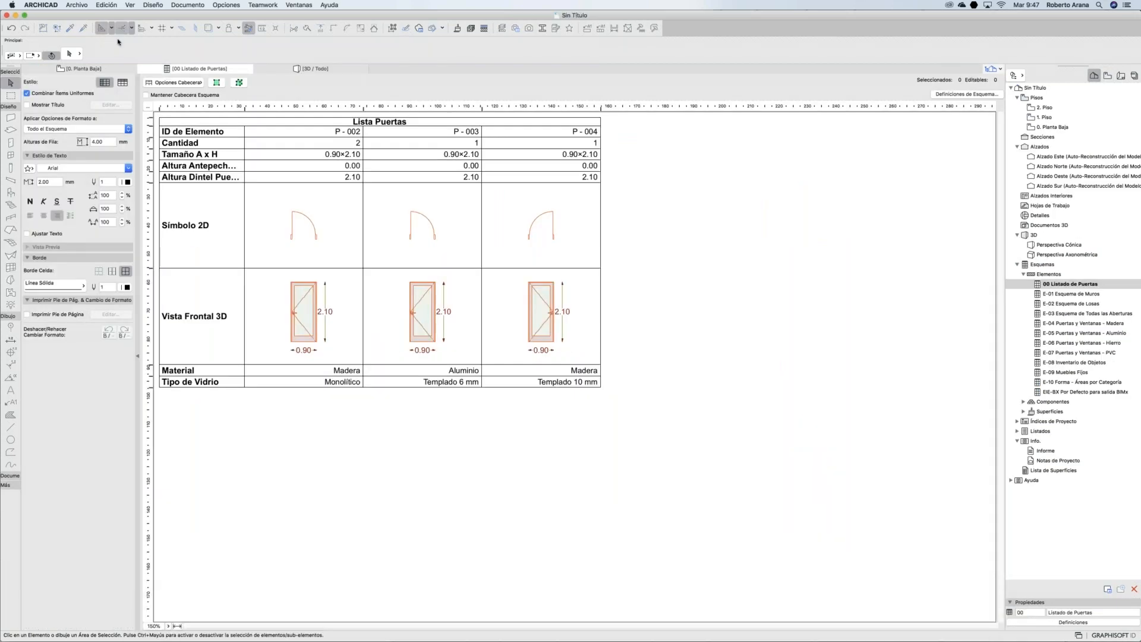
left_click(83, 68)
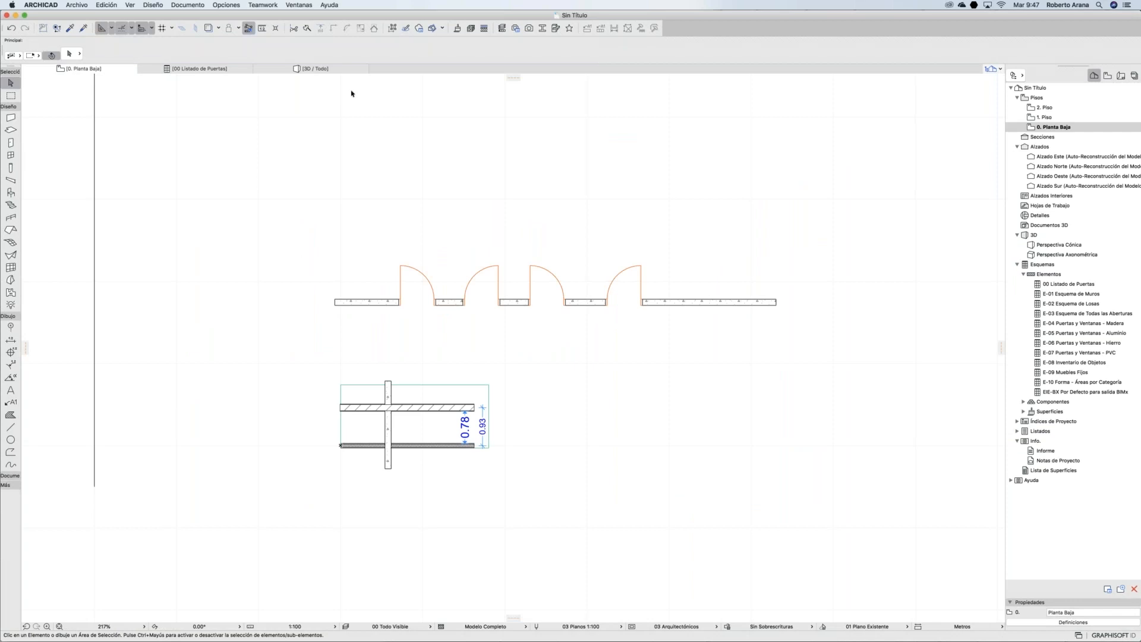
left_click(316, 69)
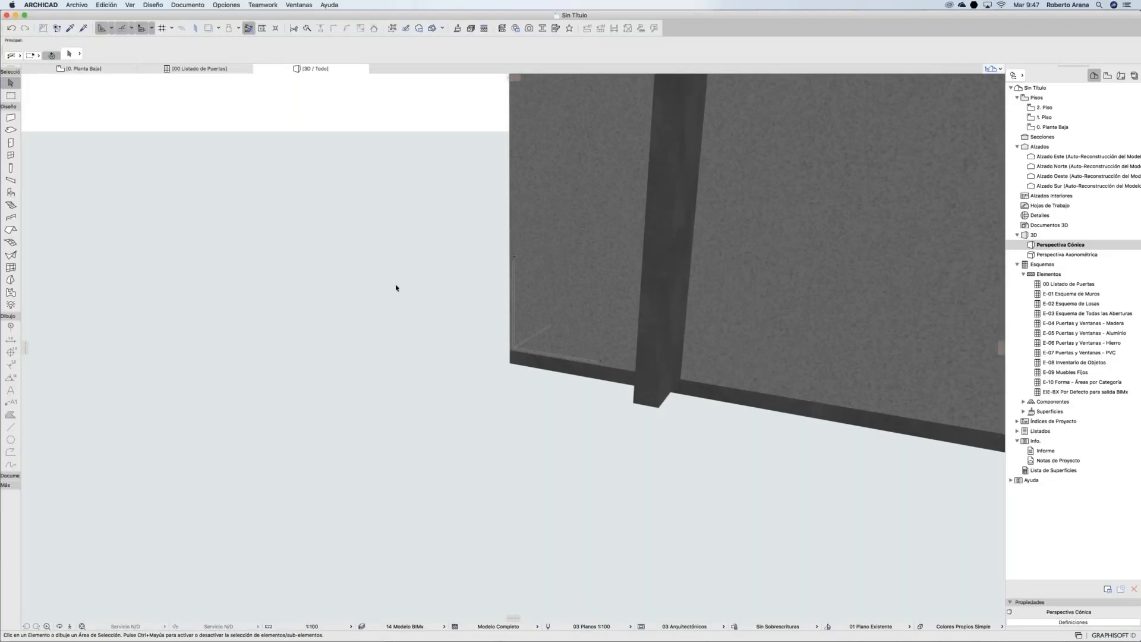
scroll(419, 310, "down", 10)
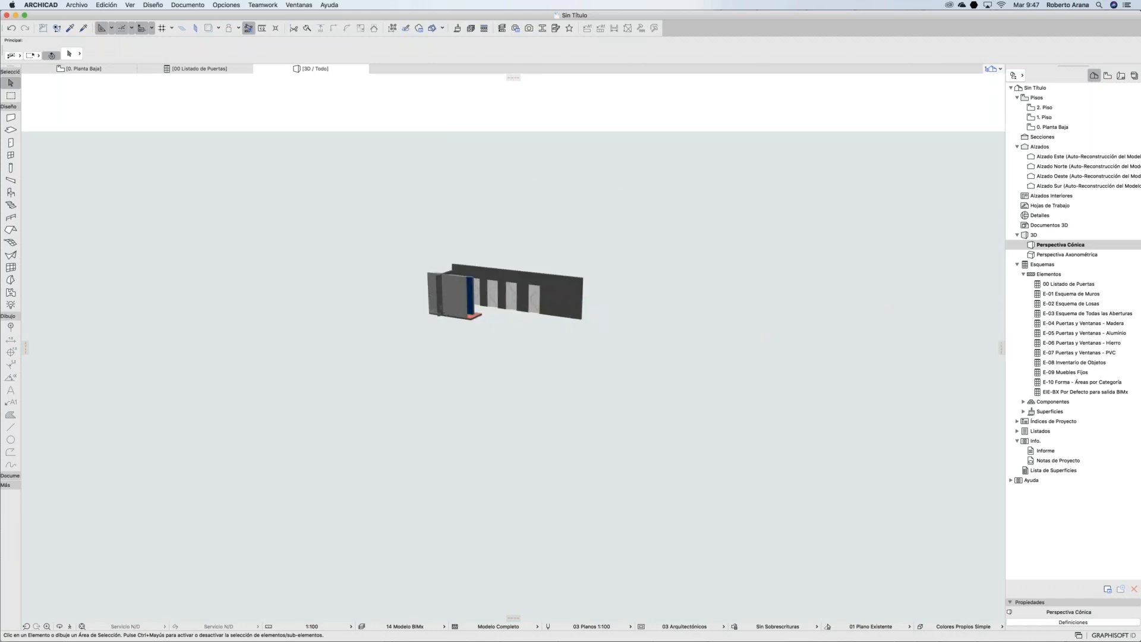
middle_click_drag(583, 257, 296, 258, "shift")
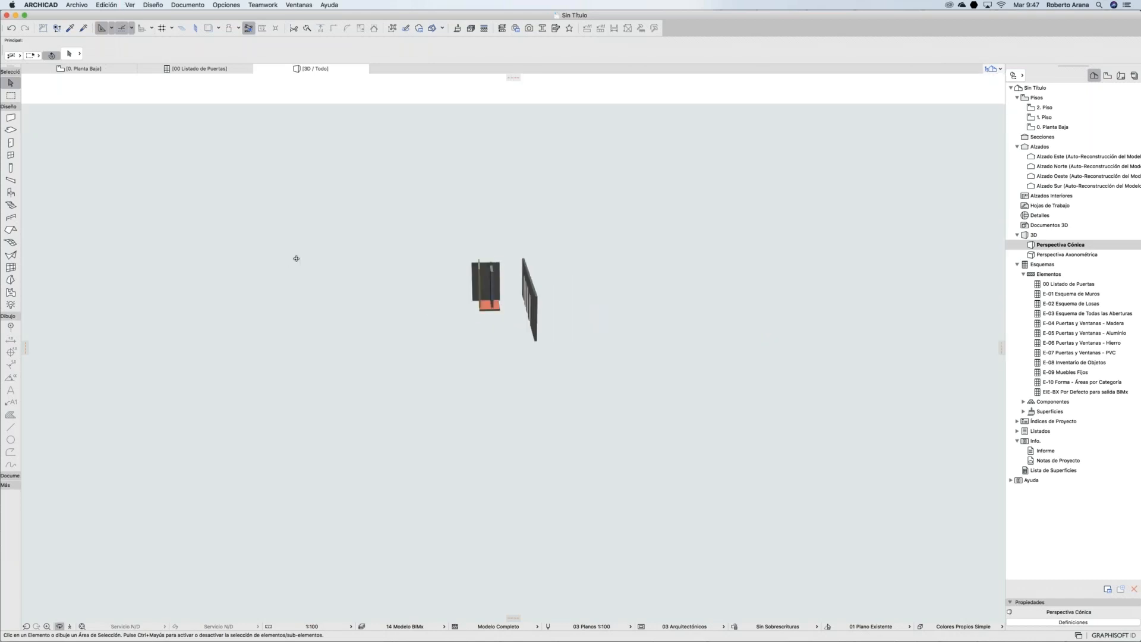
left_click(76, 5)
mouse_move(142, 145)
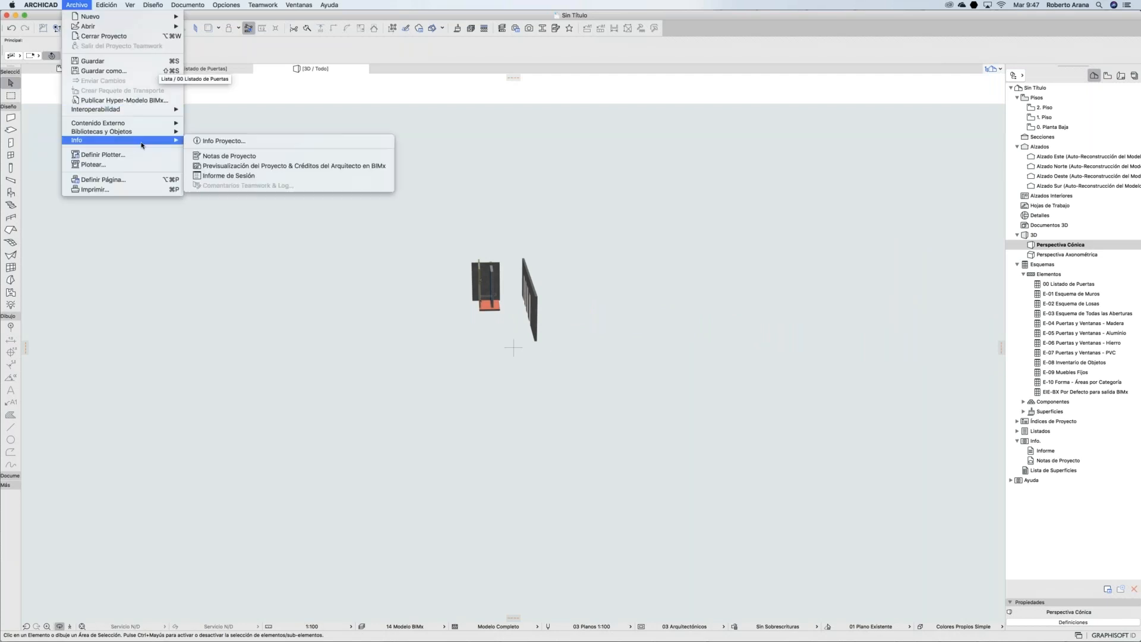
Step: Save the project as Archivos IFC with the 'Exportación a Revit Structure' translator
left_click(558, 344)
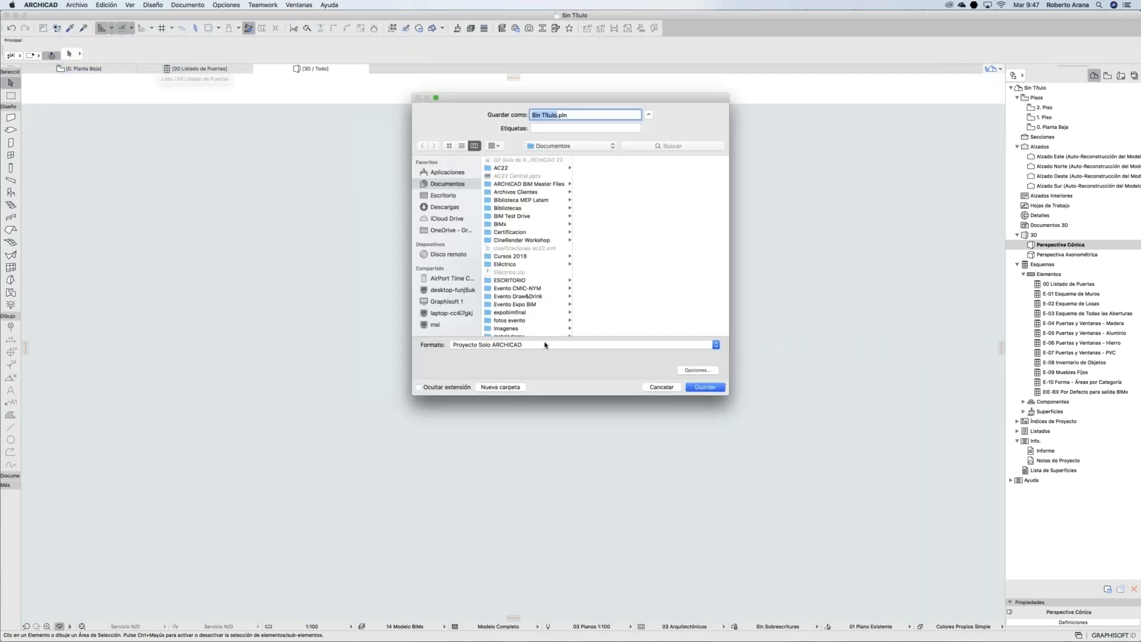
left_click(546, 344)
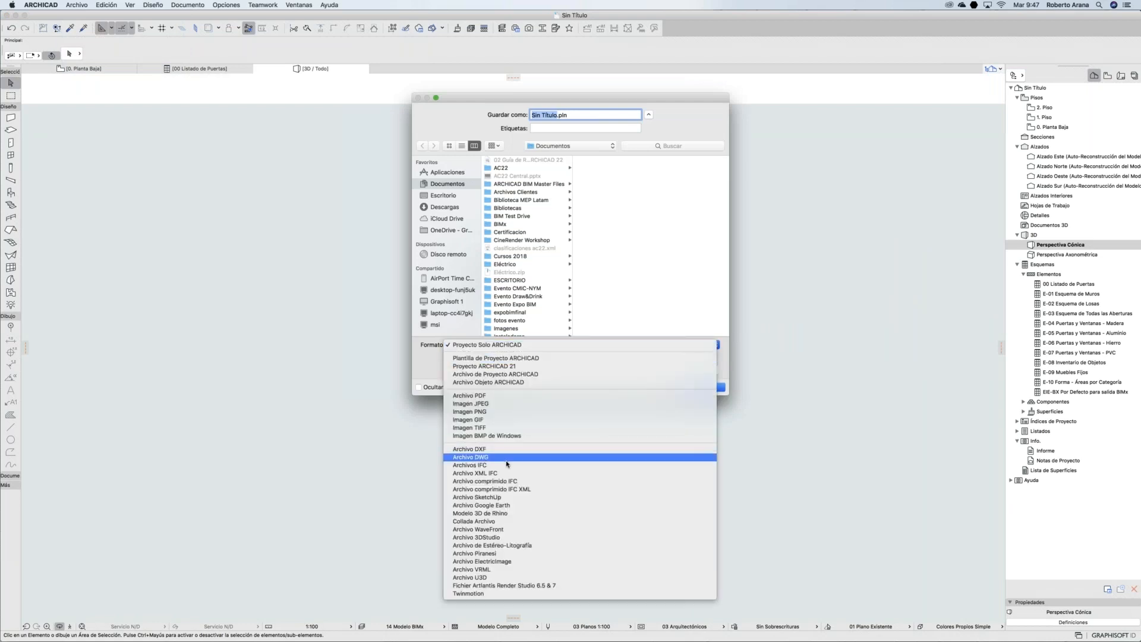
left_click(506, 465)
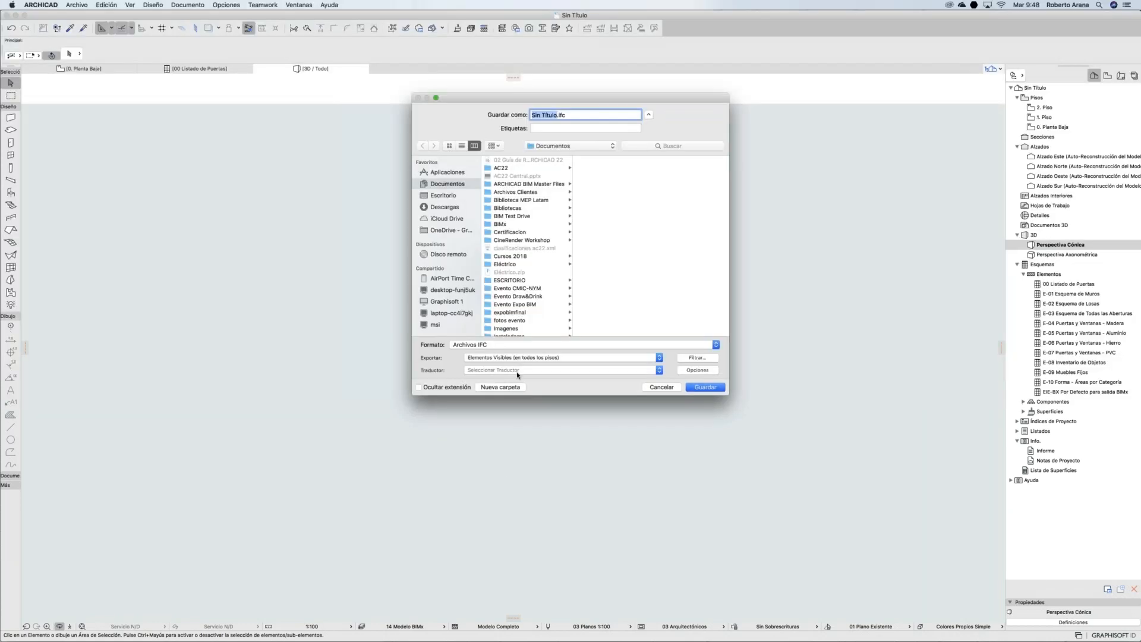
left_click(518, 370)
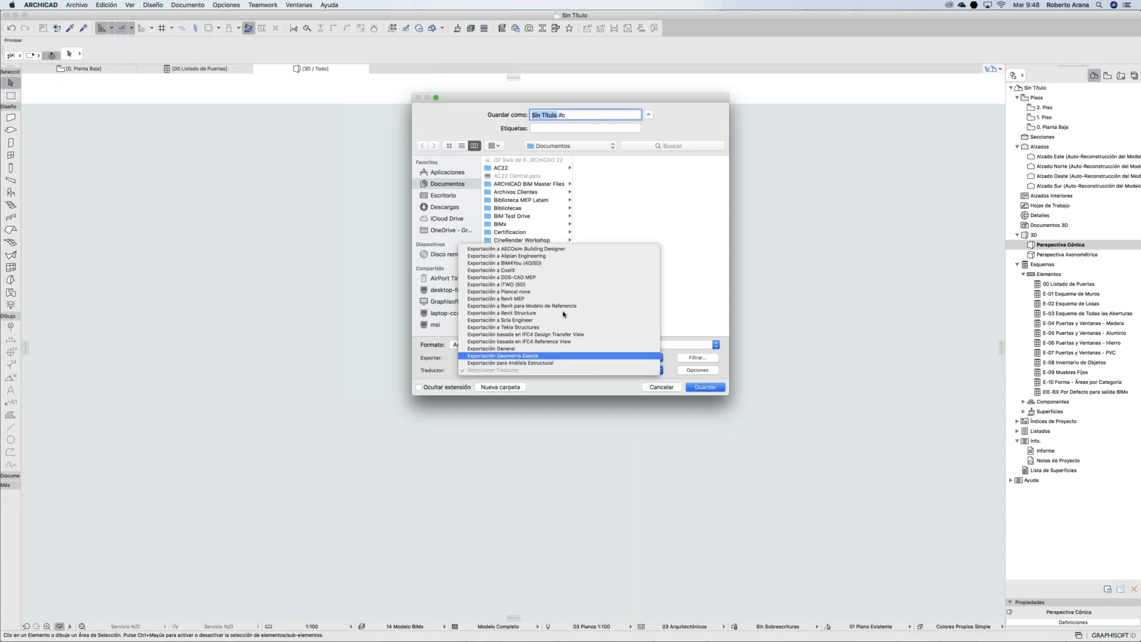
left_click(534, 313)
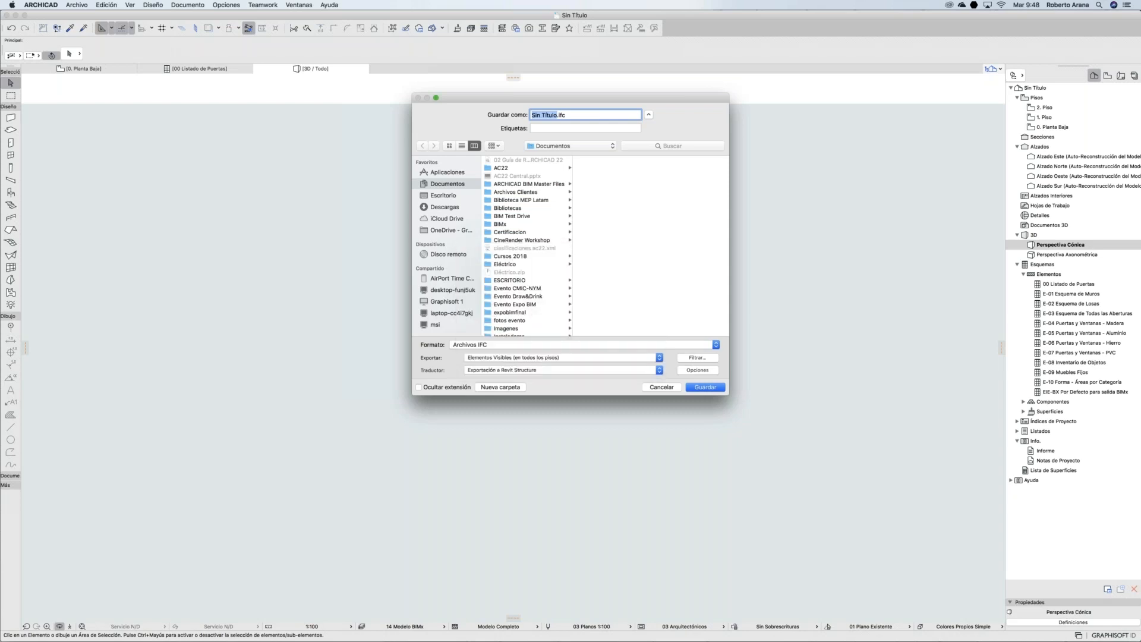
Step: Review the IFC options and model filter, then save the IFC file to Documentos
left_click(698, 370)
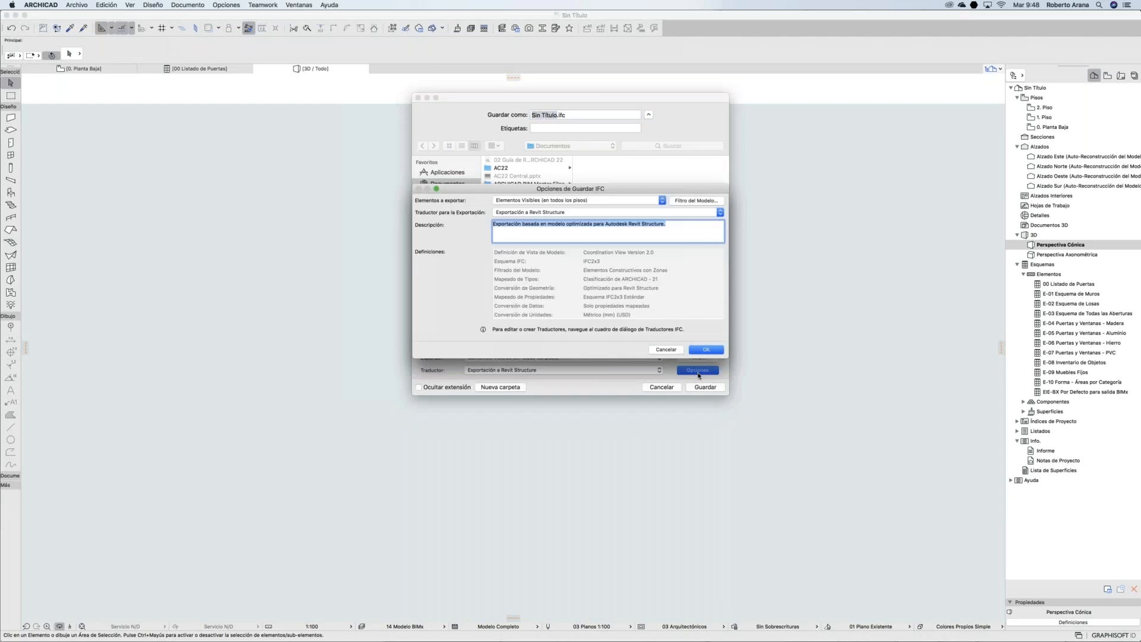
left_click(696, 201)
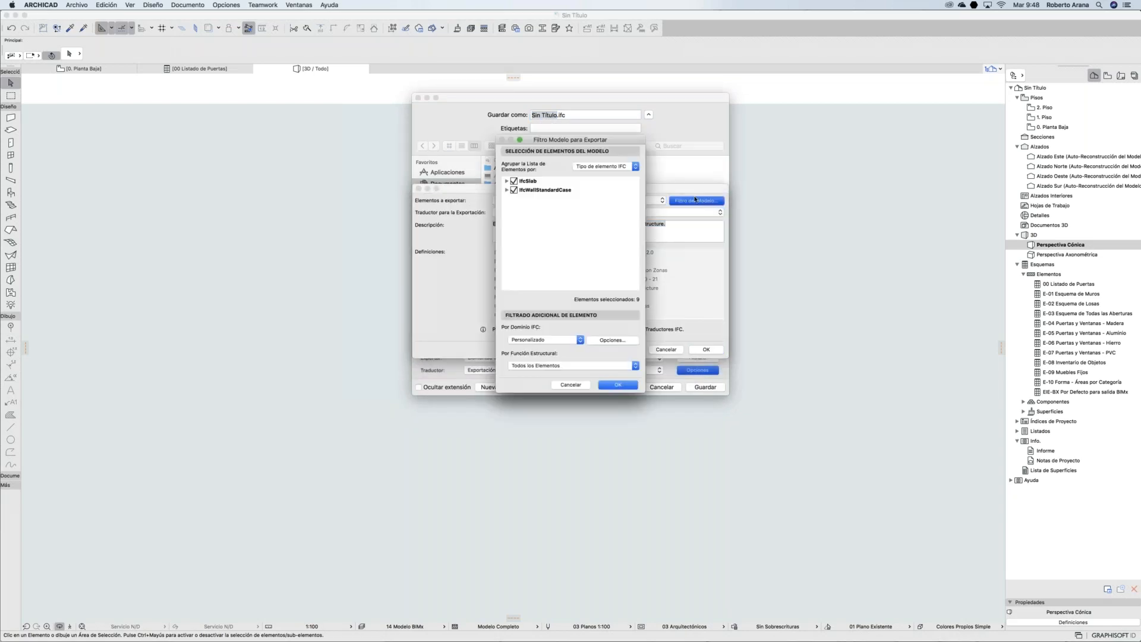
left_click(618, 385)
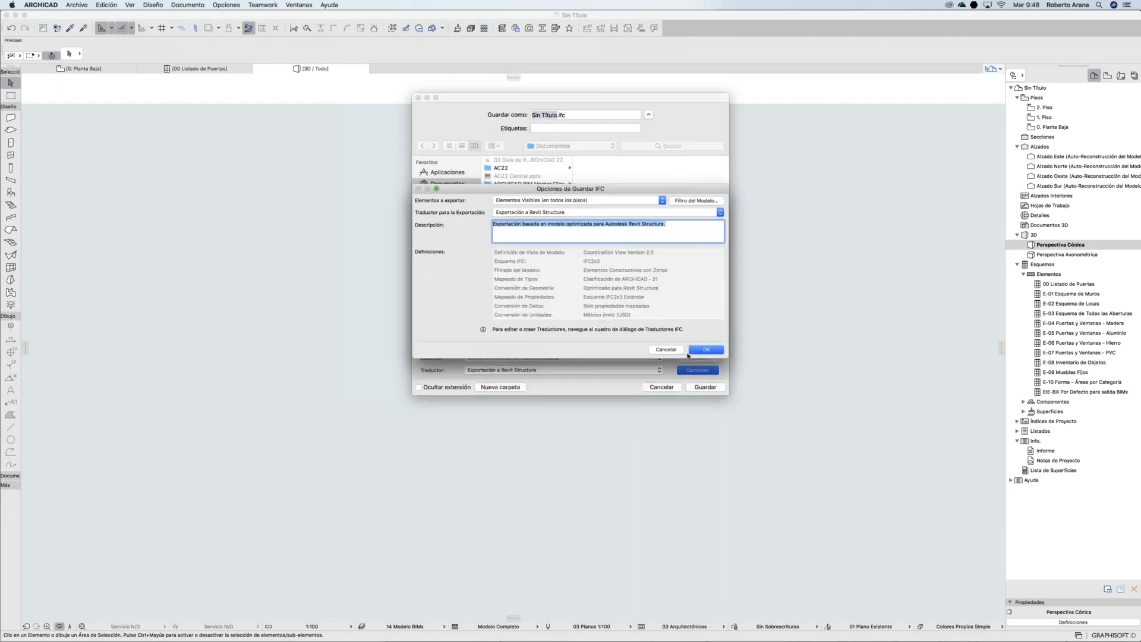
left_click(701, 351)
left_click(701, 387)
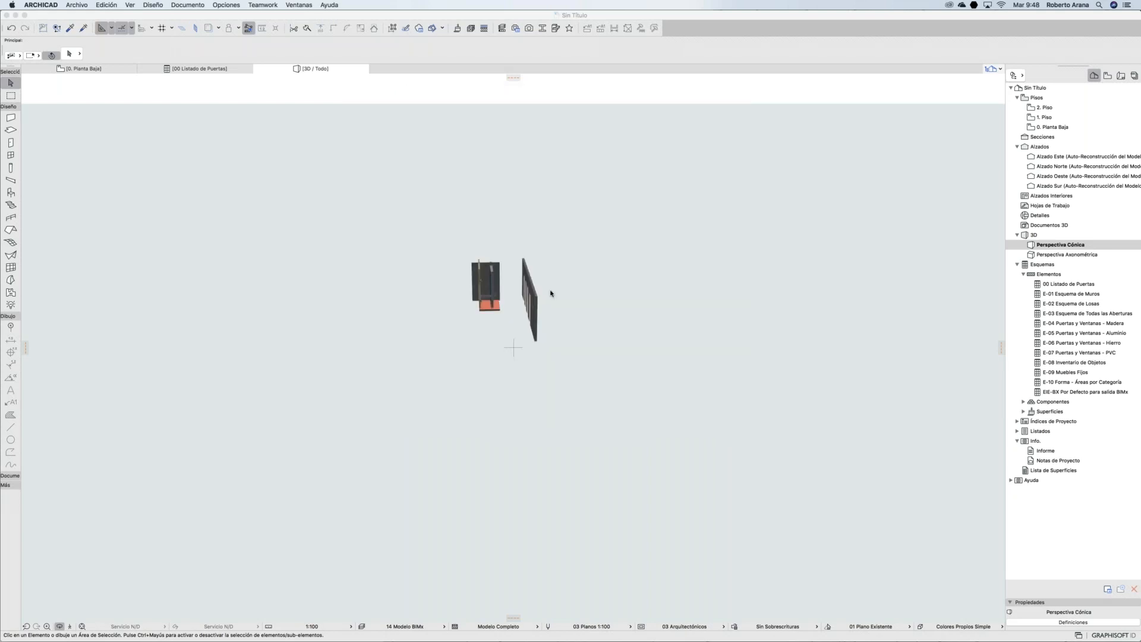
Step: In the IFC Translators manager, compare the CostX and Revit Structure export translators
left_click(78, 5)
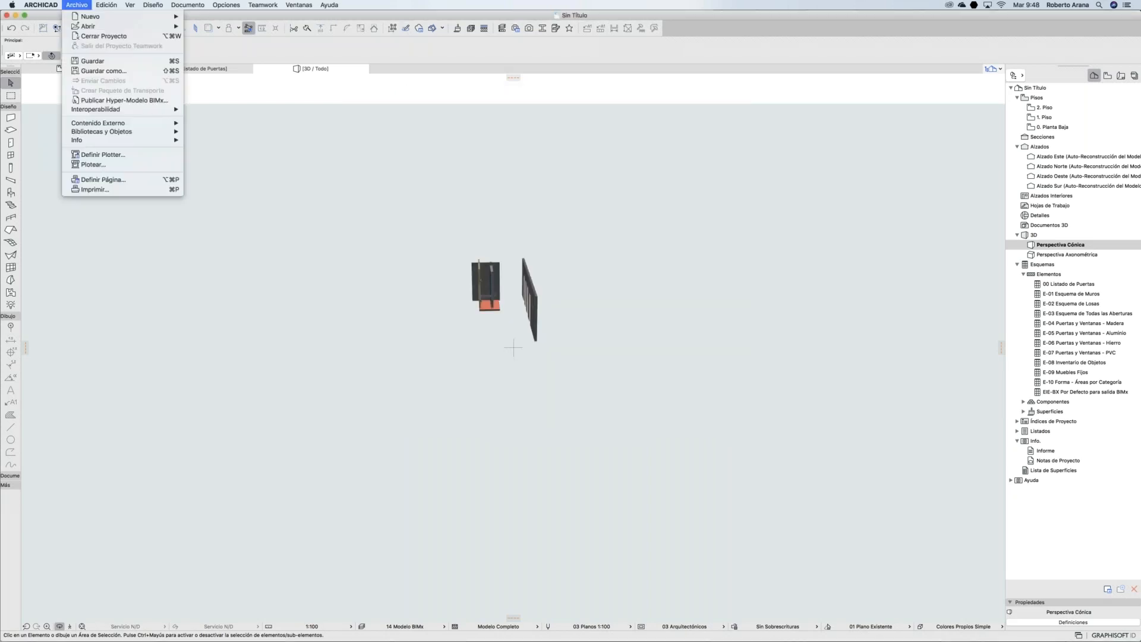
mouse_move(133, 112)
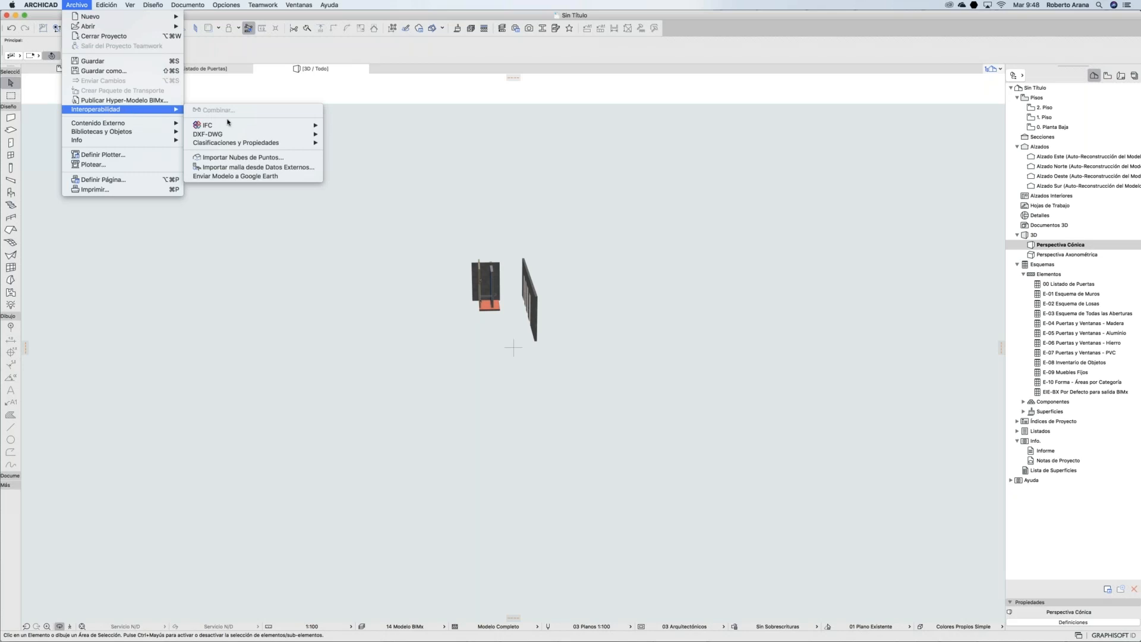
mouse_move(228, 124)
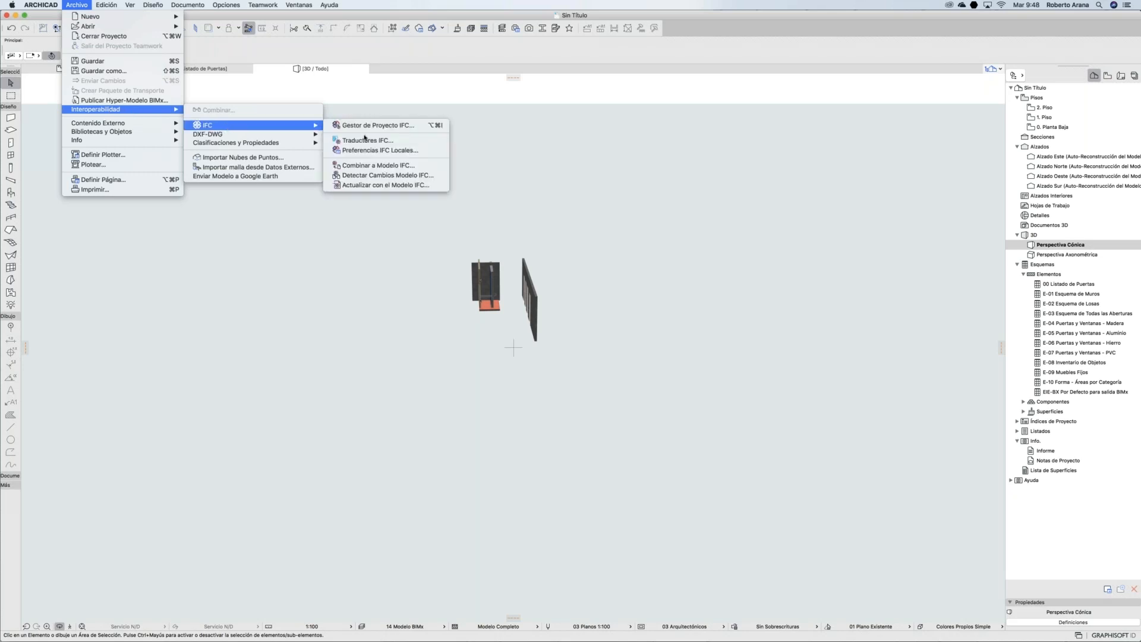
left_click(365, 140)
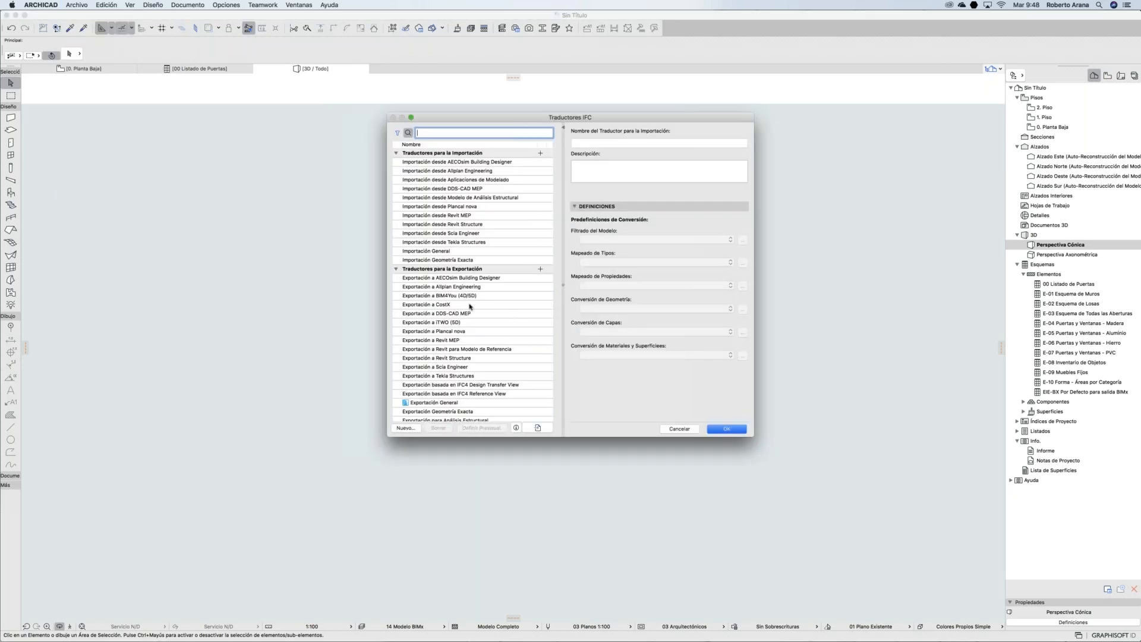
left_click(469, 304)
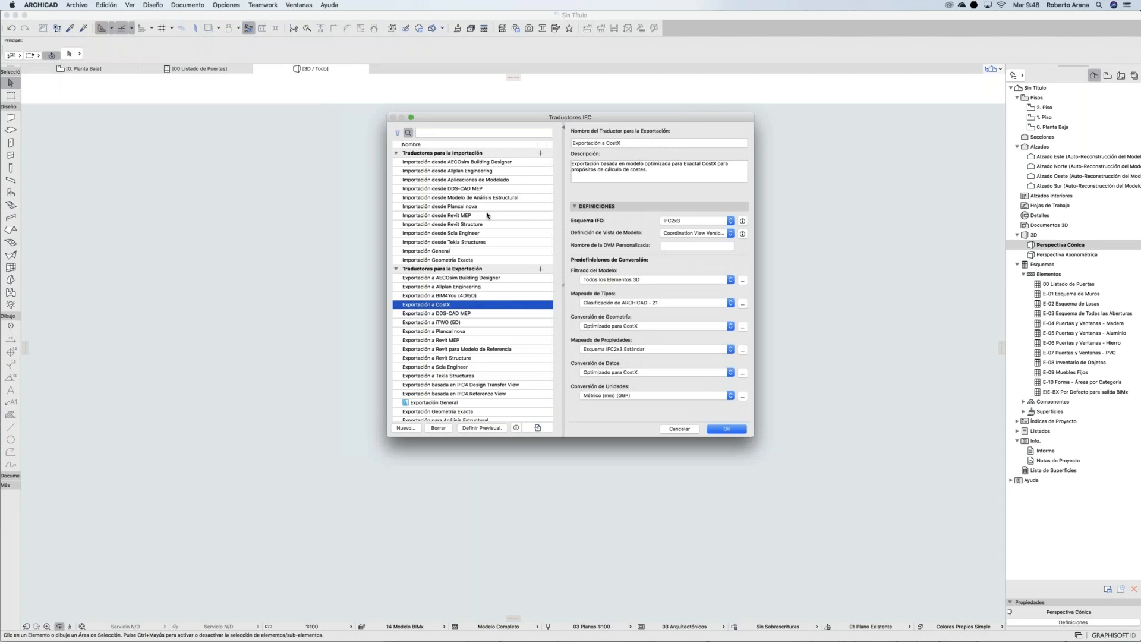
left_click(475, 359)
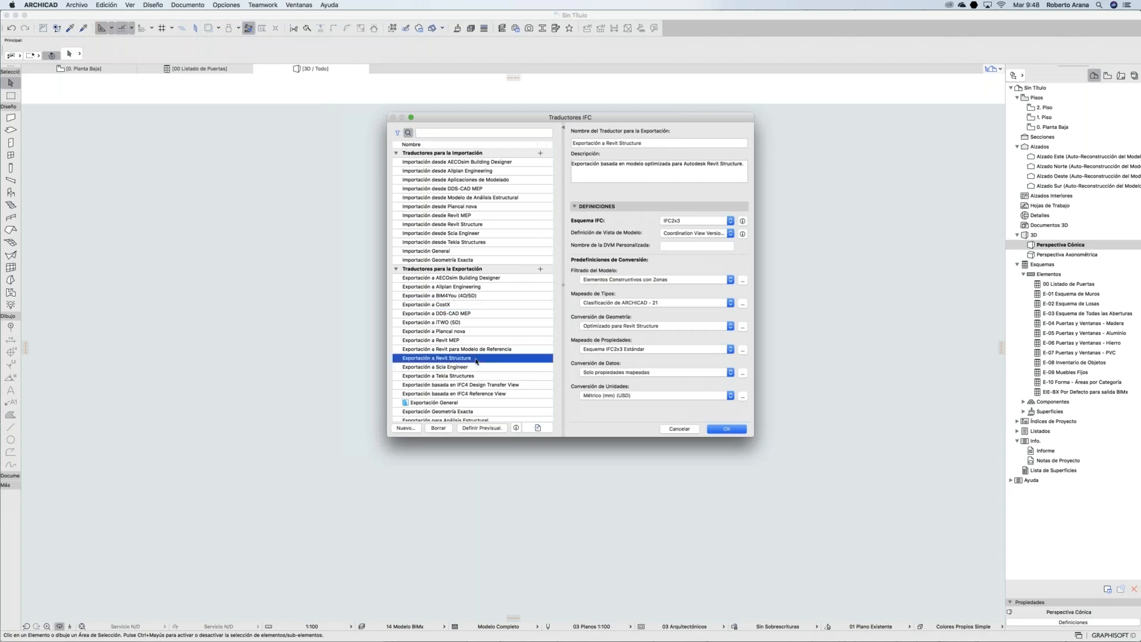
Step: Review the Revit Structure translator's beam and wall IFC type mapping, then accept the settings
left_click(743, 303)
left_click(595, 265)
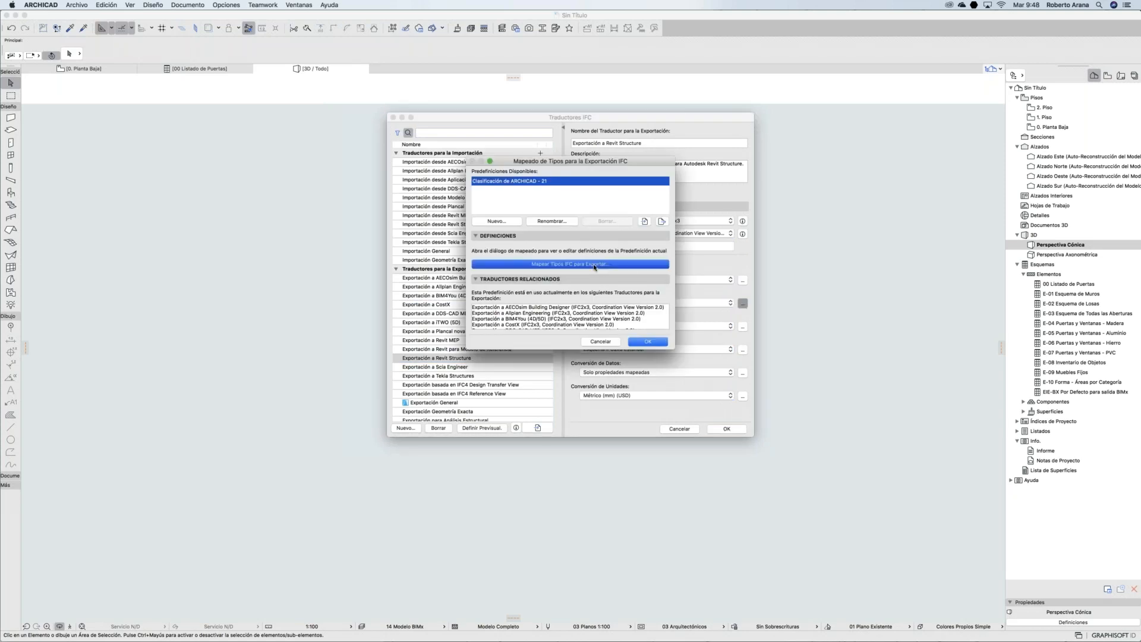
left_click(461, 245)
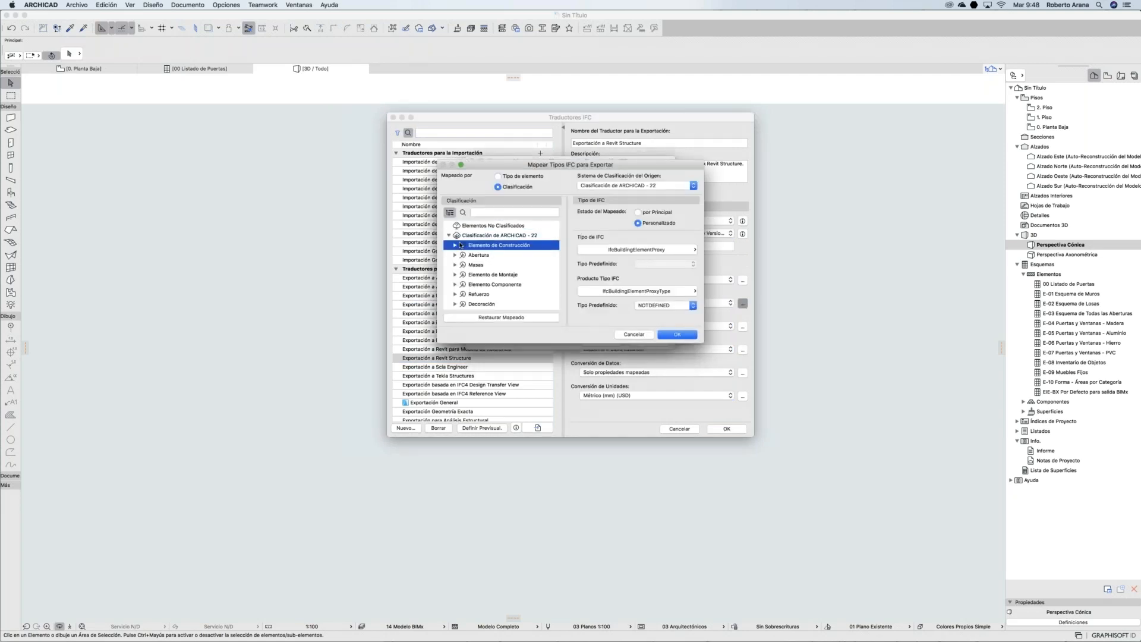
left_click(455, 245)
left_click(473, 255)
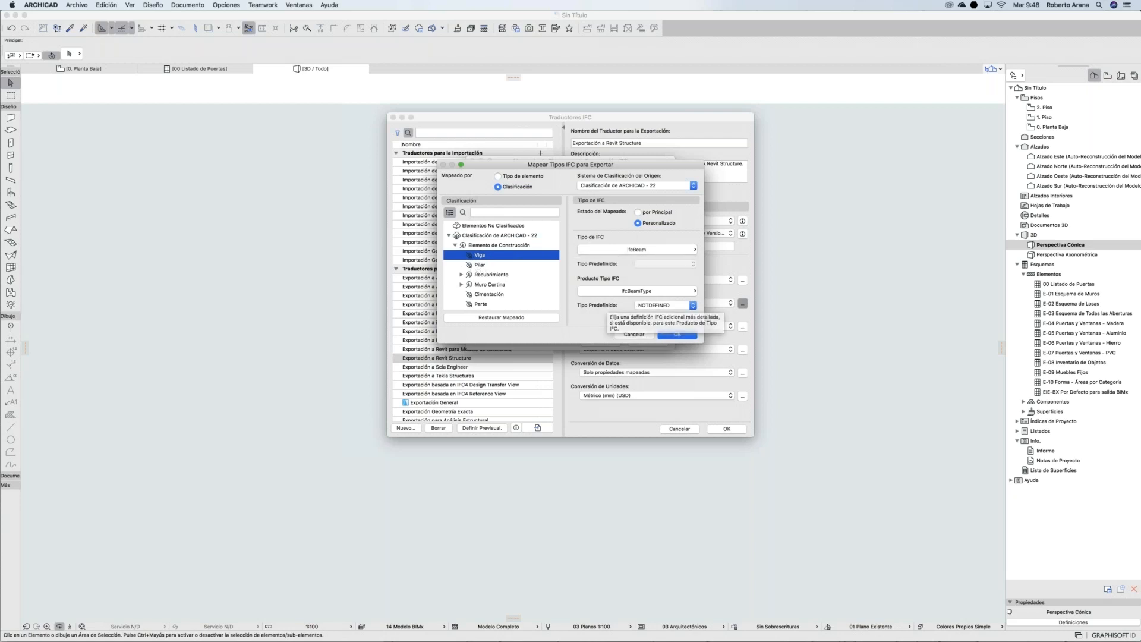
scroll(516, 262, "down", 10)
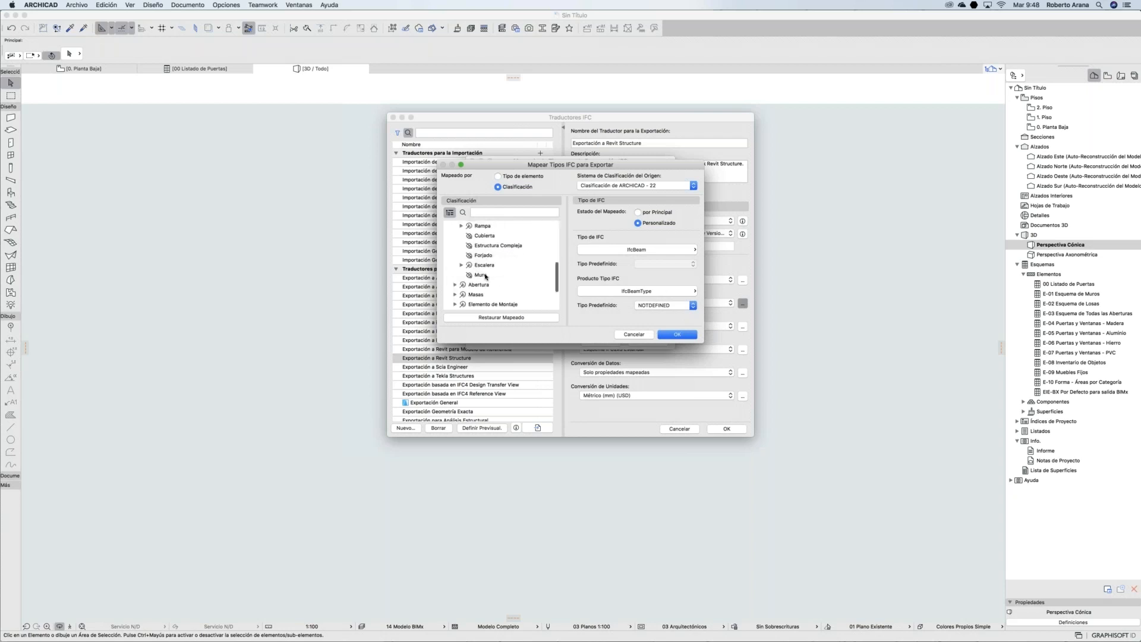
left_click(482, 275)
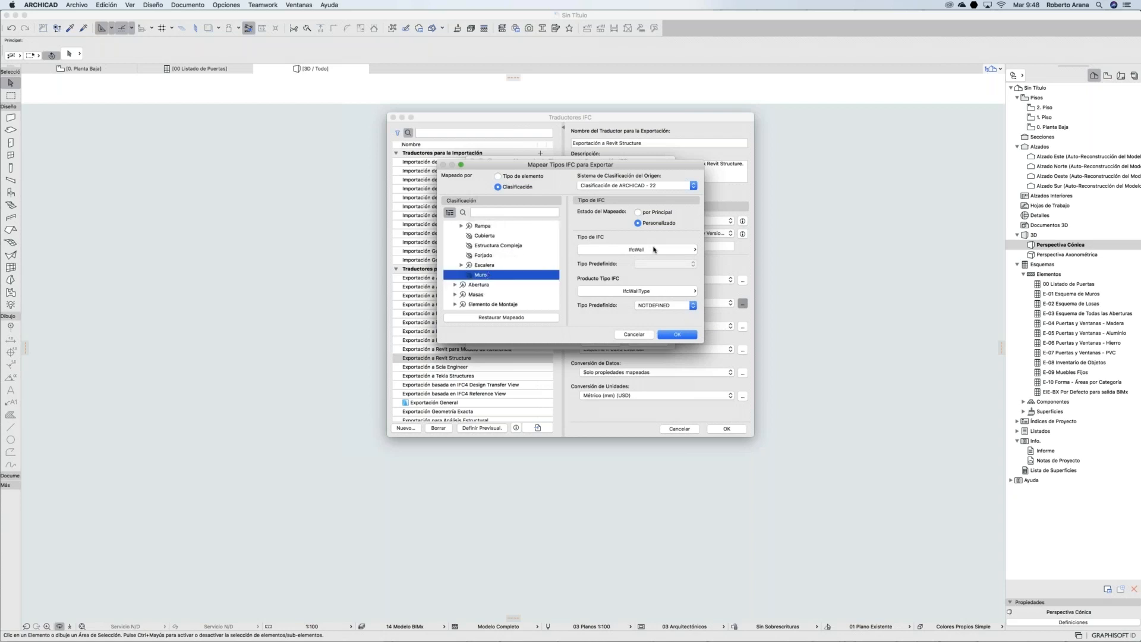
left_click(676, 335)
left_click(649, 341)
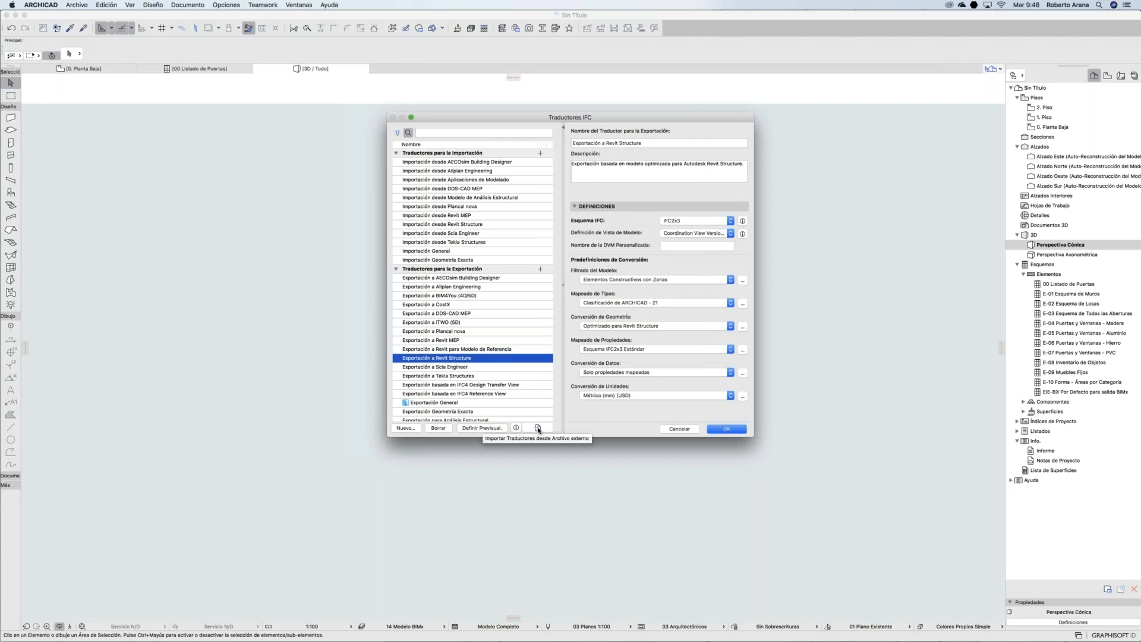
left_click(726, 429)
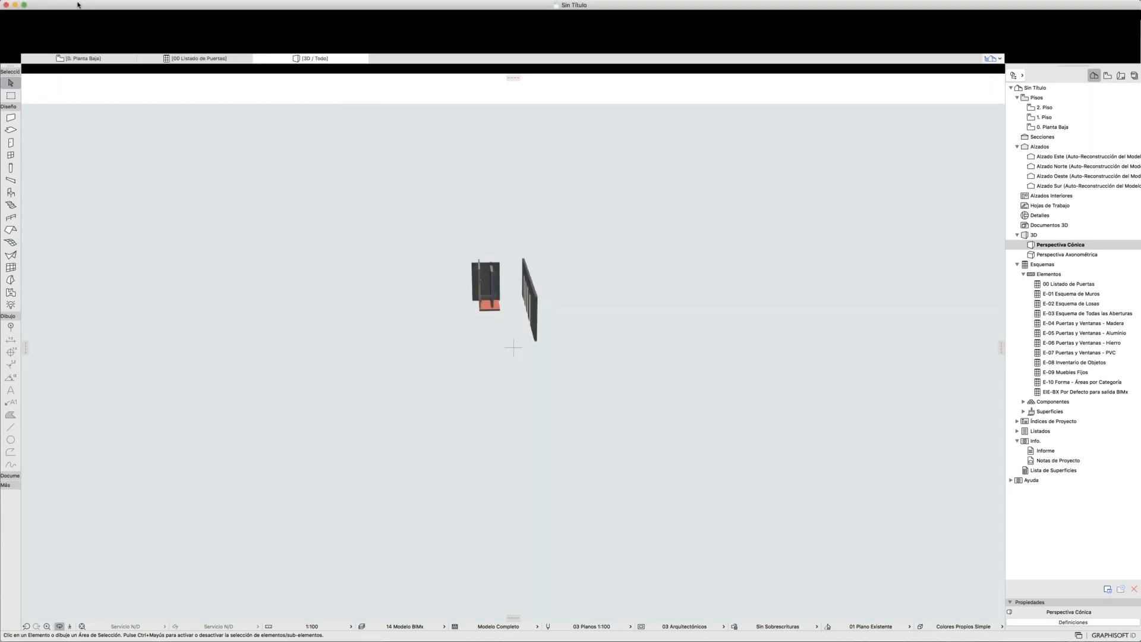
Step: Save the model to the desktop as Sin Título.ifc with the Revit Structure translator
left_click(74, 4)
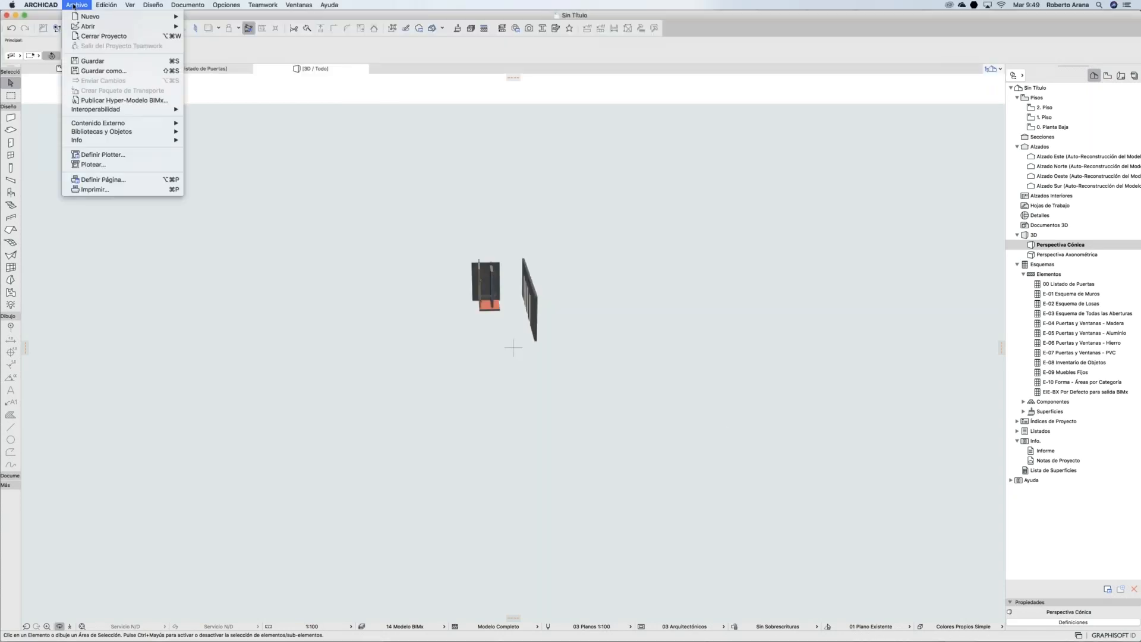
left_click(109, 71)
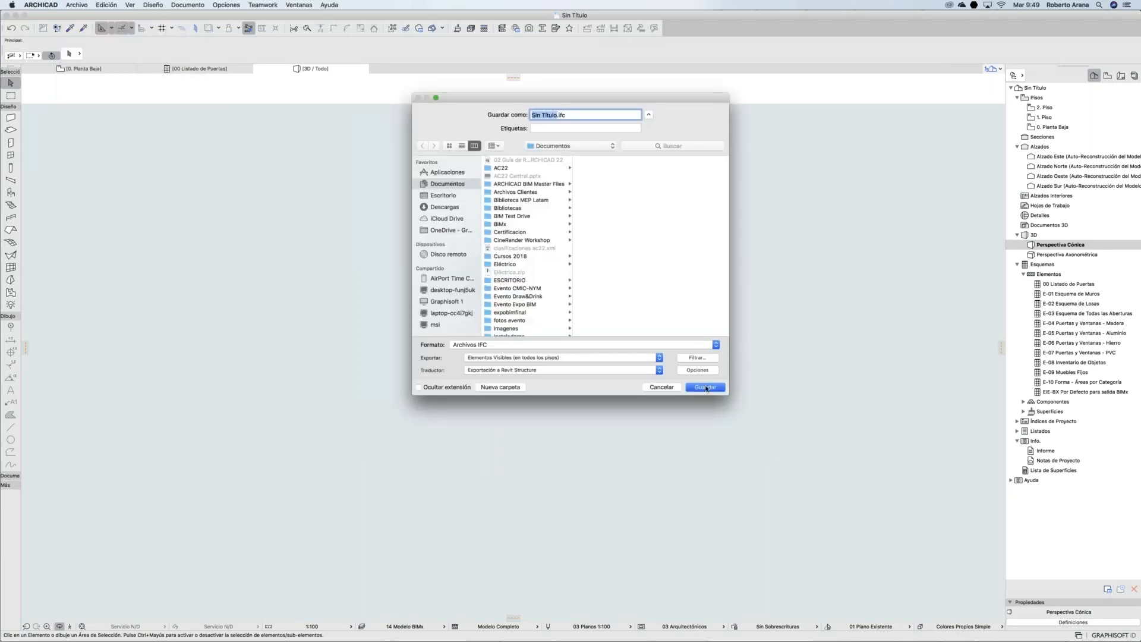
left_click(443, 196)
left_click(706, 387)
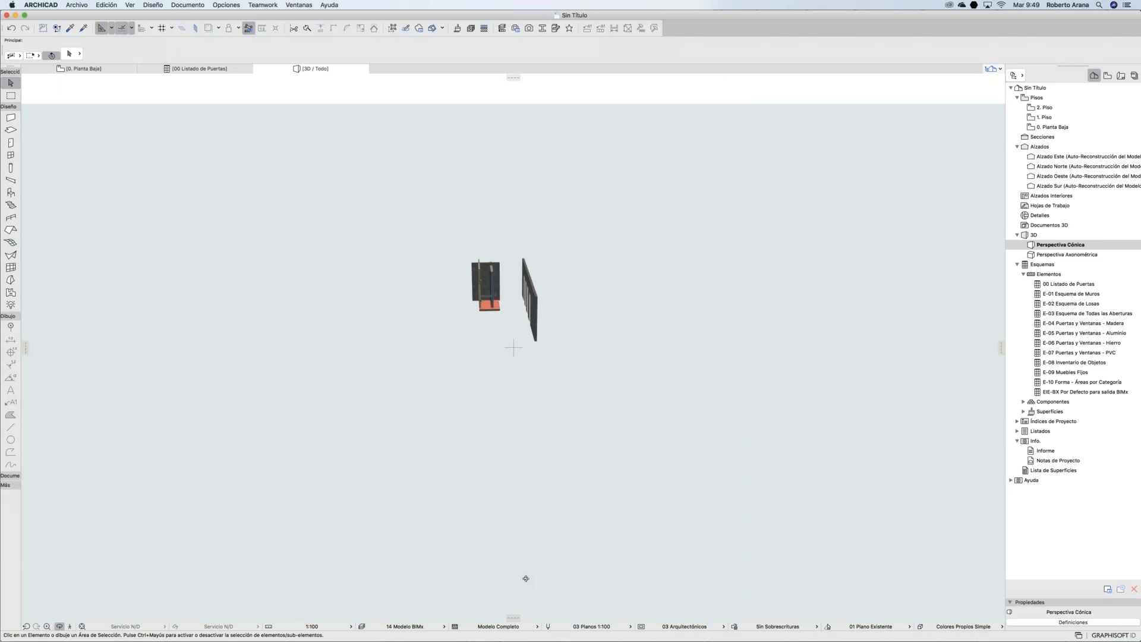
mouse_move(488, 639)
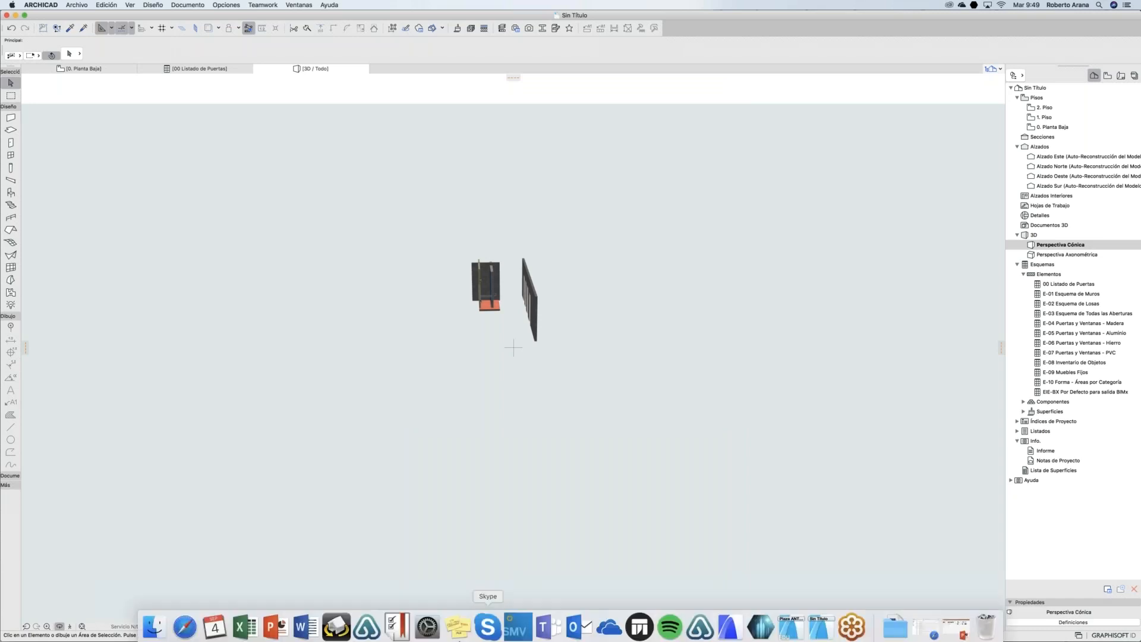
Step: Launch Solibri Model Viewer on the free licence and open Sin Título.ifc from the desktop
left_click(517, 621)
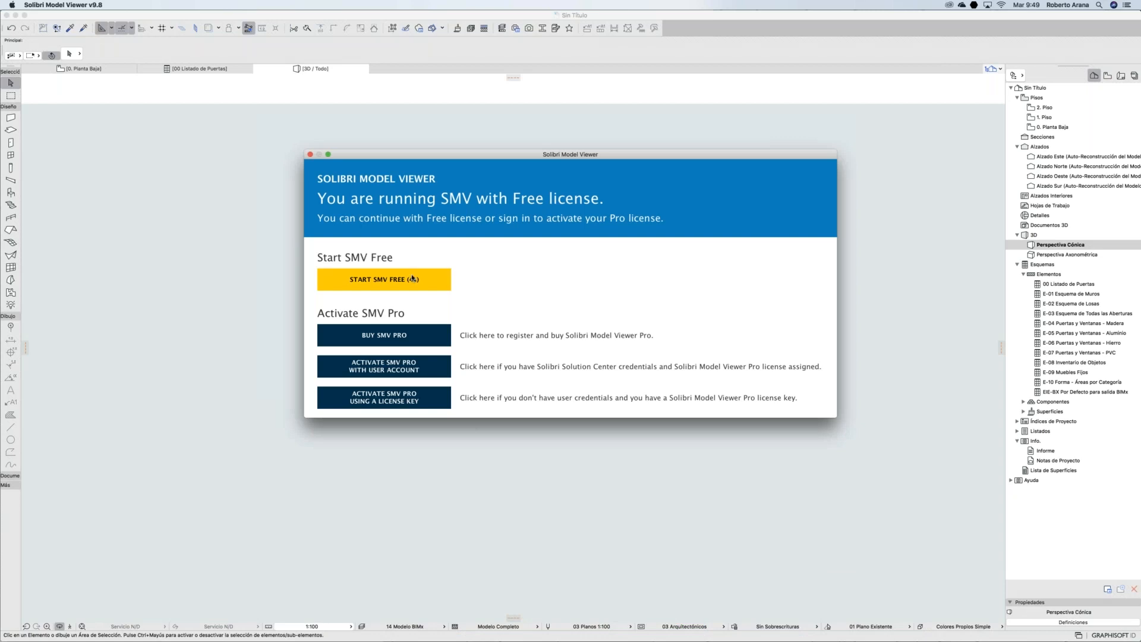
left_click(413, 278)
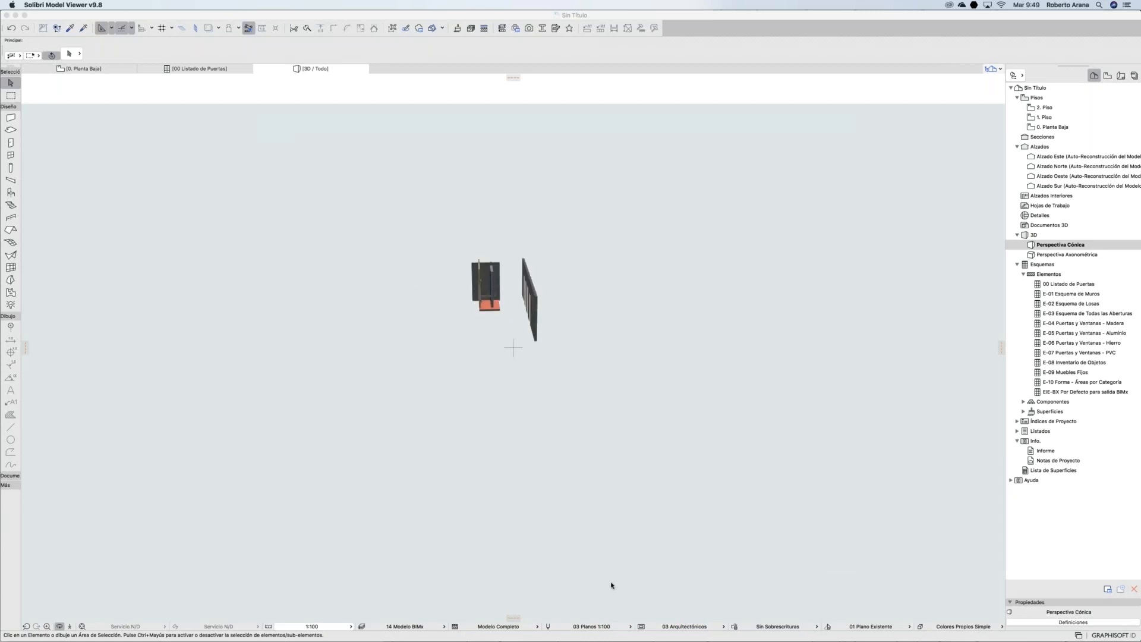
mouse_move(591, 641)
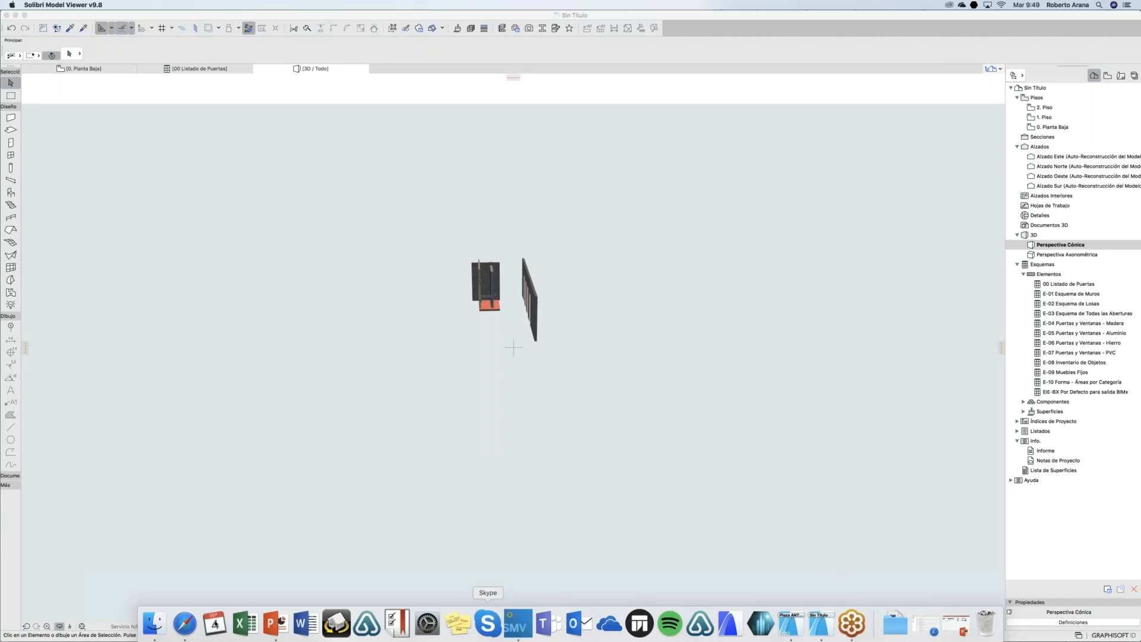
left_click(166, 618)
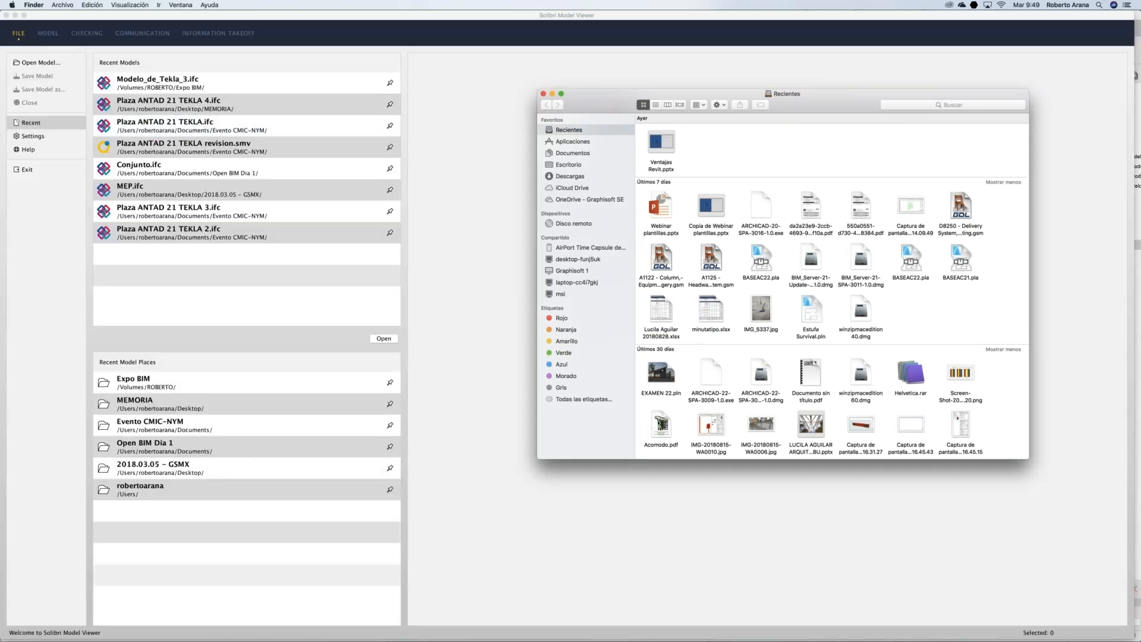
left_click(551, 93)
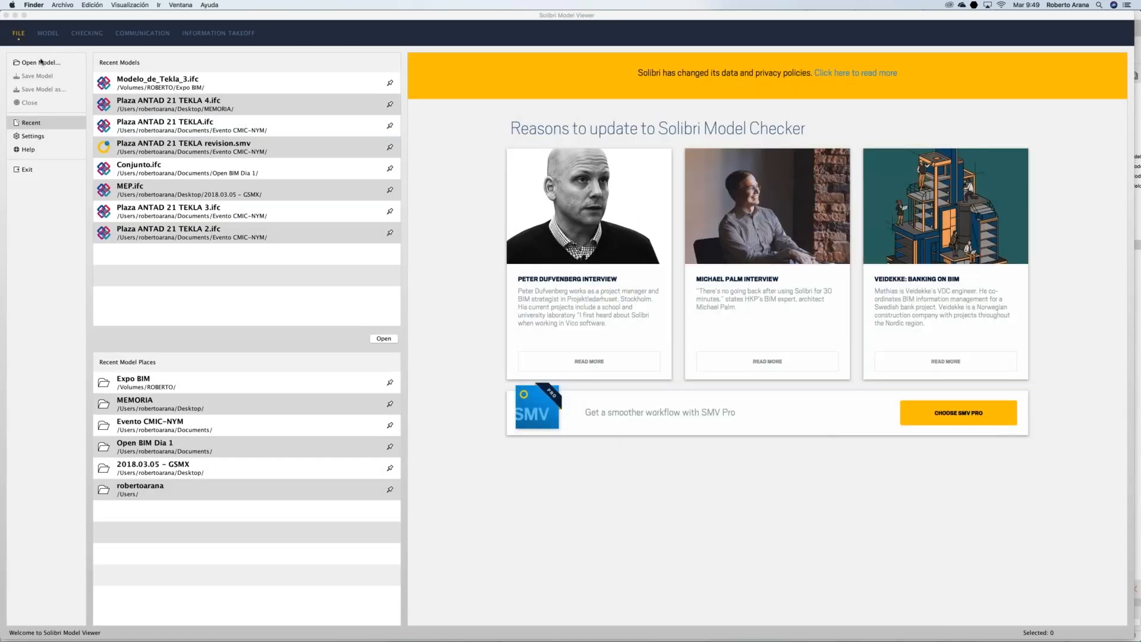
left_click(39, 62)
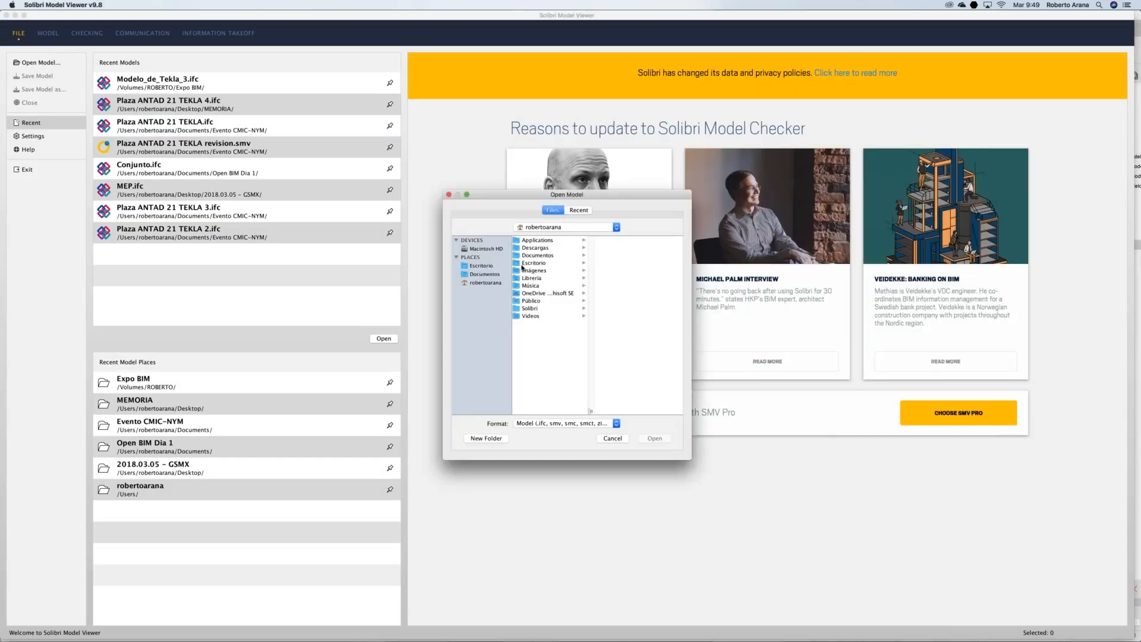
left_click(489, 267)
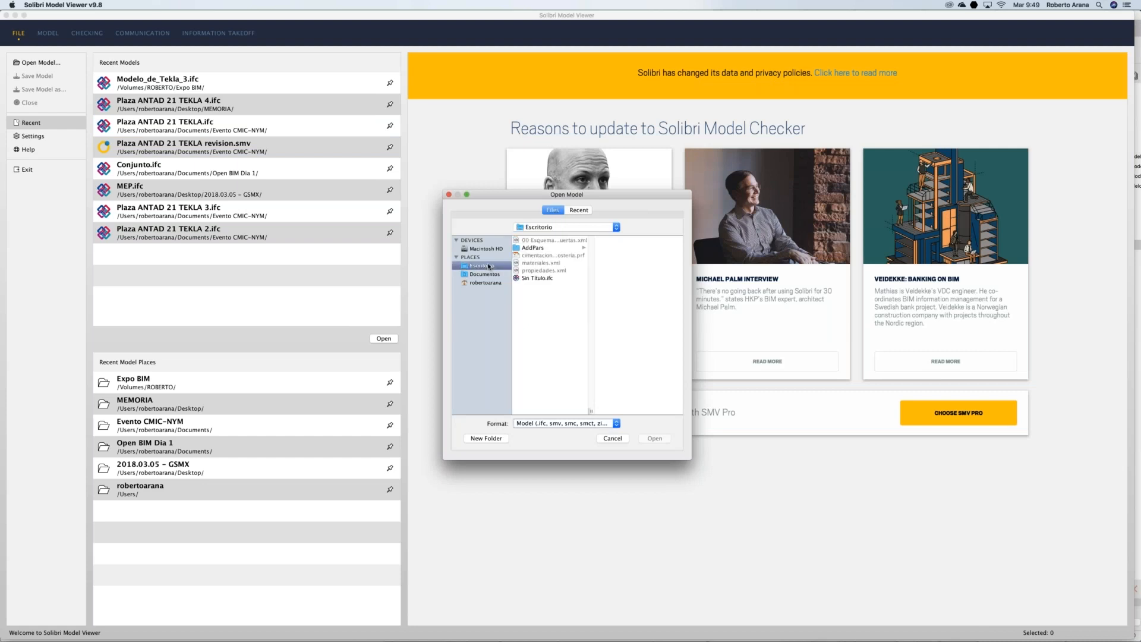
left_click(538, 277)
left_click(655, 438)
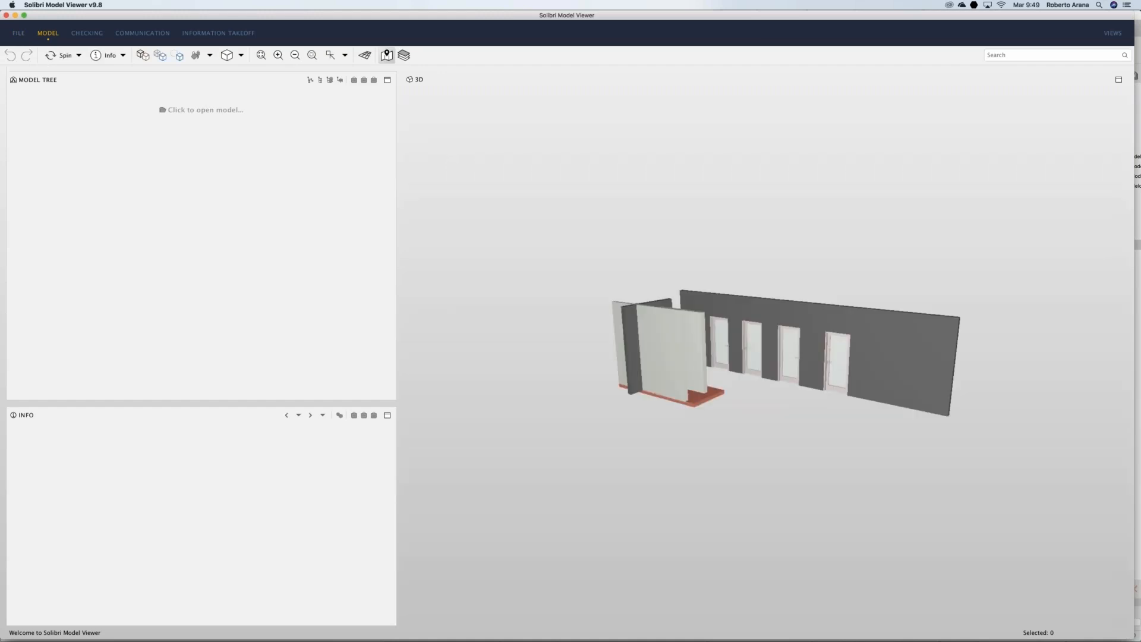
Step: Select the long wall, back wall, floor slab and doors including P-004 to inspect them
left_click_drag(777, 290, 737, 298)
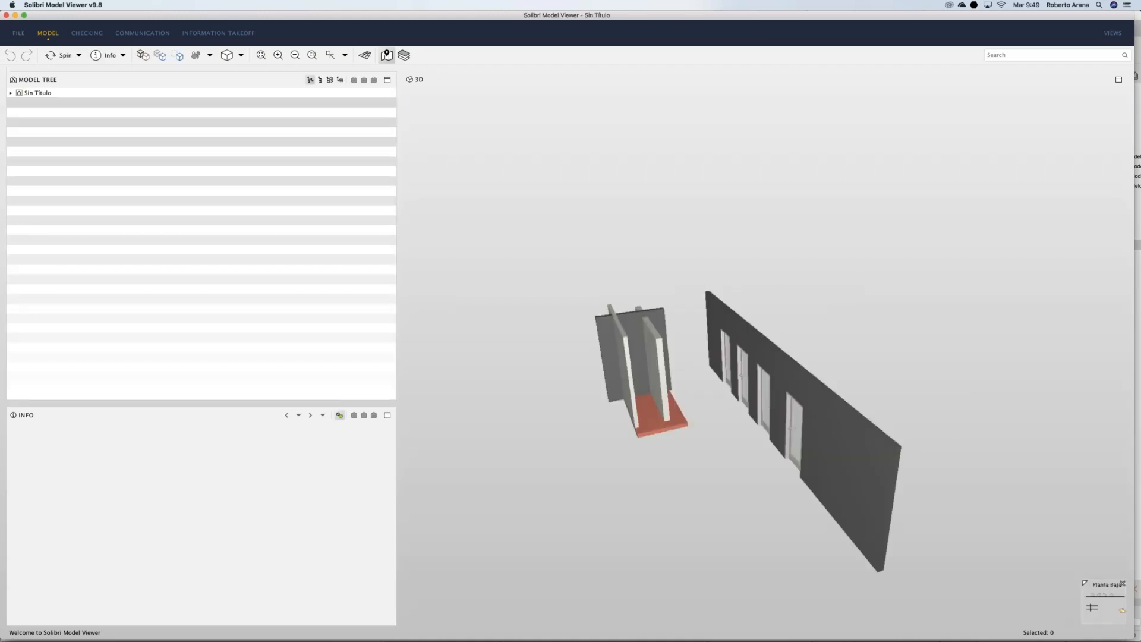
left_click(814, 395)
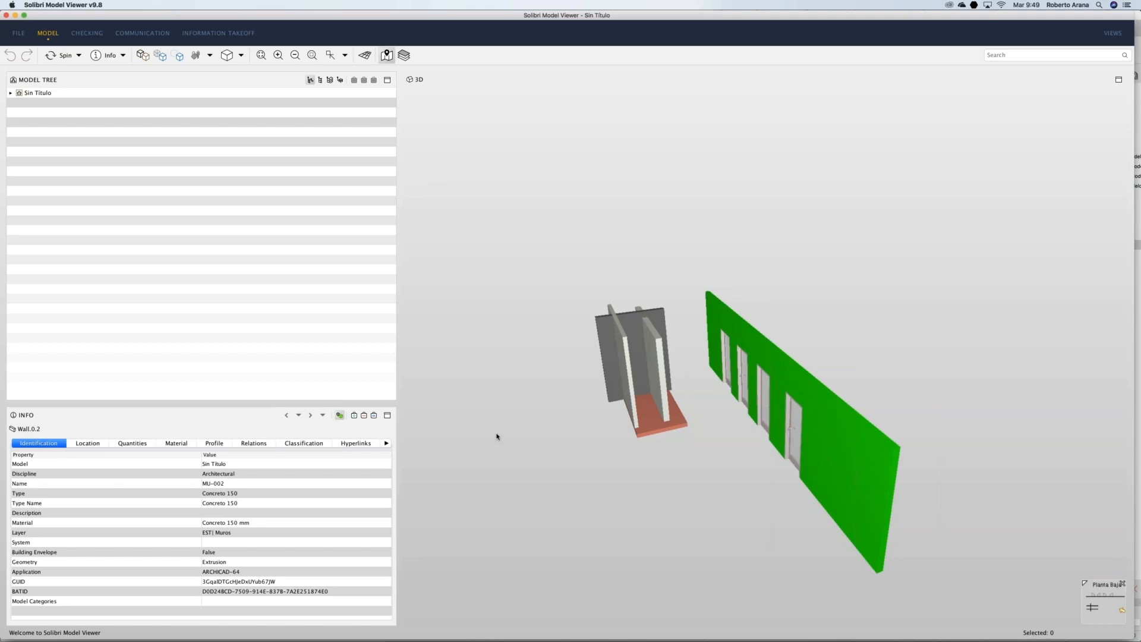
left_click(652, 389)
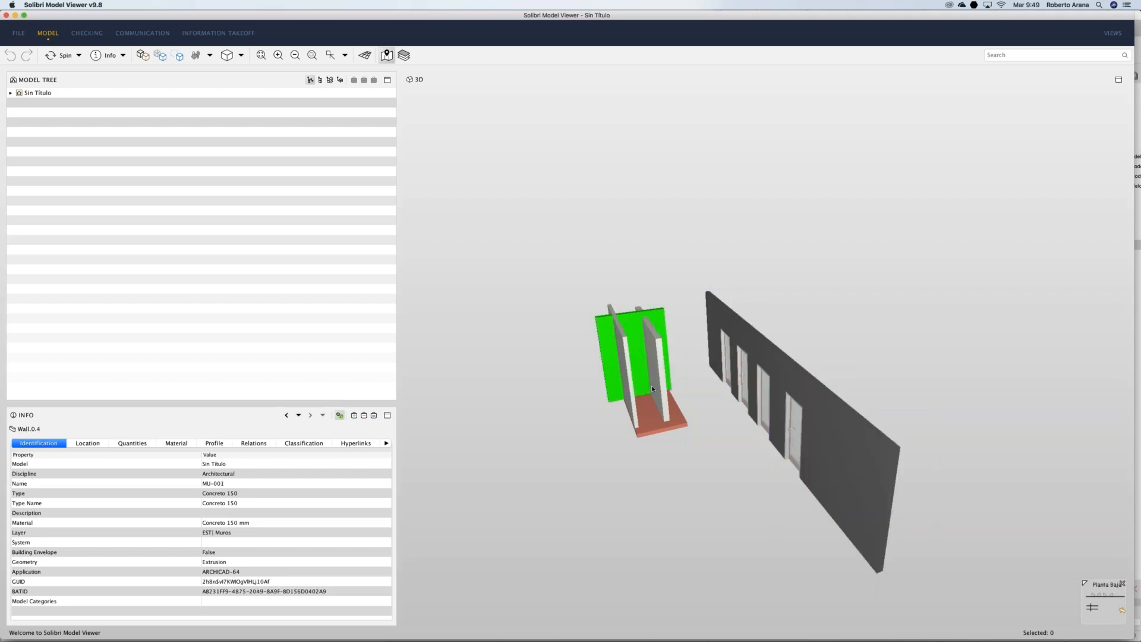
left_click(658, 425)
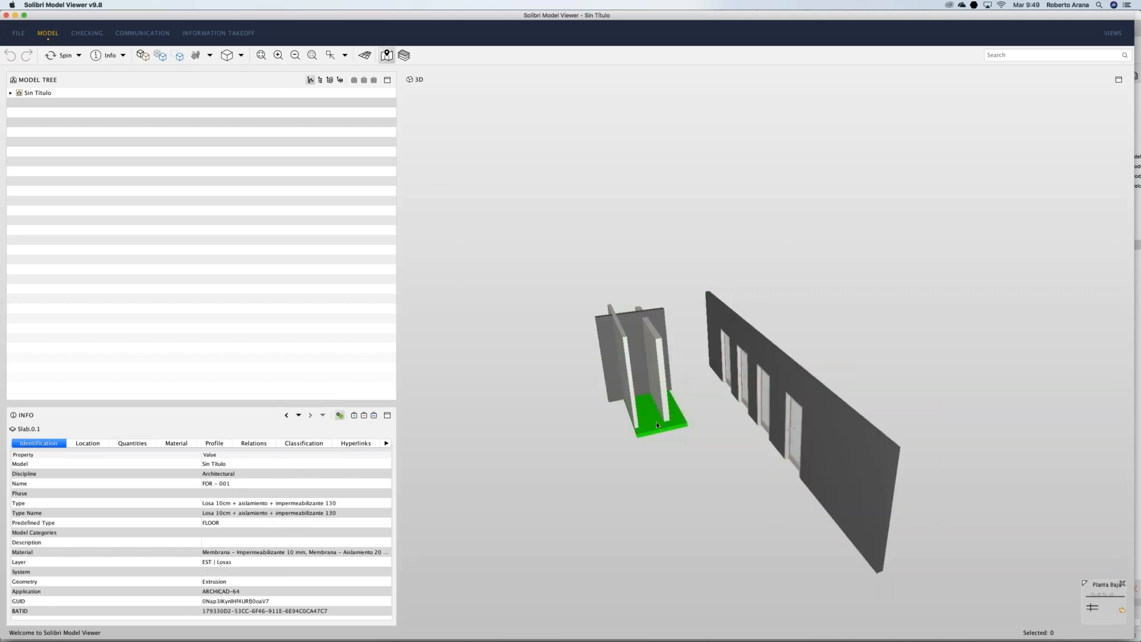
left_click(797, 425)
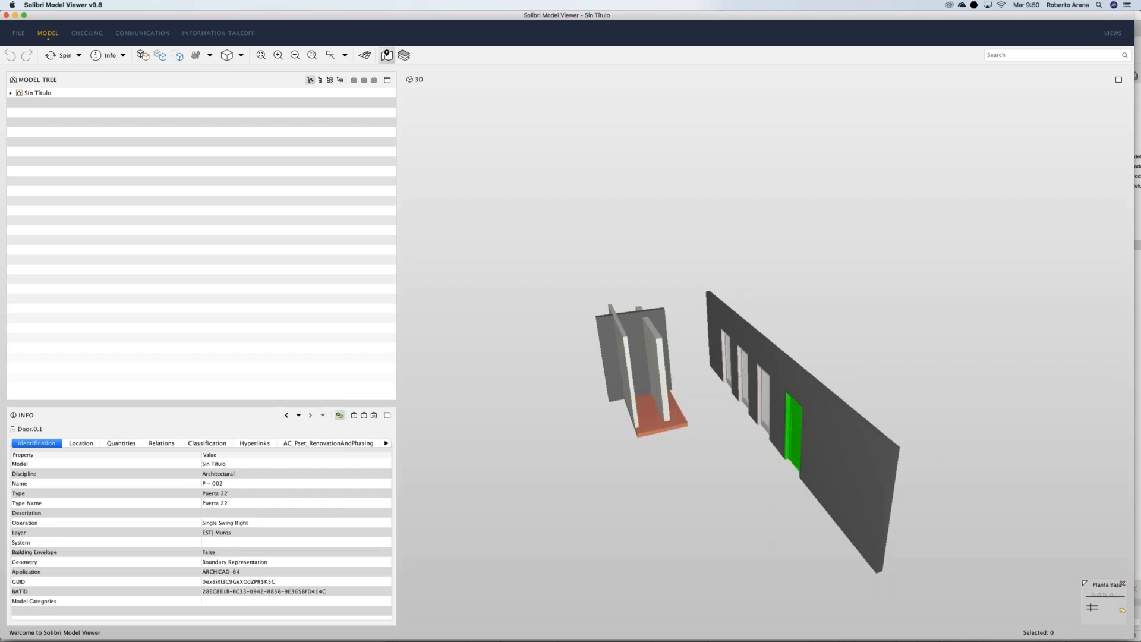
left_click(762, 397)
left_click(747, 380)
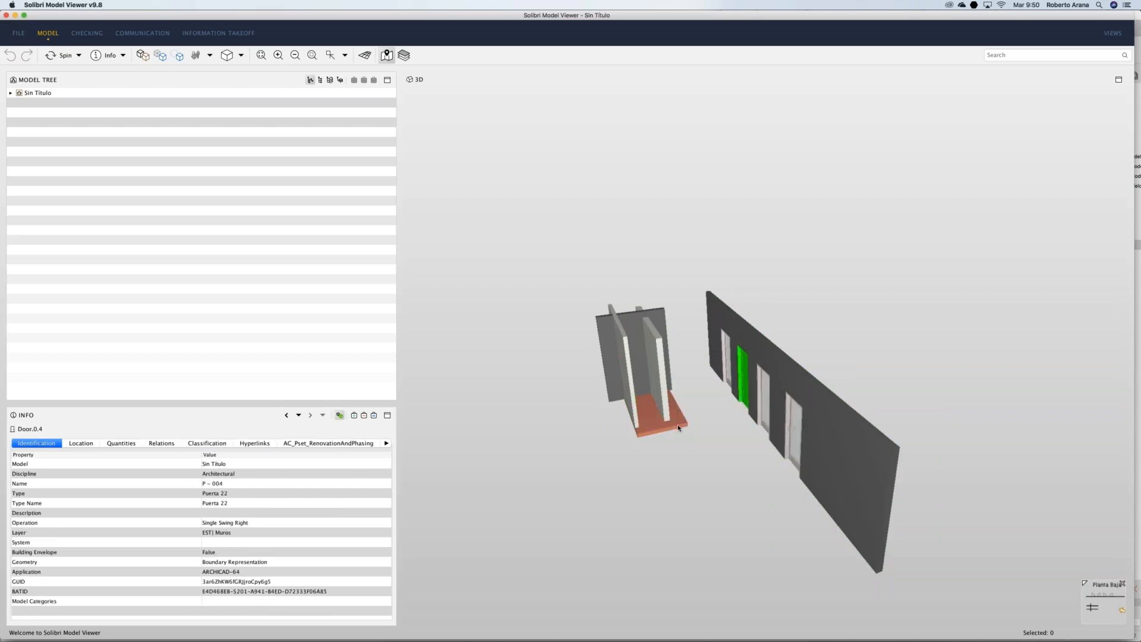
left_click(679, 427)
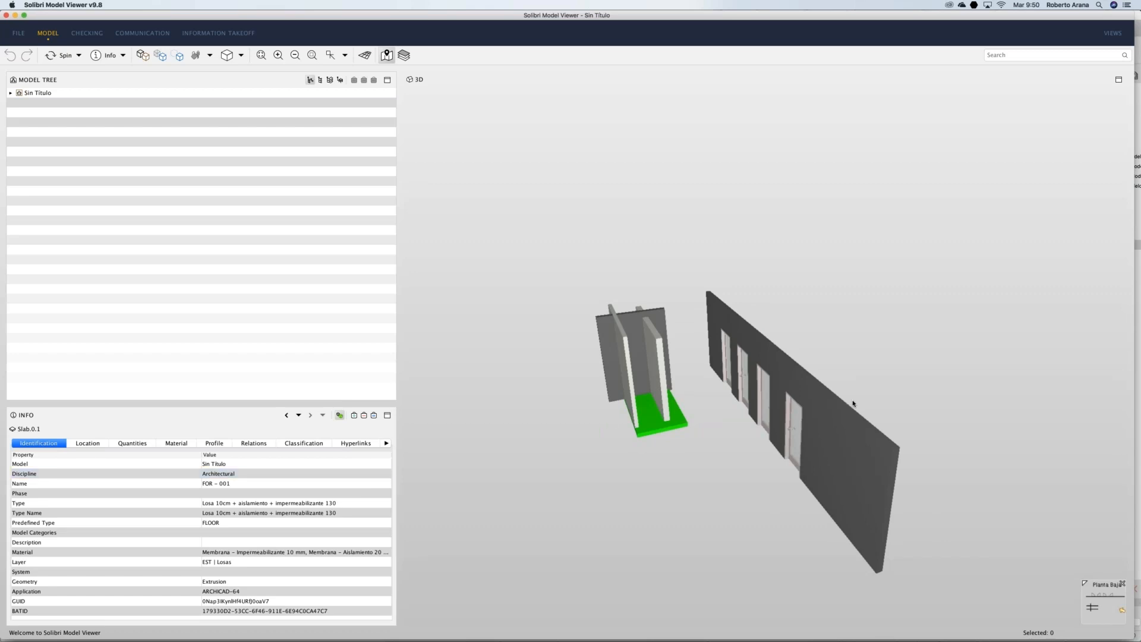
left_click(839, 413)
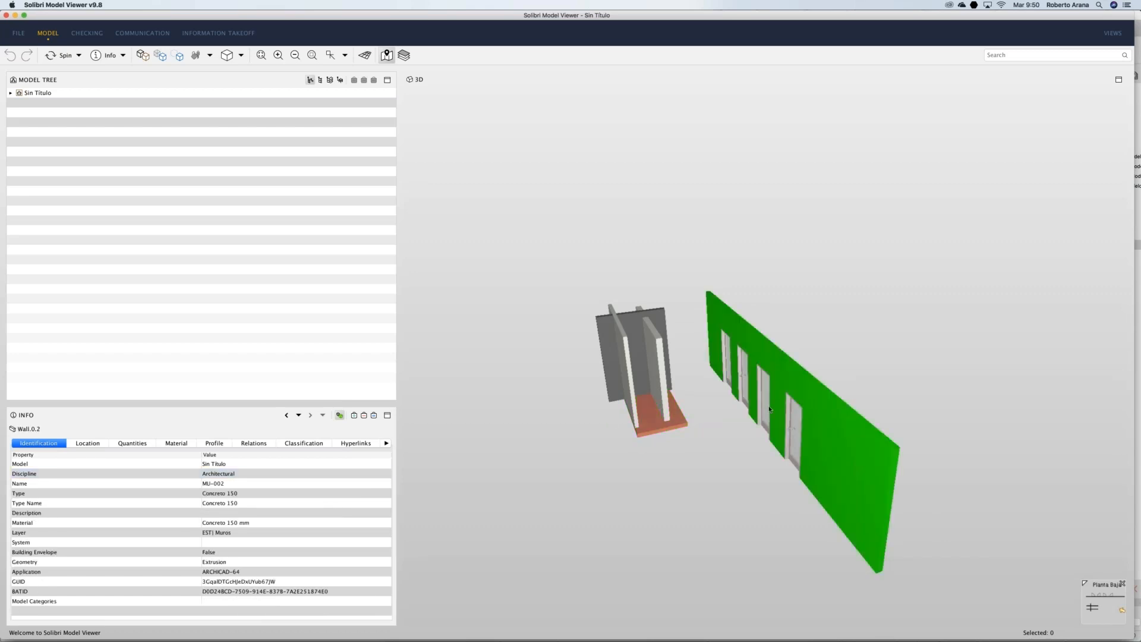
mouse_move(770, 409)
Step: Check wall MU-002's Concreto 150 type, EST| Muros layer and quantities: 24.69 m2, 3.70 m3
left_click(361, 470)
left_click(255, 492)
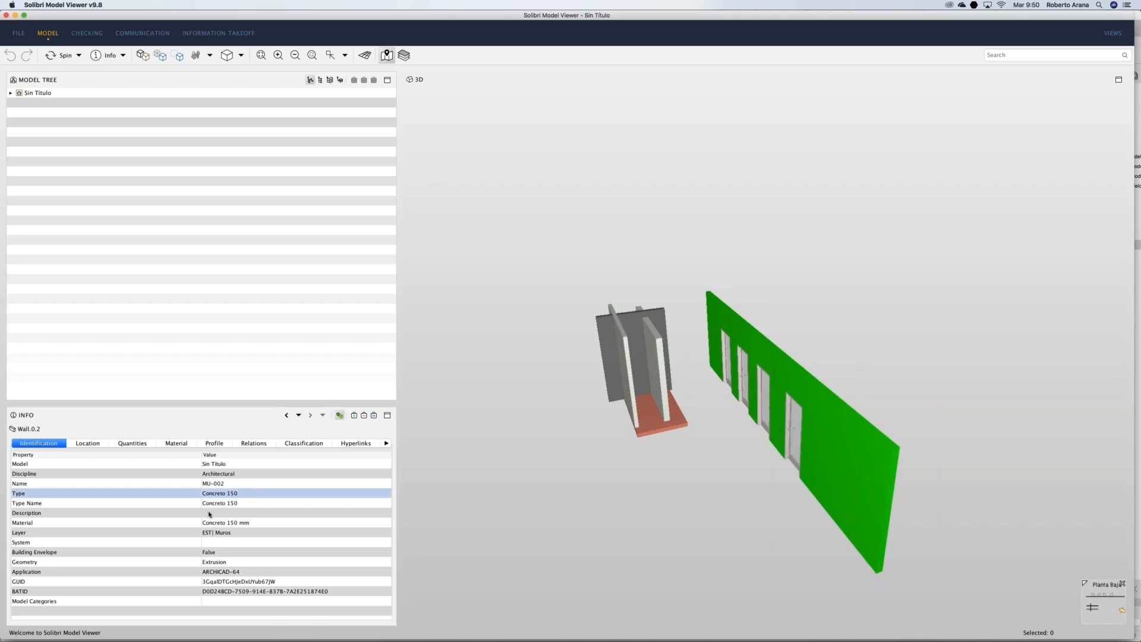
left_click(168, 533)
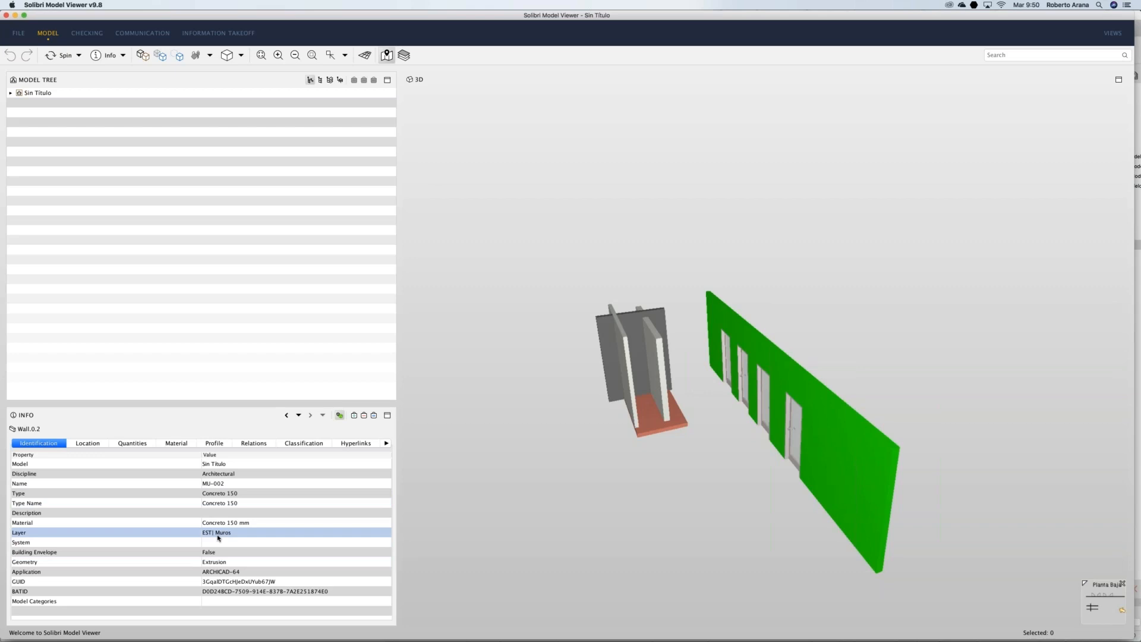
left_click(237, 524)
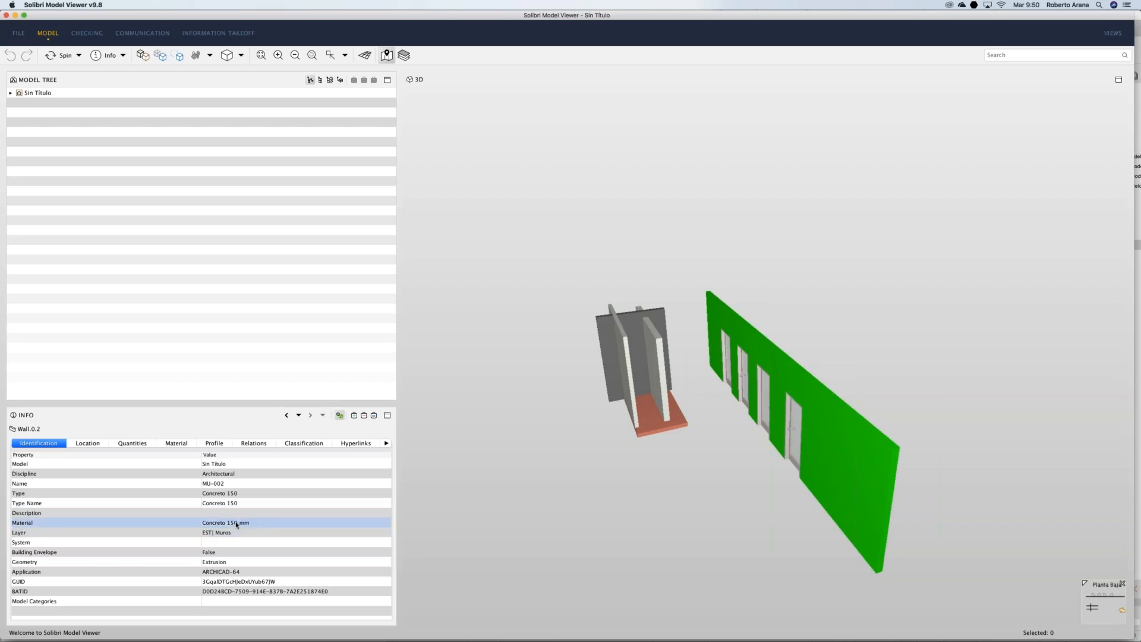
left_click(123, 443)
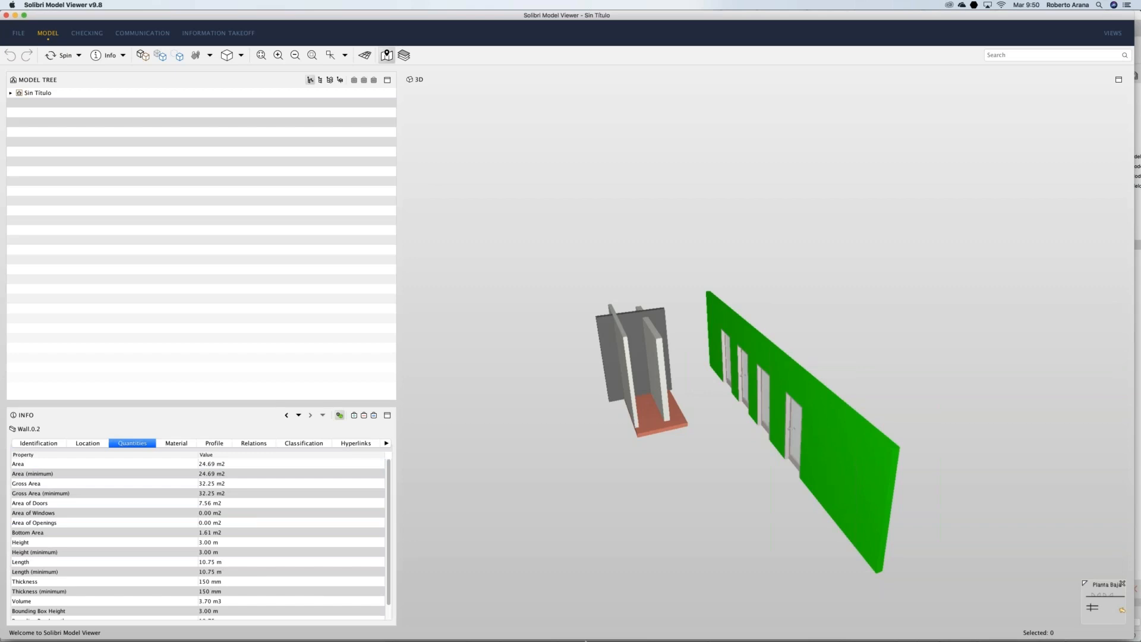
mouse_move(585, 640)
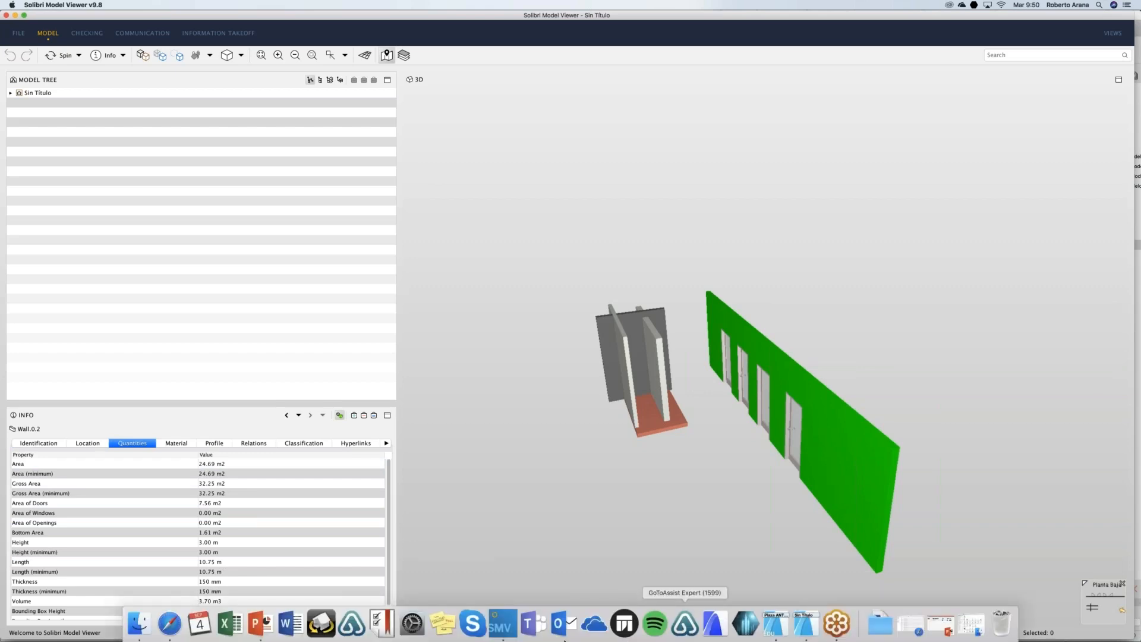
Step: Present the Webinar plantillas slides from 3. Elementos de Información to 4. Visualización, then exit
left_click(260, 632)
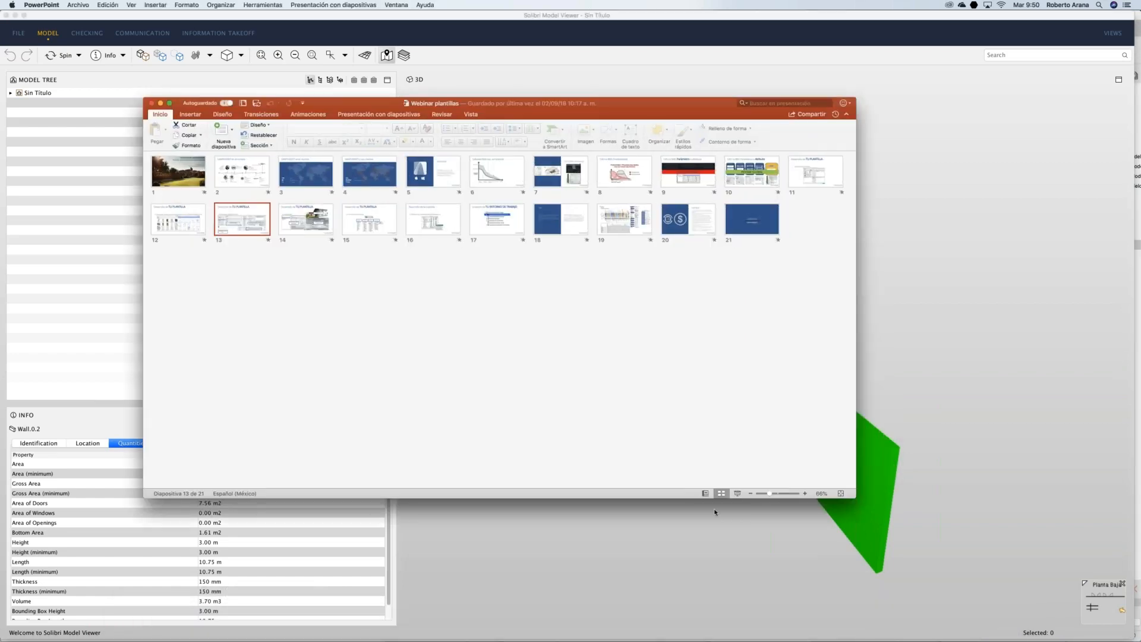
left_click(737, 495)
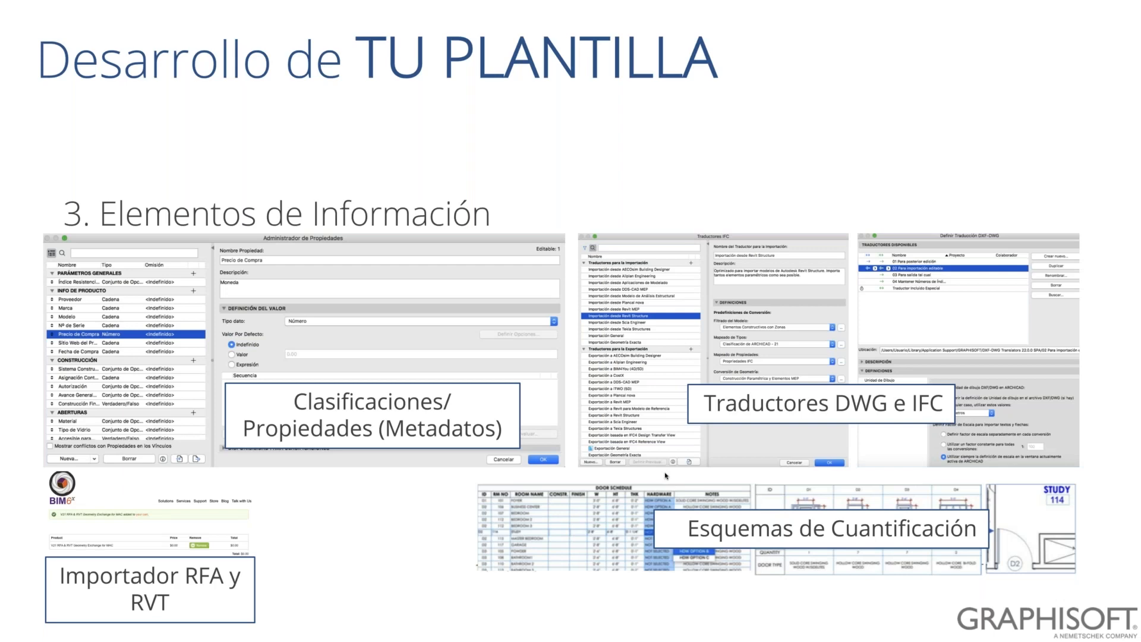
key("Right")
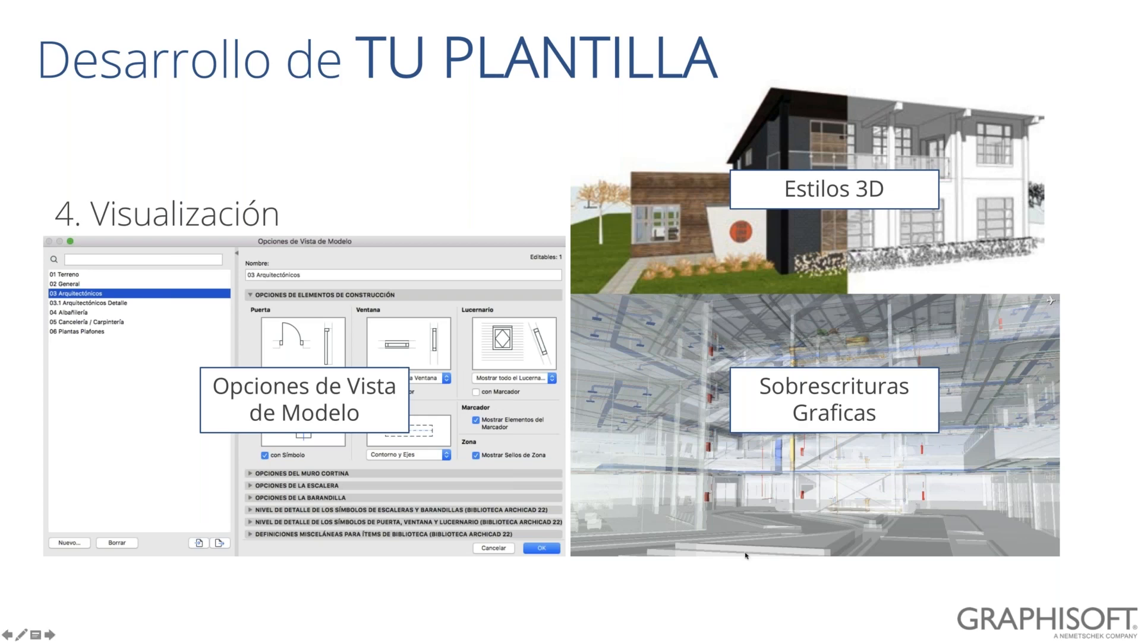
key("Escape")
Step: Return to the 0. Planta Baja plan and cancel the Opciones de Vista de Modelo dialog
left_click(813, 632)
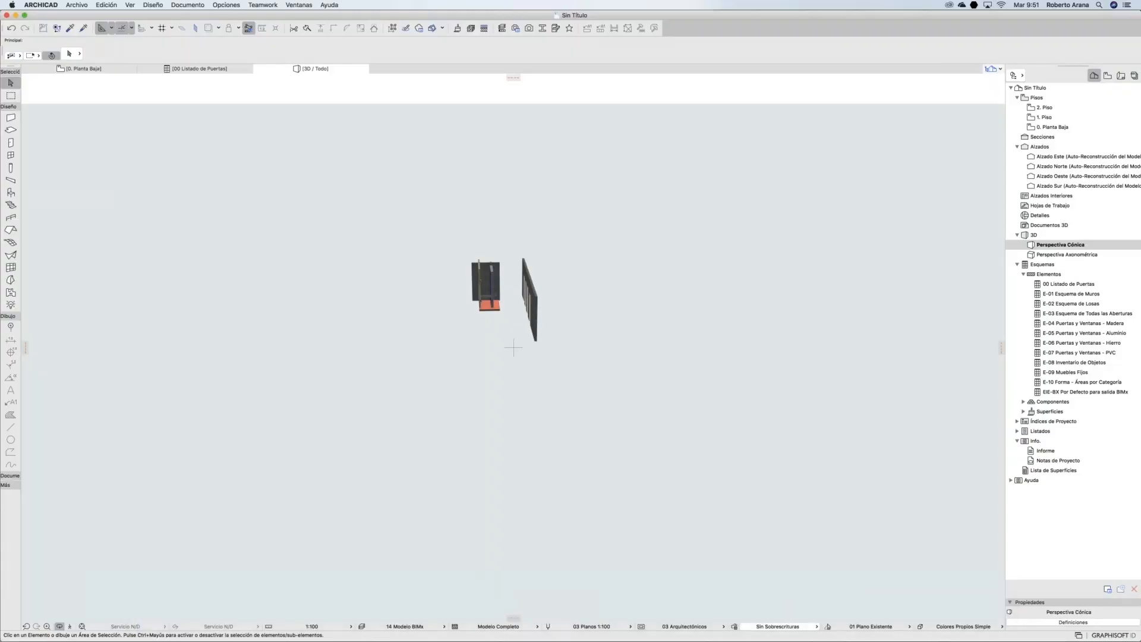
left_click(101, 69)
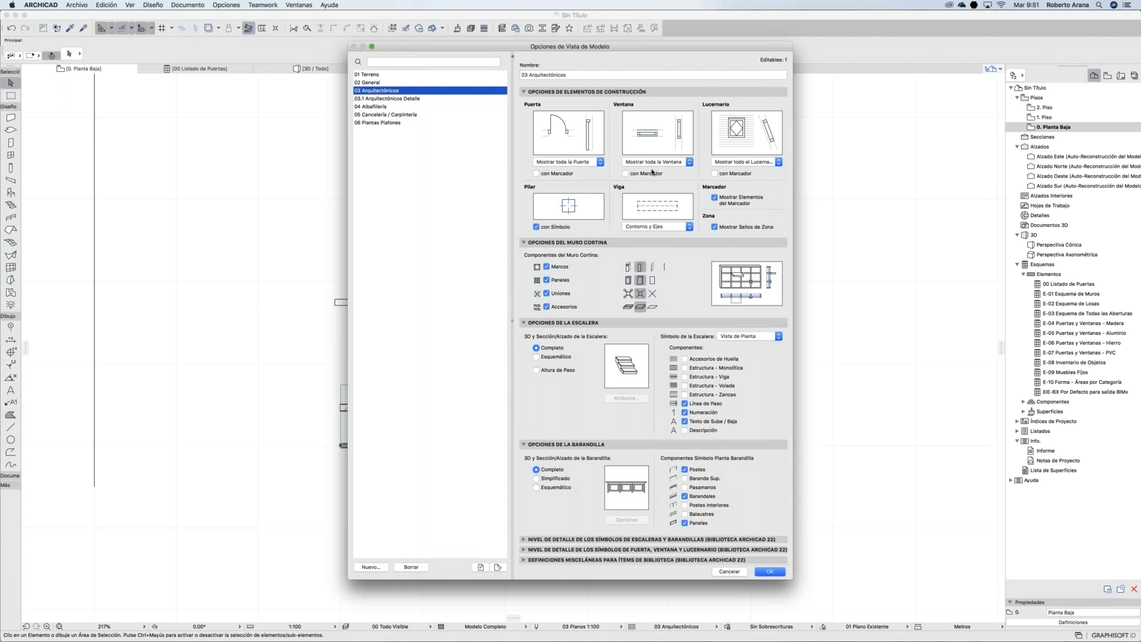
left_click_drag(569, 48, 545, 56)
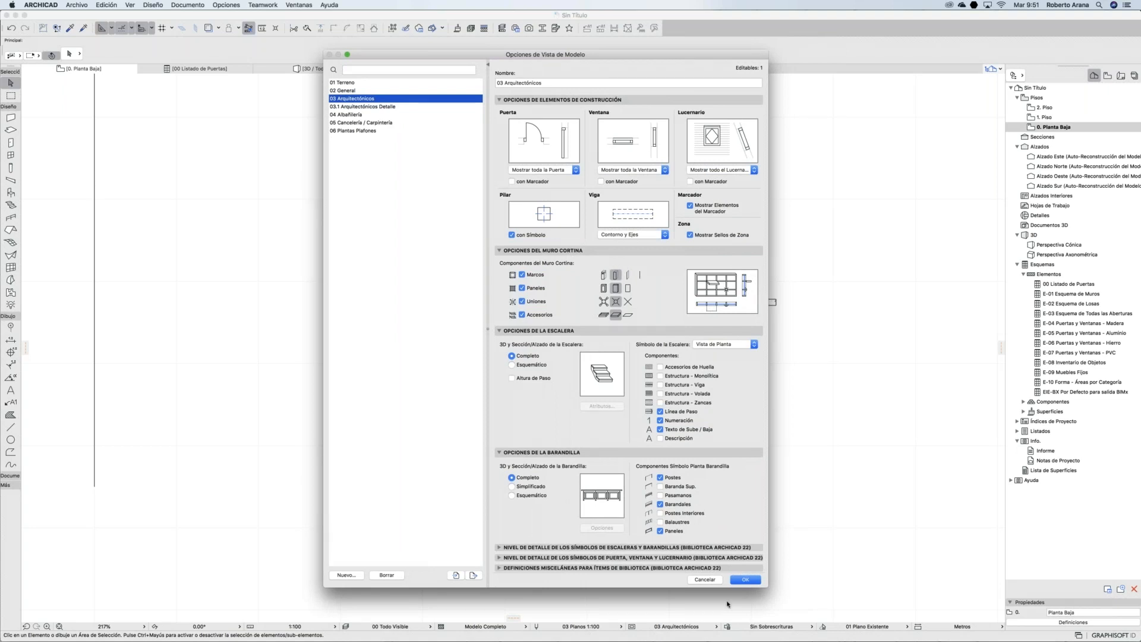
left_click(705, 580)
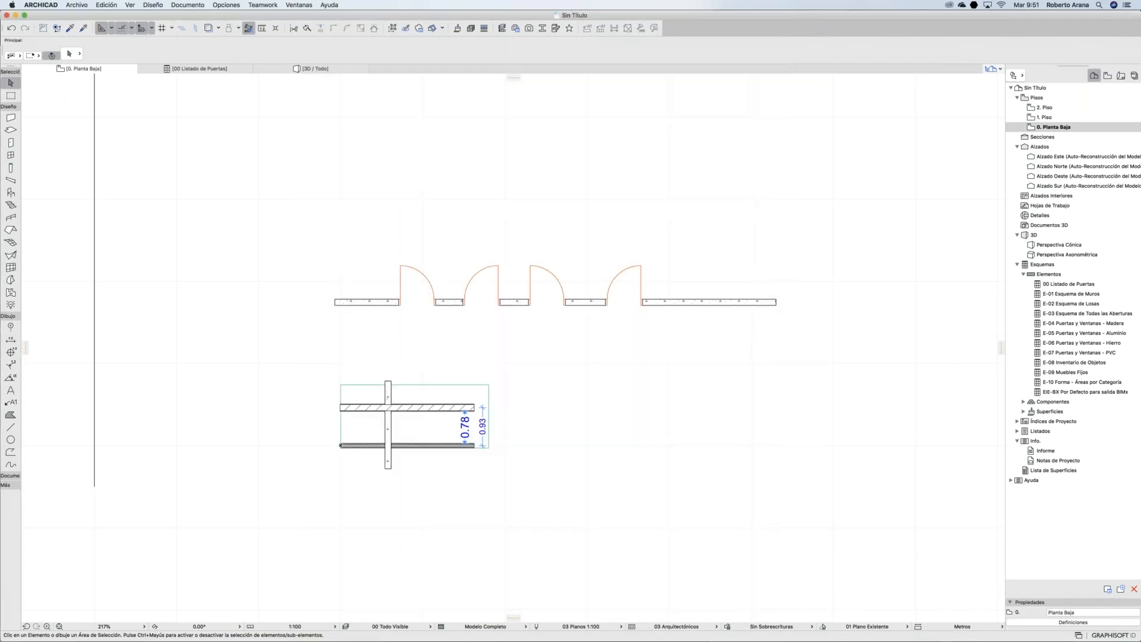
Step: Inspect a door's and the wall's settings, then reopen Model View Options for 03 Arquitectónicos
left_click(531, 268)
key("super+c")
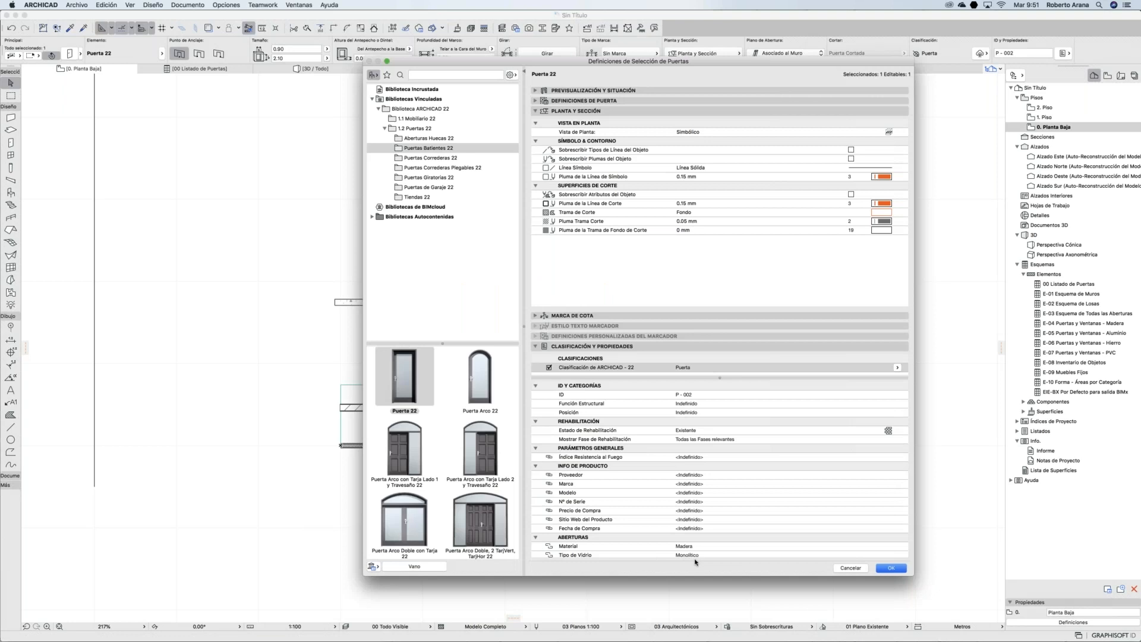
key("Escape")
key("Escape")
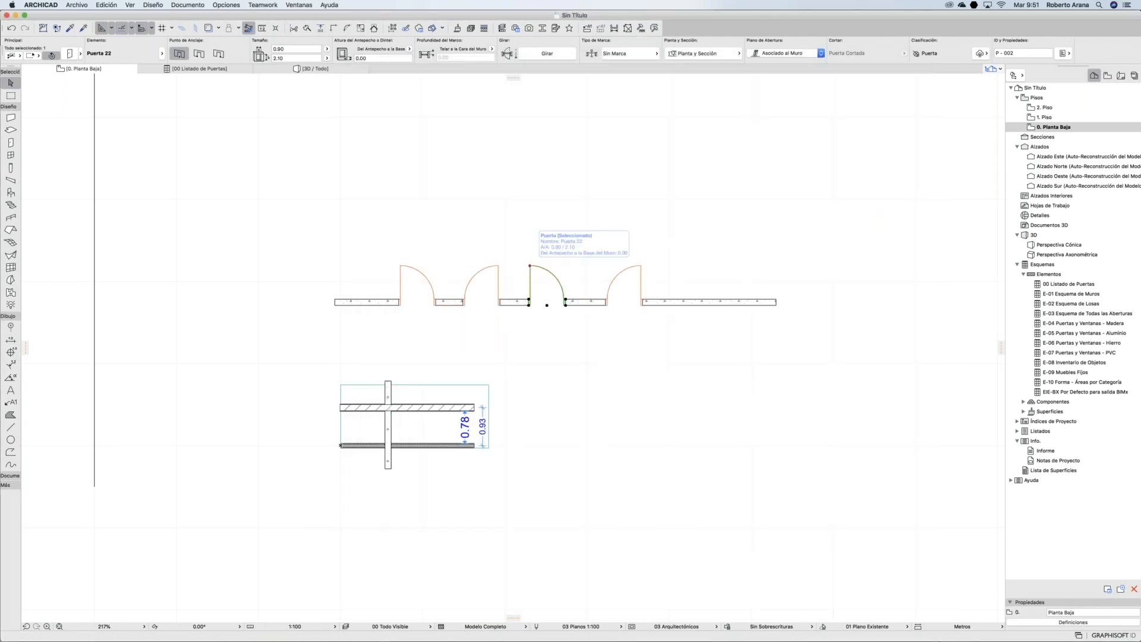
left_click(689, 308)
key("super+t")
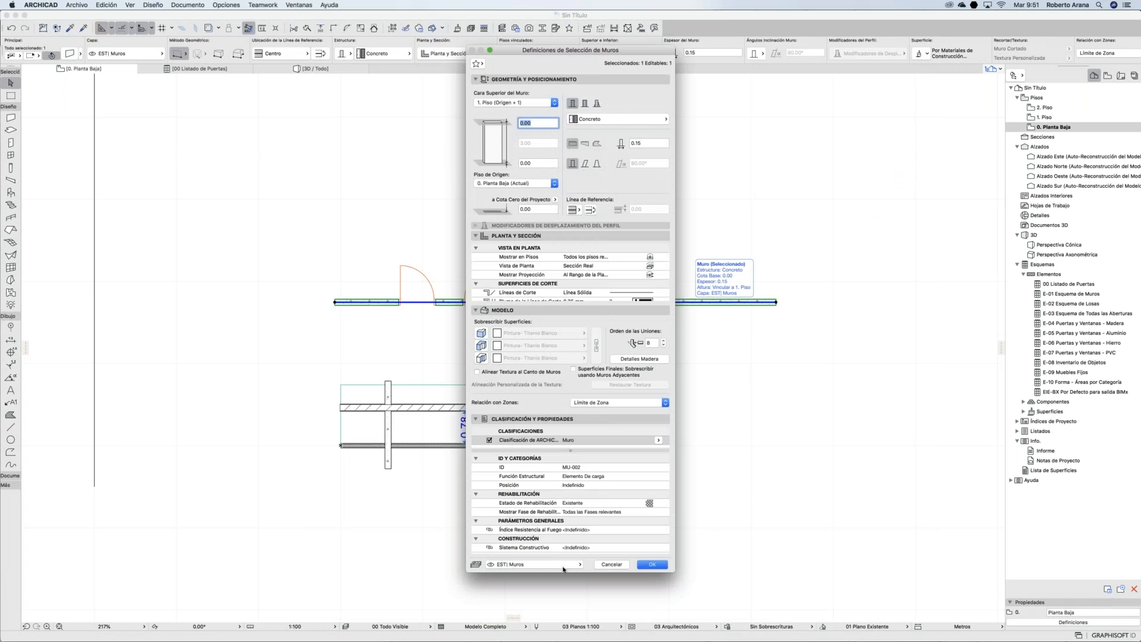
left_click(611, 564)
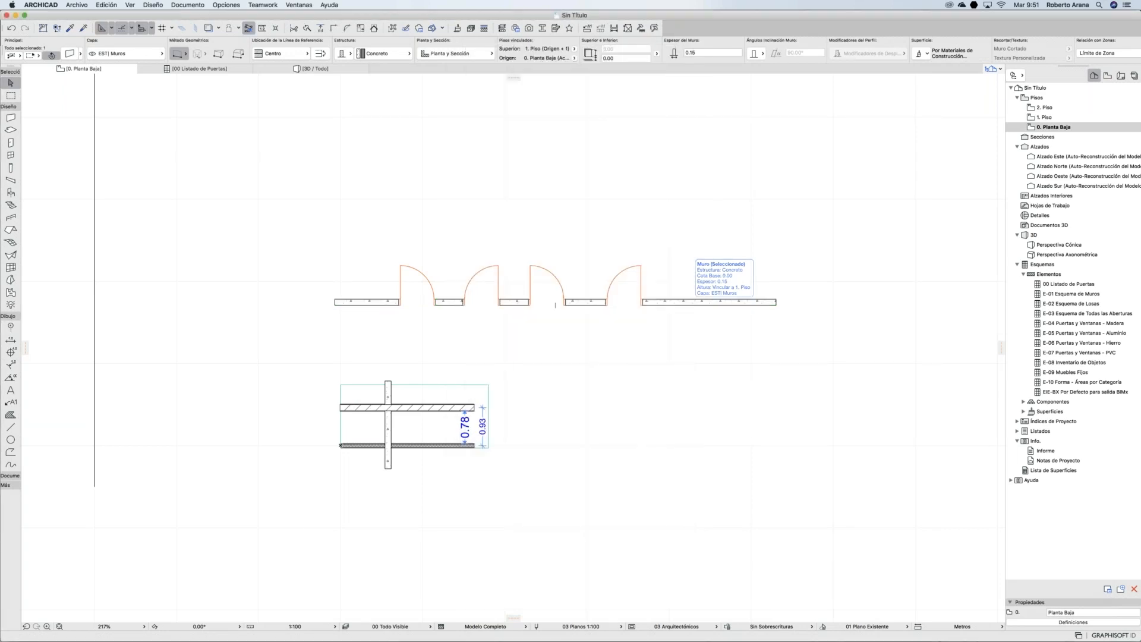
key("Escape")
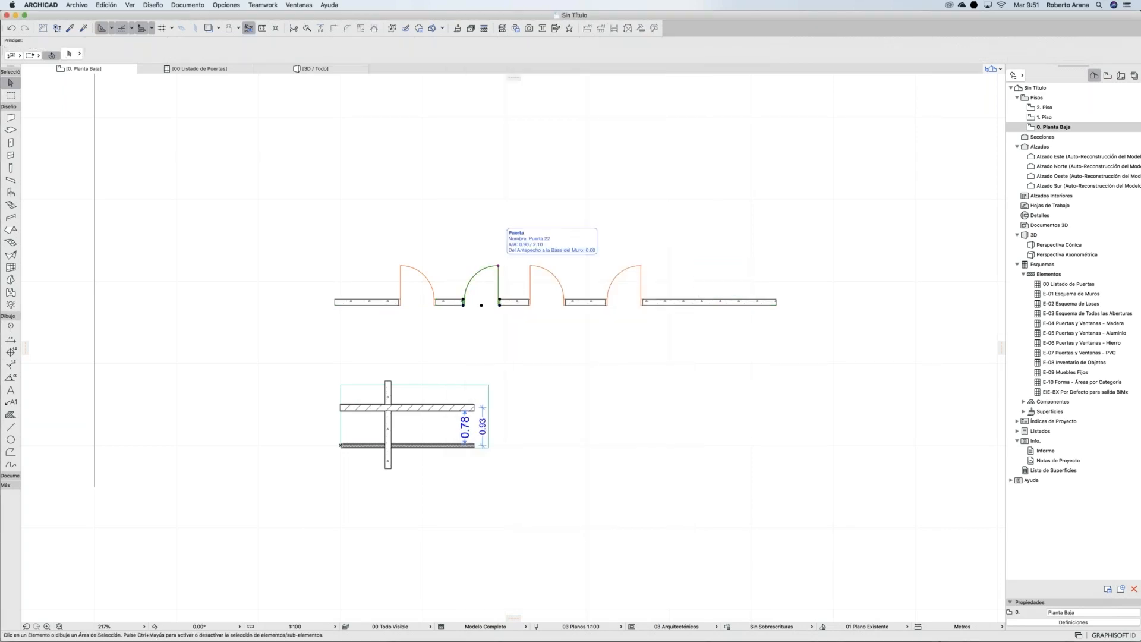
left_click(497, 272)
key("Escape")
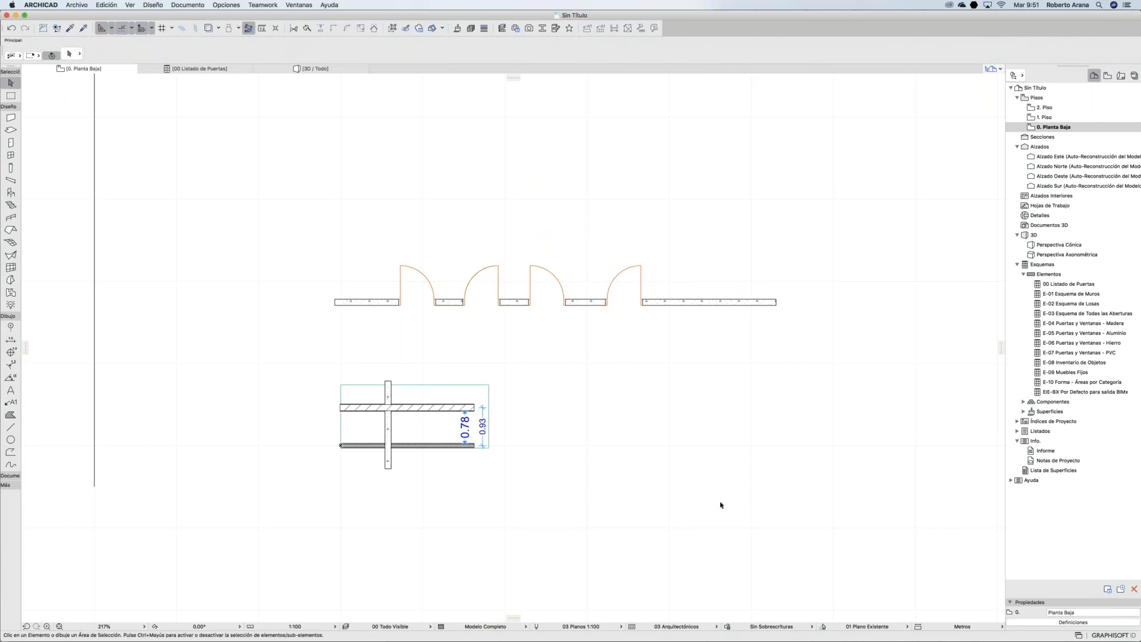
left_click(632, 626)
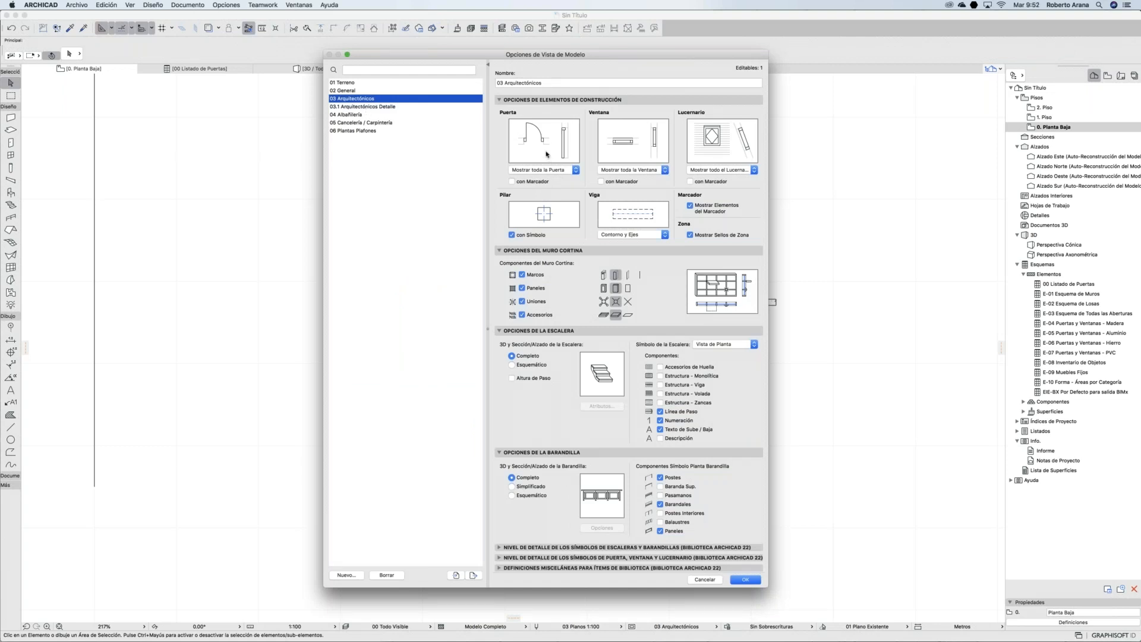
Step: Set Puerta, Ventana and Lucernario display to Mostrar Solo Abertura in 03 Arquitectónicos
left_click(548, 171)
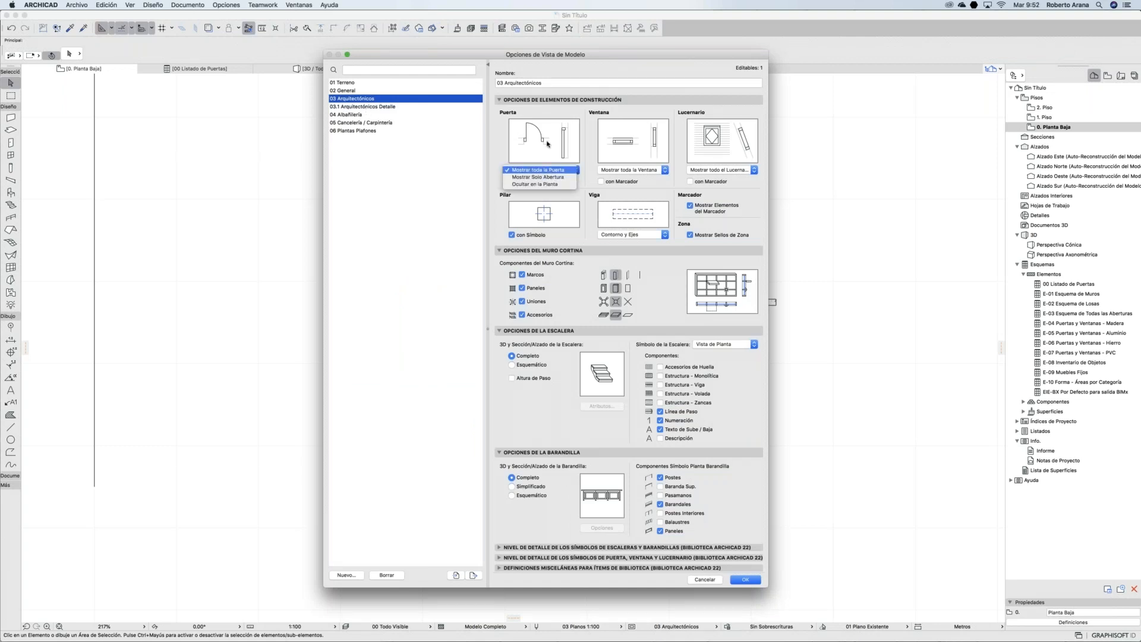
left_click(548, 140)
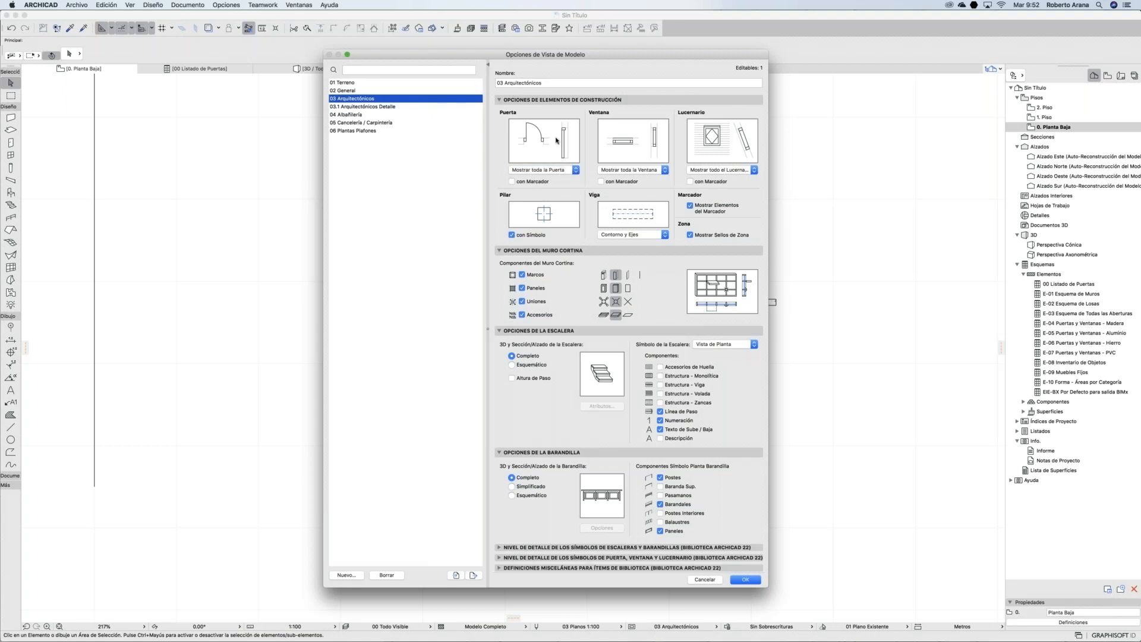
left_click(576, 169)
left_click(557, 177)
left_click(633, 170)
left_click(631, 179)
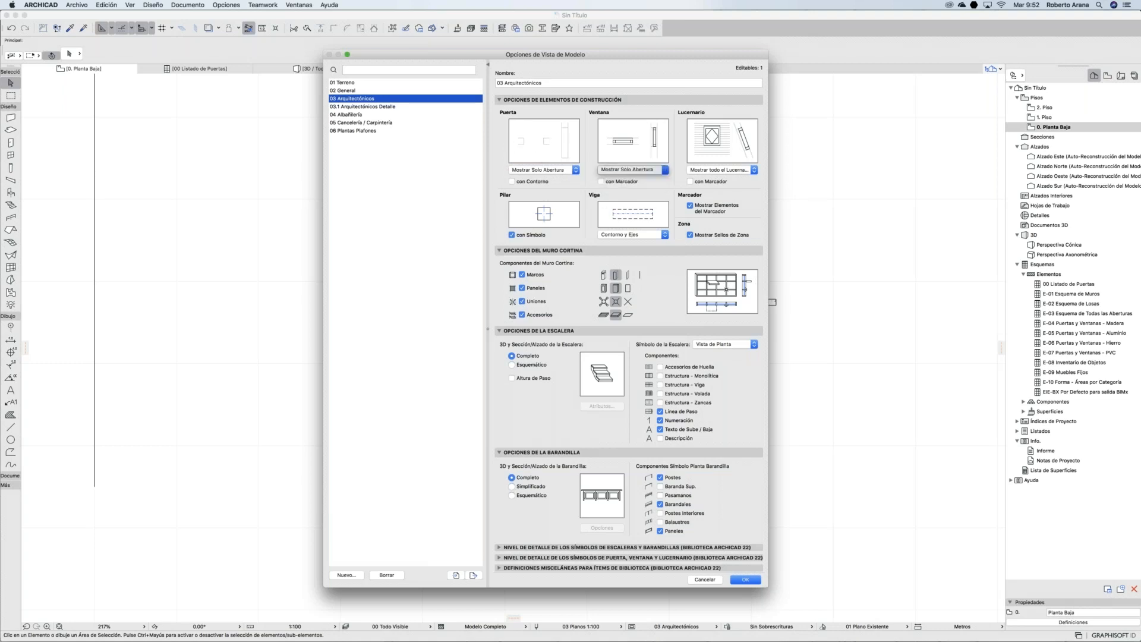
left_click(724, 171)
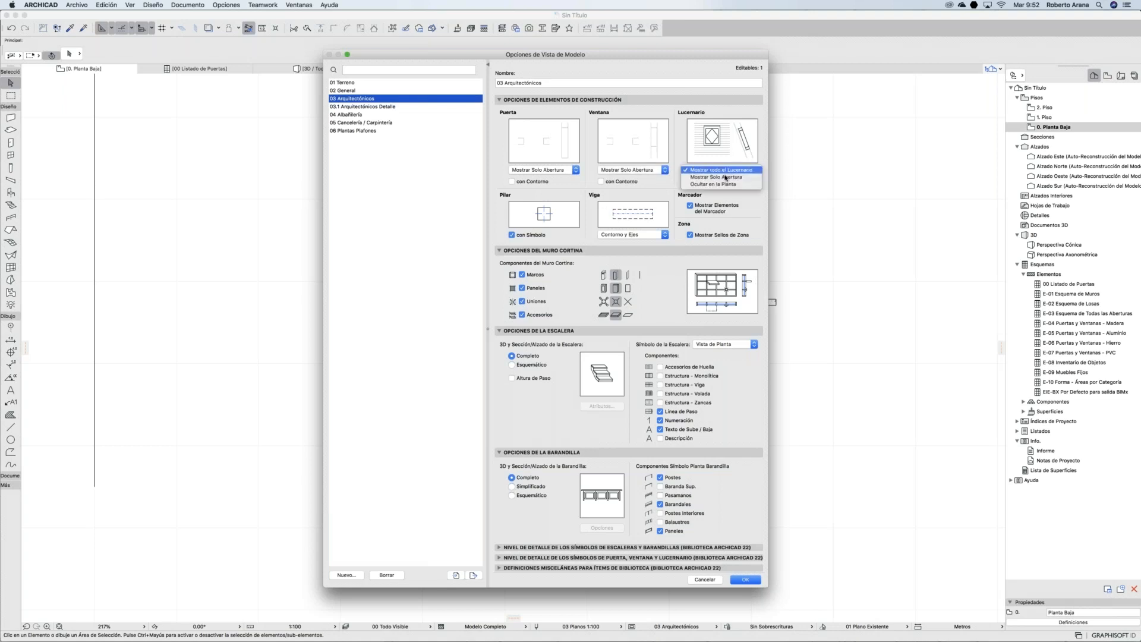
left_click(726, 177)
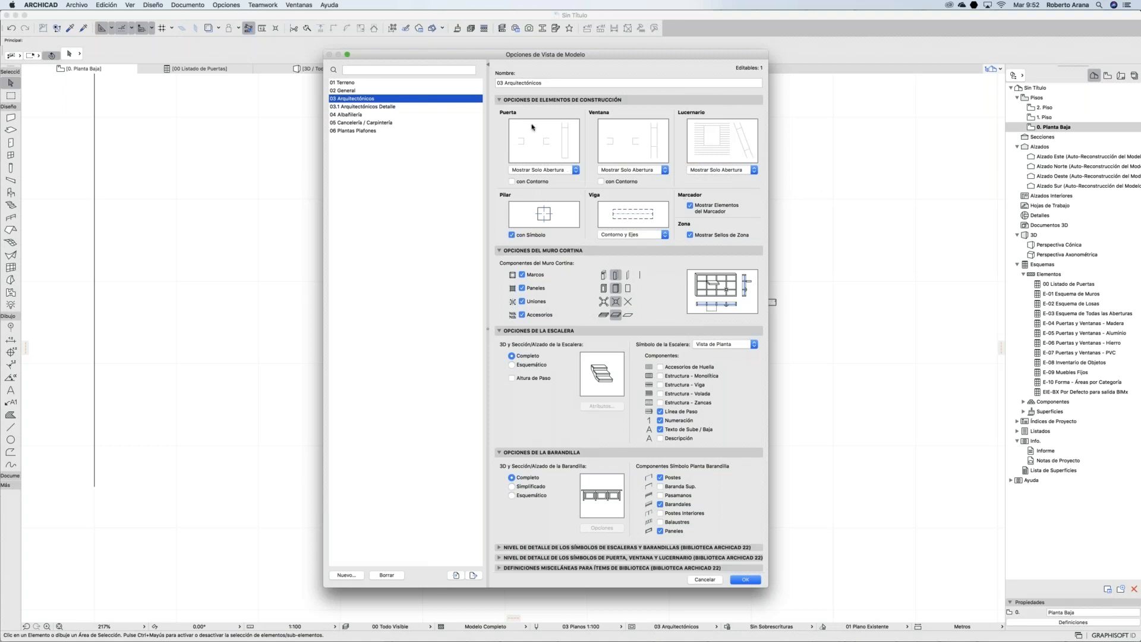
Step: Create a new model view option named 03 Albañilerías from the current settings
left_click(349, 575)
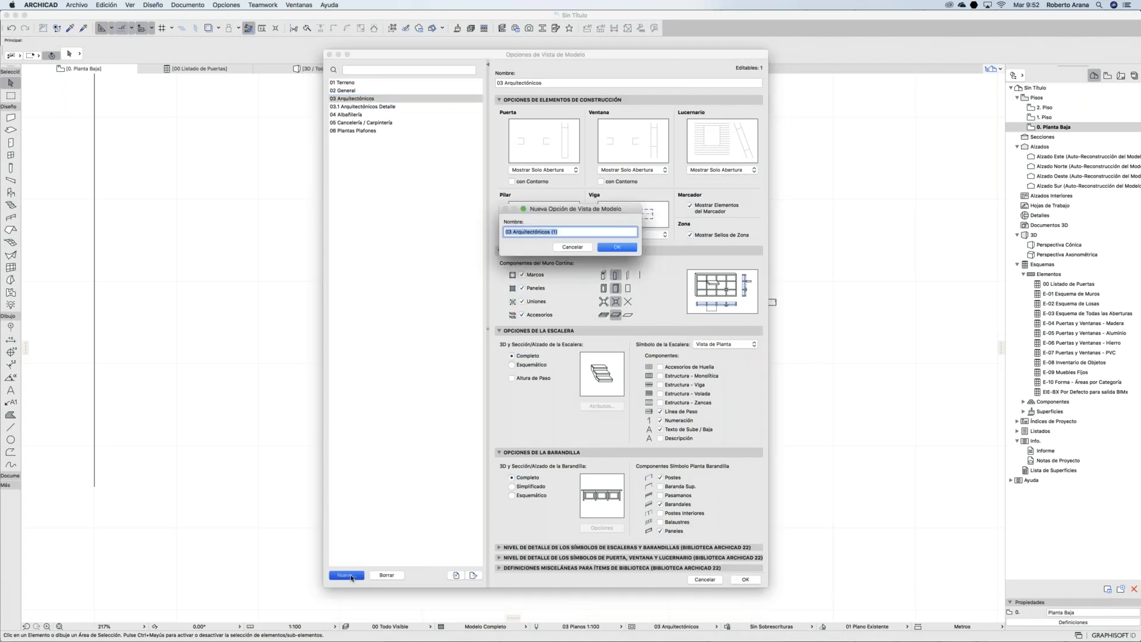
left_click(557, 231)
left_click_drag(559, 232, 514, 232)
type("Albañilería")
left_click(622, 247)
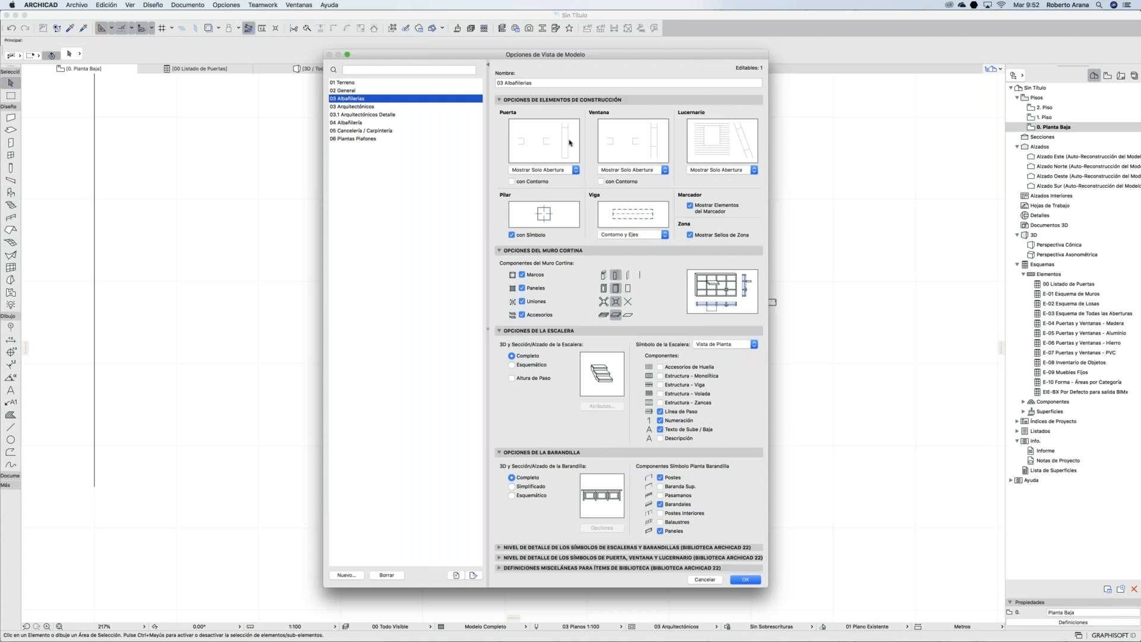
Step: Restore full door, window and skylight display in 03 Arquitectónicos, then review other options
left_click(361, 108)
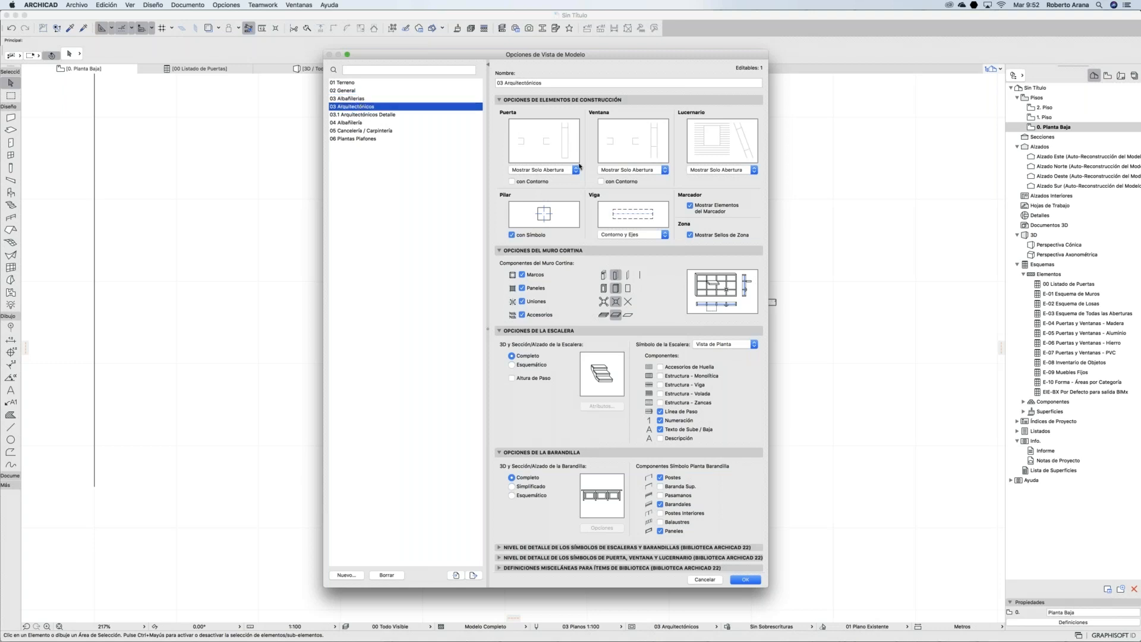
left_click(541, 170)
left_click(541, 162)
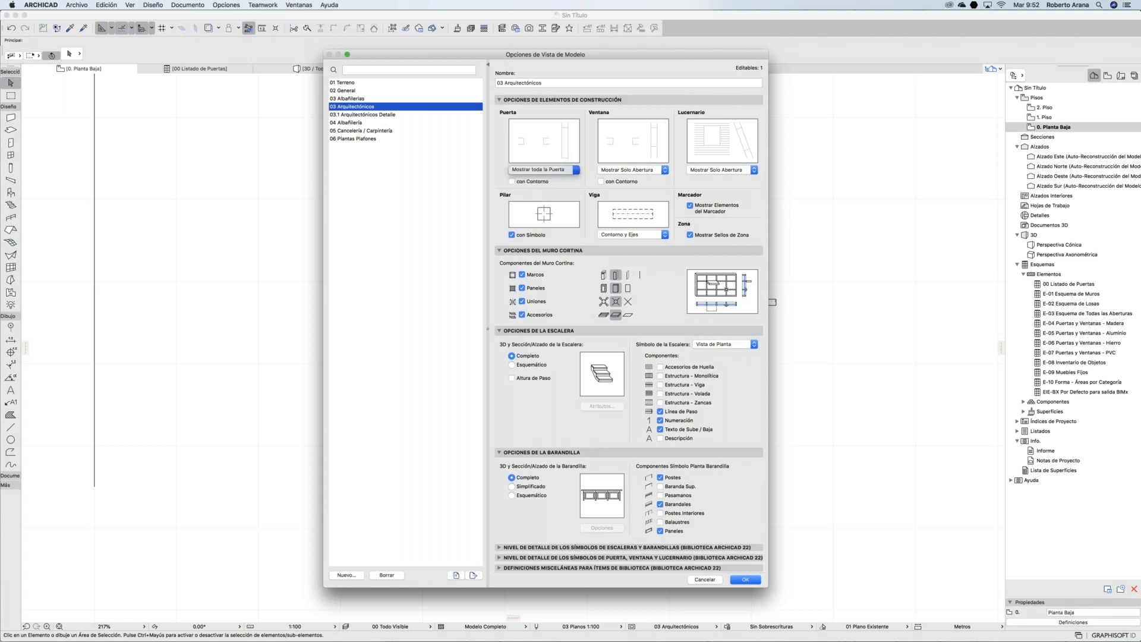
left_click(665, 170)
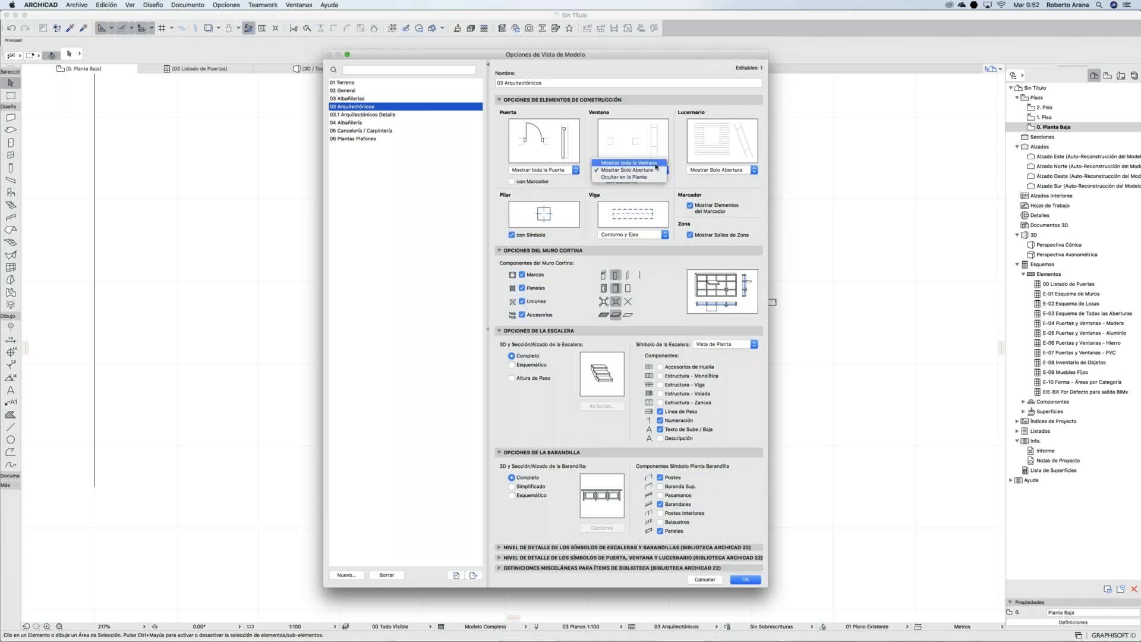
left_click(641, 162)
left_click(754, 170)
left_click(719, 161)
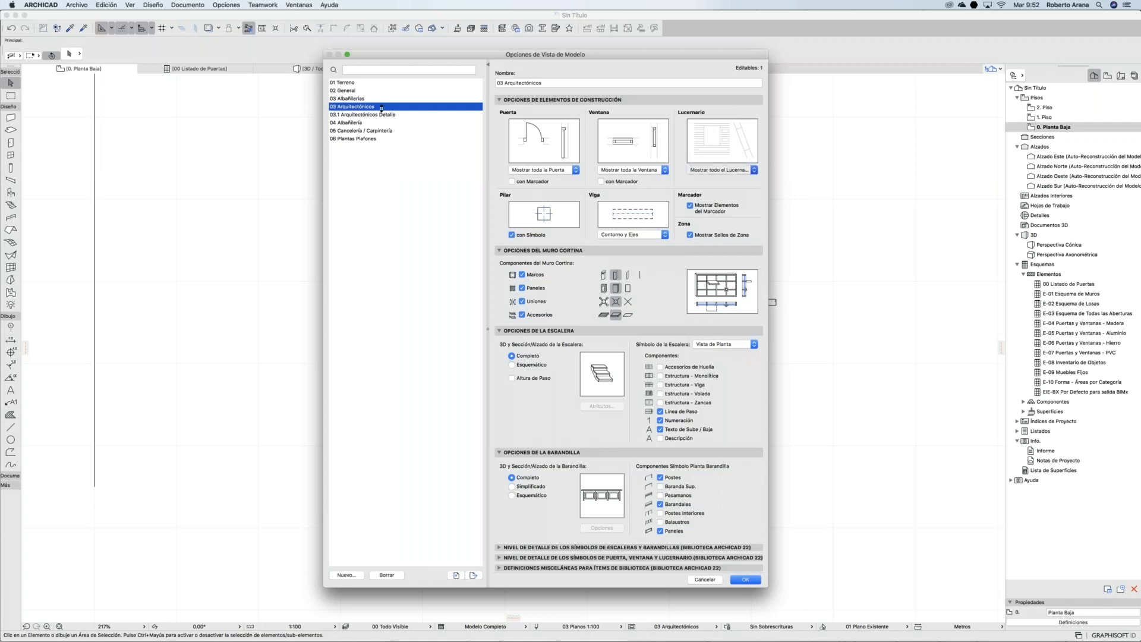
left_click(362, 98)
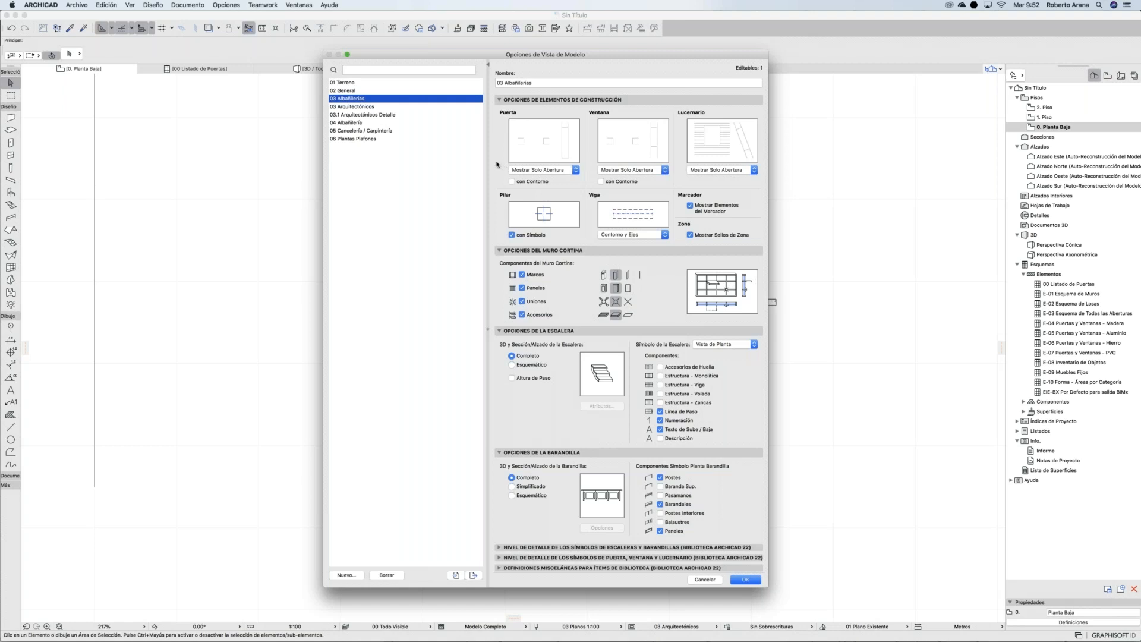
left_click(369, 140)
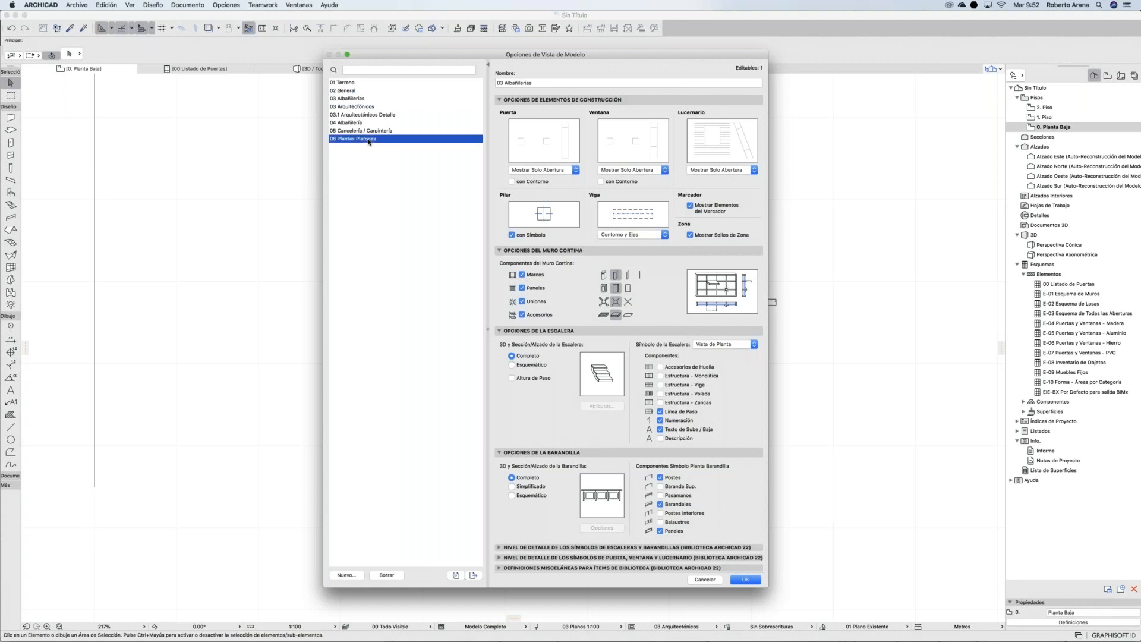
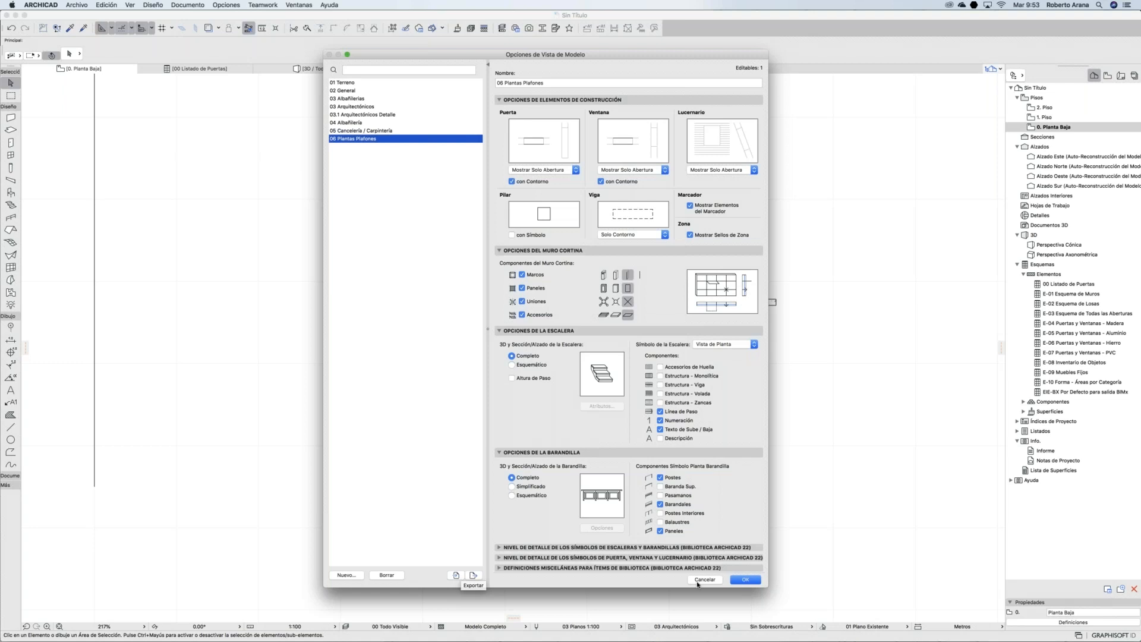
Step: Apply the 06 Plantas Plafones model view option to the ground-floor plan
left_click(747, 581)
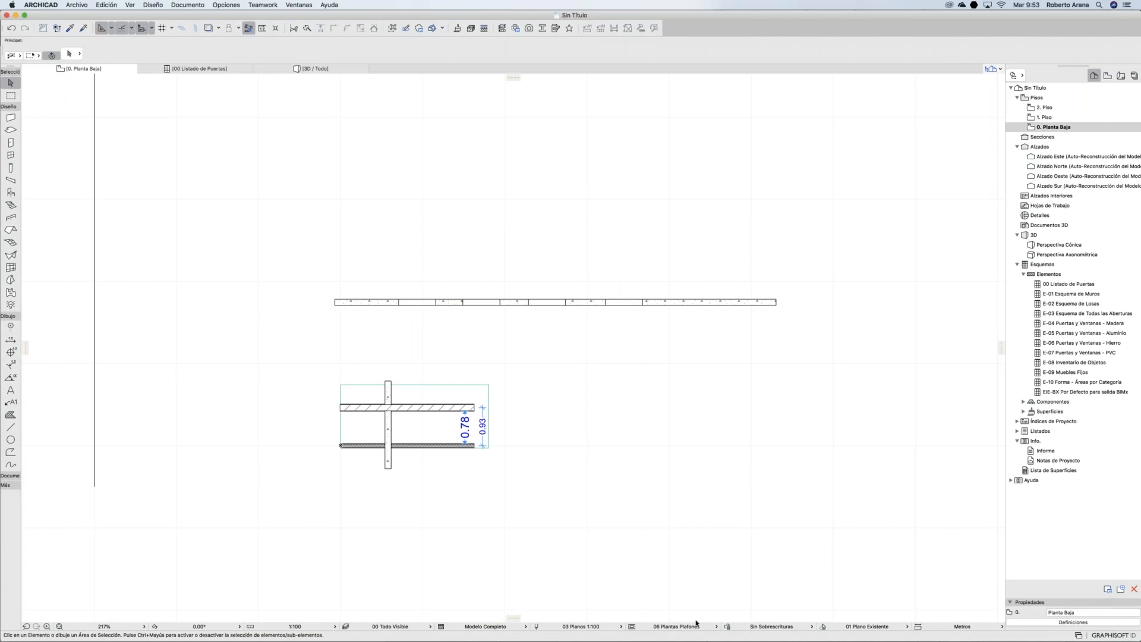
Step: Compare the 03 Albañilerías, 03 Arquitectónicos and 03.1 Arquitectónicos Detalle layer combinations, ending on 03 Albañilerías
left_click(692, 627)
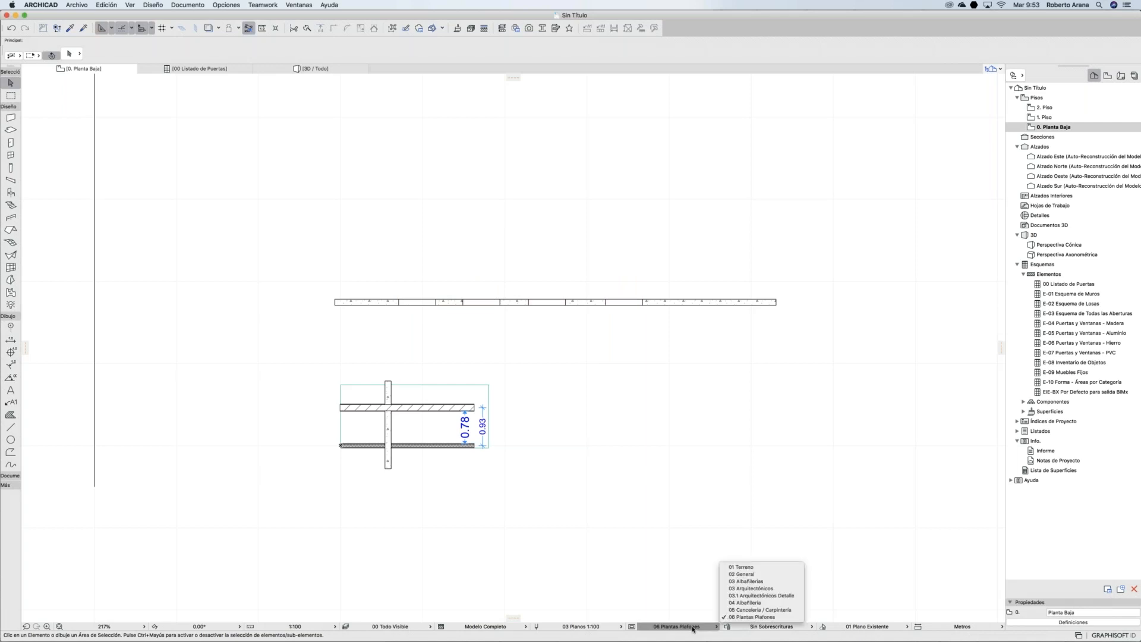
left_click(749, 581)
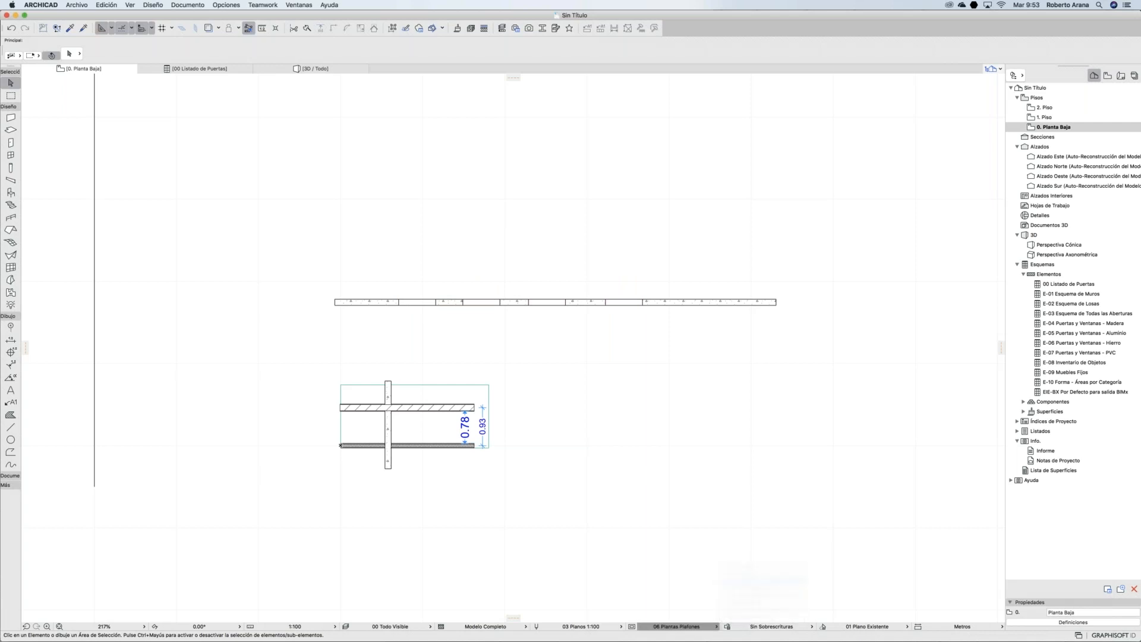
left_click(702, 624)
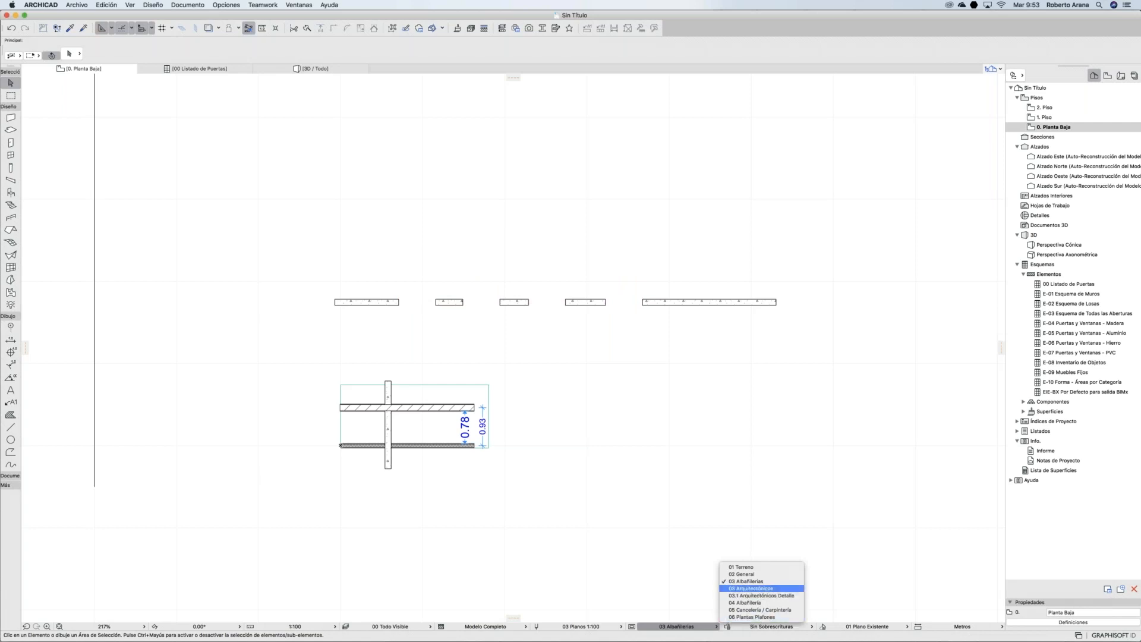
left_click(751, 588)
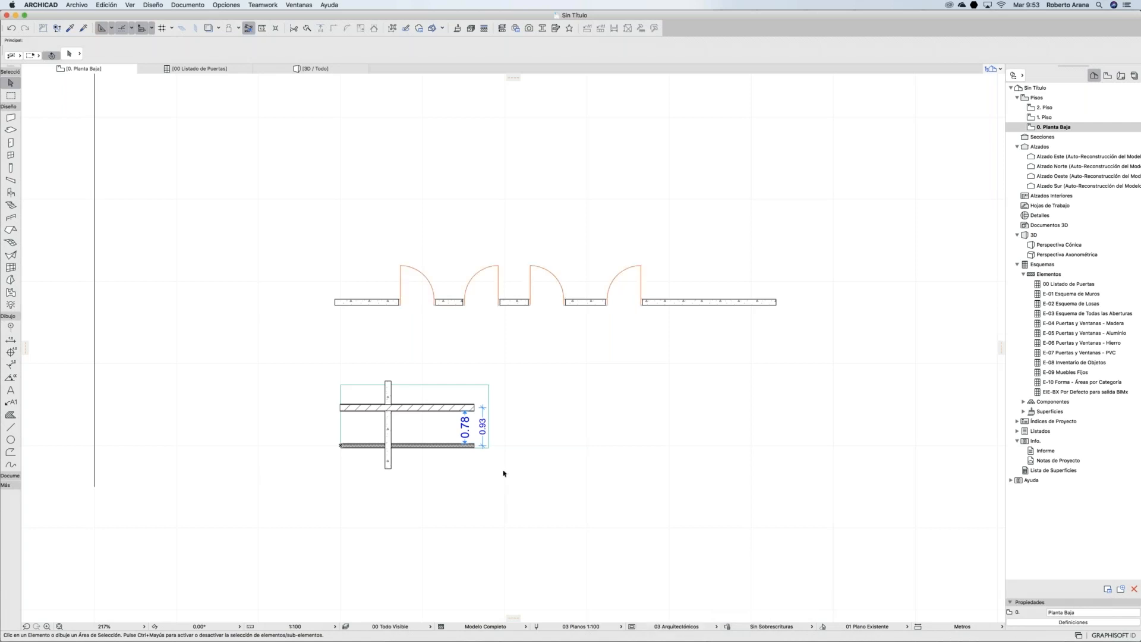
left_click(677, 624)
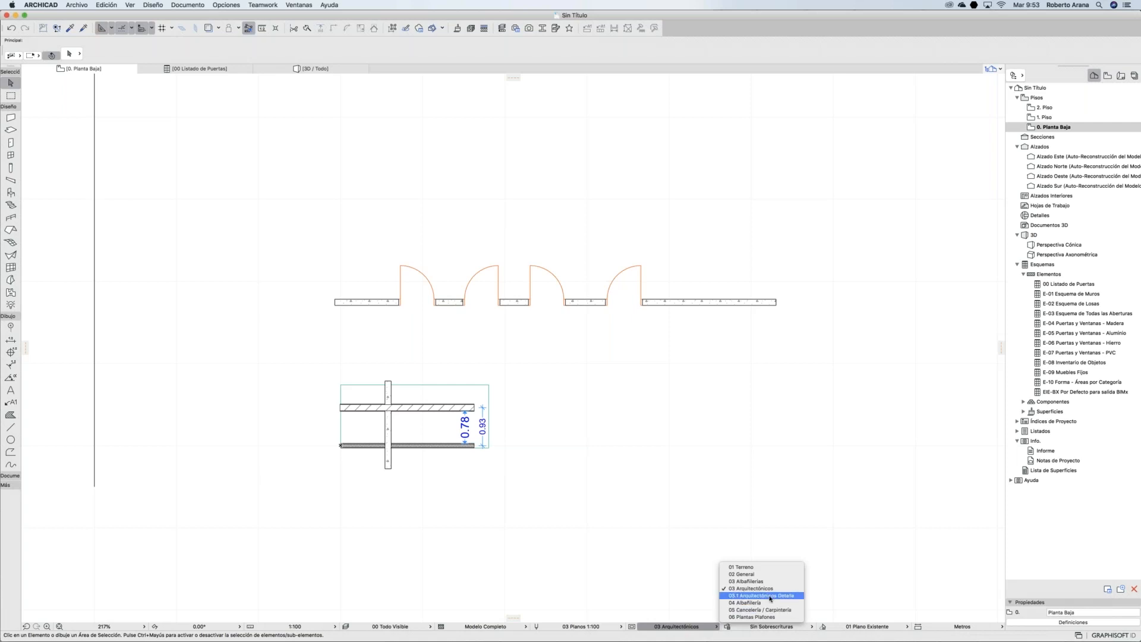
left_click(767, 596)
left_click(684, 626)
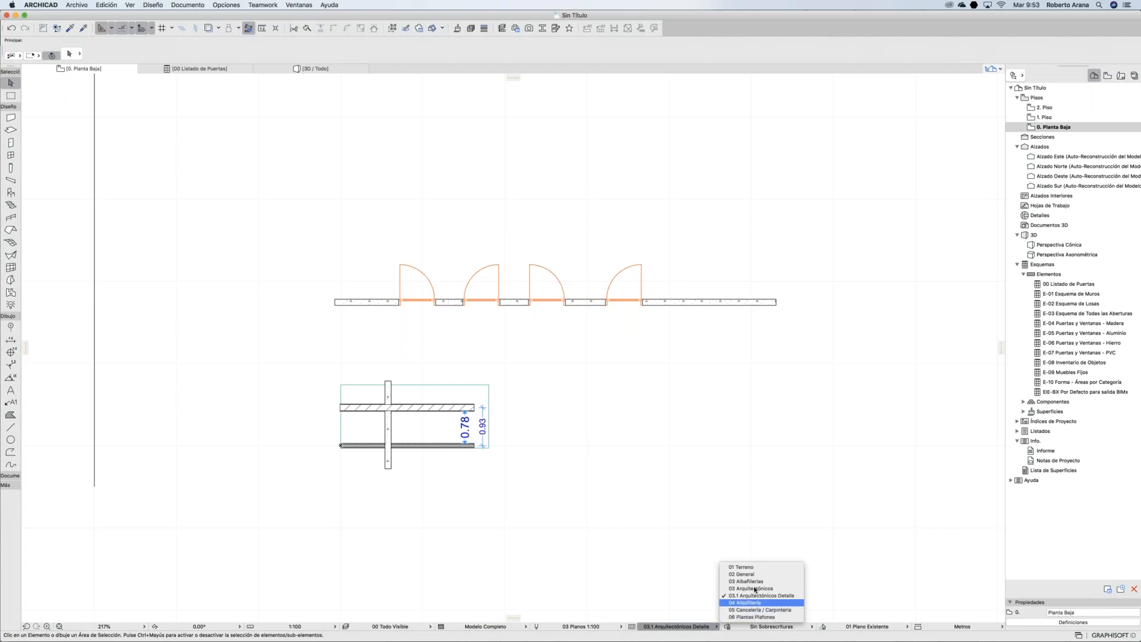
left_click(747, 582)
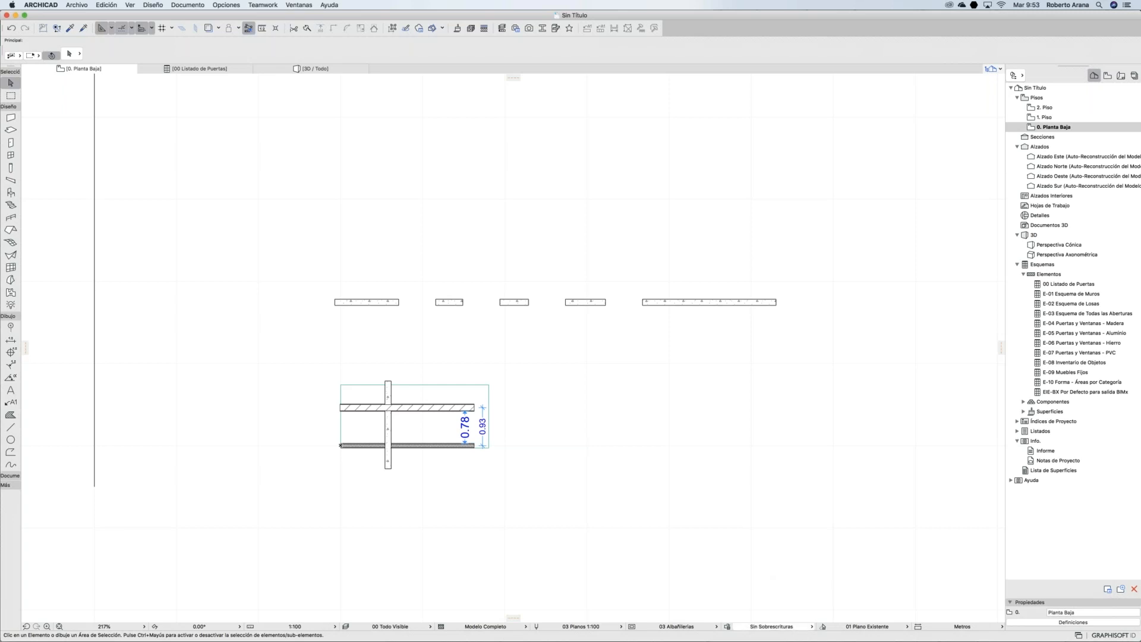
Step: Try the Planta Anteproyecto, Planta Arquitectónica and Planta Instalaciones graphic overrides, keeping Planta Instalaciones
left_click(772, 626)
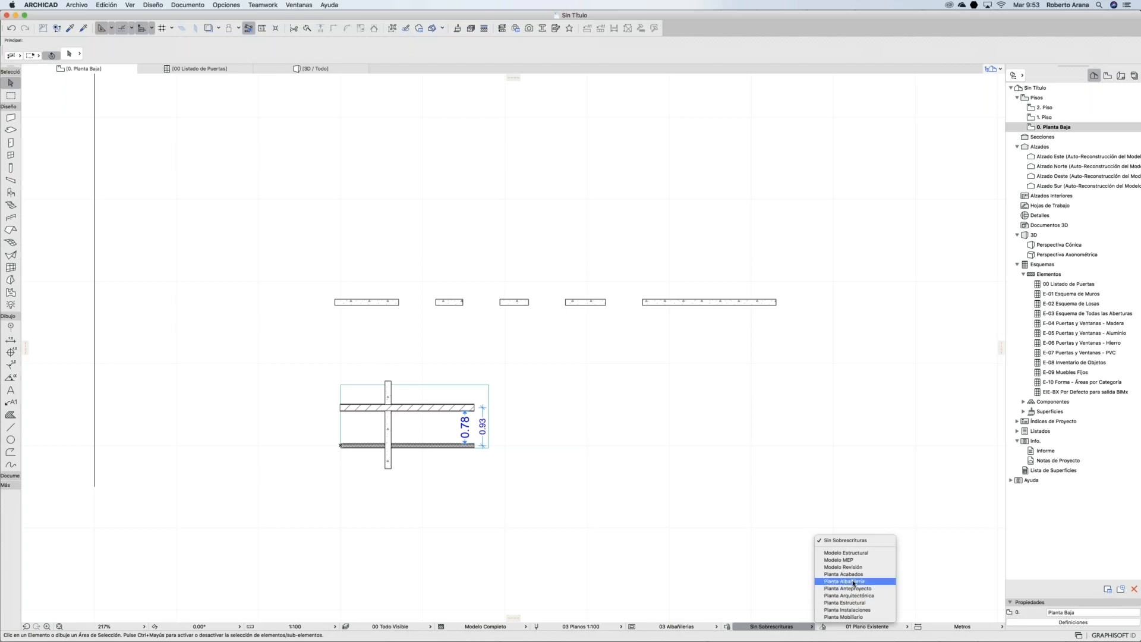
left_click(856, 589)
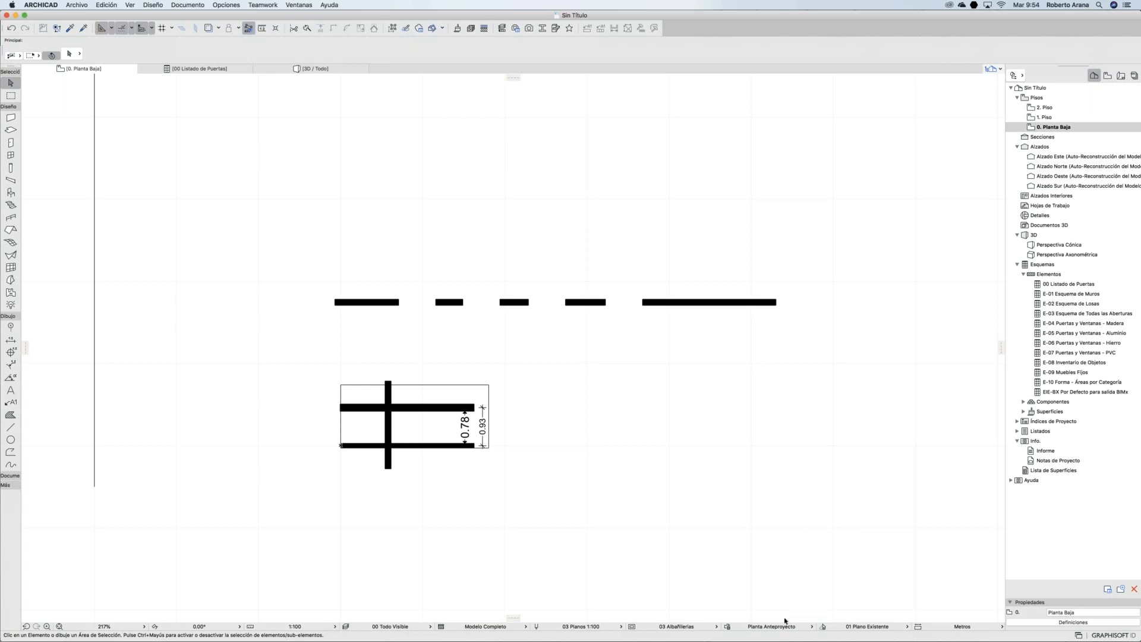
left_click(779, 626)
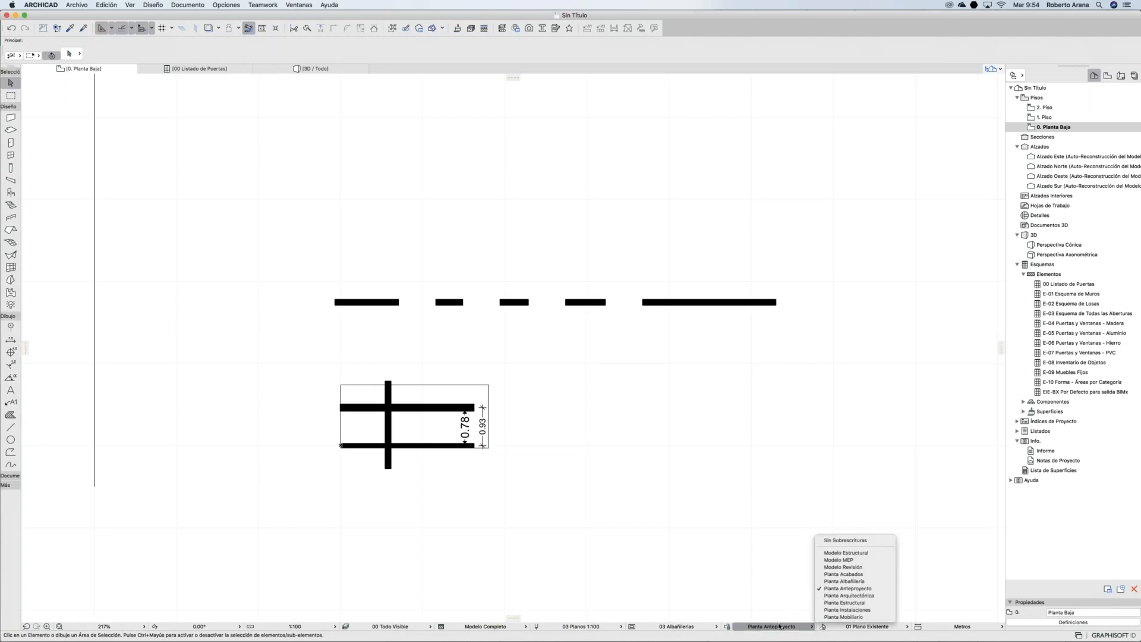
left_click(848, 595)
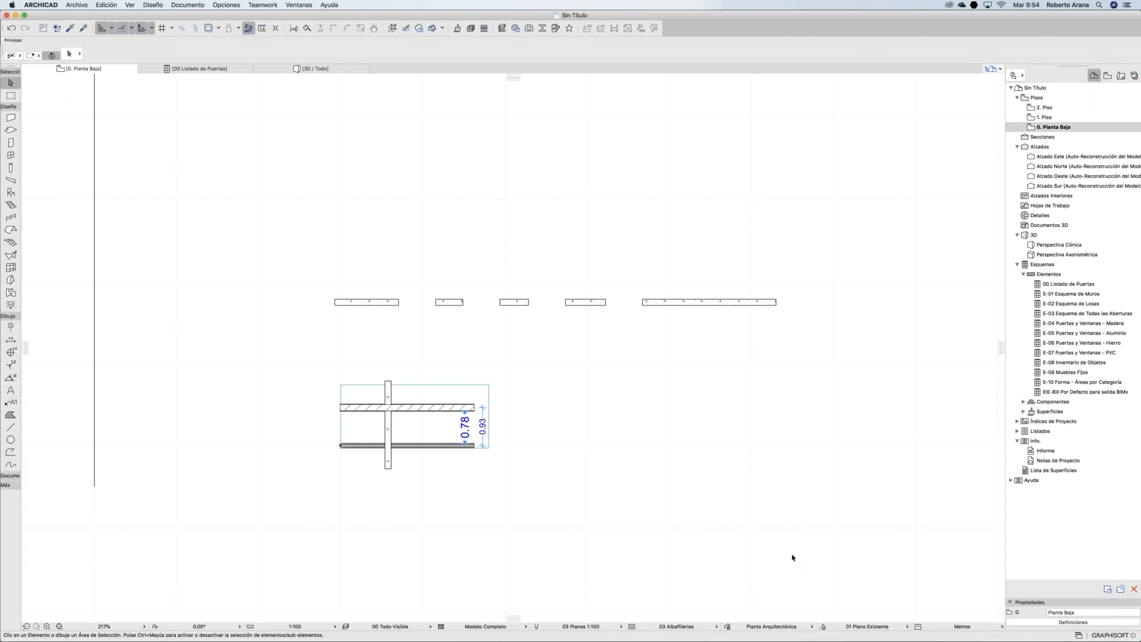
left_click(755, 627)
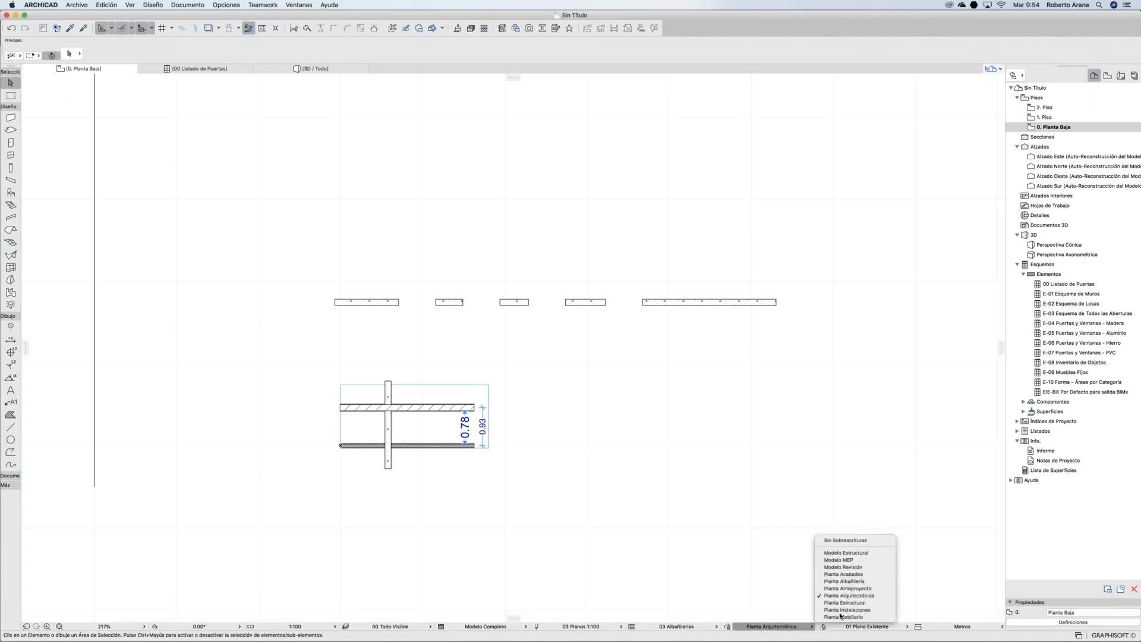
left_click(847, 610)
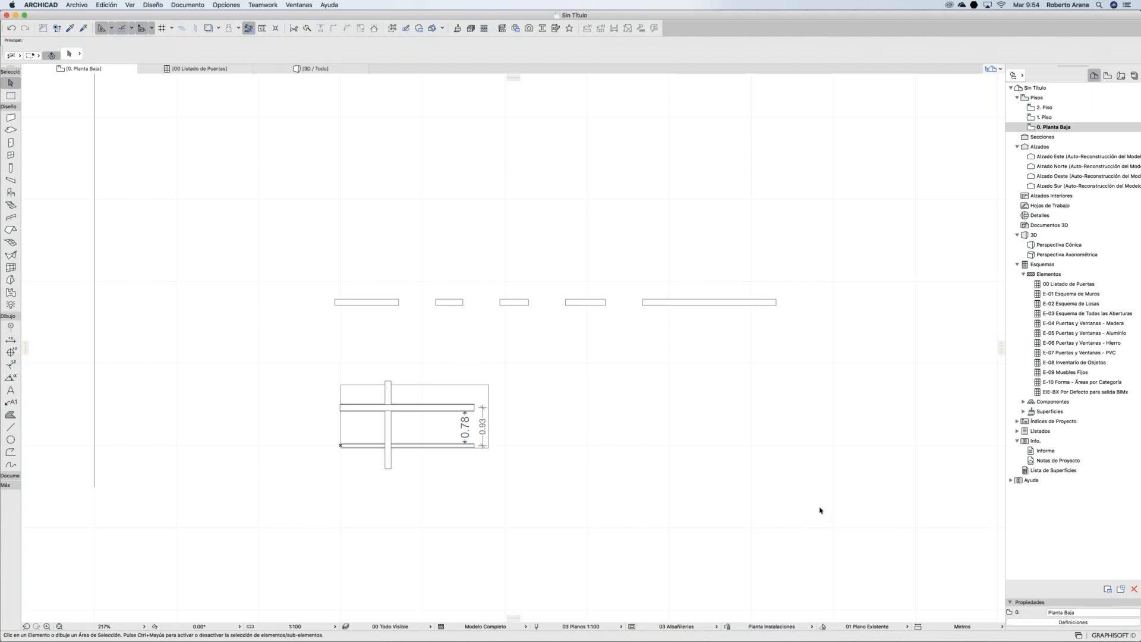
left_click(727, 626)
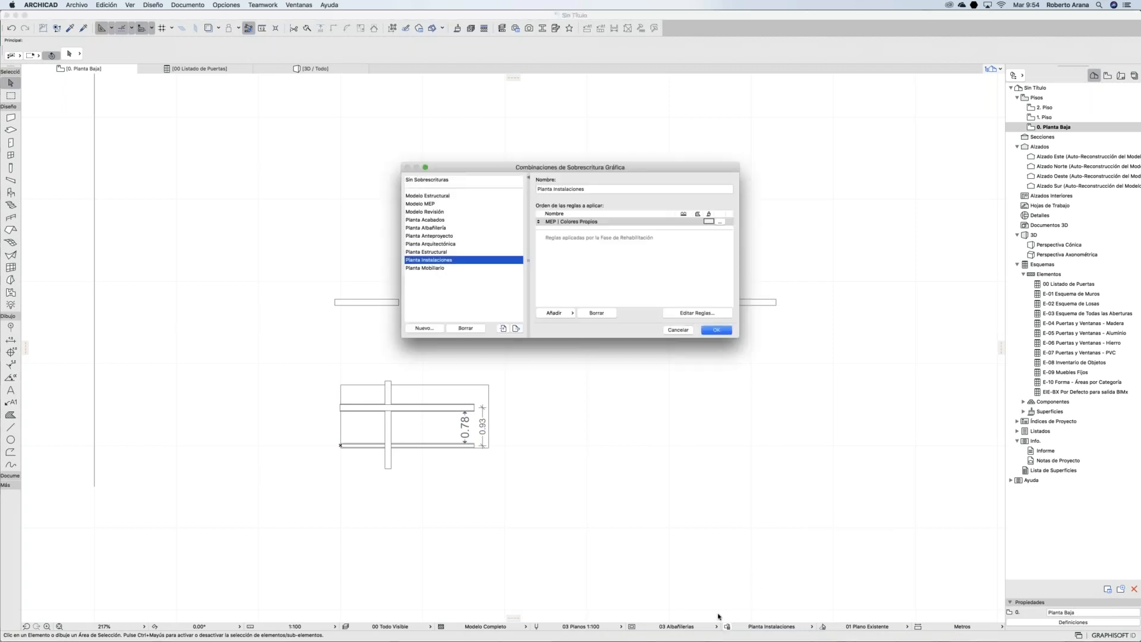
Step: Review the Planta Anteproyecto override rules and apply that combination to the plan
left_click(461, 212)
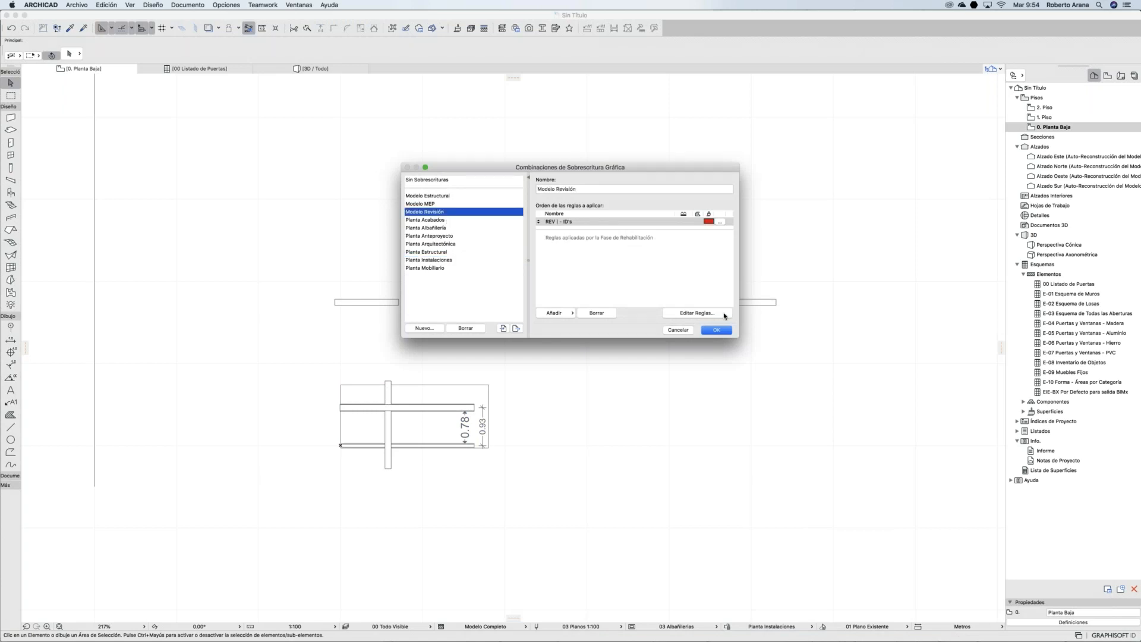
left_click(429, 236)
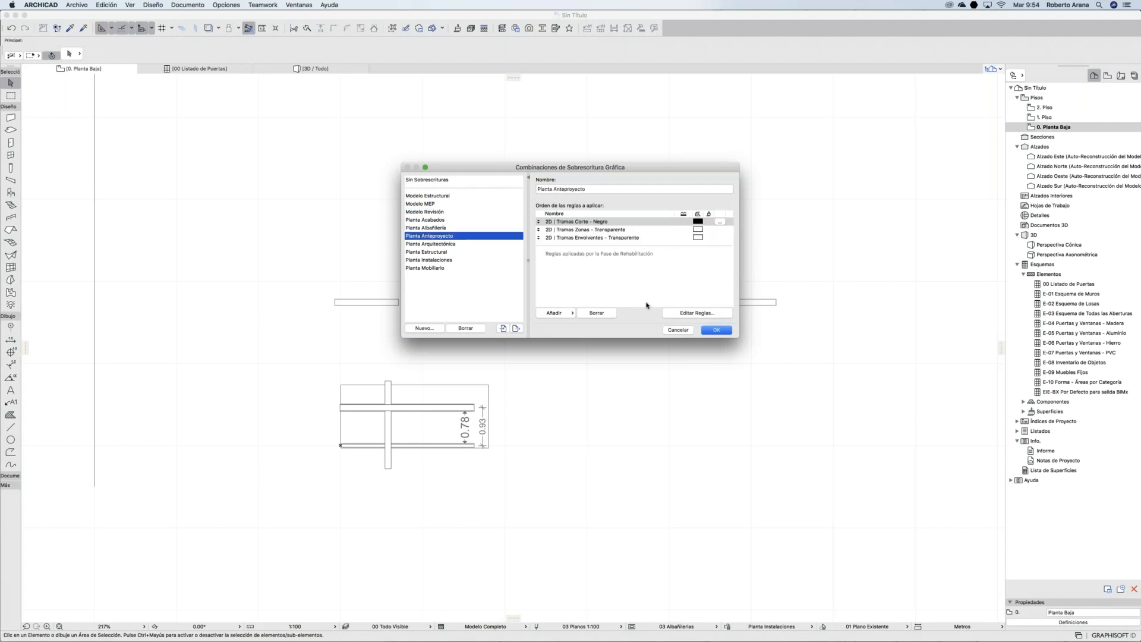
left_click(699, 314)
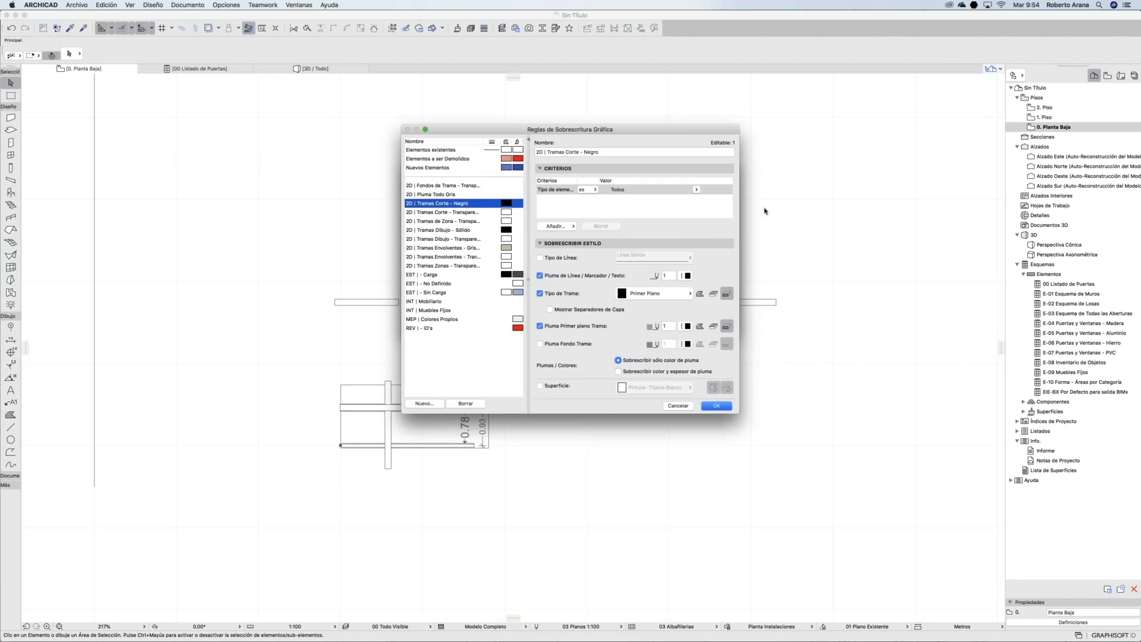
left_click_drag(741, 203, 952, 203)
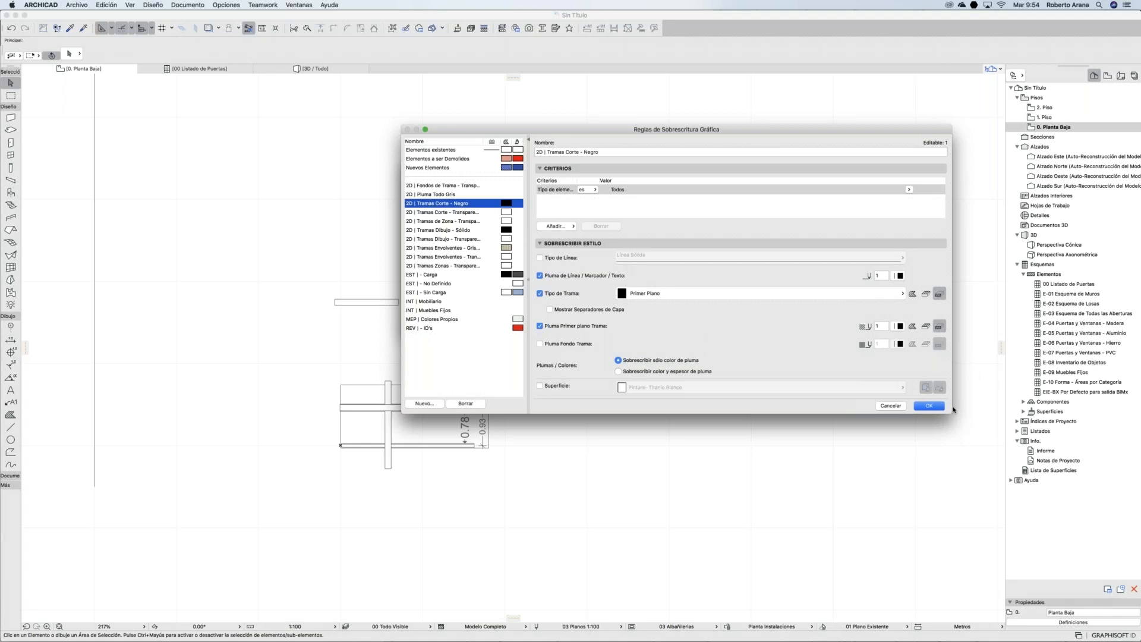
left_click(931, 406)
left_click(716, 330)
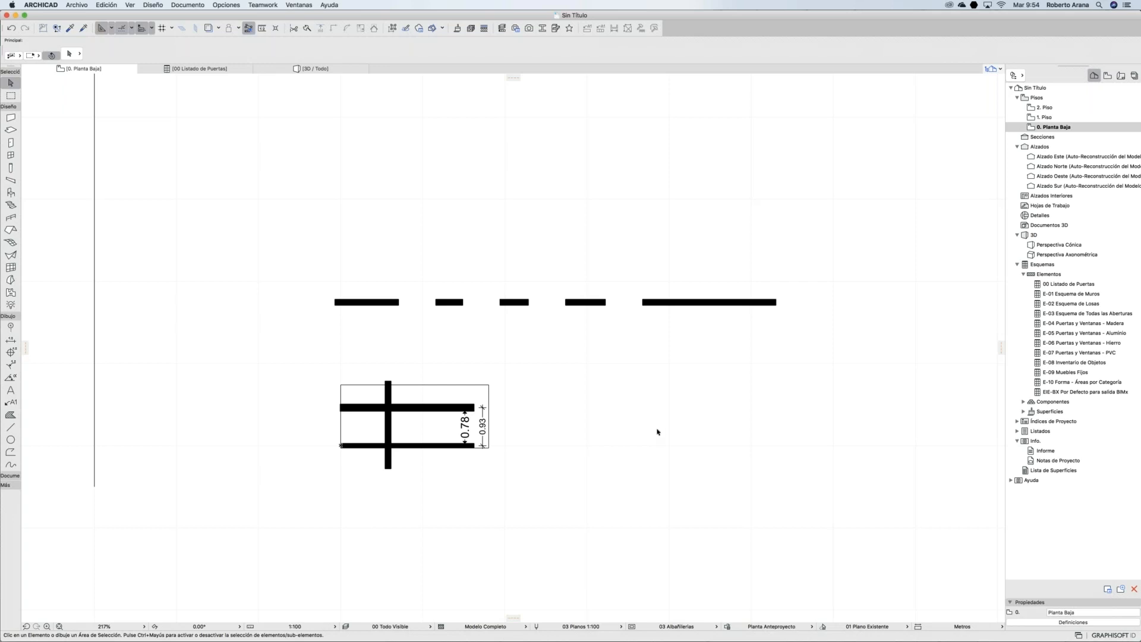
Step: Apply the Planta Mobiliario graphic override to the plan, then view the model in 3D / Todo
left_click(745, 627)
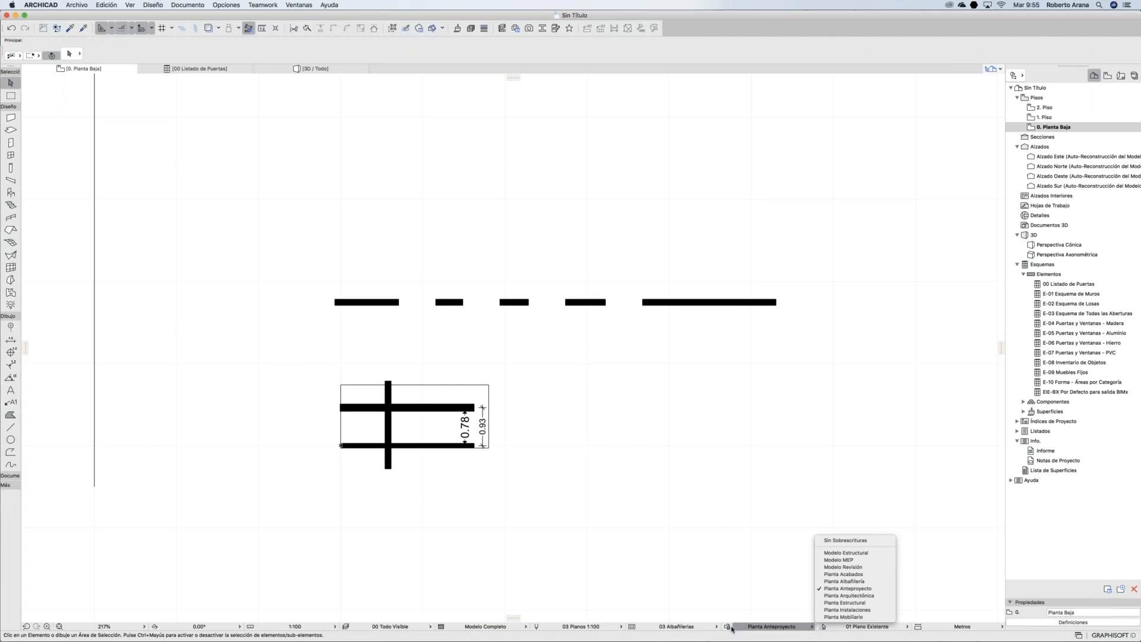
left_click(735, 628)
left_click(746, 628)
left_click(848, 611)
left_click(796, 625)
left_click(845, 618)
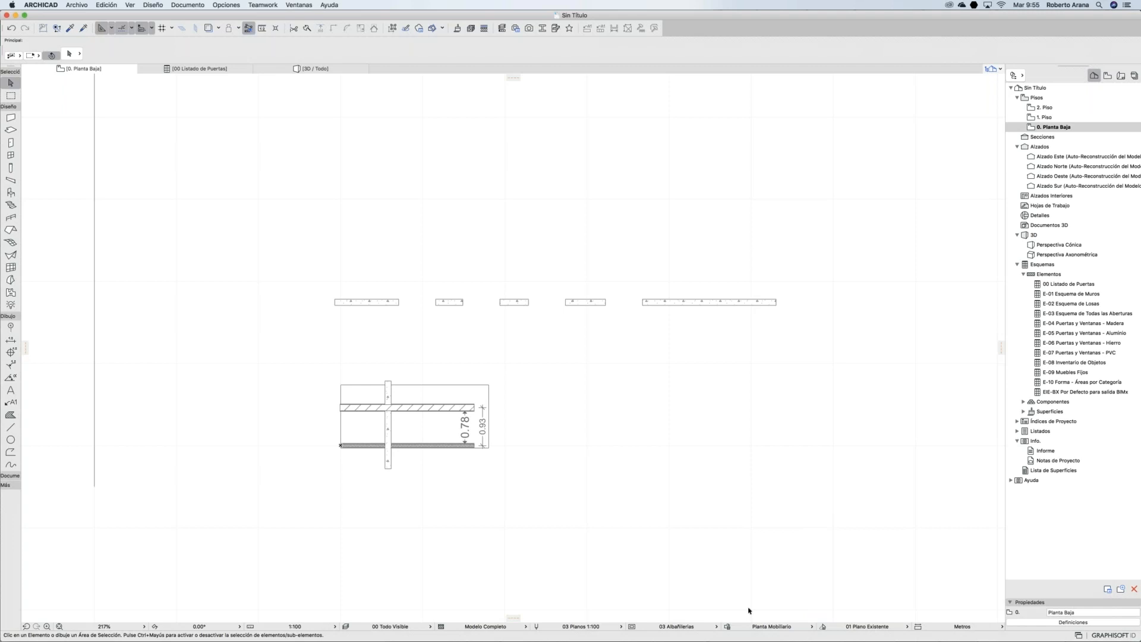
left_click(320, 68)
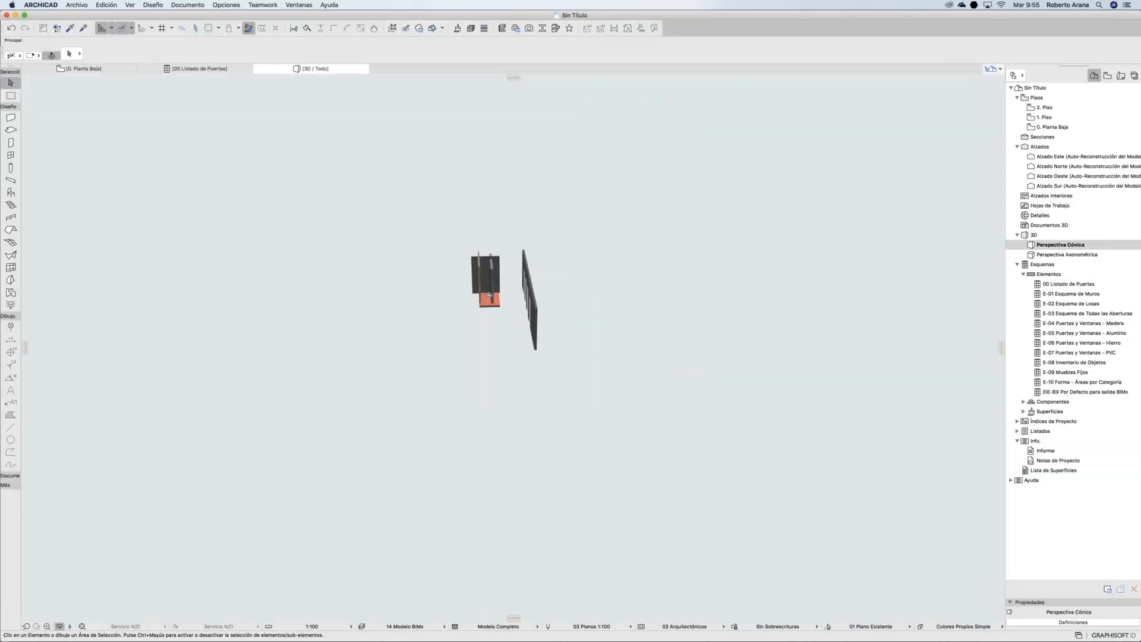
Step: Orbit to near eye level and render the model in the Modelo Blanco 3D style
middle_click_drag(729, 366, 502, 287, "shift")
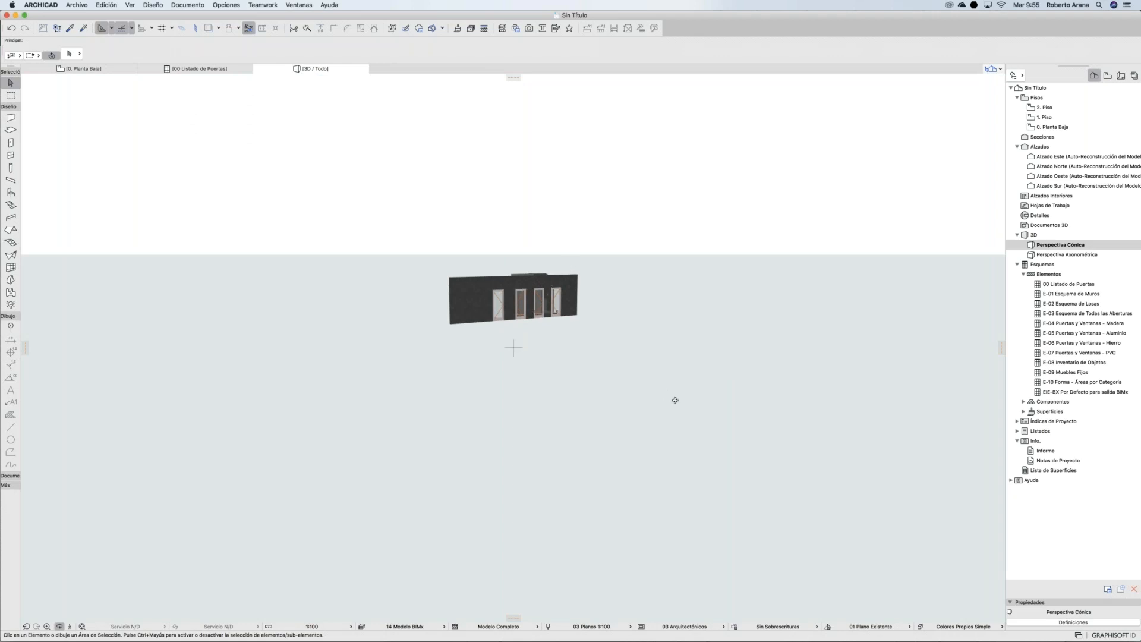
left_click(936, 628)
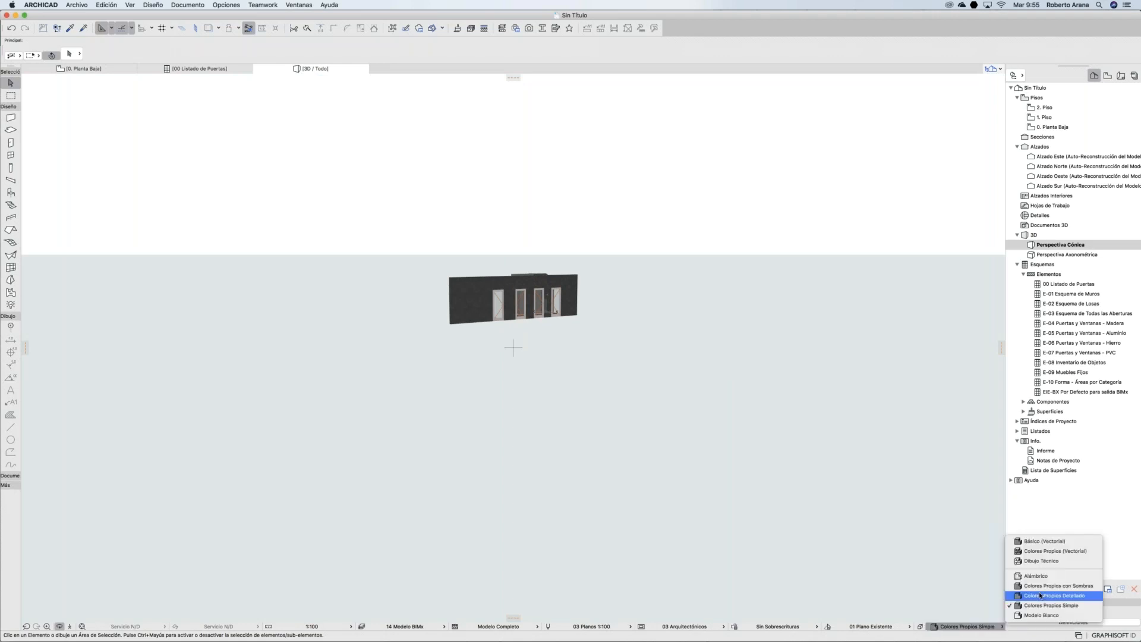
left_click(1039, 615)
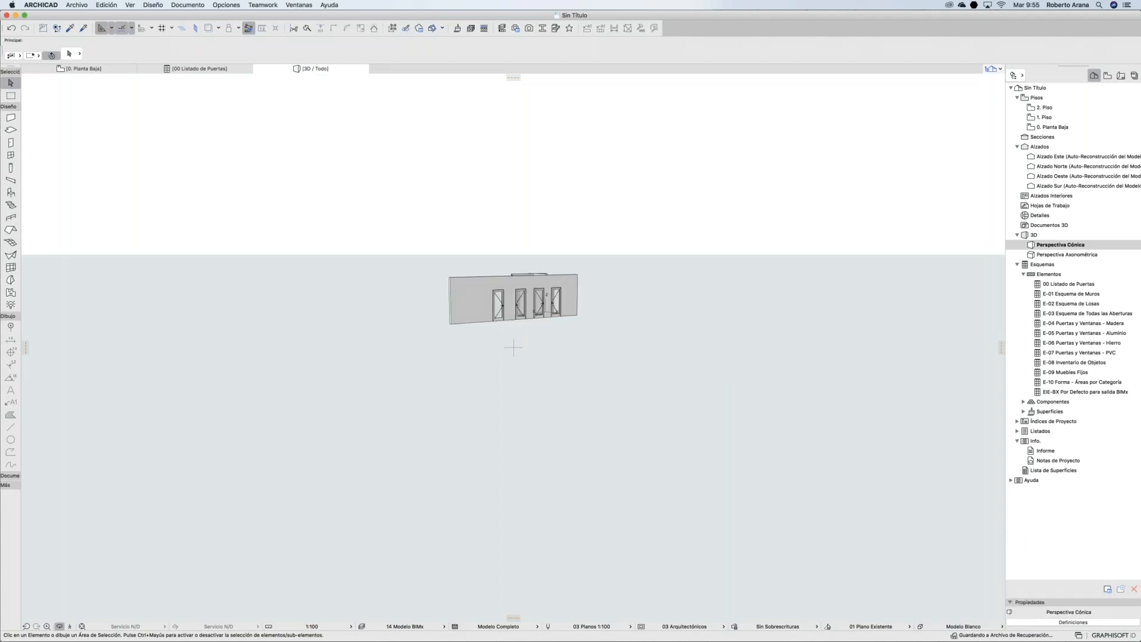
middle_click_drag(481, 289, 750, 317, "shift")
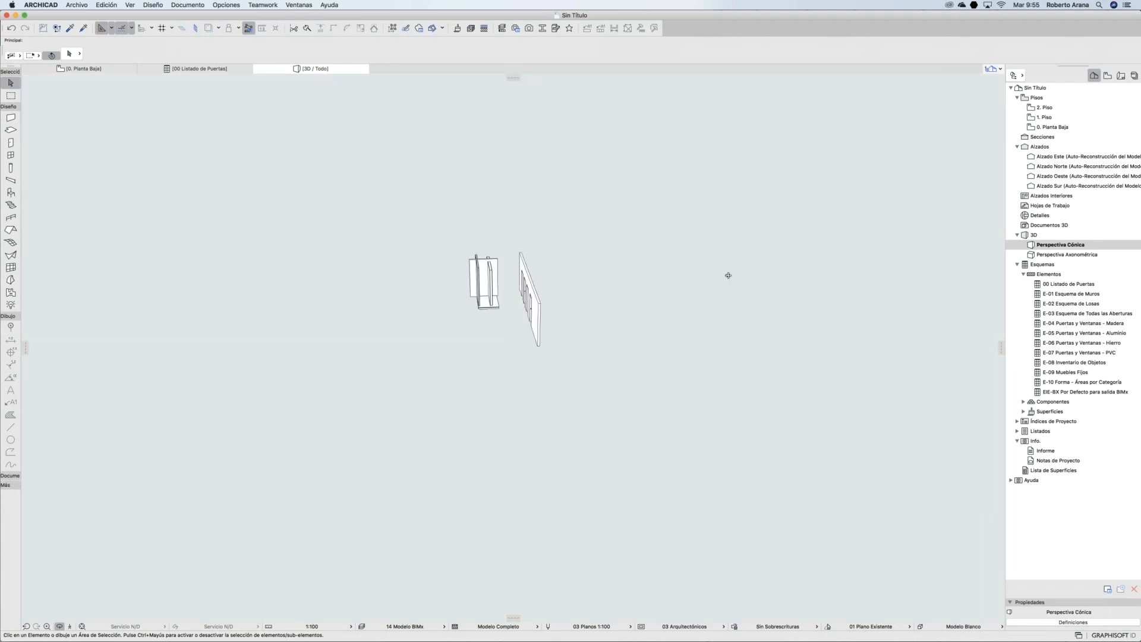
Step: Preview Colores Propios Detallado, then settle on Colores Propios Simple facing the windowed wall
left_click(980, 630)
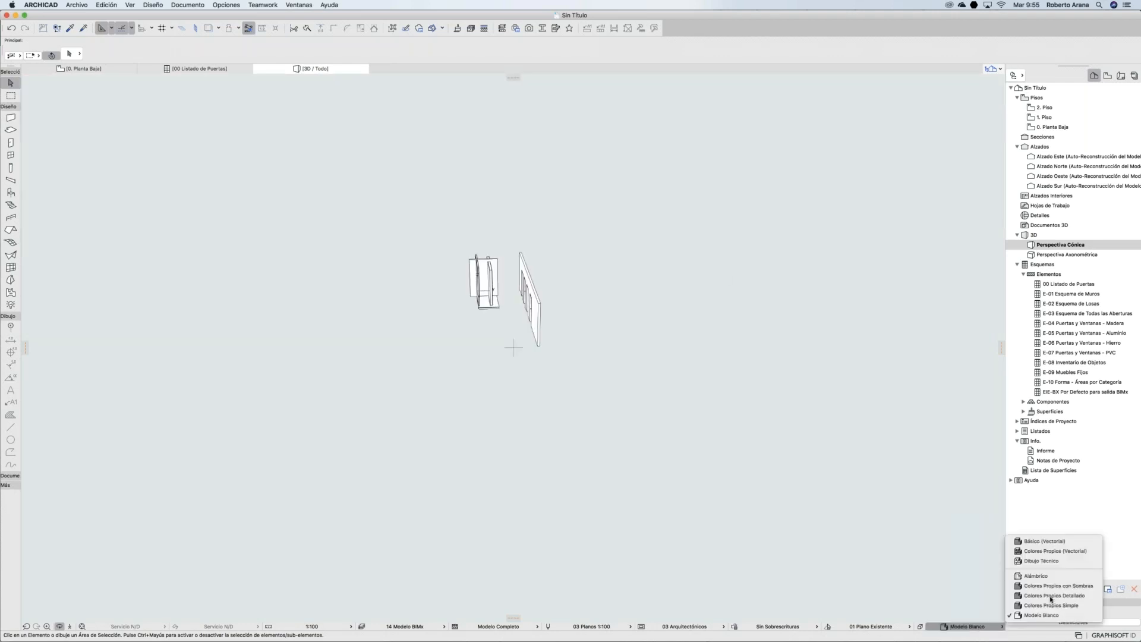
left_click(1055, 595)
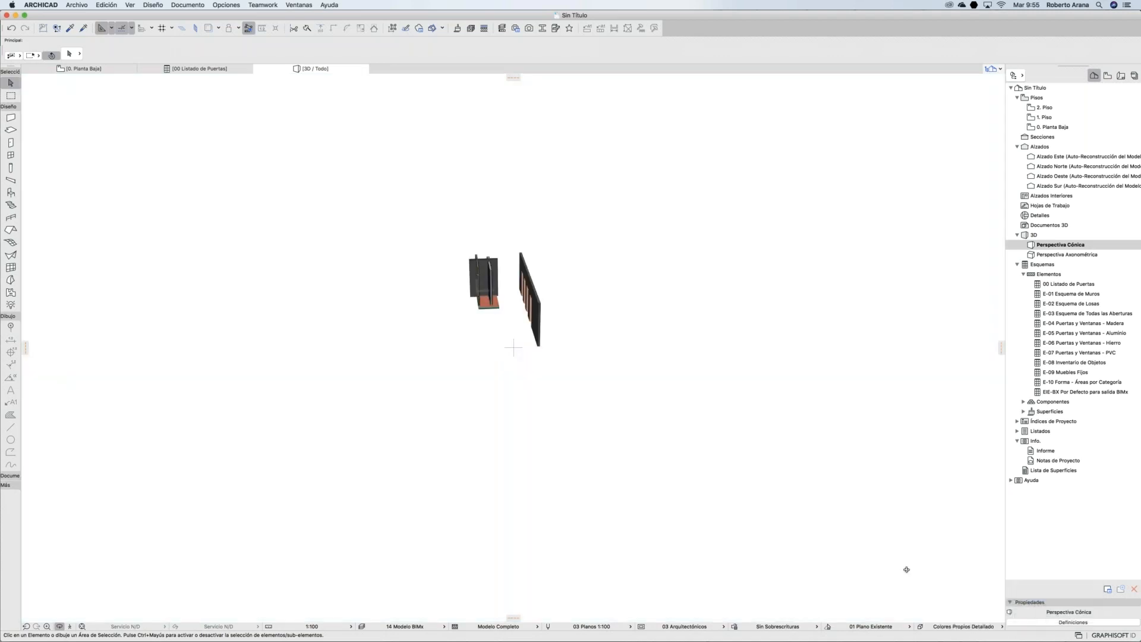
left_click(954, 629)
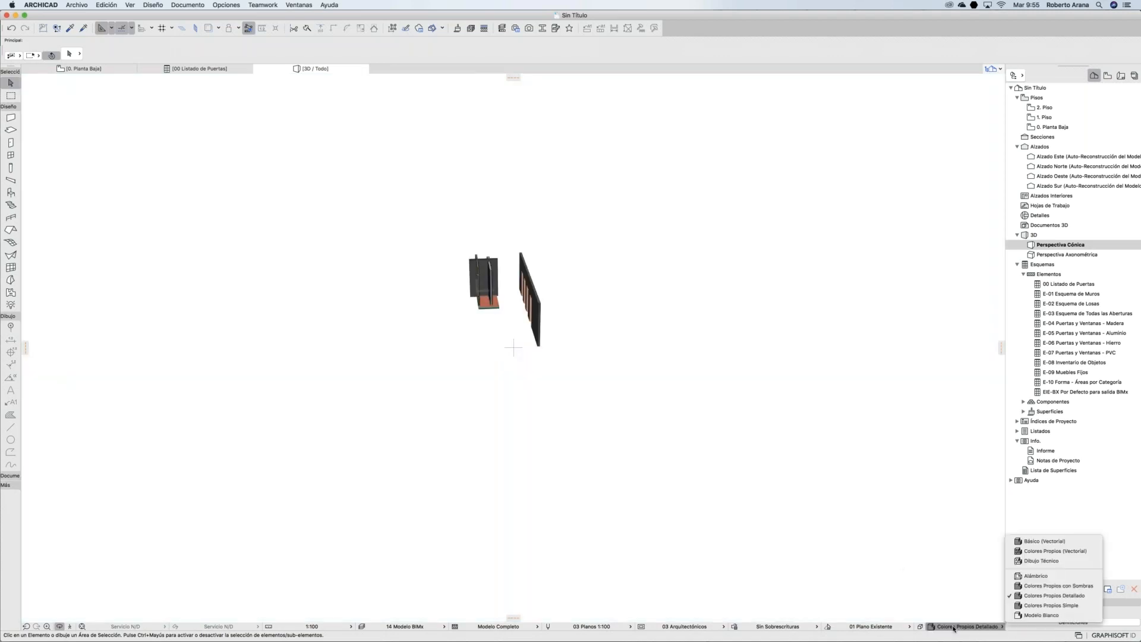
left_click(1022, 604)
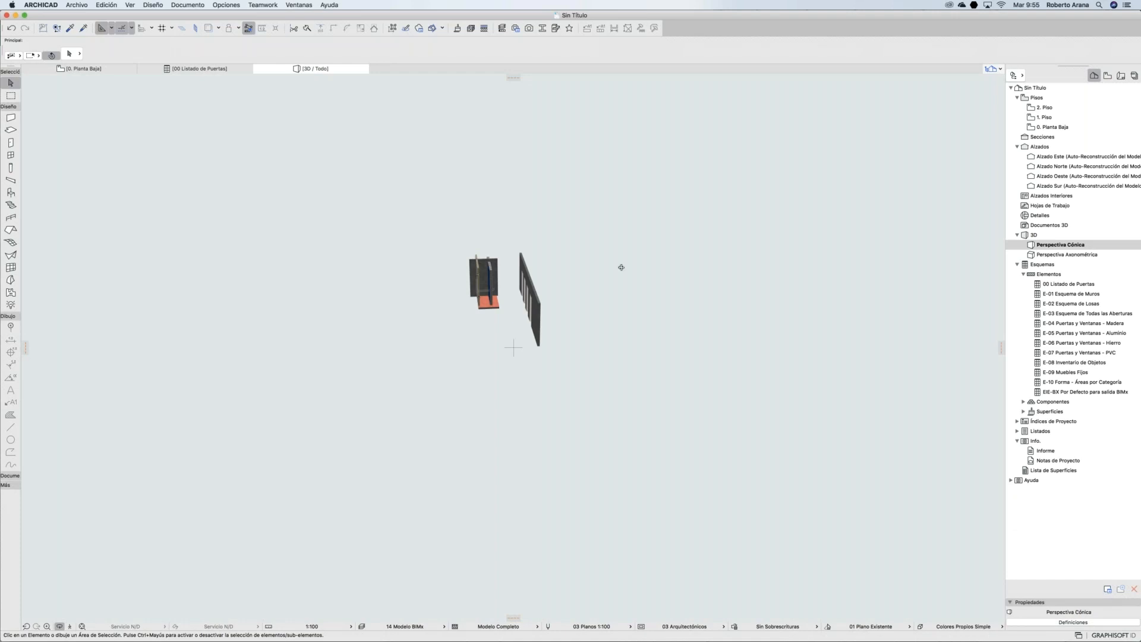
middle_click_drag(481, 262, 862, 557, "shift")
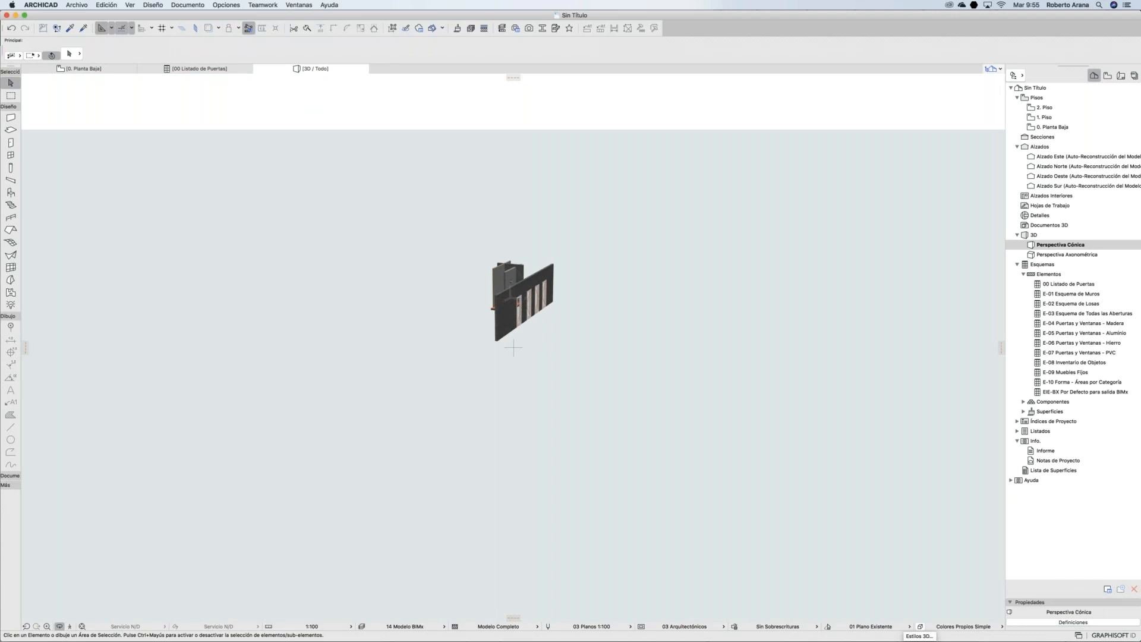
left_click(920, 626)
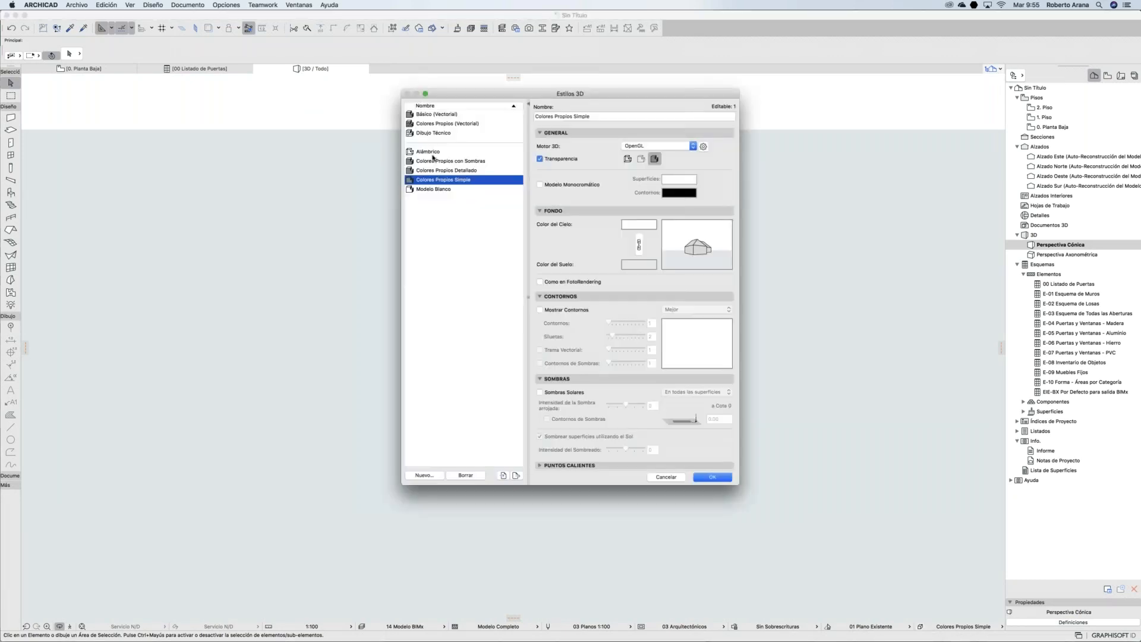
Step: Enable Mostrar Contornos at Mejor quality for Colores Propios Simple, then inspect the wall up close
left_click(433, 153)
left_click(433, 170)
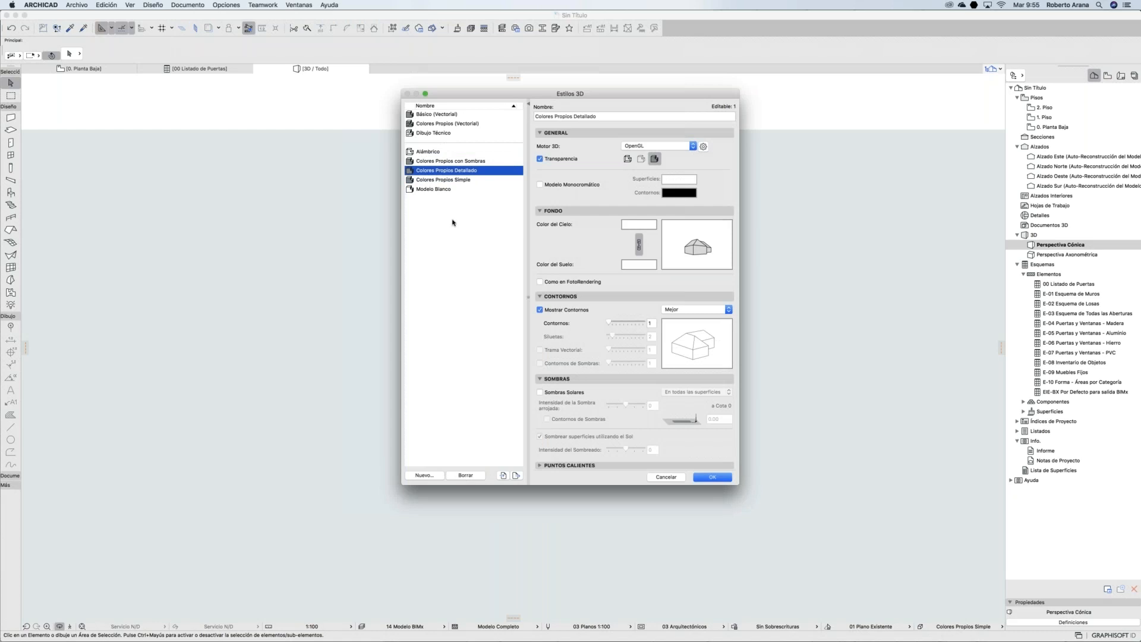
left_click(446, 179)
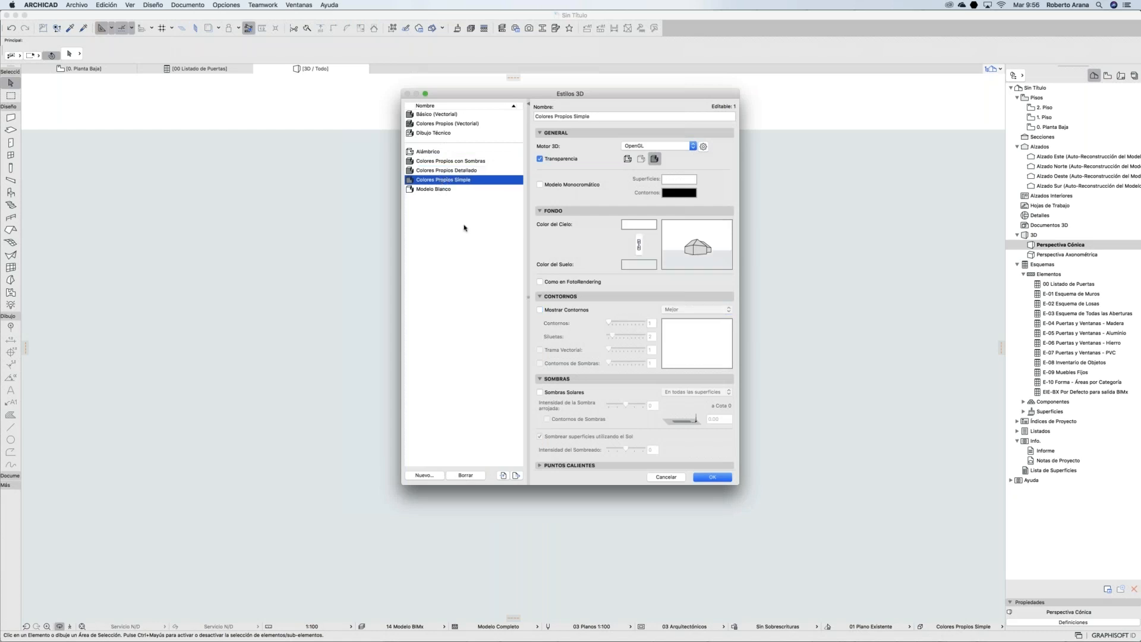
left_click(540, 309)
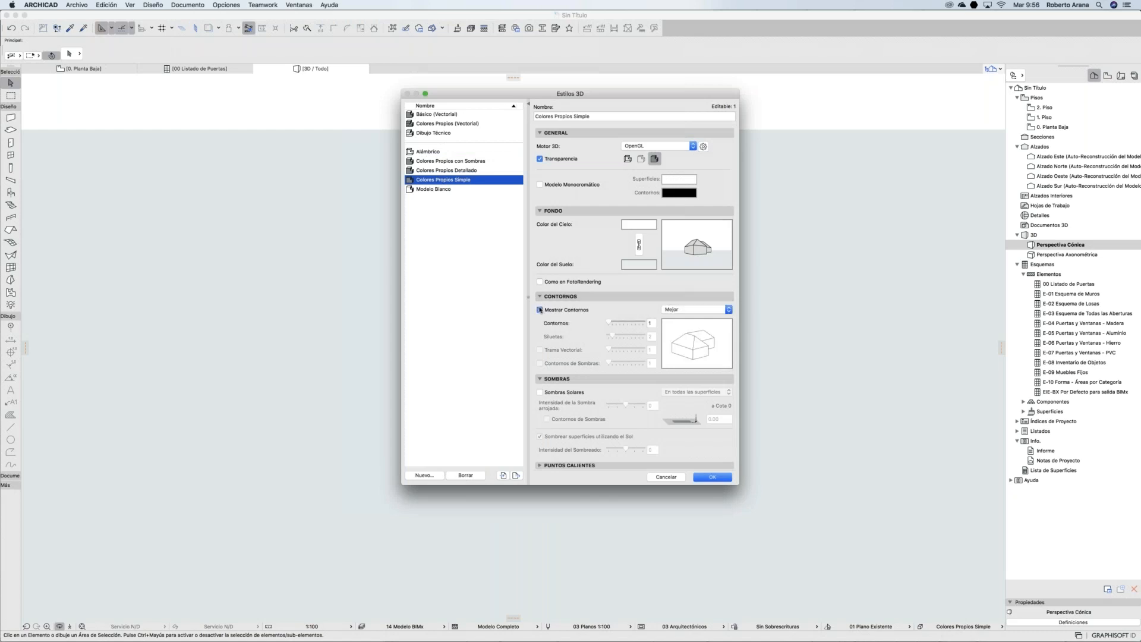
left_click(681, 309)
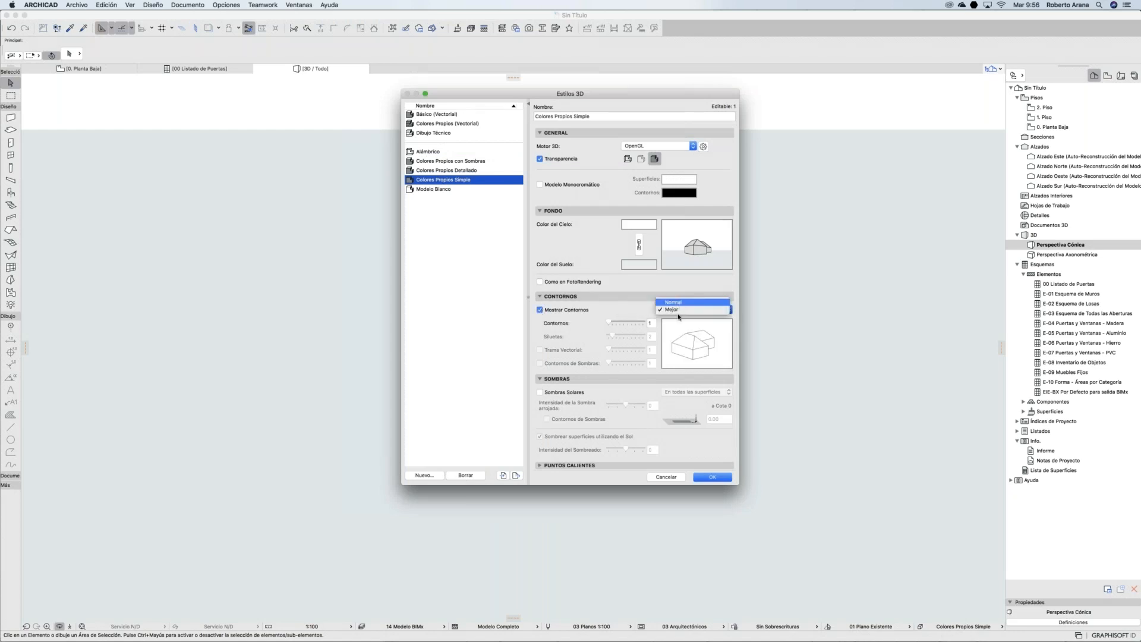
left_click(675, 309)
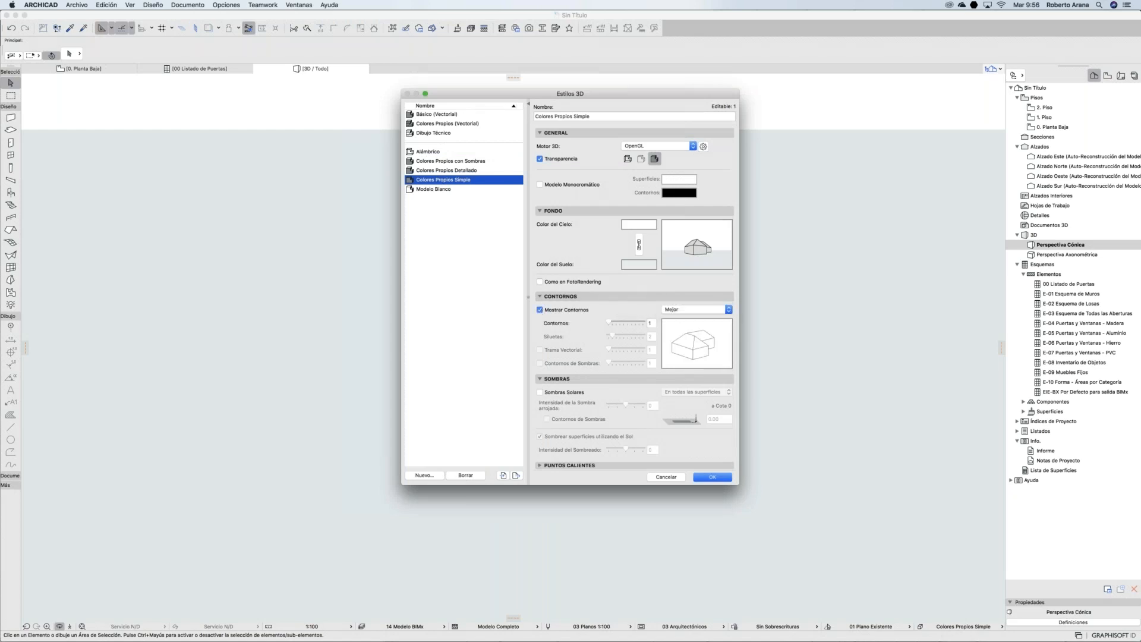
left_click(716, 478)
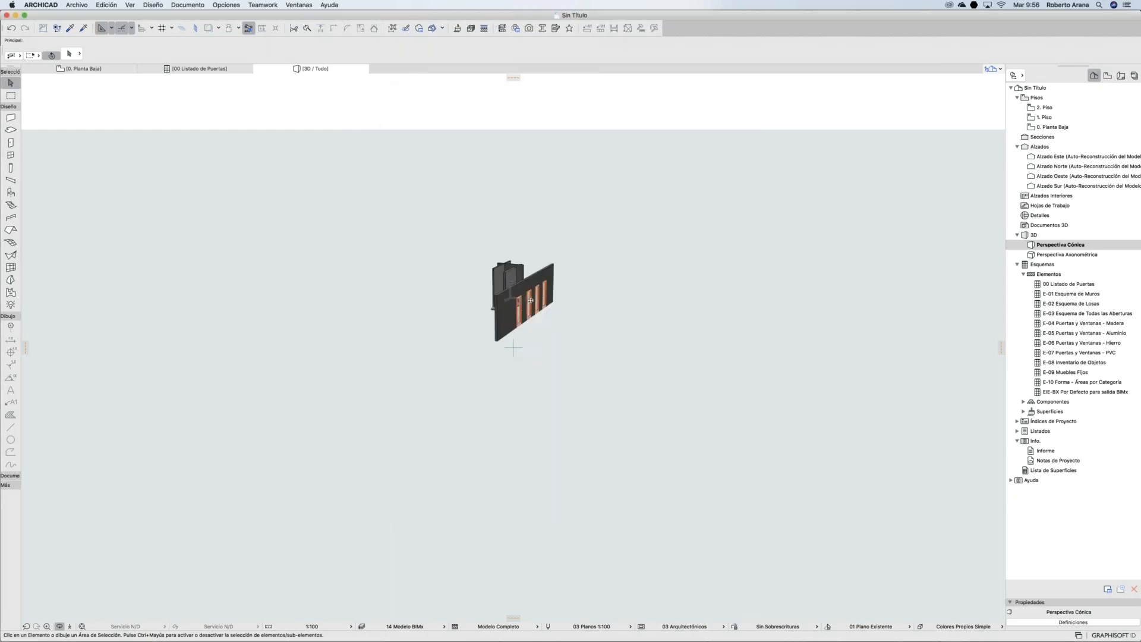
scroll(514, 301, "up", 10)
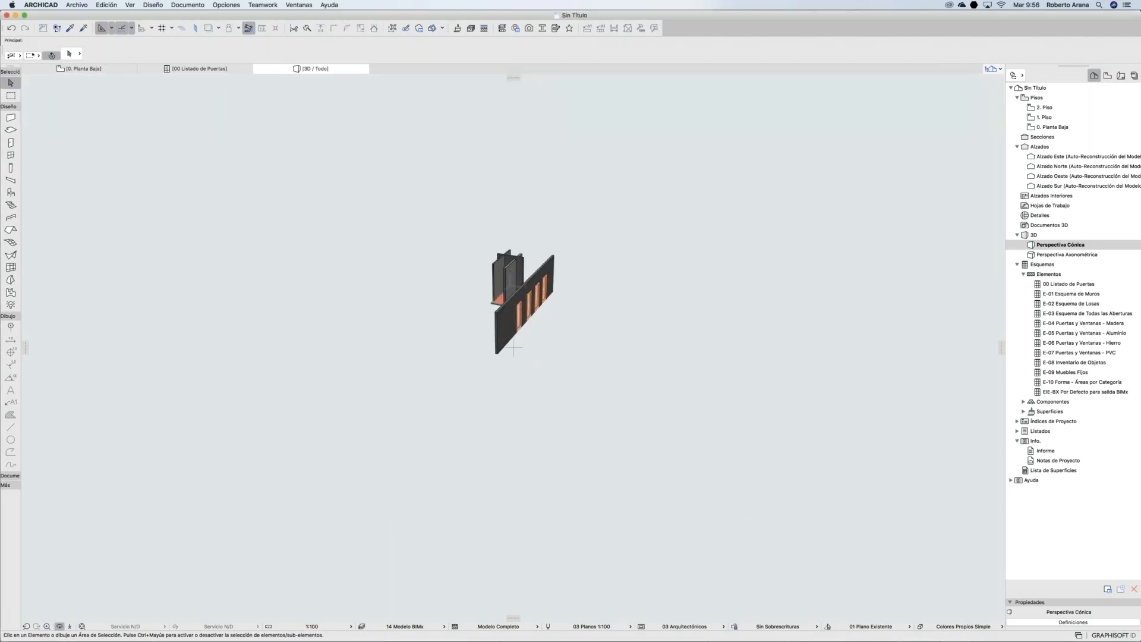
middle_click_drag(513, 301, 795, 423, "shift")
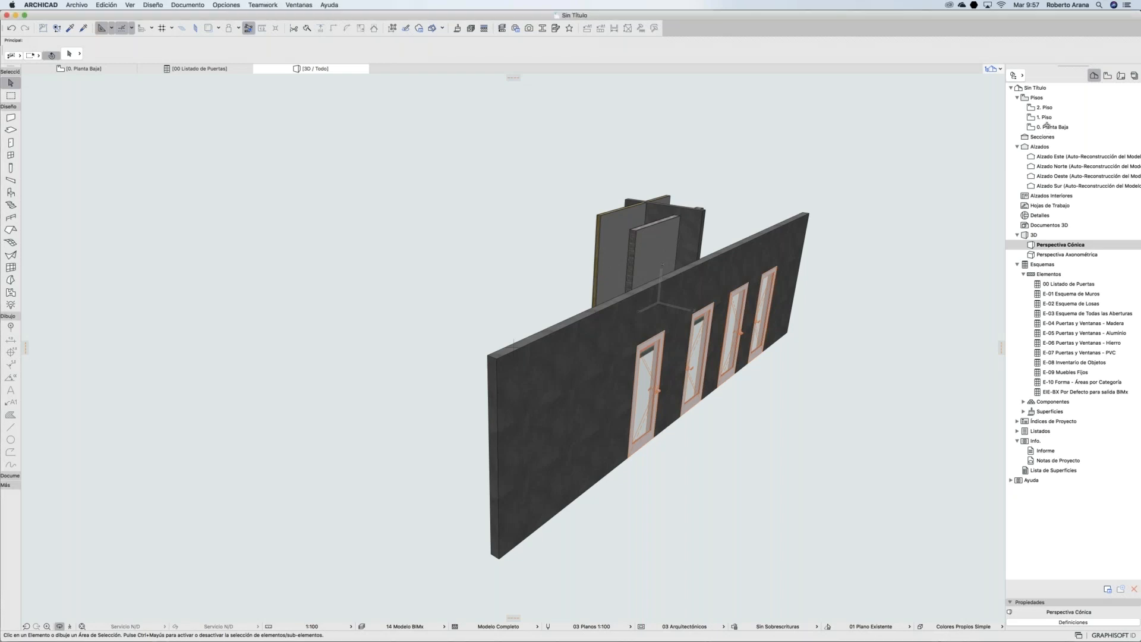
Step: Select the 0. Planta Baja storey in the Navigator Project Map
left_click(1048, 126)
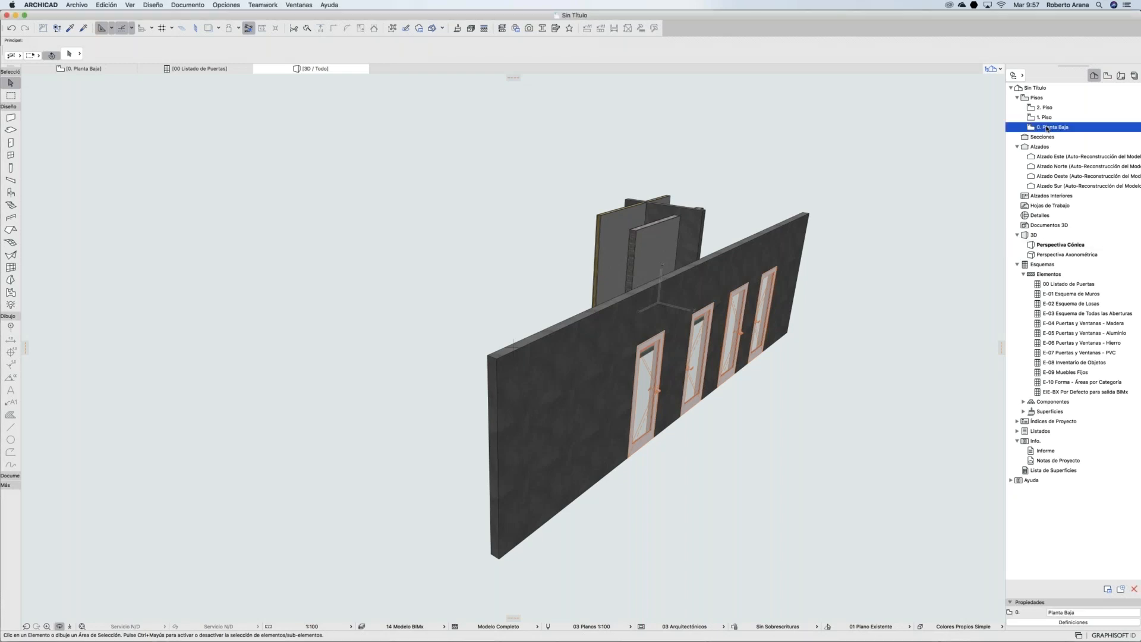
Step: Open the 0. Planta Baja floor plan and check the 1. Piso and 2. Piso storeys
double_click(1047, 127)
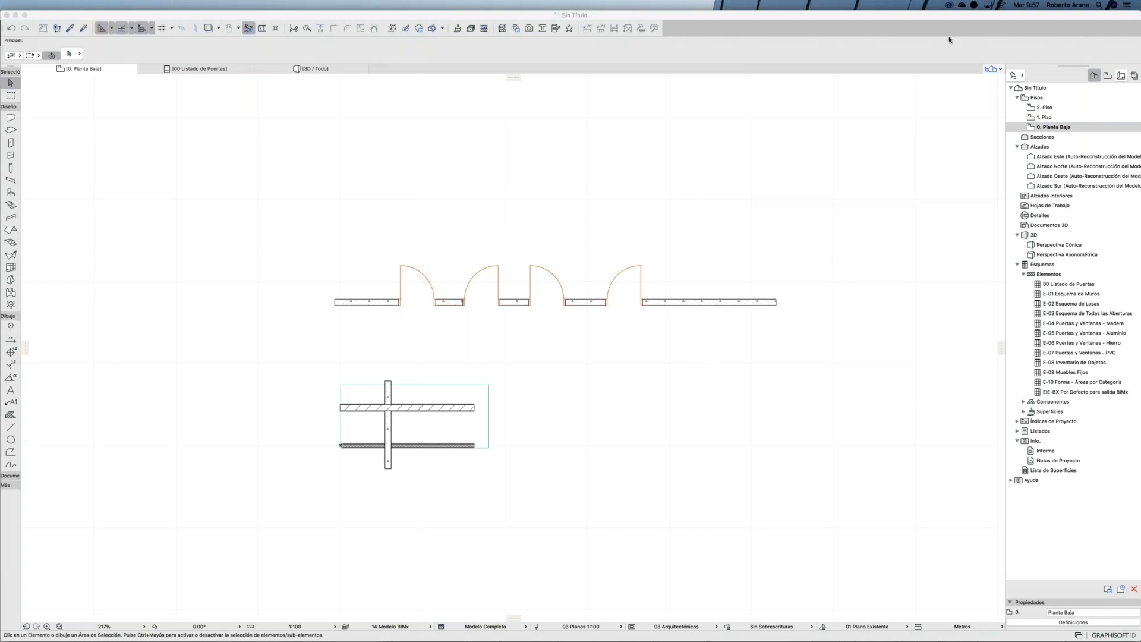
left_click(1040, 110)
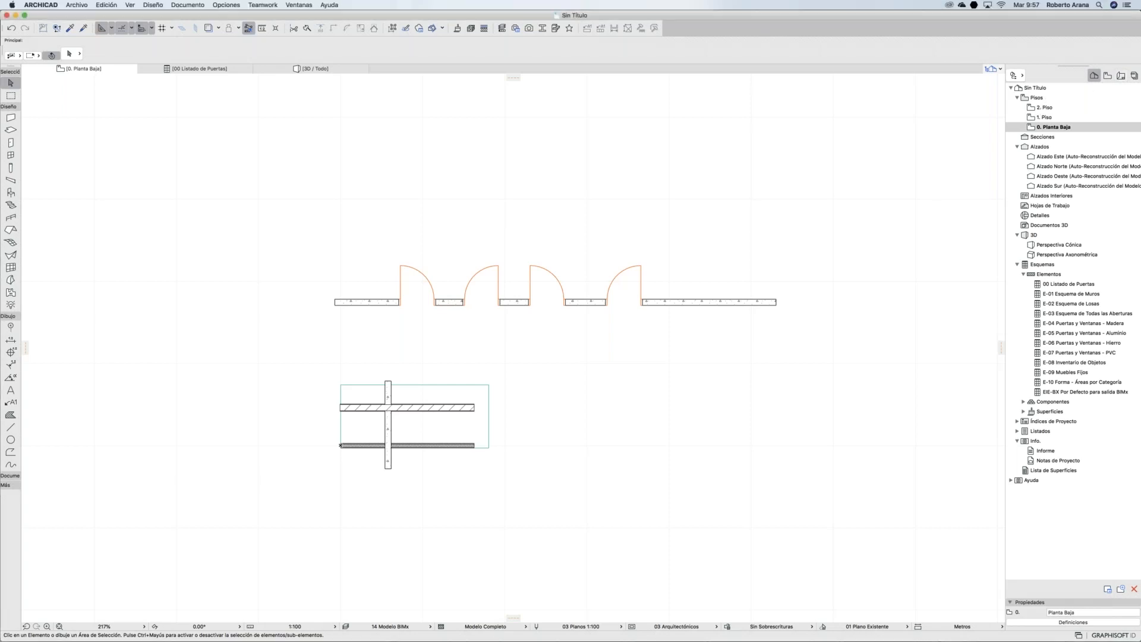
left_click(1045, 118)
left_click(1044, 107)
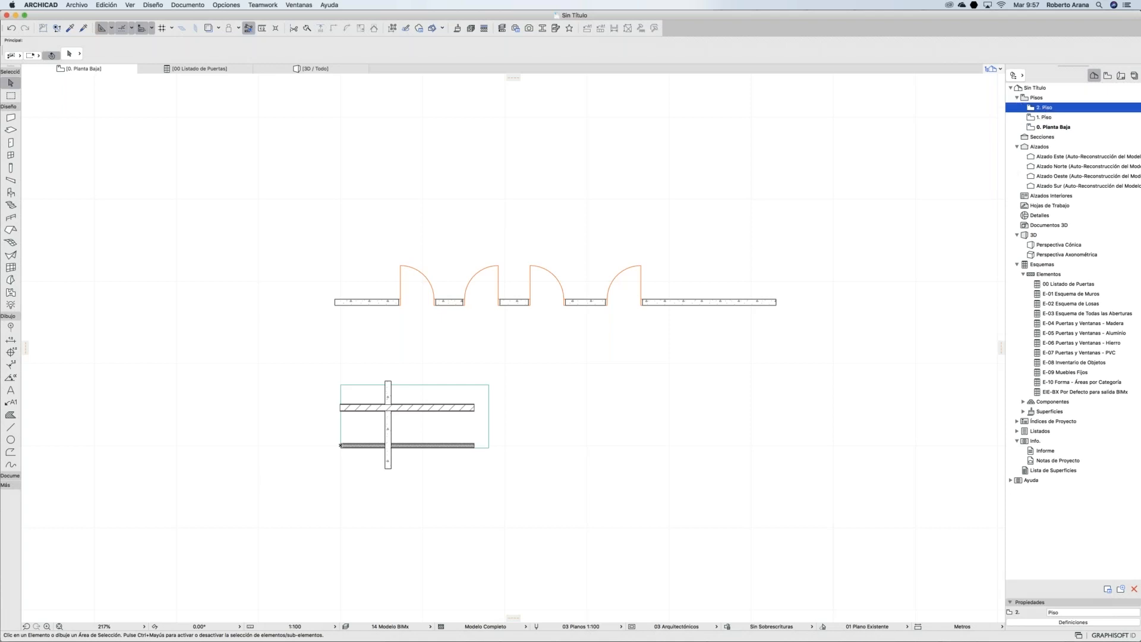
Step: Zoom into the plan and apply the 00 Todo Visible layer combination
left_click(60, 626)
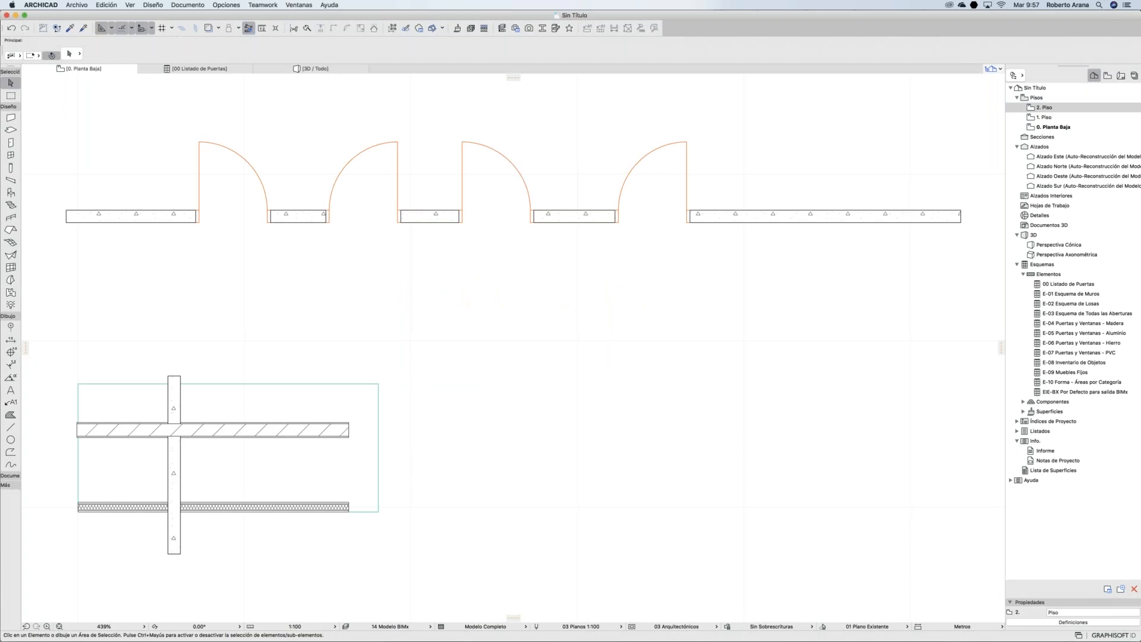
scroll(440, 498, "down", 5)
left_click(390, 627)
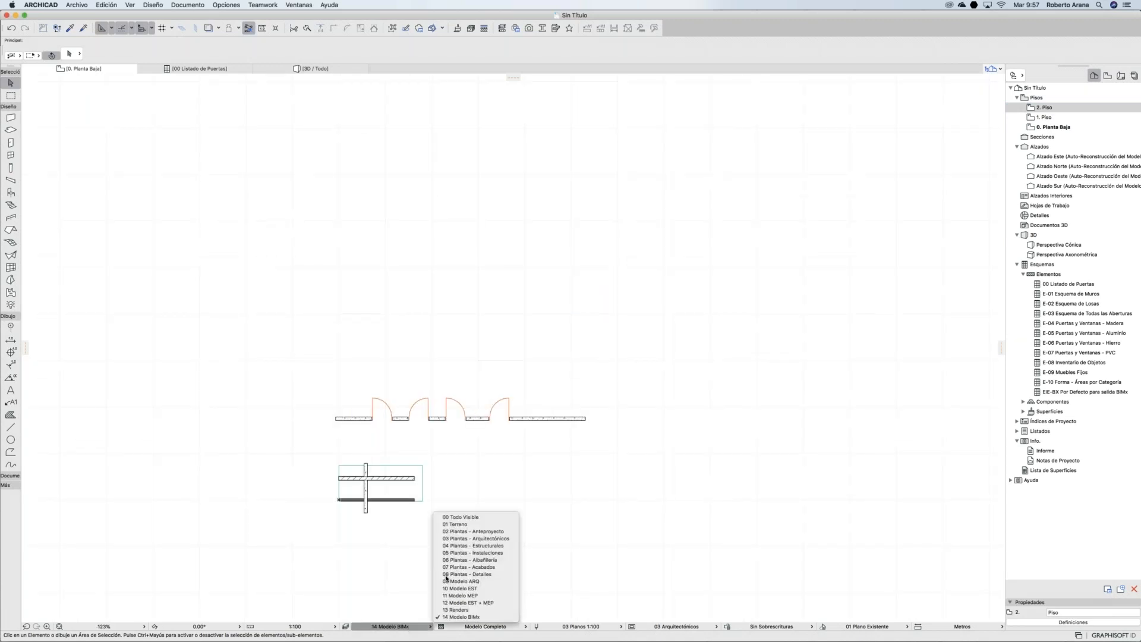
left_click(458, 517)
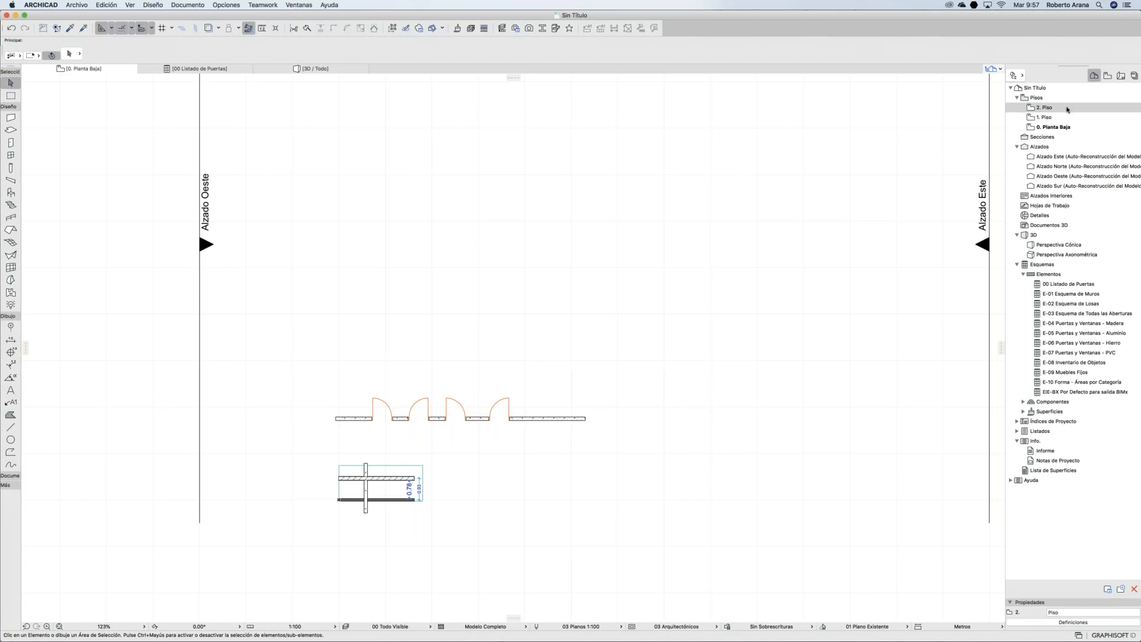
Step: Switch to the View Map and expand the ANTEPROYECTO and PROYECTO EJECUTIVO folders
left_click(1107, 75)
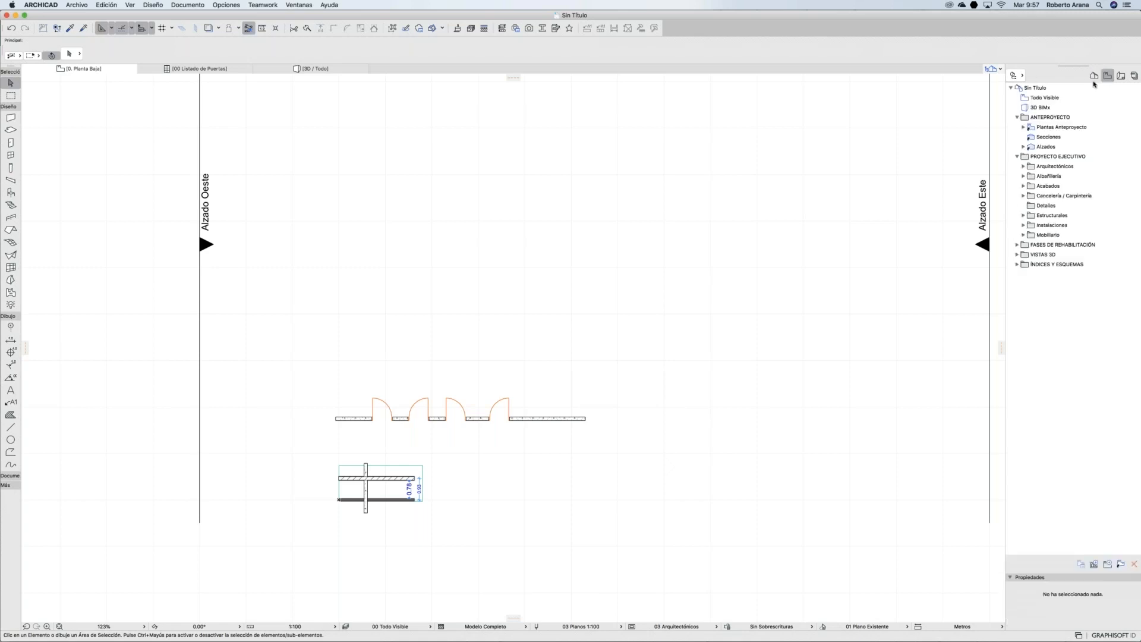
left_click(1018, 118)
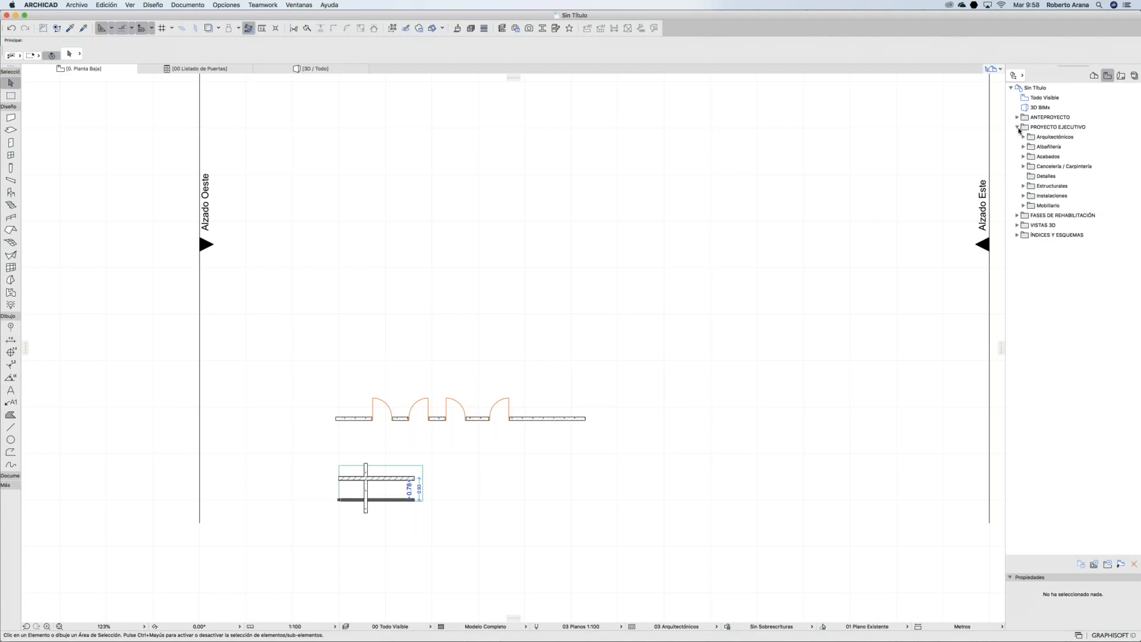
left_click(1018, 127)
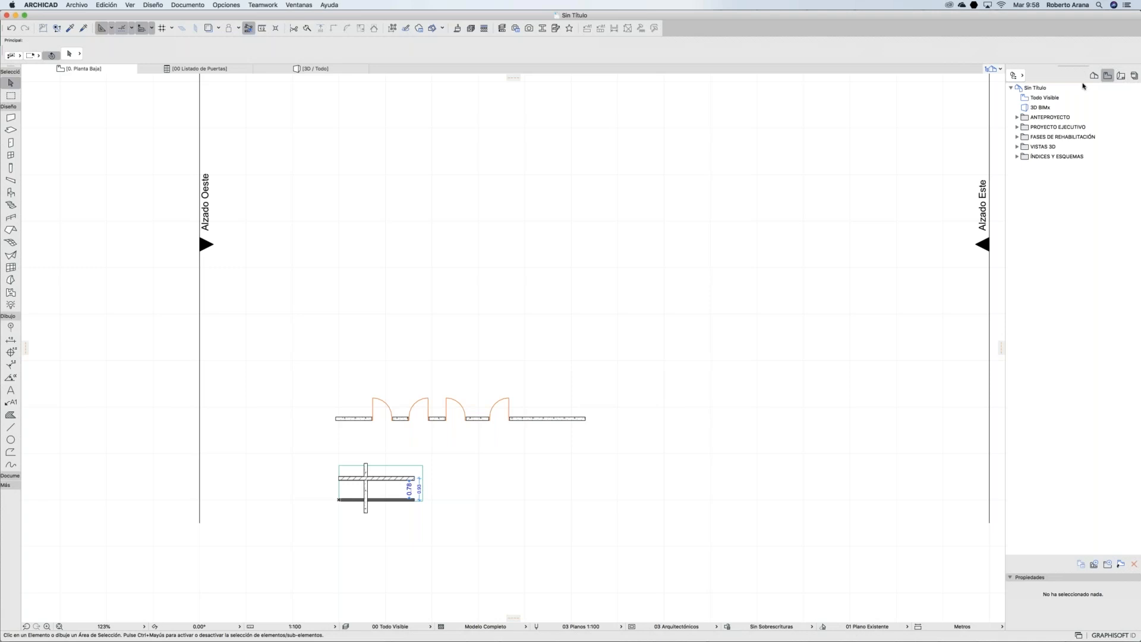
left_click(1017, 118)
left_click(1017, 156)
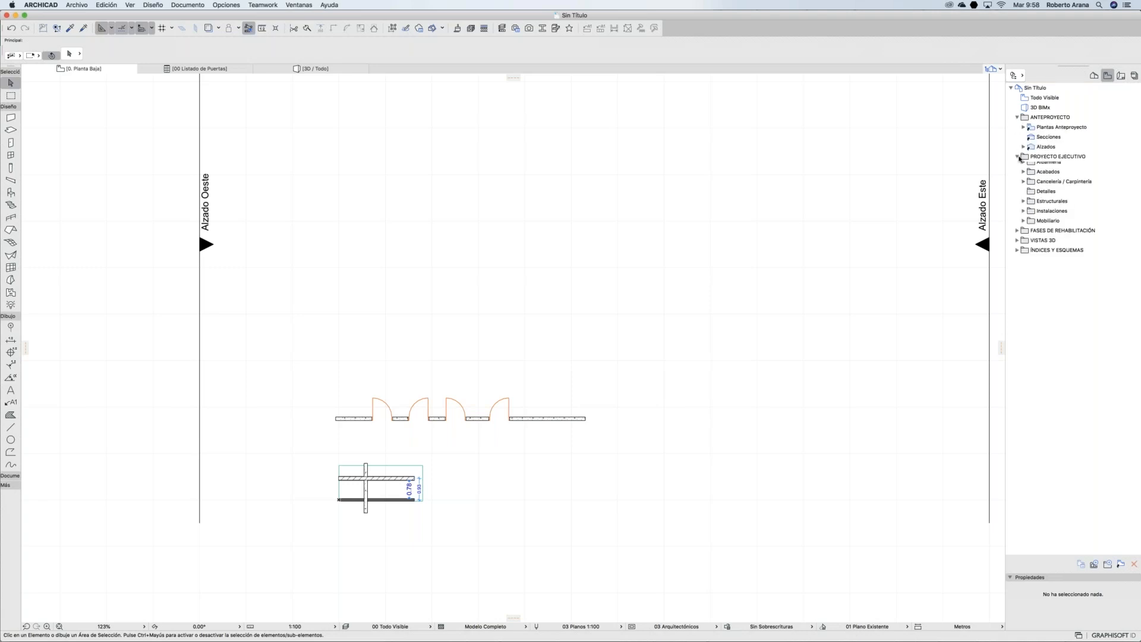
Step: Expand the Arquitectónicos, Albañilería, Acabados, Cancelería, Estructurales, Instalaciones and Mobiliario subfolders
left_click(1024, 166)
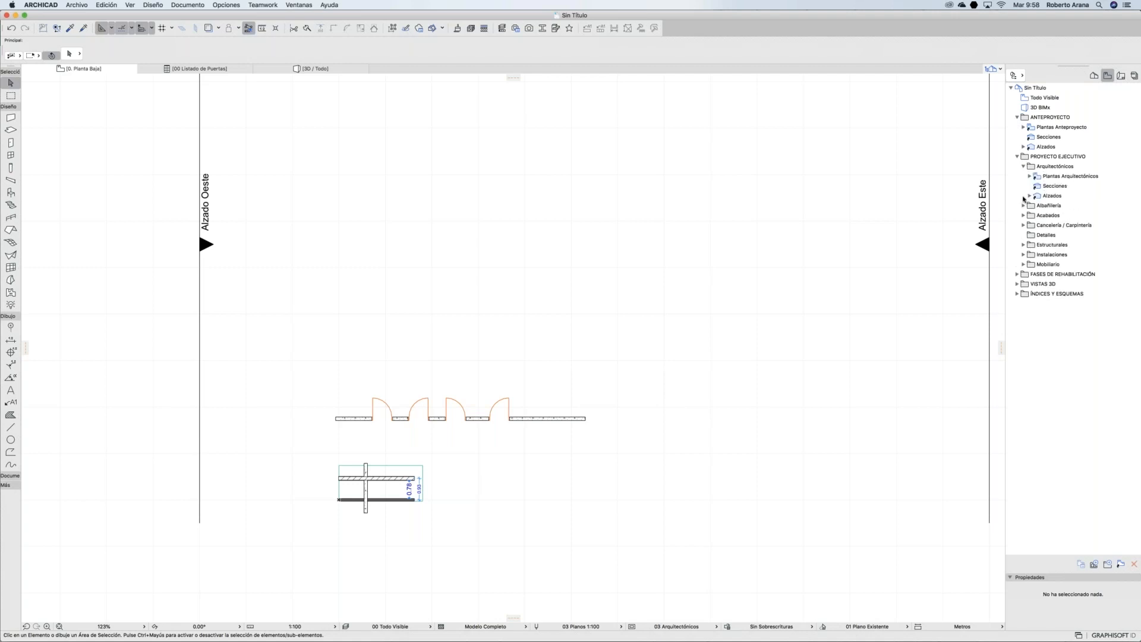
left_click(1024, 206)
left_click(1023, 225)
left_click(1023, 244)
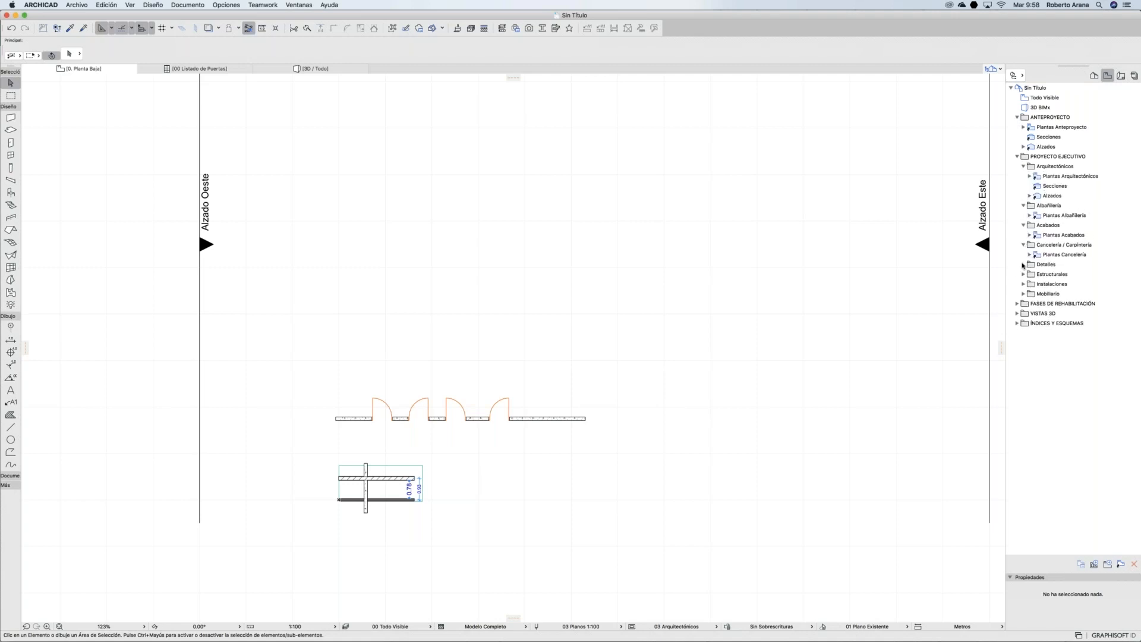
left_click(1023, 274)
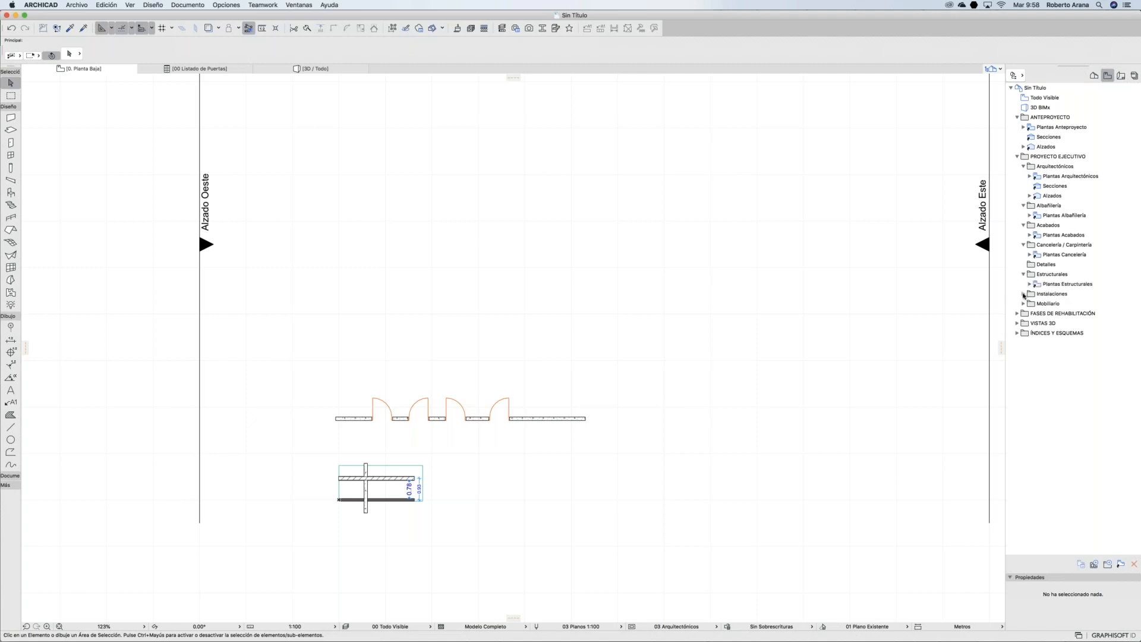
left_click(1023, 294)
left_click(1024, 314)
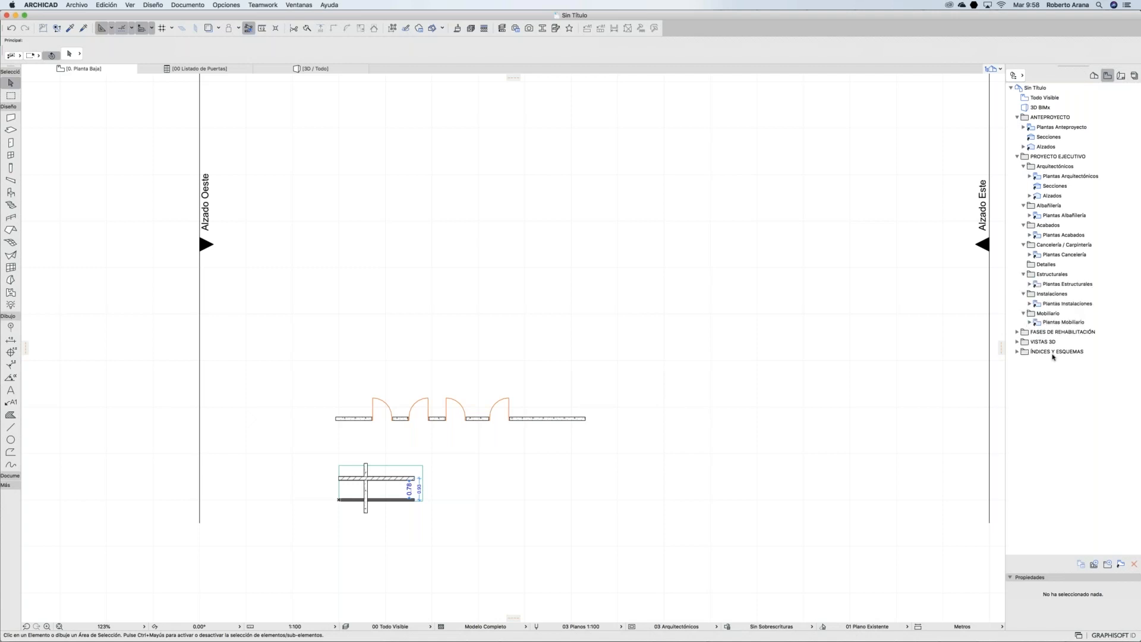
Step: Collapse both folders and start saving the ground-floor plan as a view
left_click(1017, 156)
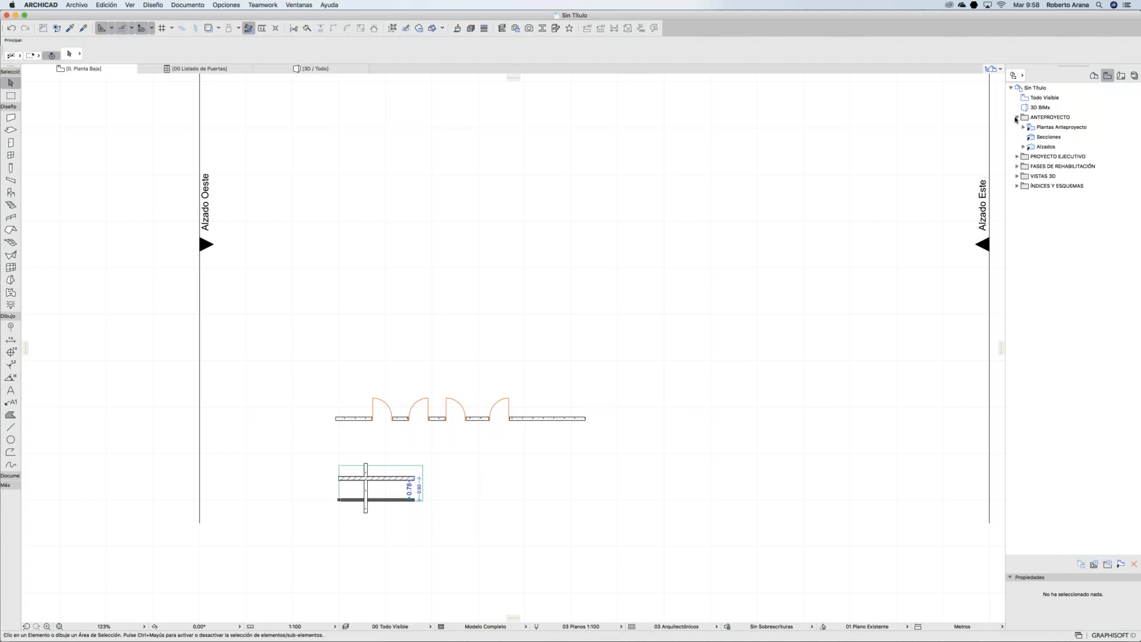
left_click(1016, 119)
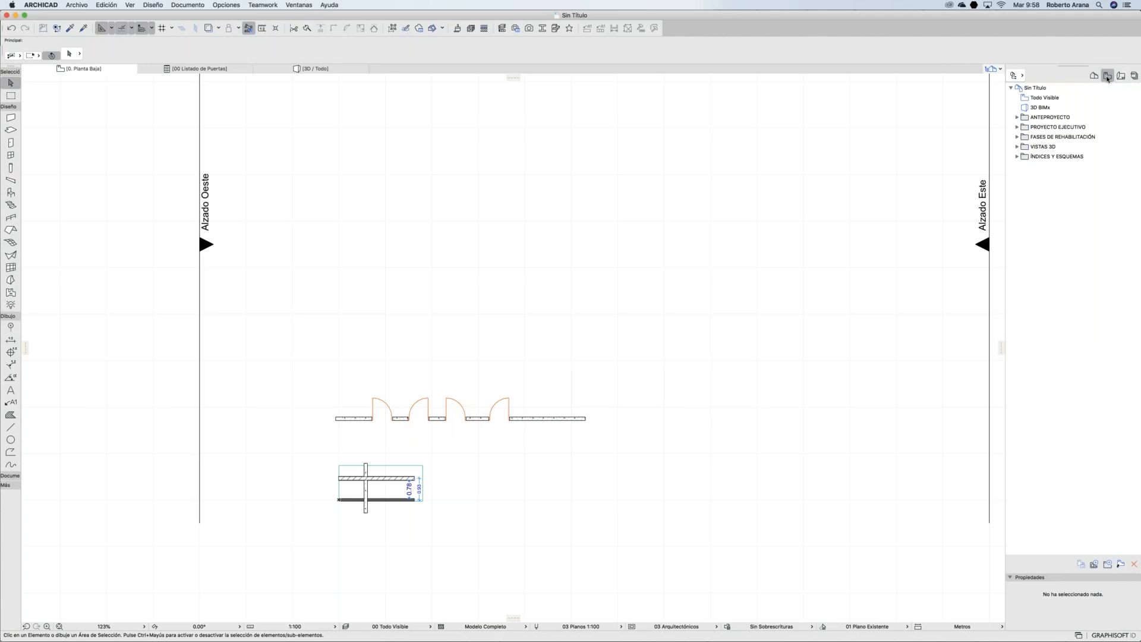
left_click(1095, 566)
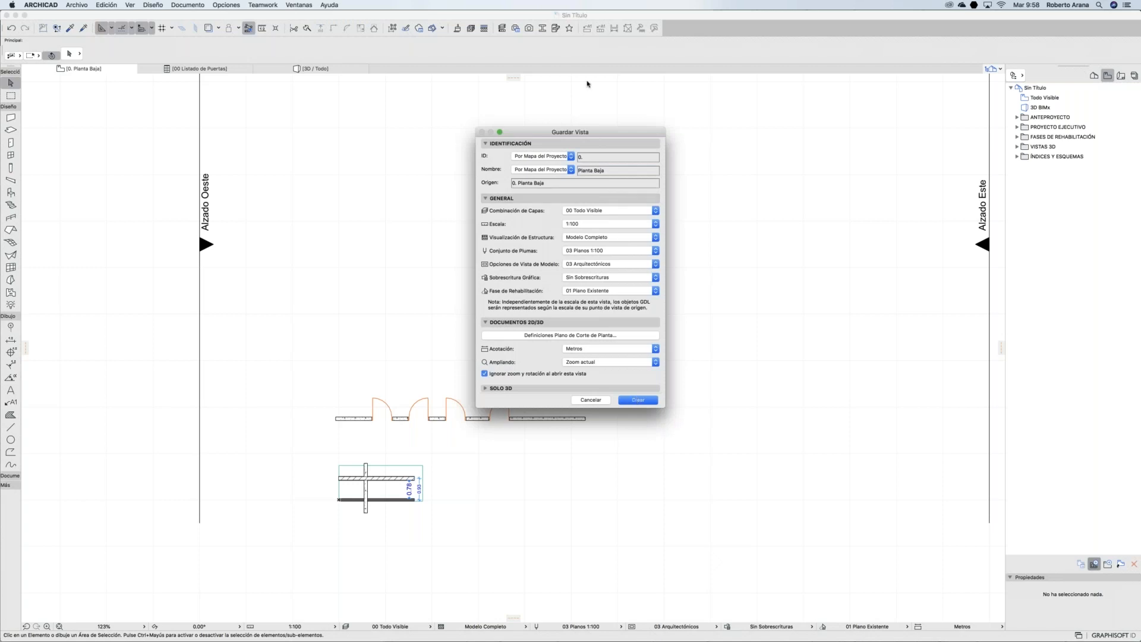
Step: Save the 0. Planta Baja view, open it, and move up to 1. Piso
left_click(633, 401)
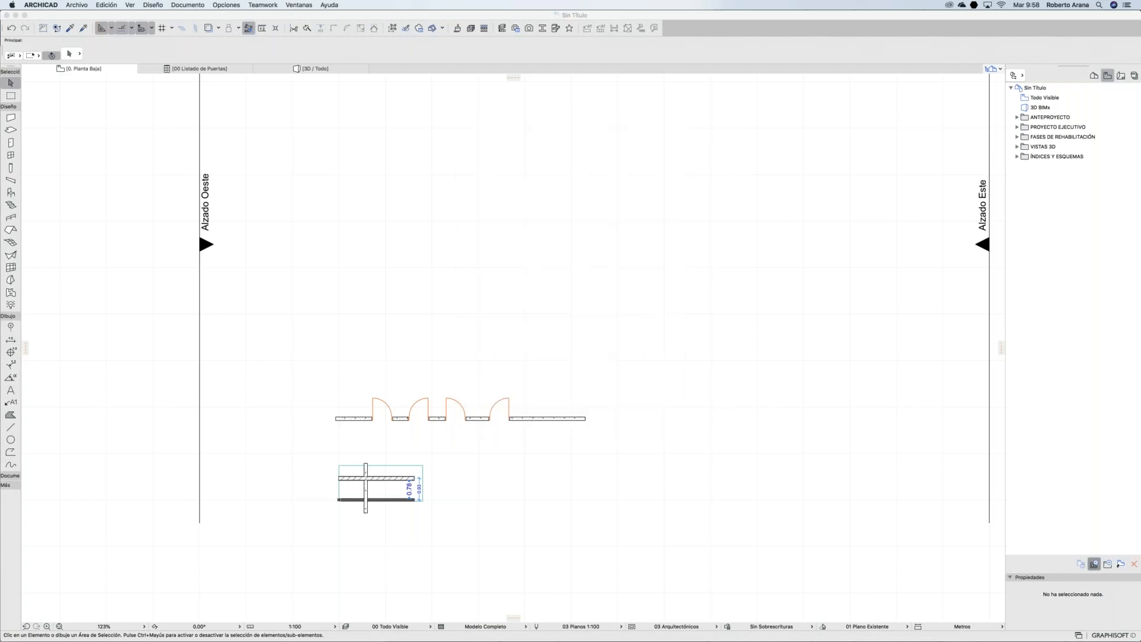
double_click(1049, 169)
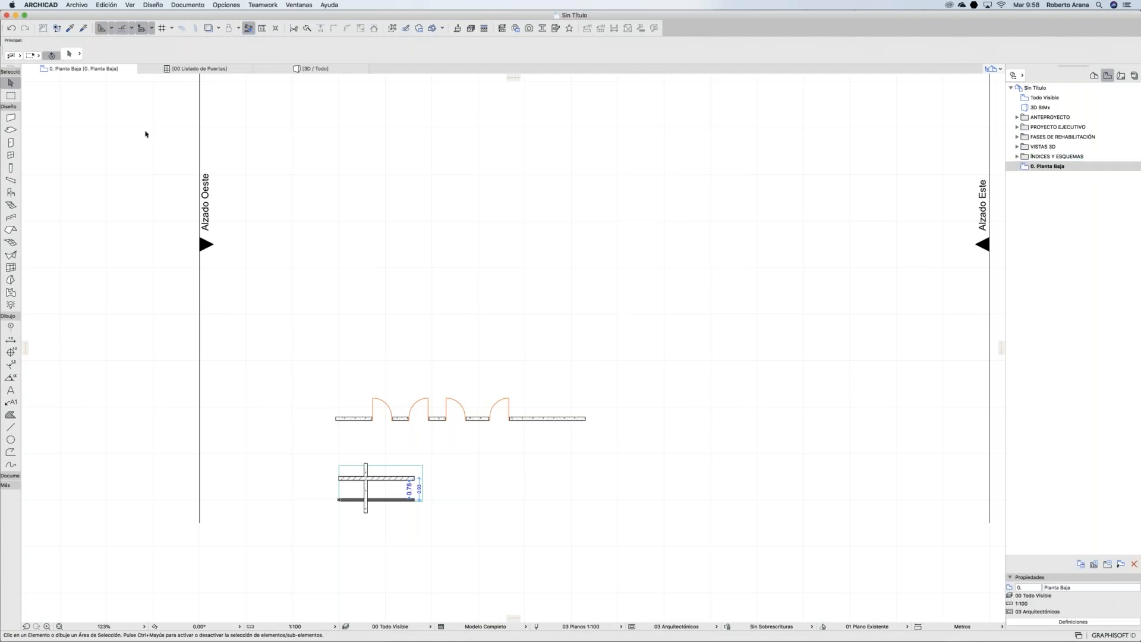
key("super+Up")
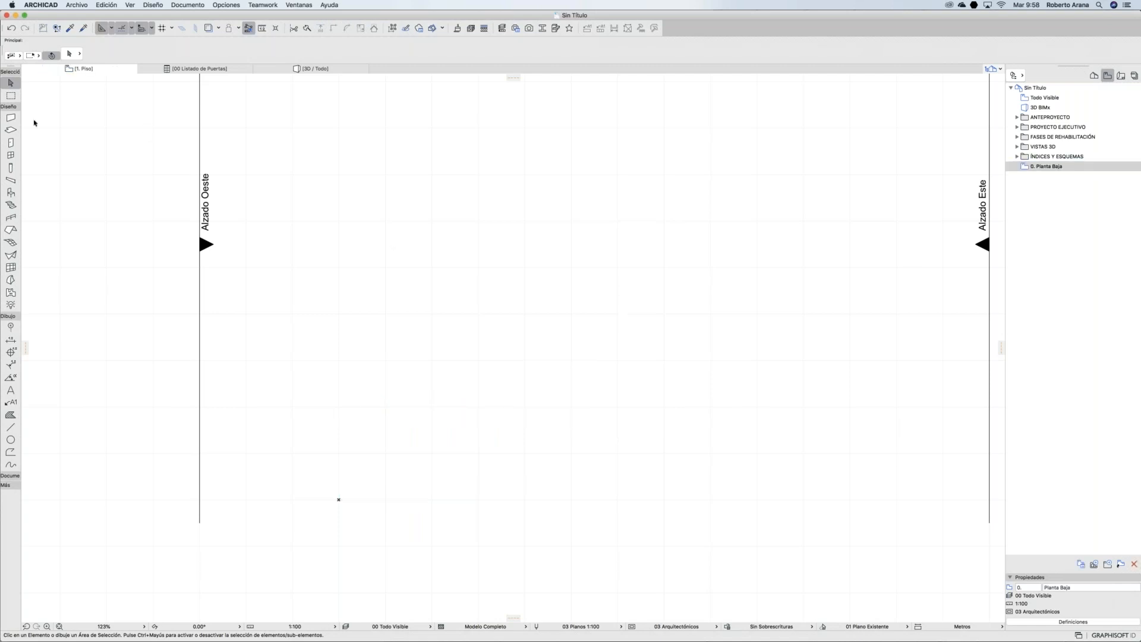
Step: Draw three walls on the 1. Piso floor plan
left_click(11, 118)
left_click(355, 326)
left_click(484, 327)
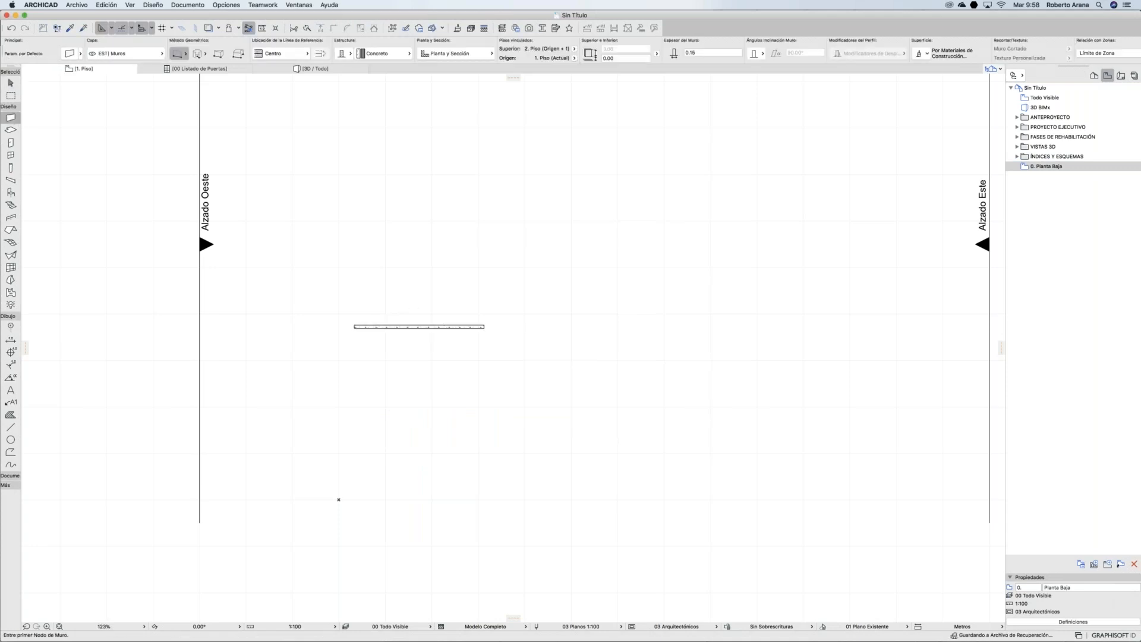
left_click(469, 408)
left_click(405, 398)
left_click(533, 394)
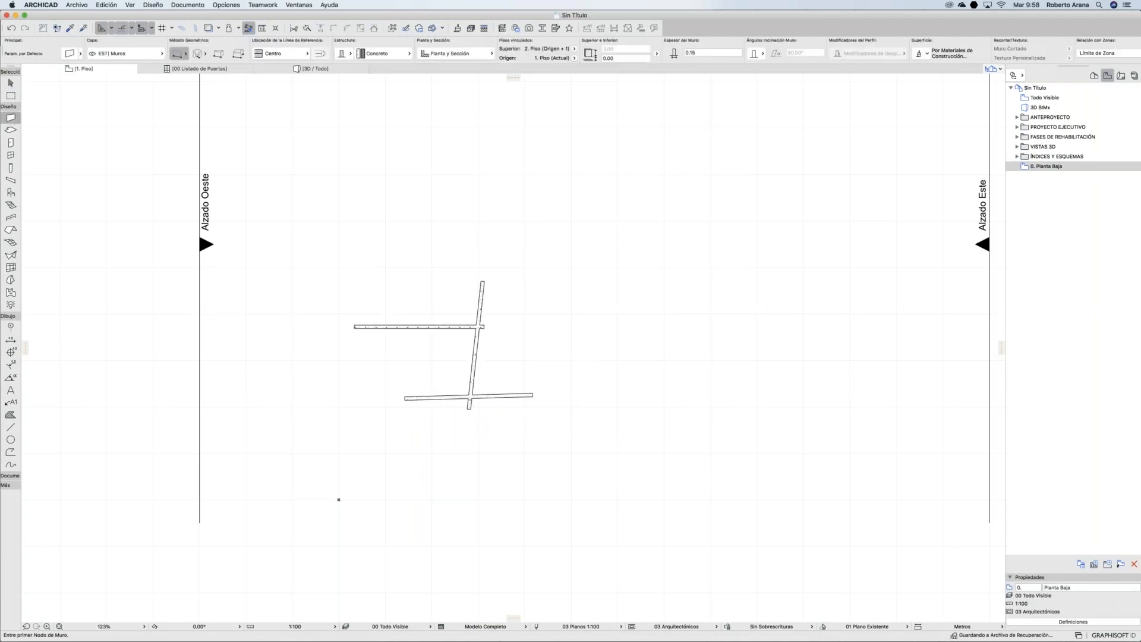
Step: Save the 1. Piso view and switch between the two saved views
left_click(1094, 564)
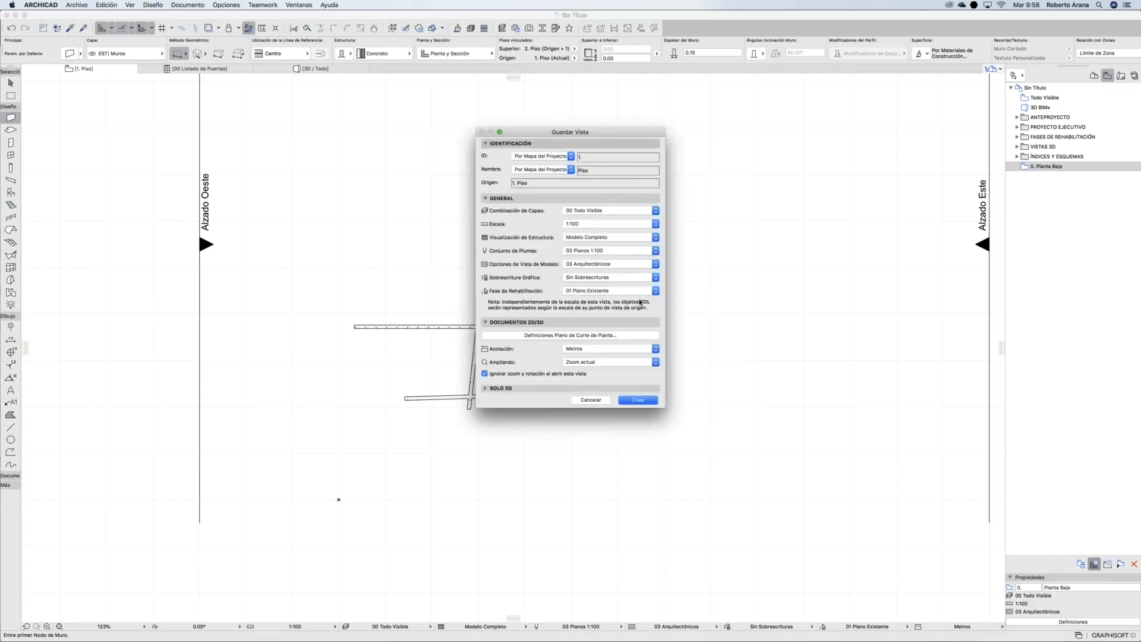
left_click(637, 400)
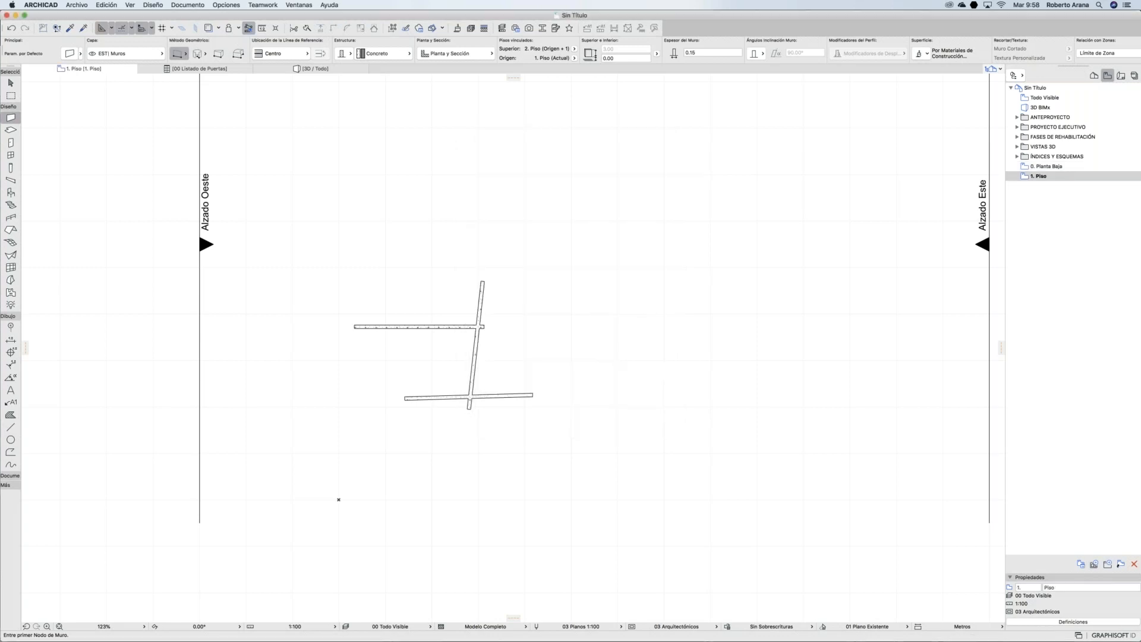
left_click(1064, 168)
double_click(1064, 167)
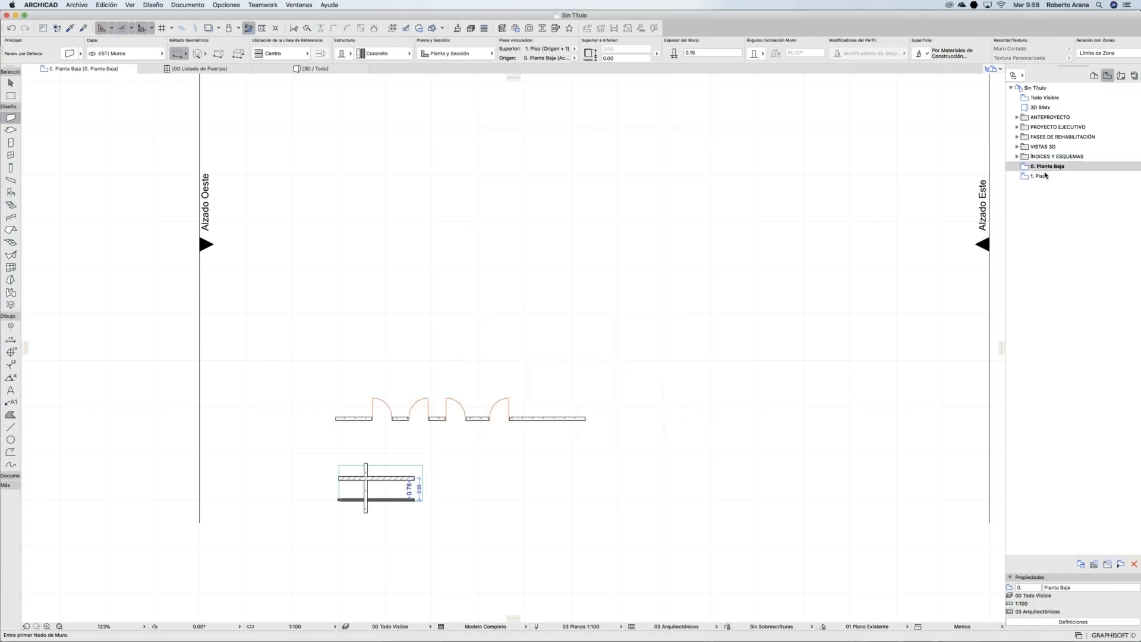
double_click(1042, 176)
double_click(1045, 167)
Step: Delete both the 0. Planta Baja and 1. Piso saved views
left_click(1040, 177, "shift")
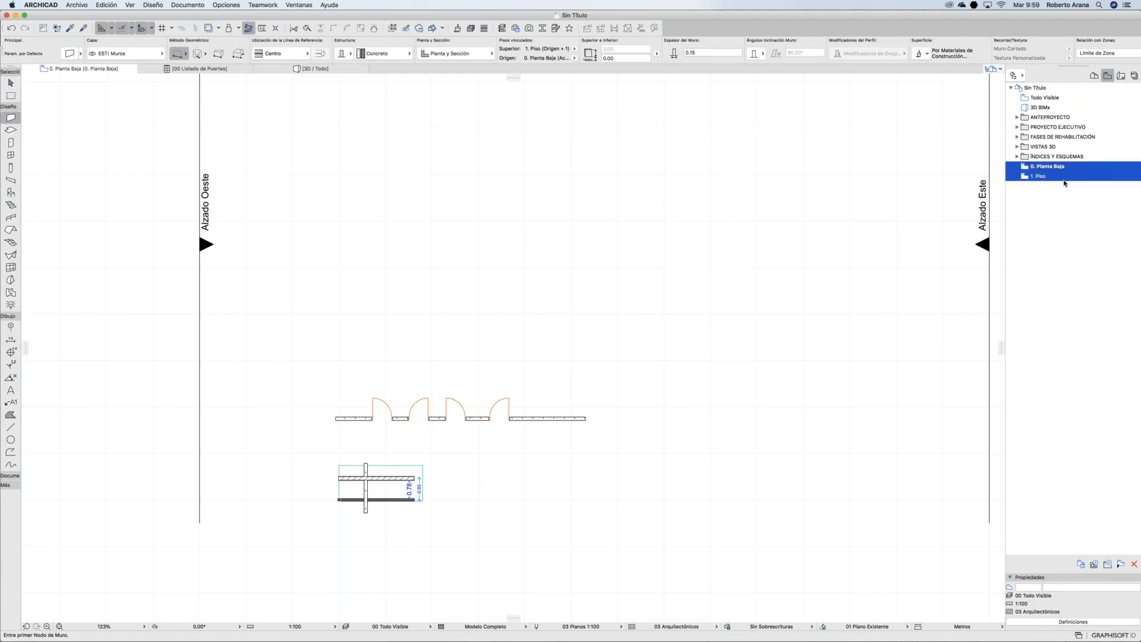
left_click(1135, 563)
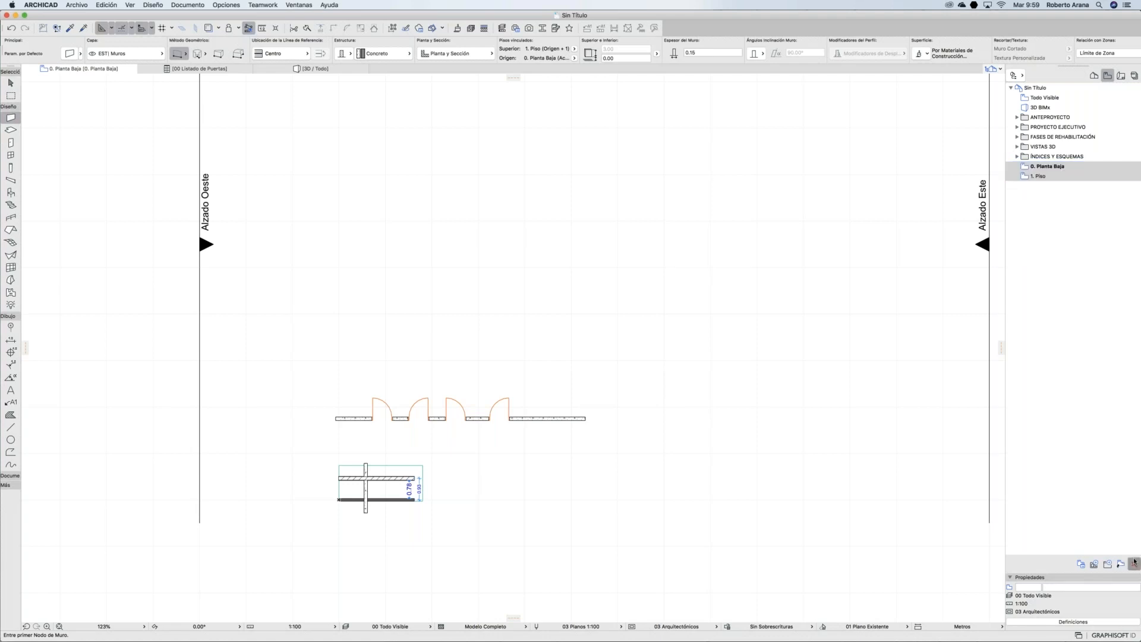
left_click(649, 259)
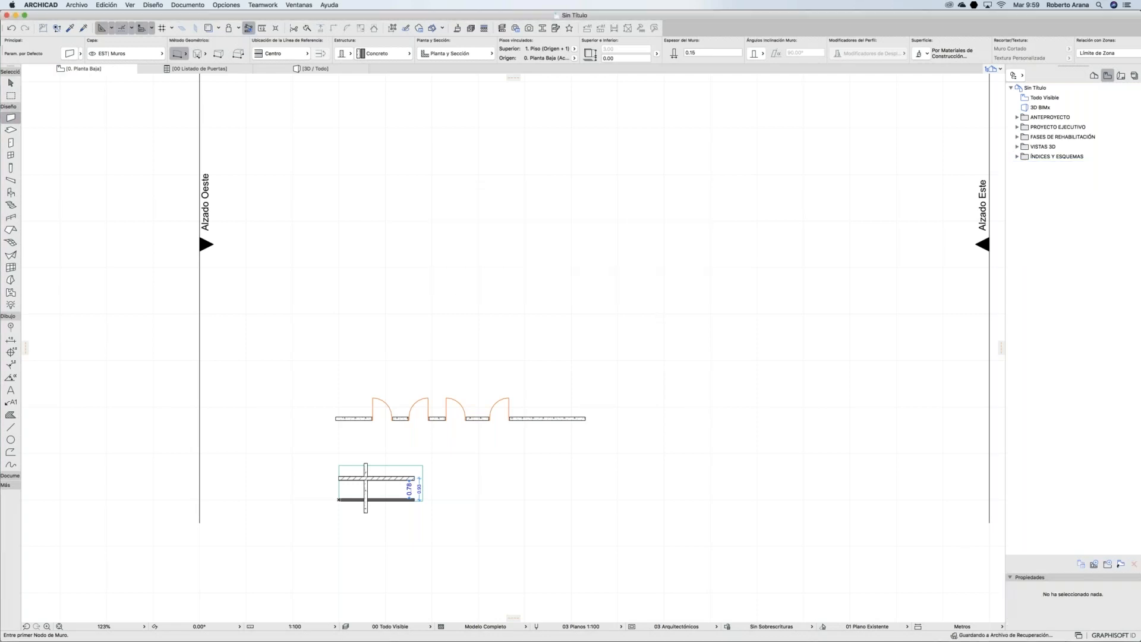
left_click(1120, 564)
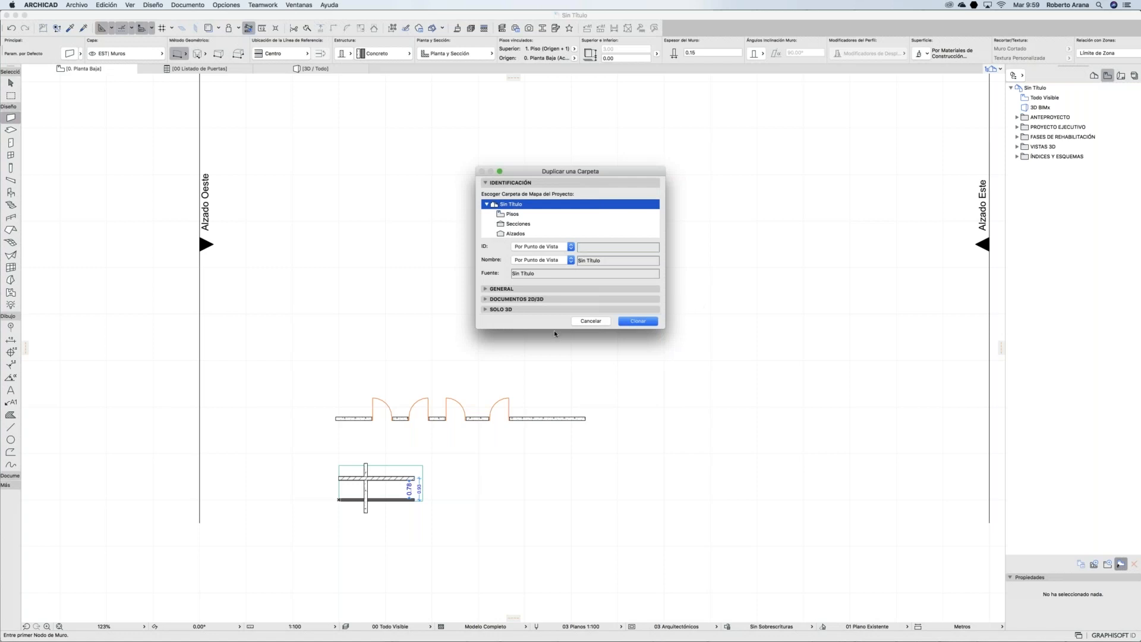
Step: Clone Pisos with 03 Plantas - Arquitectónicos layers, 1:100 scale and Modelo Completo structure
left_click_drag(554, 330, 532, 476)
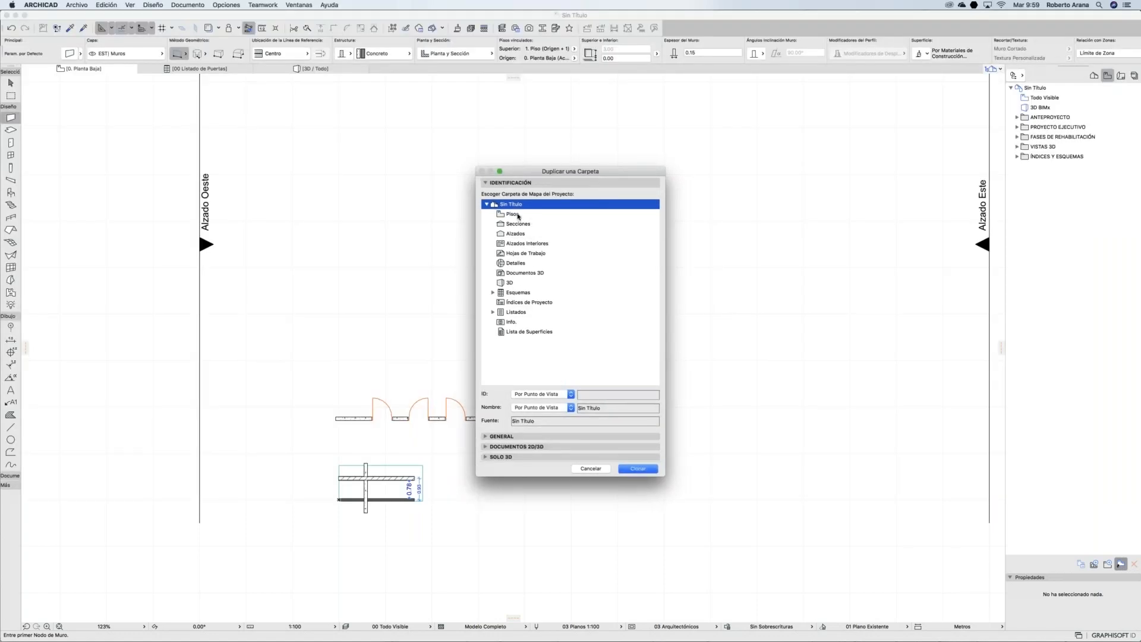
left_click(519, 217)
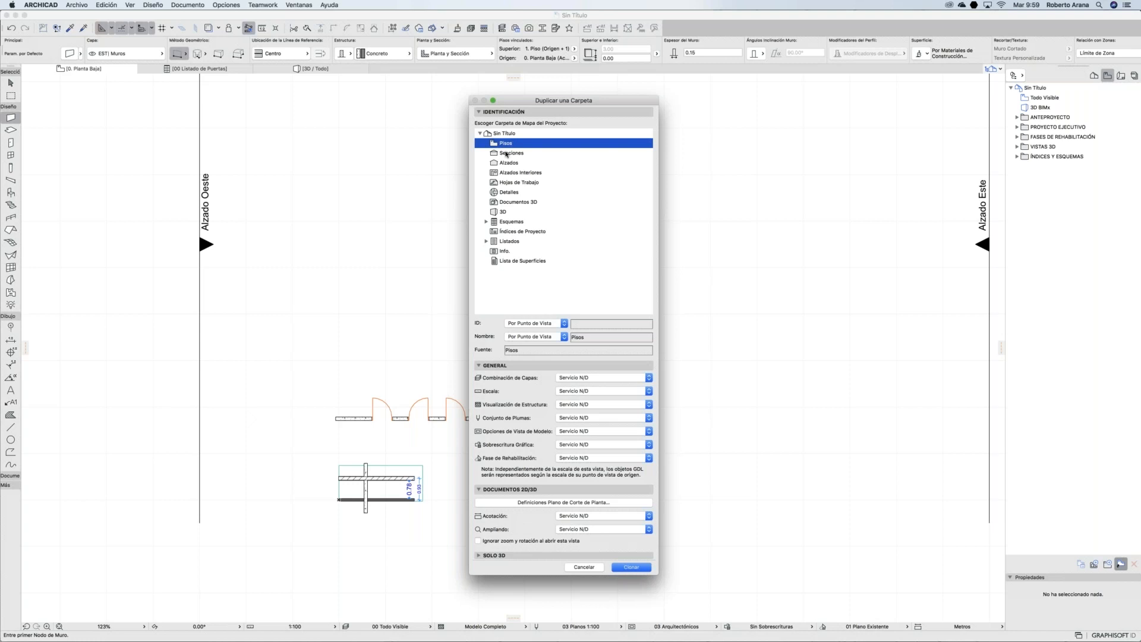
left_click(590, 379)
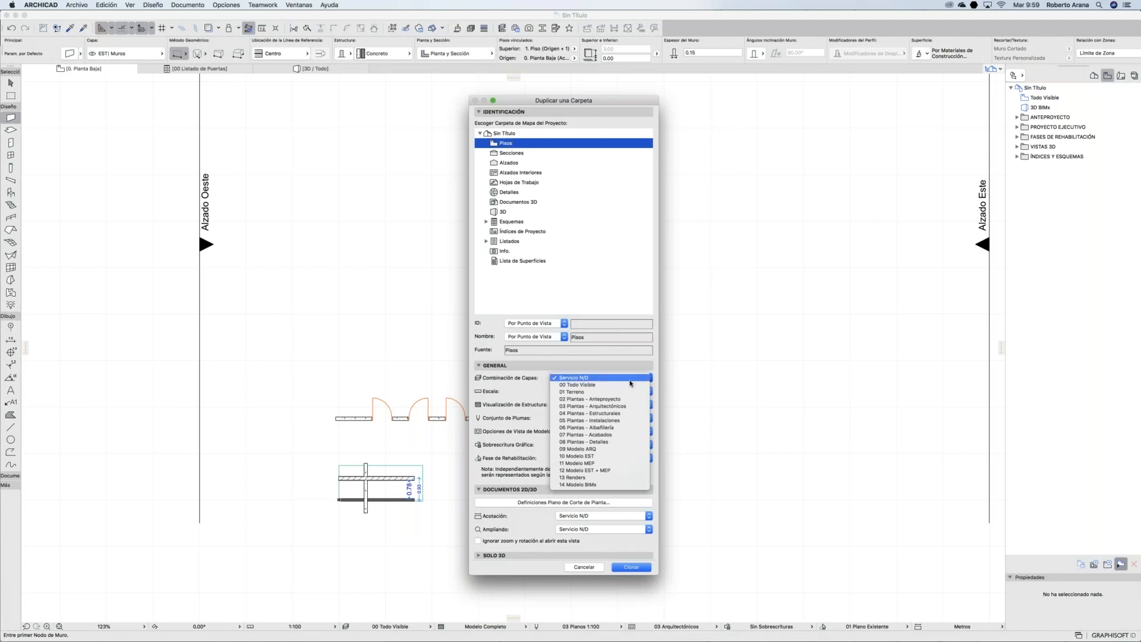
left_click(610, 407)
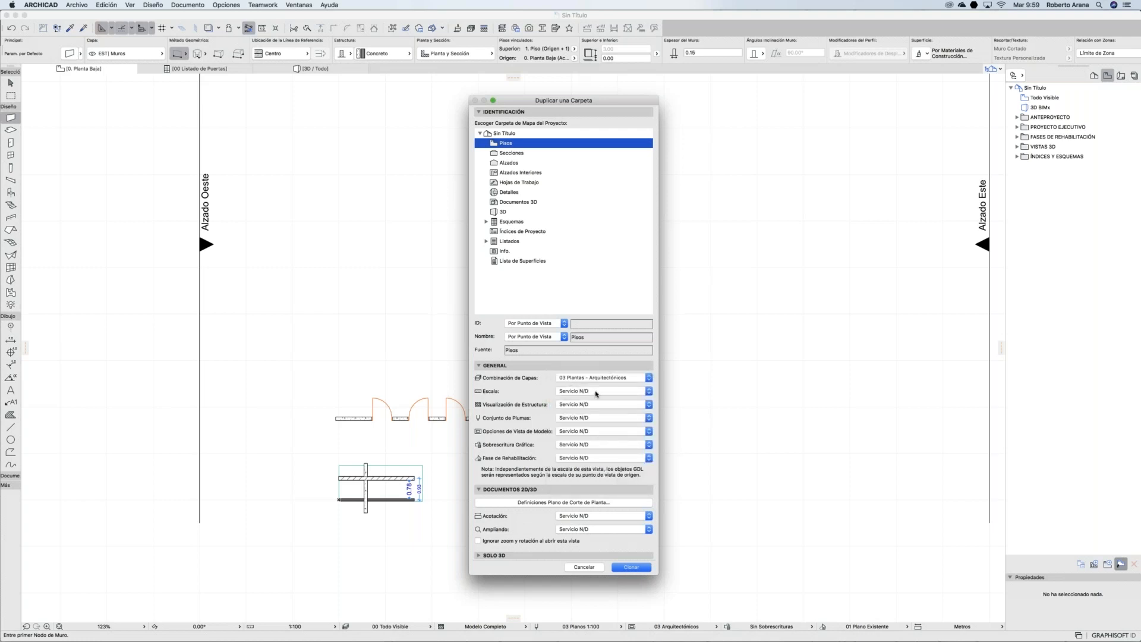
left_click(596, 395)
left_click(570, 447)
left_click(581, 405)
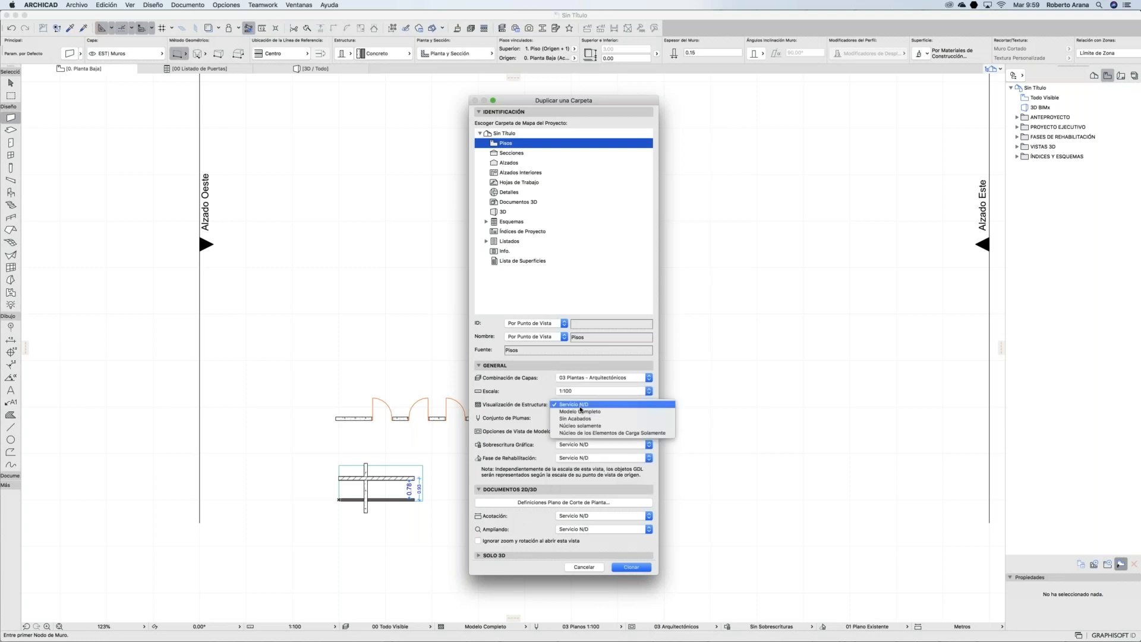
left_click(580, 412)
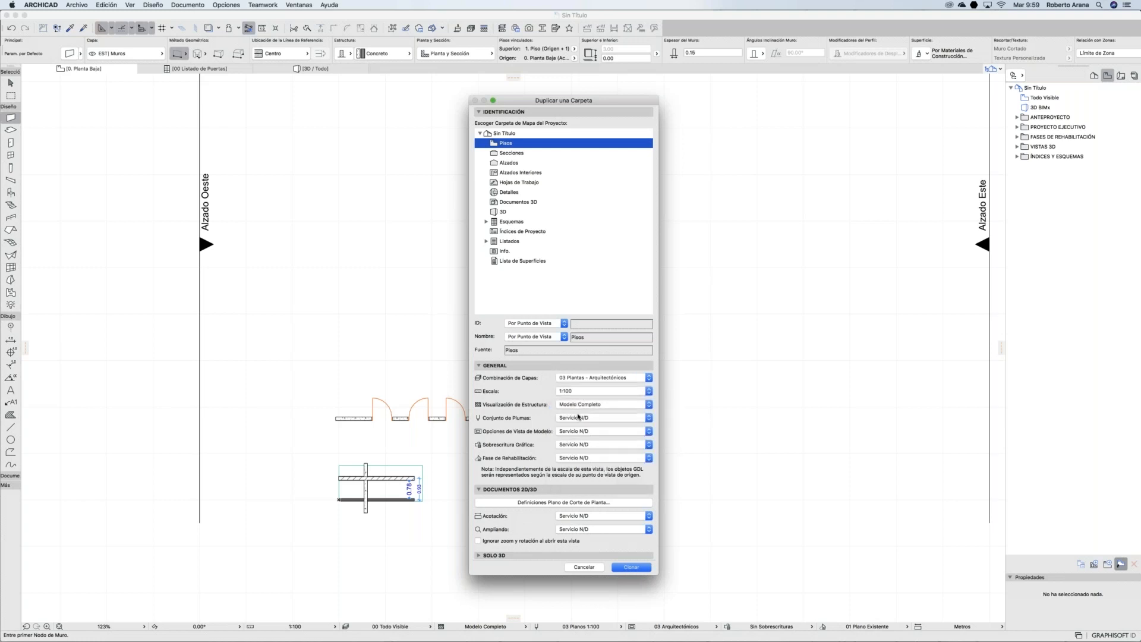
Step: Use 01 Arquitectura pens, 03 Arquitectónicos model view options and the Planta Arquitectónica override
left_click(578, 417)
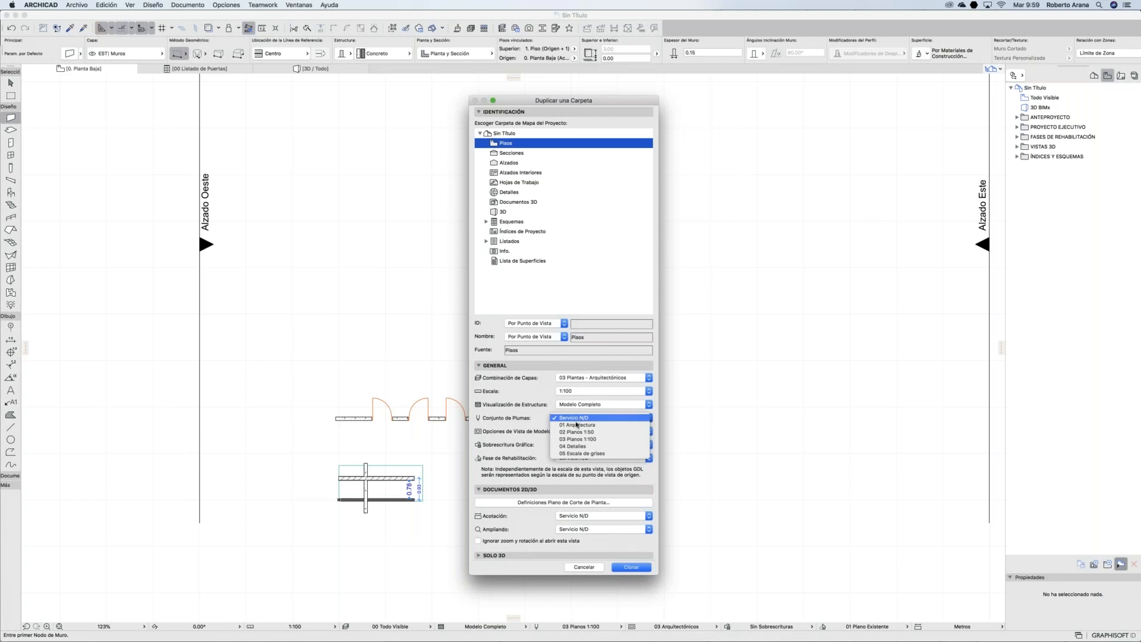
left_click(576, 426)
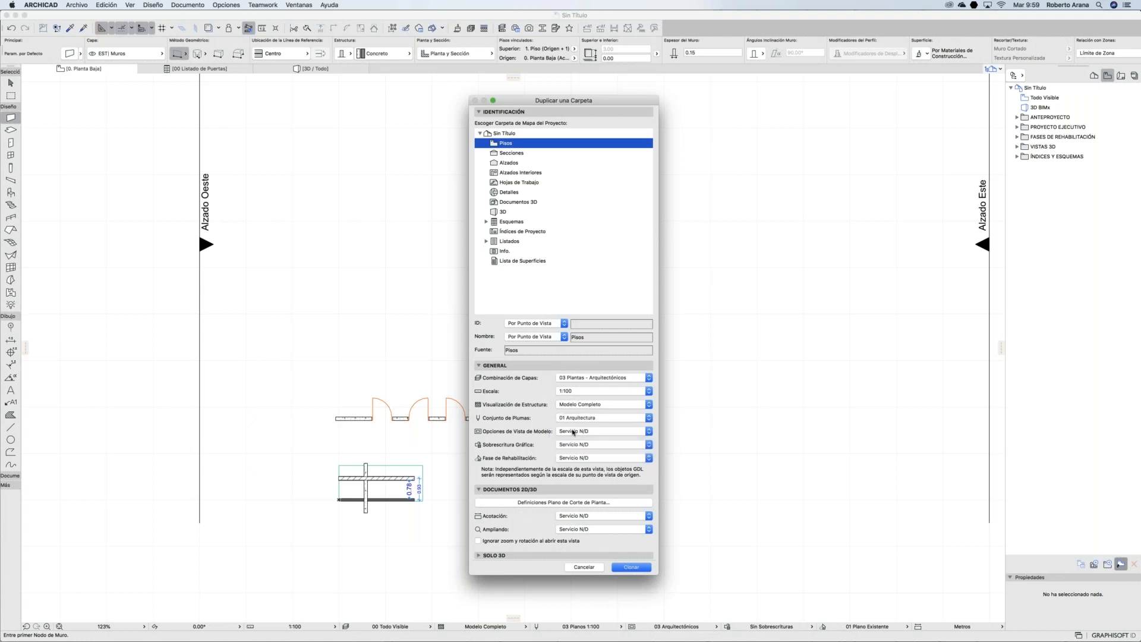
left_click(573, 431)
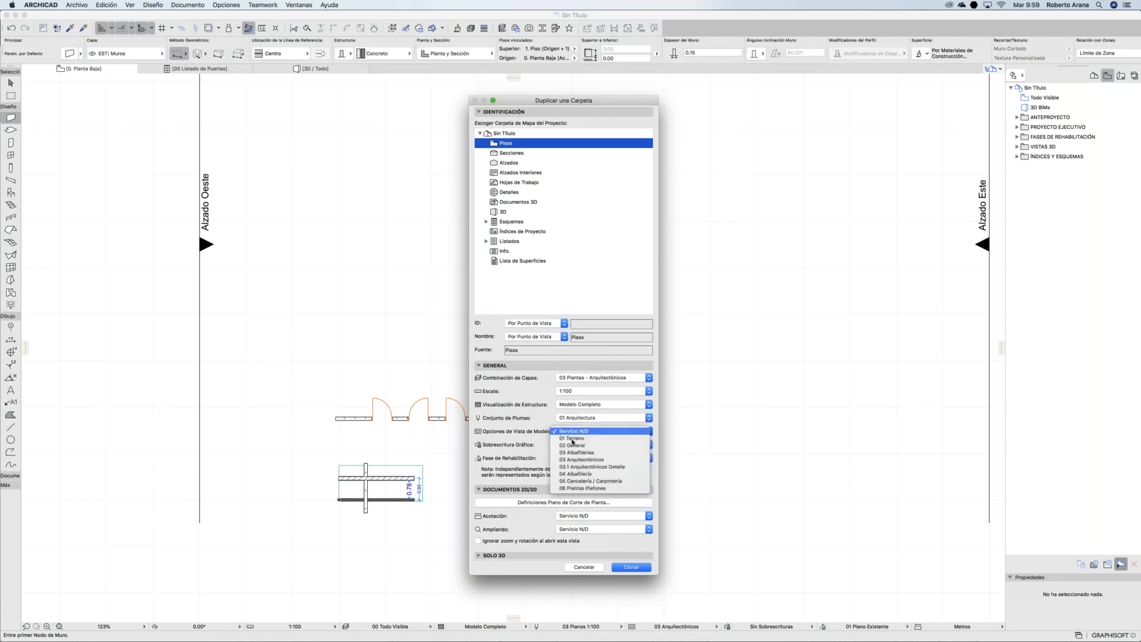
left_click(569, 460)
left_click(568, 447)
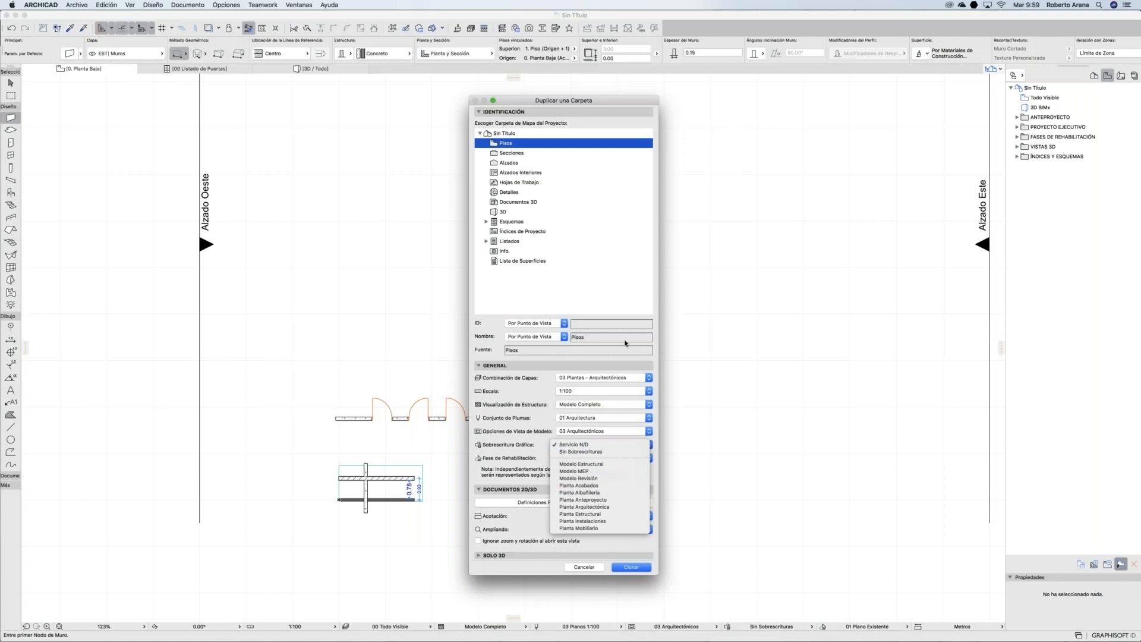
left_click(598, 507)
Step: Set the 06 Estado Planteado phase, Metros dimensions and current zoom, then clone the folder
left_click(579, 458)
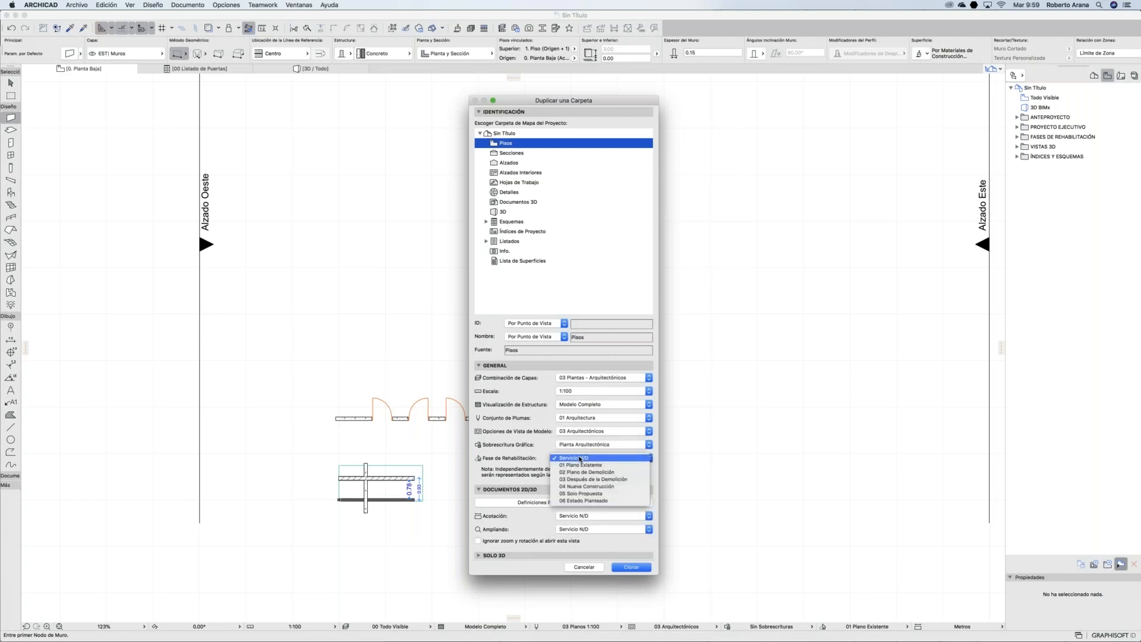
left_click(588, 501)
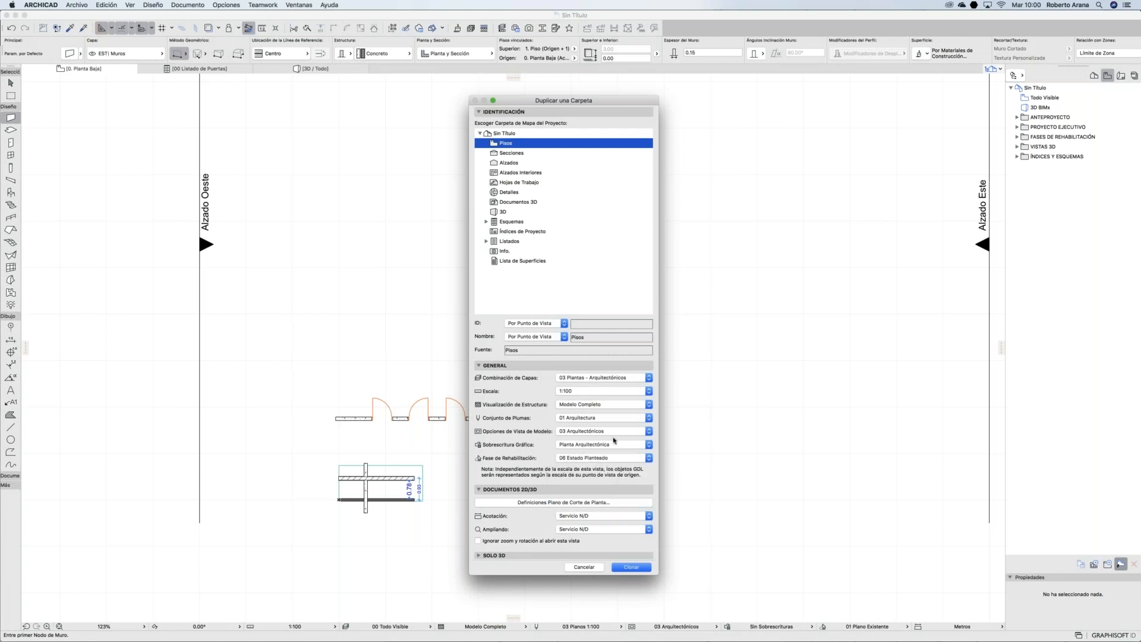
left_click(599, 516)
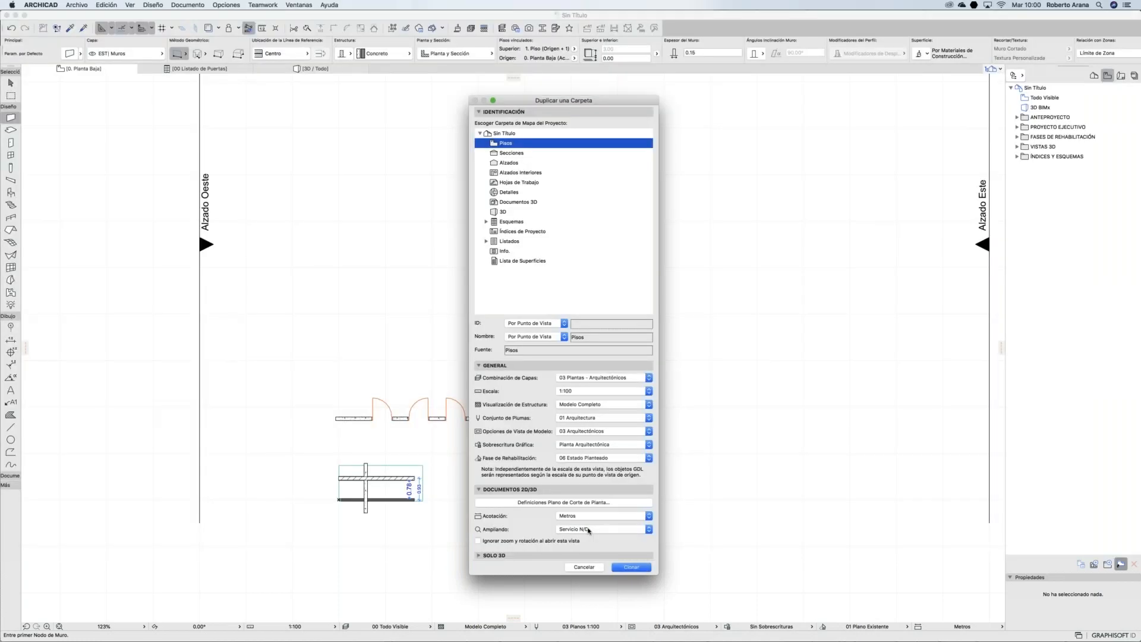
left_click(582, 530)
left_click(581, 533)
left_click(631, 567)
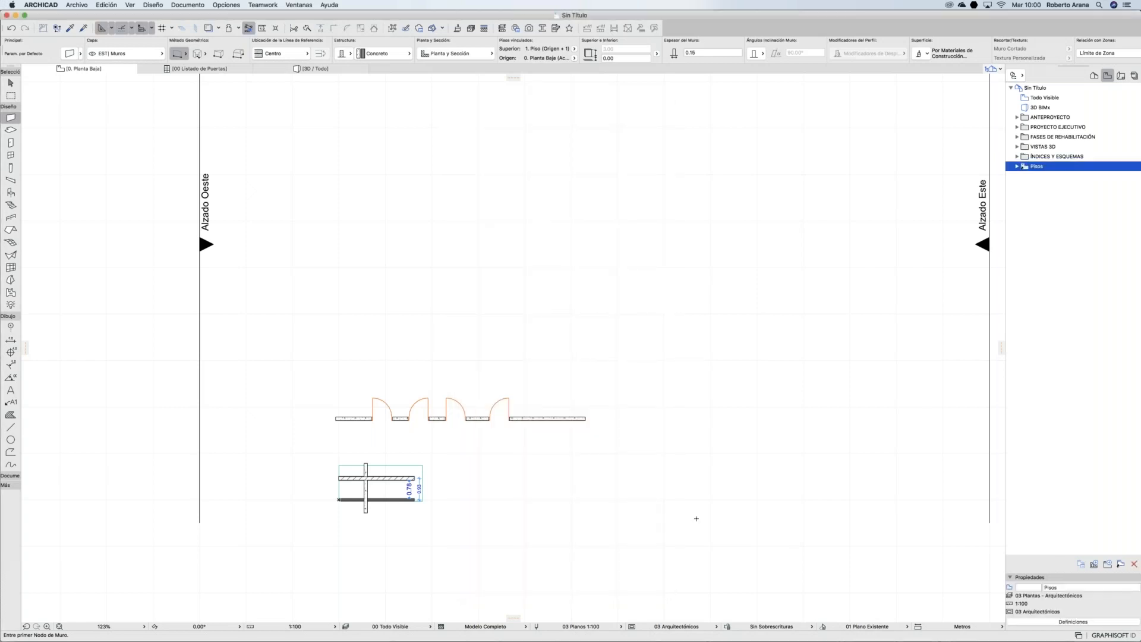
Step: Rename the cloned Pisos folder to Plantas Arquitectonicas in Propiedades, then return to the Project Map
left_click(1017, 167)
left_click(1017, 167)
left_click(1016, 167)
left_click(1049, 587)
double_click(1050, 587)
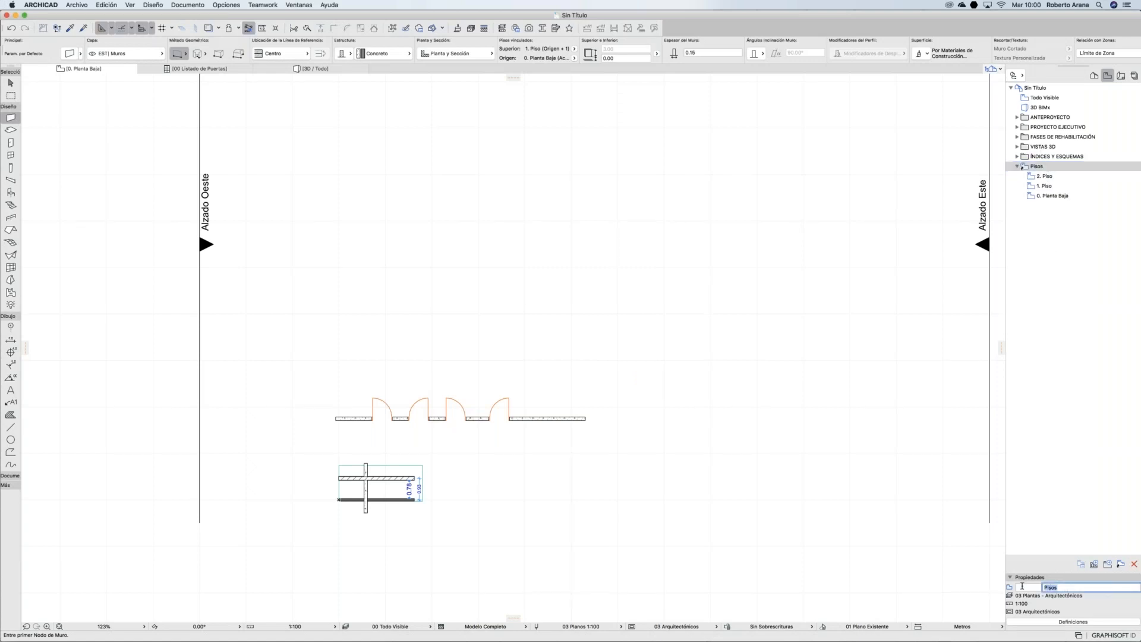
type("Plantas Arquitectonica")
left_click(1057, 336)
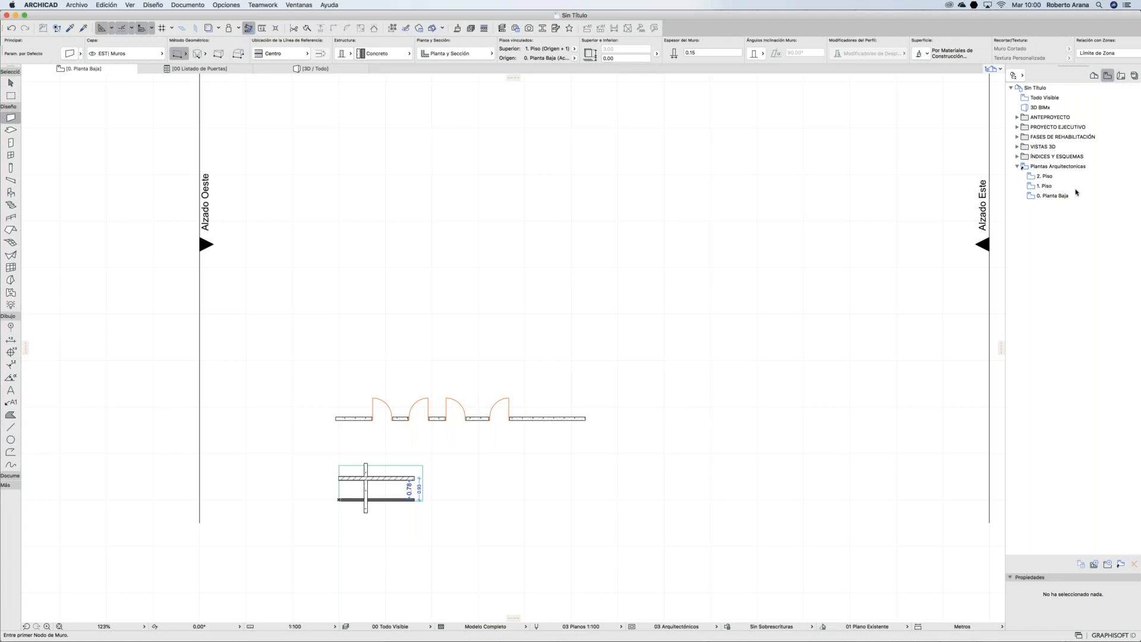
left_click(1094, 75)
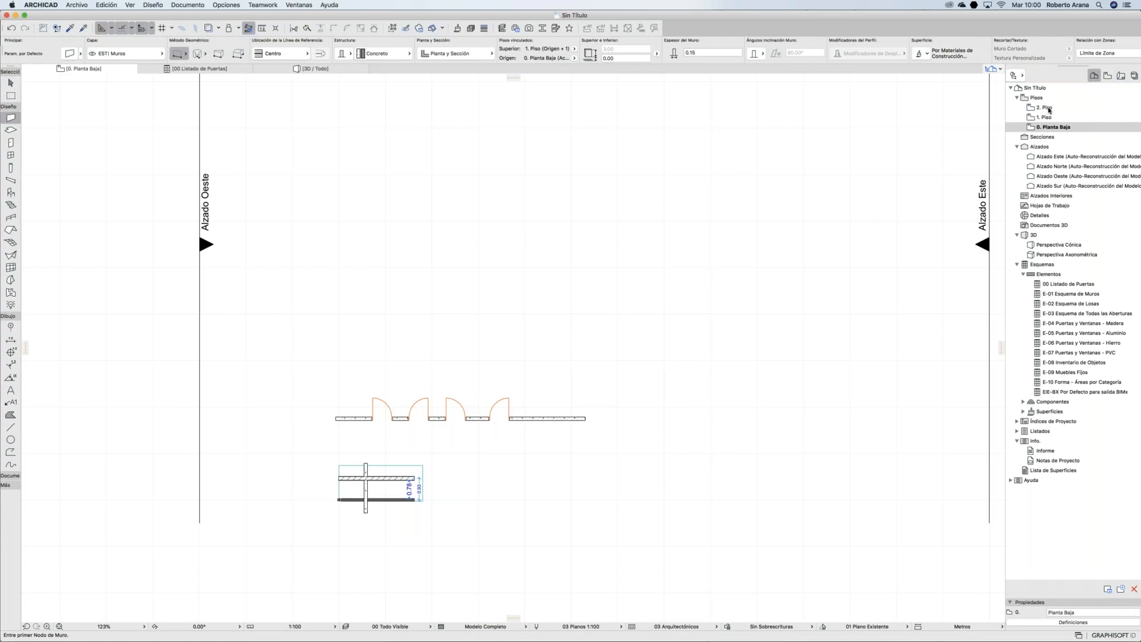
Step: In Definiciones de Pisos, insert 3. Piso above 2. Piso and -1. Piso below Planta Baja
left_click(1047, 108)
right_click(1047, 110)
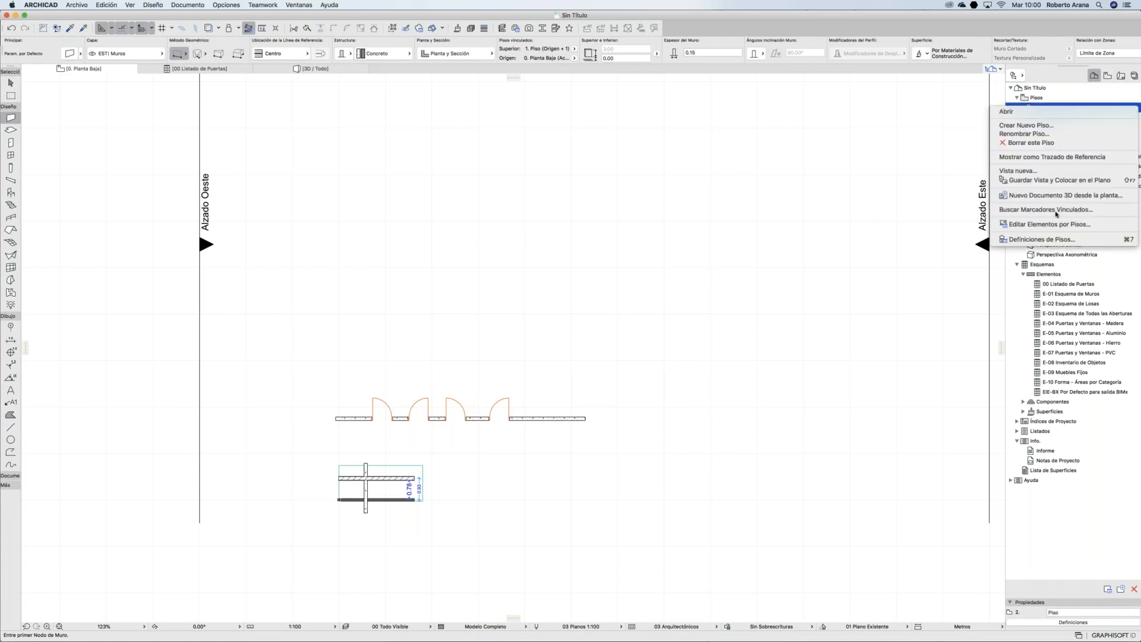
left_click(1041, 239)
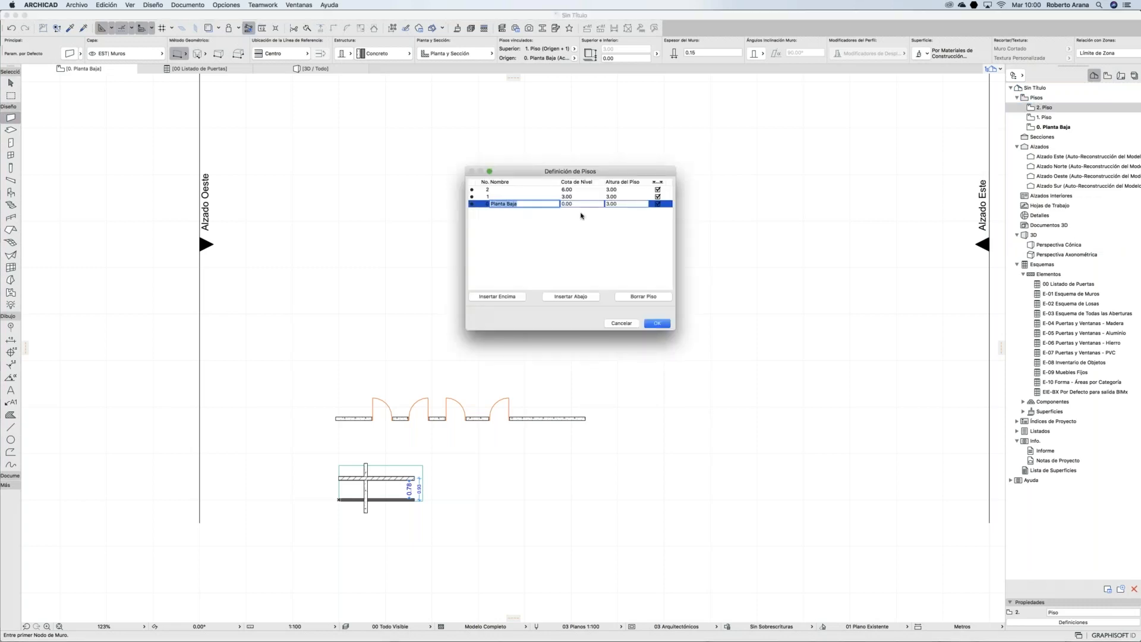
left_click(497, 296)
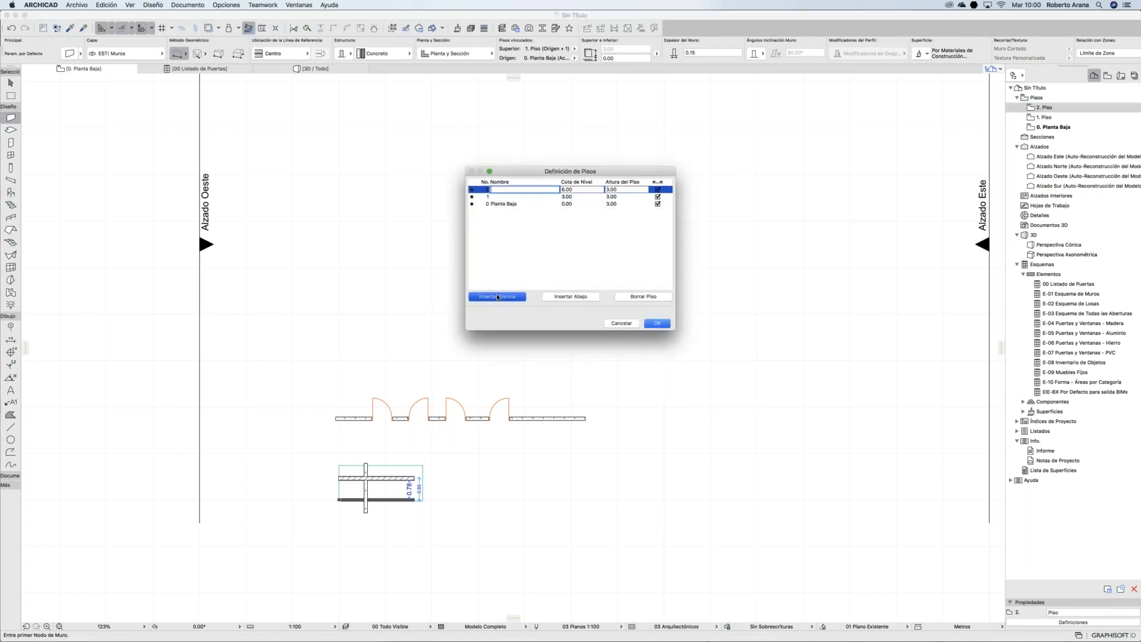
left_click(586, 212)
left_click(577, 296)
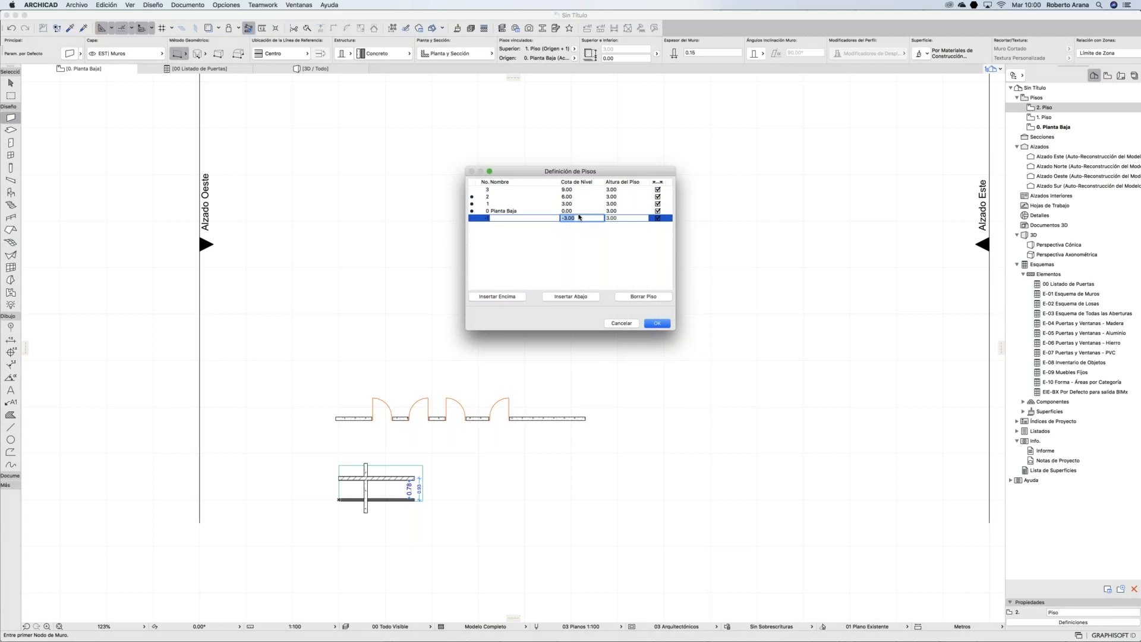
left_click(657, 322)
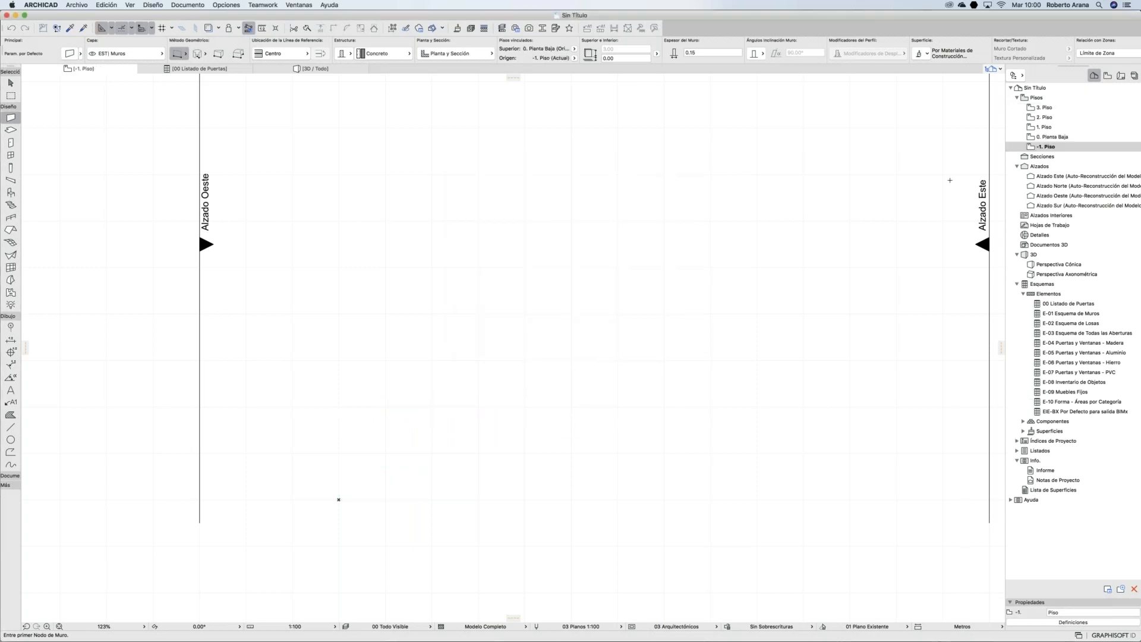
left_click(1107, 76)
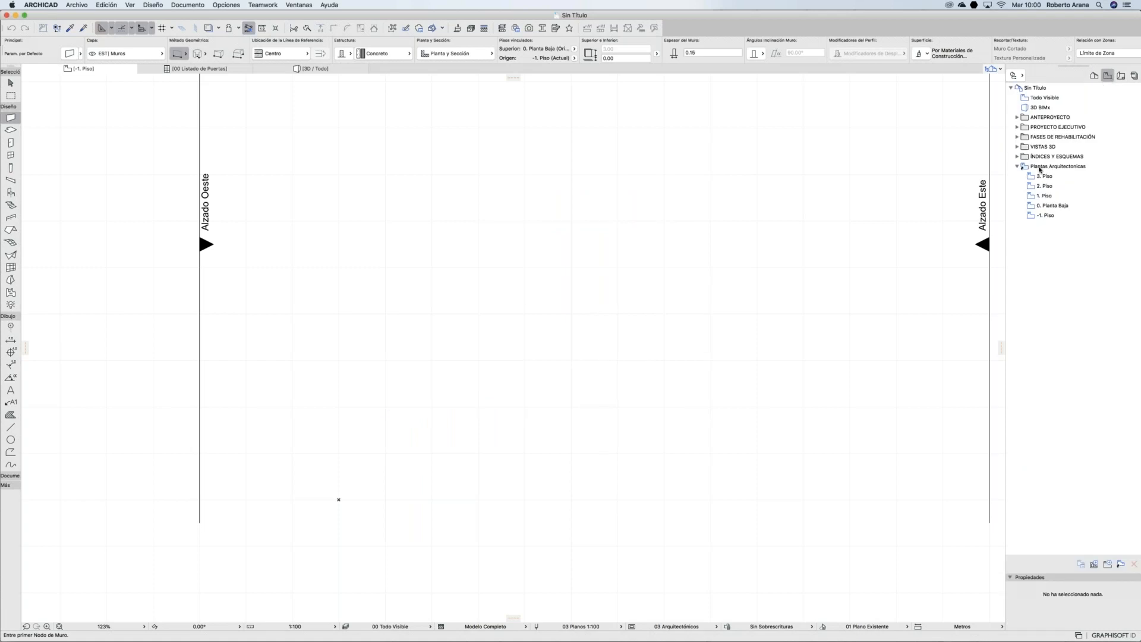
Step: Open the -1. Piso floor plan and draw a straight wall on it
left_click(1040, 168)
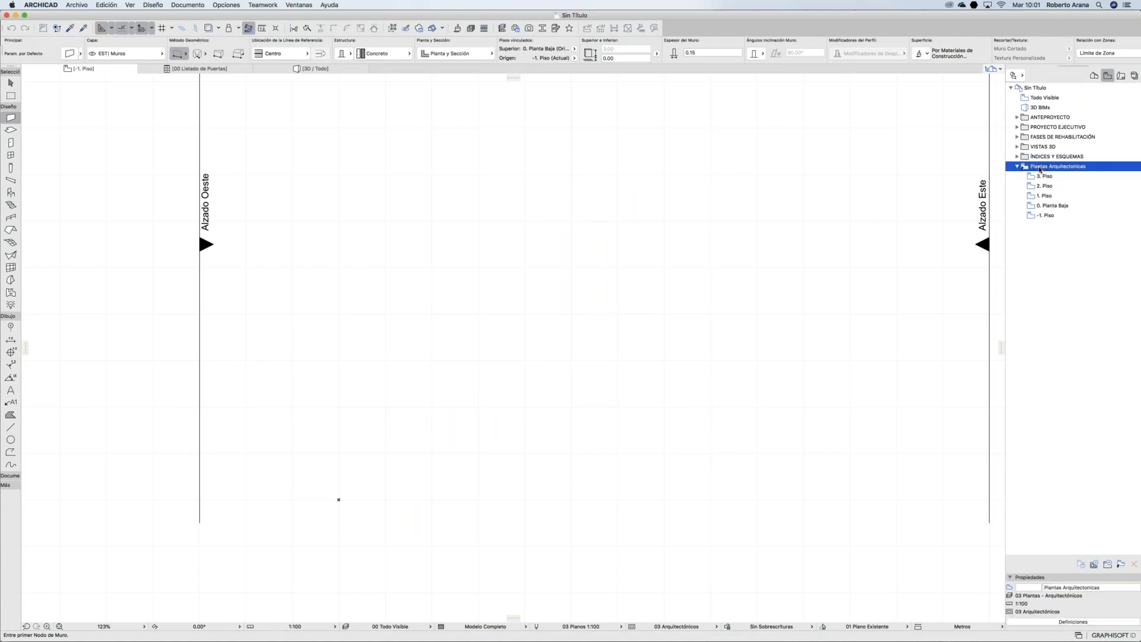
double_click(1045, 177)
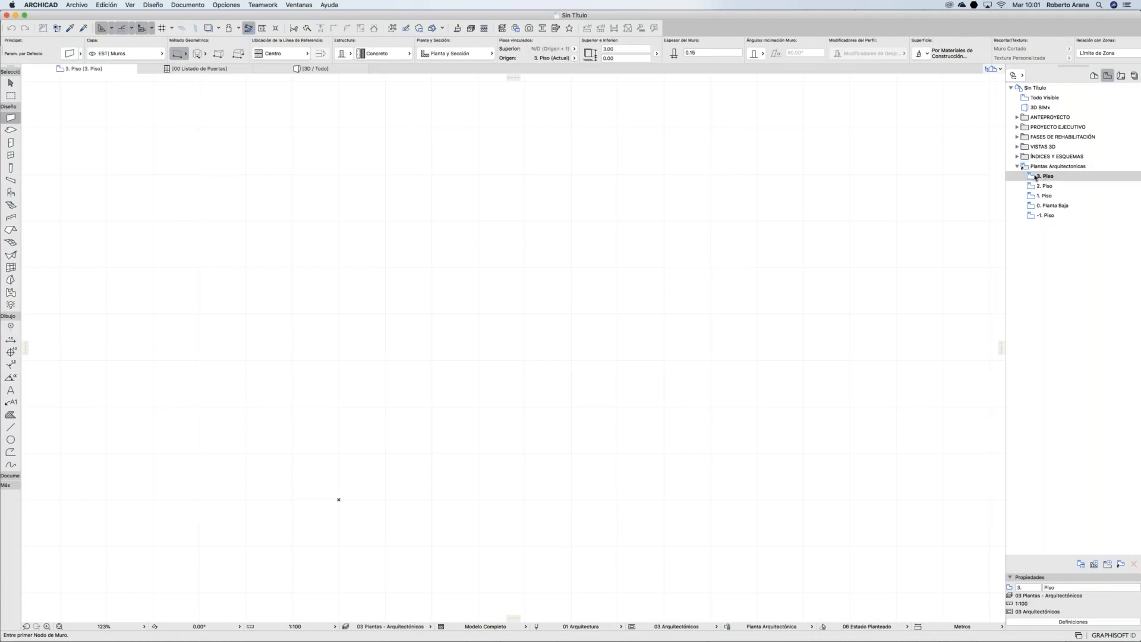
double_click(1047, 215)
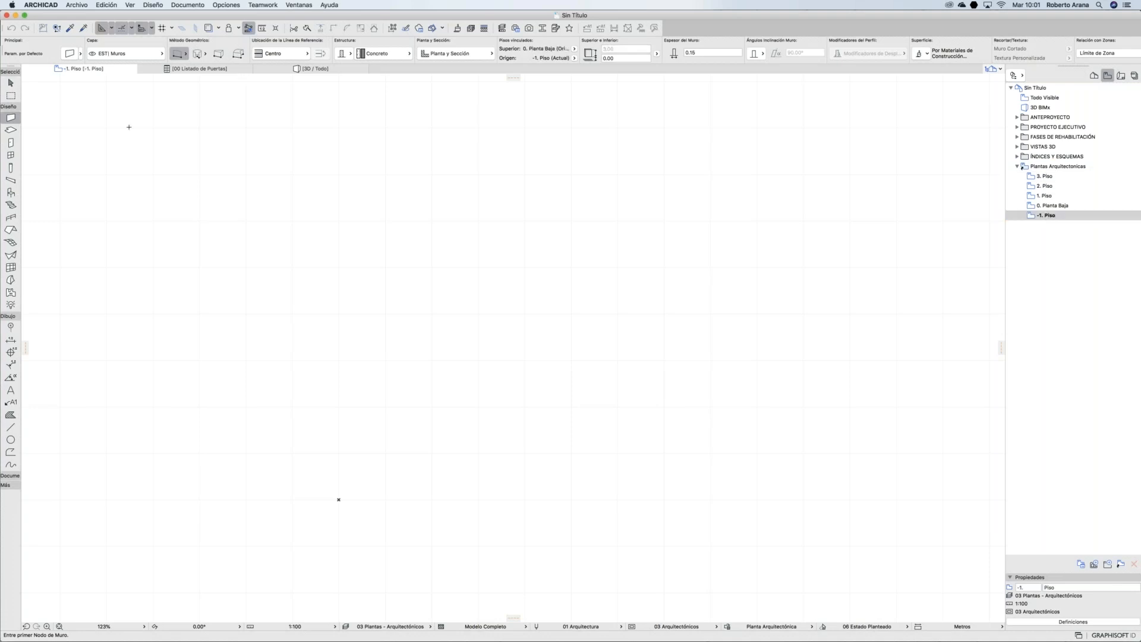
left_click(381, 298)
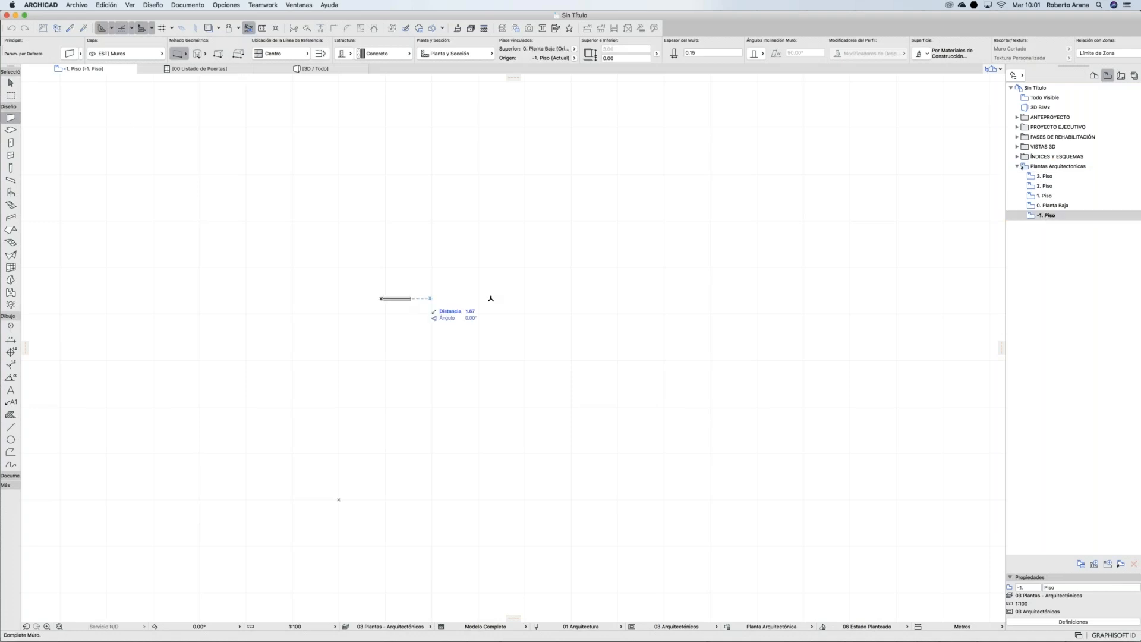
left_click(495, 298)
scroll(513, 348, "up", 1)
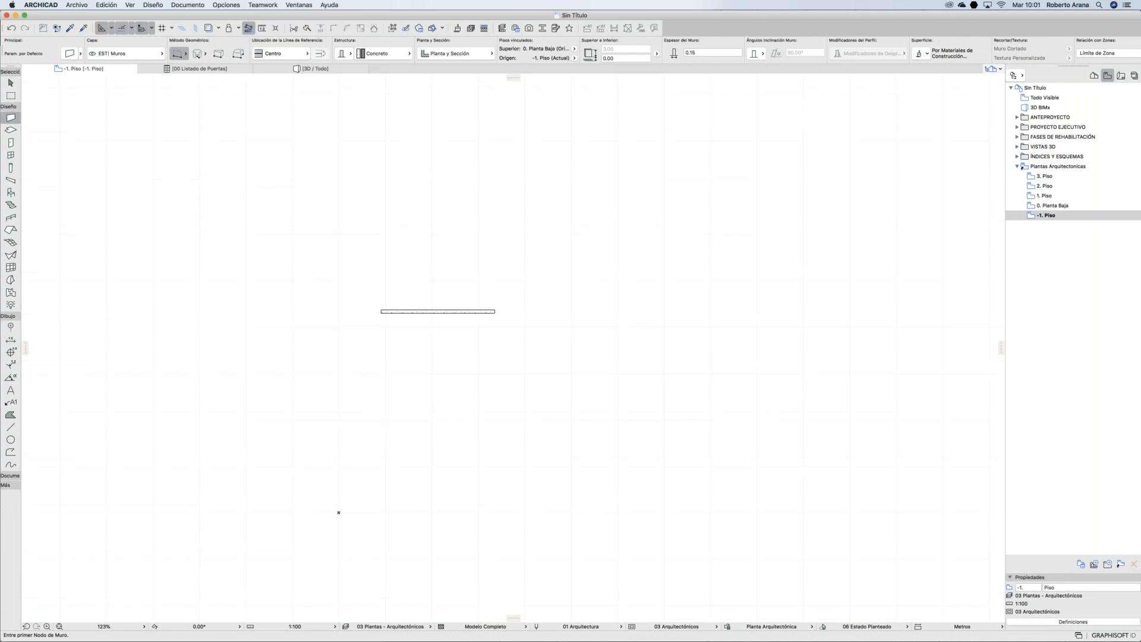
scroll(412, 318, "up", 5)
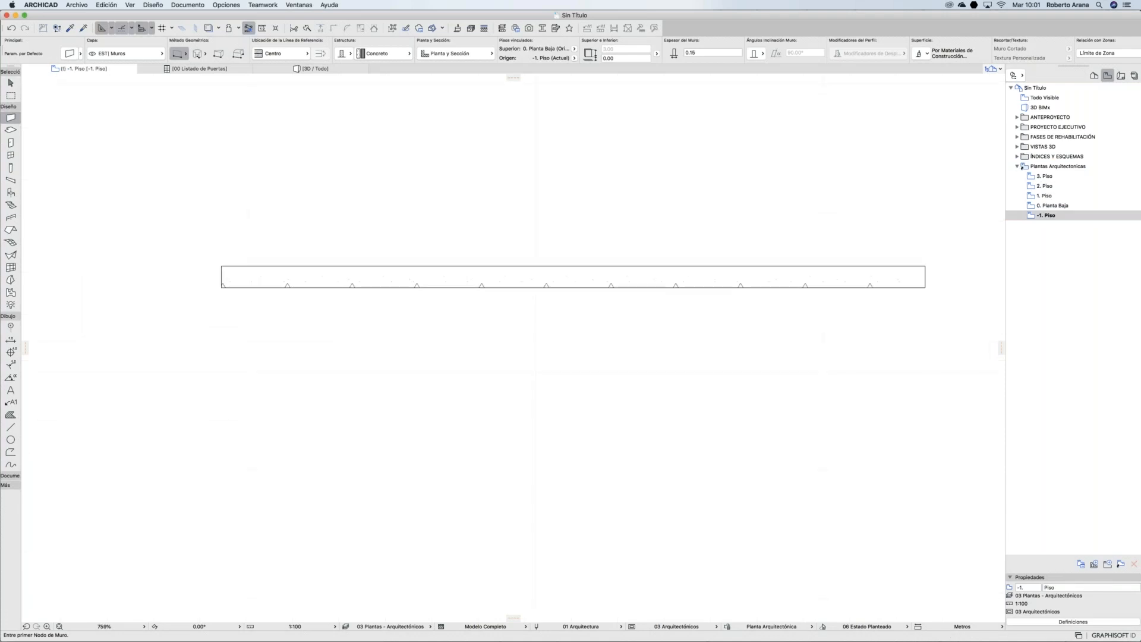
left_click(1045, 177)
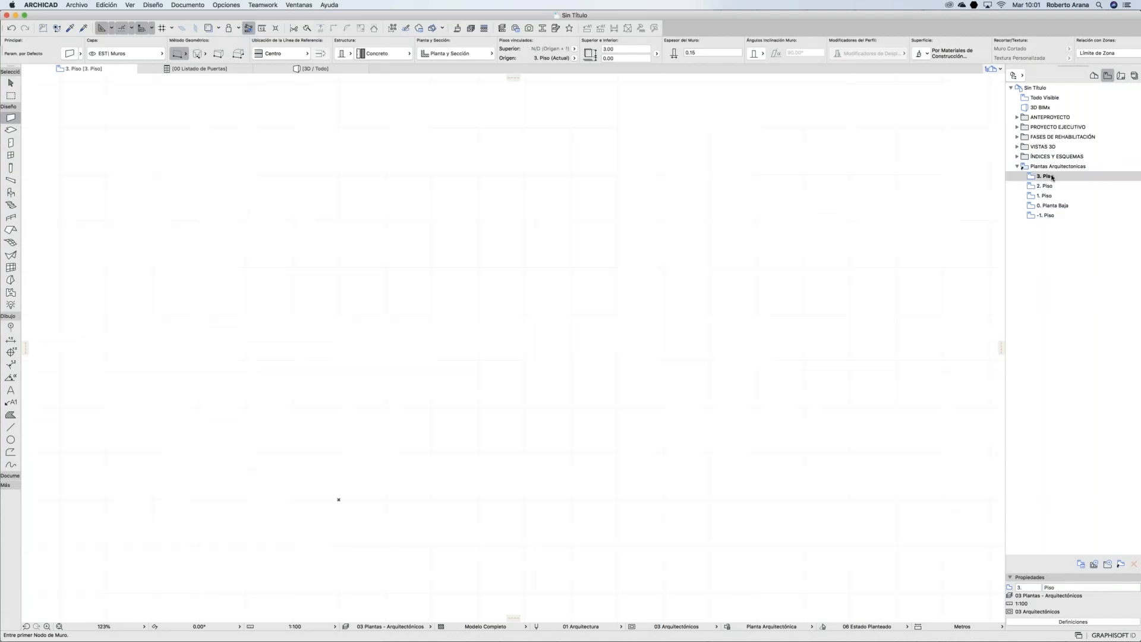
left_click(1046, 215)
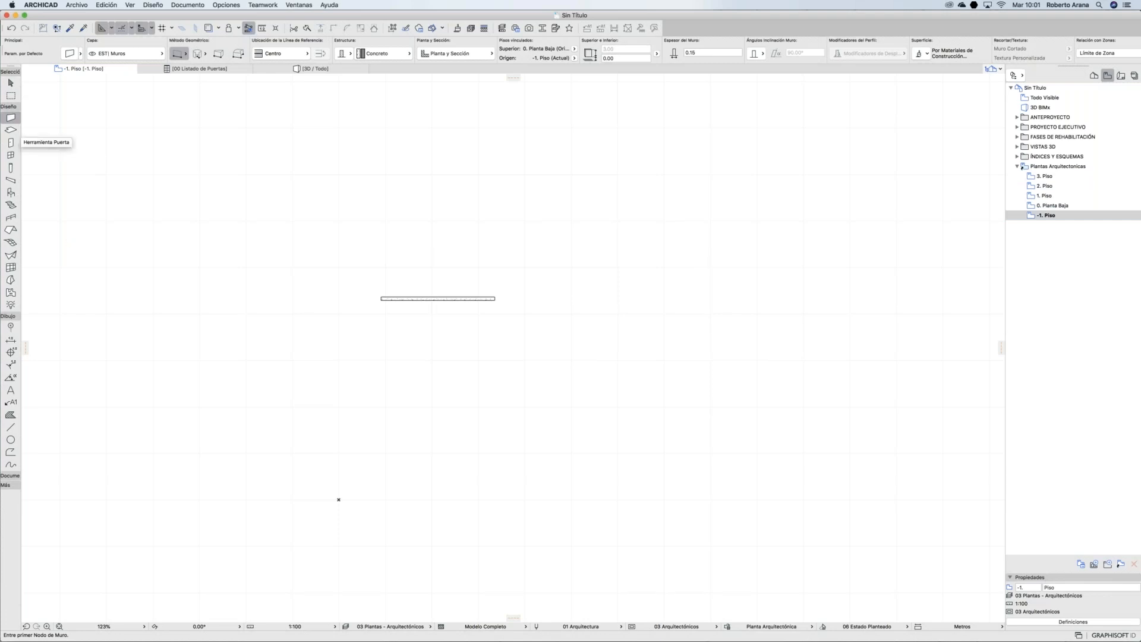
Step: Insert a door and a Ventana Corredera 2 Hojas 22 sliding window into the wall
left_click(10, 143)
left_click(396, 297)
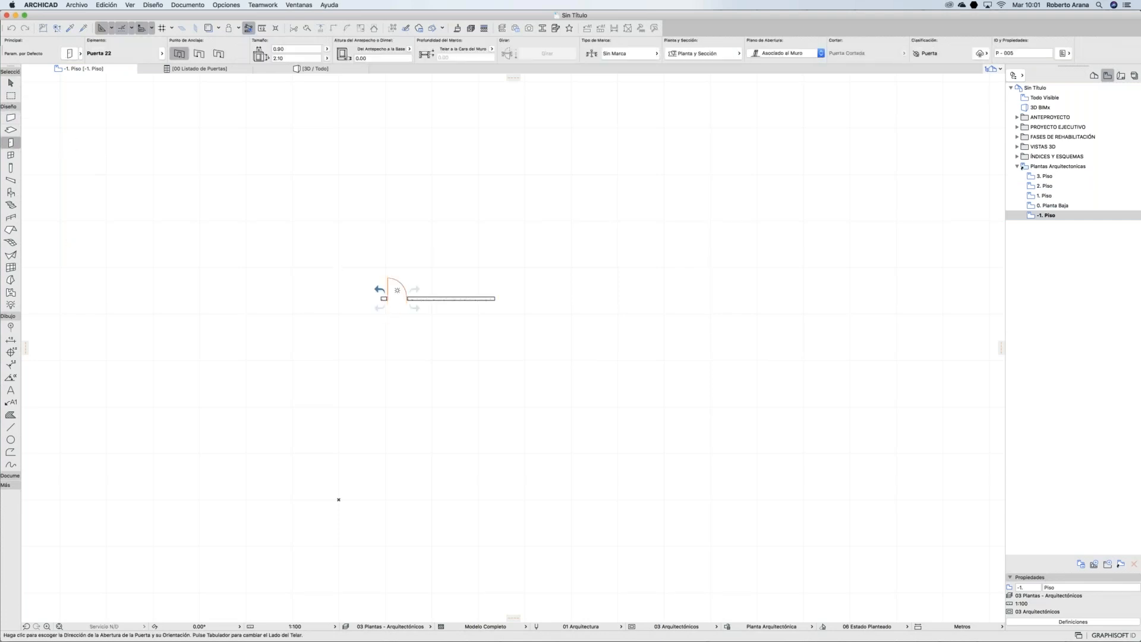
left_click(11, 155)
left_click(432, 290)
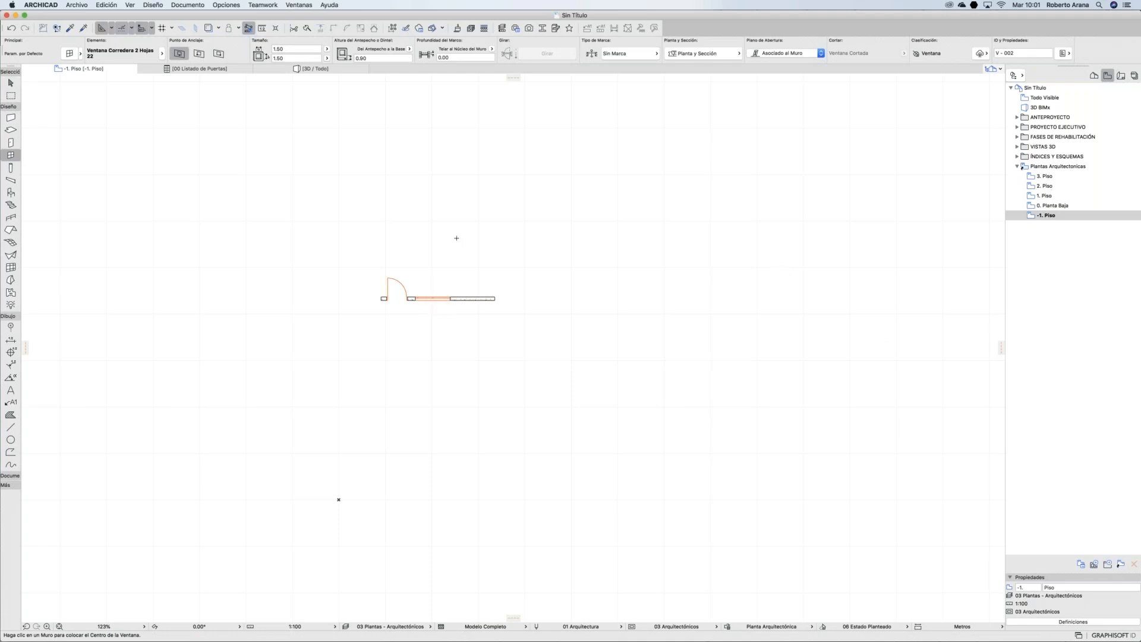
left_click(1018, 167)
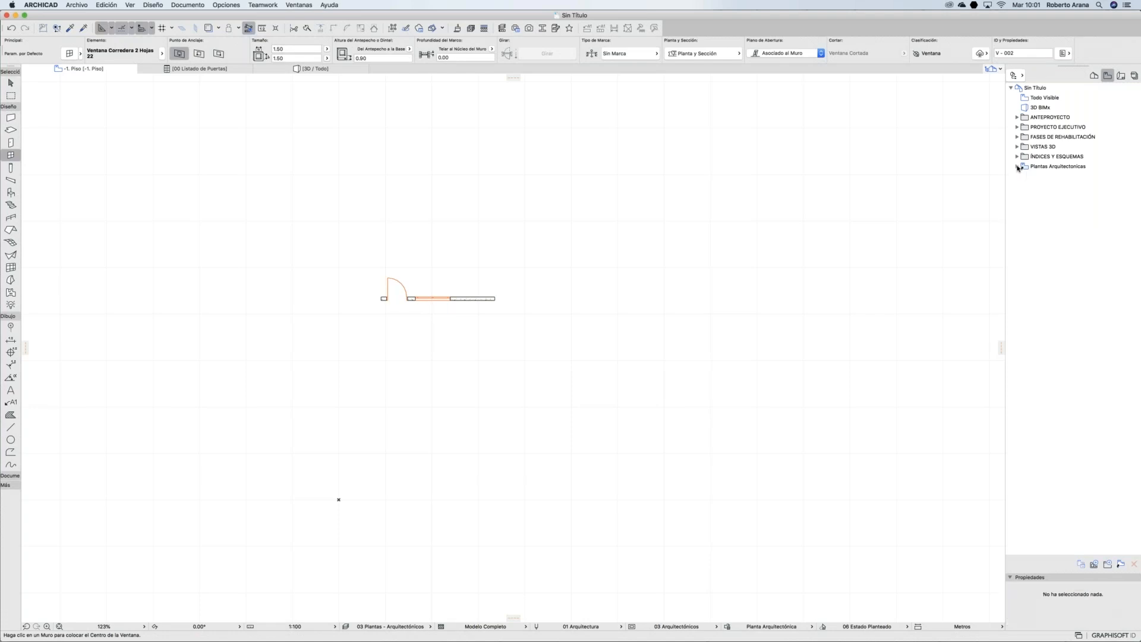
Step: Clone the Pisos stories under the custom folder name Planta Albañilerias
left_click(1121, 564)
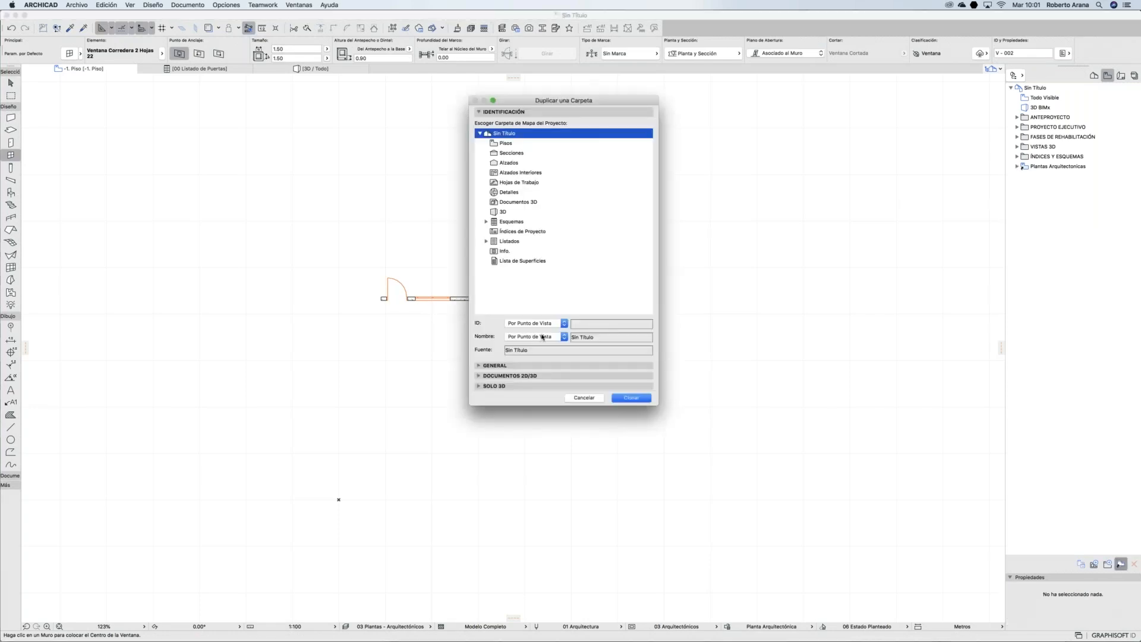
left_click(564, 324)
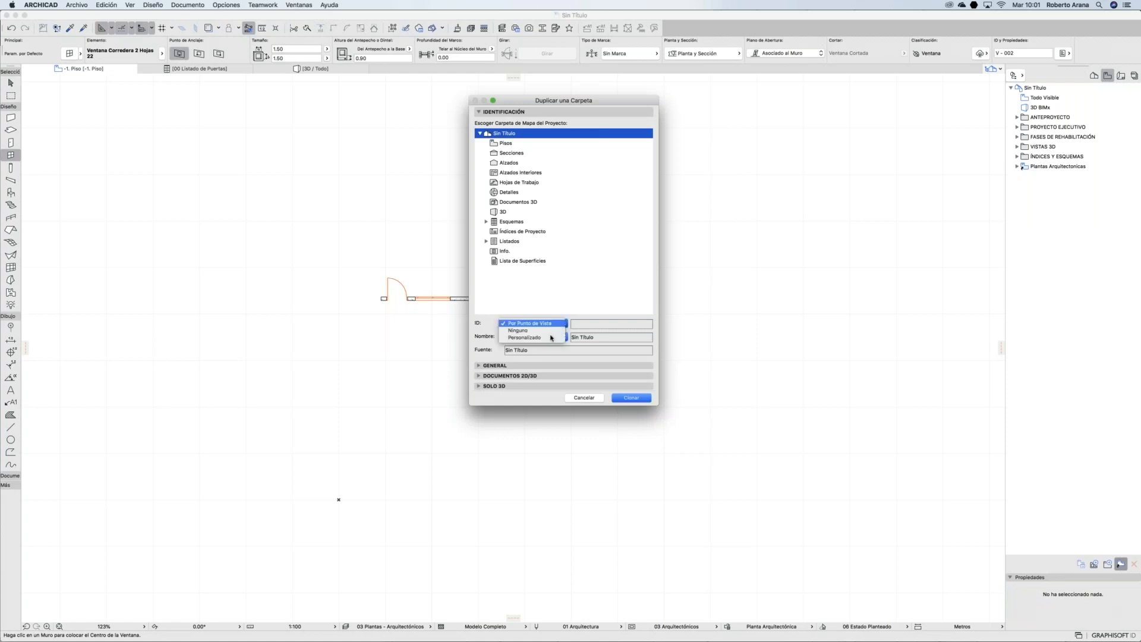
left_click(572, 334)
left_click(564, 337)
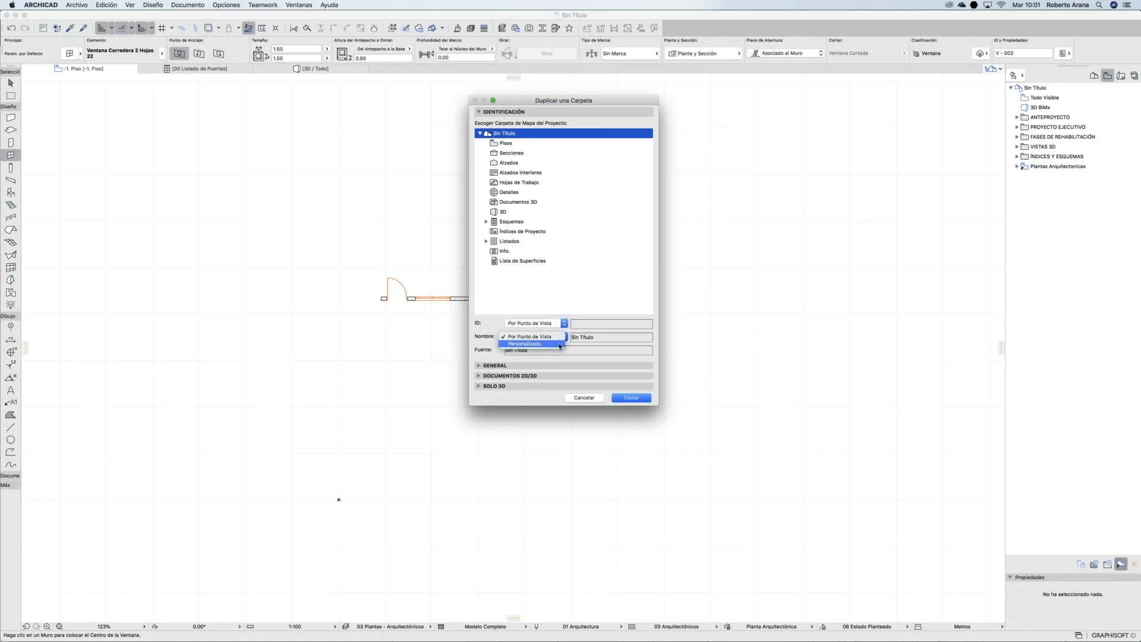
left_click(559, 344)
key("Tab")
type("Plantas Albañileria")
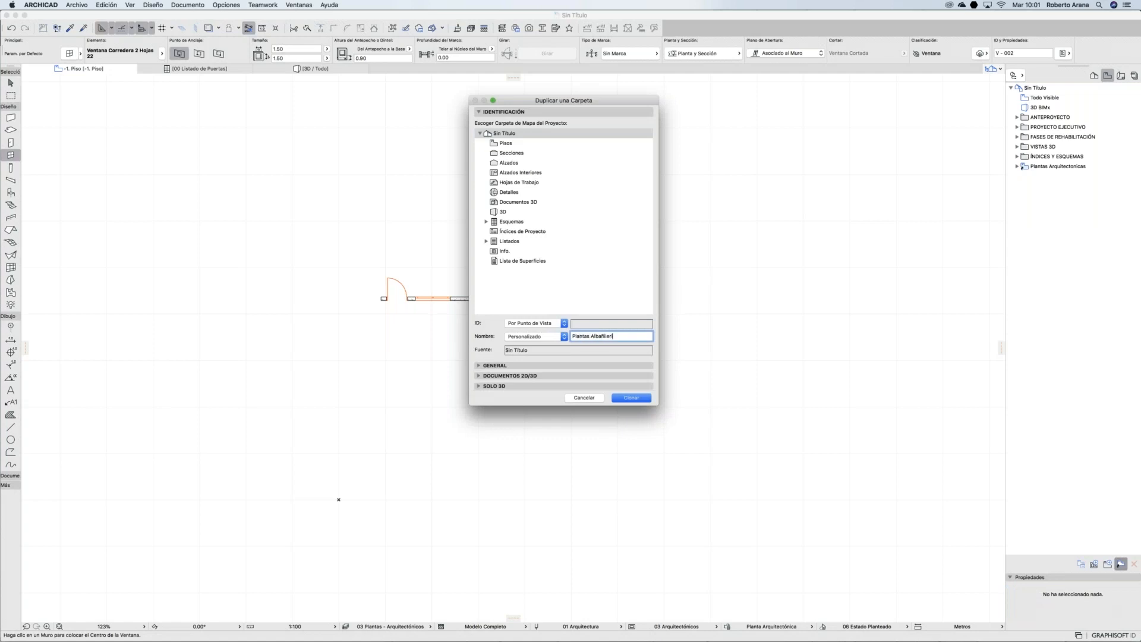
left_click(488, 367)
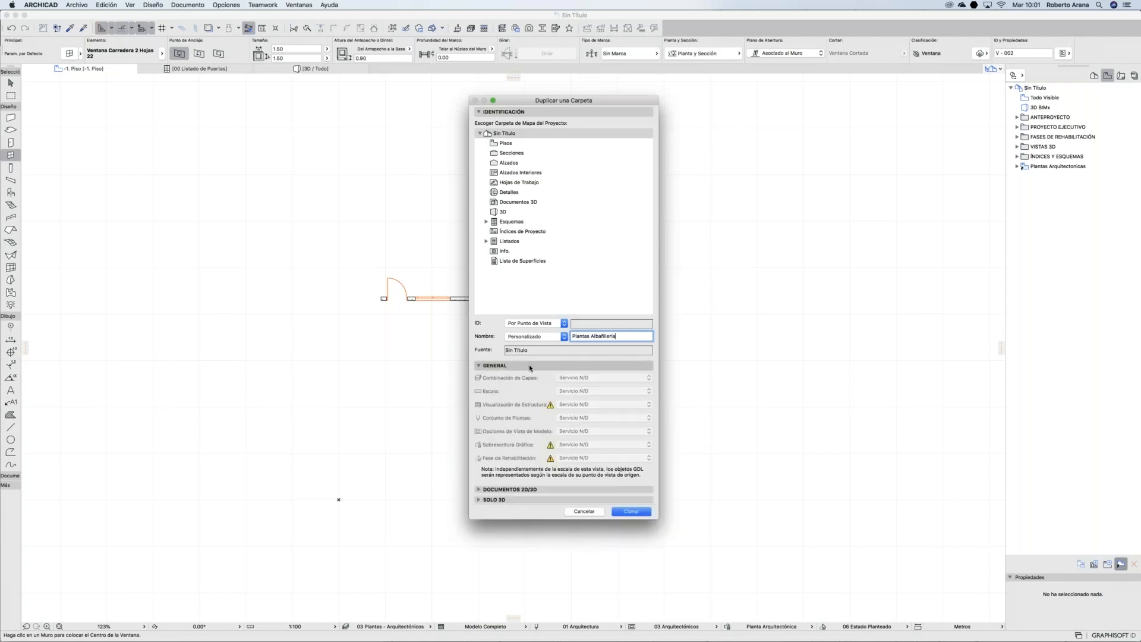
left_click(506, 144)
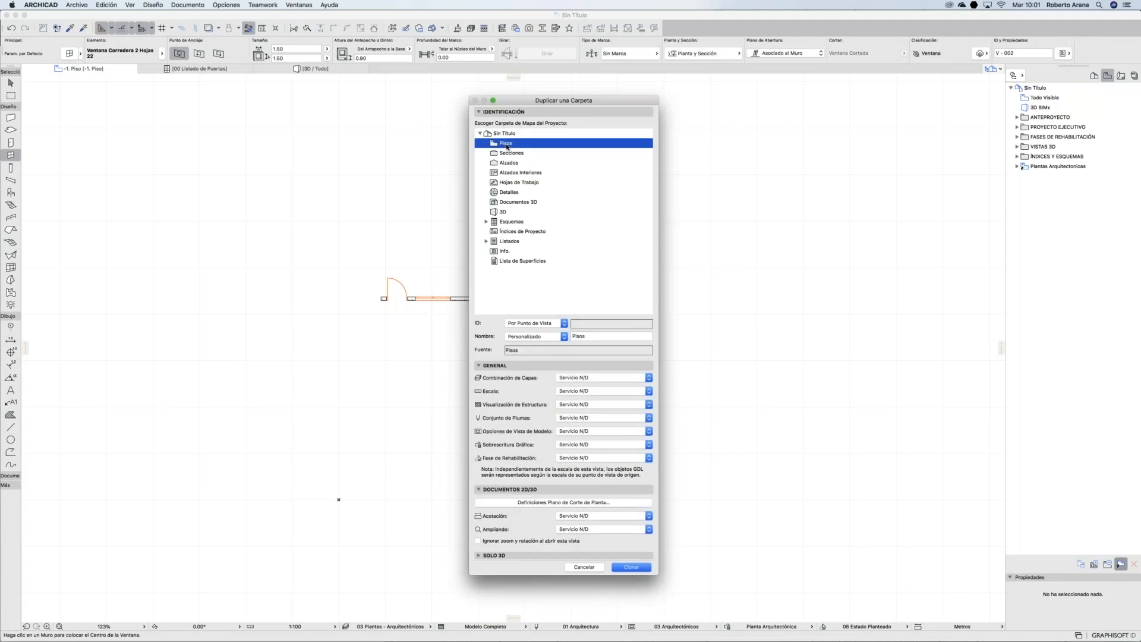
key("Tab")
type("Planta Albañilerias")
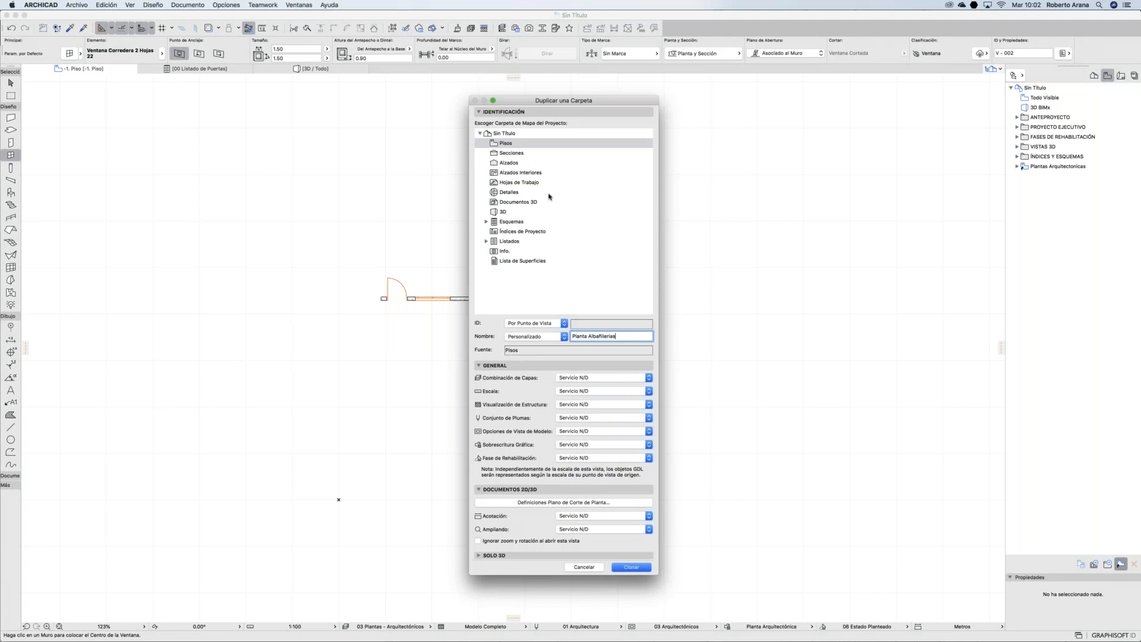
Step: Set 06 Plantas - Albañilería layers, 1:100 scale, structure without finishes and 03 Planos 1:100 pens
left_click(584, 378)
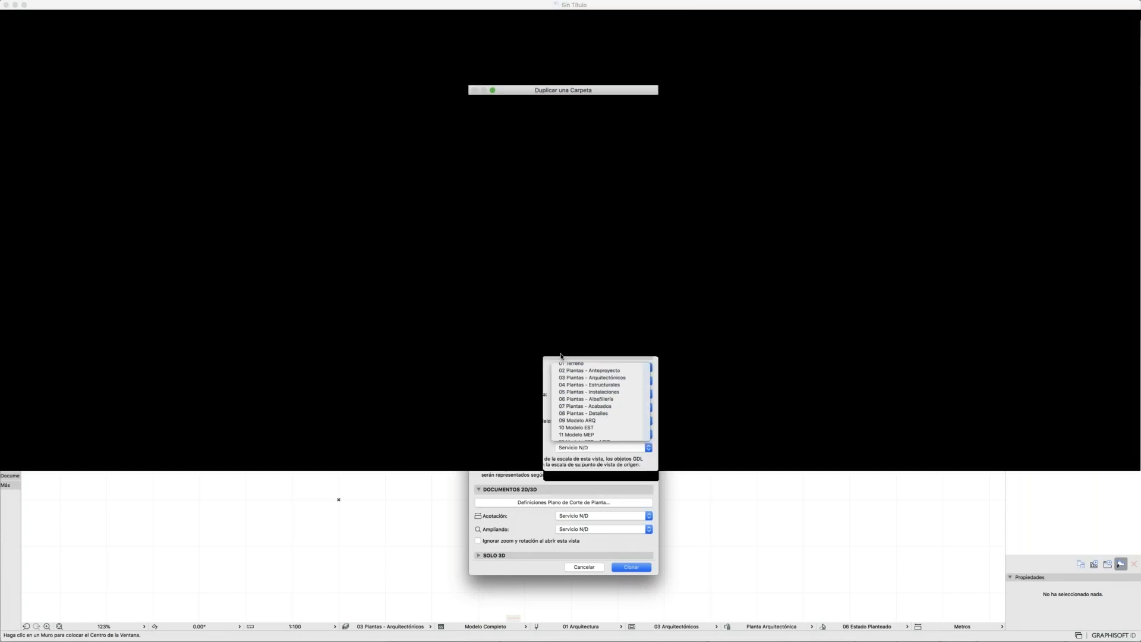
left_click(612, 426)
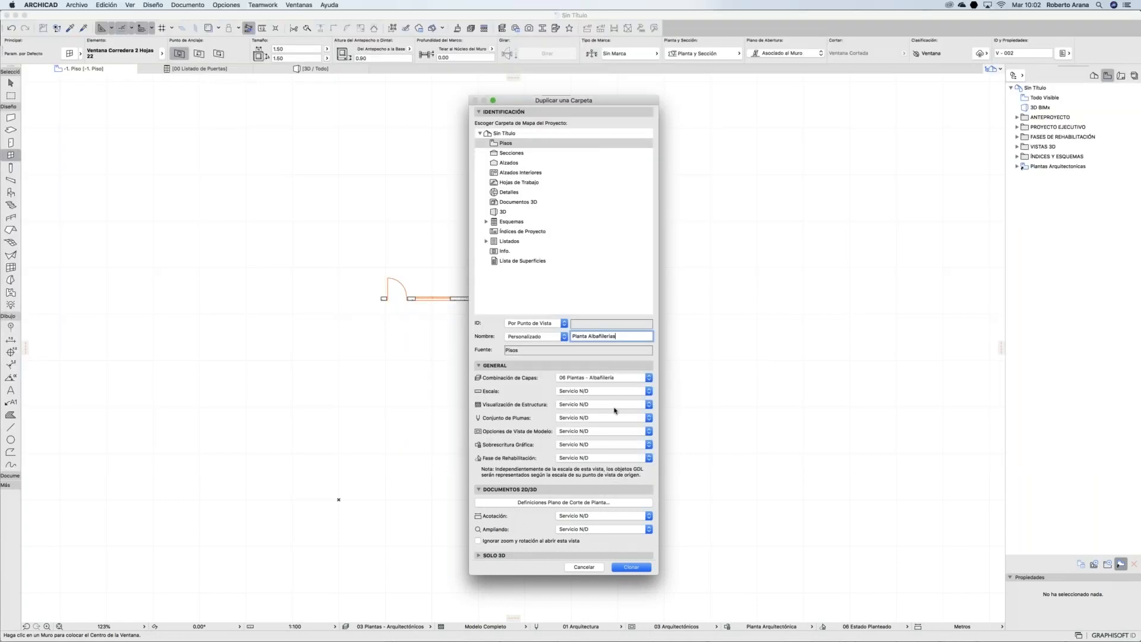
left_click(563, 392)
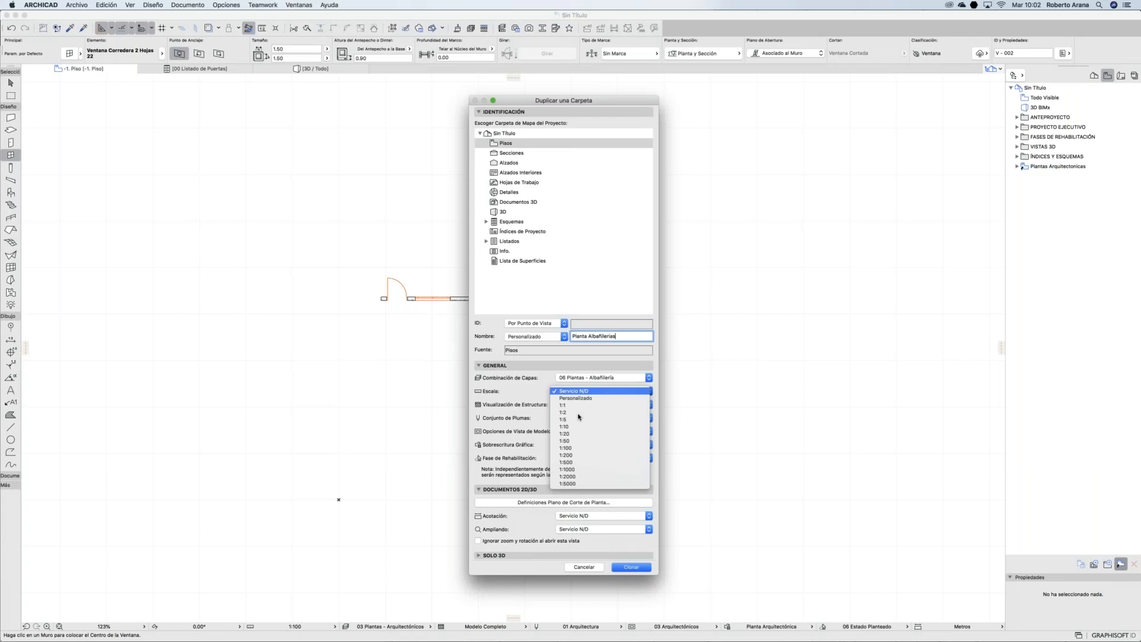
left_click(571, 448)
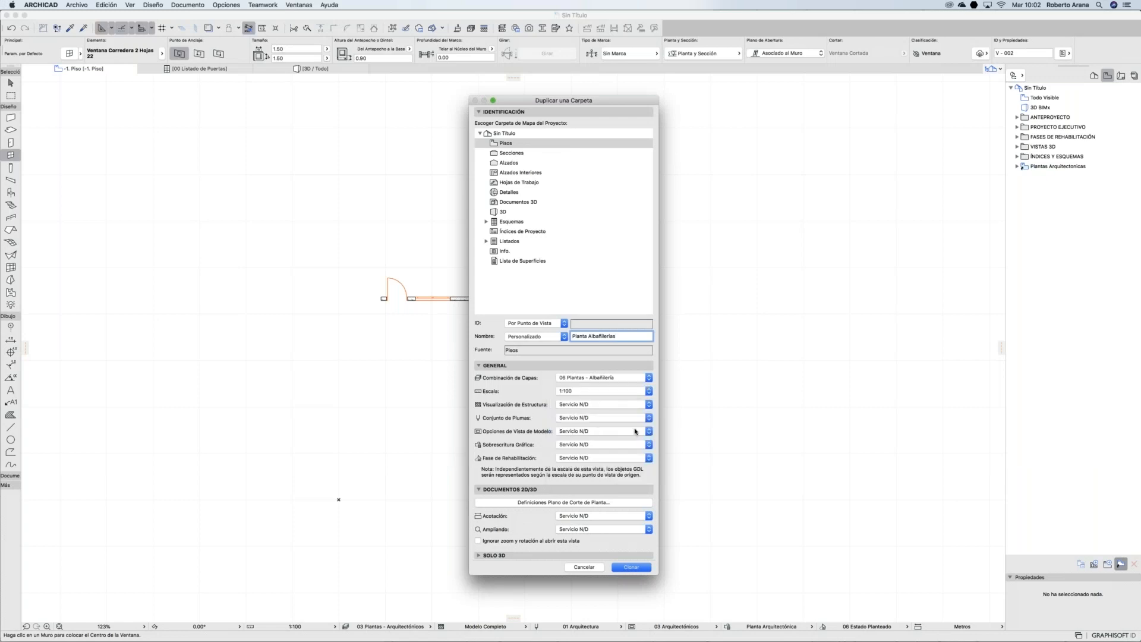
left_click(598, 404)
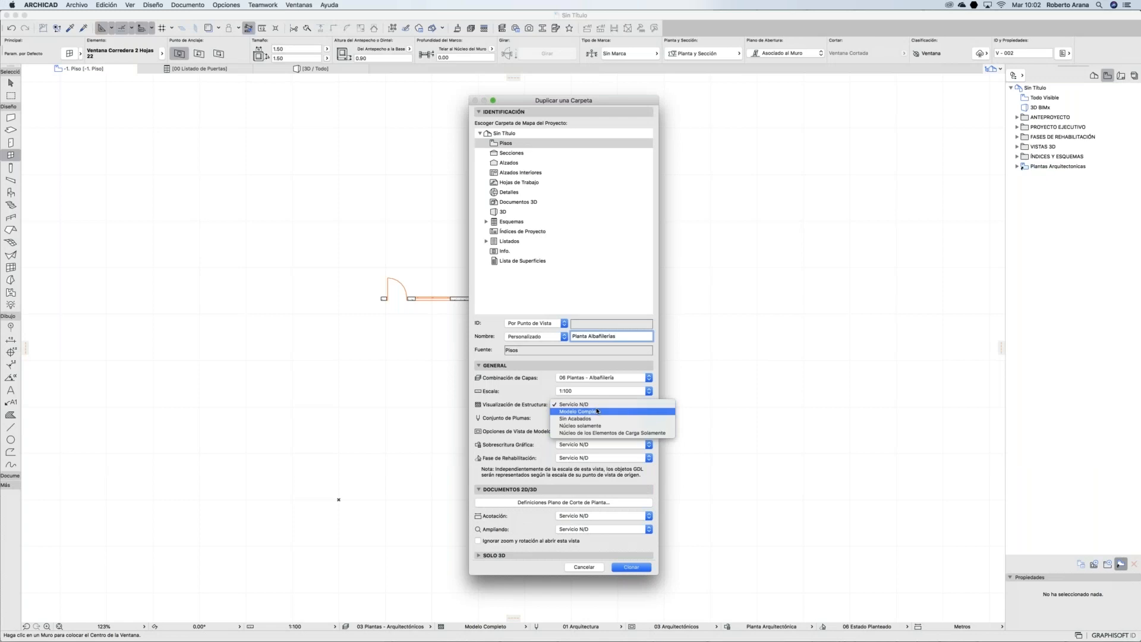
left_click(598, 419)
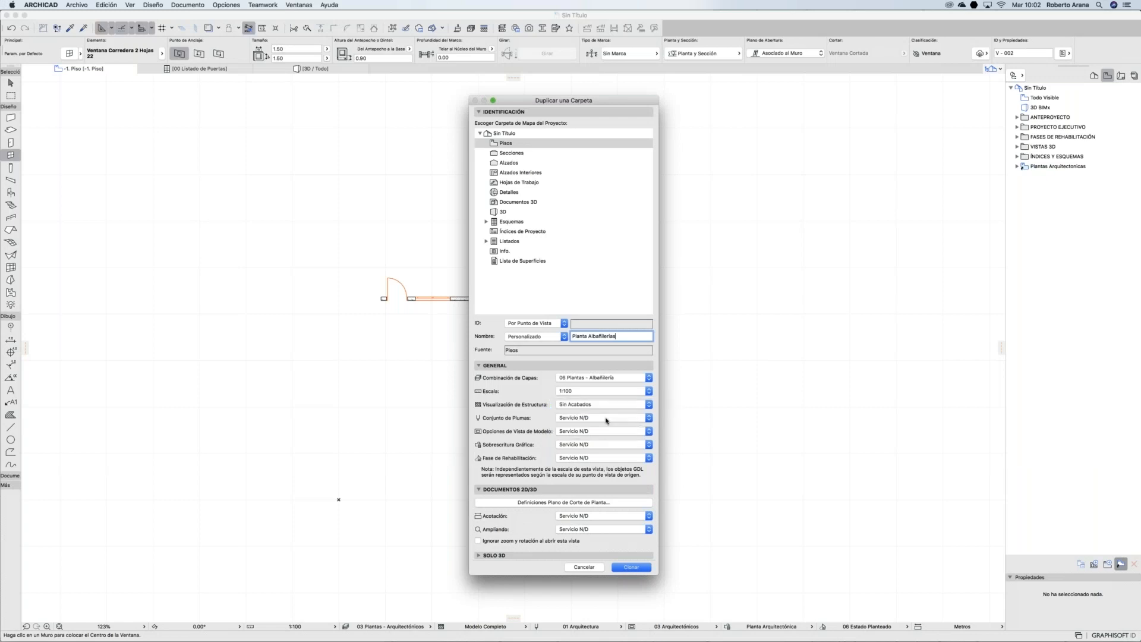
left_click(602, 418)
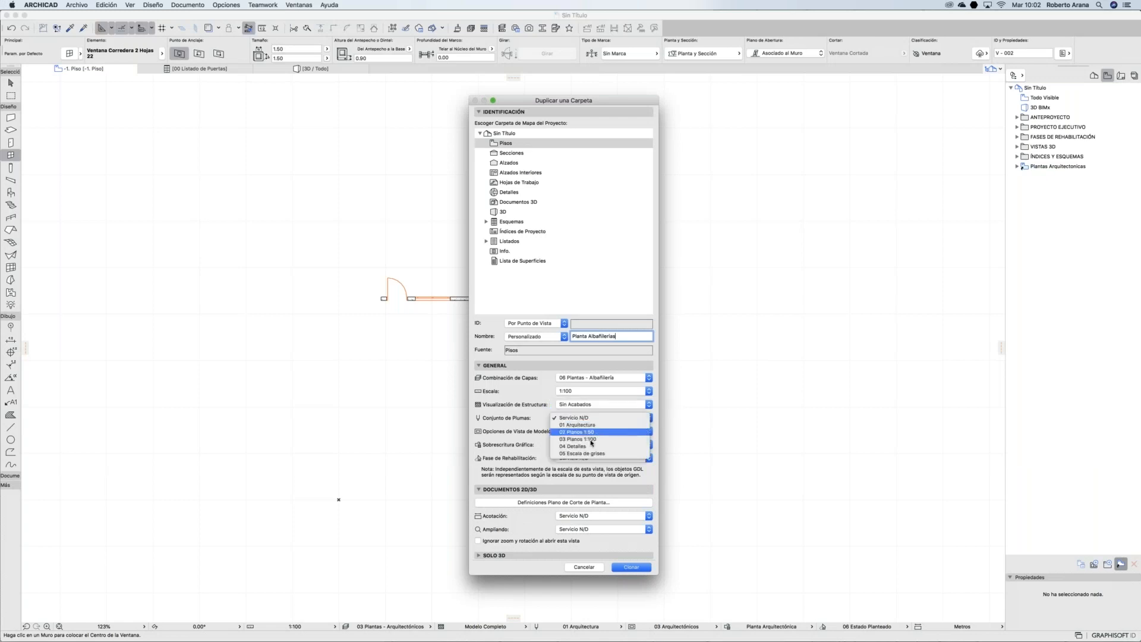
left_click(596, 439)
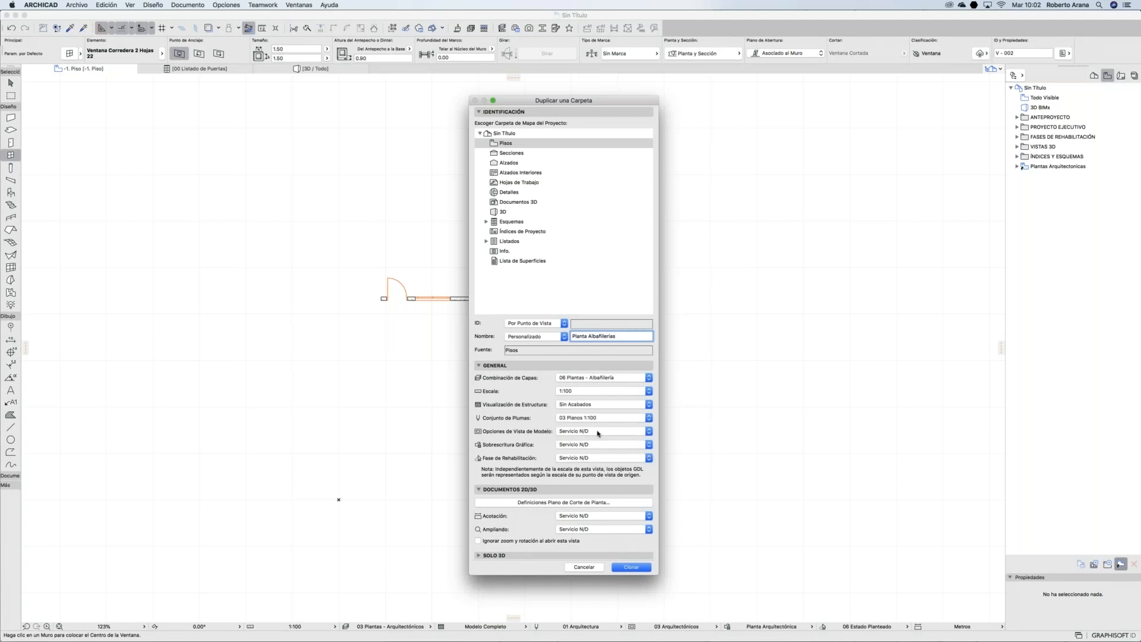
Step: Apply 03 Albañilerías model view, Planta Albañilería override, Centímetros and current zoom, then clone
left_click(597, 433)
left_click(598, 453)
left_click(594, 445)
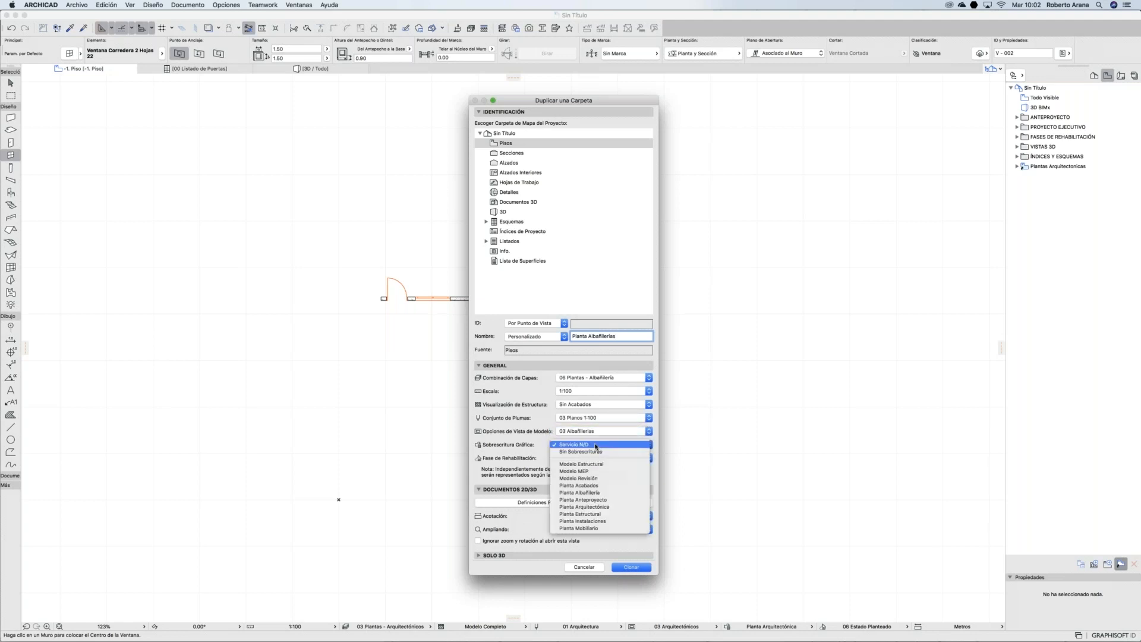
left_click(604, 492)
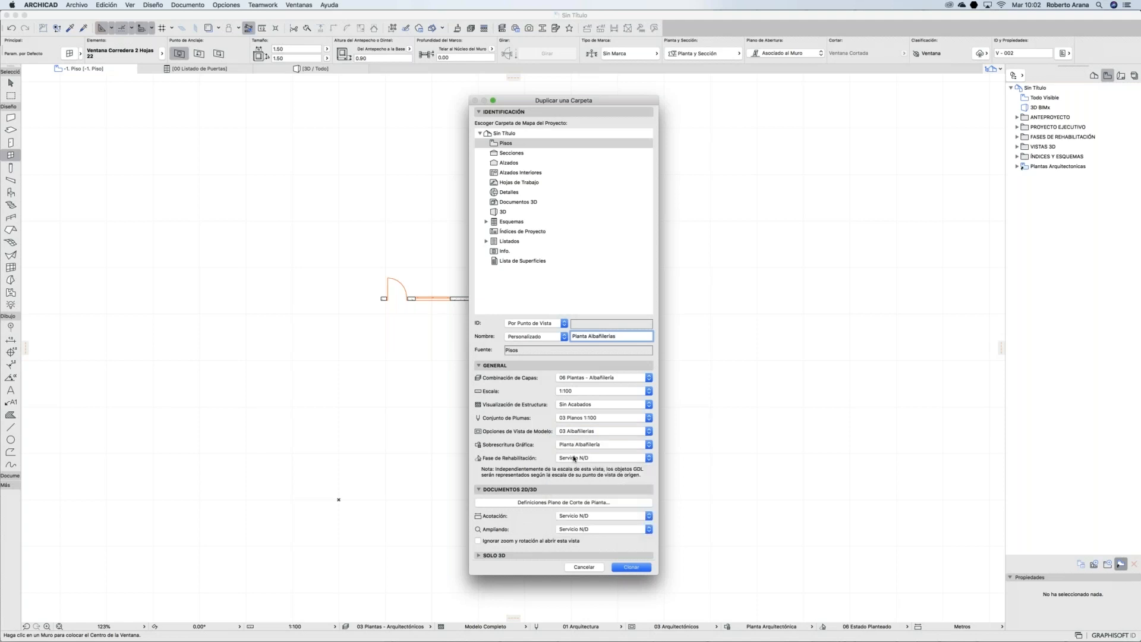
left_click(575, 458)
left_click(573, 517)
left_click(573, 523)
left_click(587, 531)
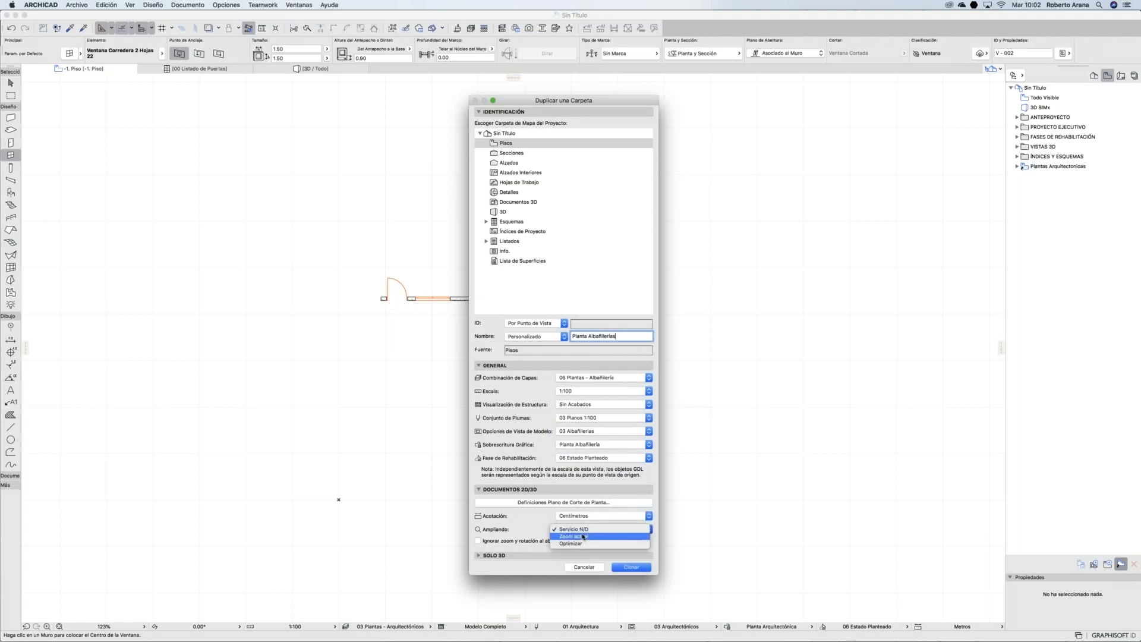
left_click(568, 541)
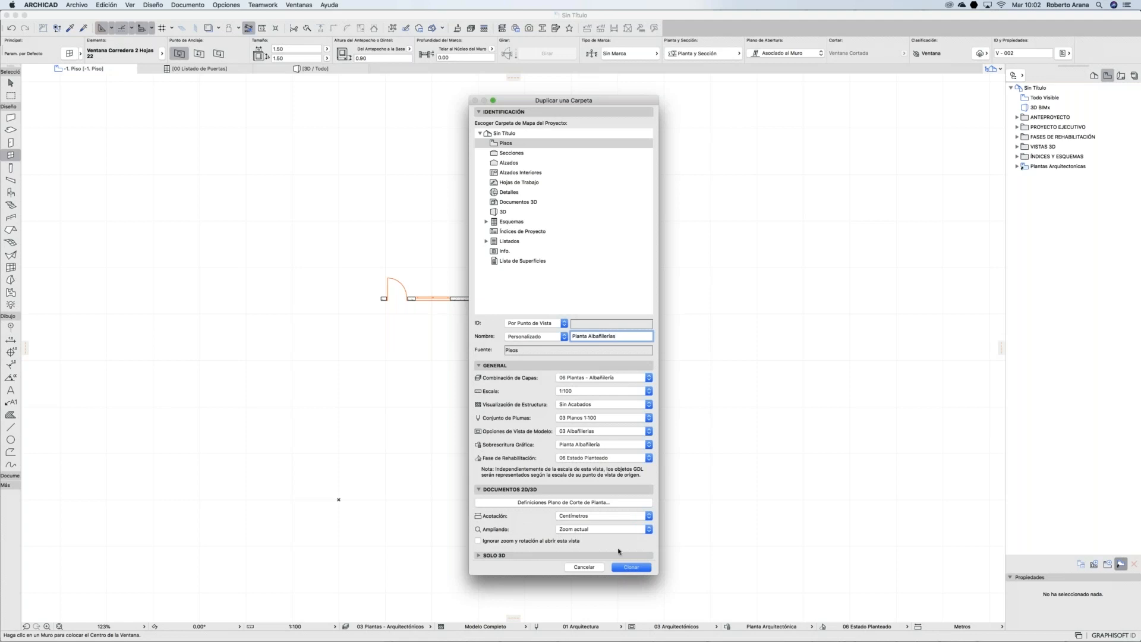
left_click(630, 568)
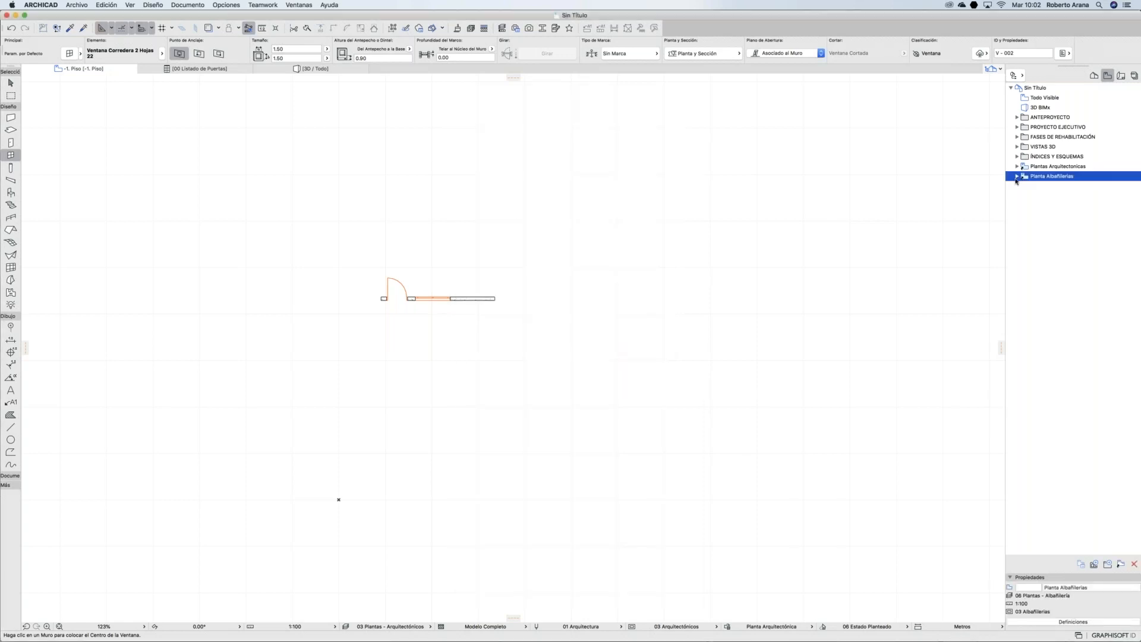
Step: Create a new view folder named Proyecto in the View Map
left_click(1017, 176)
left_click(1017, 177)
left_click(1016, 167)
left_click(1016, 167)
left_click(1095, 499)
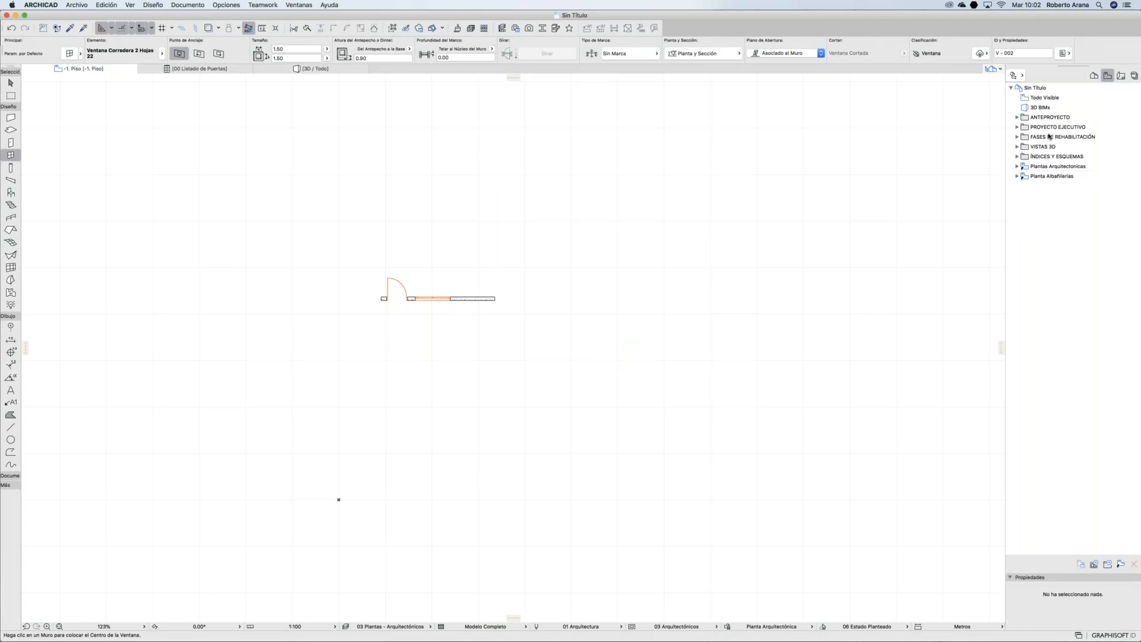
left_click(1109, 564)
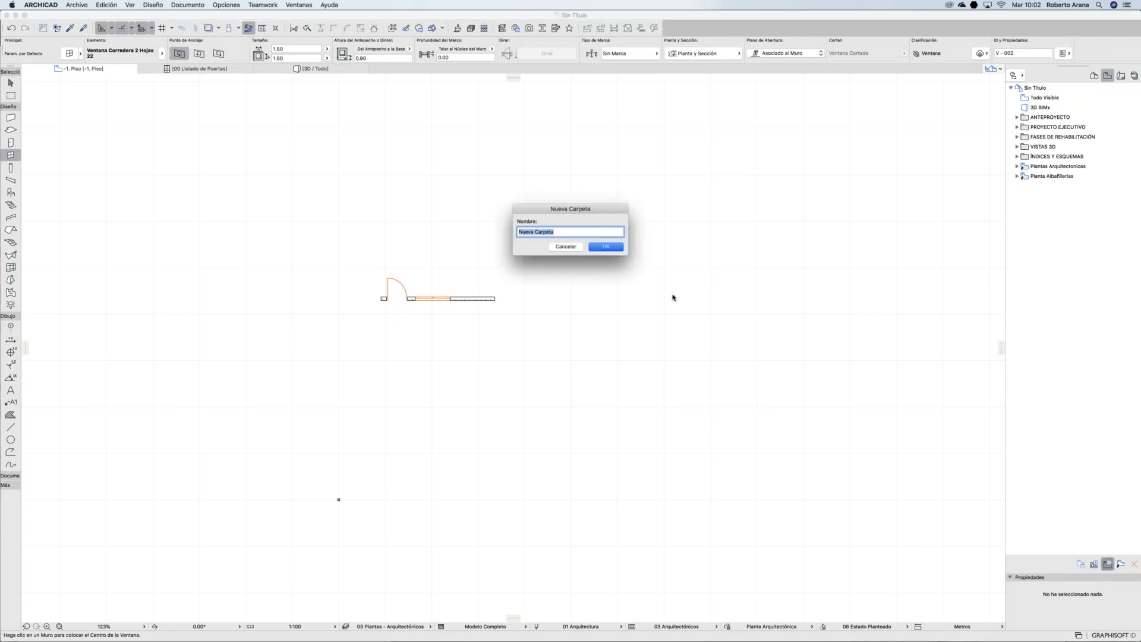
type("Proyecto")
key("Return")
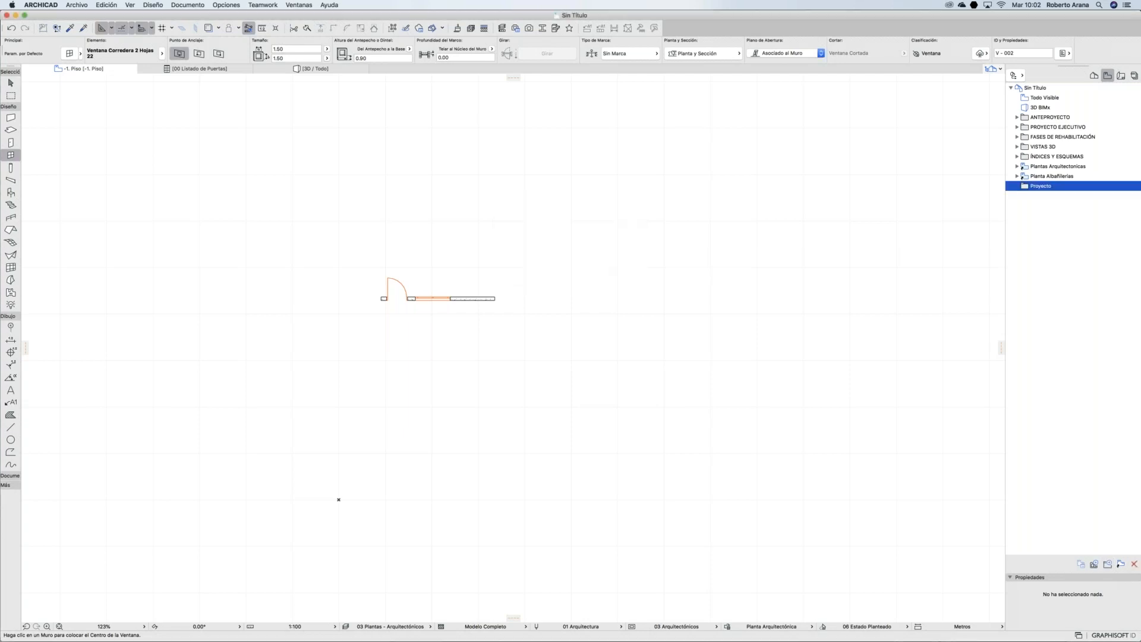
Step: Move Plantas Arquitectonicas and Planta Albañilerias into the Proyecto folder
left_click(1058, 168)
left_click(1055, 176, "shift")
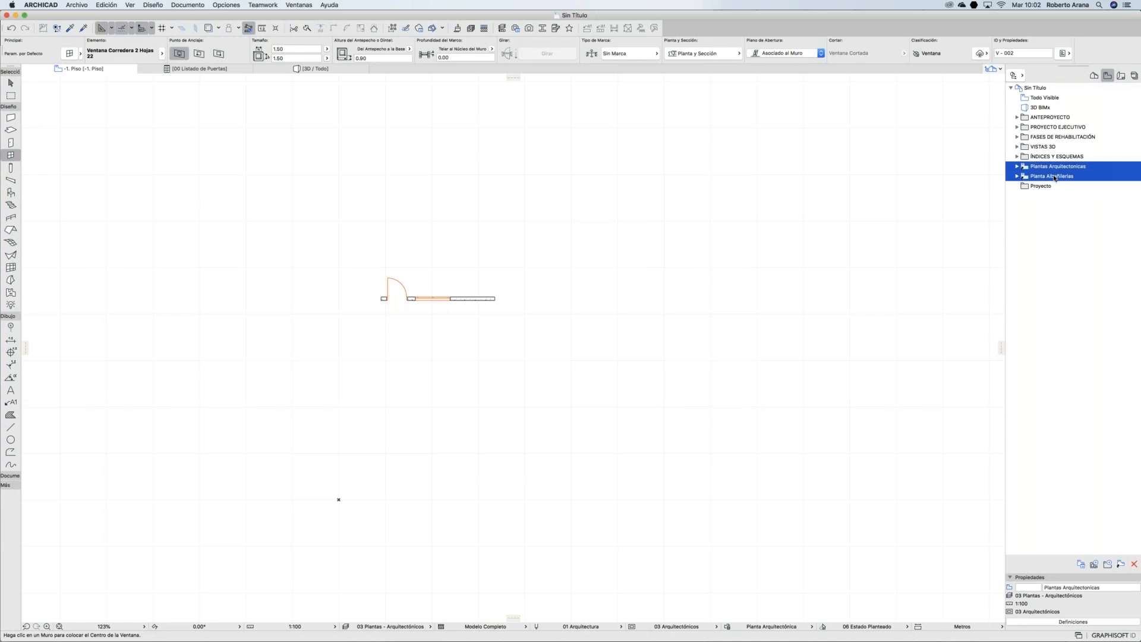
left_click_drag(1040, 170, 1035, 186)
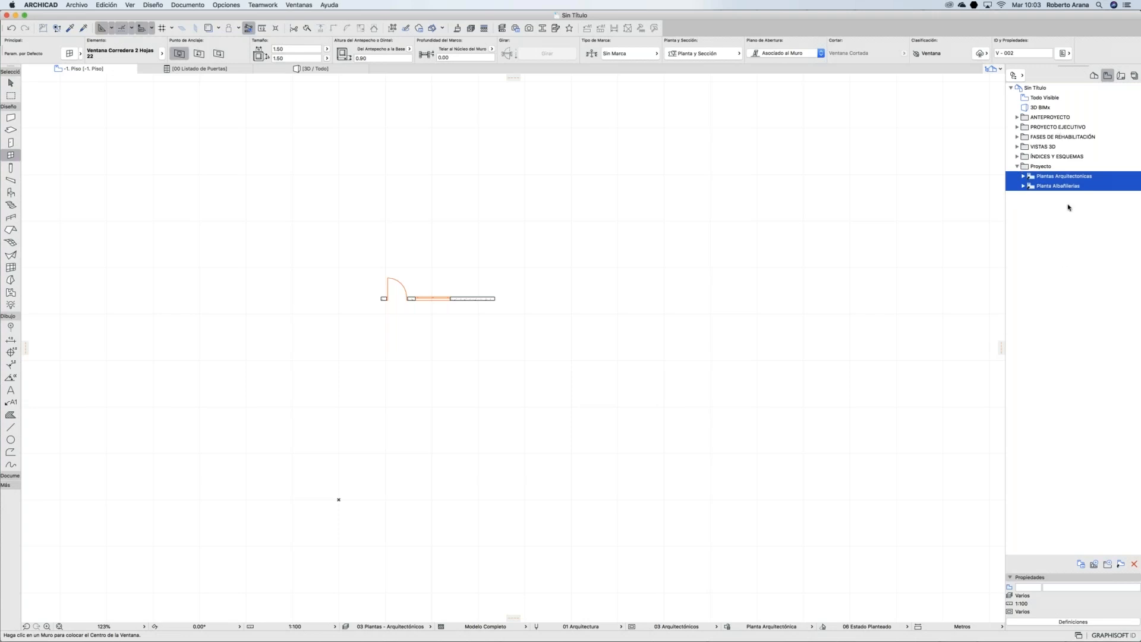
left_click(1023, 186)
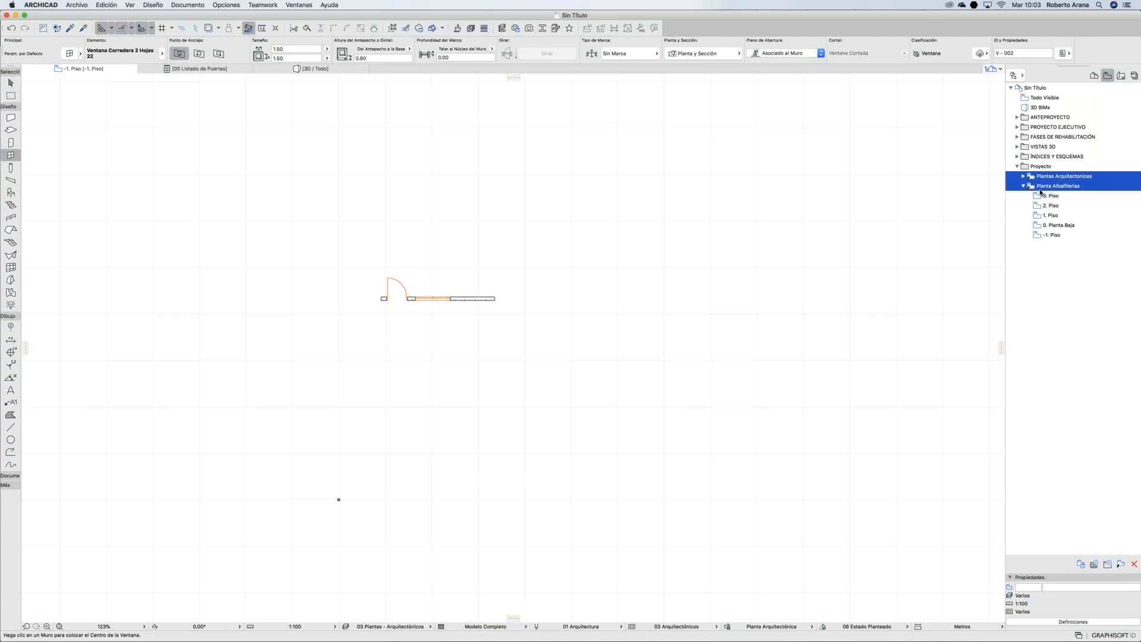
Step: Open both 0. Planta Baja views, ending on the masonry one, then show the Dimension tool presets
left_click(1025, 177)
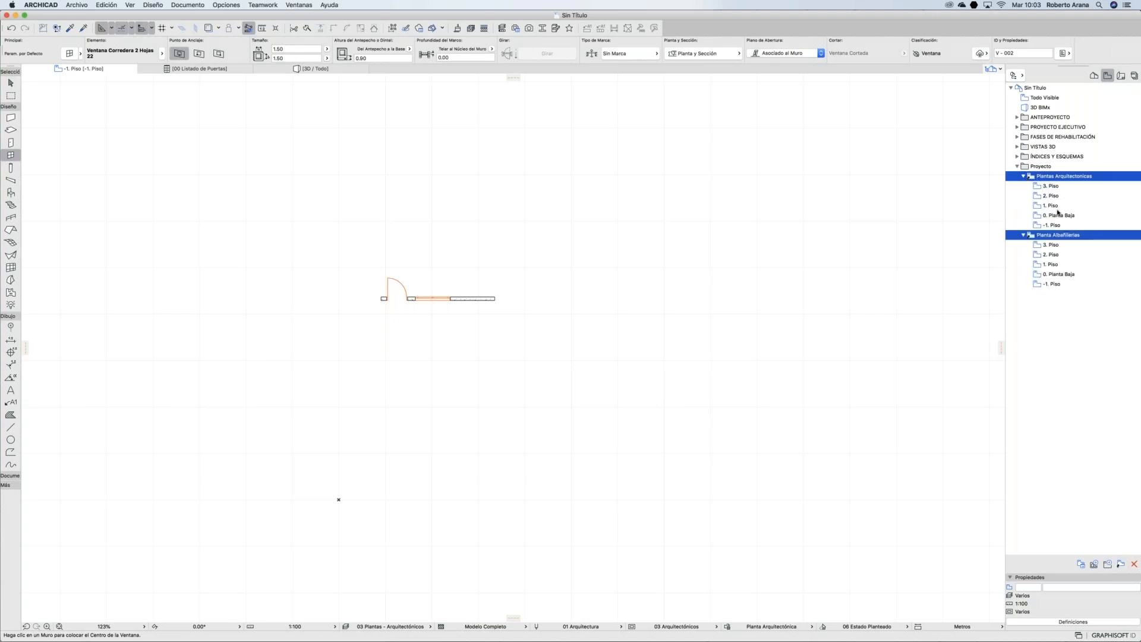
double_click(1055, 215)
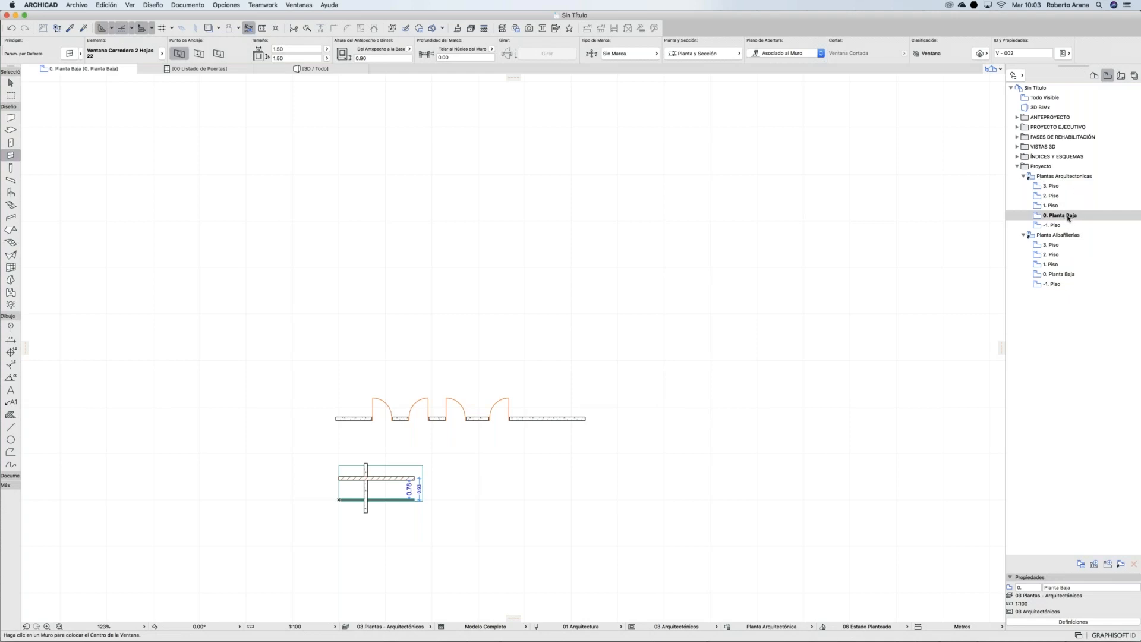
double_click(1052, 274)
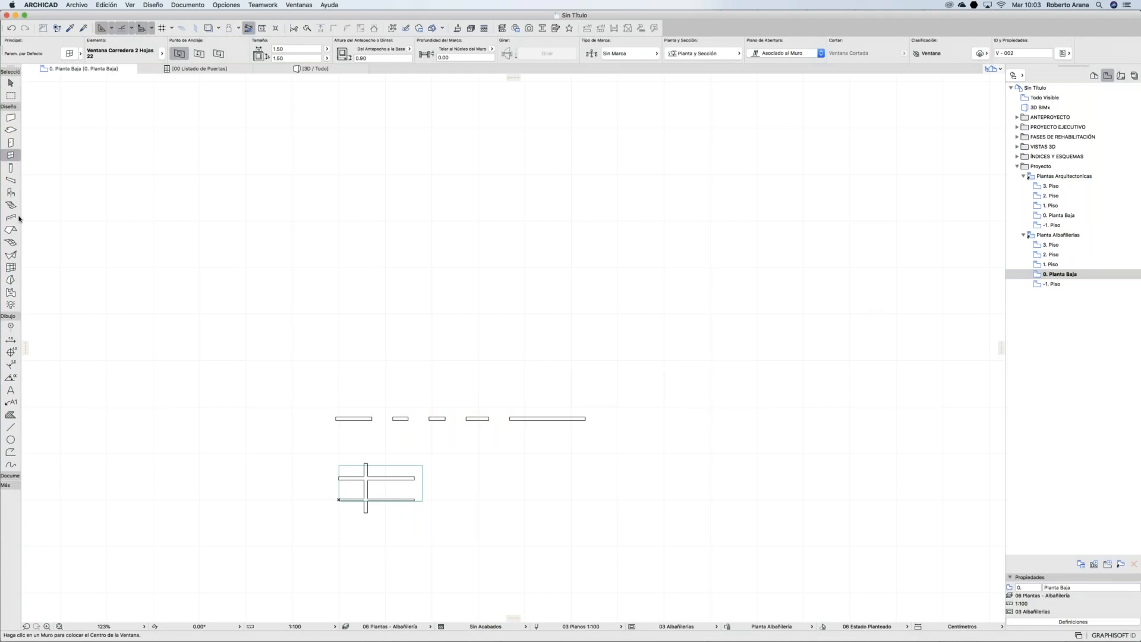
left_click(17, 341)
right_click(18, 341)
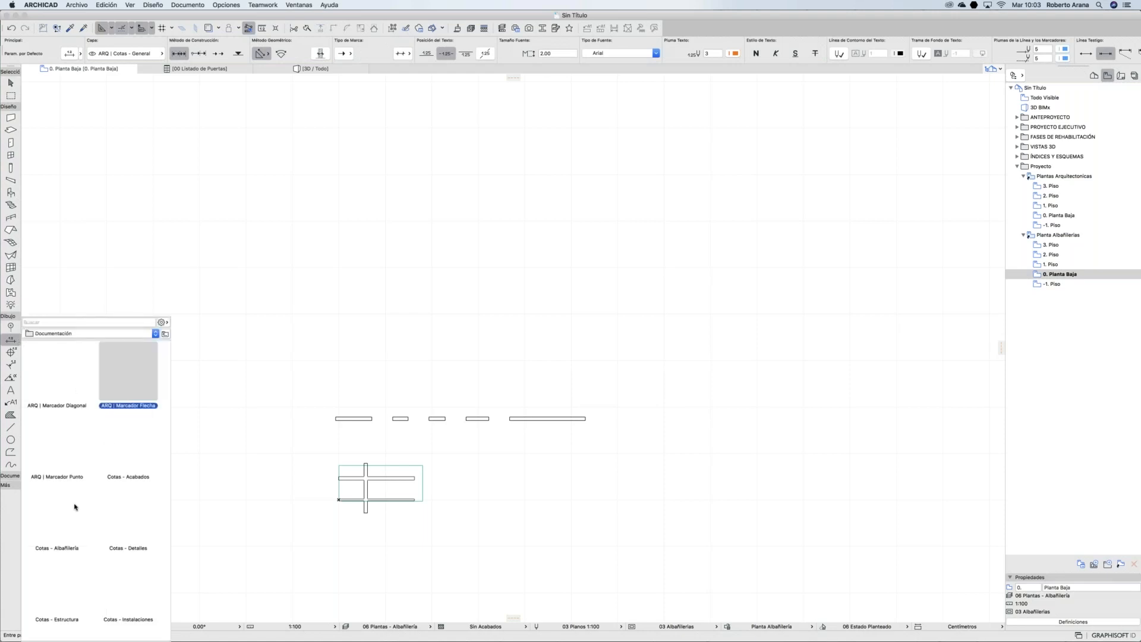
Step: With the Cotas - Albañilería preset, dimension the wall openings 156, 160, 90, 188, 325, then view Plantas Arquitectonicas
double_click(54, 517)
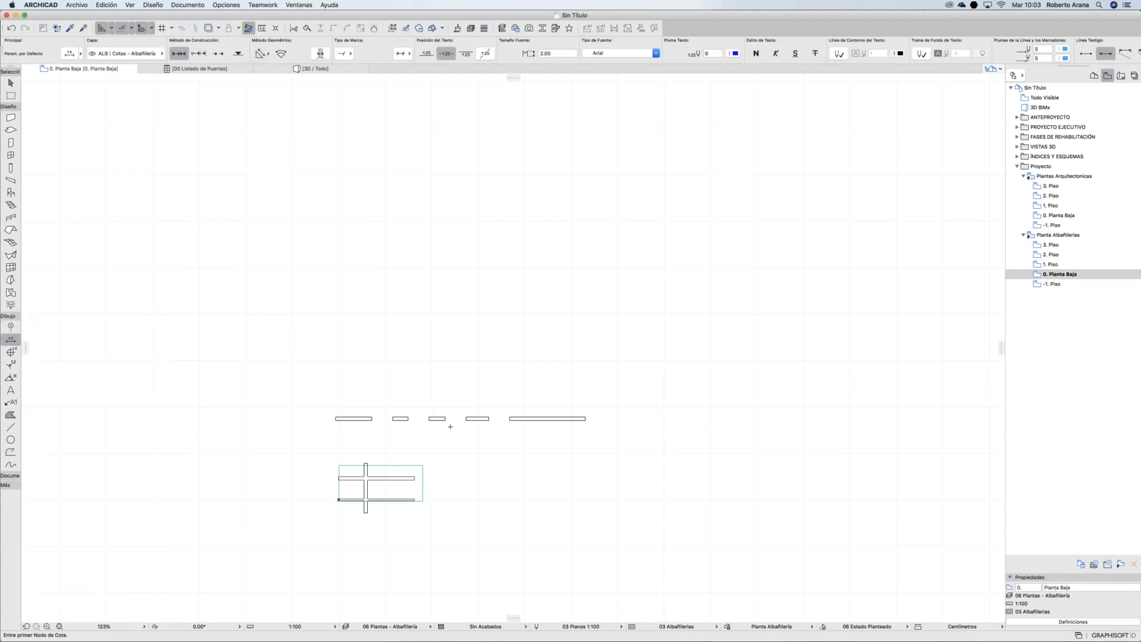
left_click(586, 418)
left_click(510, 418)
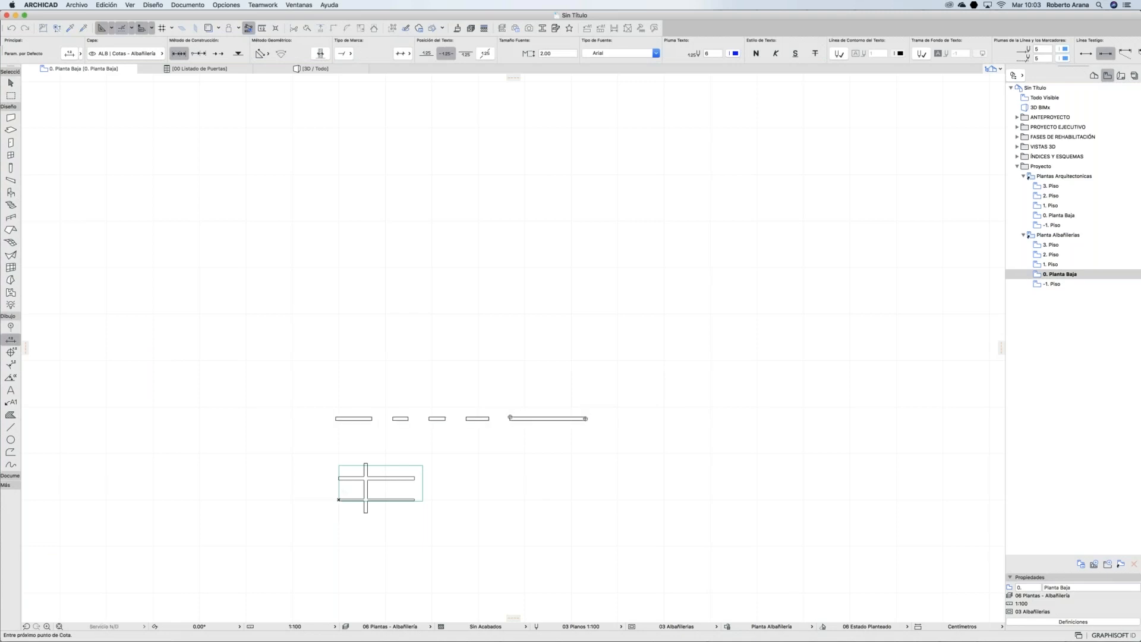
left_click(491, 418)
left_click(446, 418)
left_click(408, 419)
double_click(376, 408)
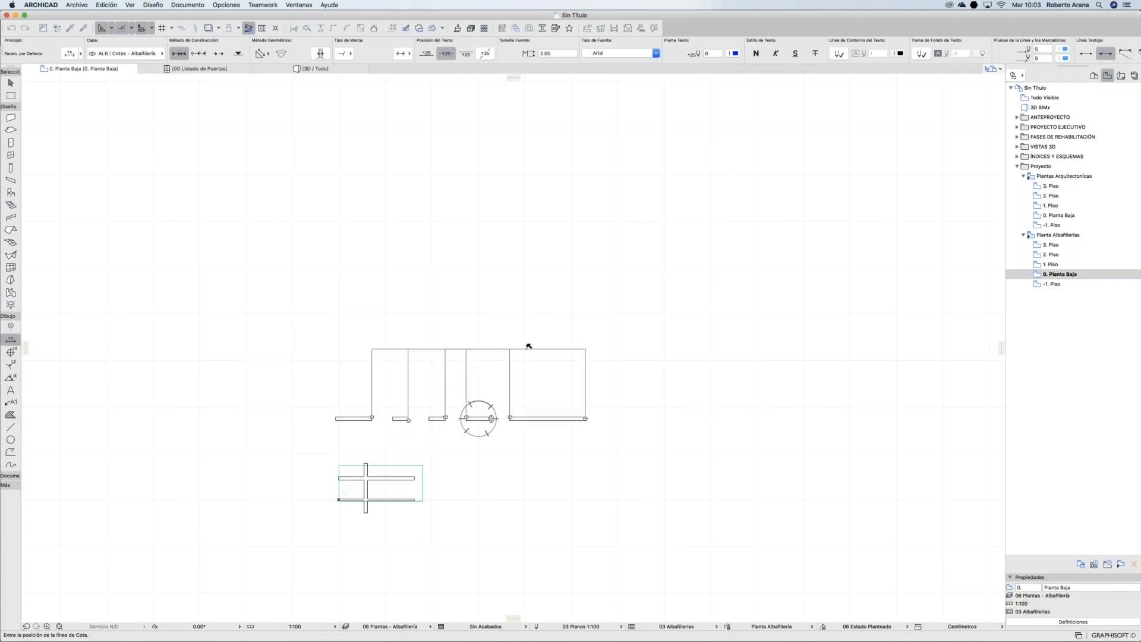
left_click(410, 356)
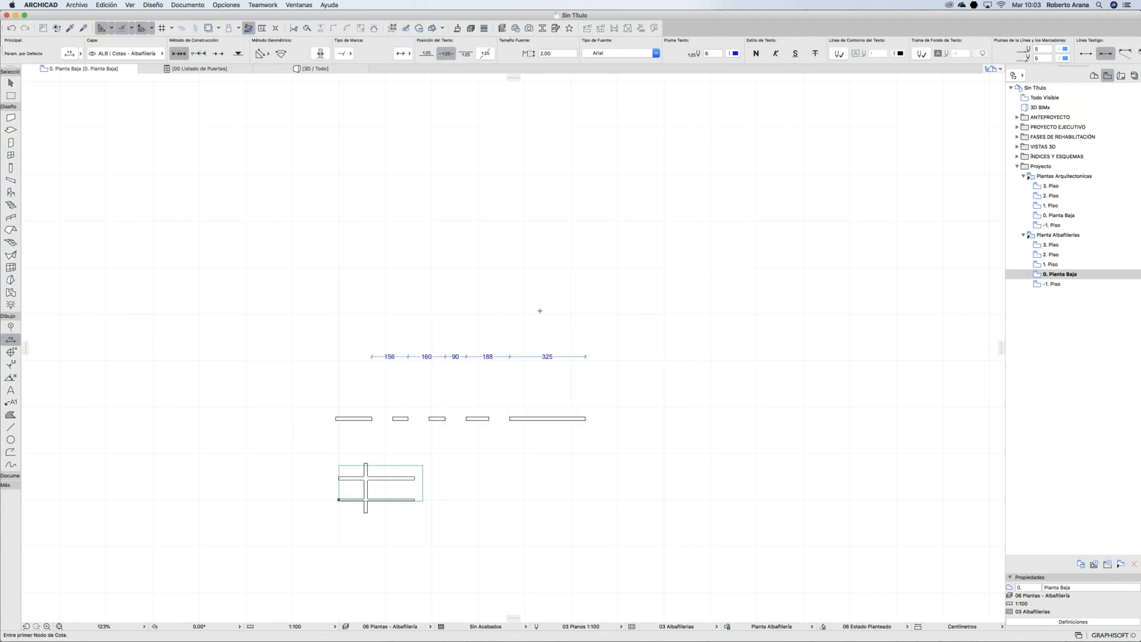
double_click(1062, 216)
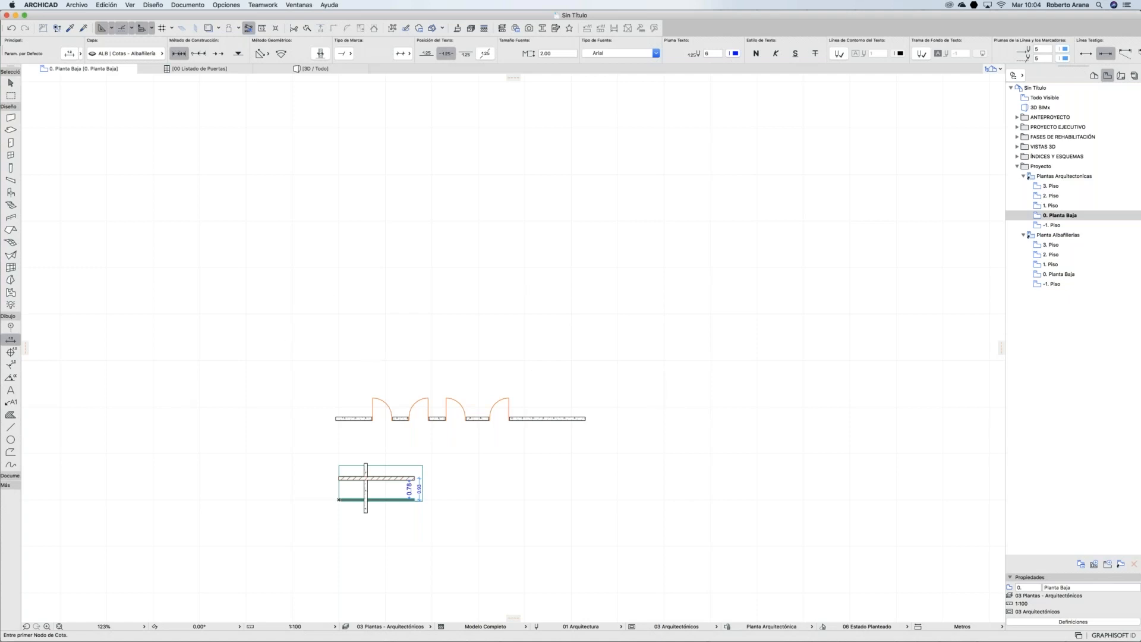
double_click(1060, 274)
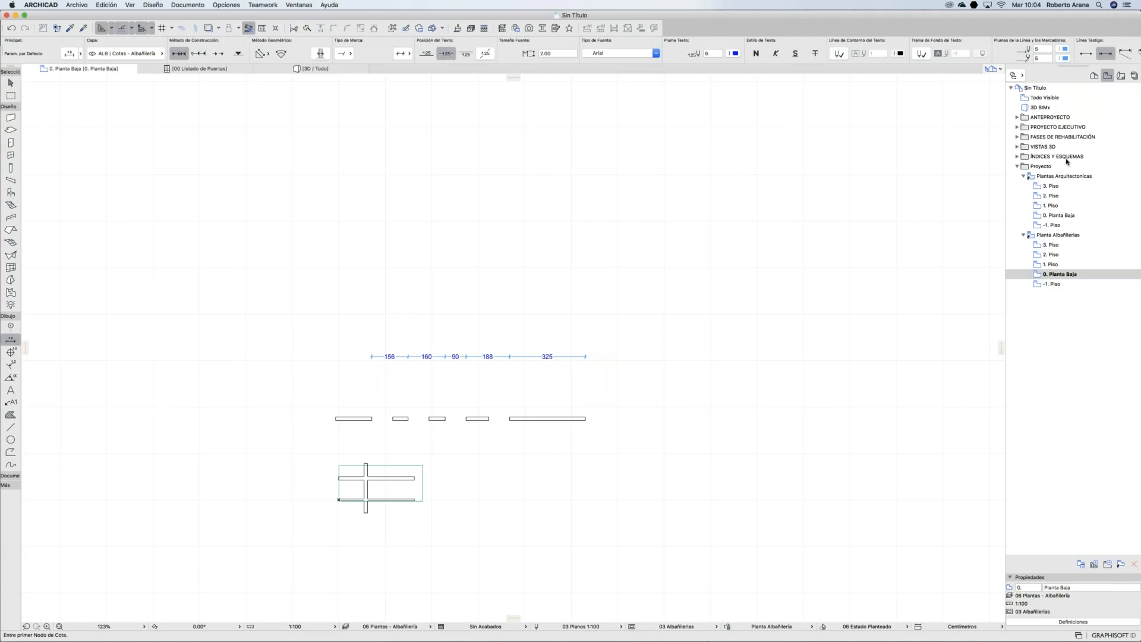
Step: Show the Layout Book, then present PowerPoint's Estructura de proyecto slide and return to ARCHICAD
left_click(1121, 78)
mouse_move(729, 640)
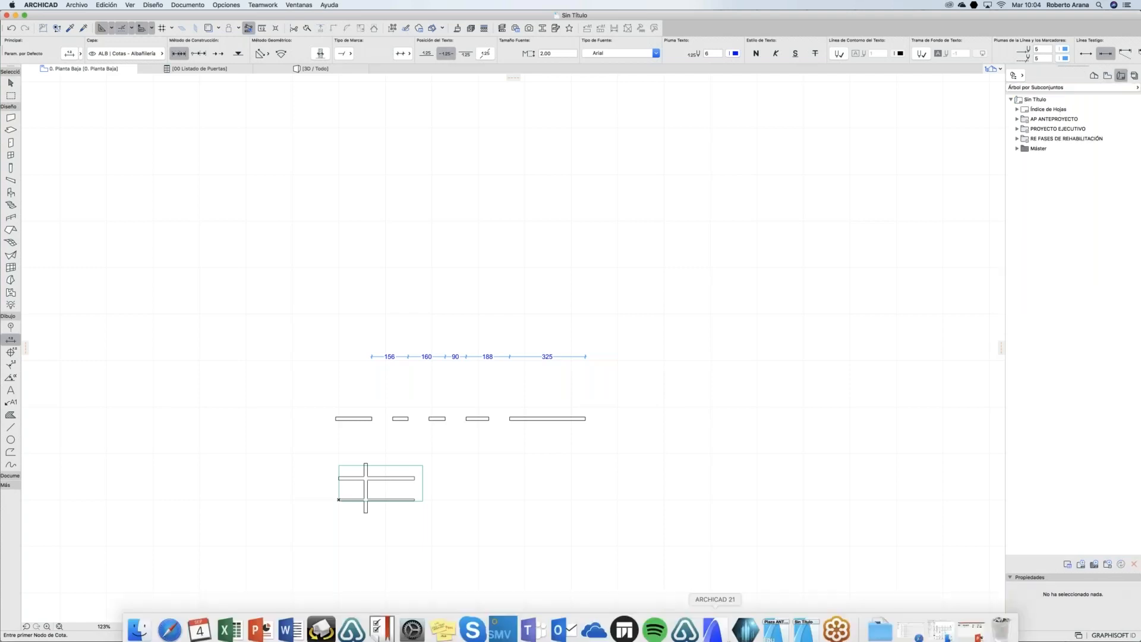
left_click(261, 624)
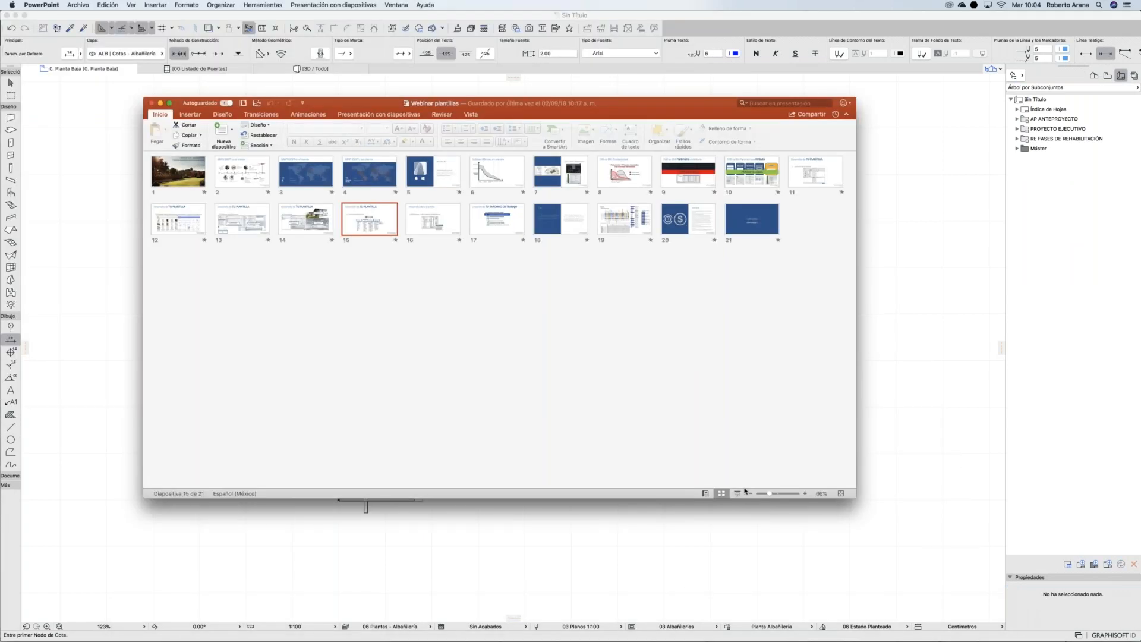
left_click(737, 493)
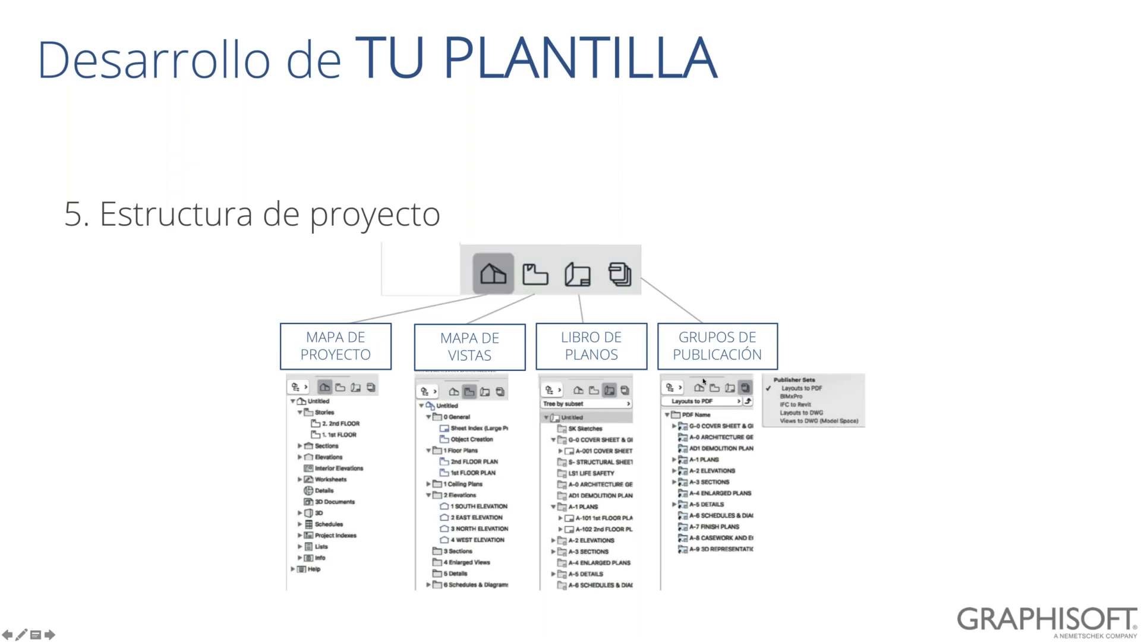
key("Escape")
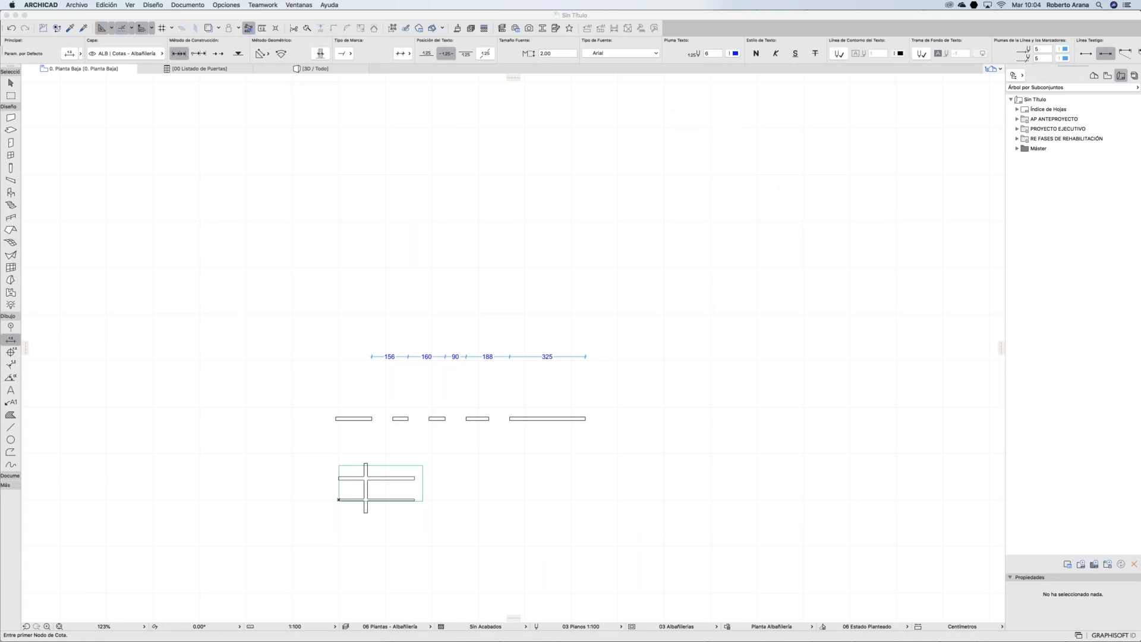
left_click(935, 407)
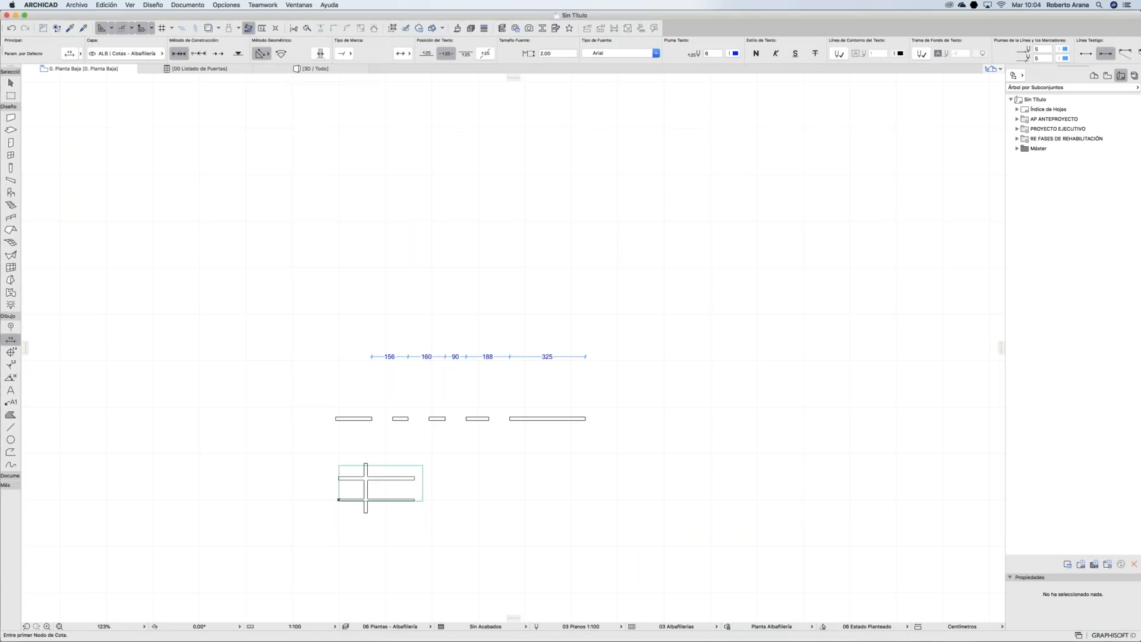
Step: Open the AP-01 Plantas and A-01 Plantas layouts from the Layout Book
left_click(1017, 129)
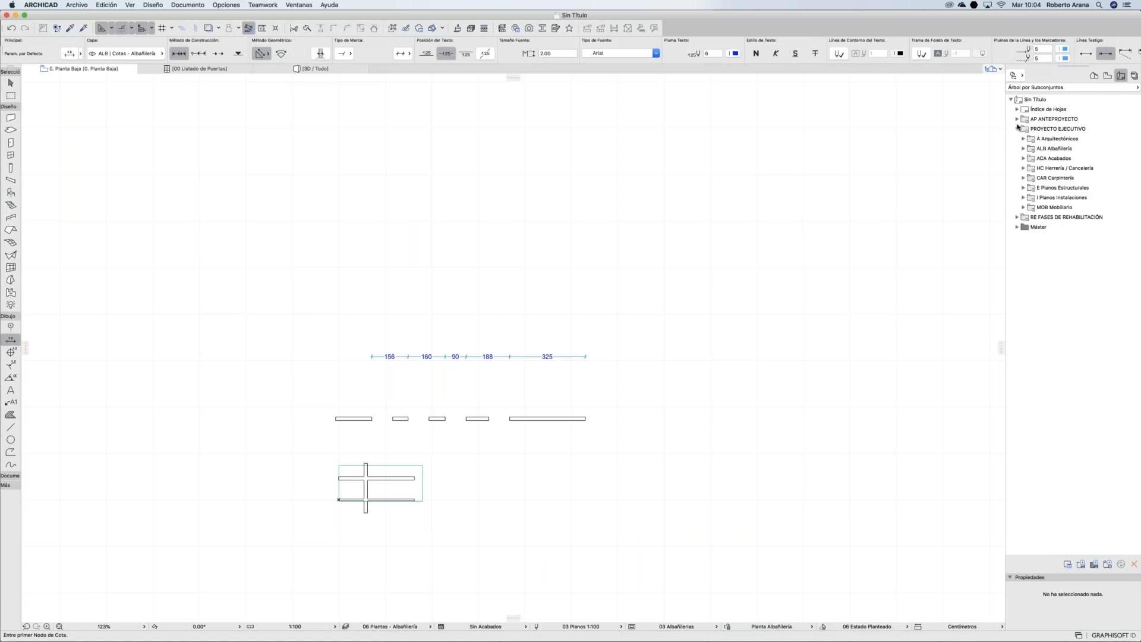
left_click(1018, 120)
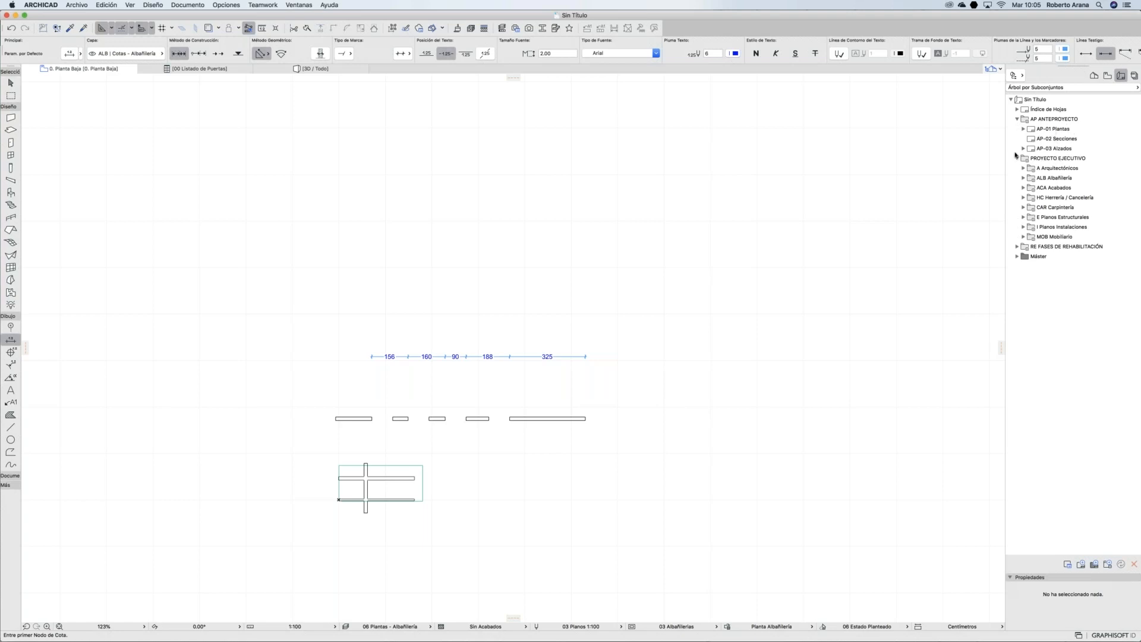
double_click(1058, 129)
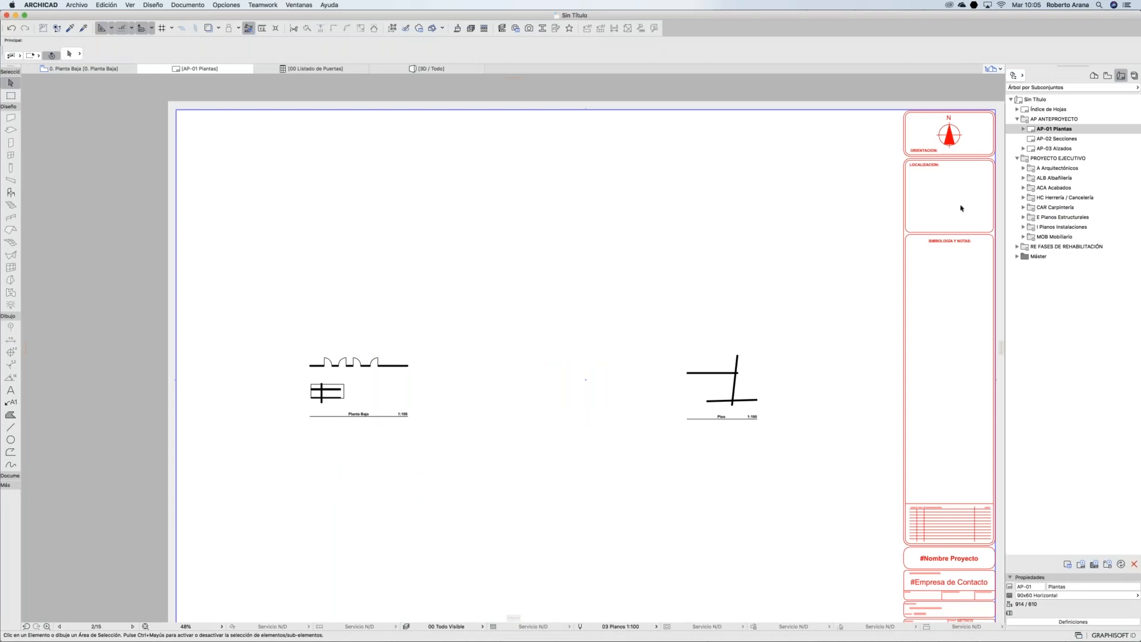
left_click(1023, 169)
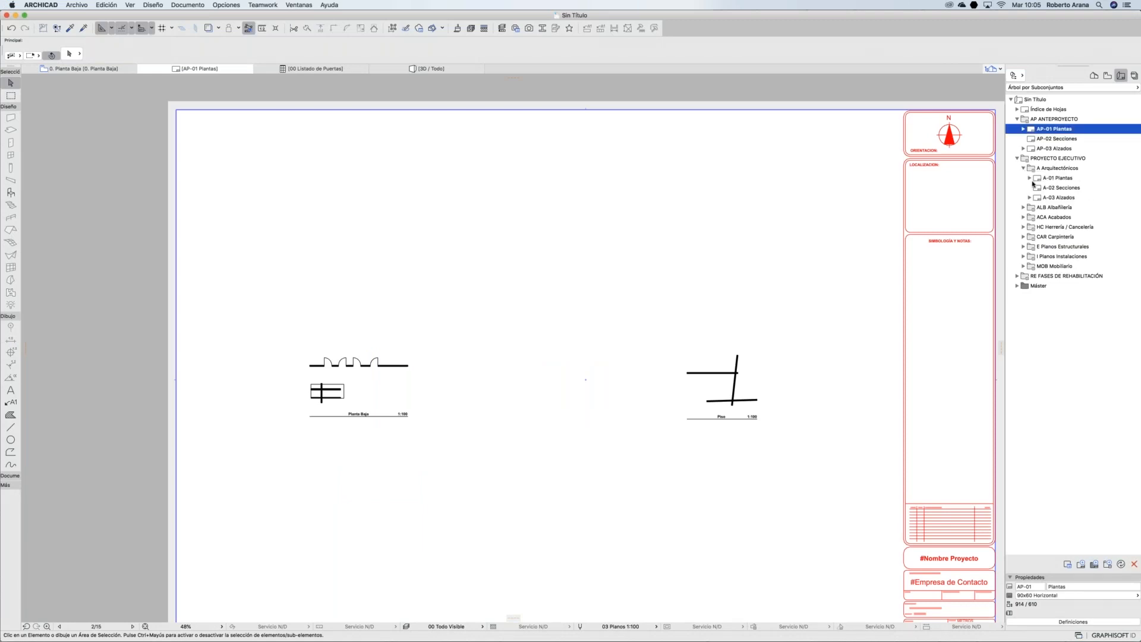
left_click(1030, 177)
double_click(1056, 189)
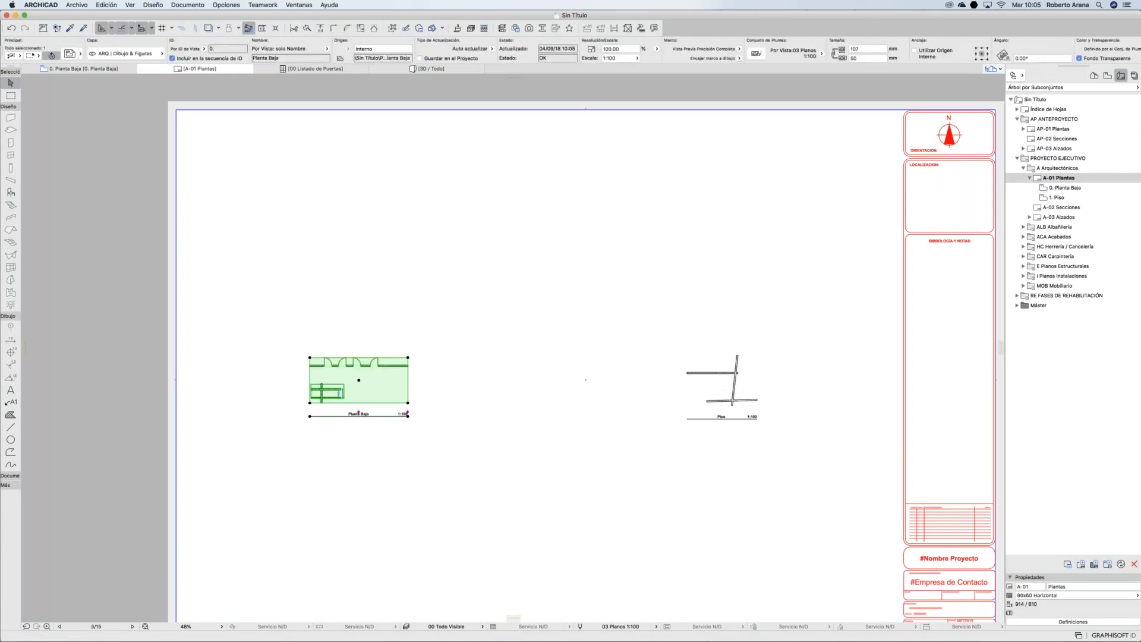
key("Escape")
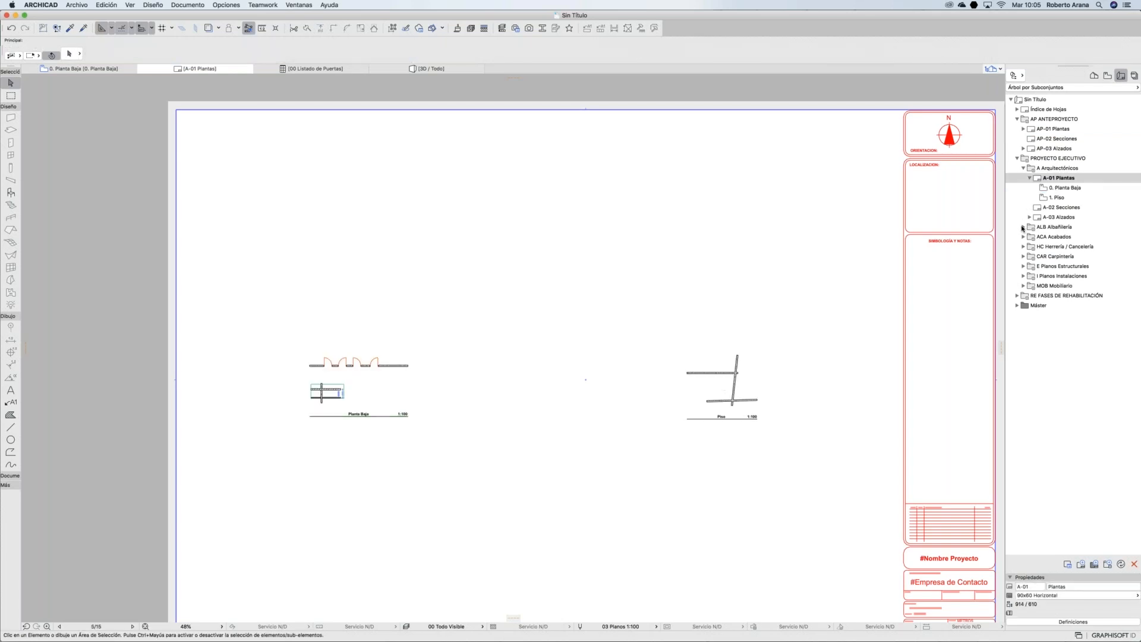
Step: Open the ALB-01 Albañilería layout and collapse the expanded Layout Book folders
left_click(1023, 227)
double_click(1044, 238)
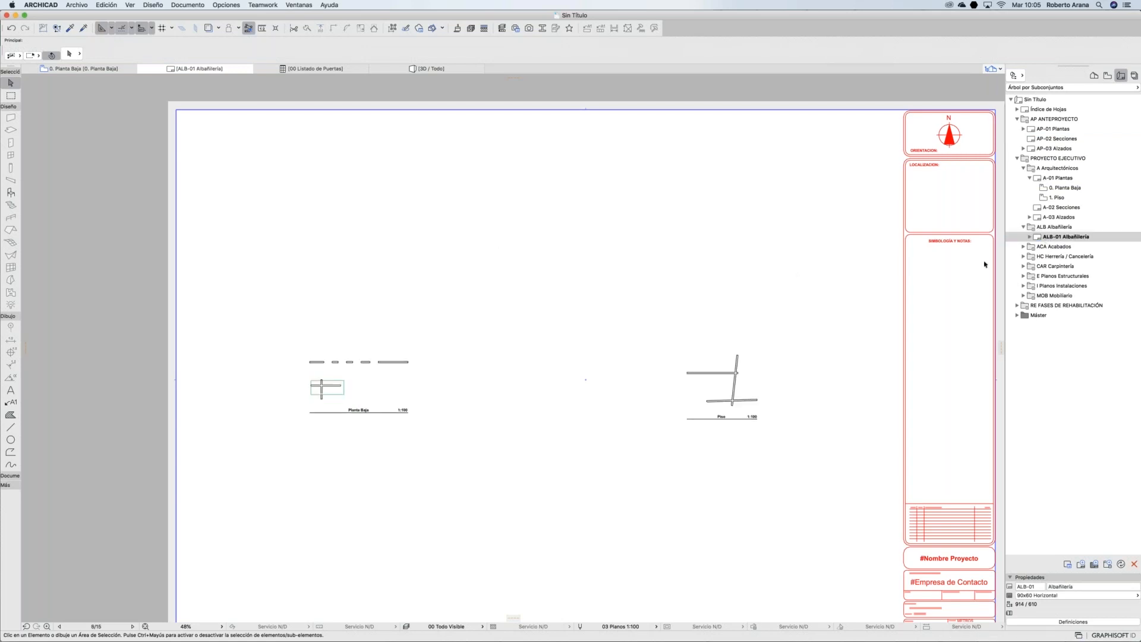
left_click(1024, 168)
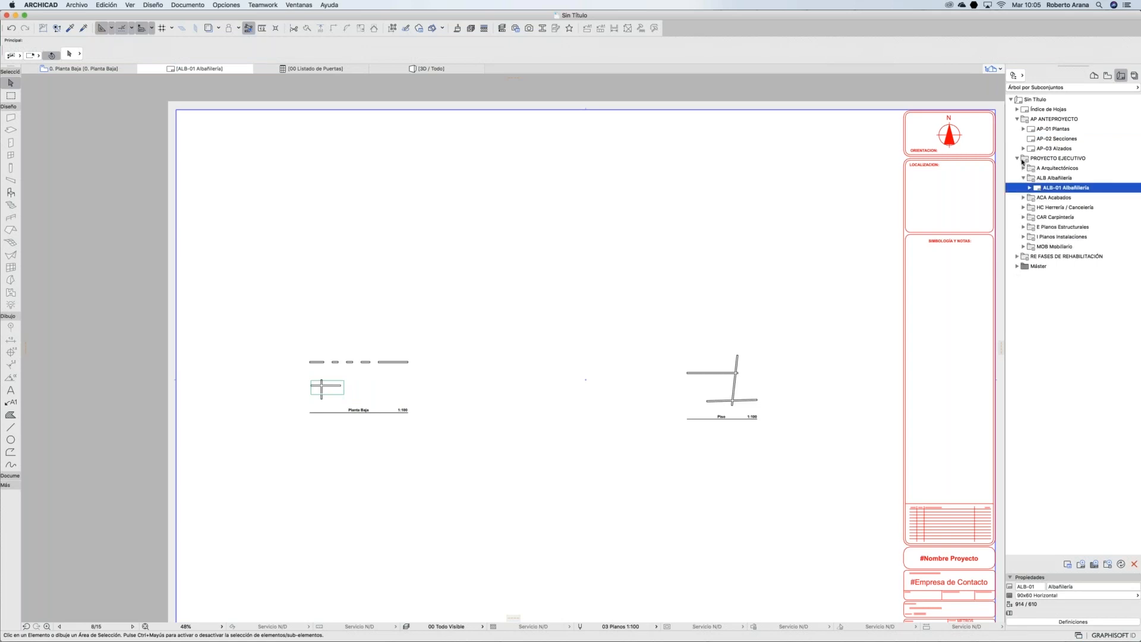
left_click(1017, 158)
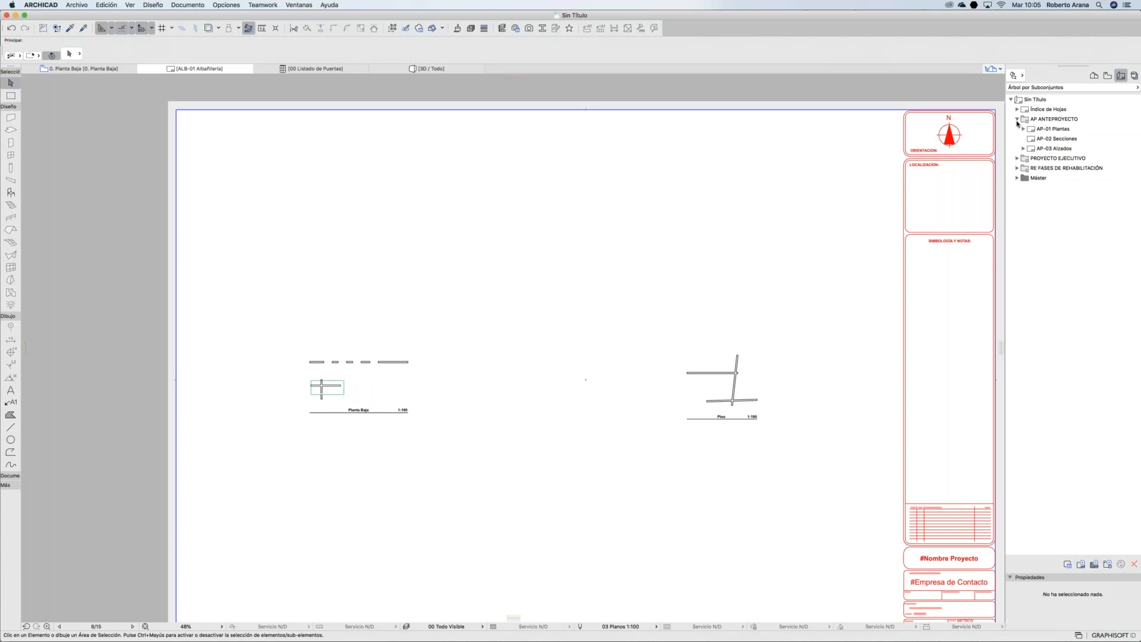
left_click(1017, 120)
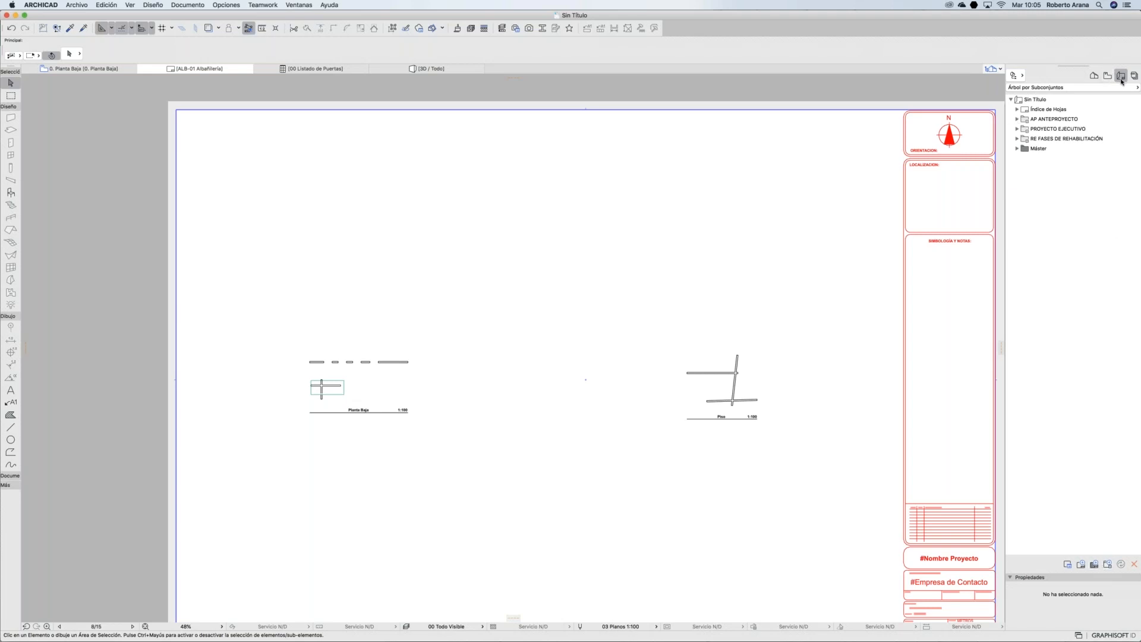
Step: Create subset A.04 Subgrupo and a new A.04.1 Plano layout inside it
left_click(1105, 565)
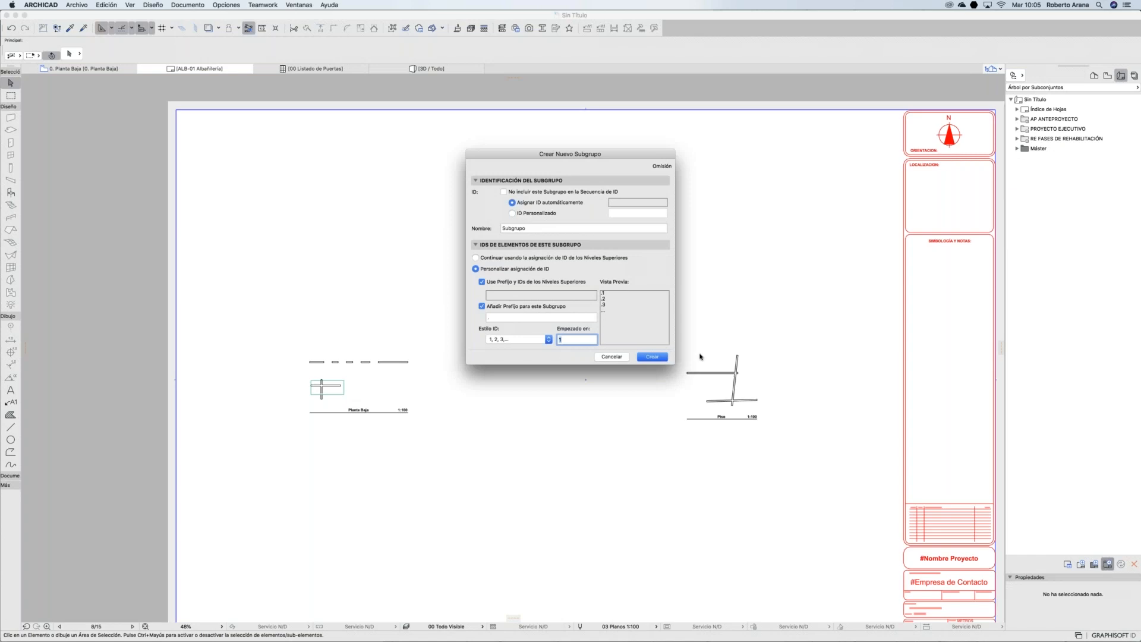
left_click(652, 356)
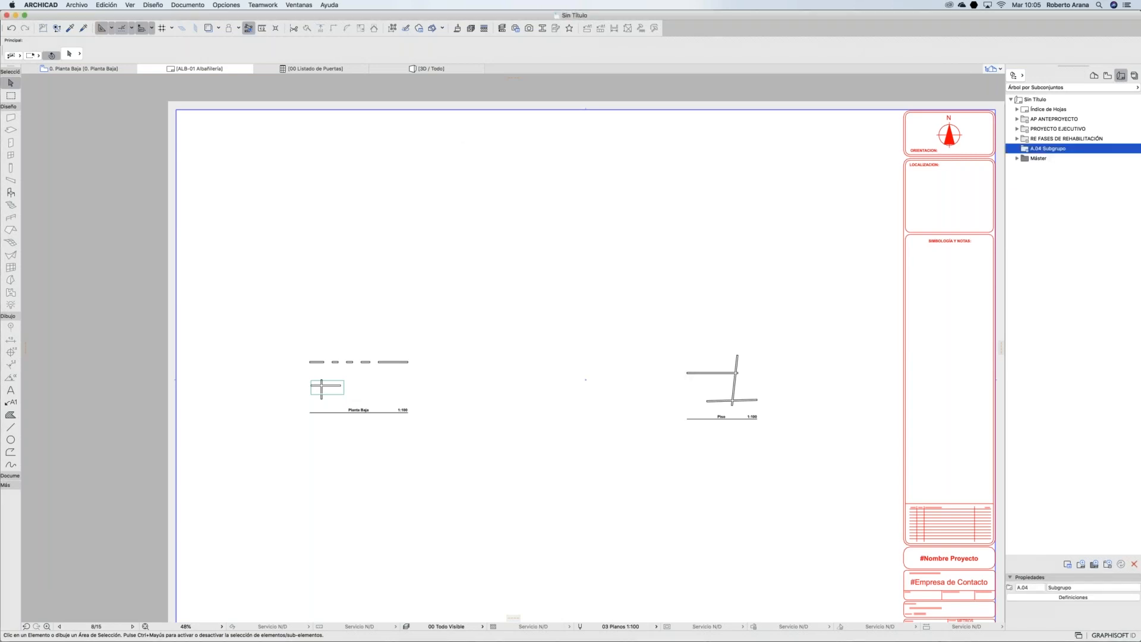
left_click(1081, 564)
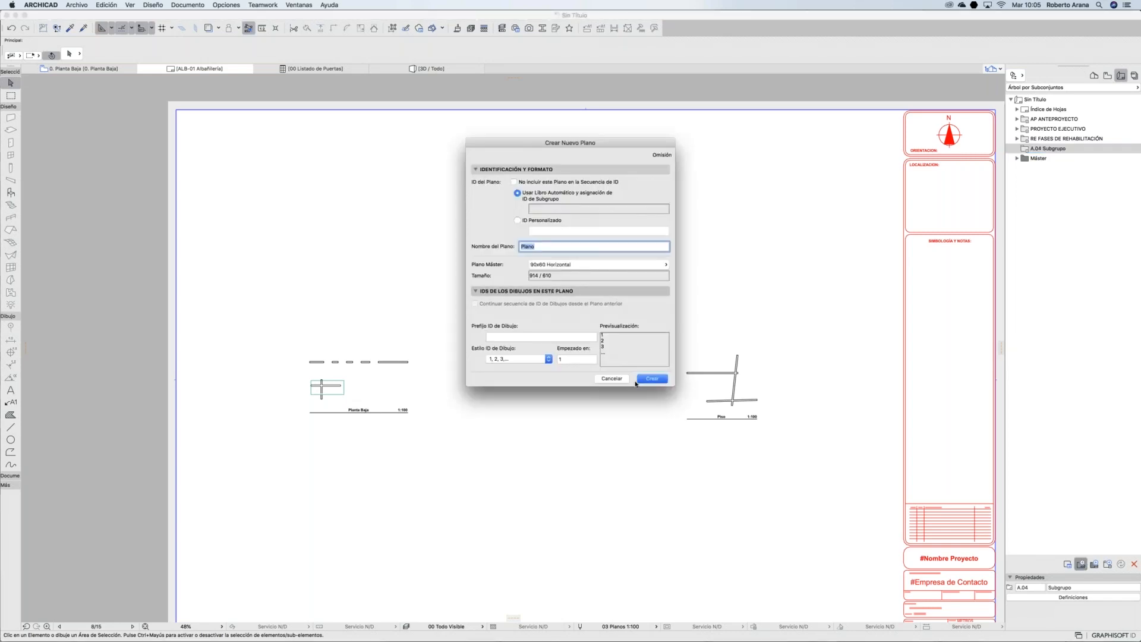
left_click(650, 379)
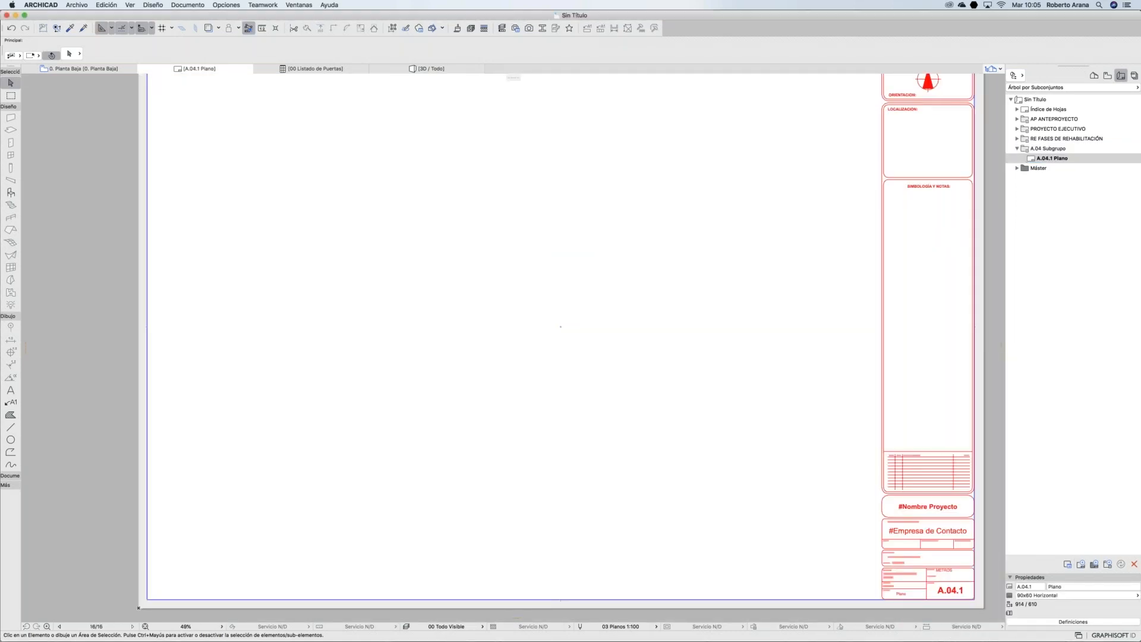
left_click(1038, 156)
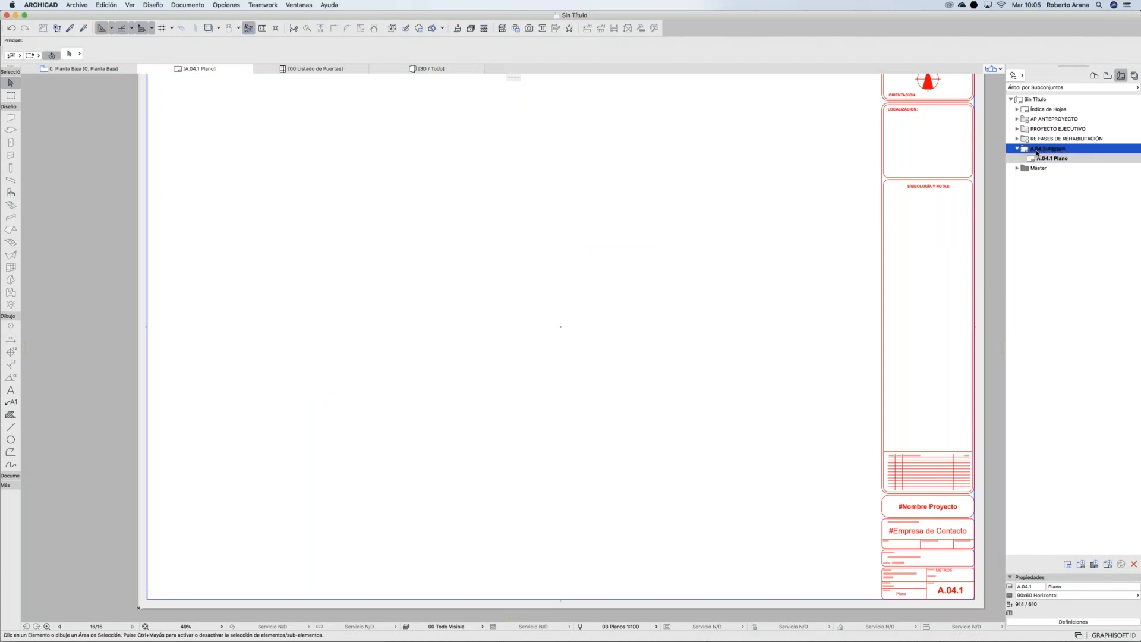
left_click(1017, 148)
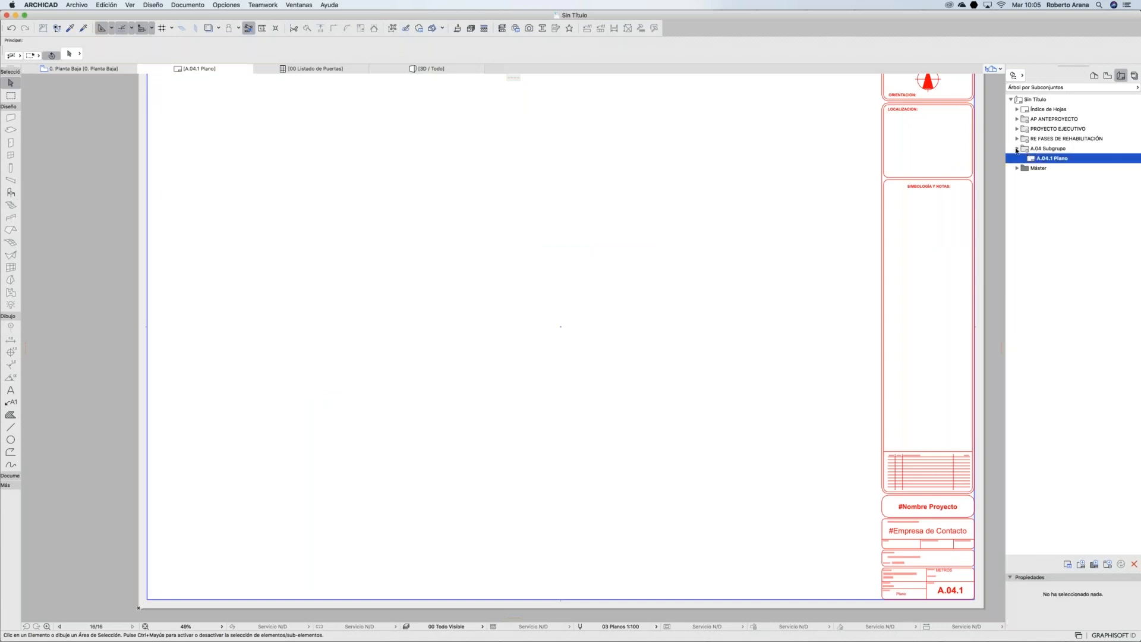
left_click_drag(1044, 158, 1047, 144)
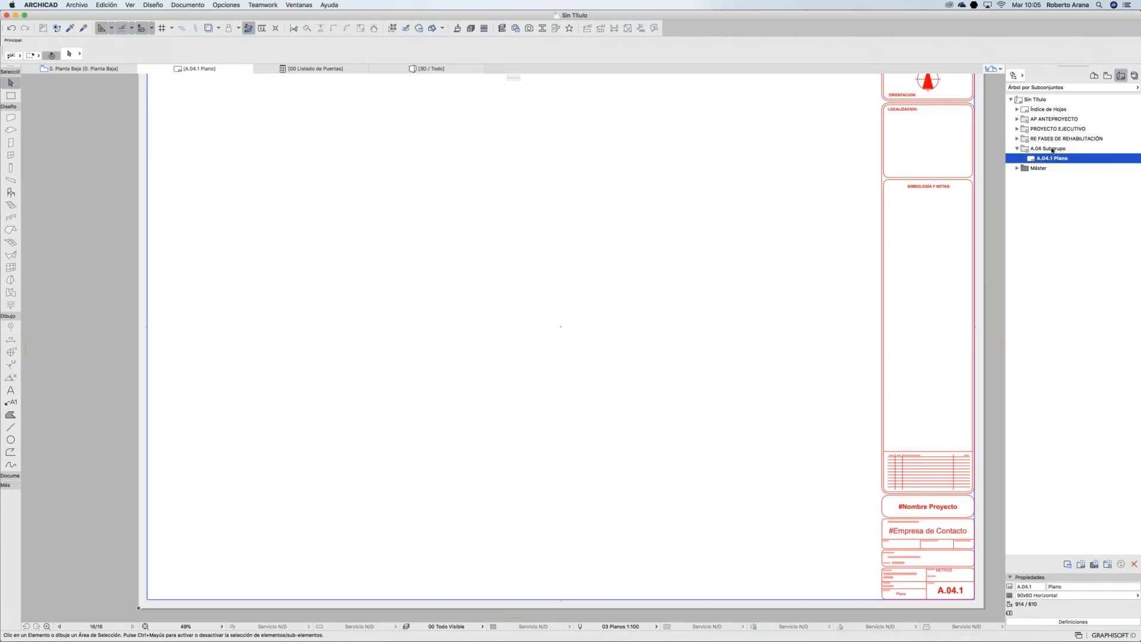
left_click(1017, 139)
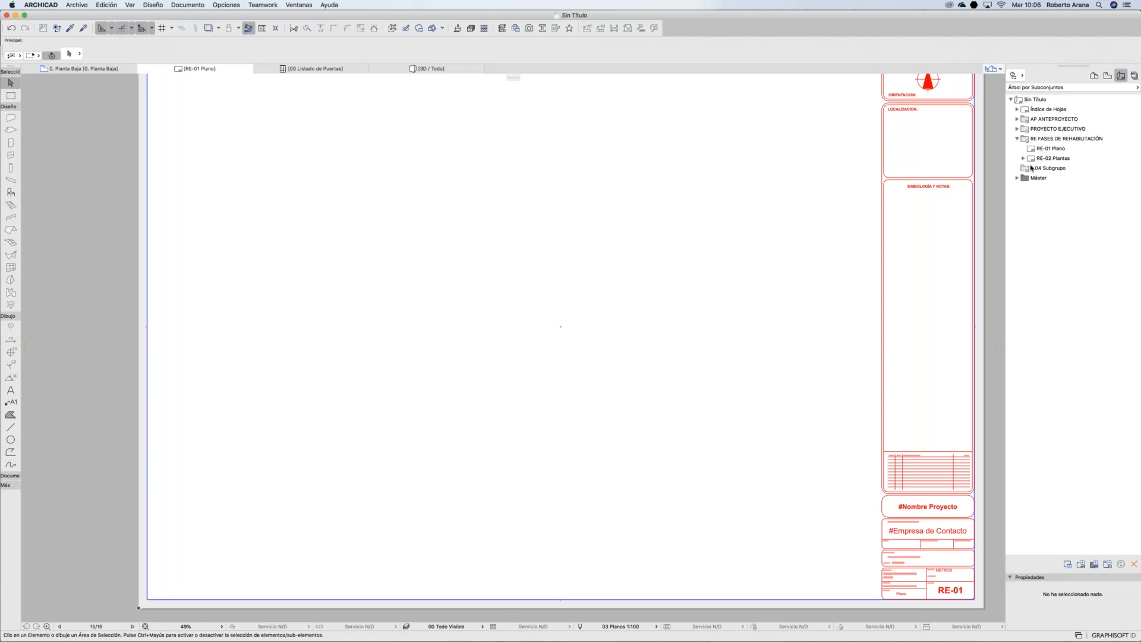
left_click_drag(1031, 168, 1032, 168)
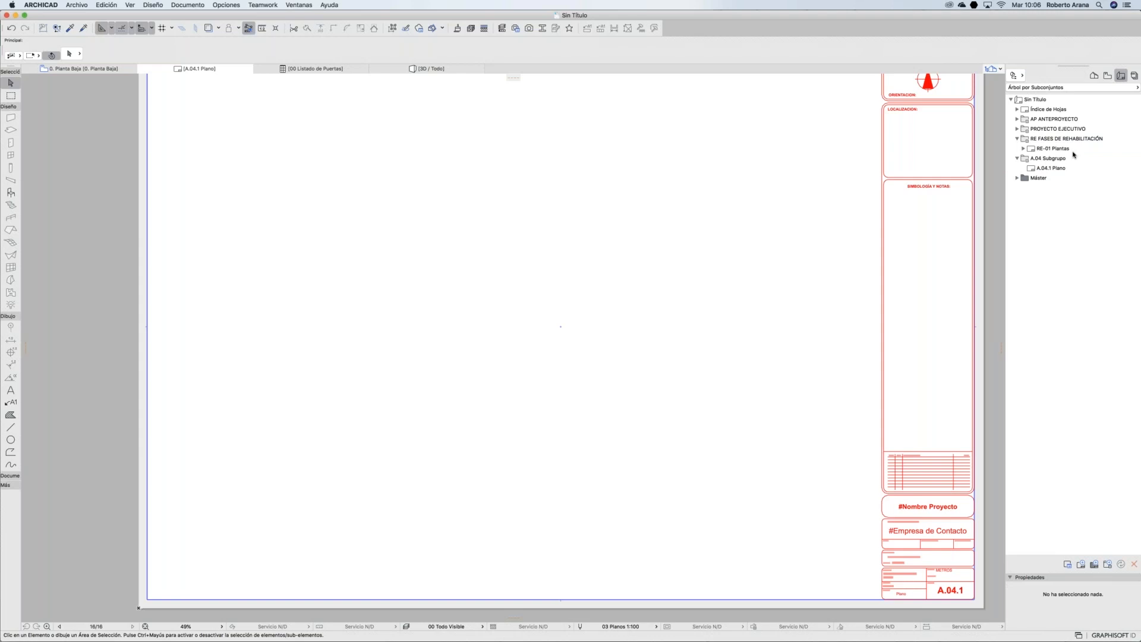
scroll(948, 172, "up", 3)
scroll(945, 170, "up", 2)
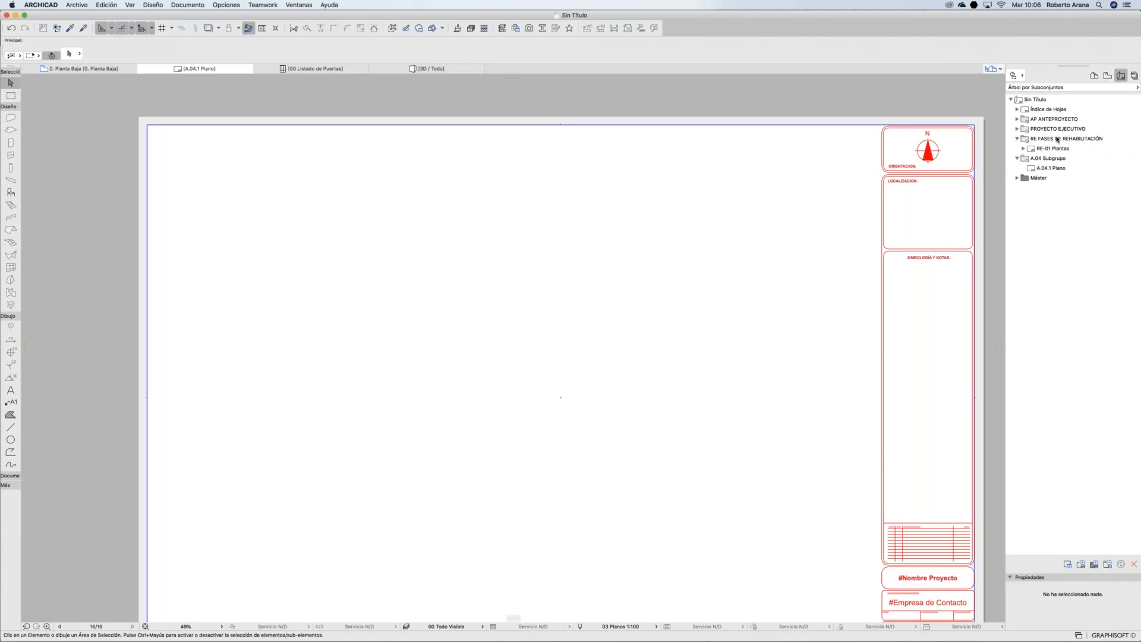
Step: Open the A-01 Plantas layout under PROYECTO EJECUTIVO › A Arquitectónicos
left_click(1018, 128)
left_click(1023, 148)
left_click(1023, 148)
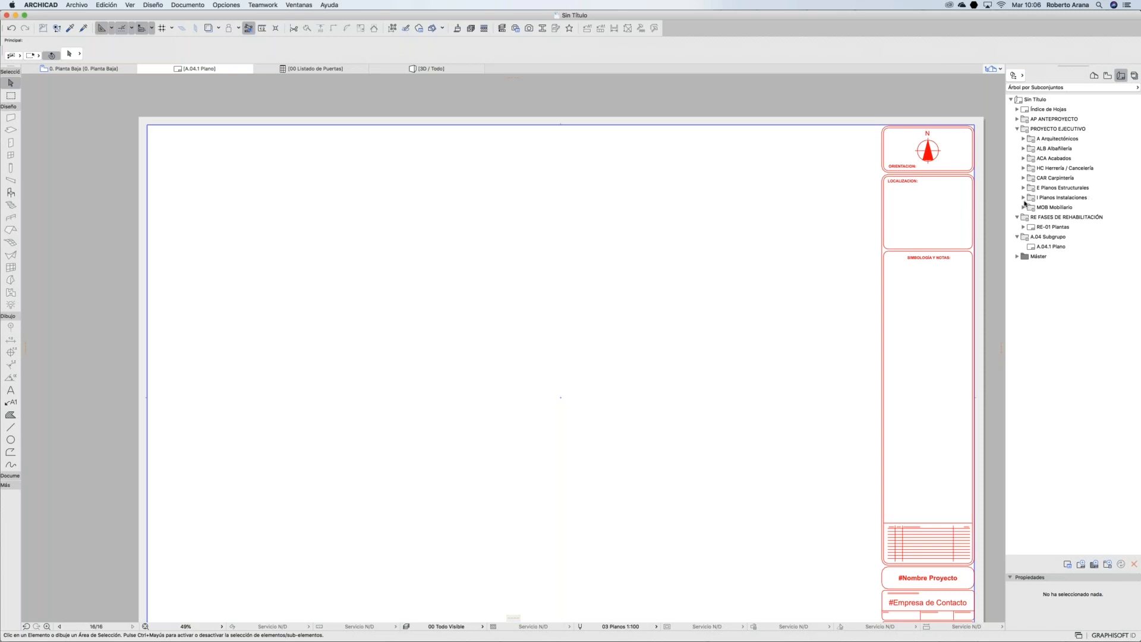
left_click(1024, 139)
double_click(1046, 148)
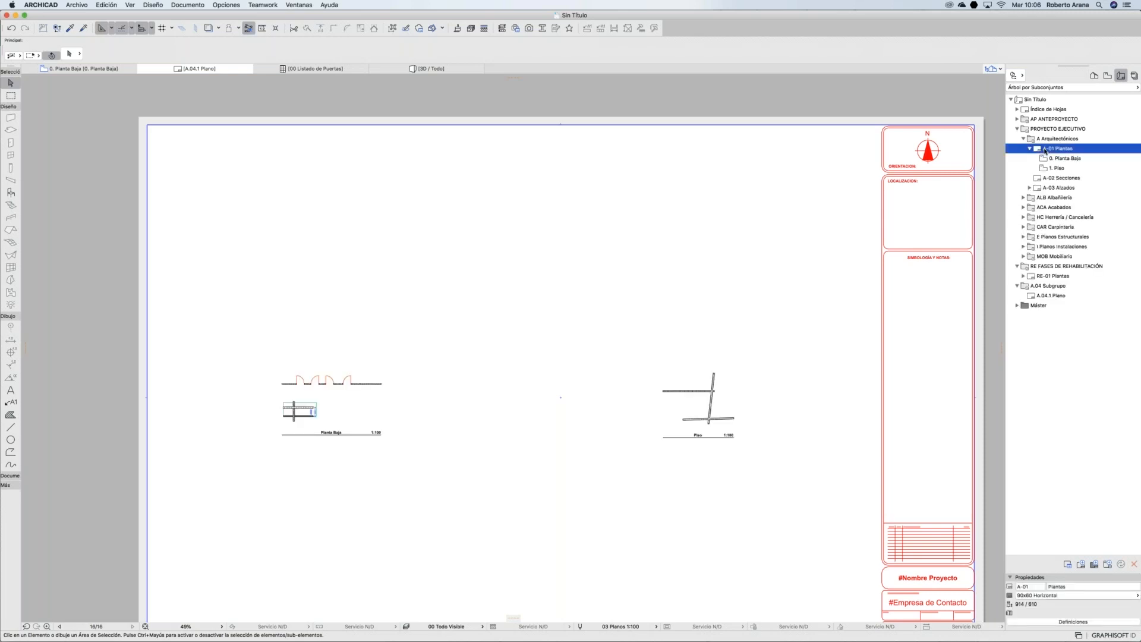
Step: Place the 0. Planta Baja view on the layout and move it near the sheet's top-left
left_click(1107, 76)
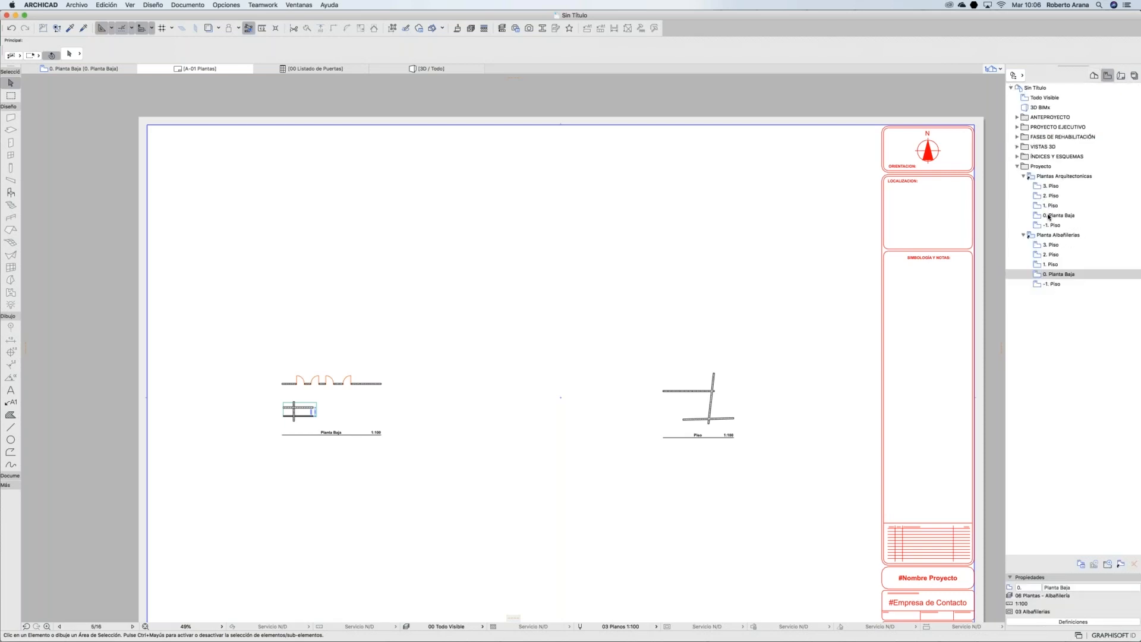
left_click(1050, 216)
mouse_move(1055, 218)
left_mouse_down()
mouse_move(662, 265)
mouse_move(623, 256)
left_mouse_up()
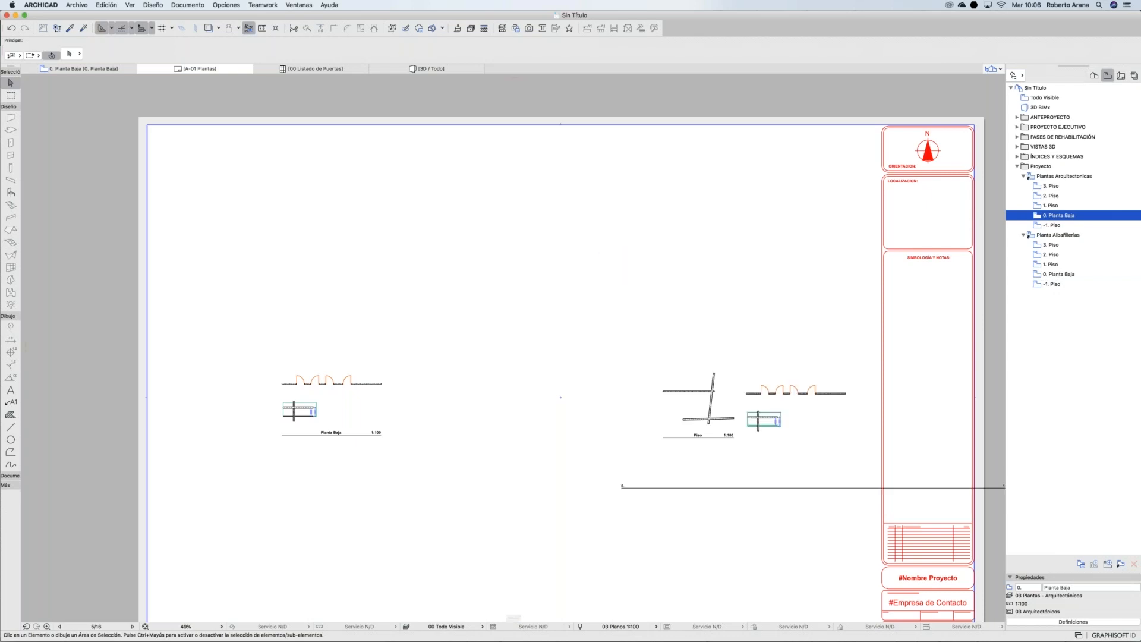
left_click(654, 453)
key("super+d")
left_click(621, 256)
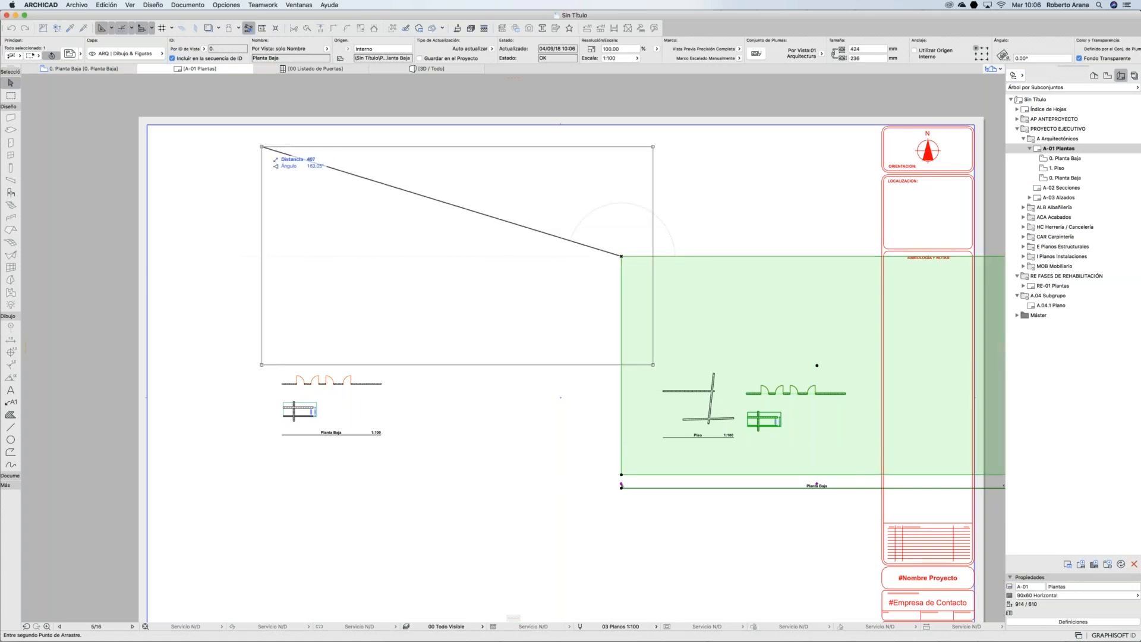
left_click(262, 146)
key("Escape")
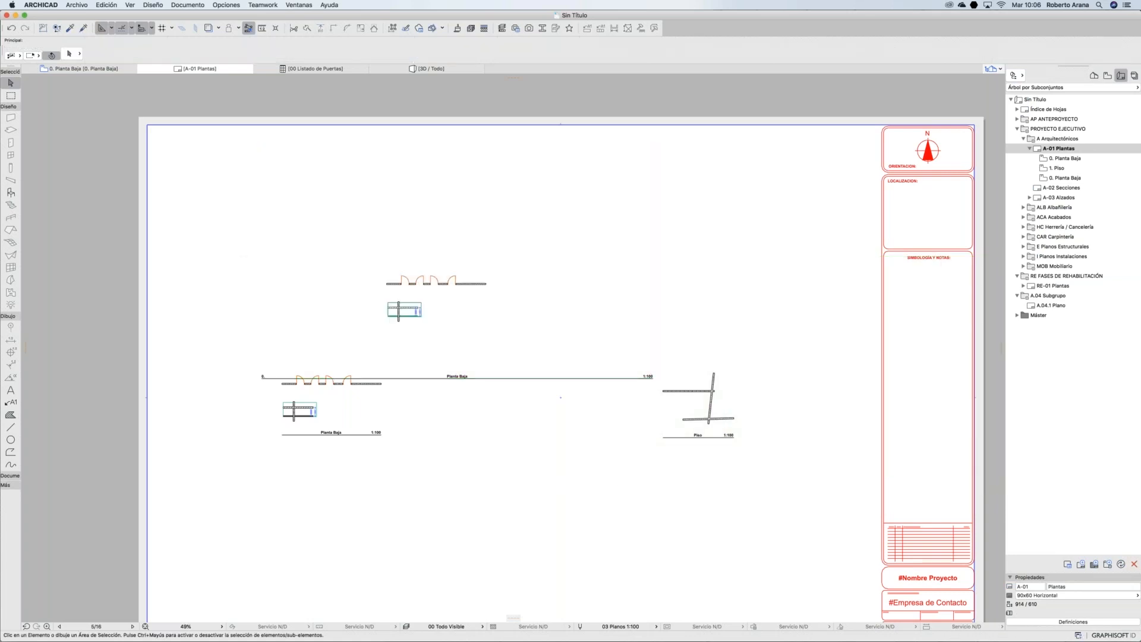
Step: Delete the two original floor-plan drawings from the A-01 Plantas layout
left_click_drag(721, 466, 279, 408)
key("Delete")
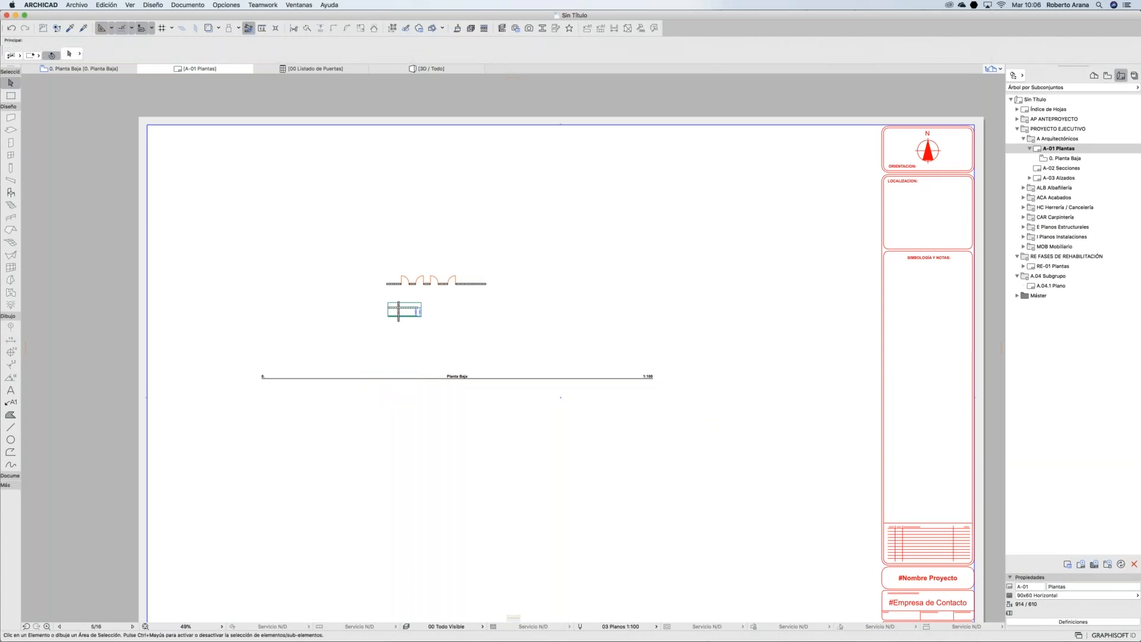
left_click(1024, 139)
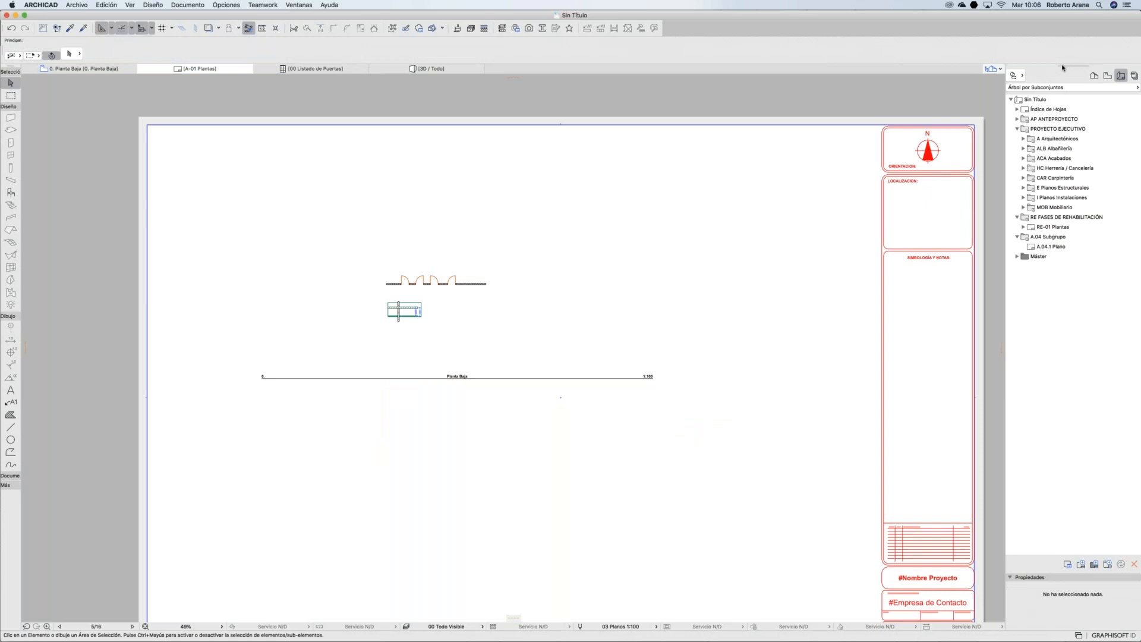
Step: Browse publisher sets 3 and 4, then open 2 - Subir / Enviar Hyper-Modelo BIMx
left_click_drag(1055, 18, 1008, 19)
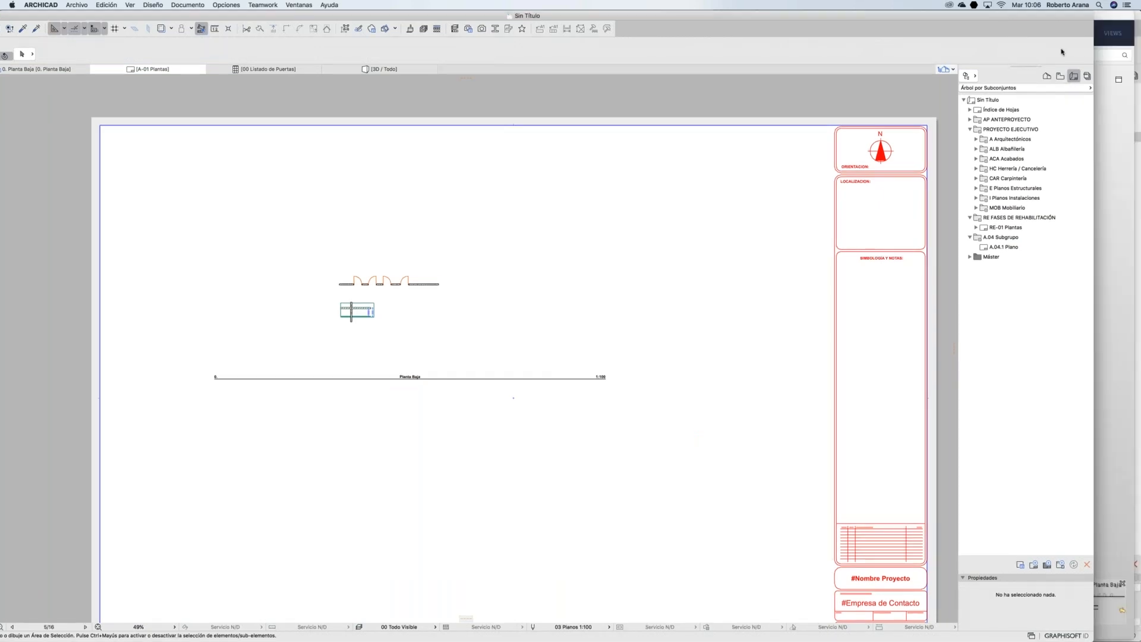
left_click(1086, 76)
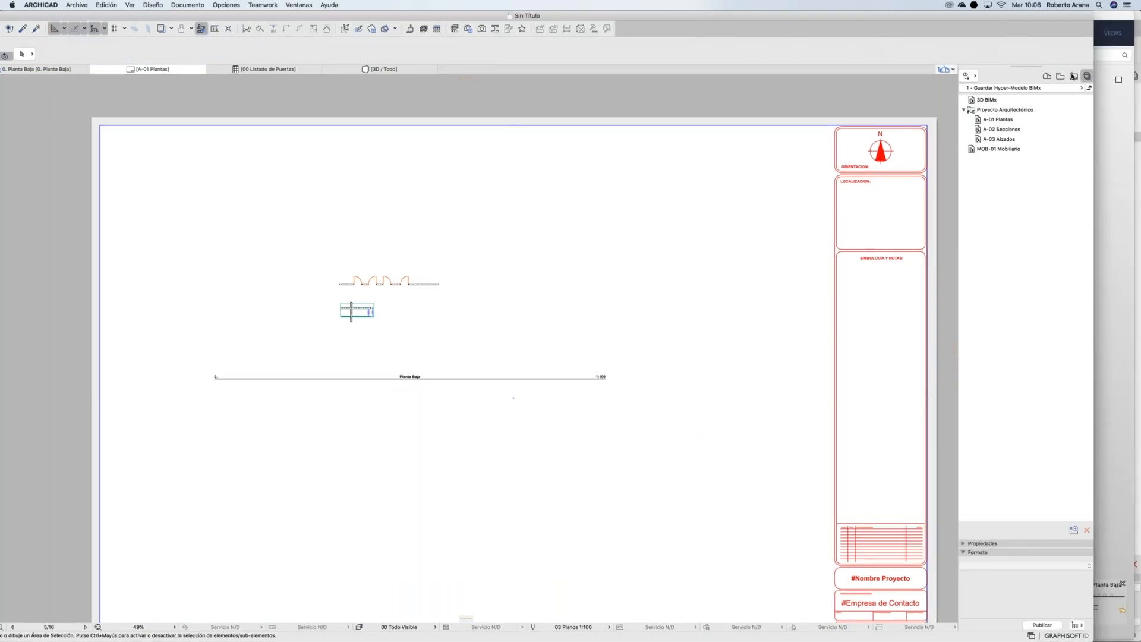
left_click(1088, 88)
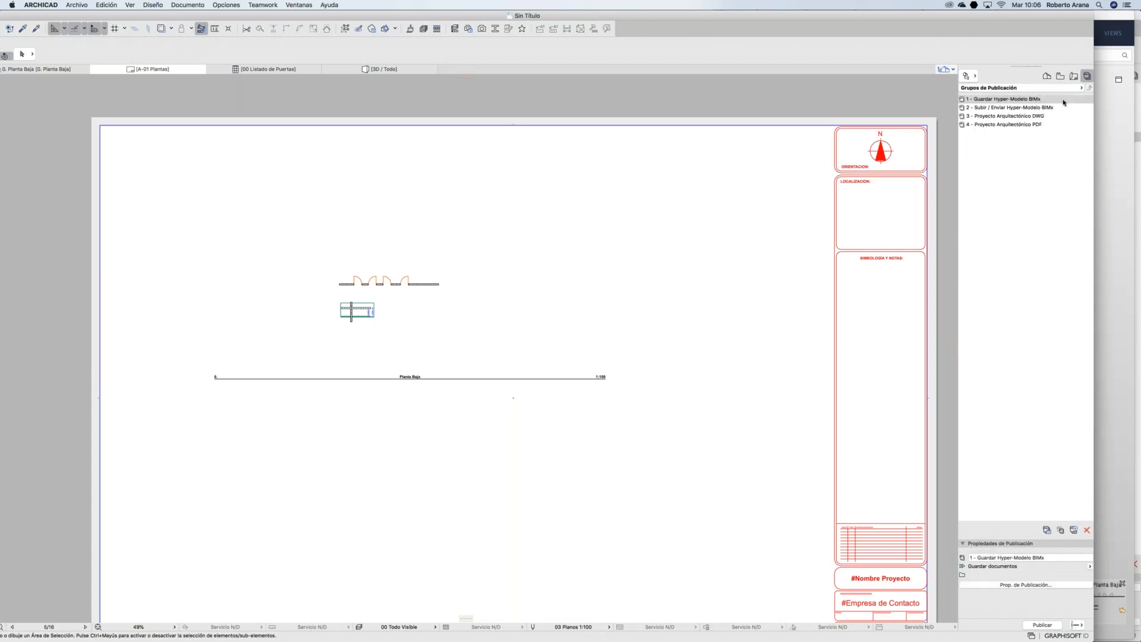
left_click(996, 117)
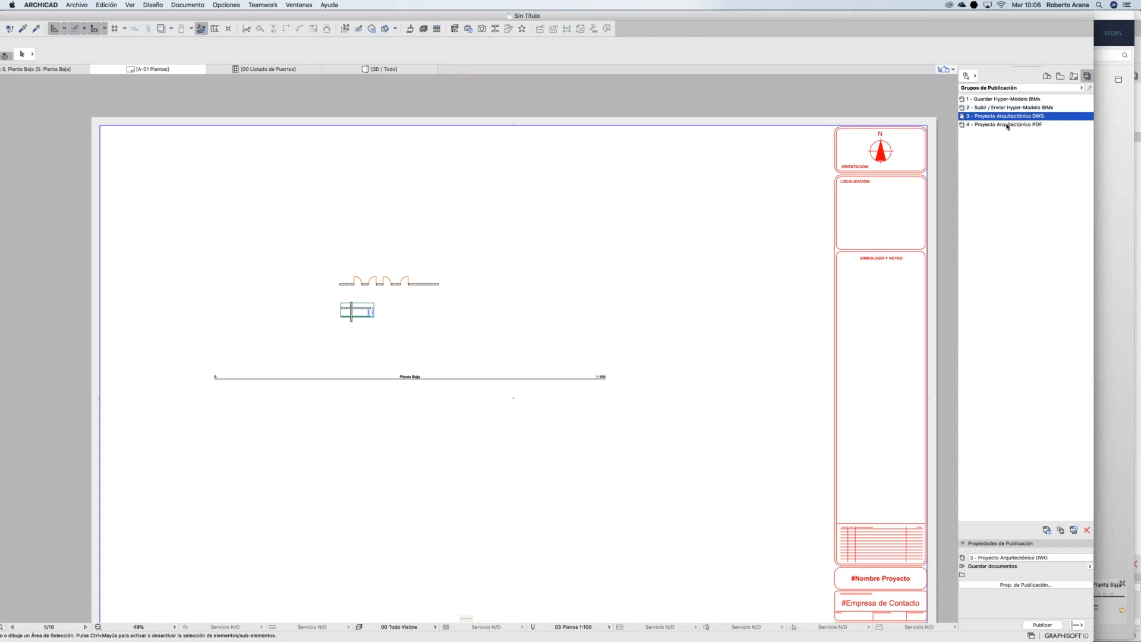
double_click(1007, 126)
left_click(1085, 88)
double_click(1030, 109)
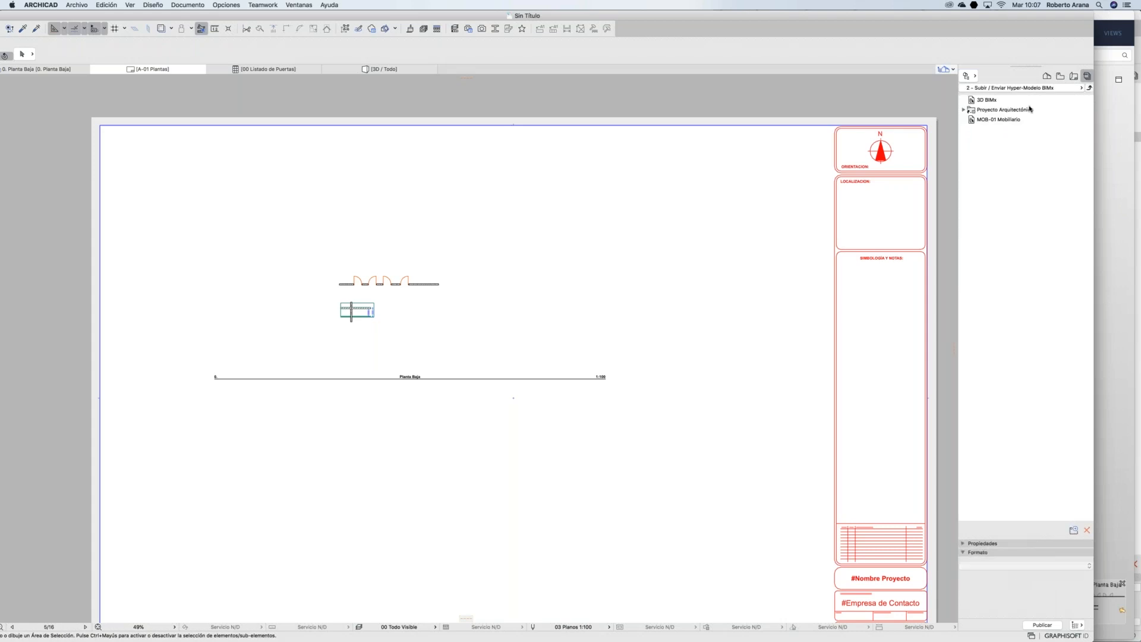
Step: Open A-02 Secciones from Proyecto Arquitectónico, then return to the publisher set list
left_click(965, 111)
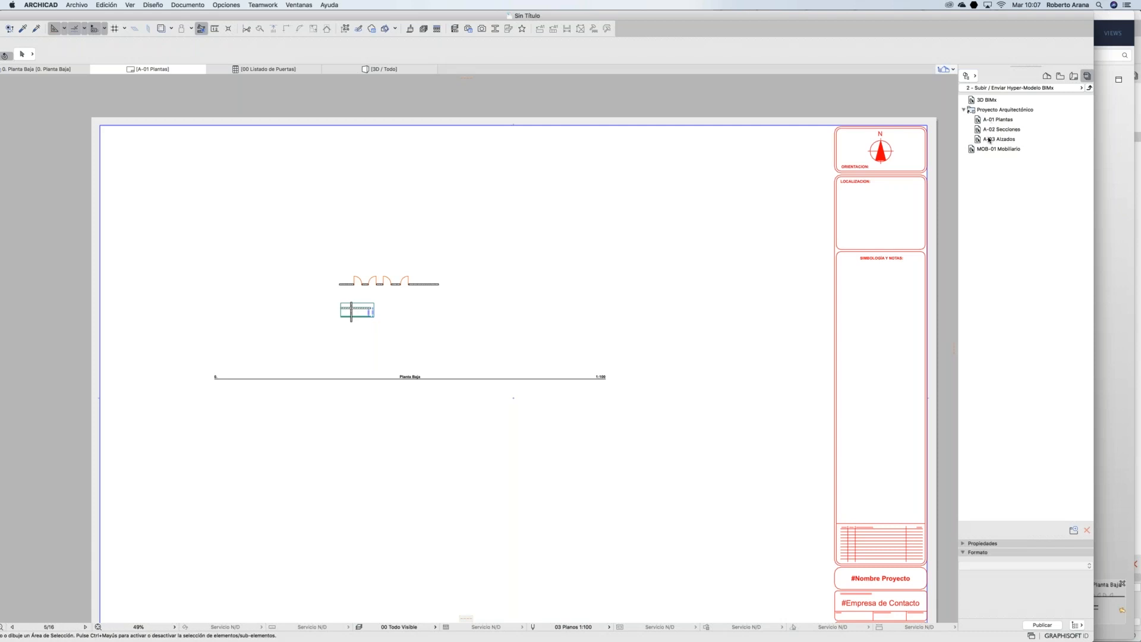
left_click(997, 123)
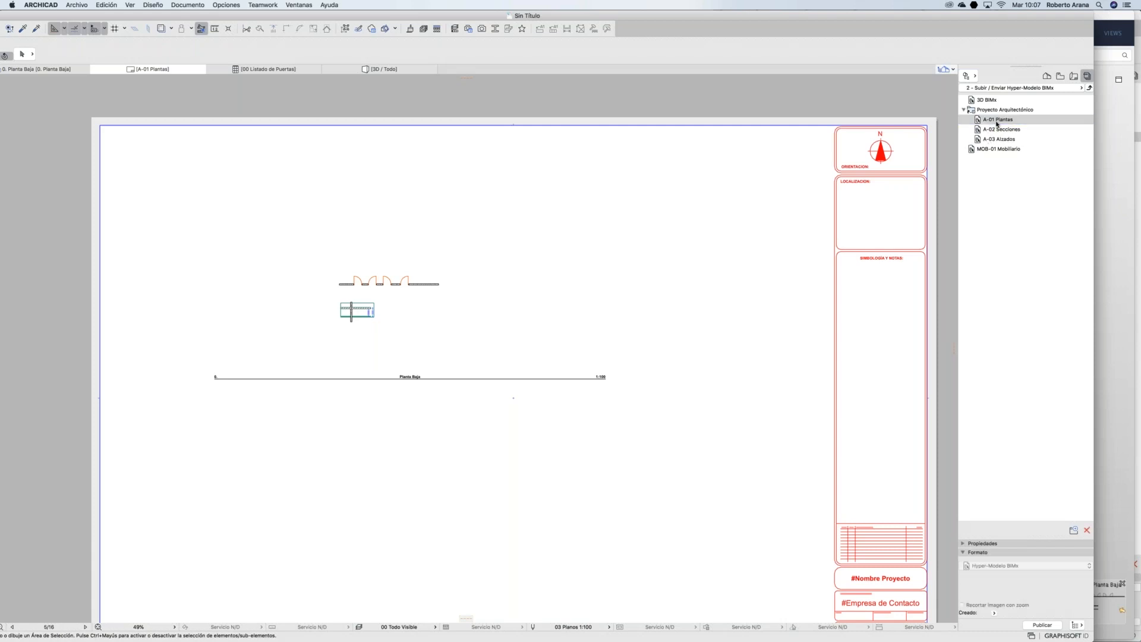
left_click(998, 131)
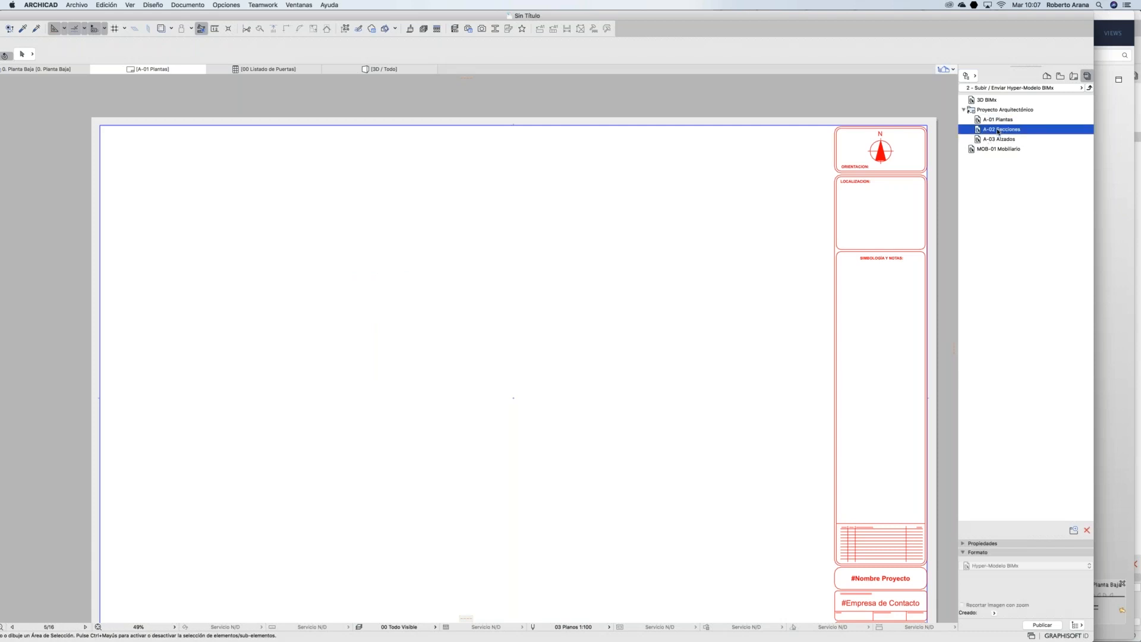
left_click(1089, 89)
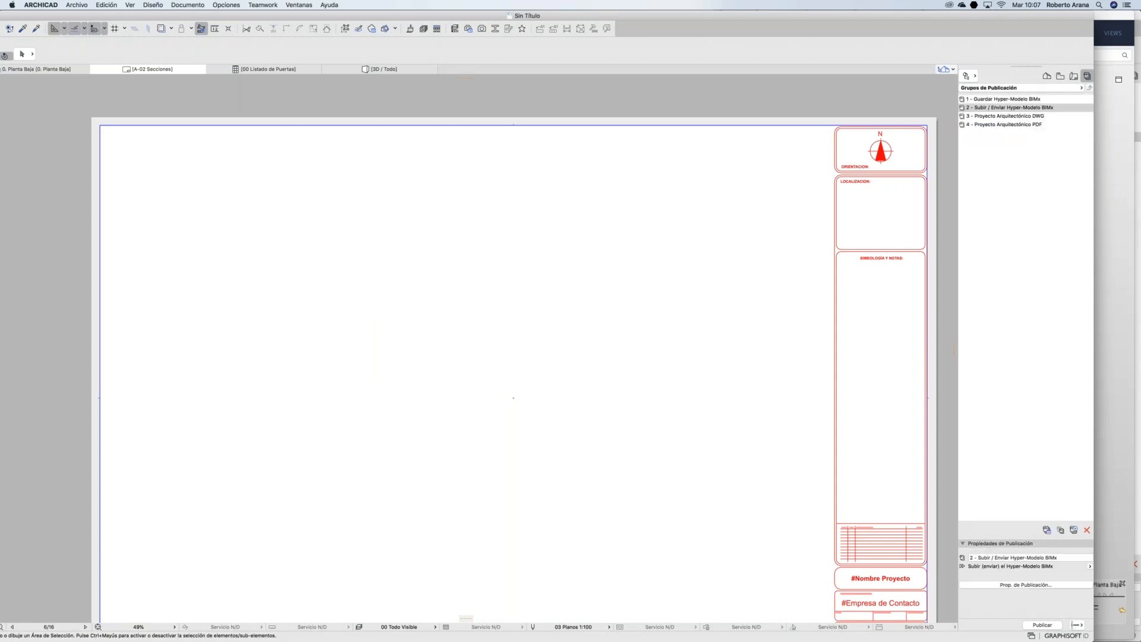
mouse_move(731, 639)
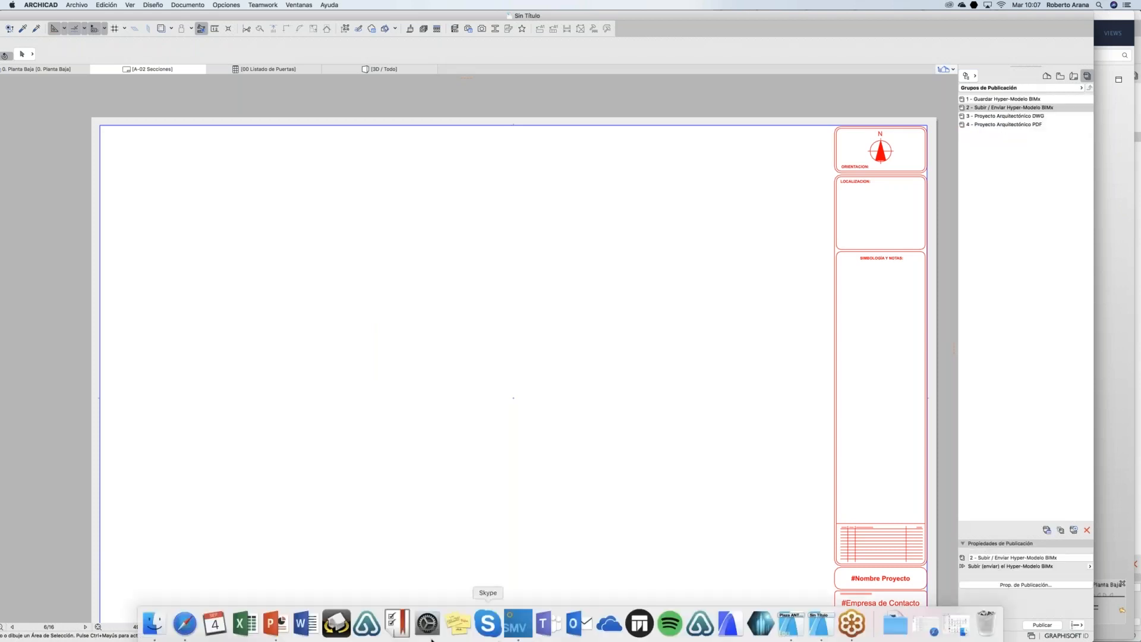
left_click(279, 634)
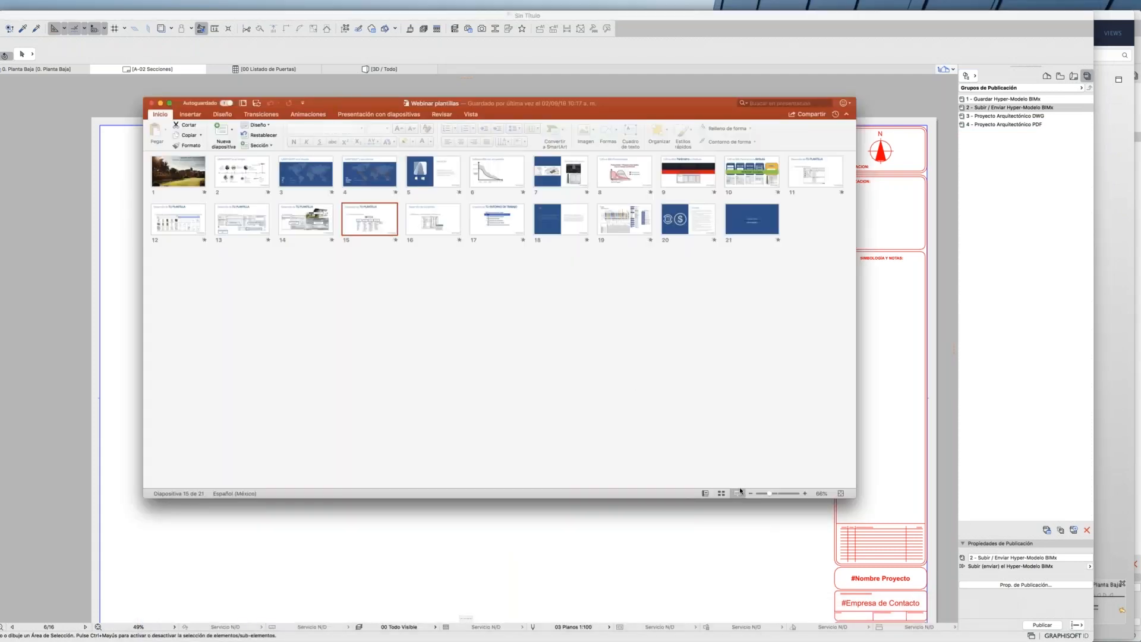
left_click(739, 493)
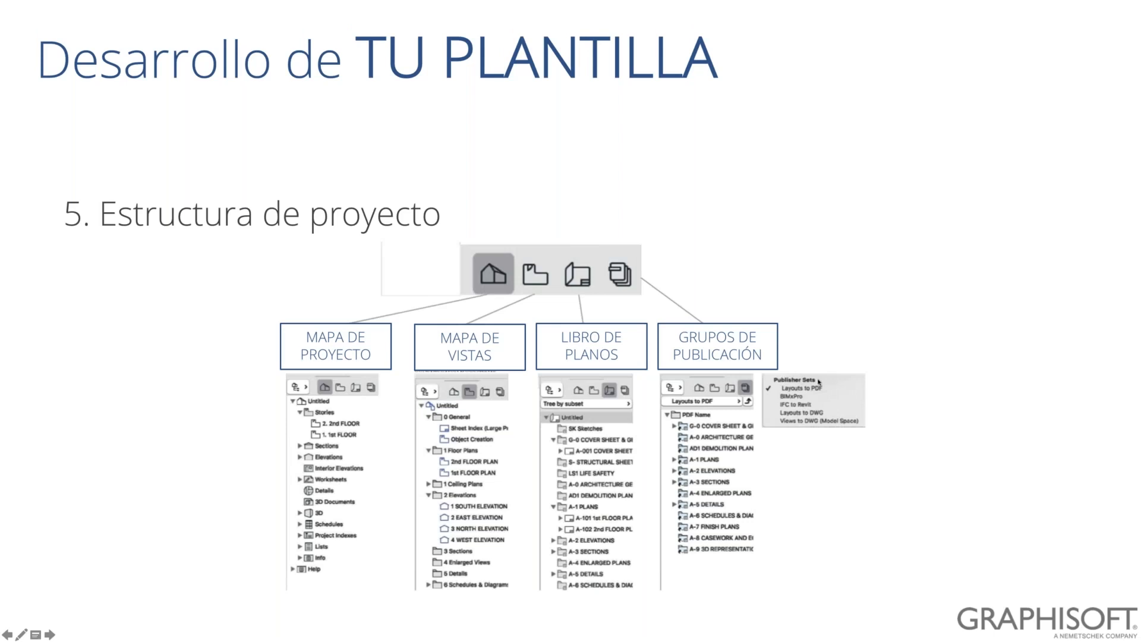
key("Right")
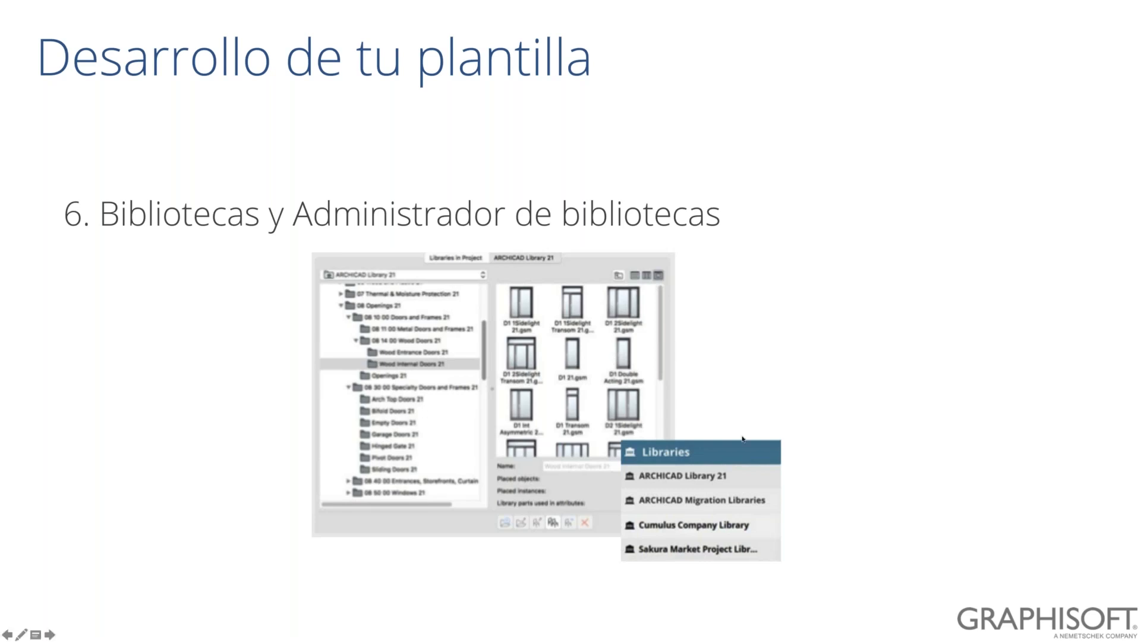
key("Escape")
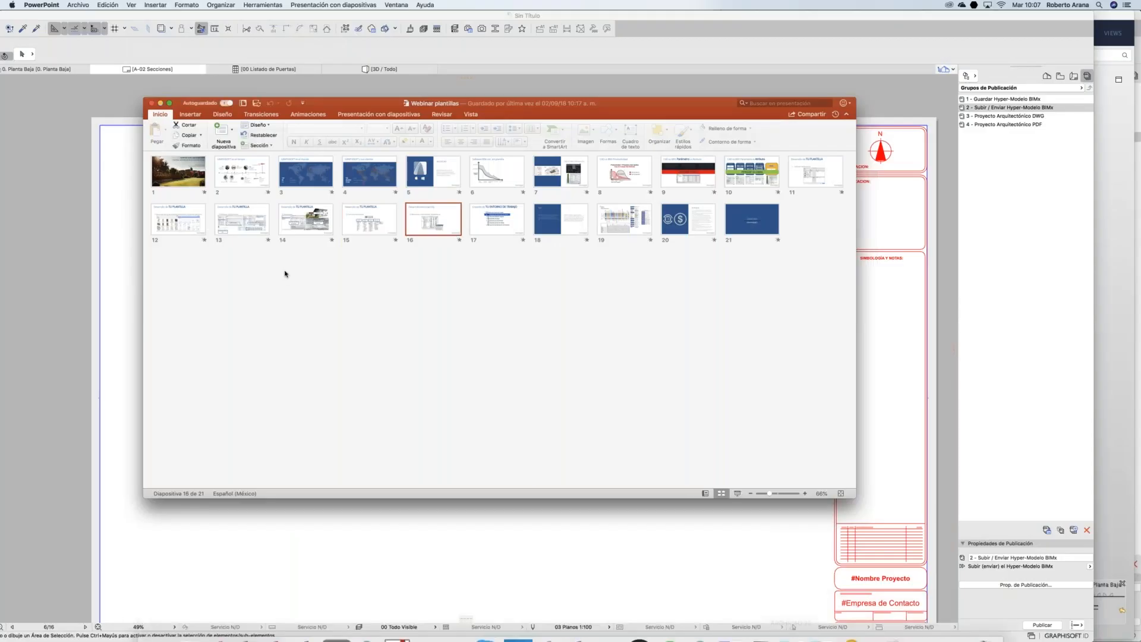
key("super+Tab")
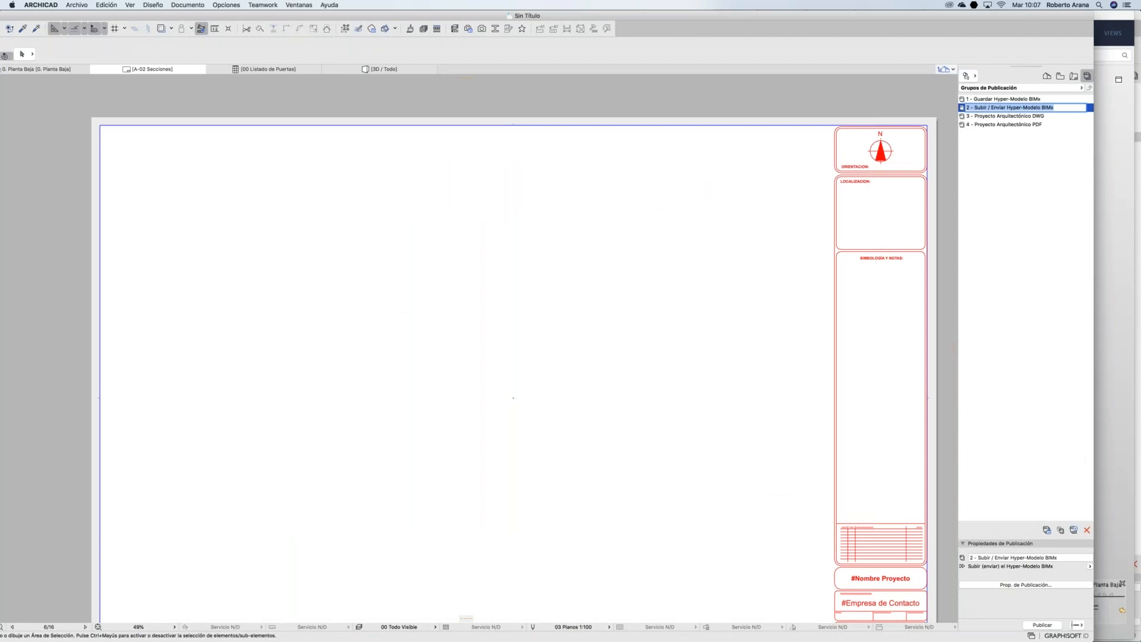
Step: Open the Administrador de Bibliotecas from Archivo > Bibliotecas y Objetos and start adding a library
left_click(76, 5)
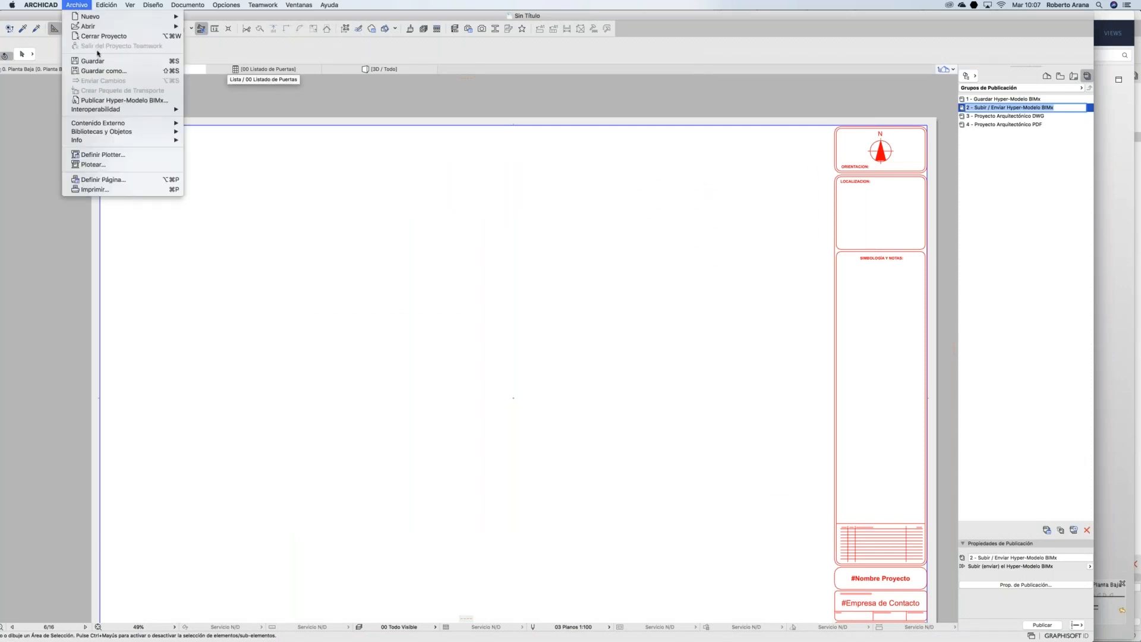
mouse_move(177, 135)
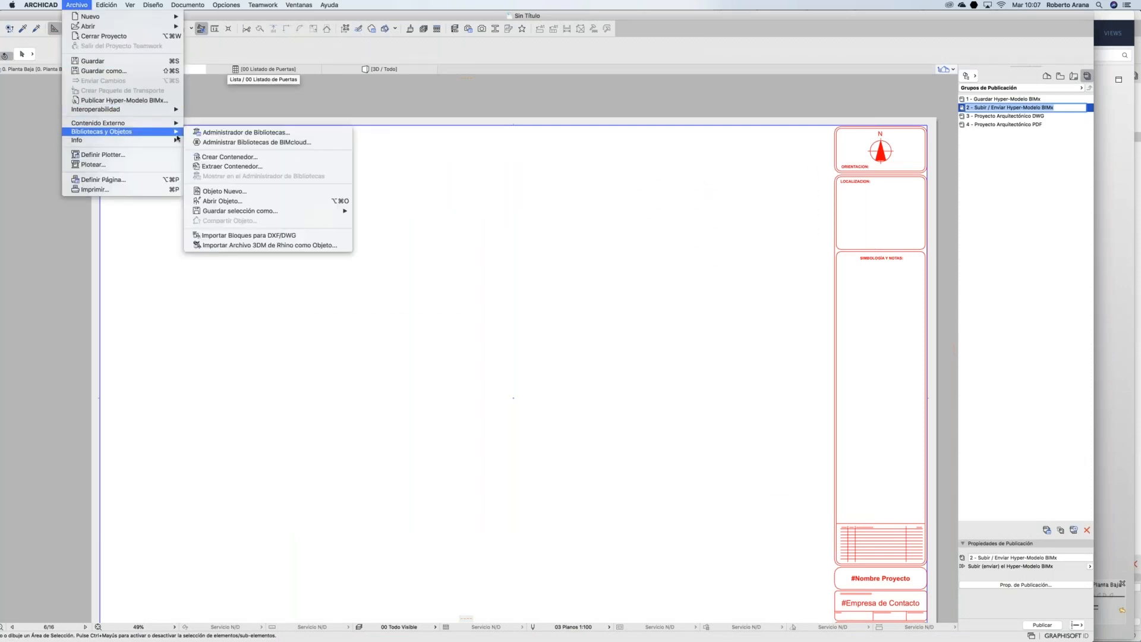
left_click(206, 136)
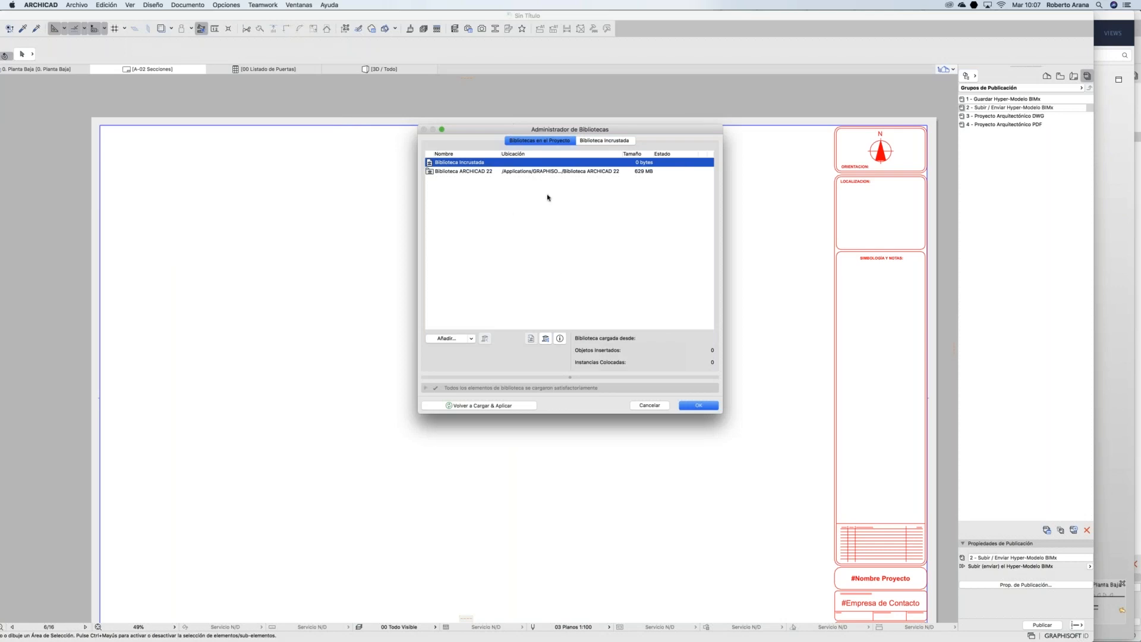
left_click(455, 338)
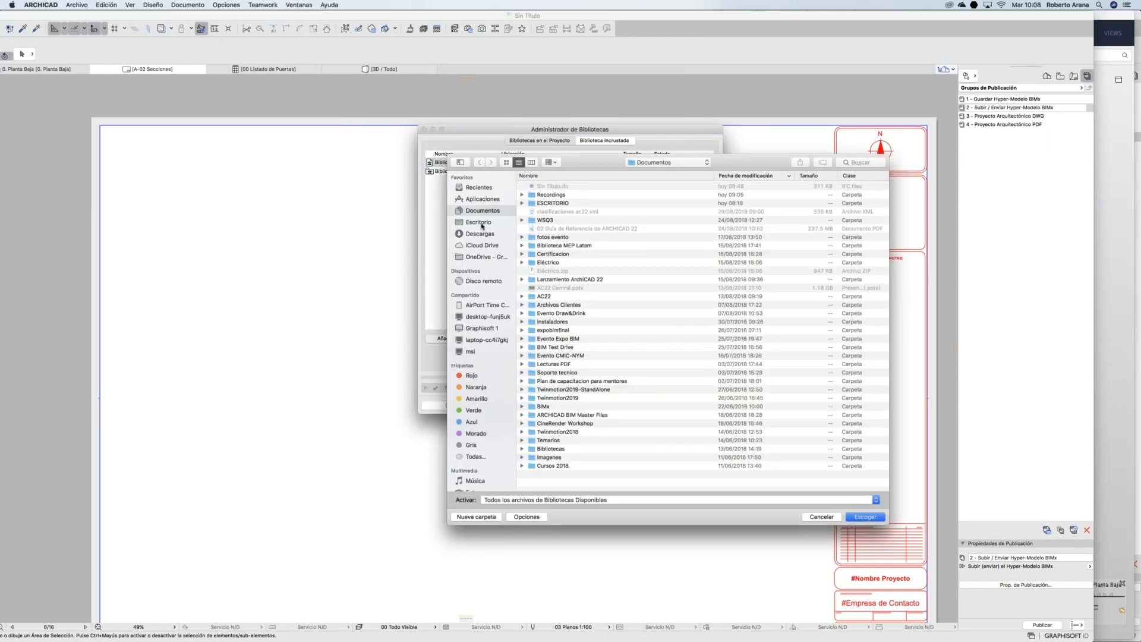
Step: Add MEP Biblioteca 21 from Aplicaciones > GRAPHISOFT > ARCHICAD 21 and confirm the library change
left_click(482, 328)
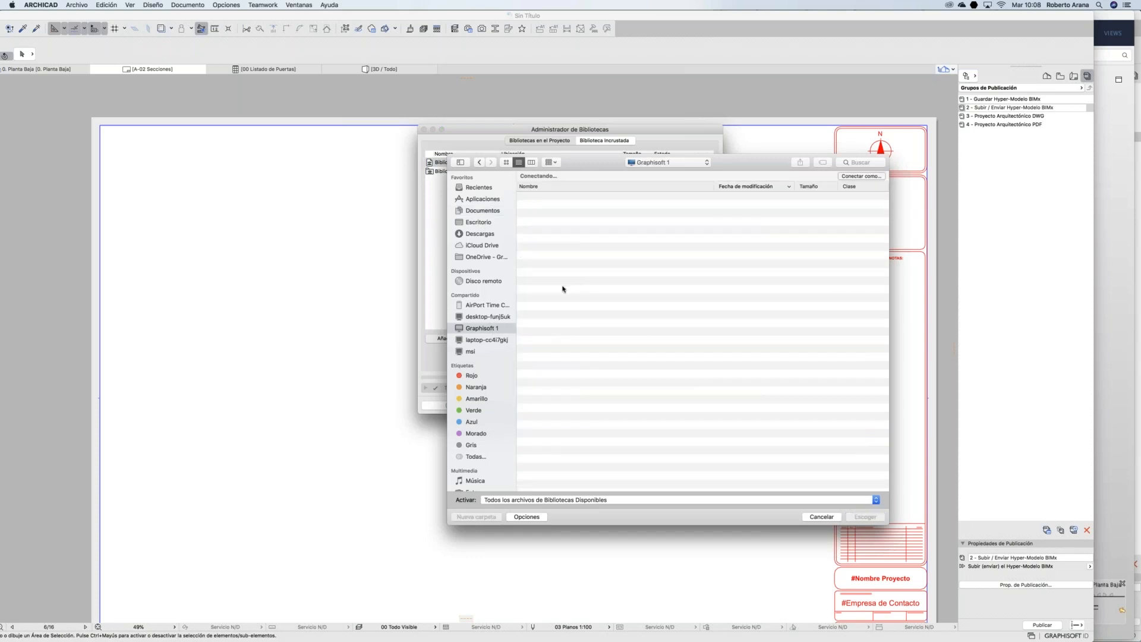
left_click(480, 202)
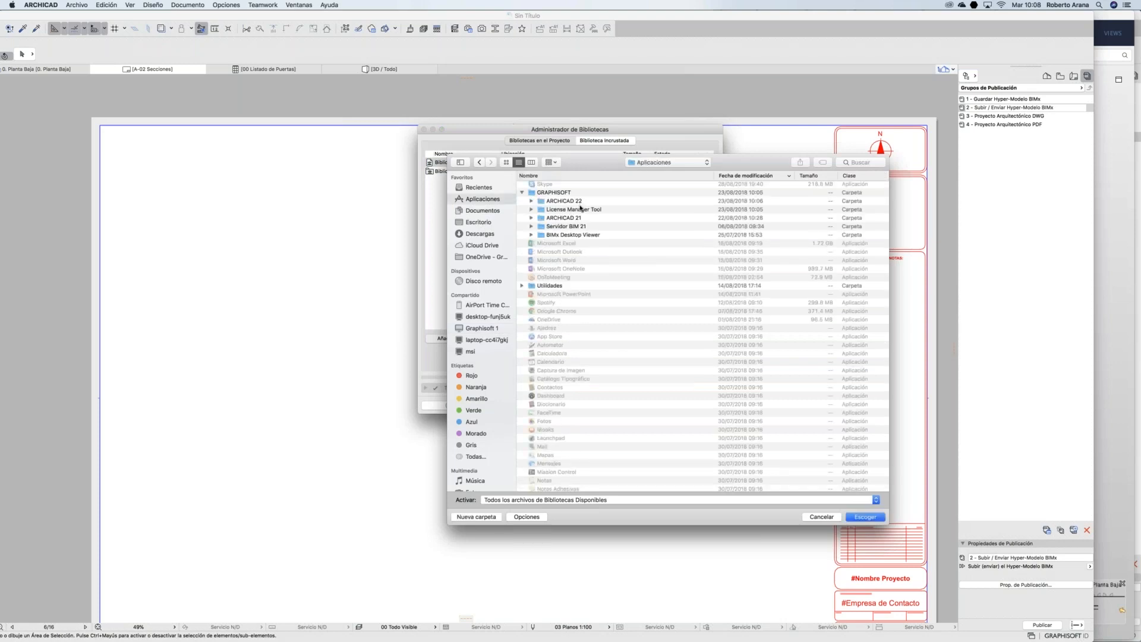
scroll(565, 204, "up", 1)
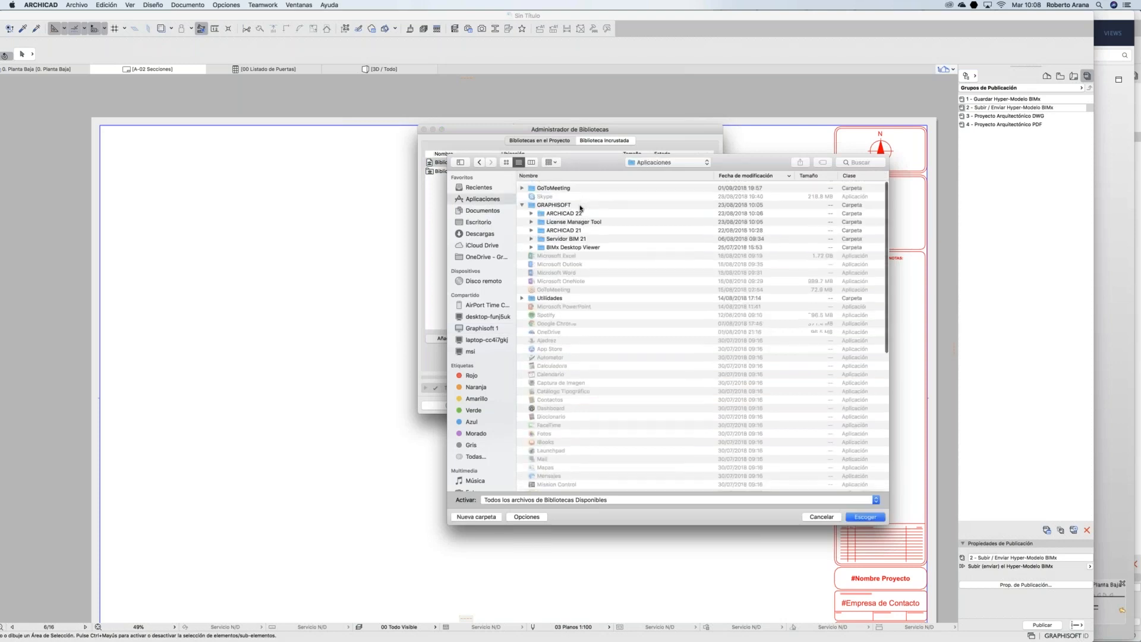
double_click(550, 204)
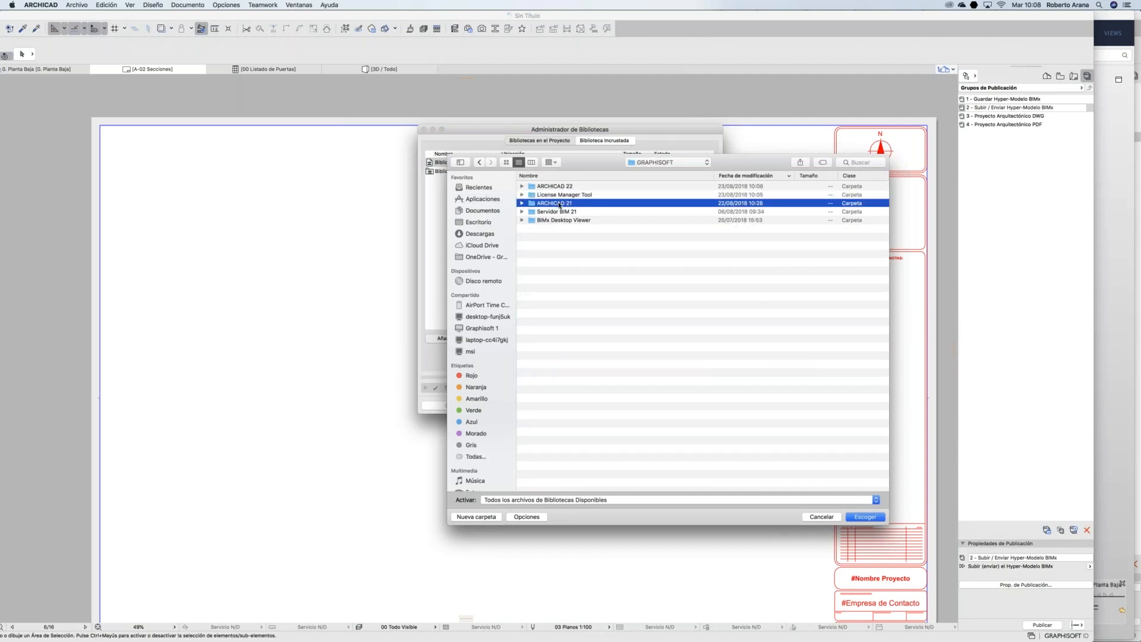
double_click(581, 206)
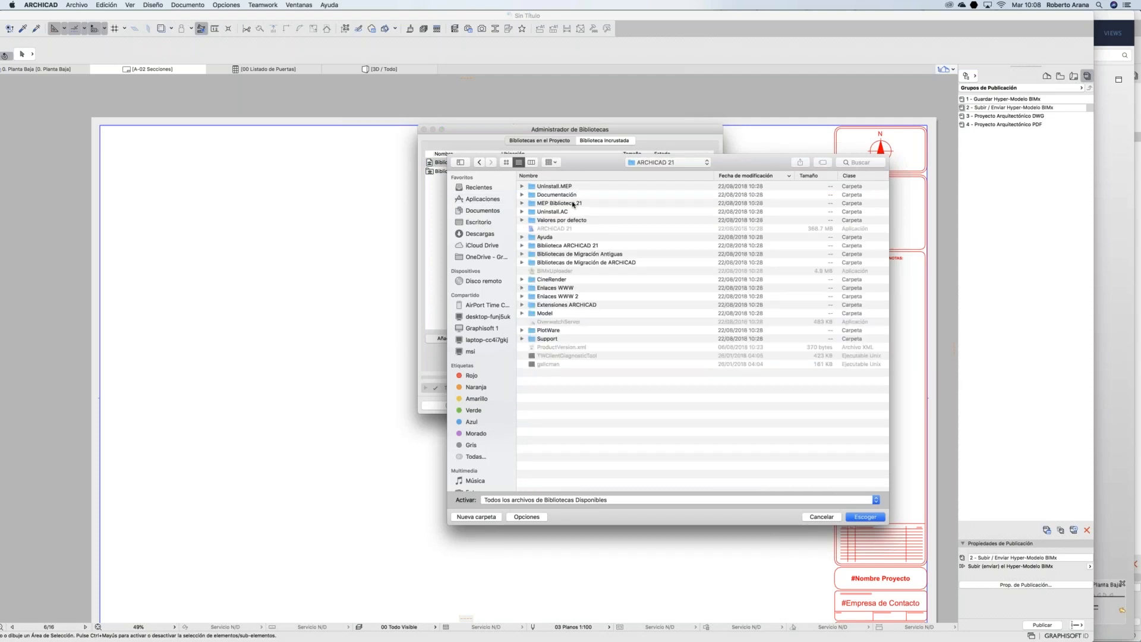
left_click(573, 204)
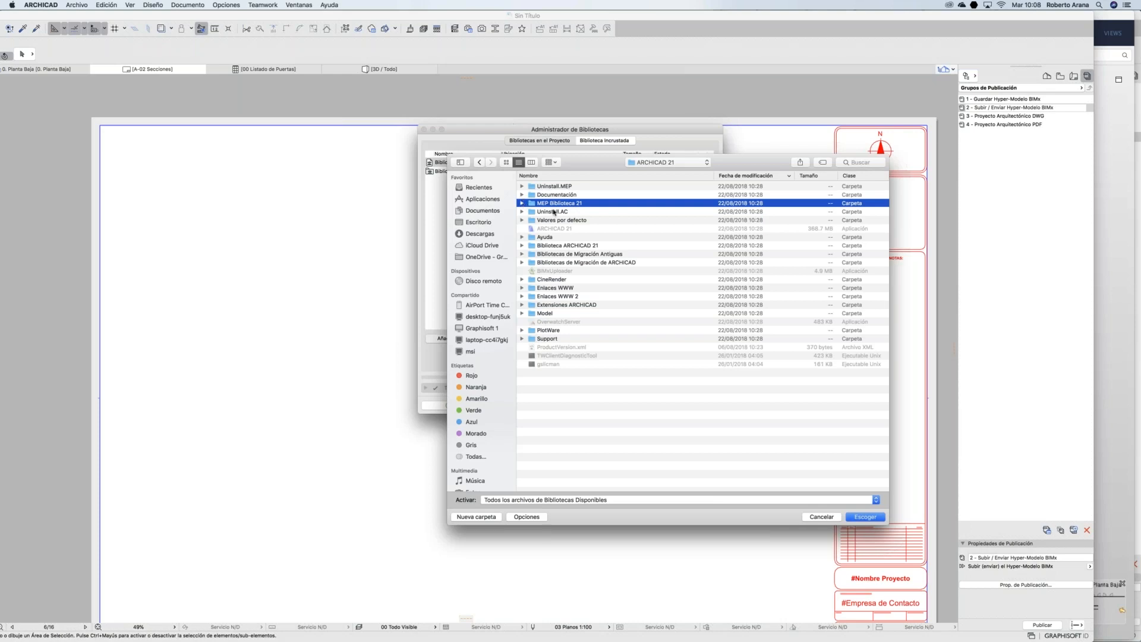
left_click(865, 517)
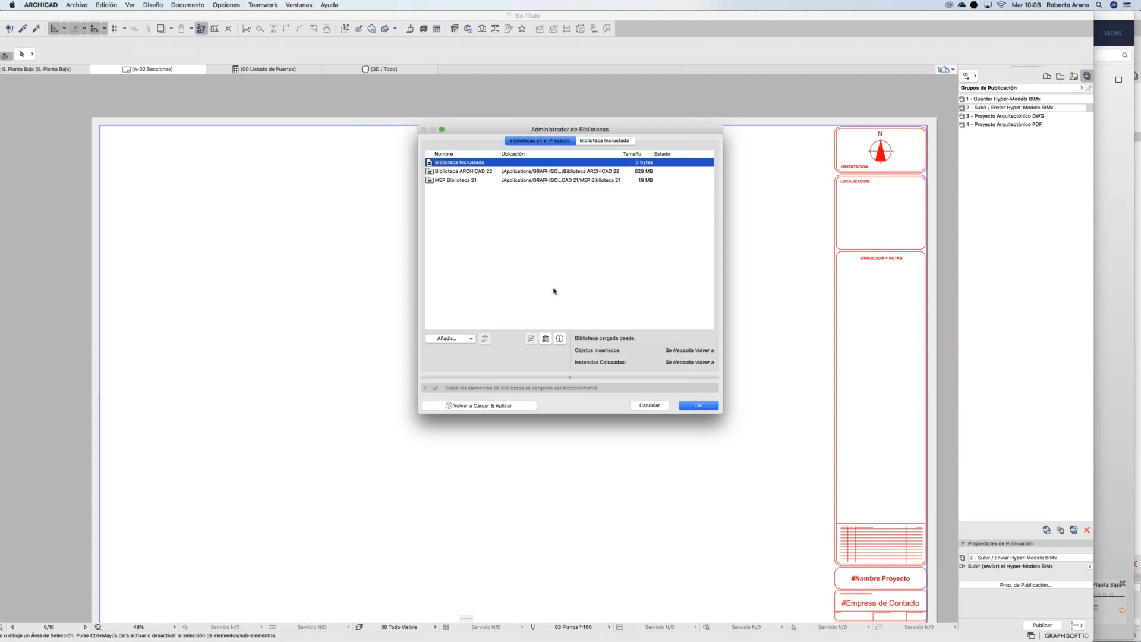
left_click(698, 406)
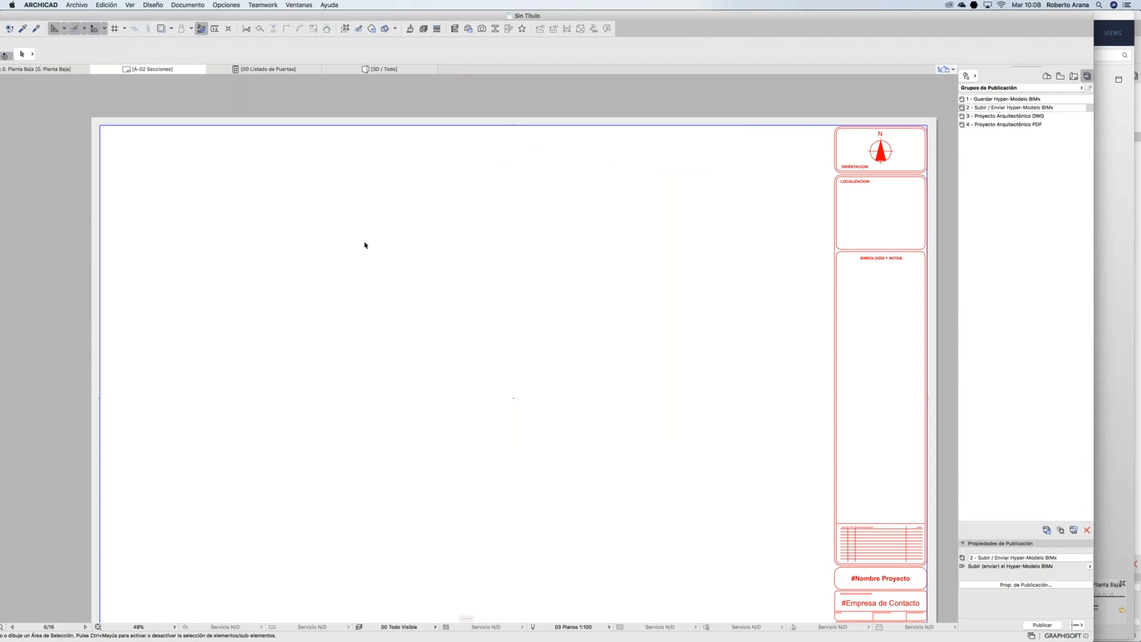
Step: Show the 0. Planta Baja floor plan, shift the ARCHICAD window right and bring PowerPoint forward
left_click(45, 69)
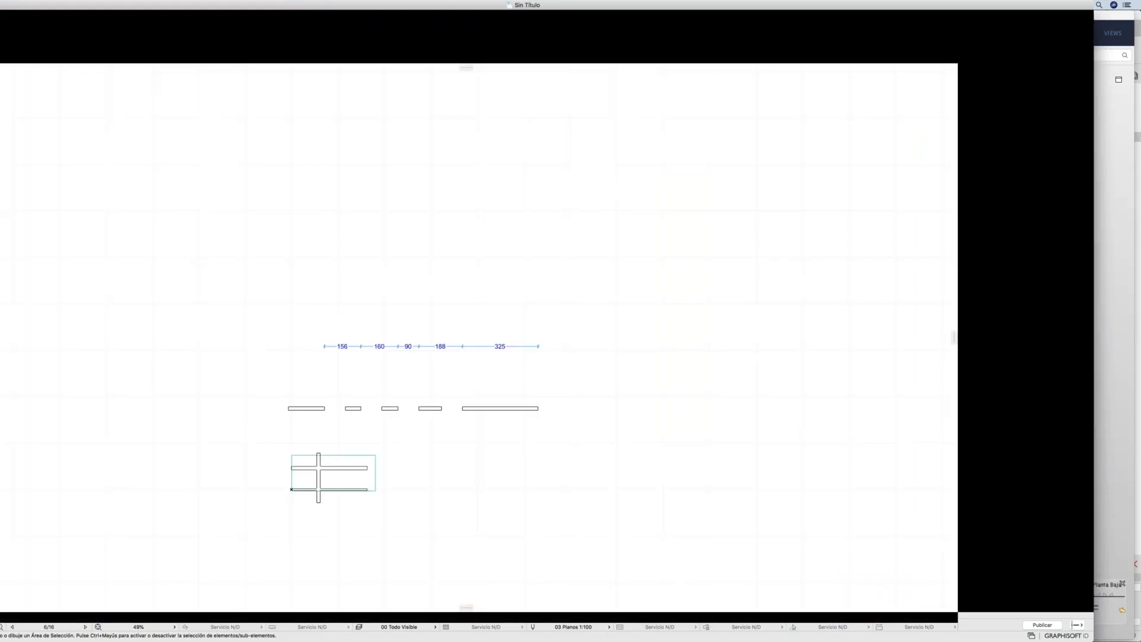
left_click_drag(191, 18, 268, 18)
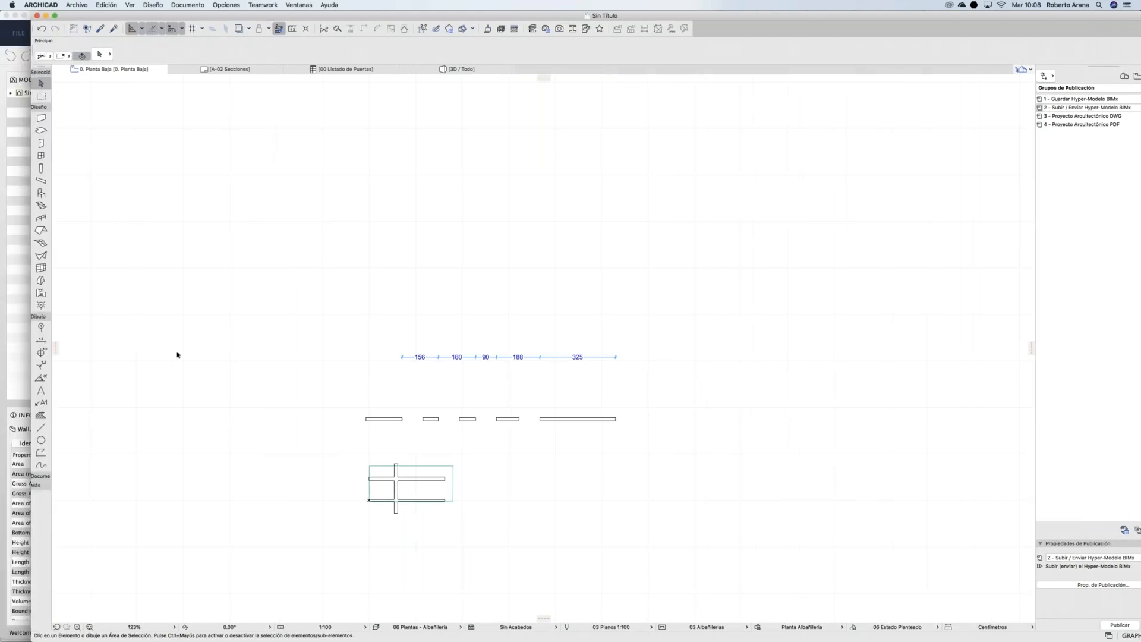
mouse_move(566, 640)
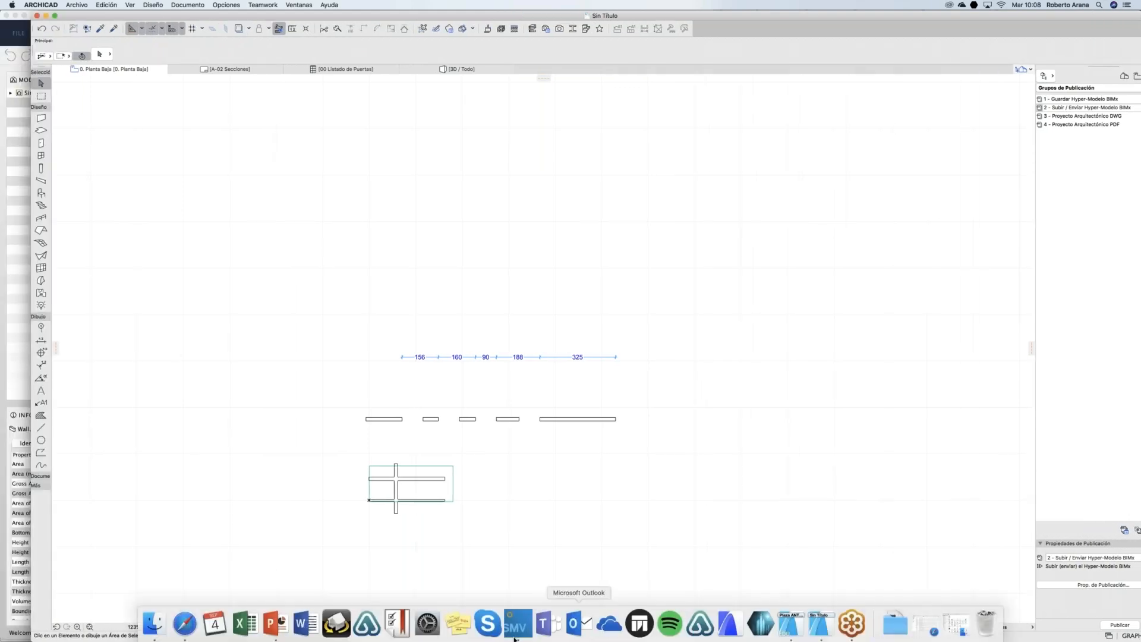
left_click(271, 626)
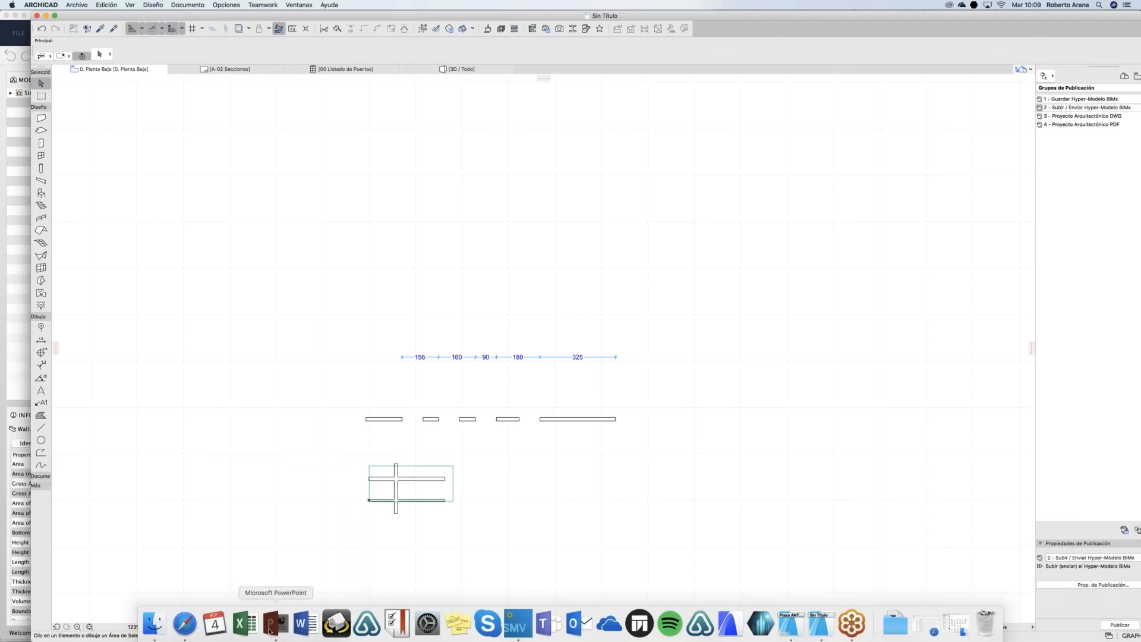
Step: Present slides 16–17 up to Creación de TU ENTORNO DE TRABAJO, then return to ARCHICAD 22
left_click(736, 493)
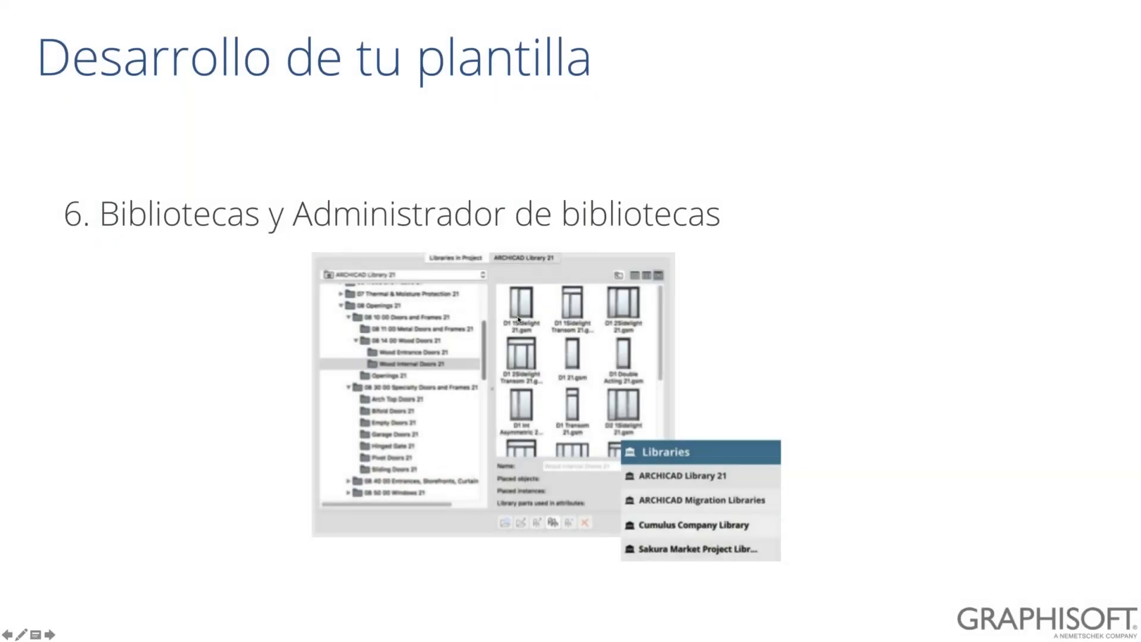
left_click(518, 319)
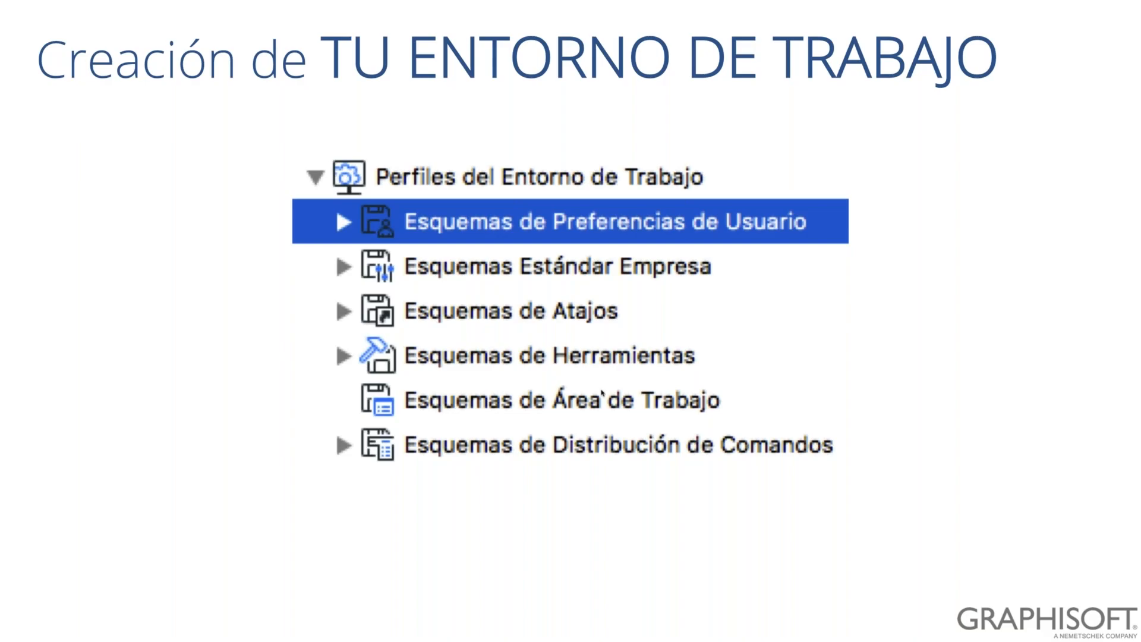
key("Escape")
mouse_move(728, 639)
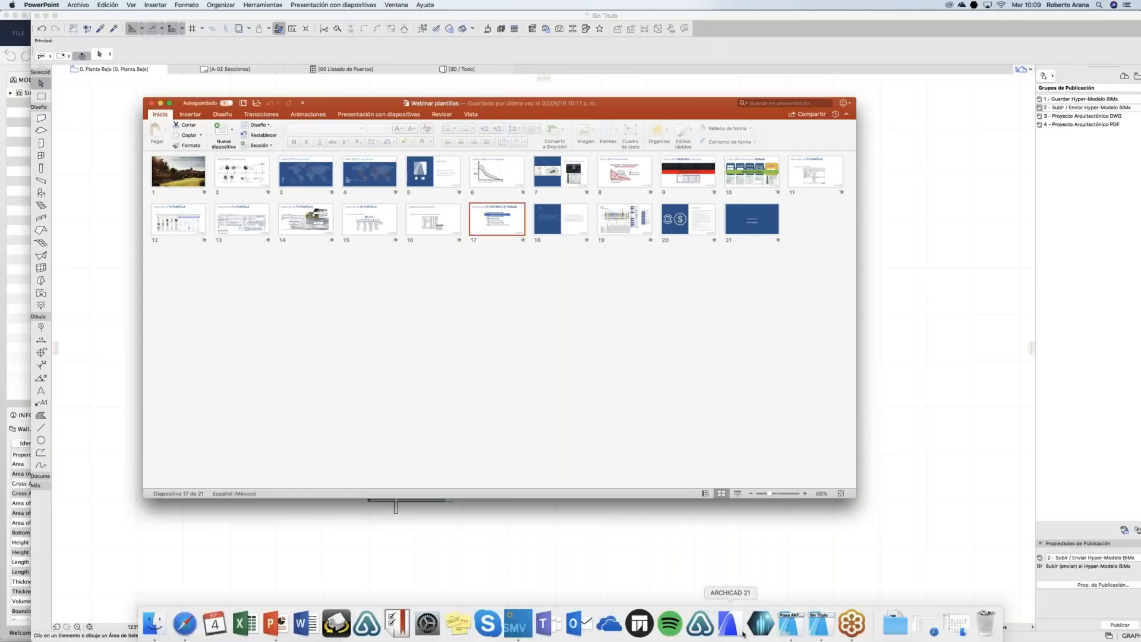
left_click(821, 633)
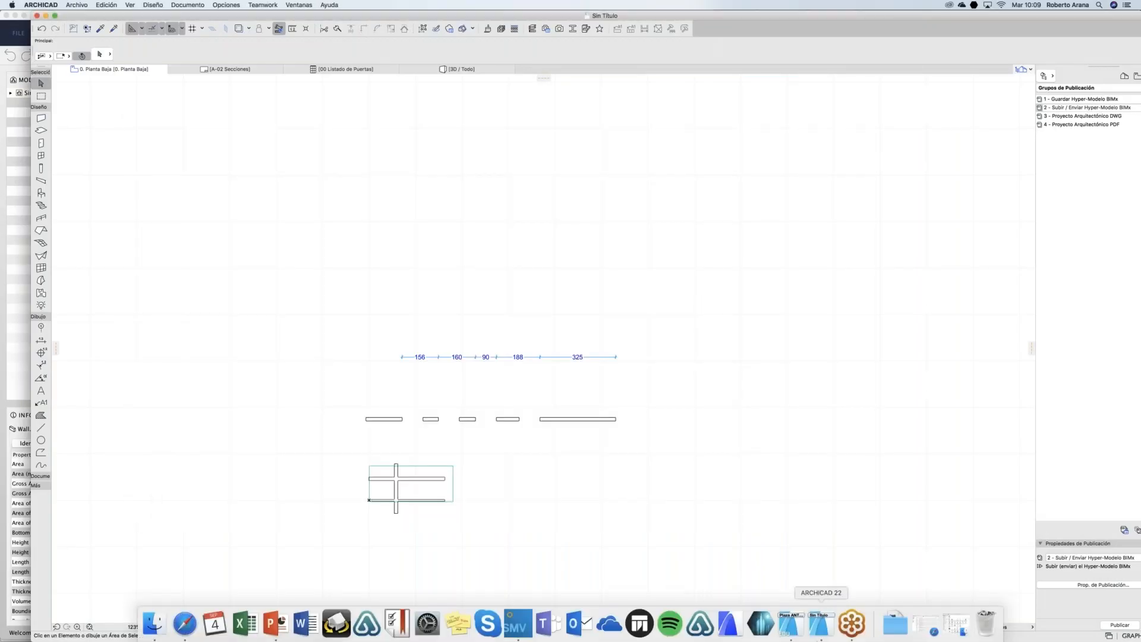
Step: Delete the walls, dimensions and zone on 0. Planta Baja and the three walls on 1. Piso
left_click_drag(697, 334, 321, 523)
key("Delete")
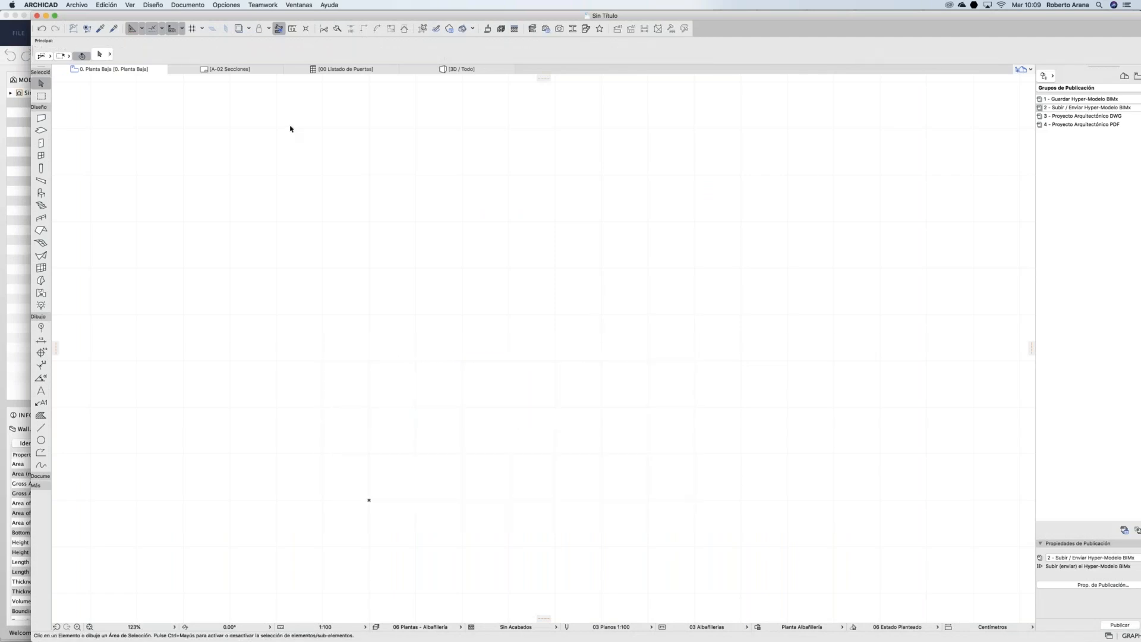
key("super+Up")
left_click_drag(710, 283, 490, 395)
key("Delete")
Step: Check that 2. Piso is empty and go back to the 0. Planta Baja story
key("super+Up")
key("super+Down")
key("super+Down")
left_click(77, 6)
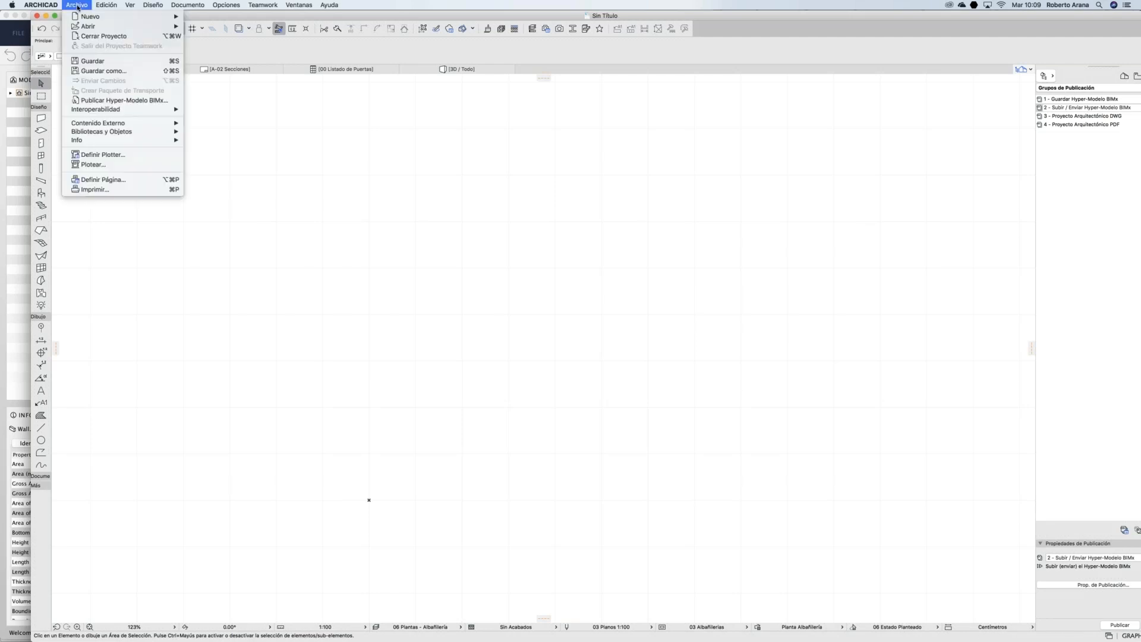
left_click(103, 71)
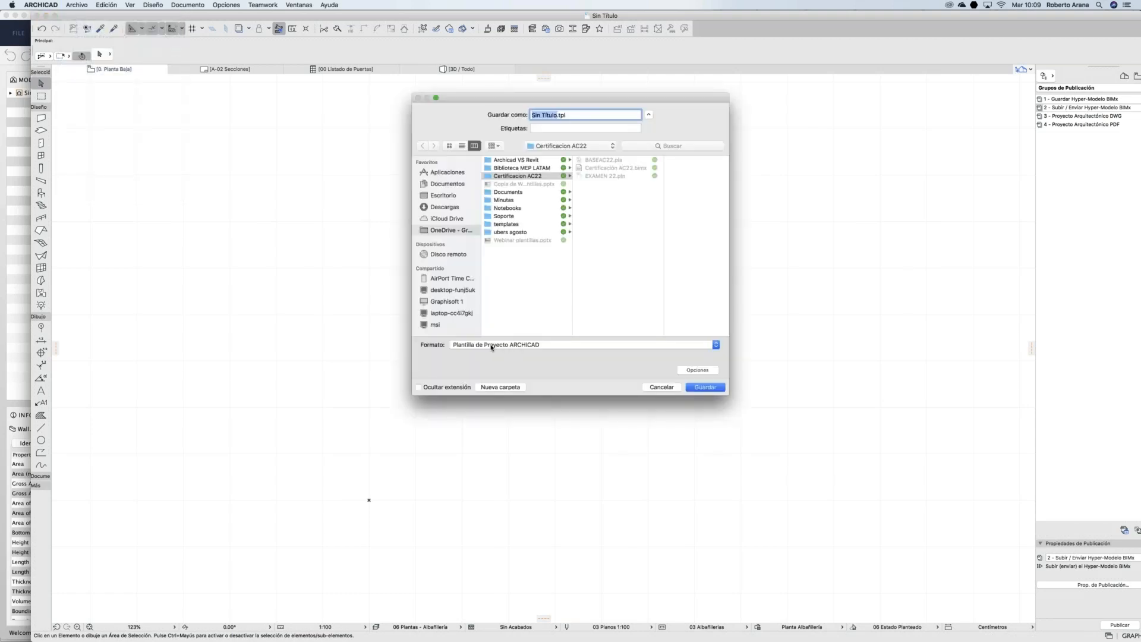
left_click(444, 196)
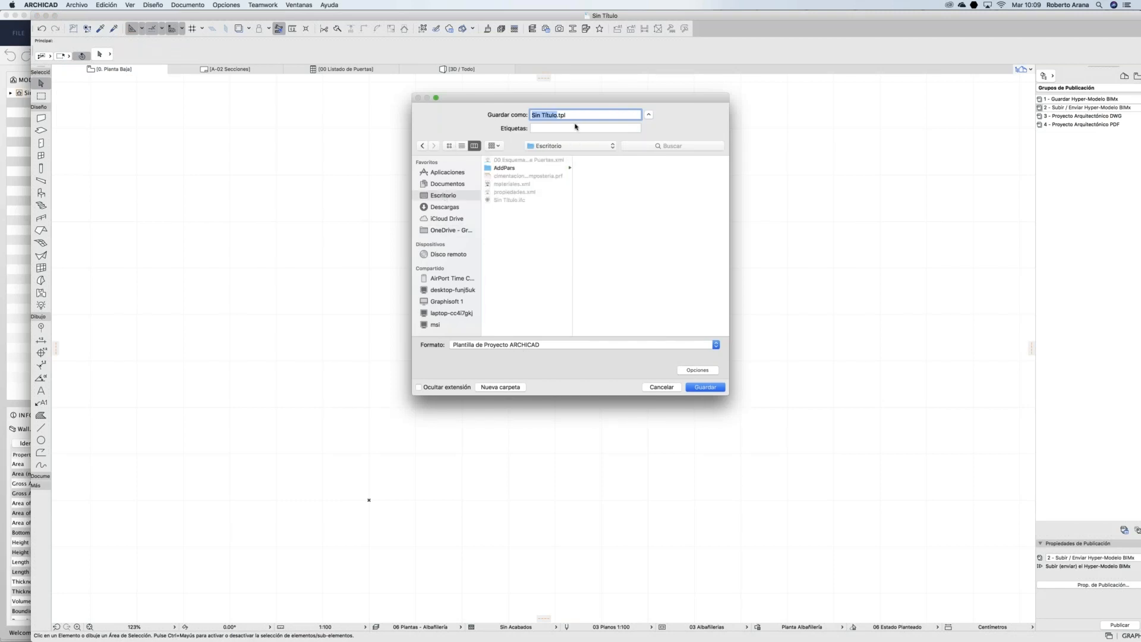
type("plantillagraphisoft")
key("Return")
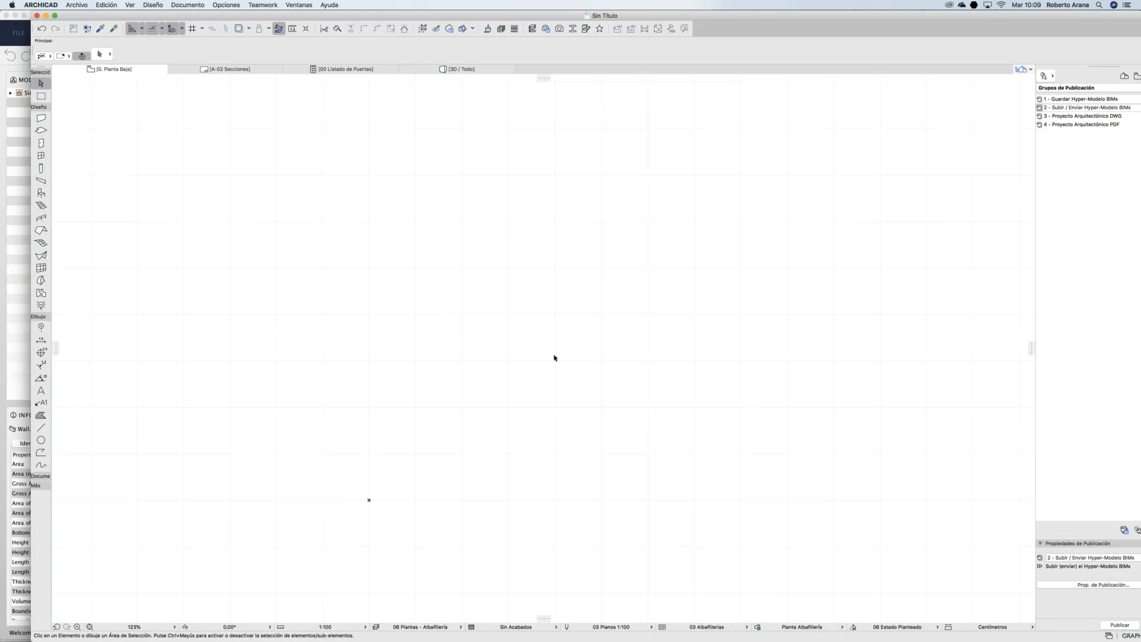
left_click(77, 4)
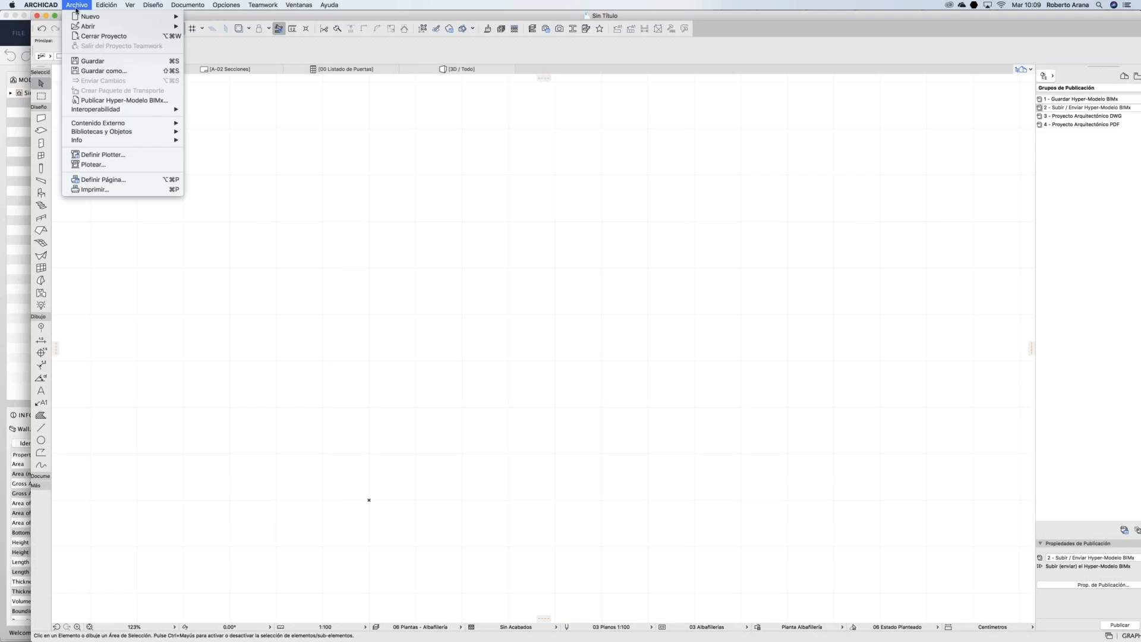
Step: Choose plantillagraphisoft.tpl from the Escritorio as the new project's template
mouse_move(83, 16)
left_click(214, 19)
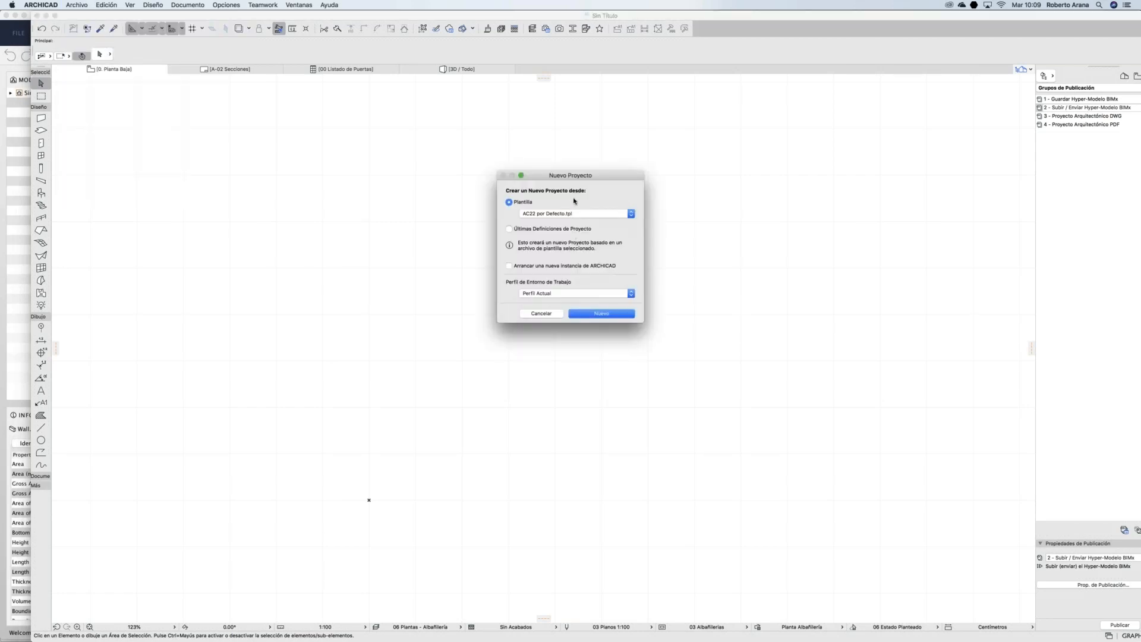
left_click_drag(560, 177, 549, 164)
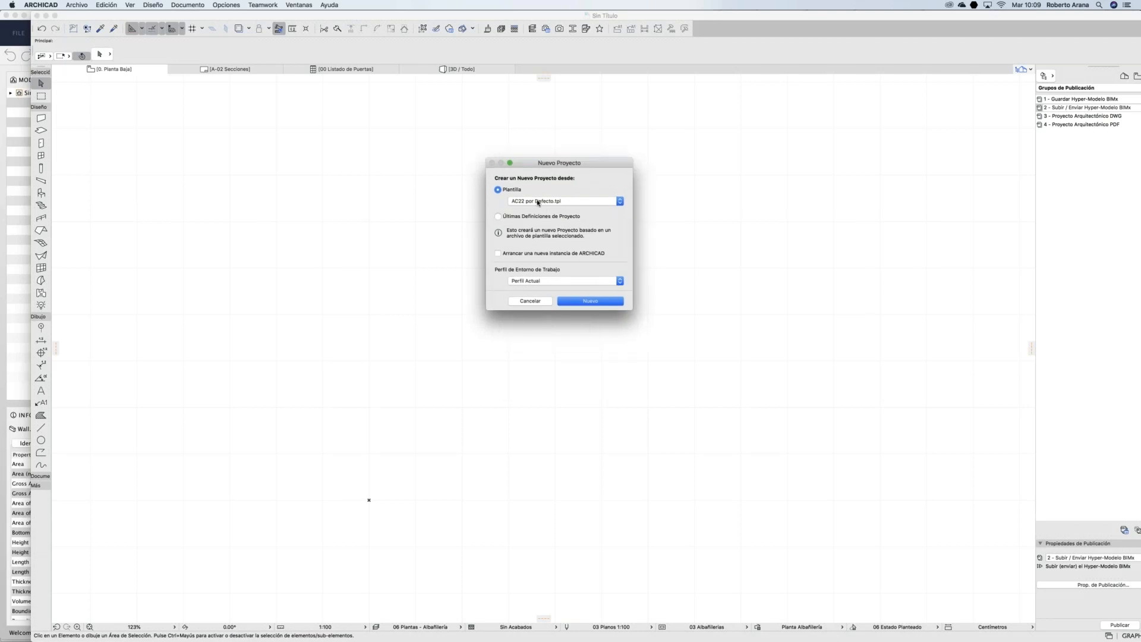
left_click(538, 202)
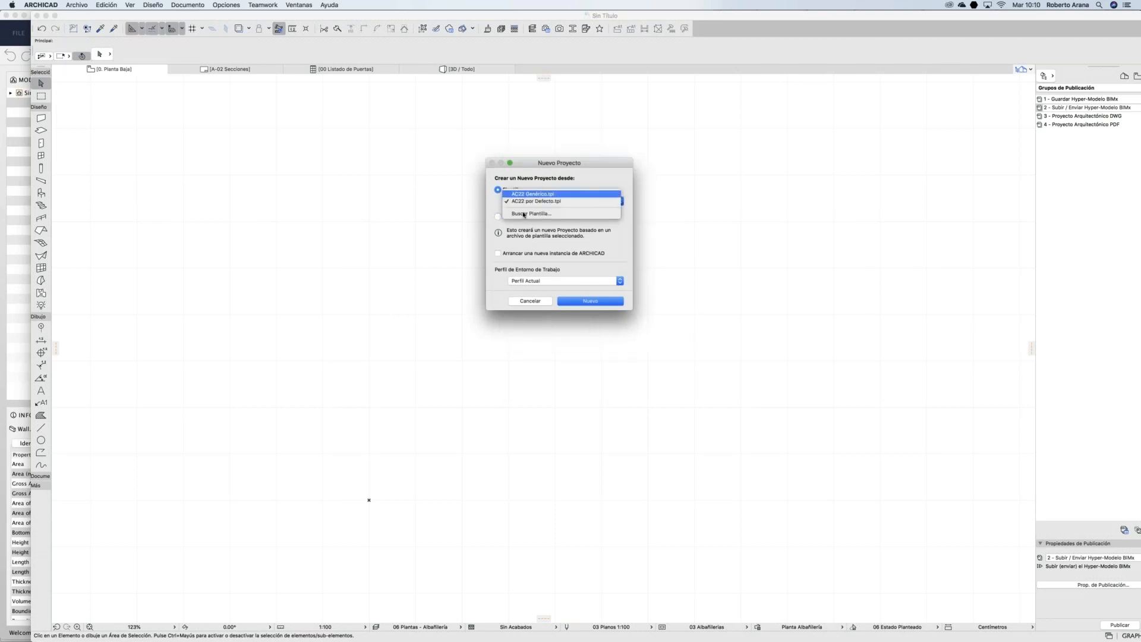
left_click(524, 215)
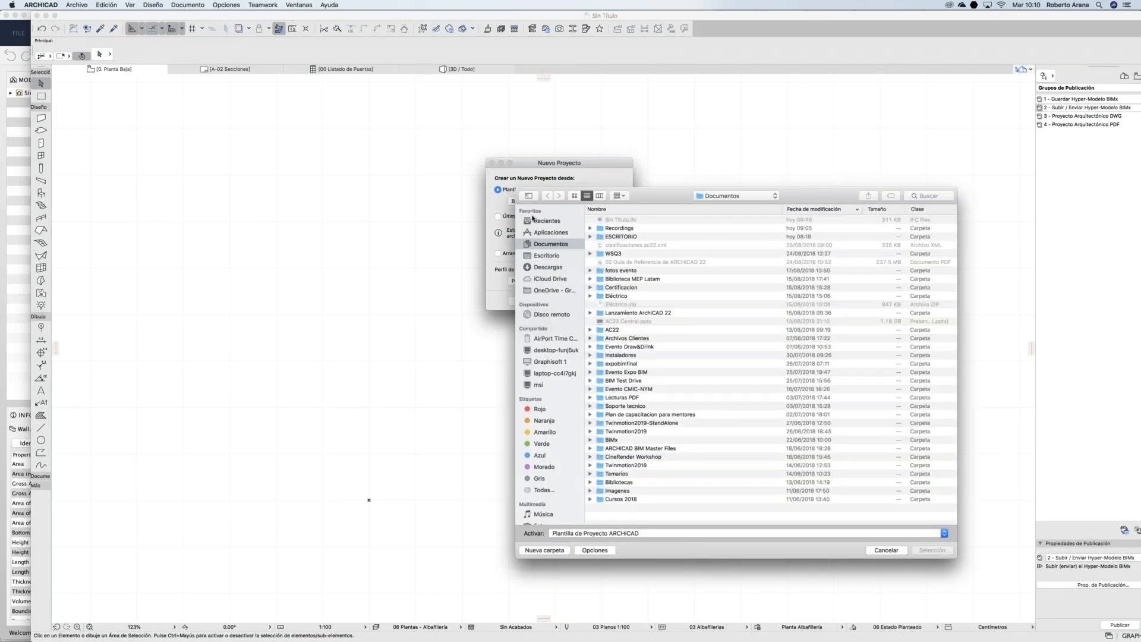
left_click(544, 257)
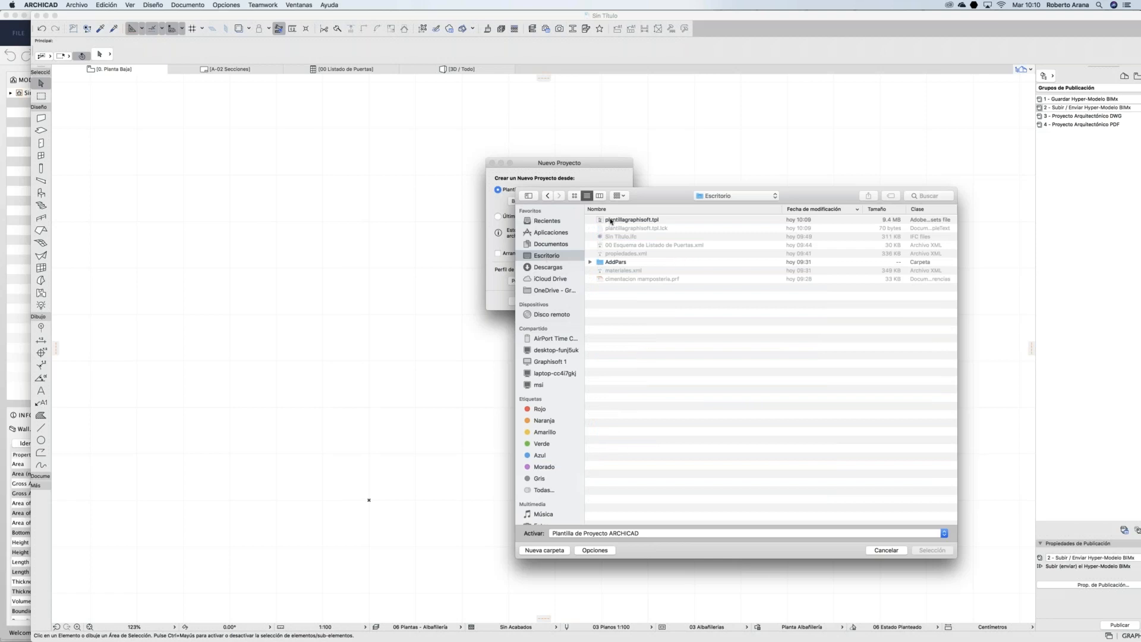
left_click(608, 221)
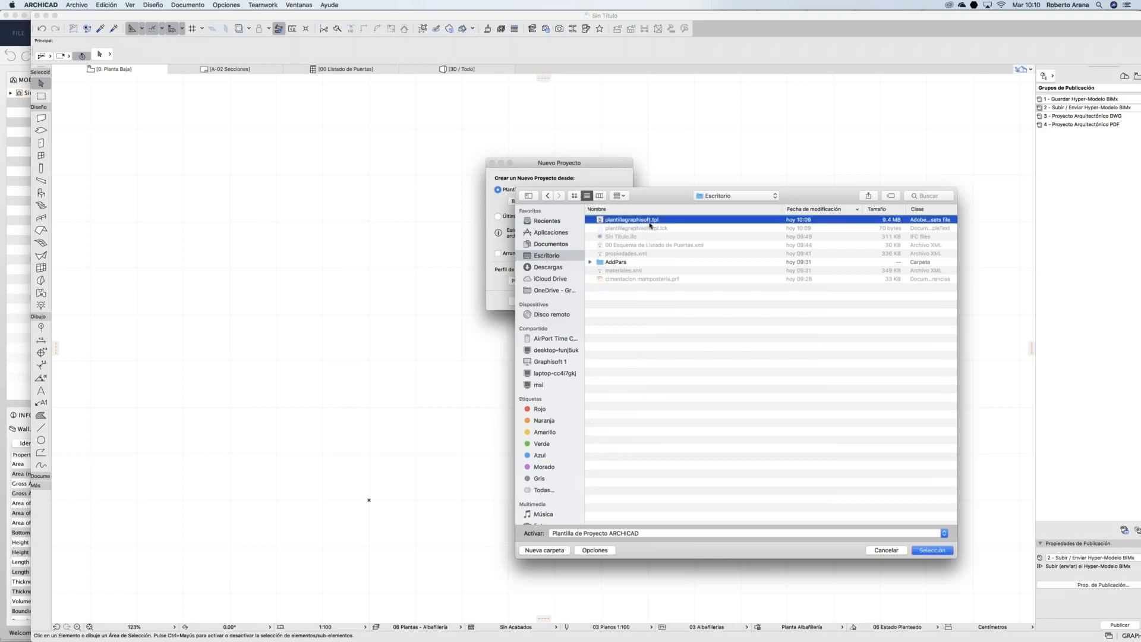
left_click(931, 551)
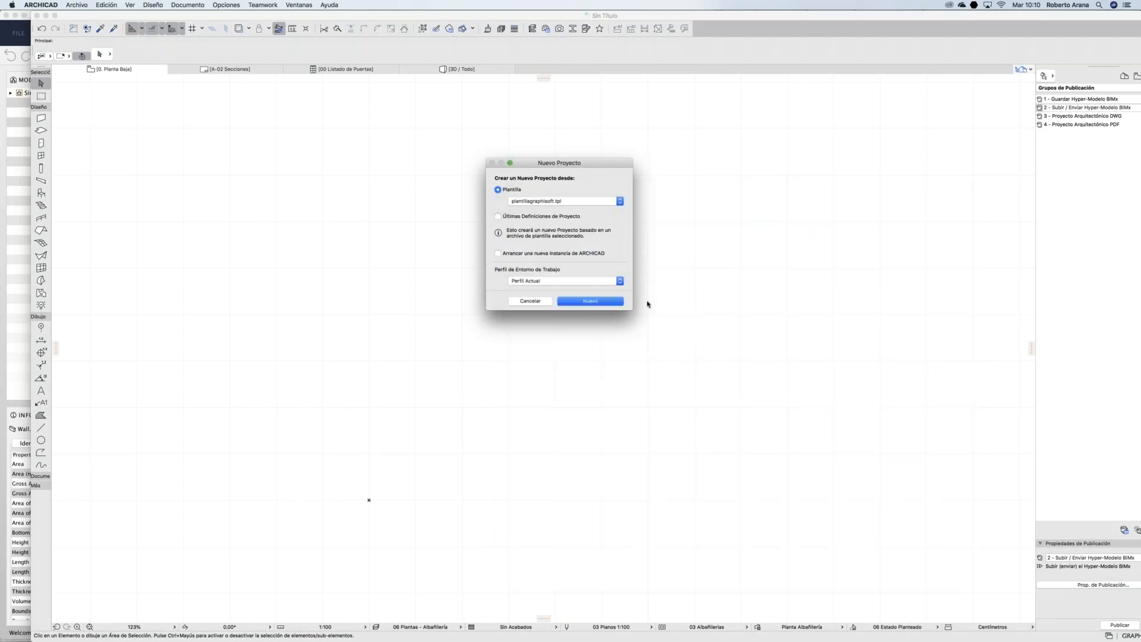
Step: Enable Arrancar una nueva instancia and create the new project
left_click(537, 254)
left_click(576, 300)
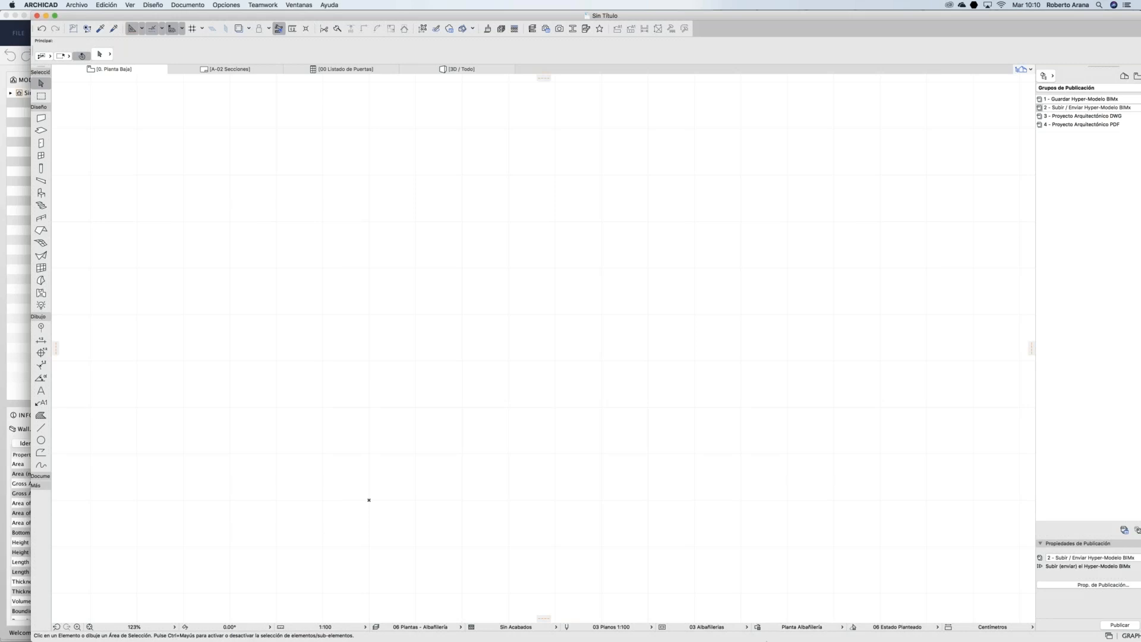
mouse_move(778, 633)
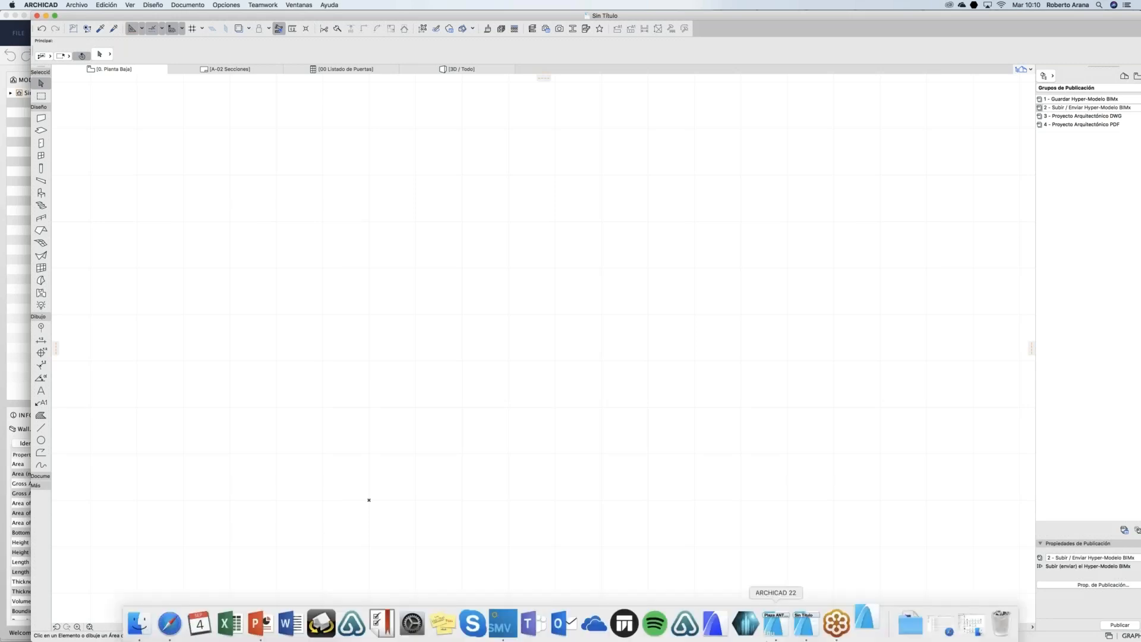
Step: Bring up the new ARCHICAD 22 instance from the Dock, showing its five storeys and schedules
left_click(866, 624)
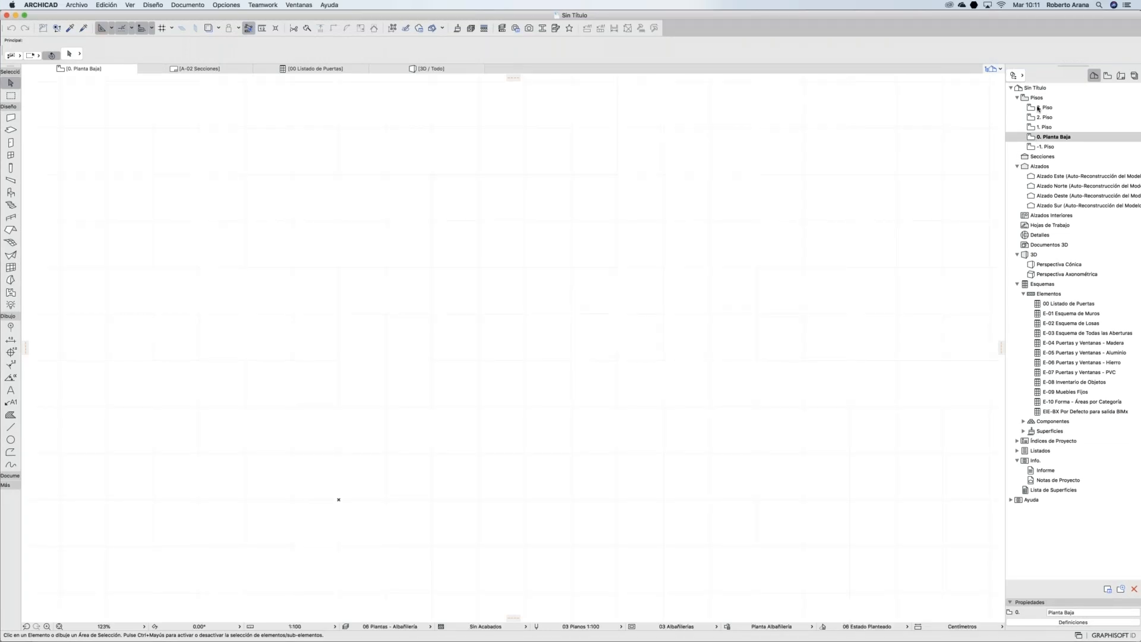
Step: Step through the -1. Piso, 0. Planta Baja and 2. Piso stories, then show the View Map
left_click(1047, 148)
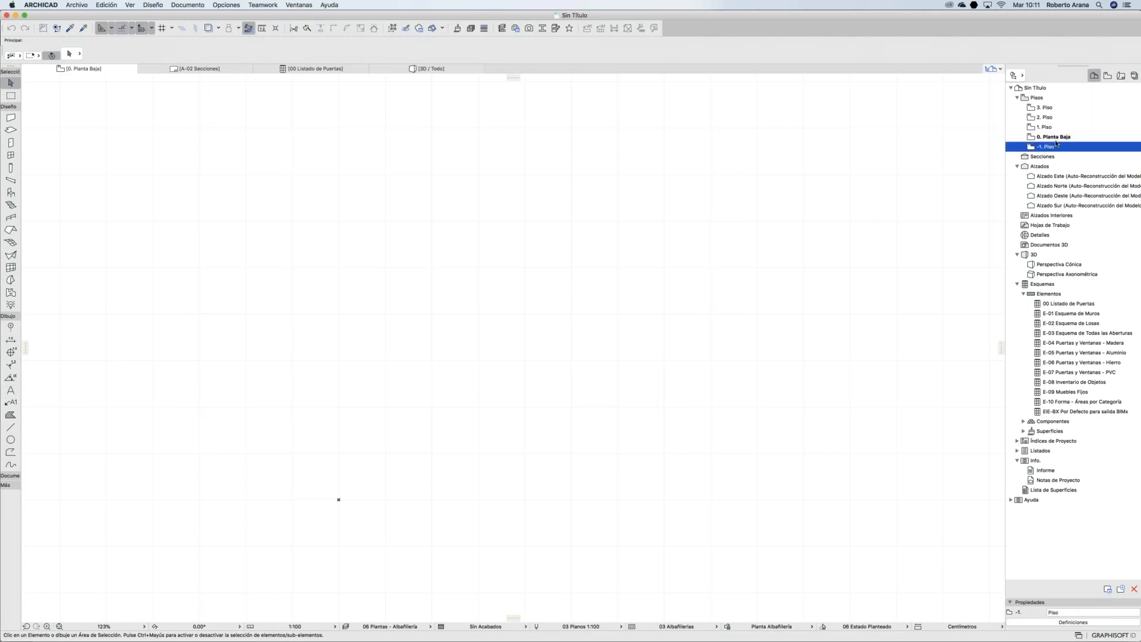
key("Up")
left_click(1044, 117)
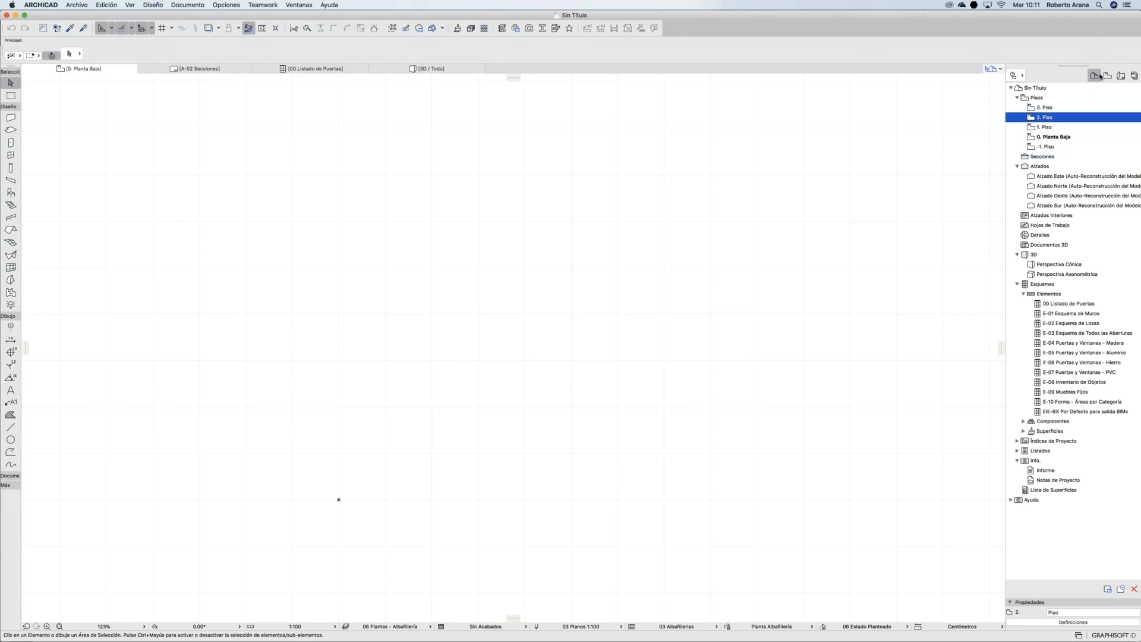
left_click(1107, 75)
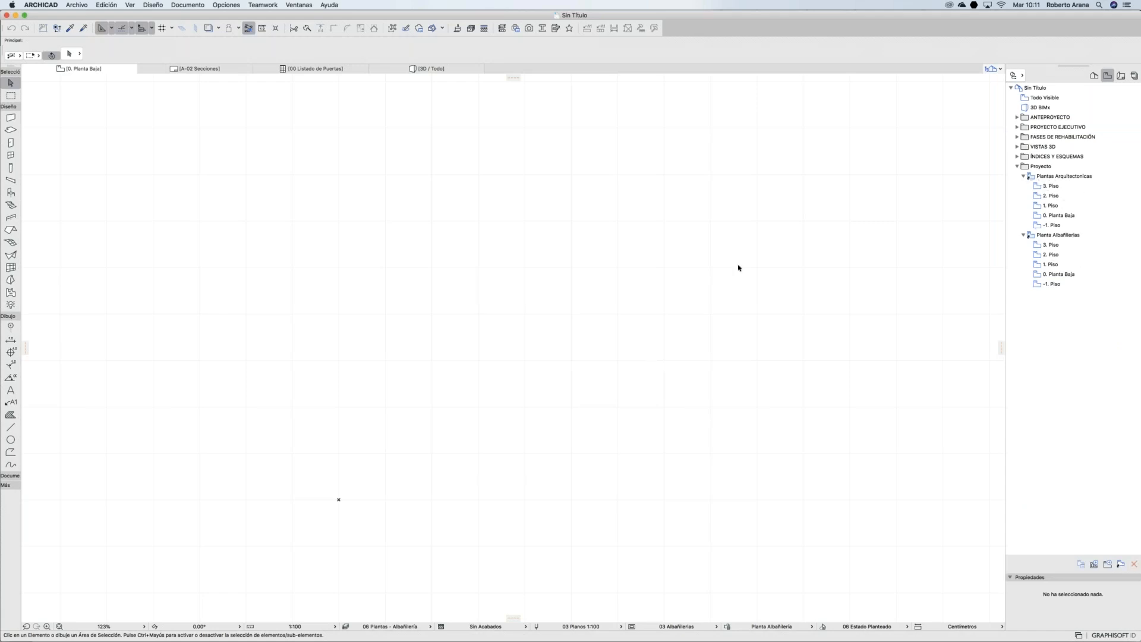
Step: Draw a diagonal test wall on the ground-floor plan with the Wall tool
left_click(10, 119)
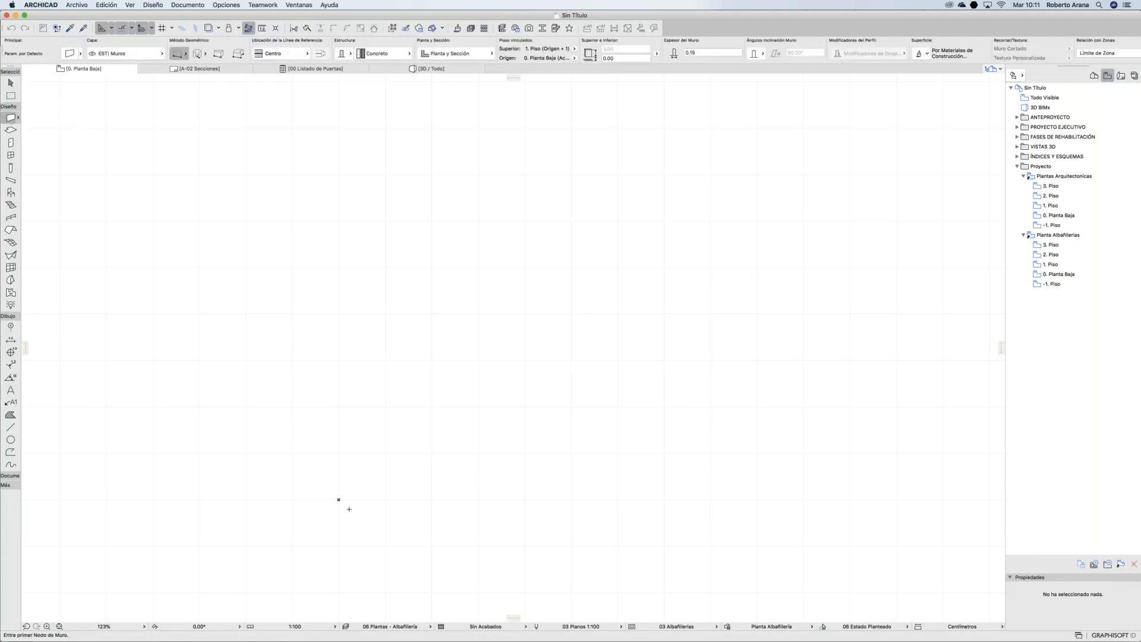
left_click(338, 499)
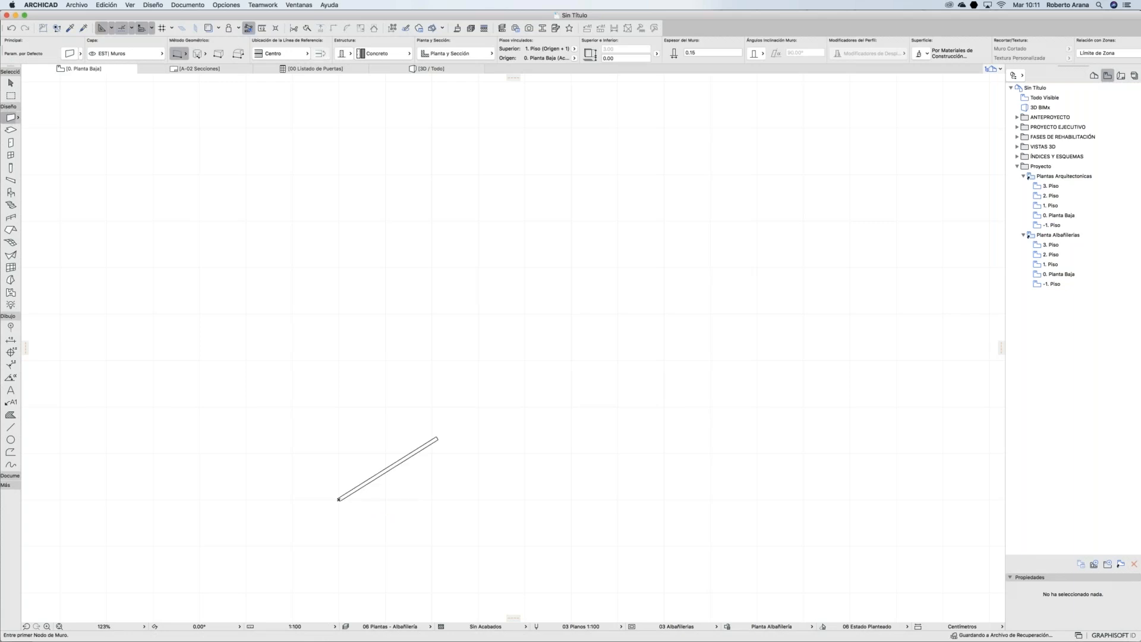
left_click(438, 438)
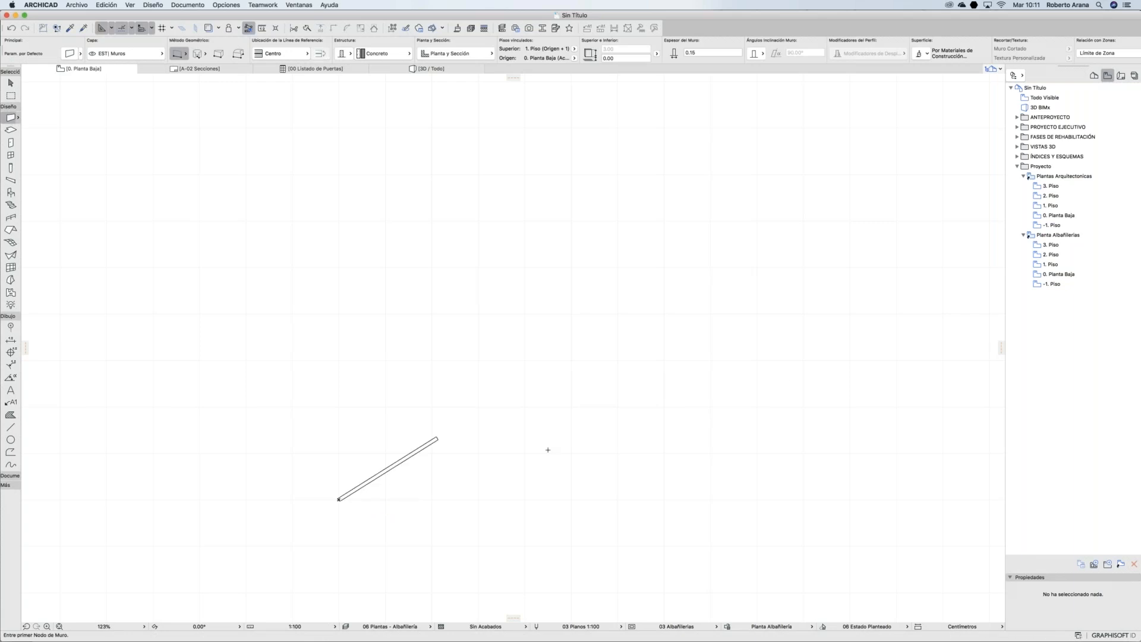
Step: Compare the wall in the architectural and Planta Albañilerias ground-floor views
double_click(1051, 216)
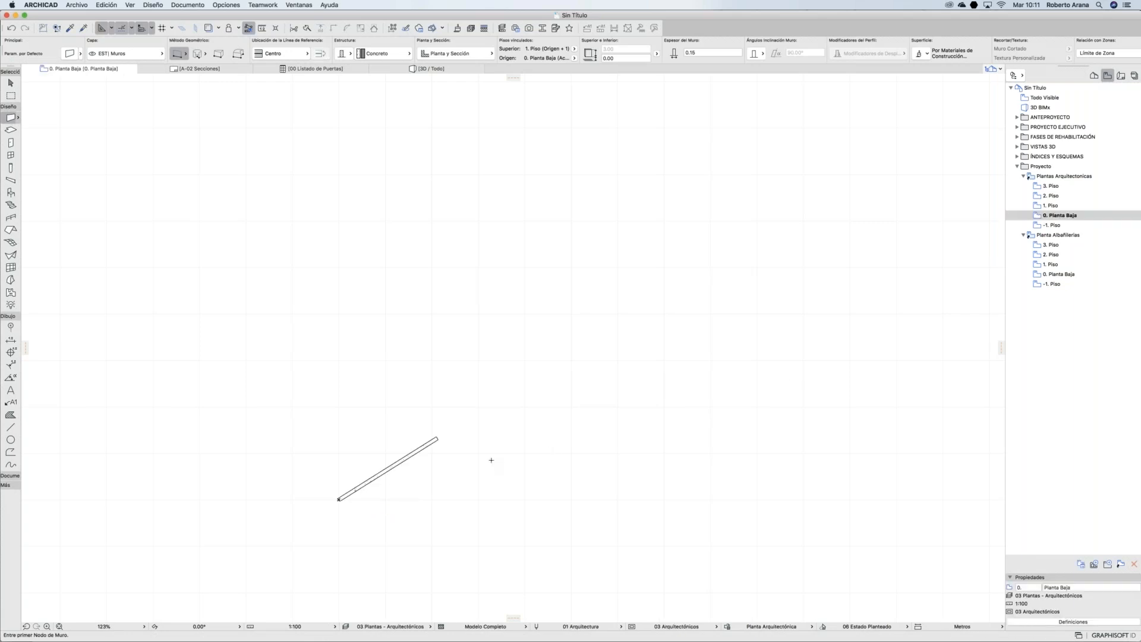
double_click(1062, 275)
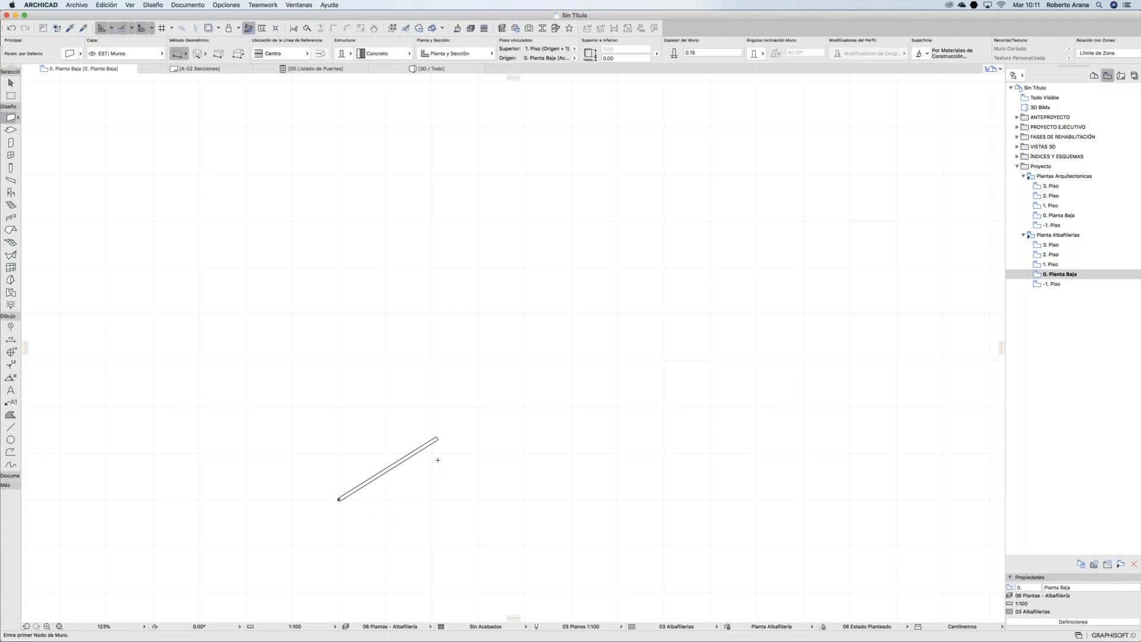
scroll(408, 472, "up", 10)
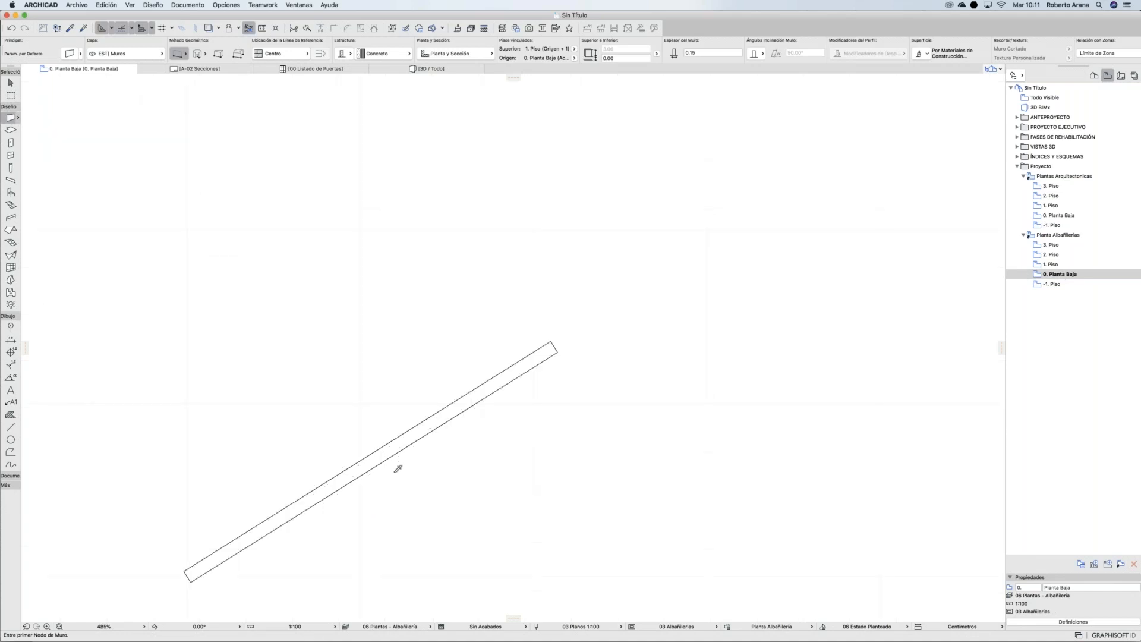
scroll(398, 469, "down", 3)
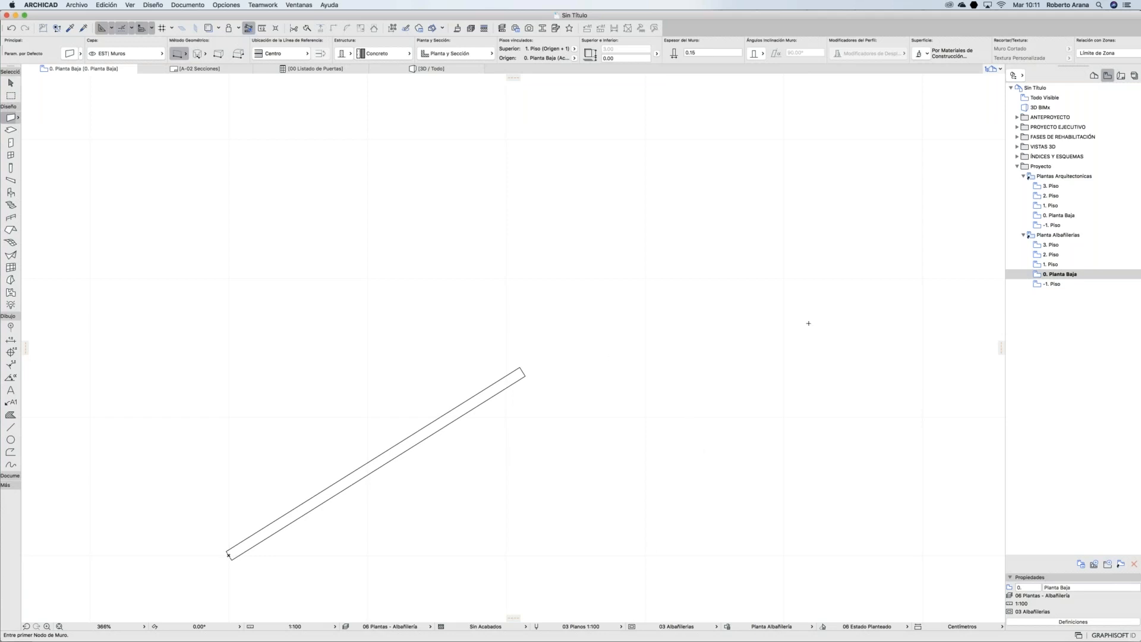
Step: Open the 00 Listado de Puertas schedule from the Project Map, then bring up the Webinar plantillas deck
left_click(1094, 76)
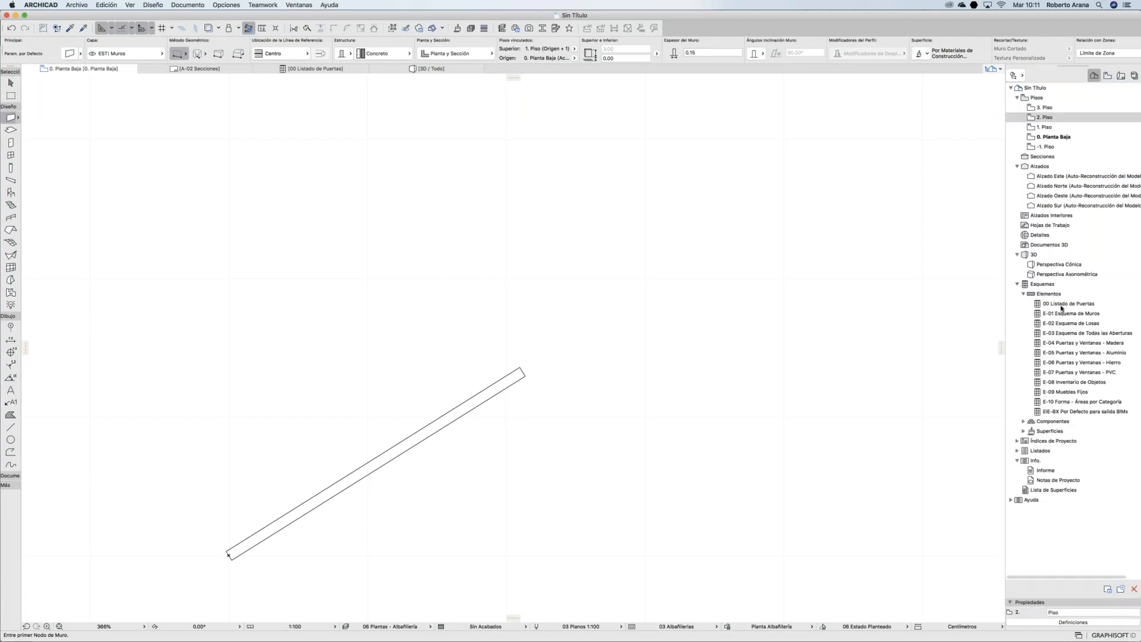
double_click(1061, 305)
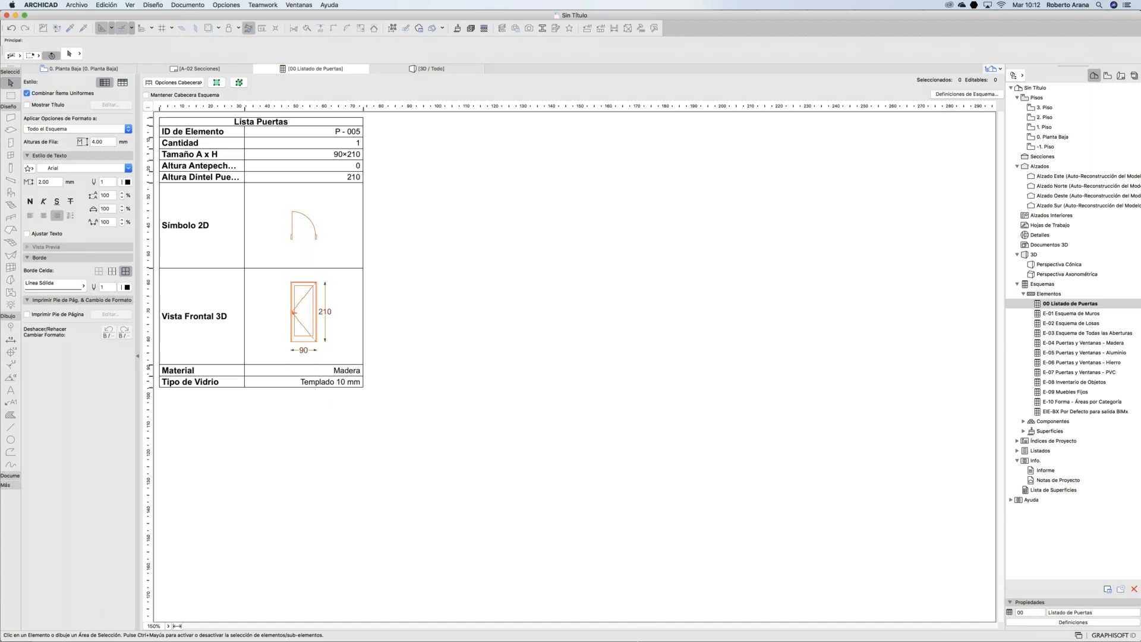
mouse_move(644, 639)
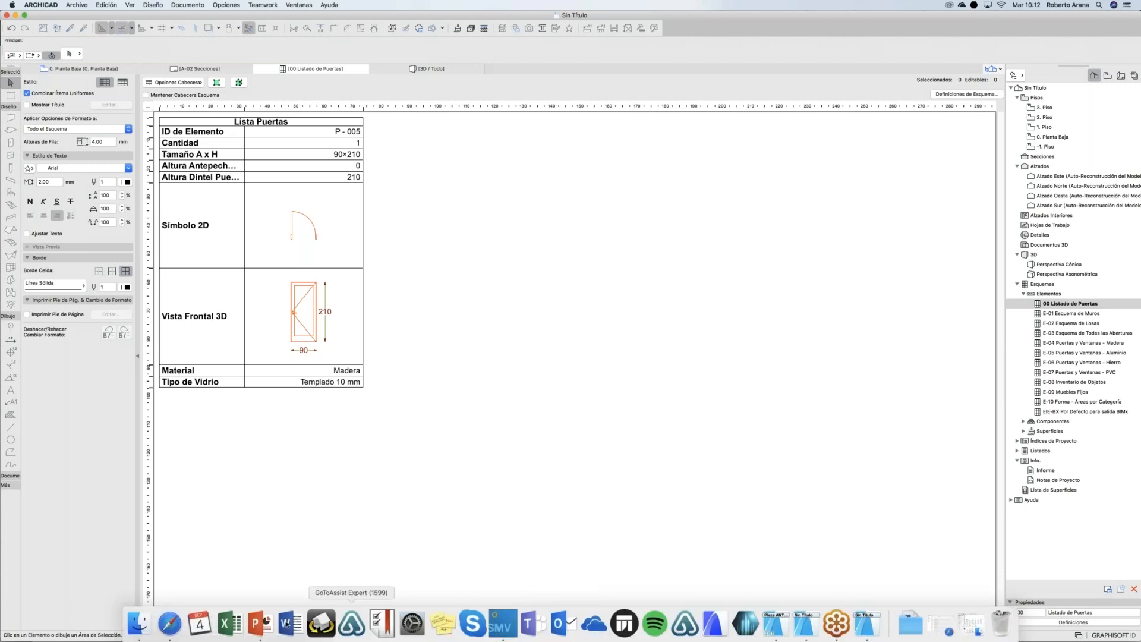
left_click(262, 627)
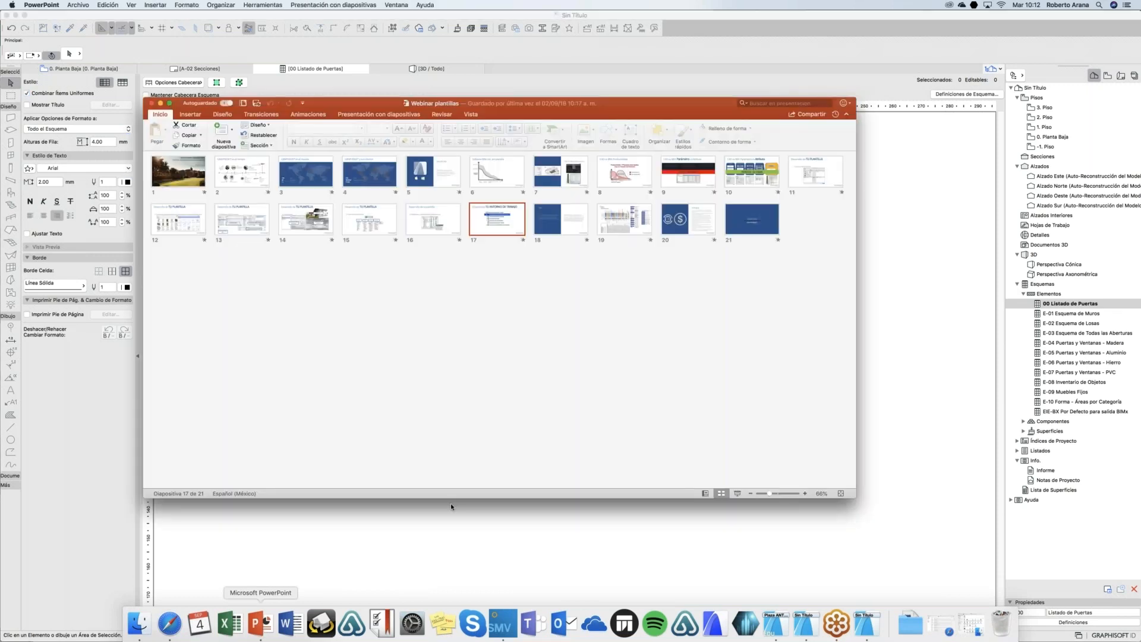
Step: Select slide 18, Tips, and run the slide show from it
left_click(573, 228)
left_click(736, 493)
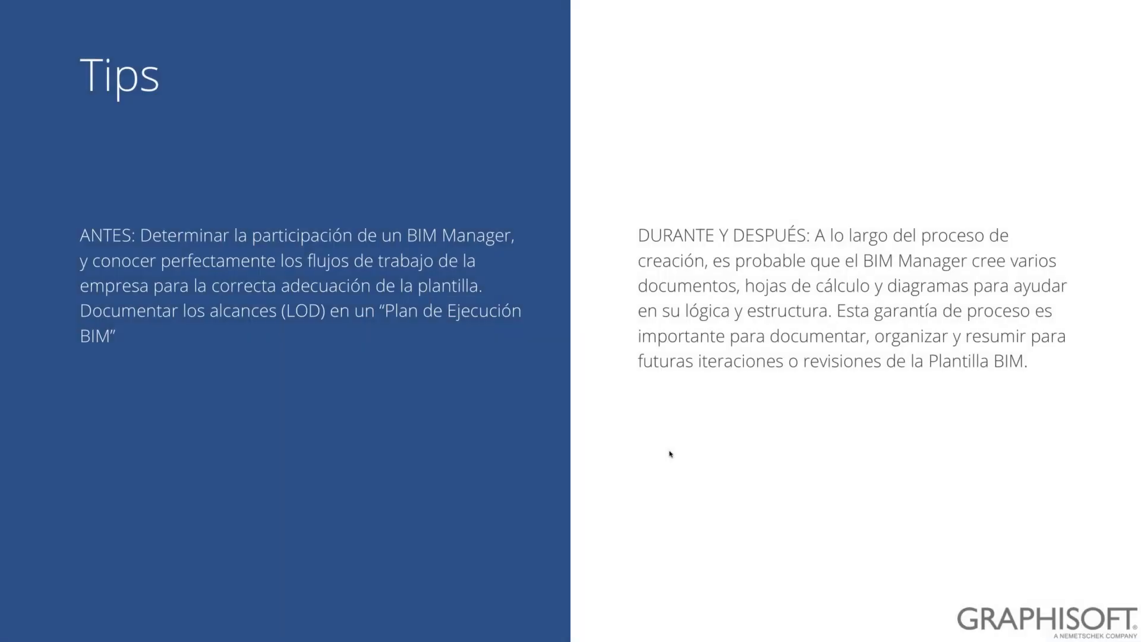
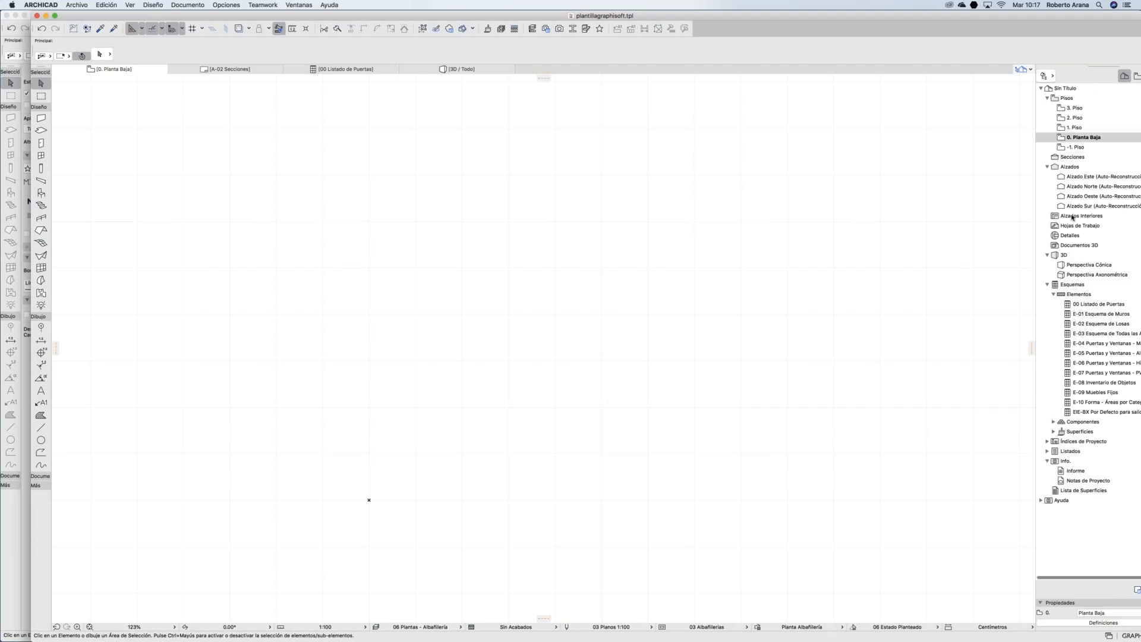
Step: Select the four default elevations, Alzado Este, Norte, Oeste and Sur, under Alzados
left_click(1070, 157)
left_click(1068, 167)
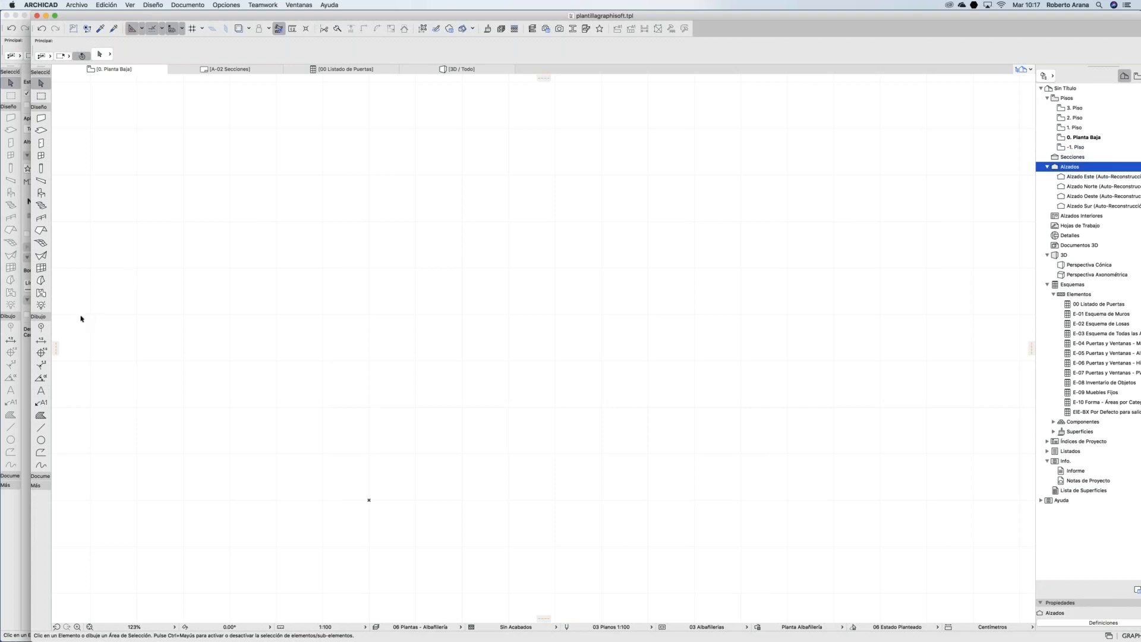
left_click(41, 477)
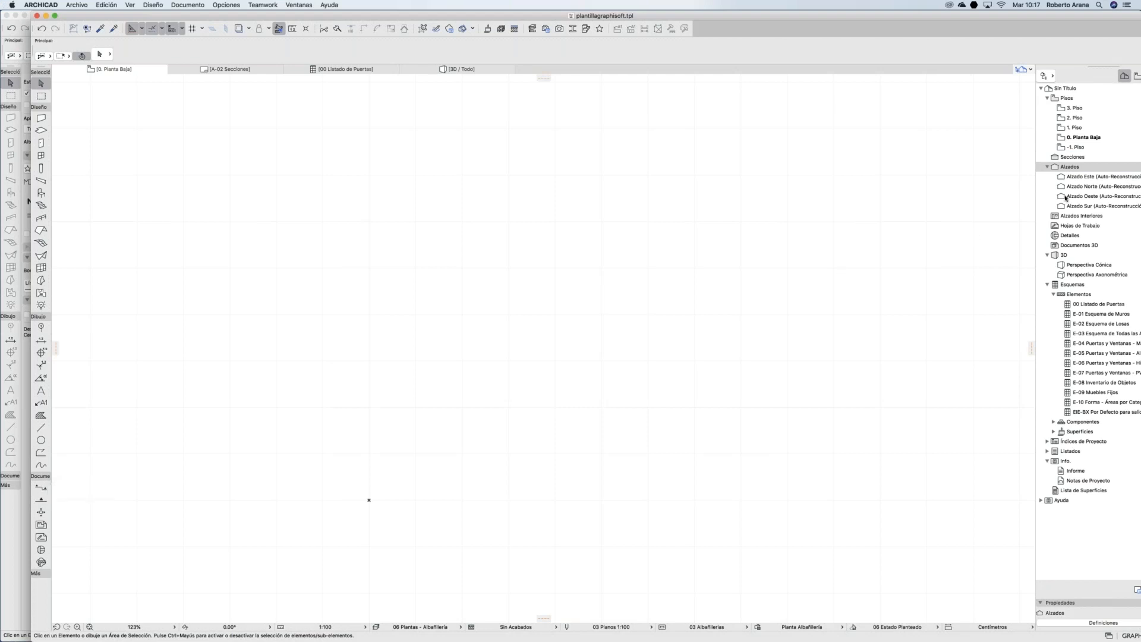
left_click_drag(1097, 179, 1087, 207)
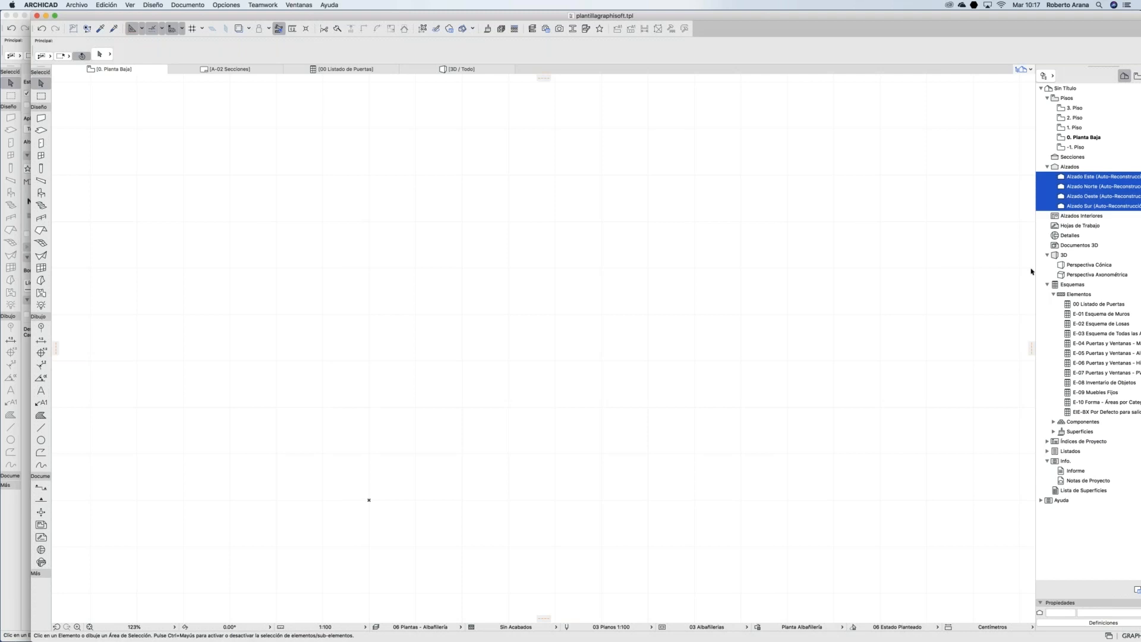
left_click_drag(1058, 20, 960, 20)
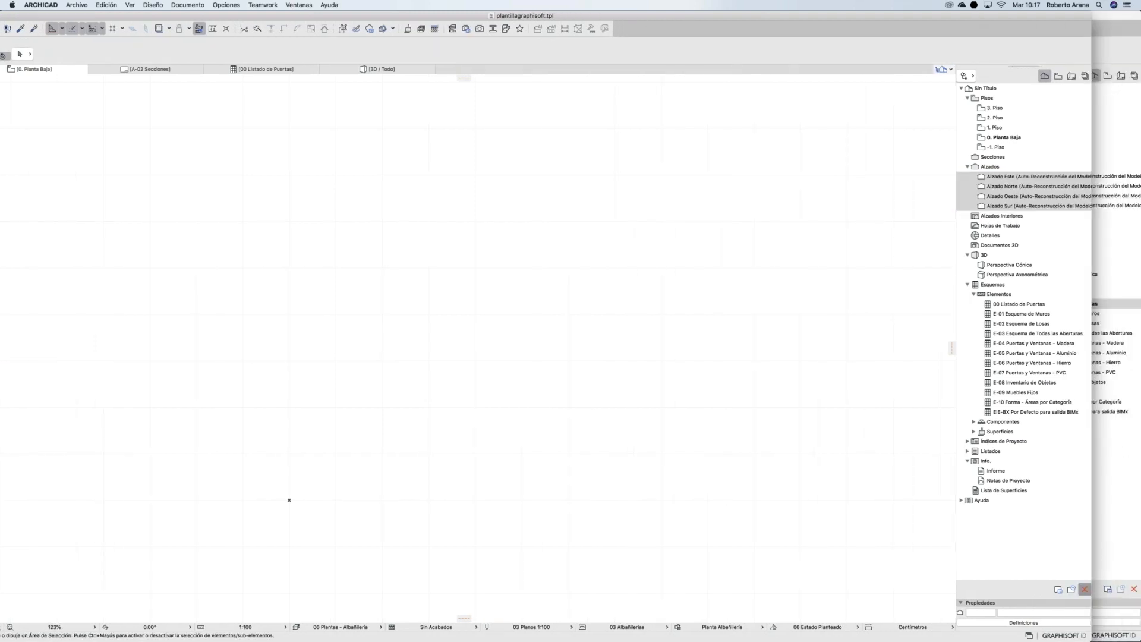
Step: Delete the four selected default elevation views
key("Delete")
left_click(635, 258)
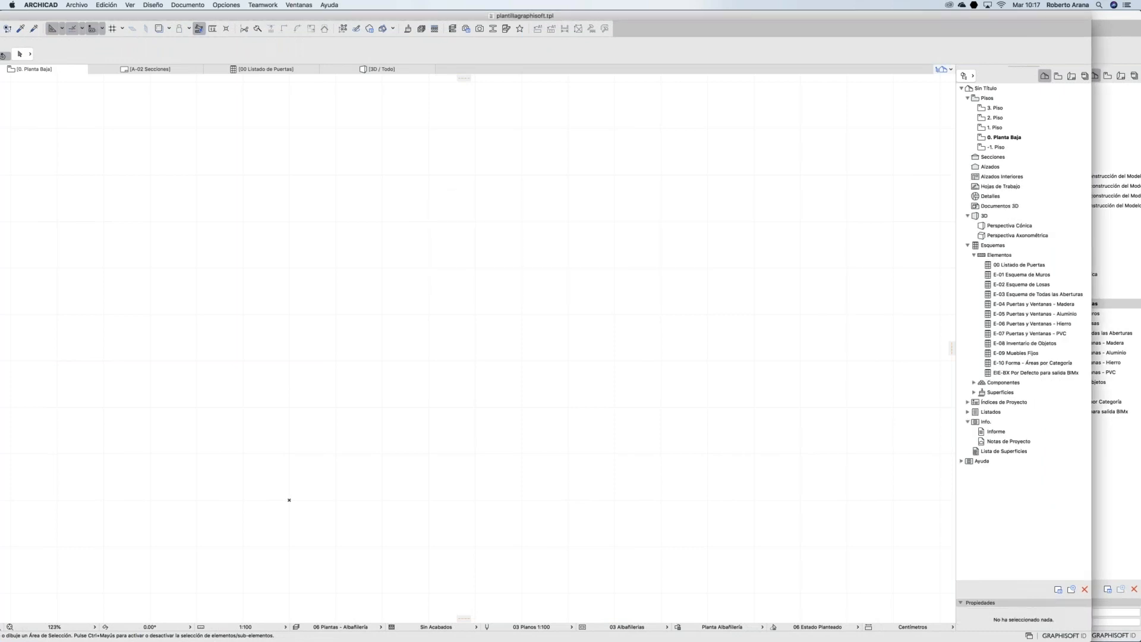
left_click_drag(156, 18, 214, 18)
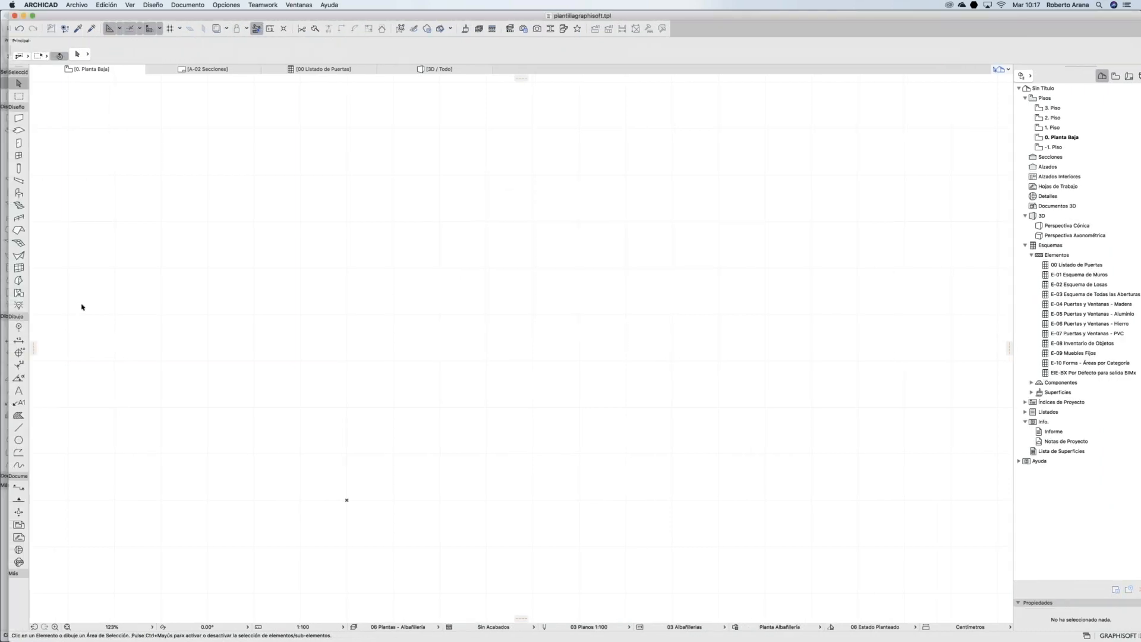
Step: Draw horizontal section line S-01 across the plan using the Marcador Continuo favorite
left_click(23, 489)
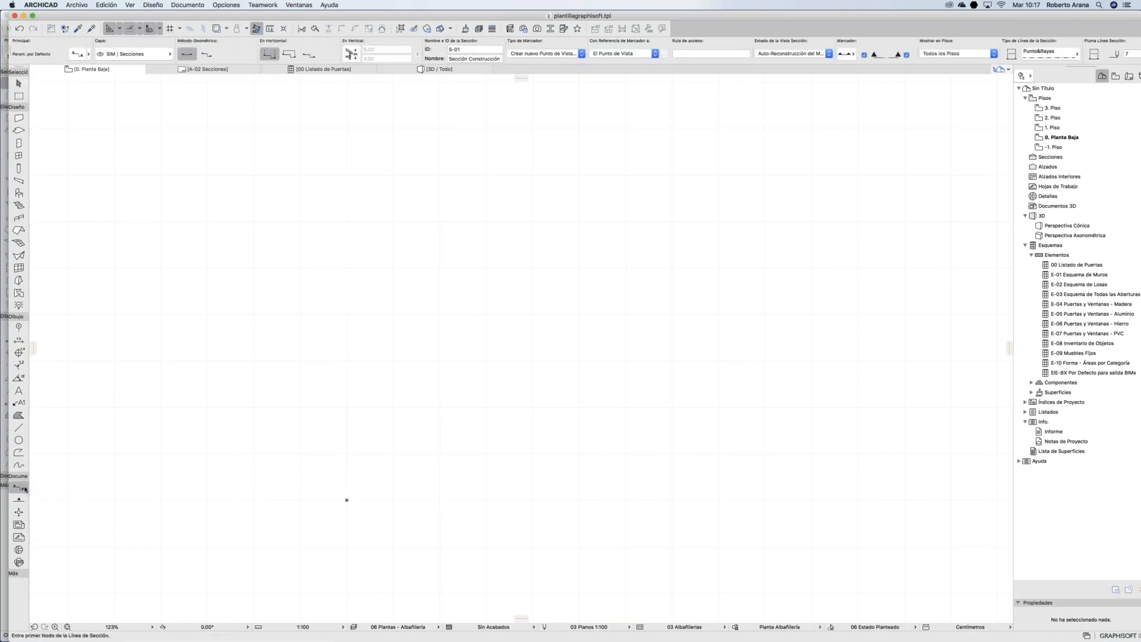
left_click(26, 488)
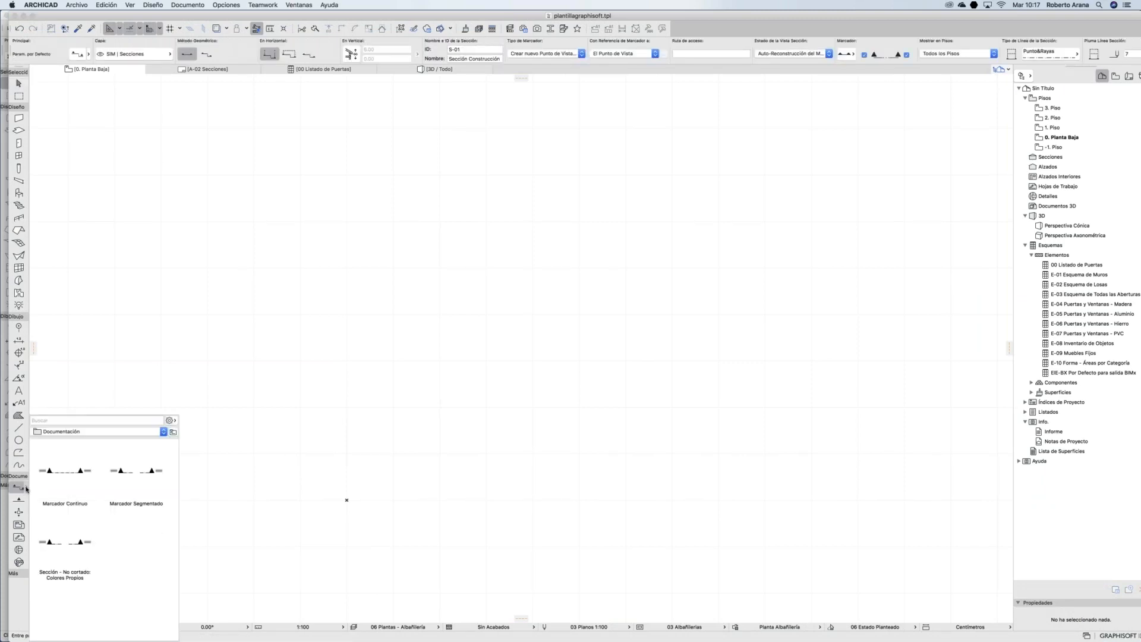
left_click(73, 482)
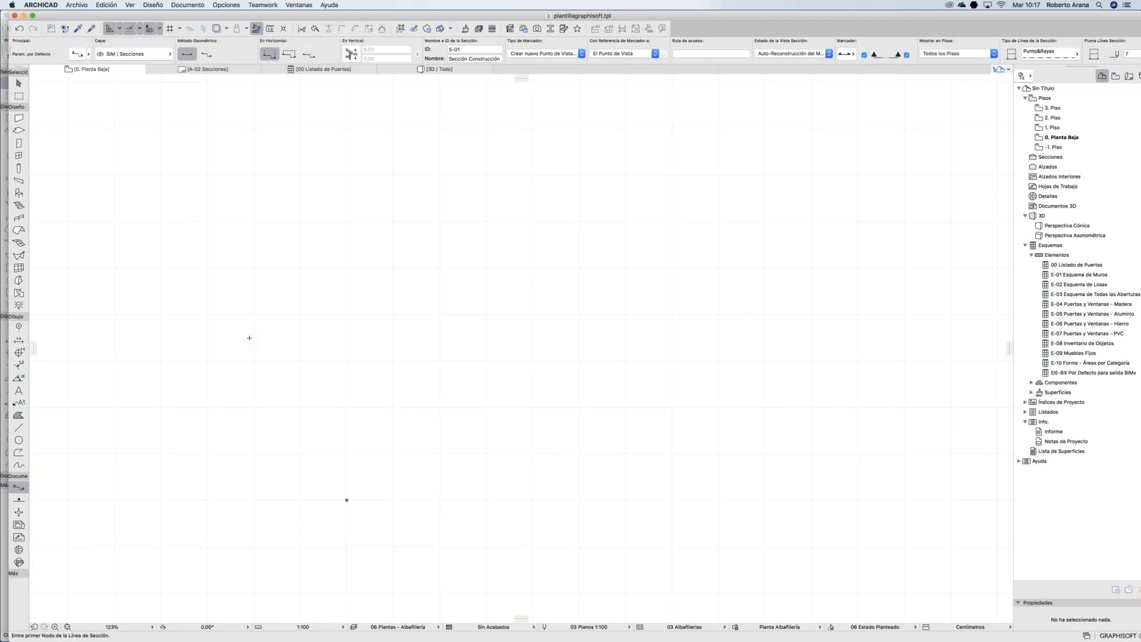
left_click(249, 337)
left_click(600, 337)
left_click(600, 331)
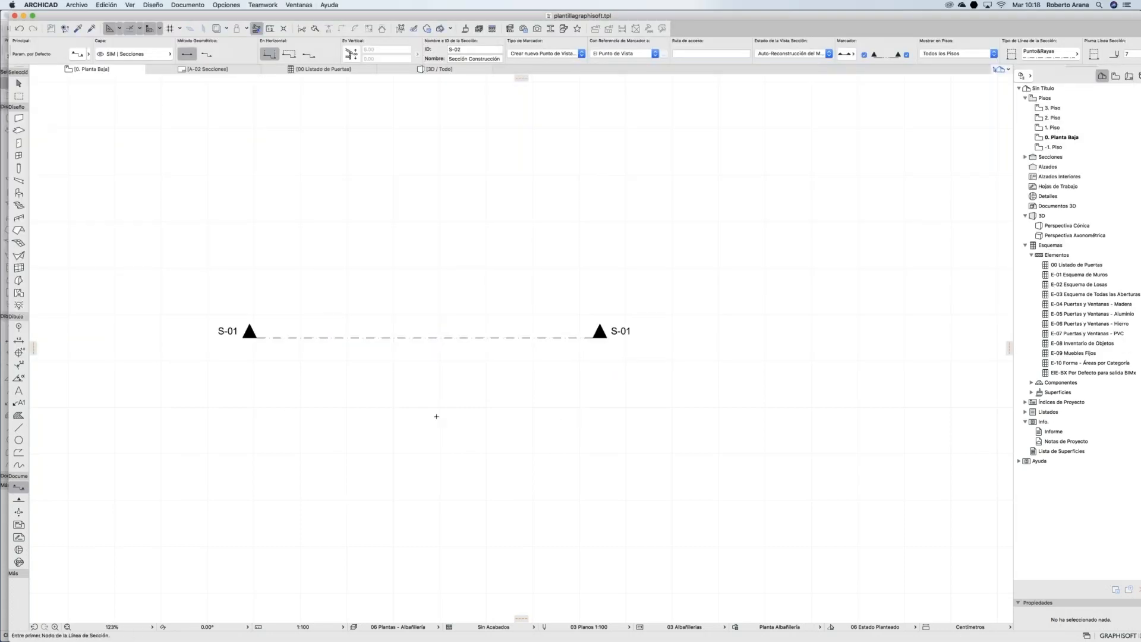
left_click(26, 502)
Step: Apply the Alzado Norte favorite and draw elevation 1 along the bottom of the plan
left_click(26, 500)
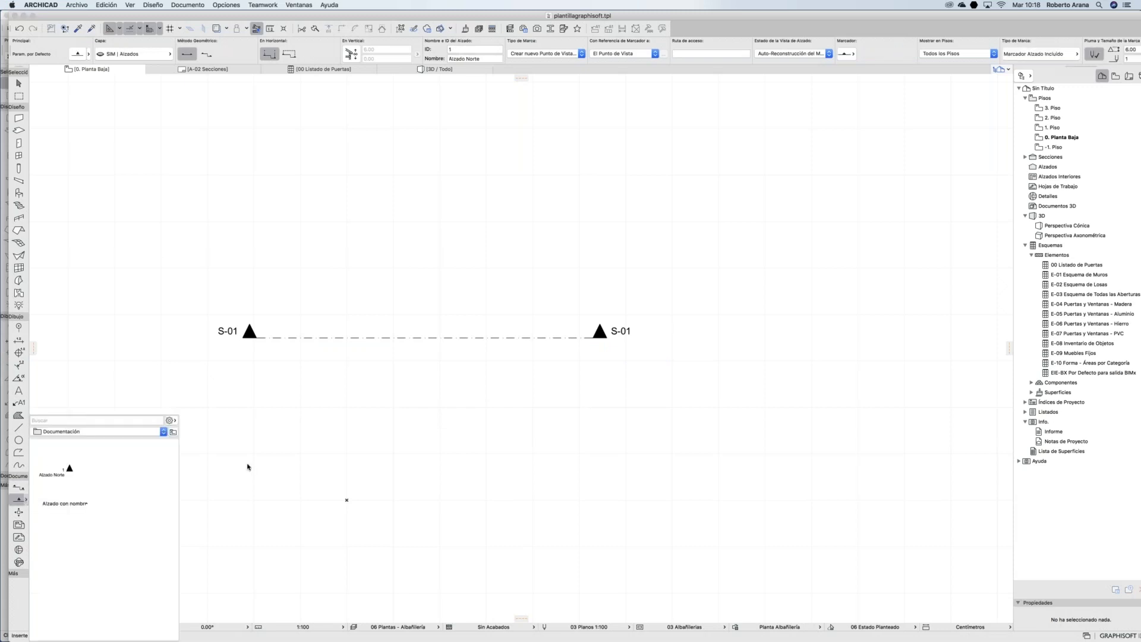
left_click(68, 469)
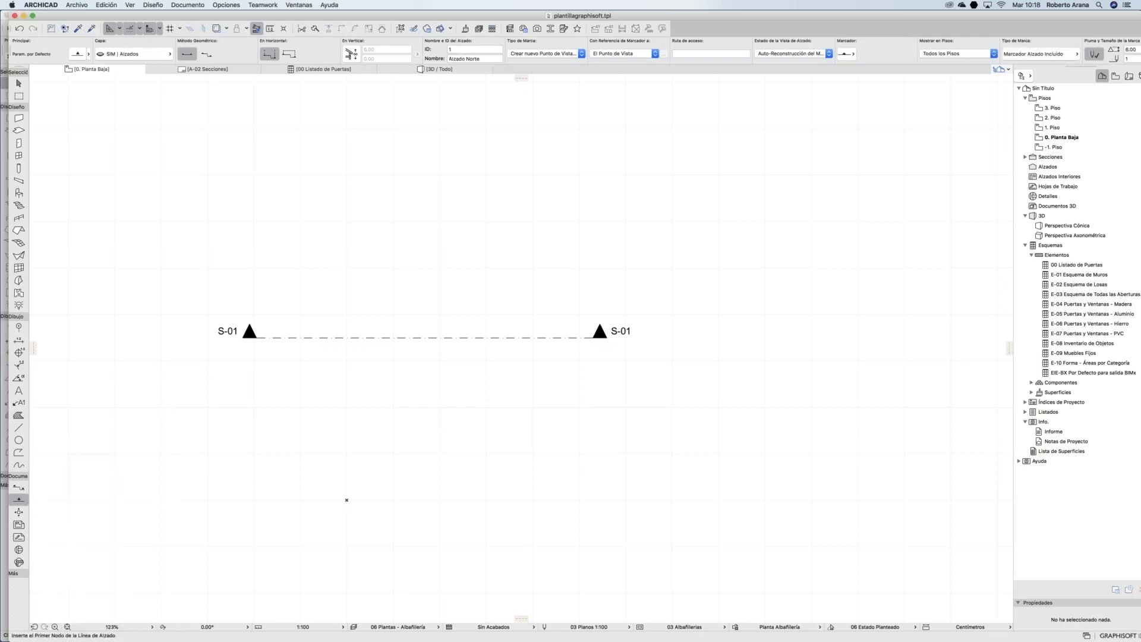
left_click(236, 432)
left_click(536, 253)
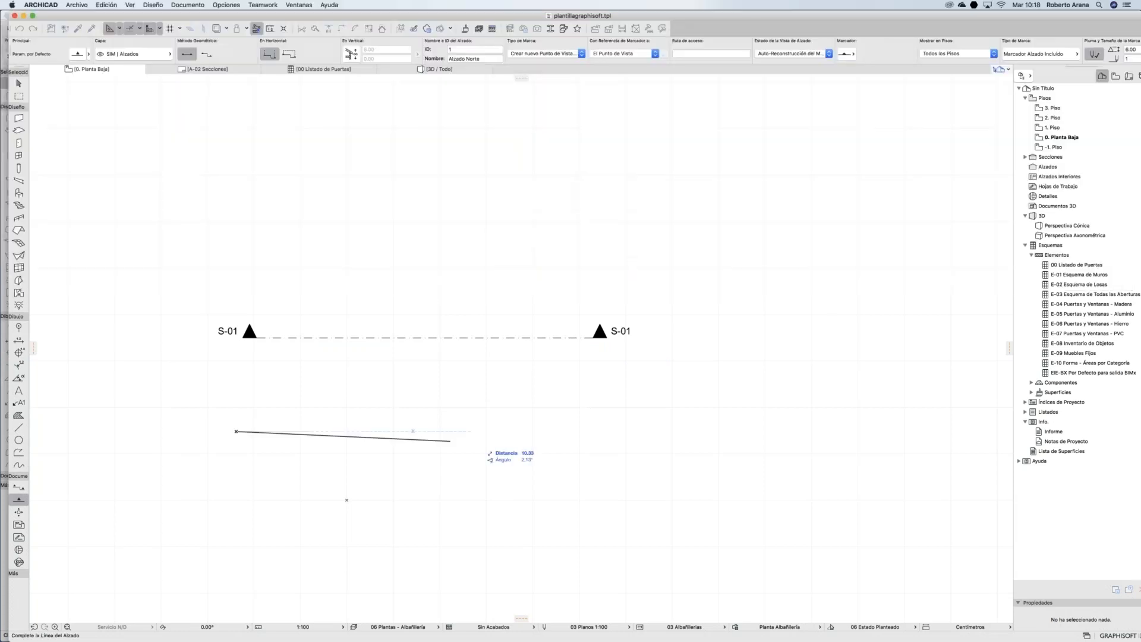
left_click(656, 431)
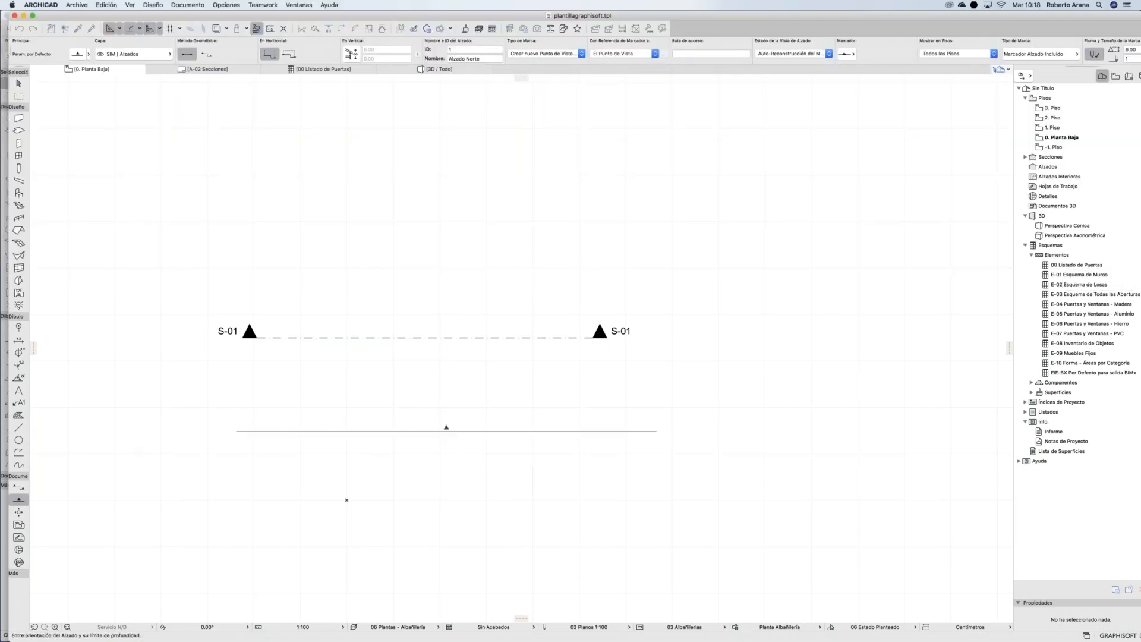
left_click(831, 330)
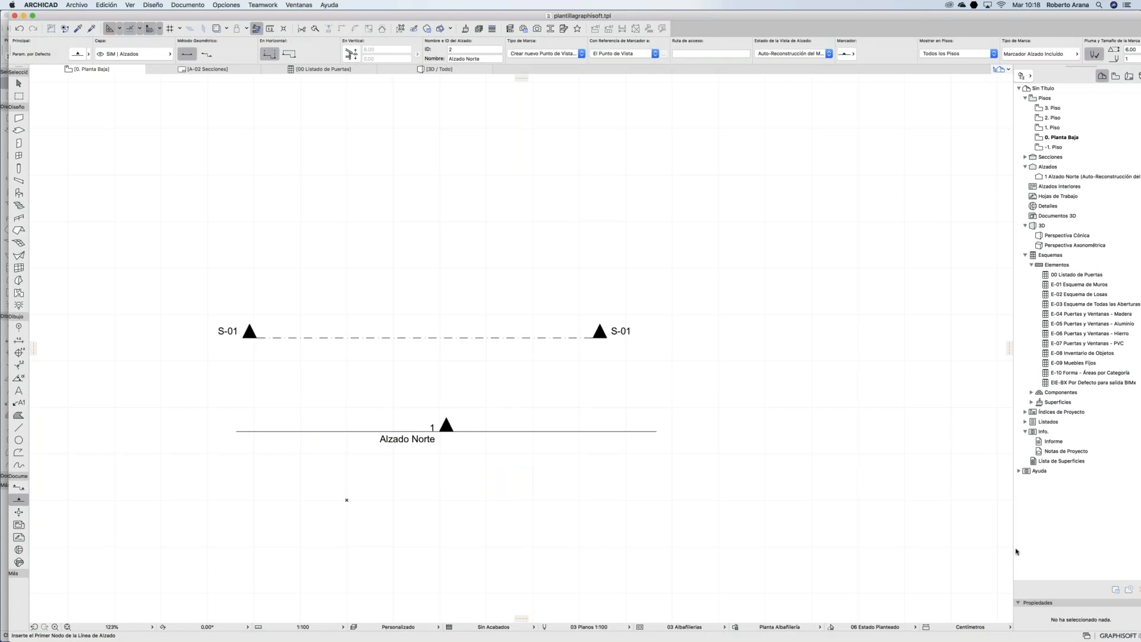
Step: Draw elevations 2 and 3 along the right and left sides of the plan
mouse_move(836, 630)
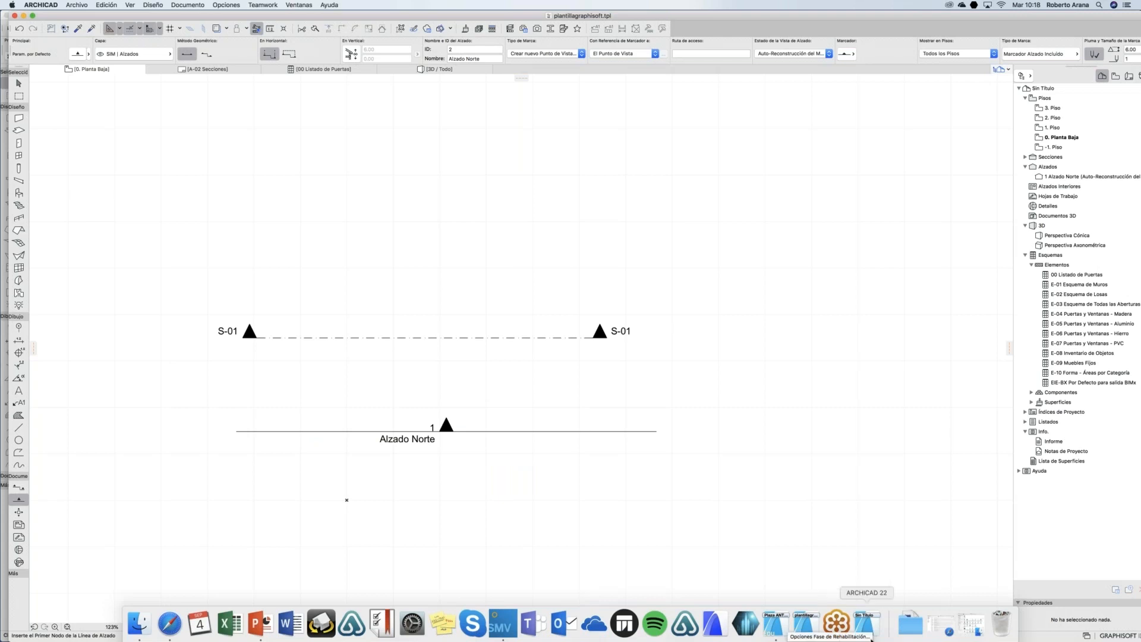
left_click(658, 420)
left_click(670, 139)
left_click(538, 134)
left_click(210, 458)
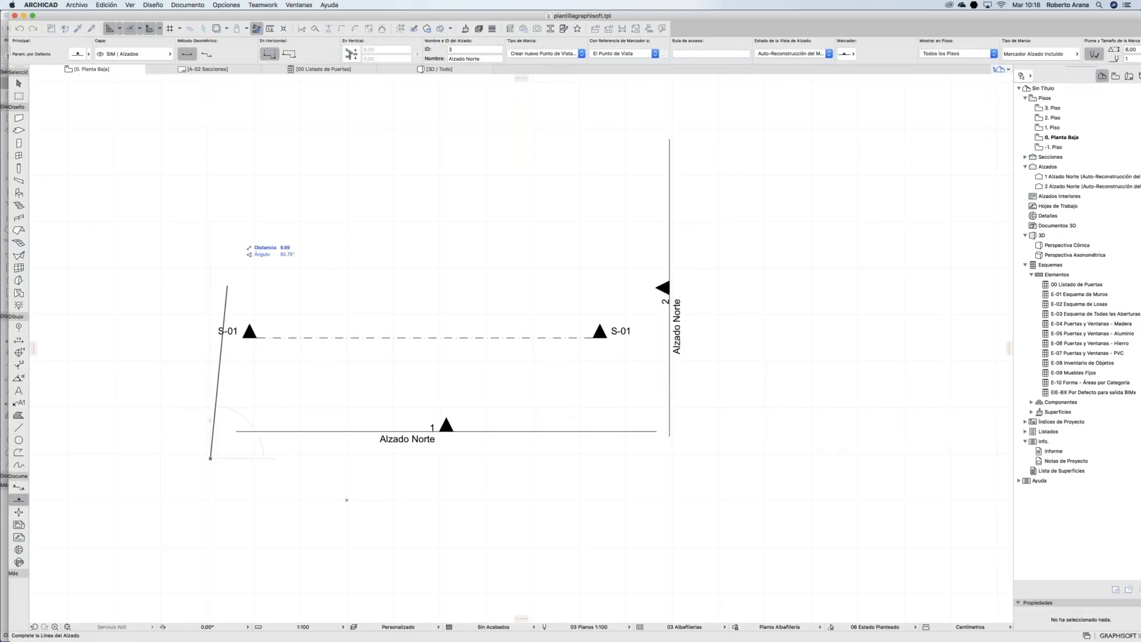
left_click(207, 129)
left_click(251, 128)
Step: Draw elevation 4 across the top of the plan
left_click(623, 121)
left_click(262, 121)
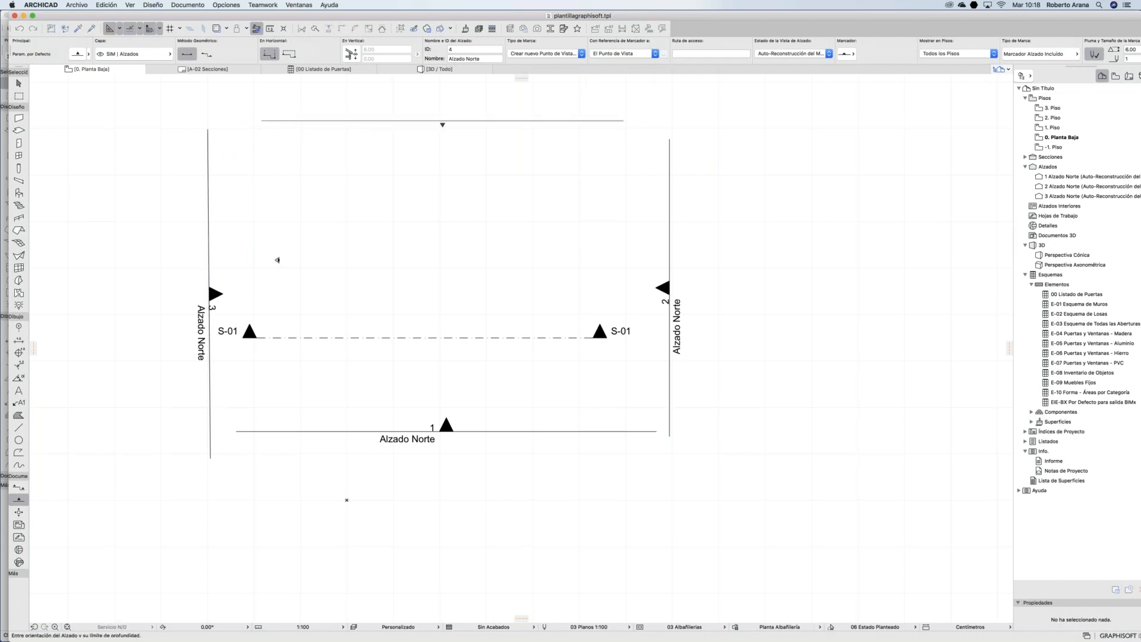
left_click(300, 256)
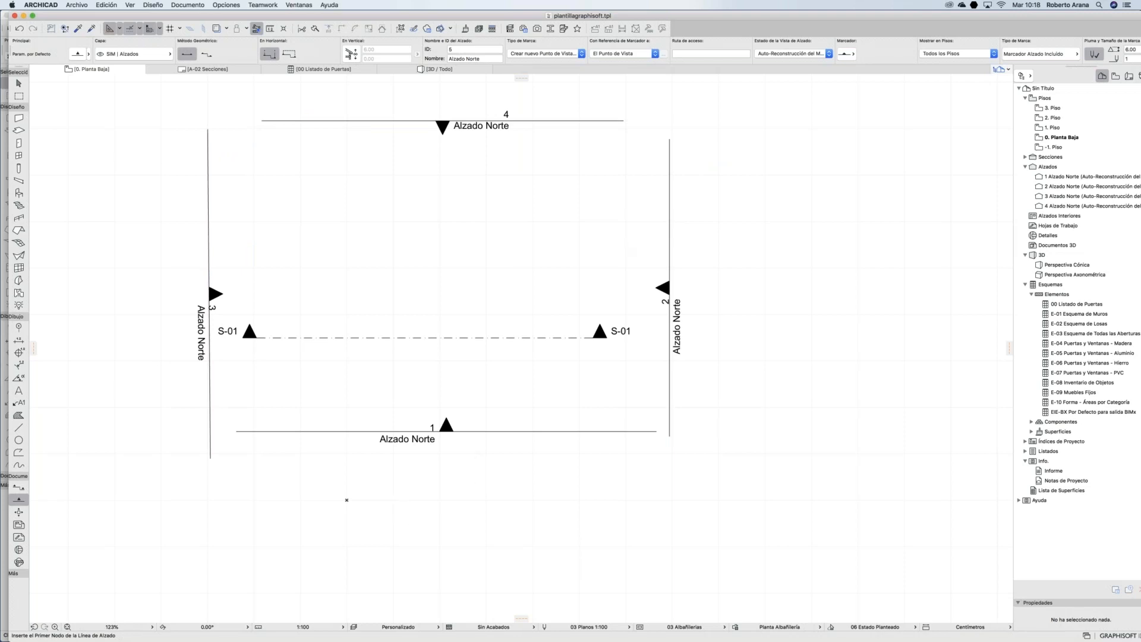
left_click(837, 624)
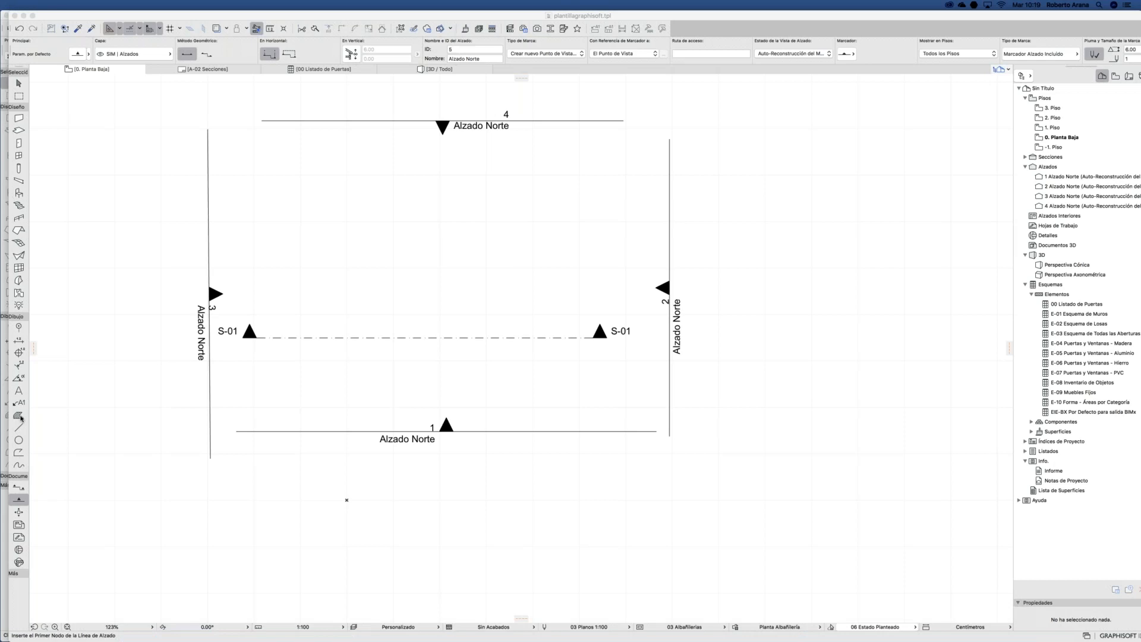
Step: Add a text note with the presenter's e-mail address below section line S-01
left_click(18, 390)
left_click(320, 381)
left_click(539, 398)
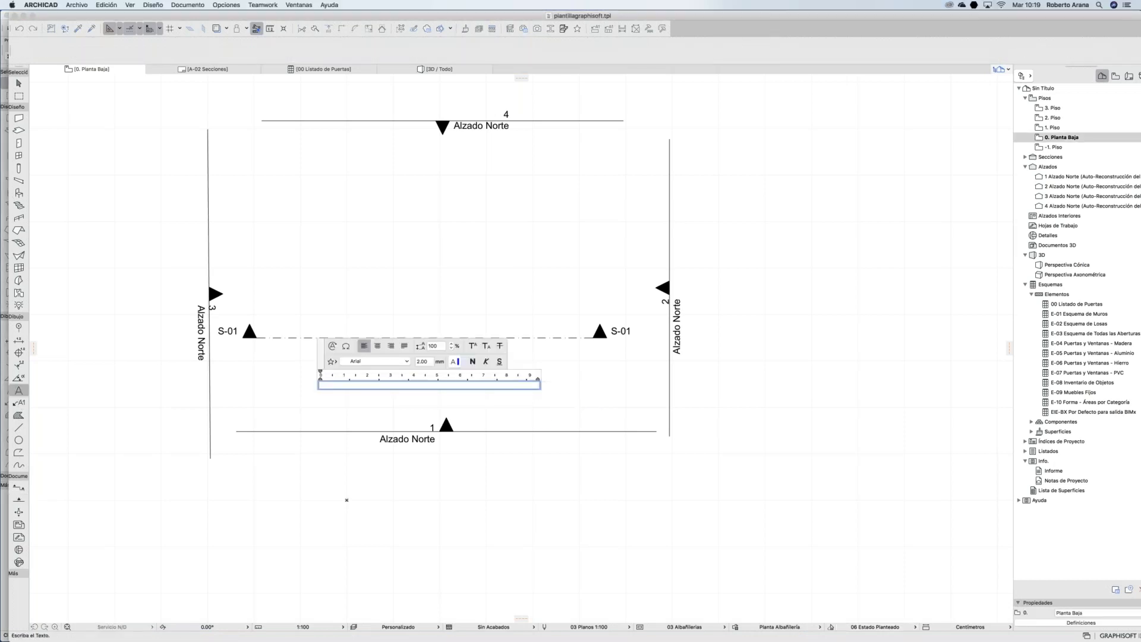
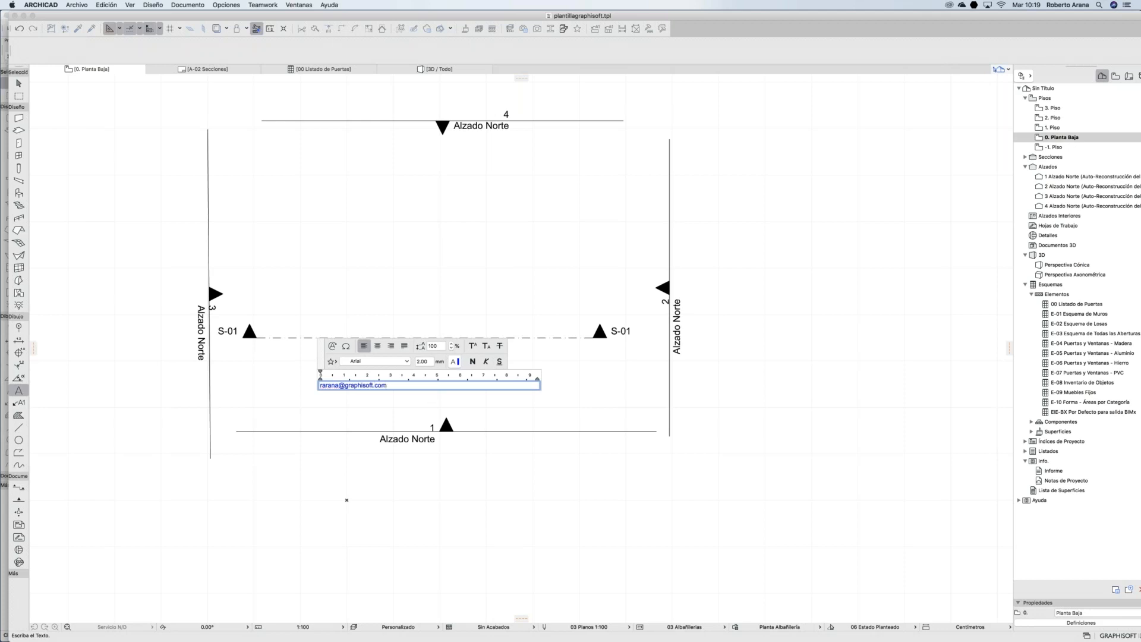
left_click(398, 407)
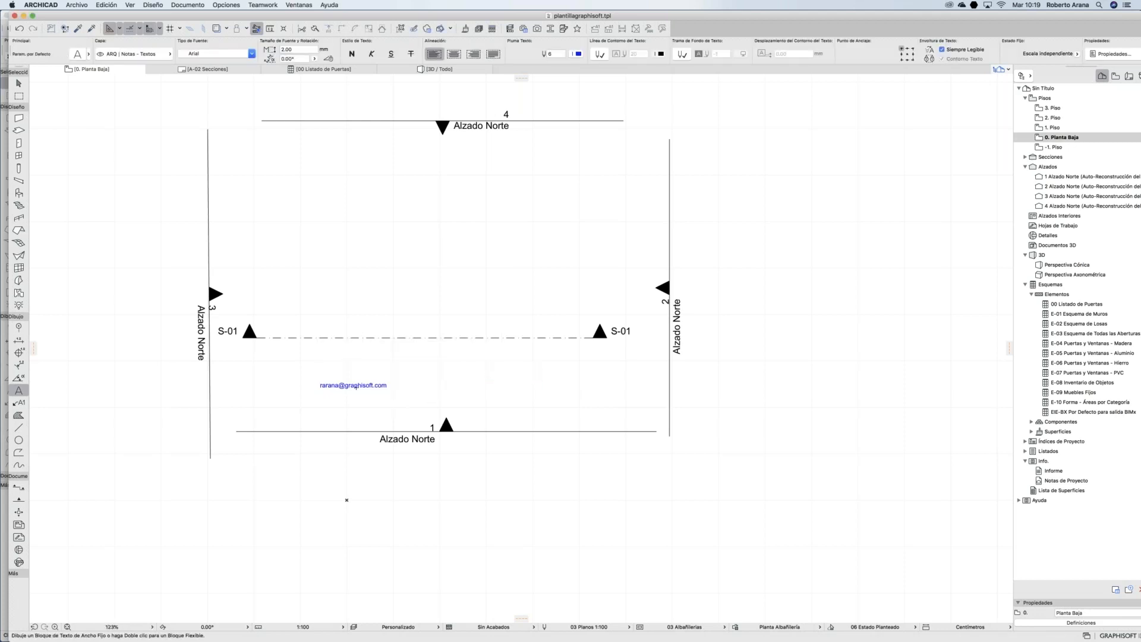
scroll(355, 386, "up", 10)
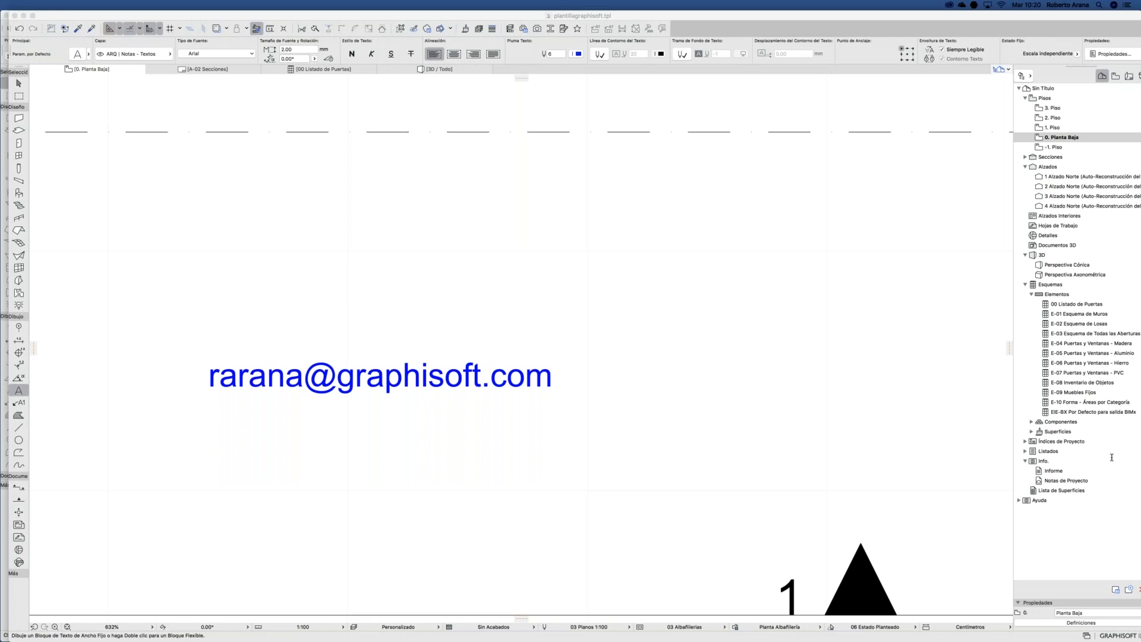
left_click(591, 341)
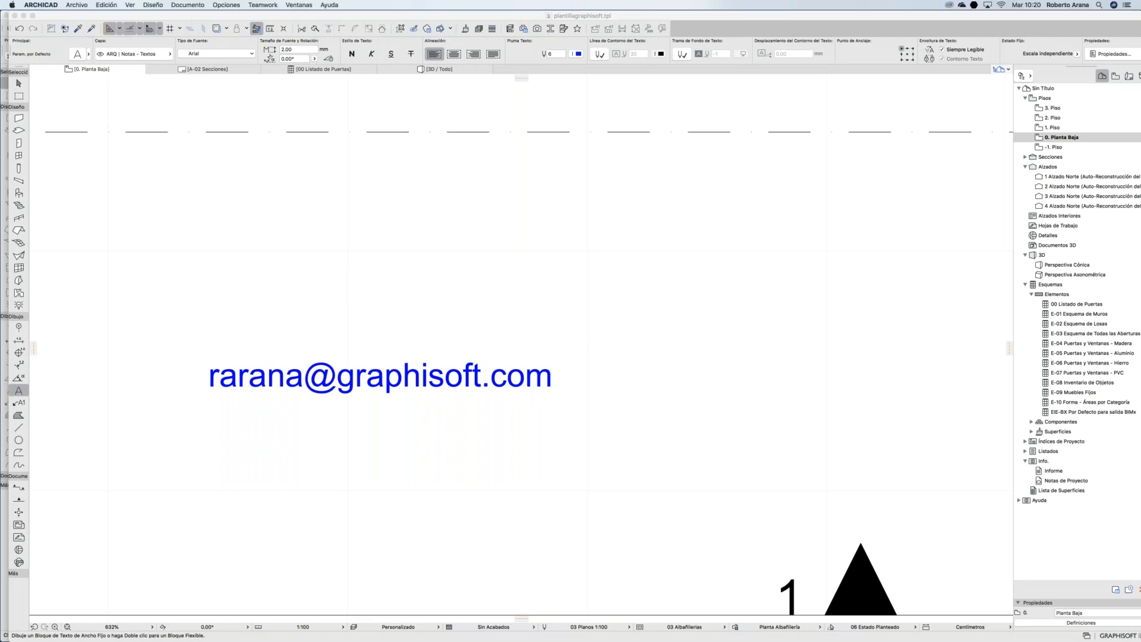
Step: Review the Material property, then close the Classification and Property Managers without changes
left_click(234, 7)
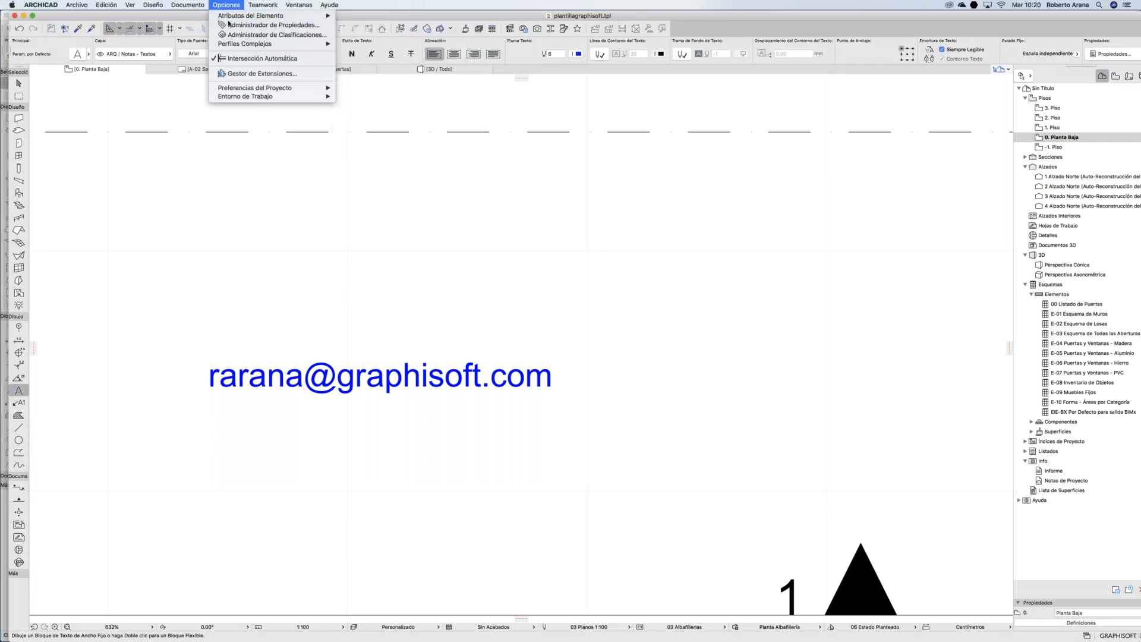
left_click(229, 25)
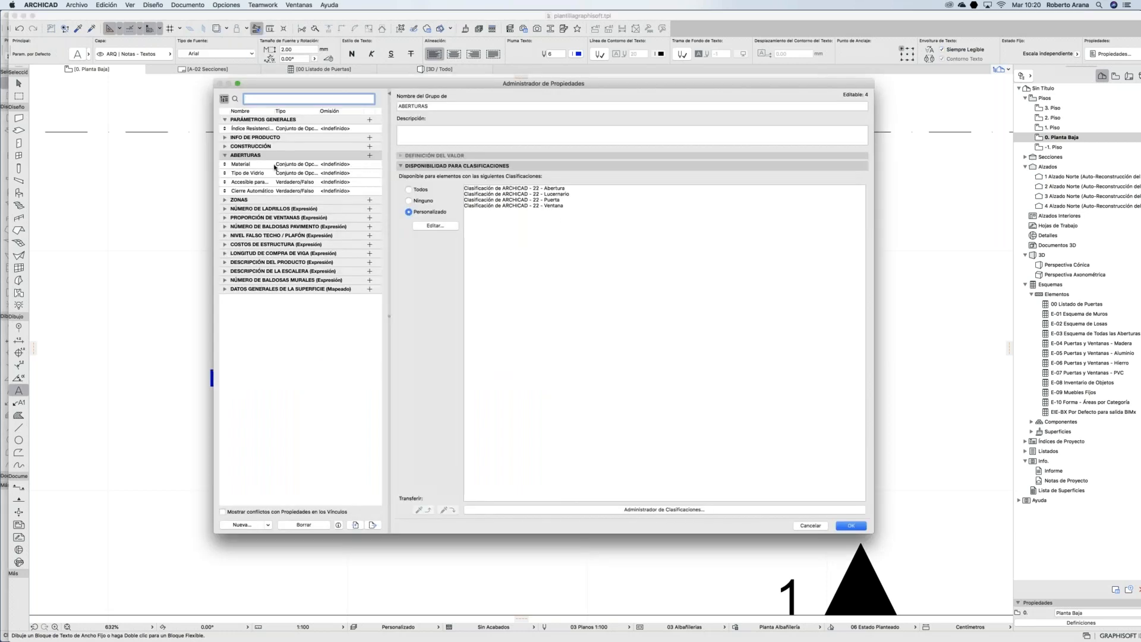
left_click(274, 167)
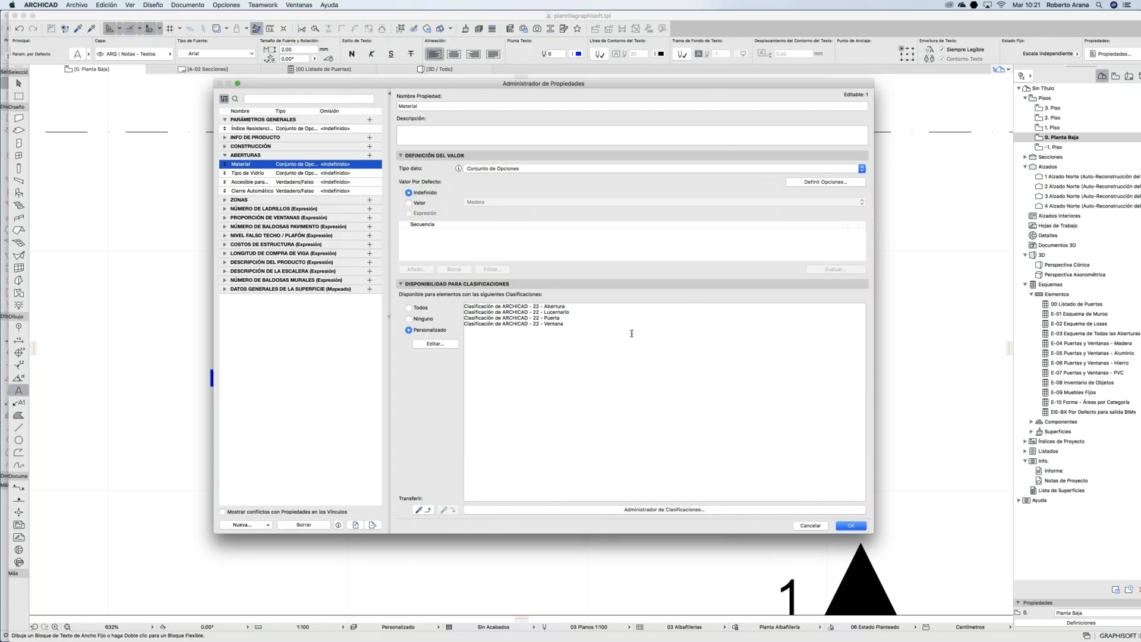
left_click(647, 510)
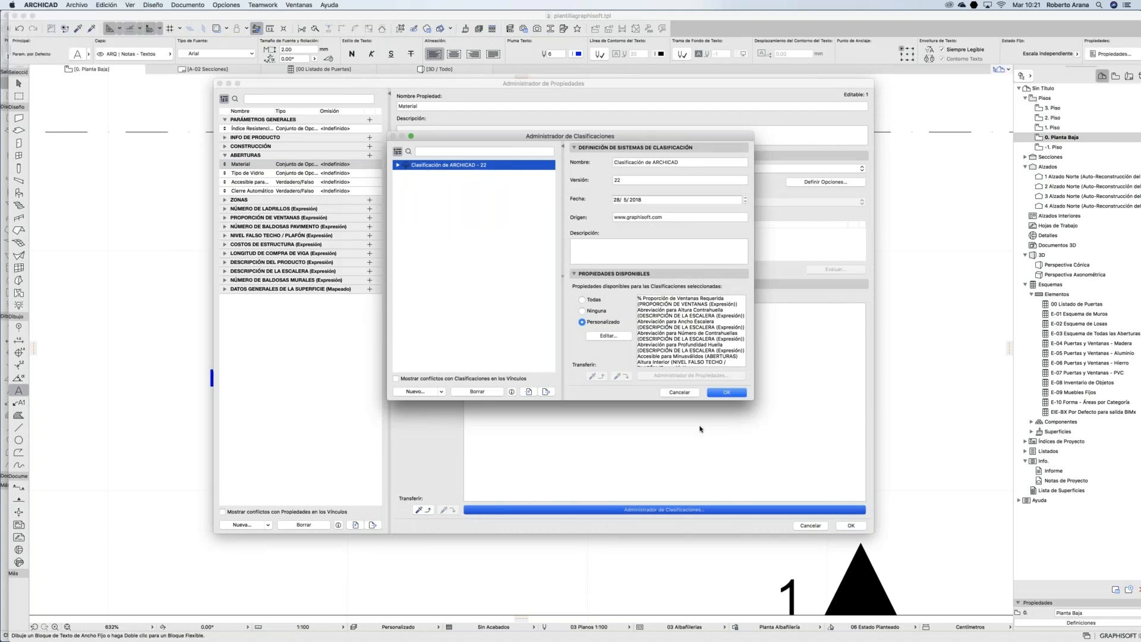
left_click(678, 392)
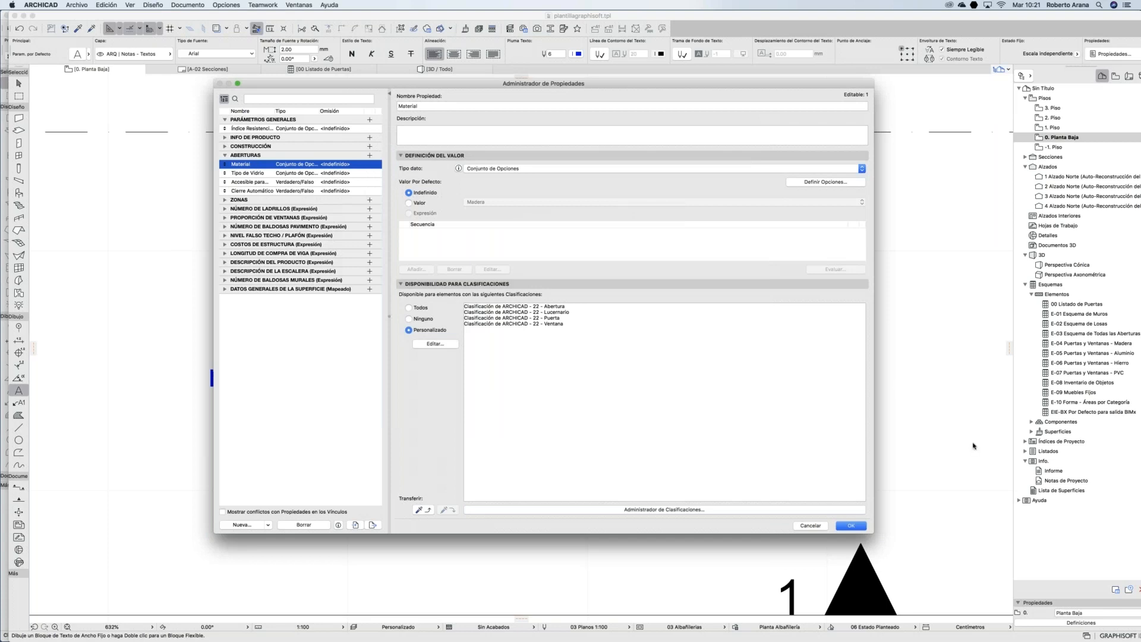
key("Return")
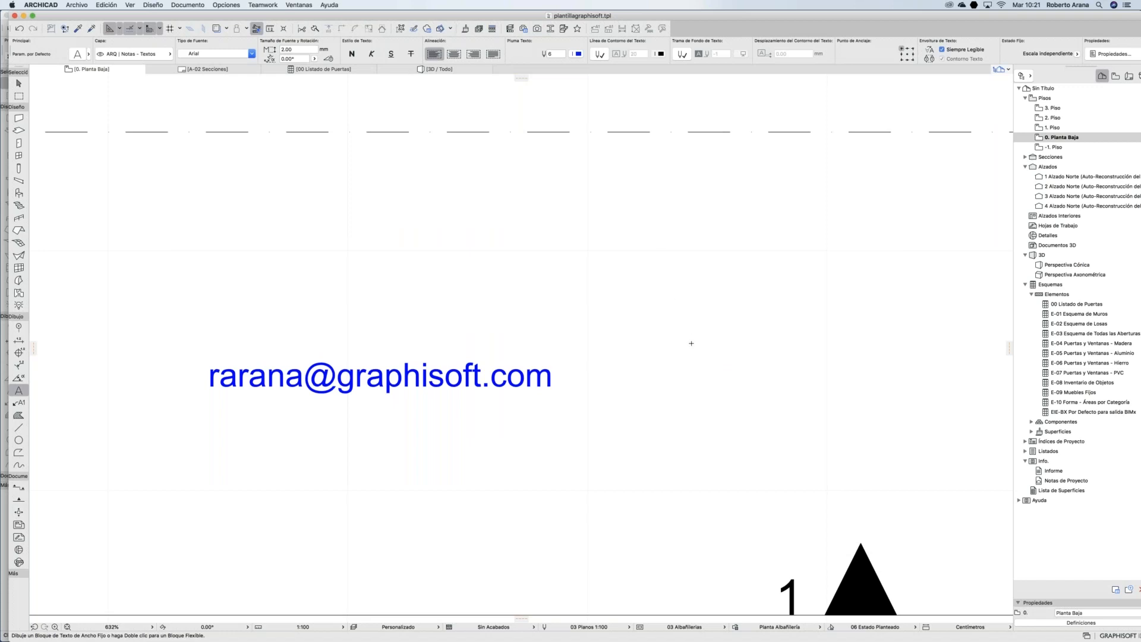
key("Escape")
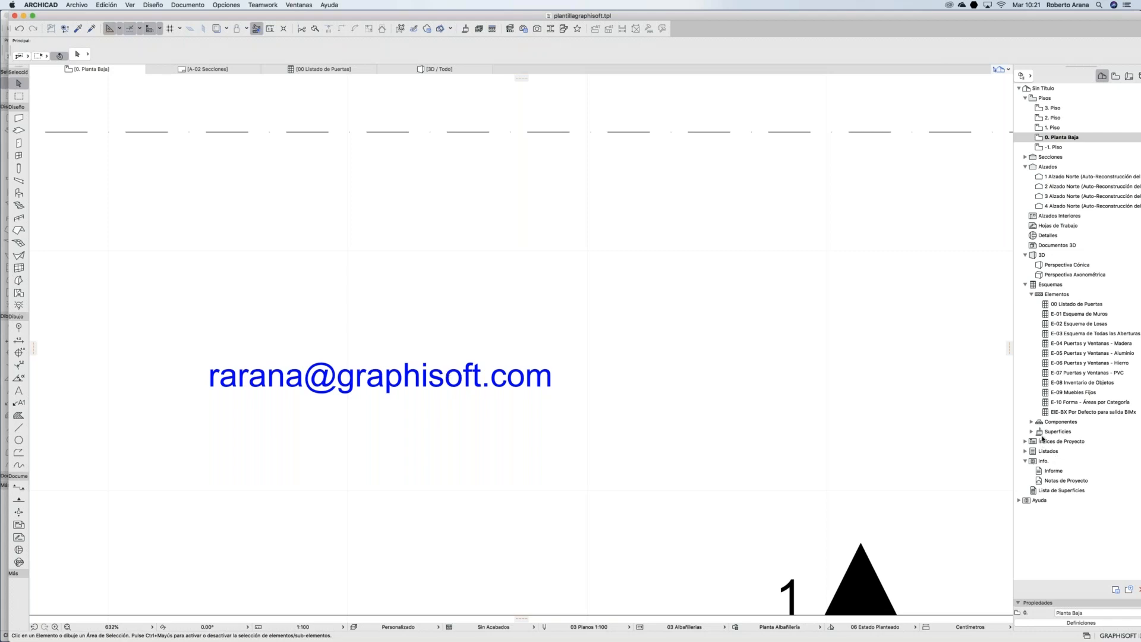
key("super+Tab")
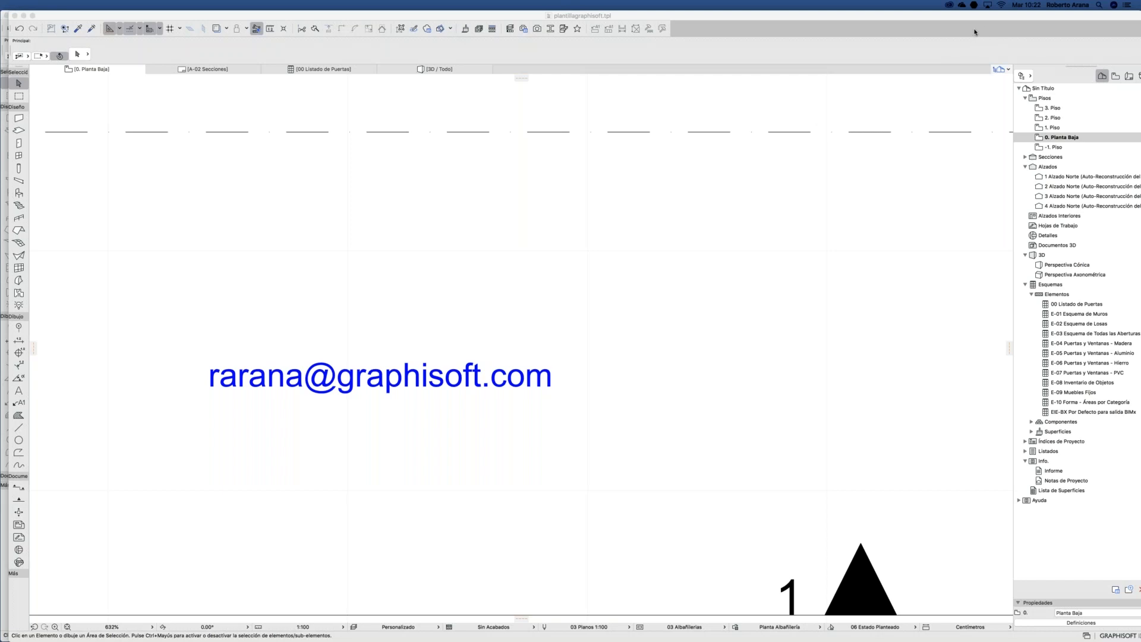
Step: Open the 0. Planta Baja view from ANTEPROYECTO > Plantas Anteproyecto in the View Map
left_click(1115, 76)
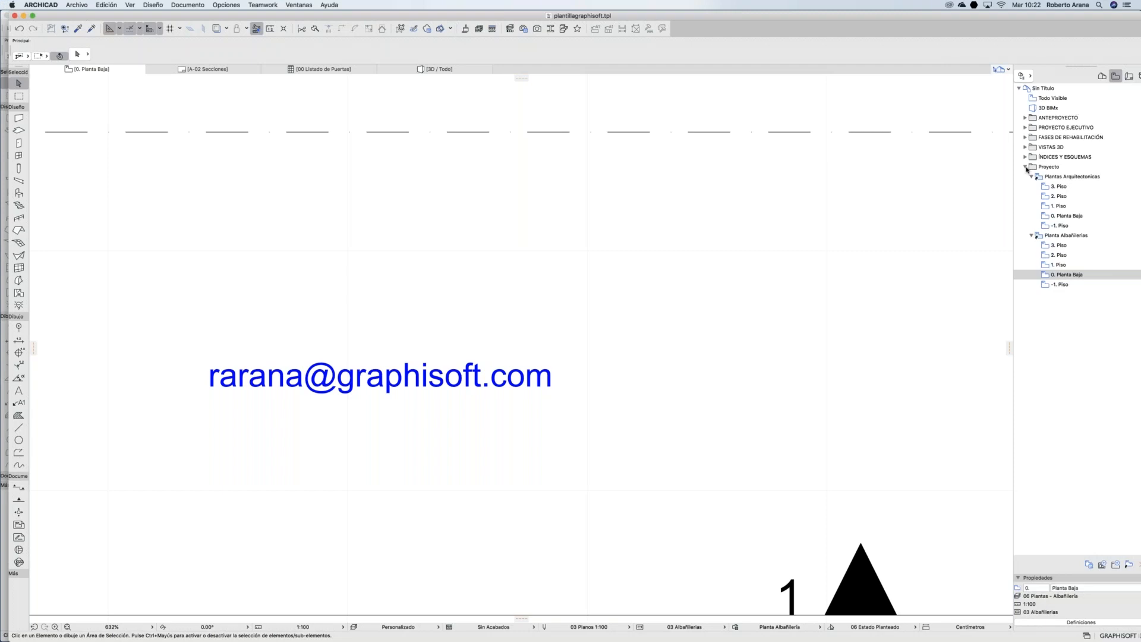
left_click(1025, 167)
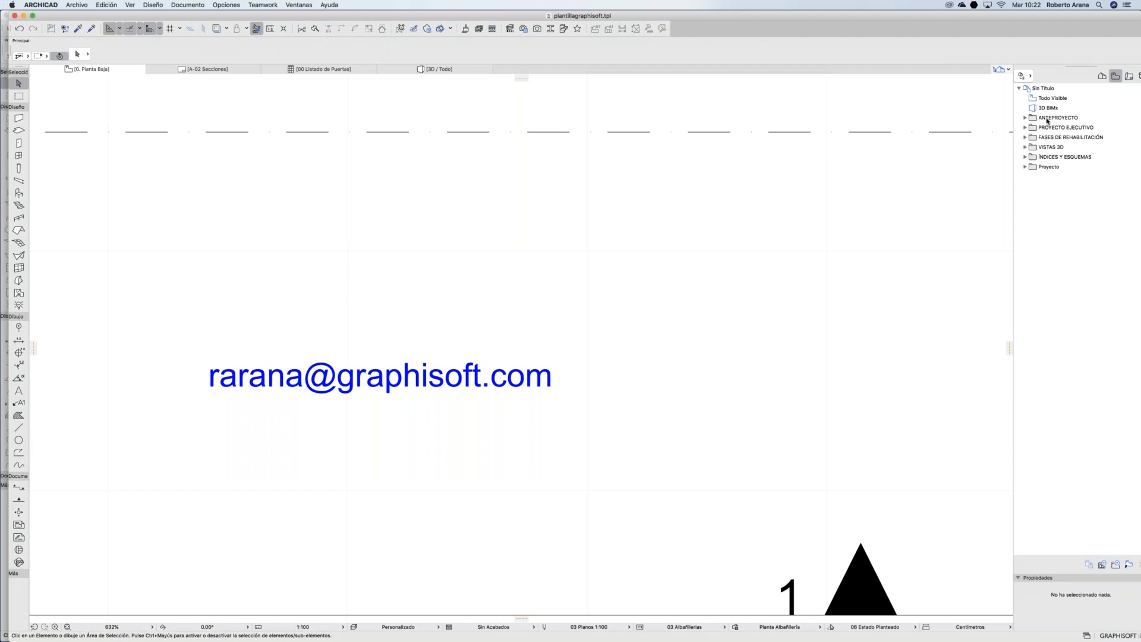
left_click(25, 119)
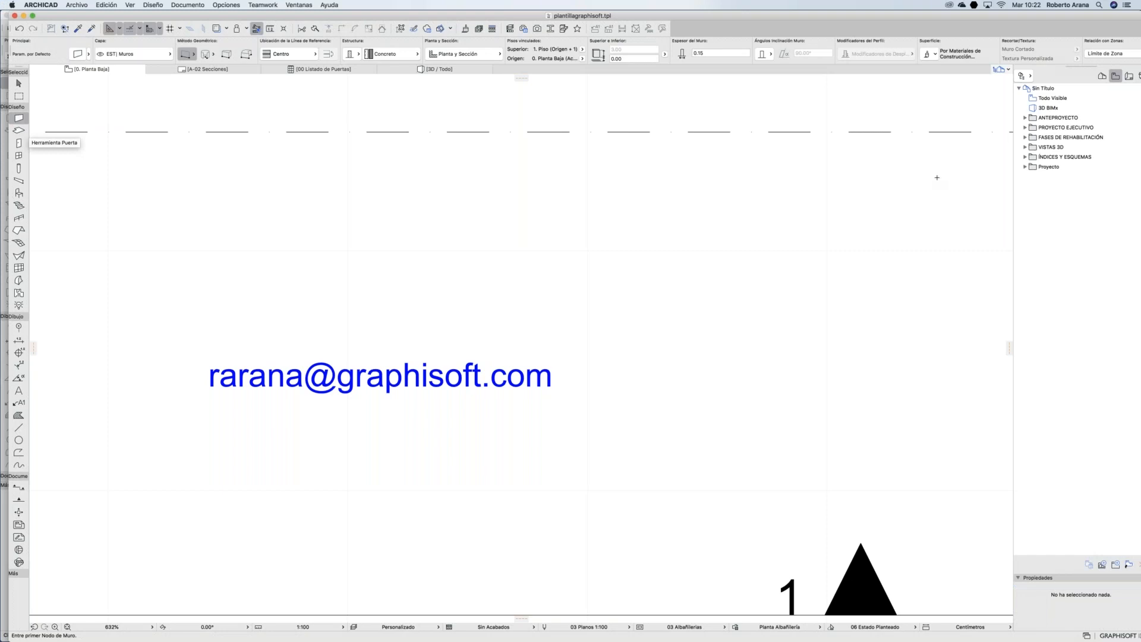
left_click(1025, 118)
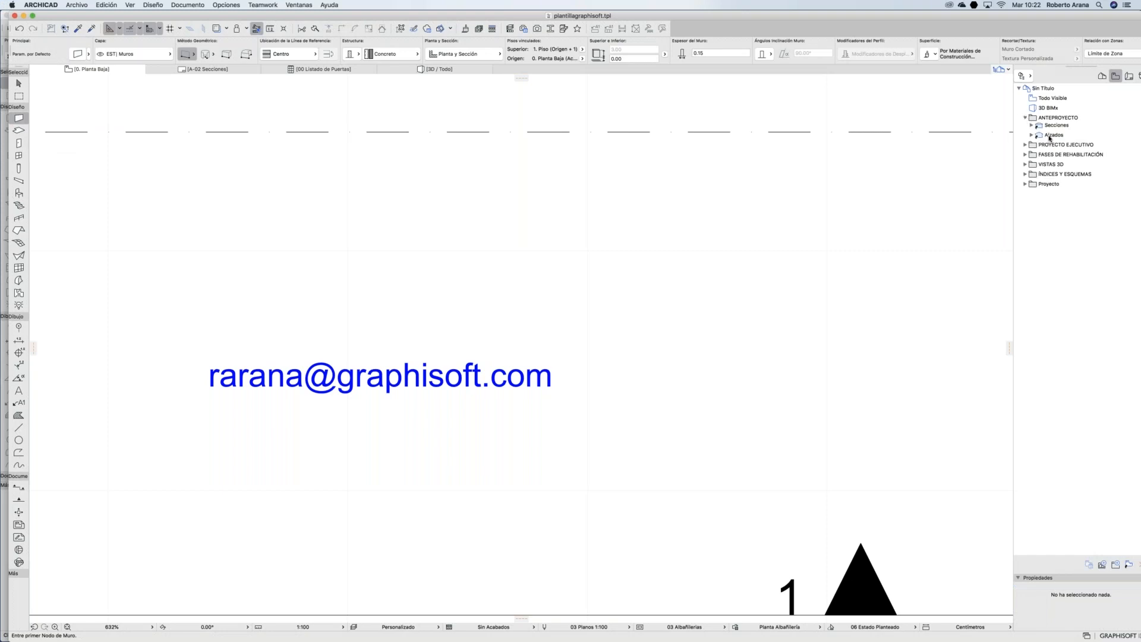
left_click(1032, 127)
double_click(1060, 168)
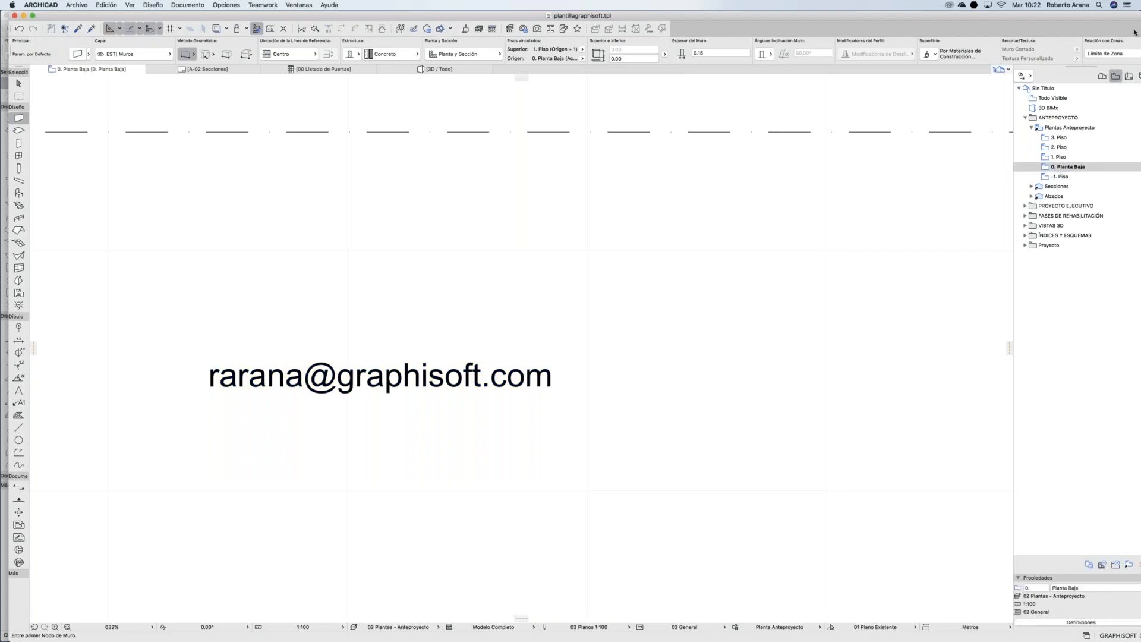
key("super+Tab")
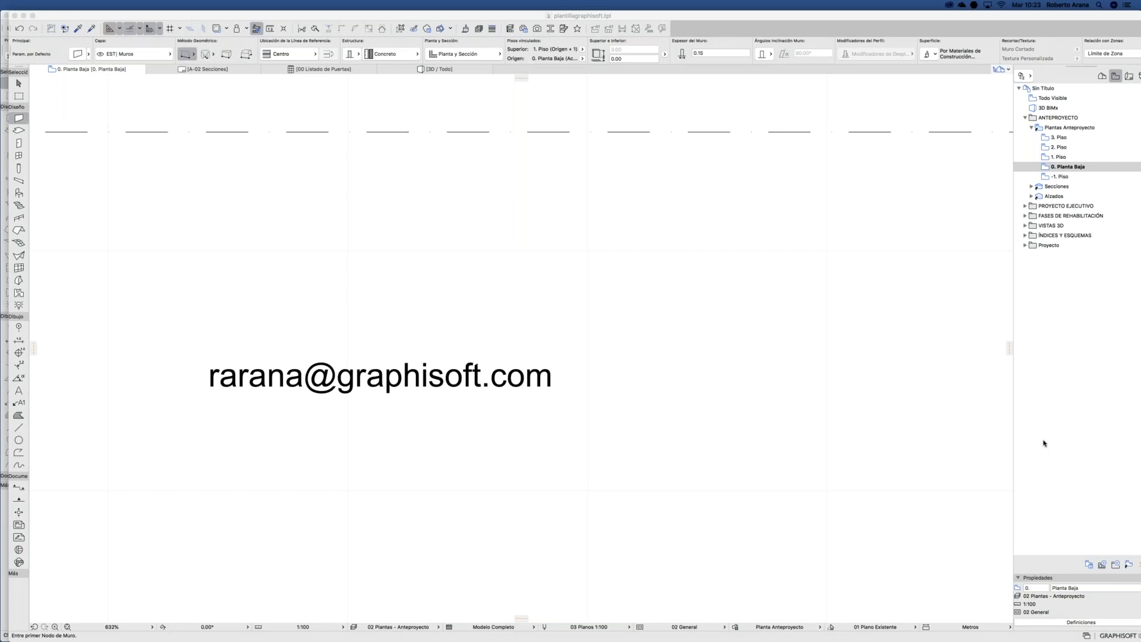
mouse_move(853, 639)
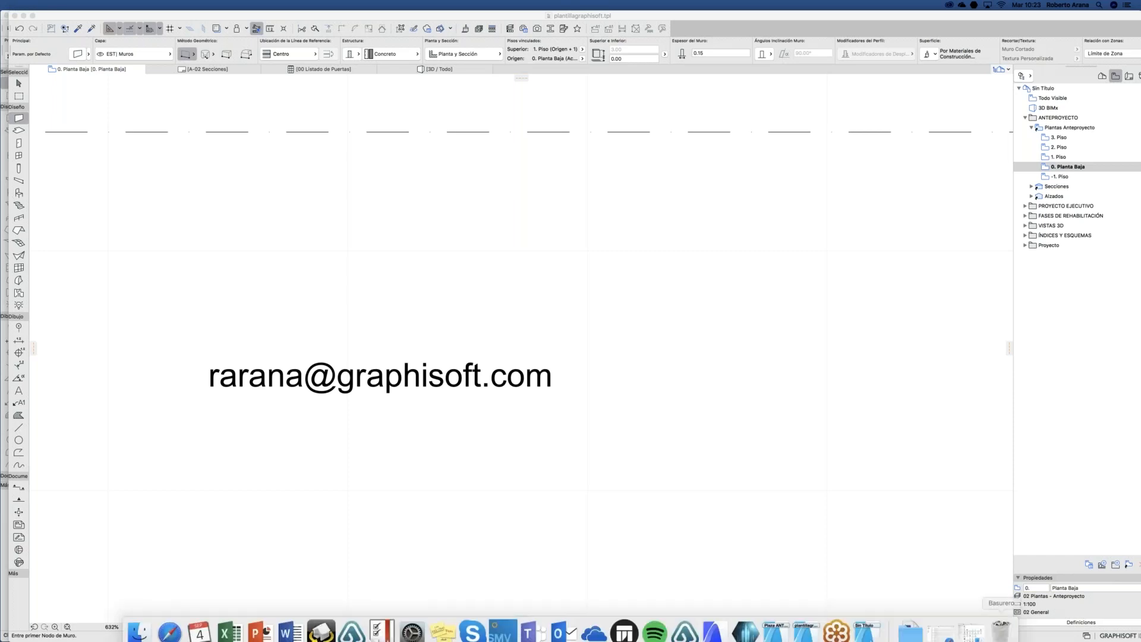
Step: Switch to the untitled project's 0. Planta Baja plan
left_click(806, 624)
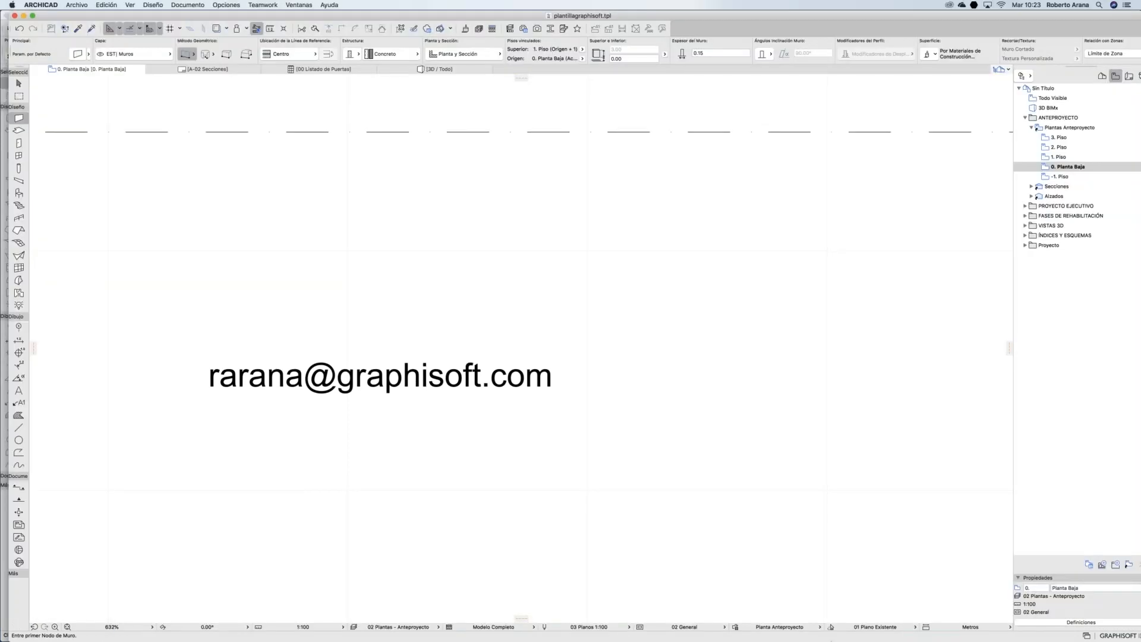
mouse_move(838, 637)
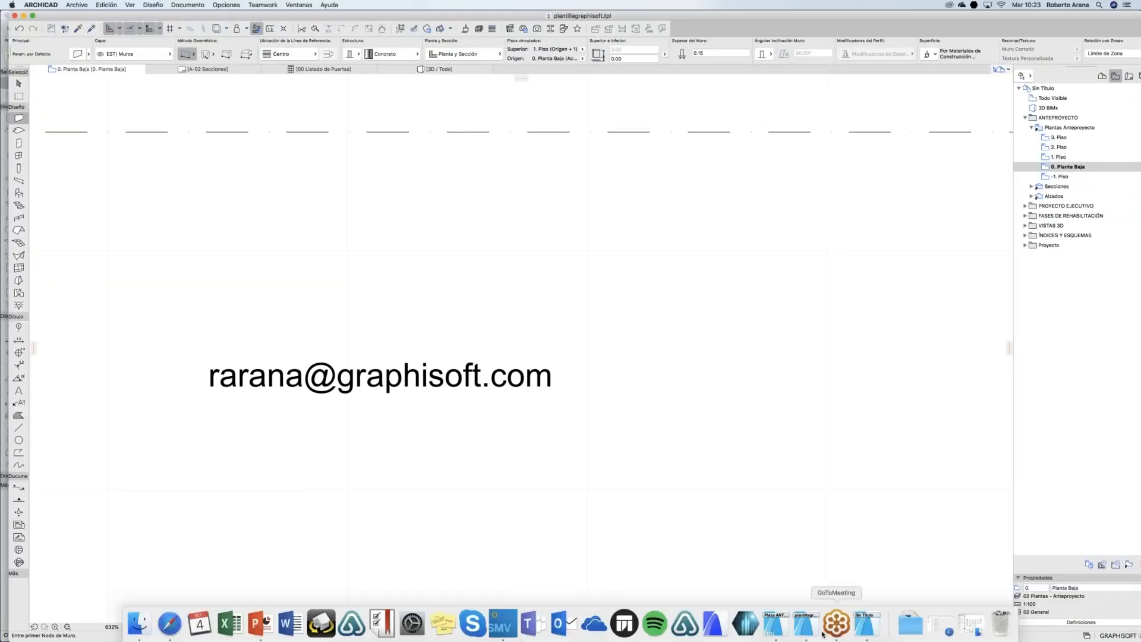
left_click(860, 629)
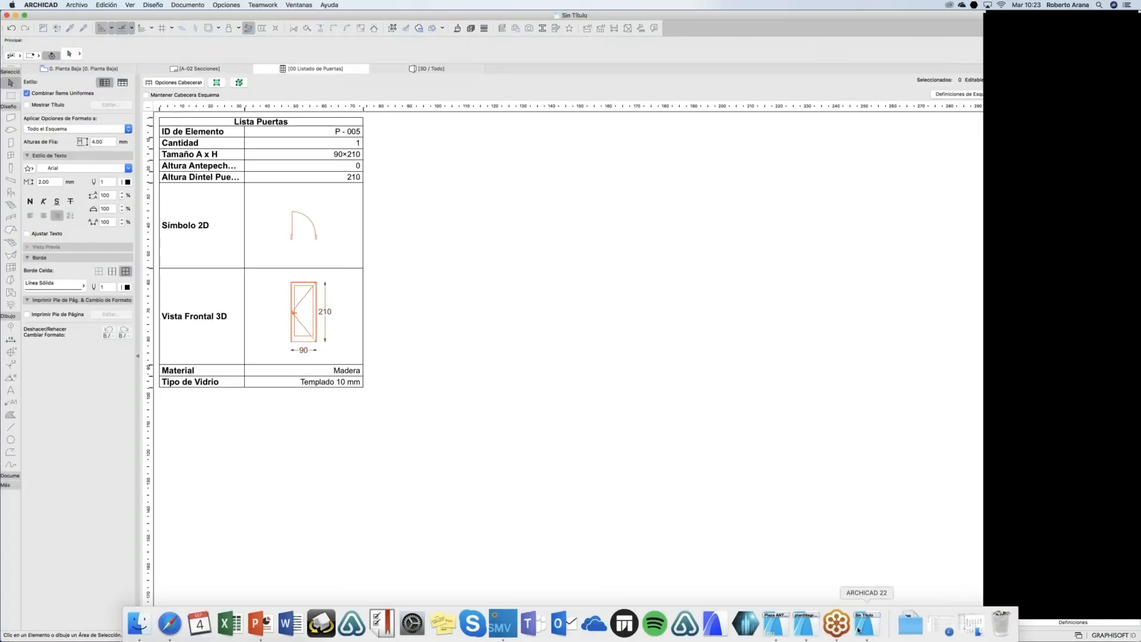
left_click(115, 70)
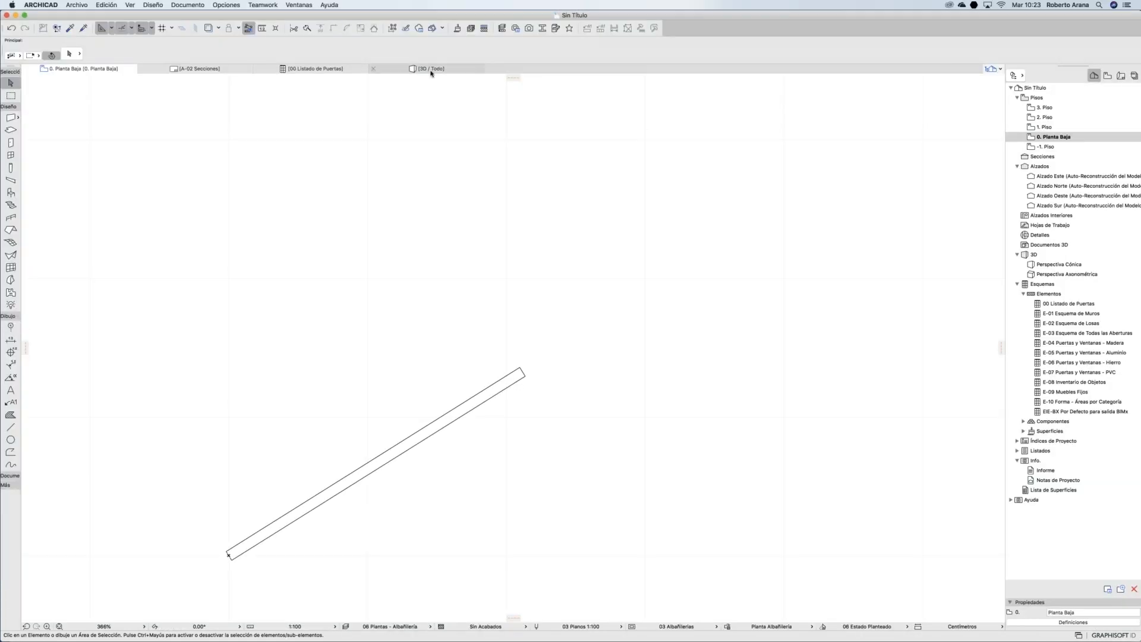
Step: Delete the two test walls in the 3D view, then return to the ground-floor plan
left_click(430, 69)
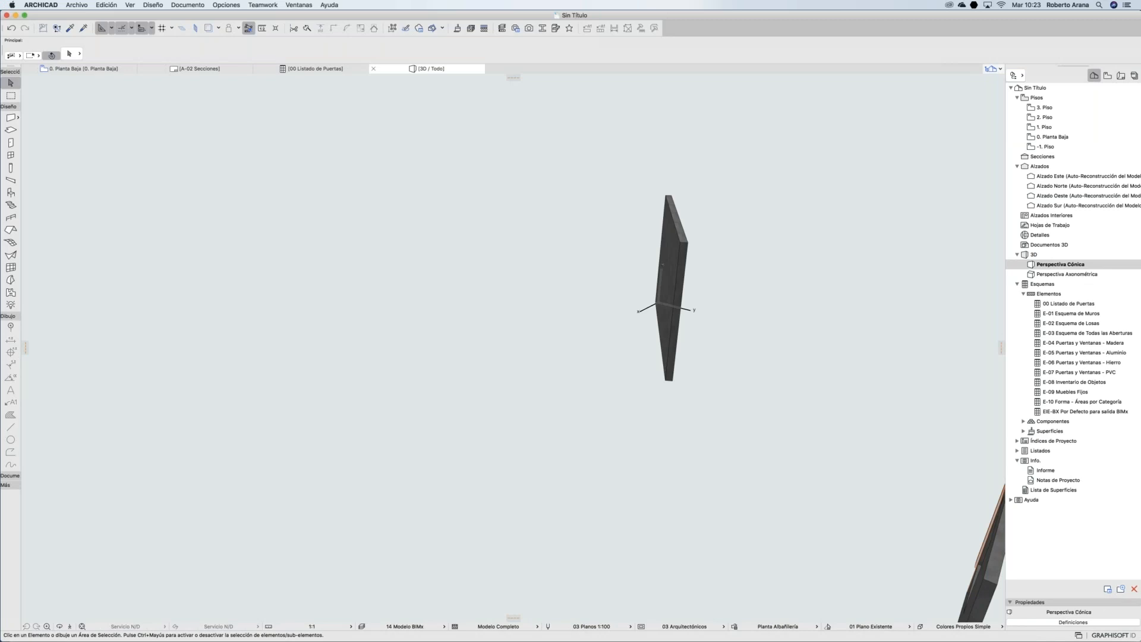
middle_click_drag(665, 306, 654, 229, "shift")
scroll(497, 298, "down", 15)
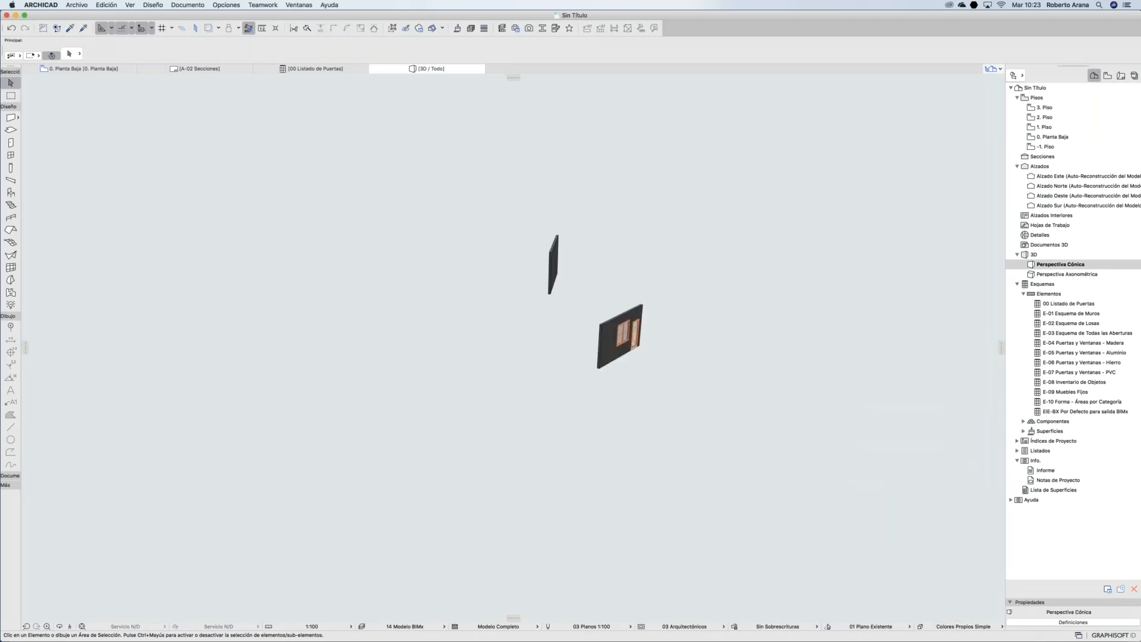
left_click_drag(637, 214, 403, 366)
key("Delete")
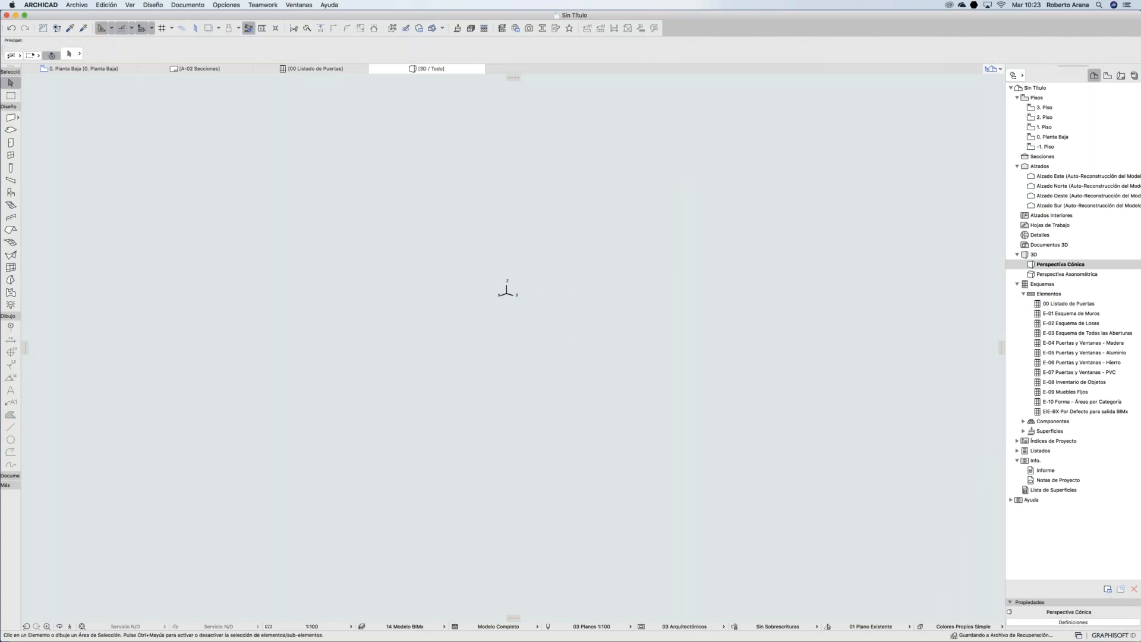
key("o")
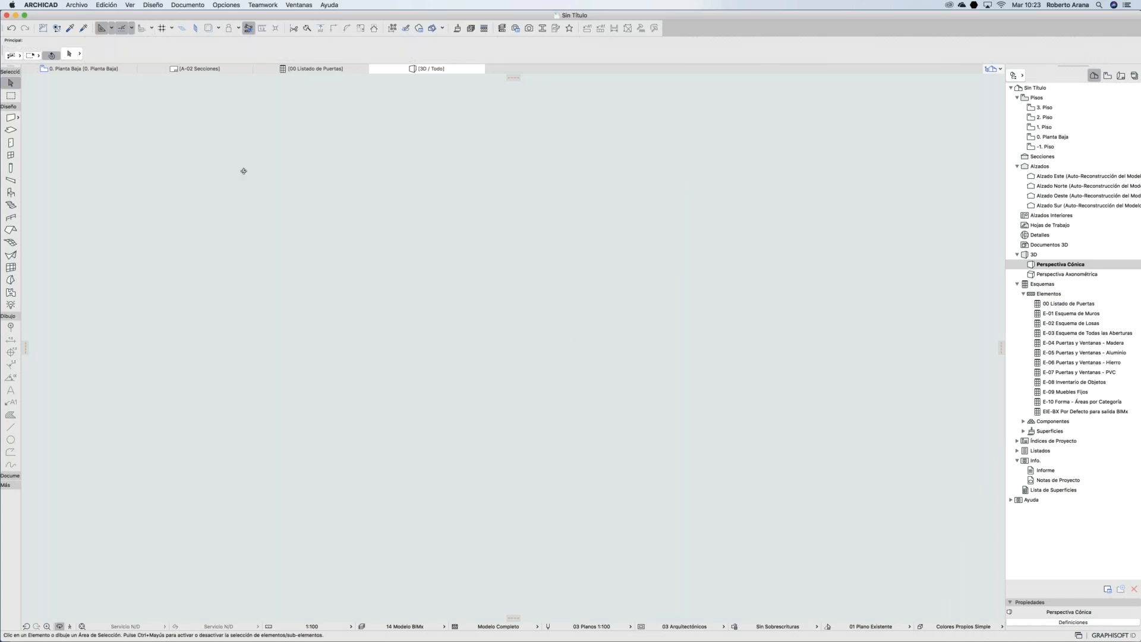
left_click(107, 69)
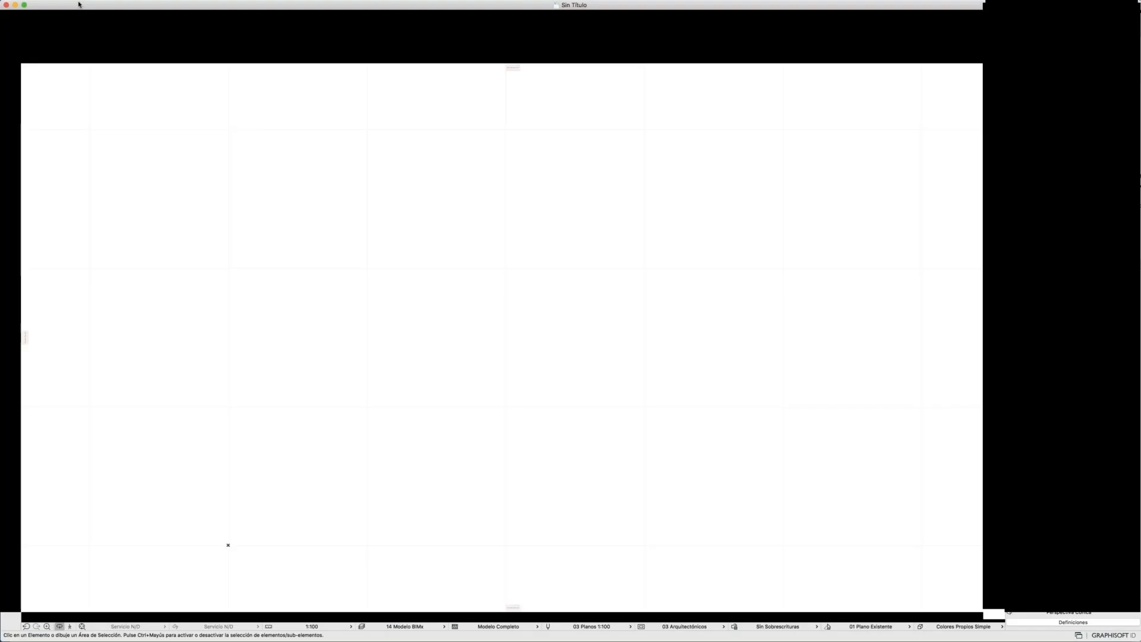
left_click(77, 5)
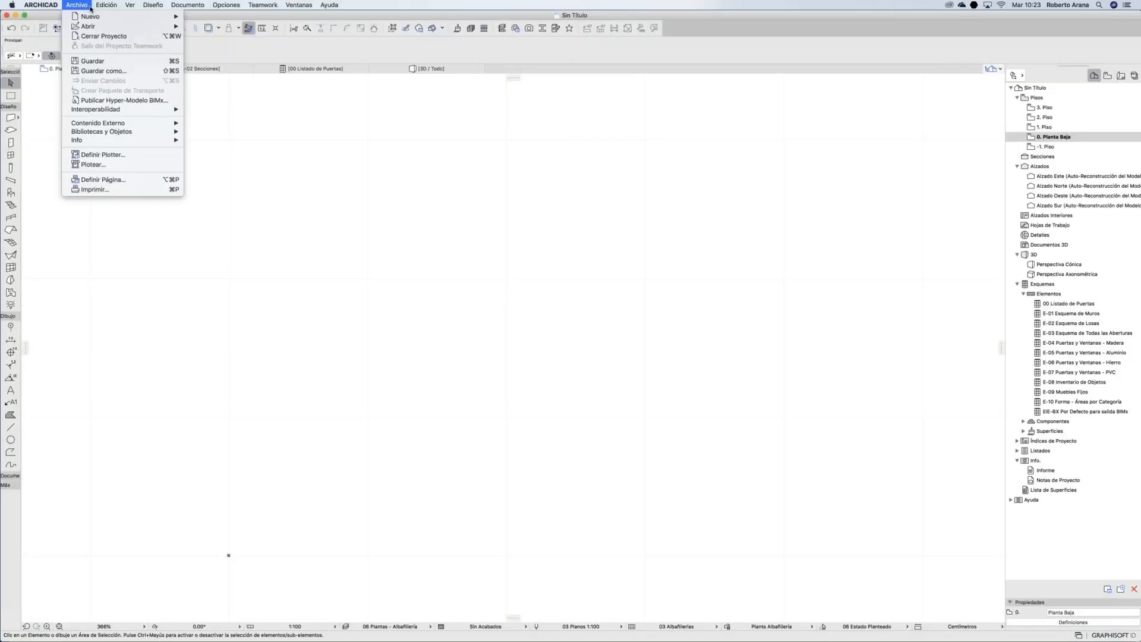
left_click(100, 71)
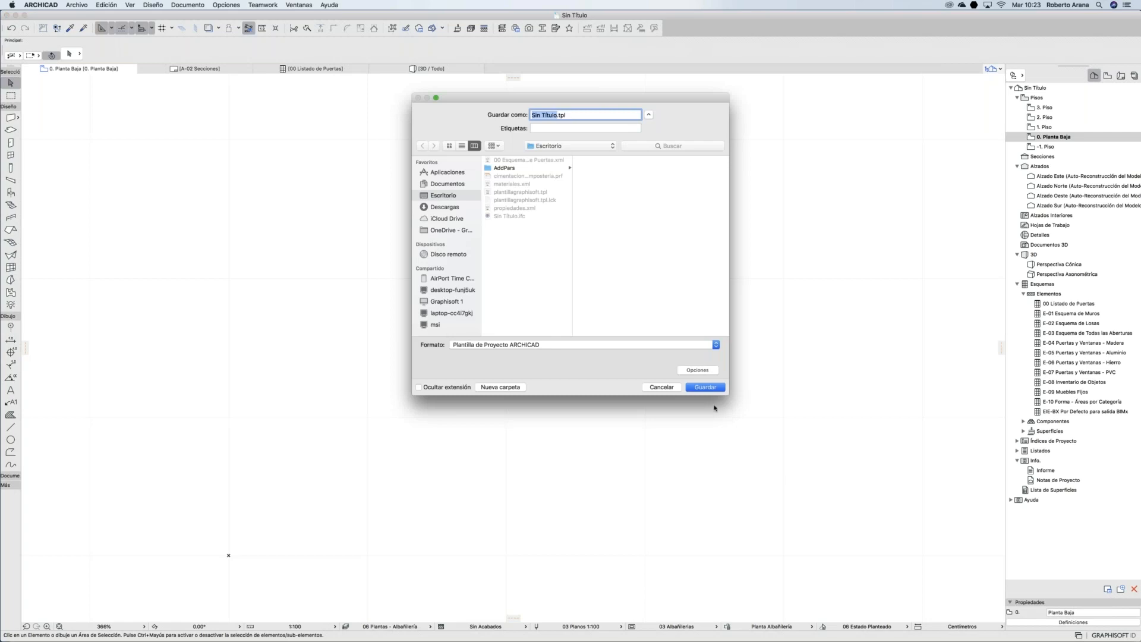
left_click(659, 387)
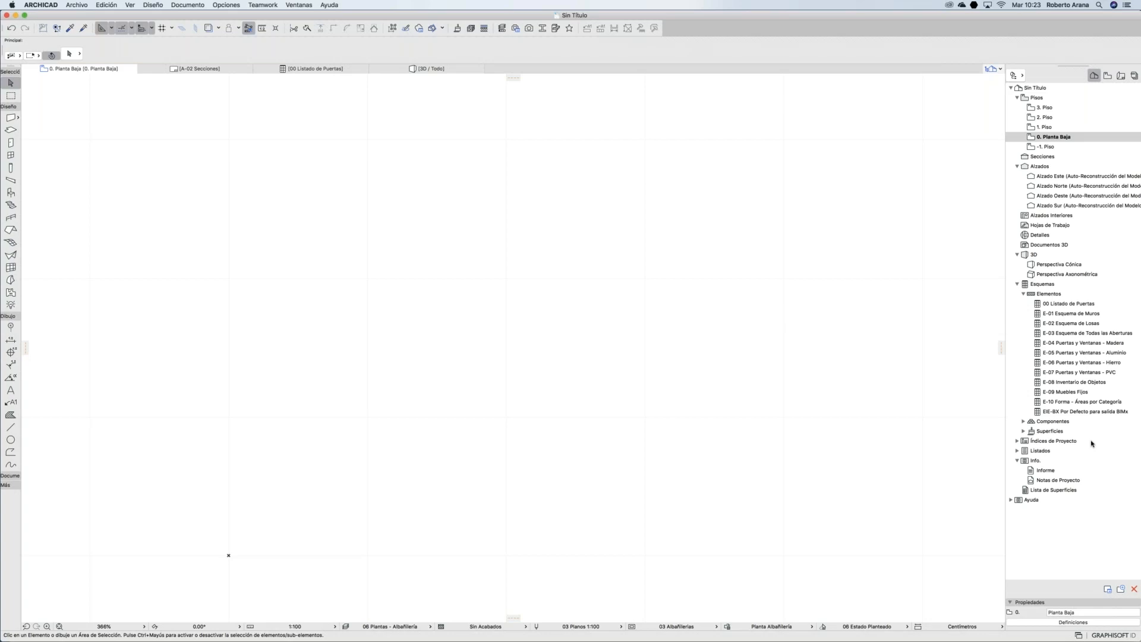
key("super+Tab")
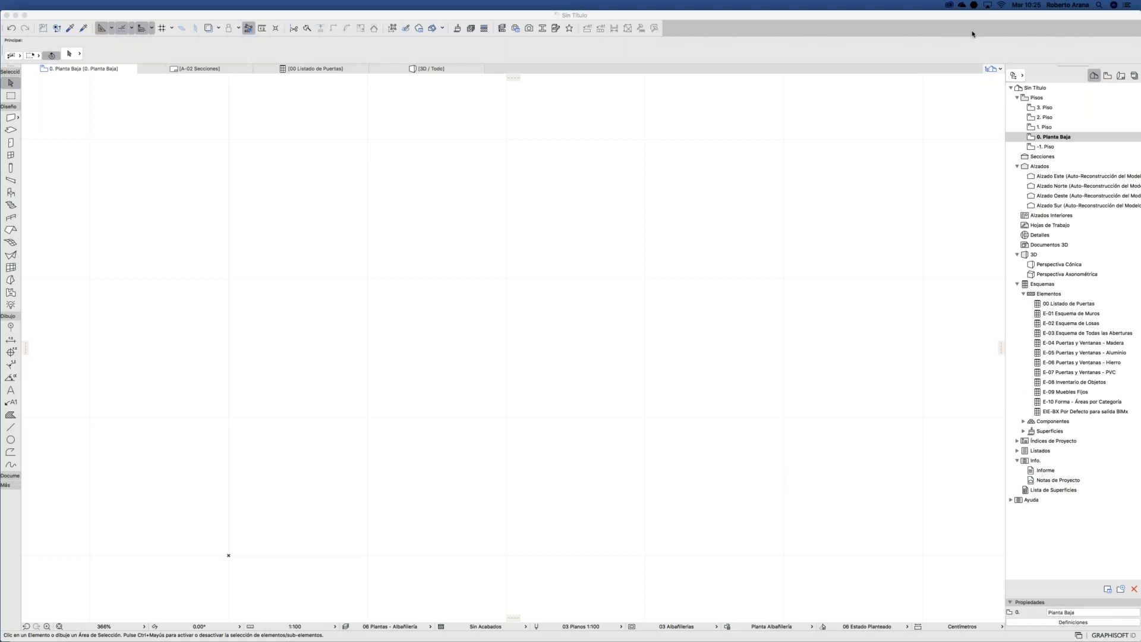
Step: Check the empty 00 Listado de Puertas schedule, then draw one straight wall on 0. Planta Baja
left_click(1076, 307)
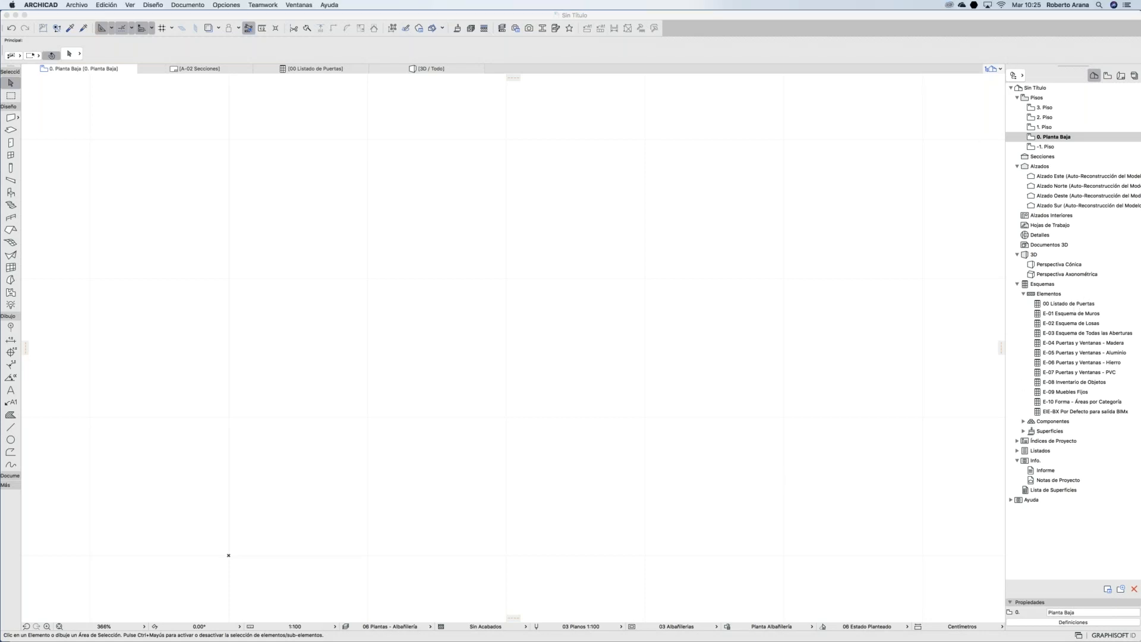
double_click(1075, 306)
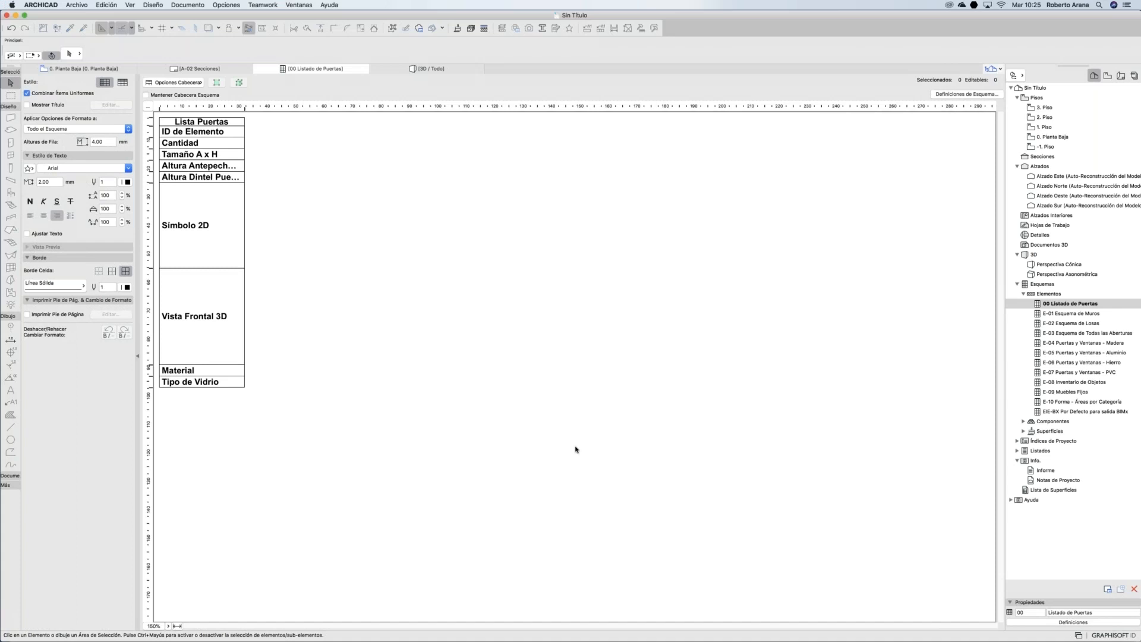
left_click(116, 69)
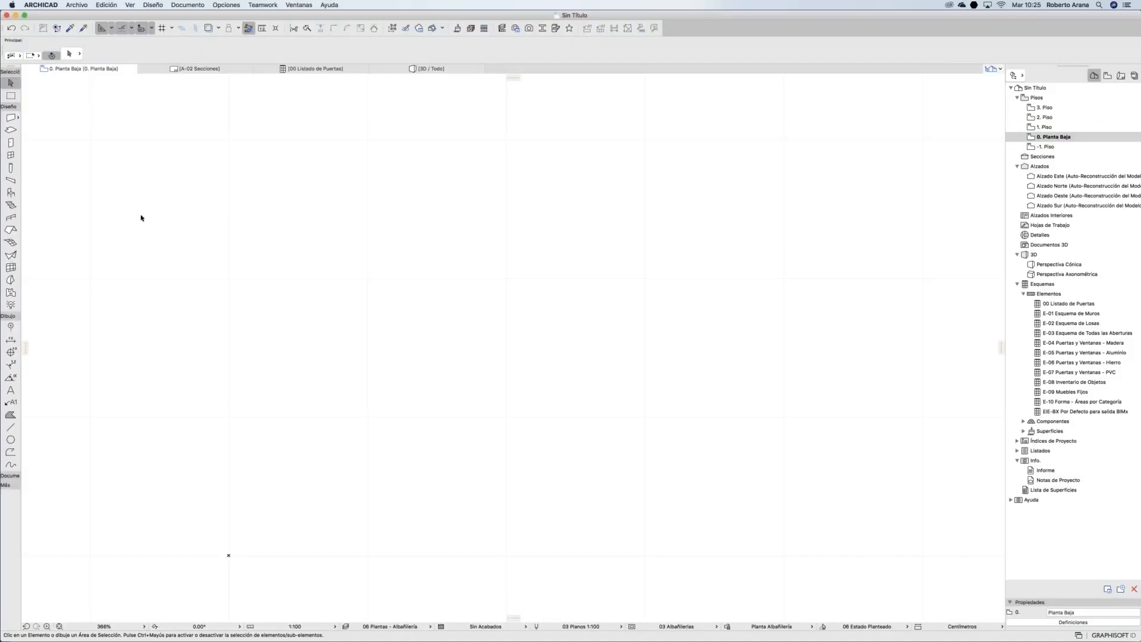
left_click(11, 117)
left_click(204, 256)
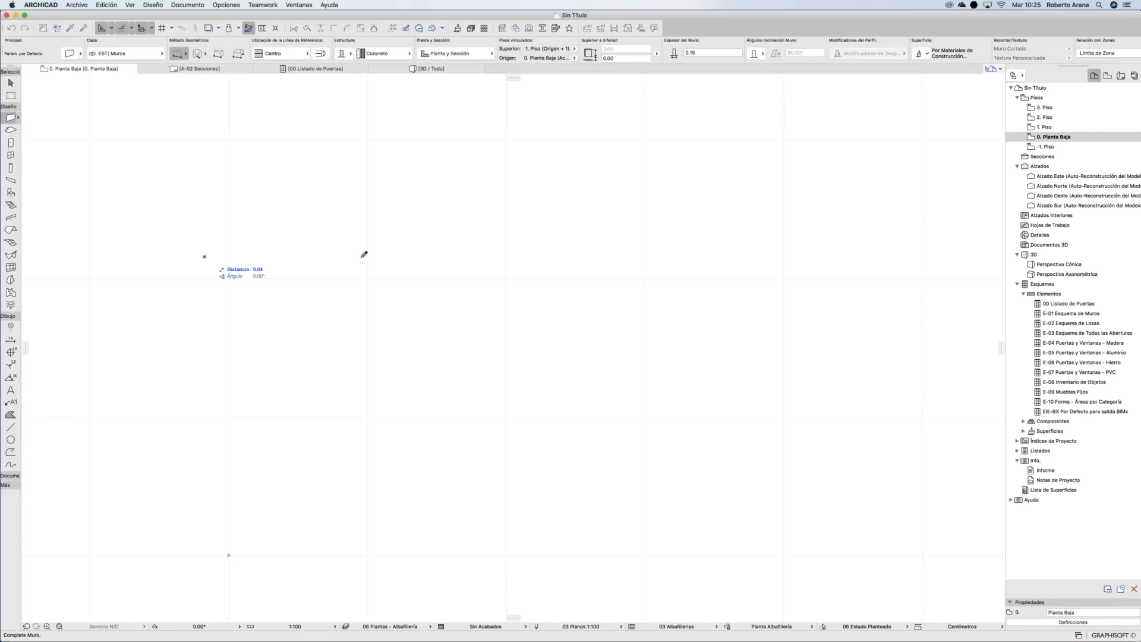
left_click(360, 256)
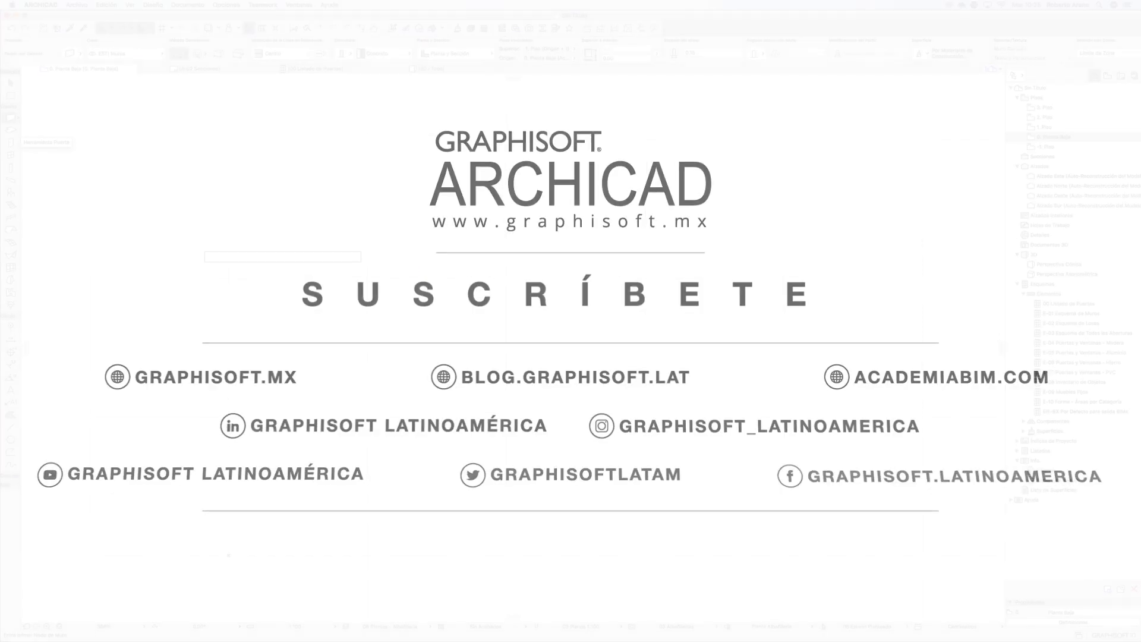